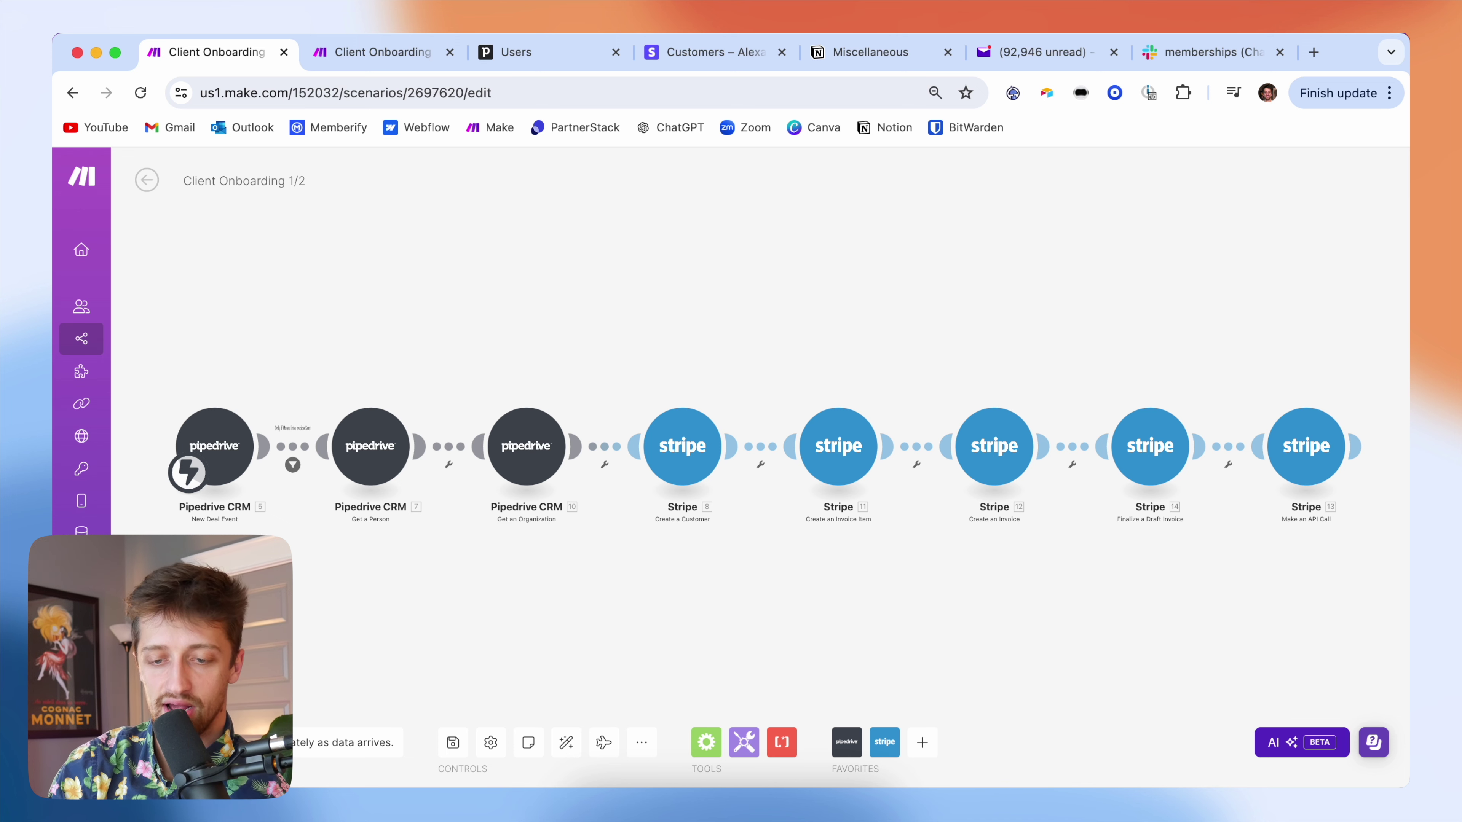
# - Flip between the Pipedrive pipeline and Make scenario tabs, ending on Client Onboarding 2/2
pyautogui.click(544, 58)
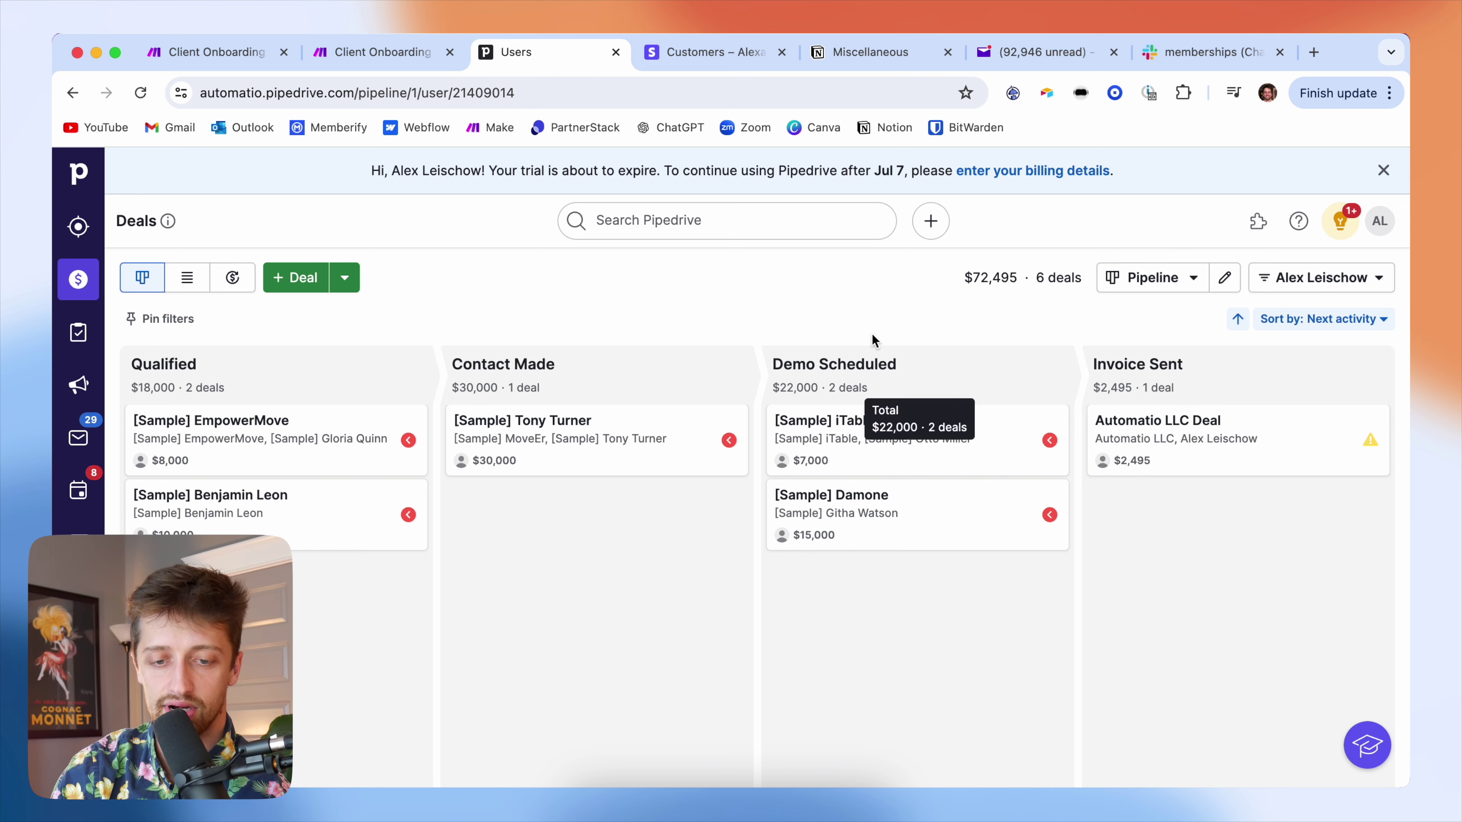
pyautogui.click(217, 53)
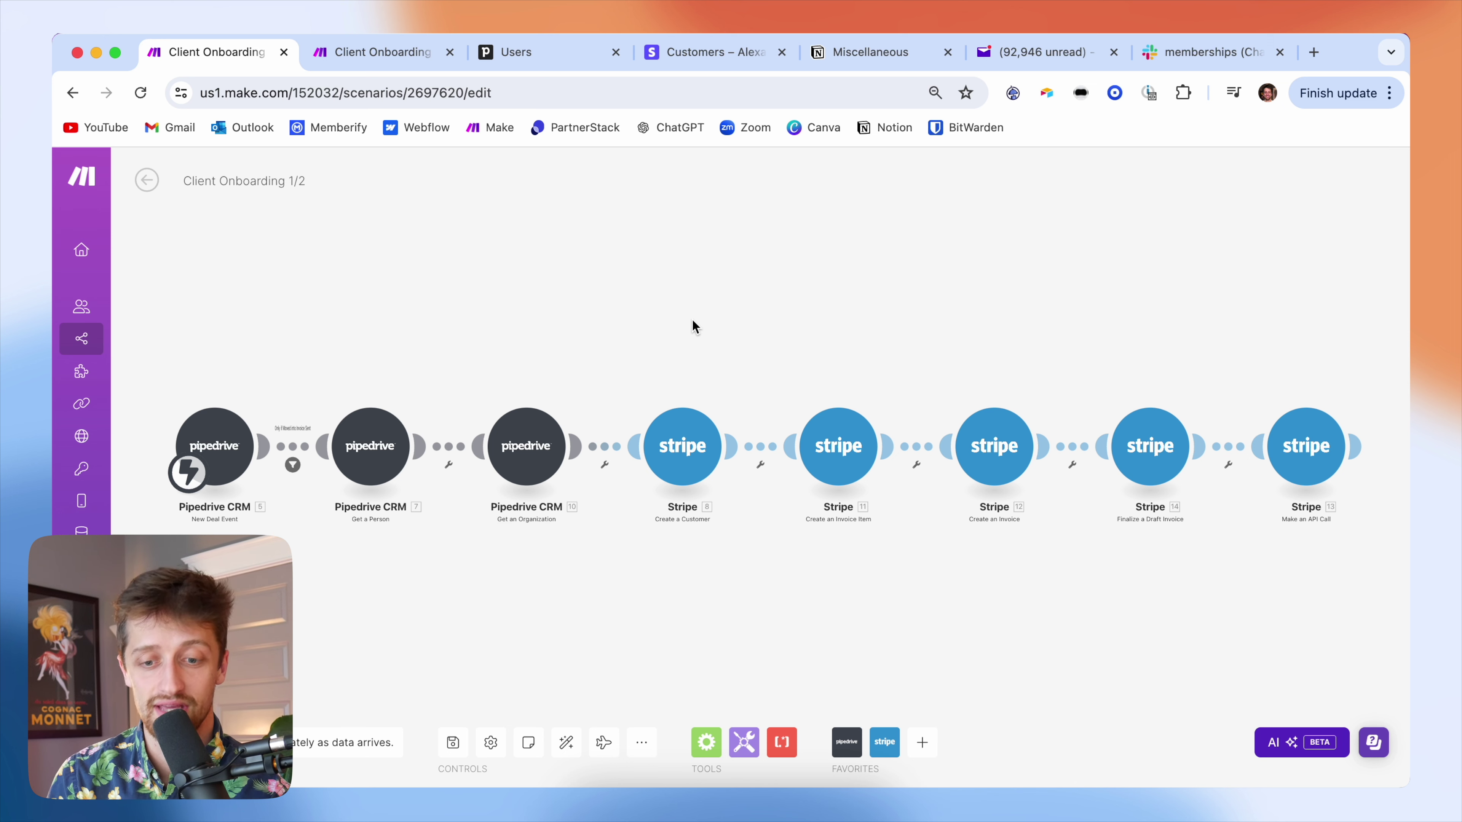
pyautogui.click(552, 53)
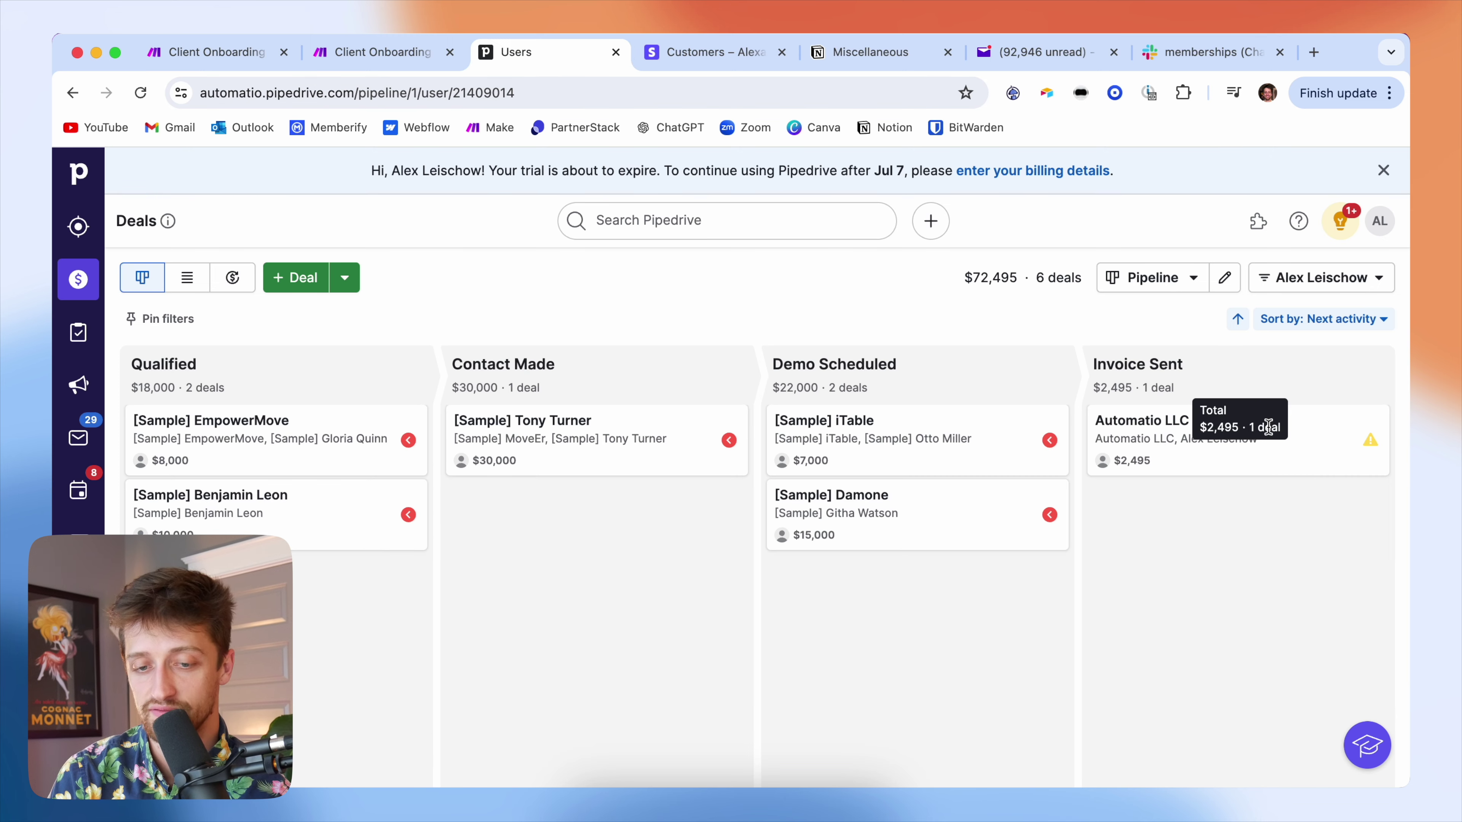
pyautogui.click(384, 52)
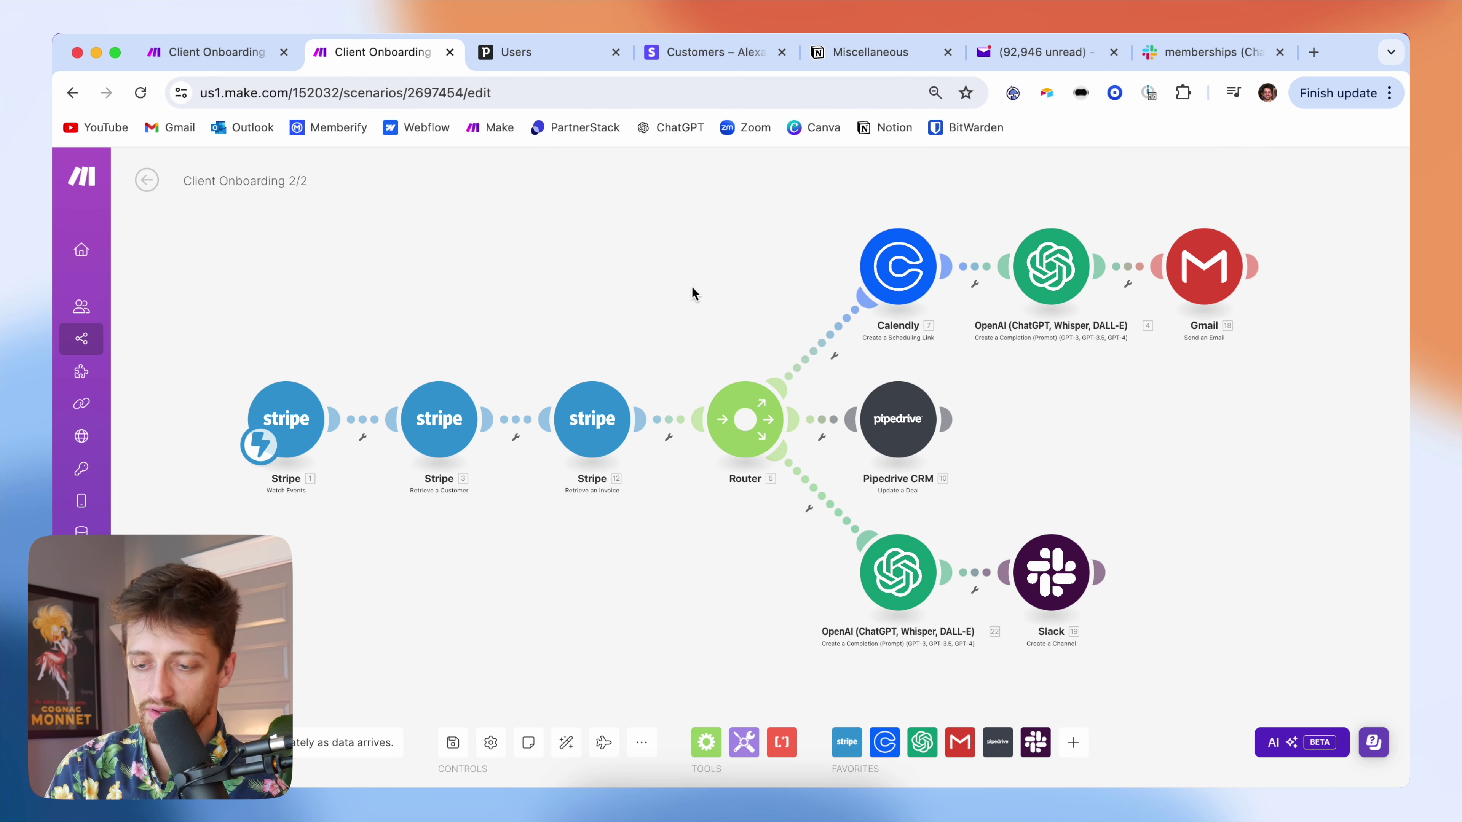
# - Zoom out the scenario canvas, then switch to the Pipedrive deals pipeline
pyautogui.scroll(-2, 720, 288)
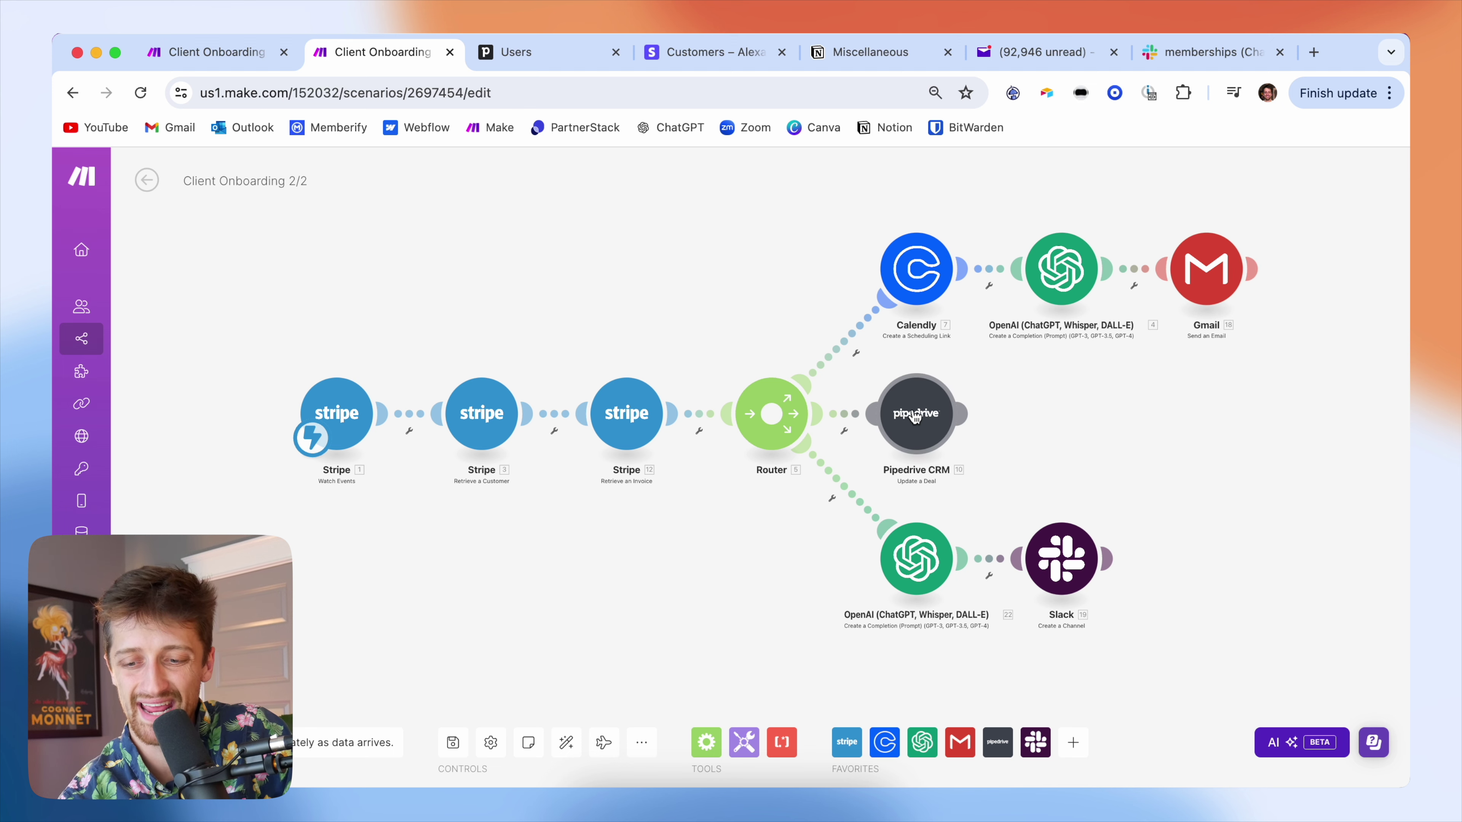
pyautogui.click(536, 52)
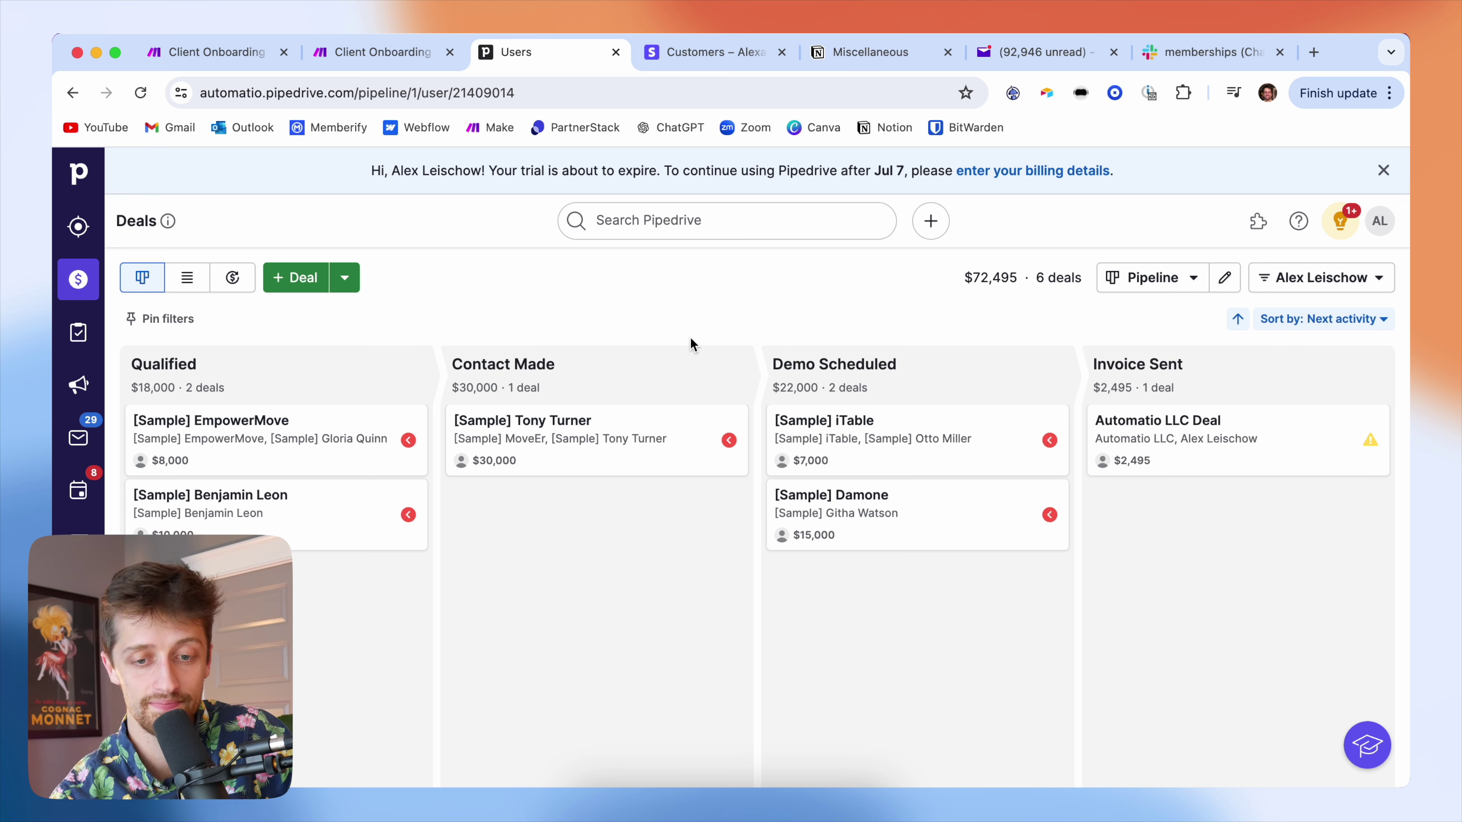
# - Switch back to the Make tab, which now holds a new scenario
pyautogui.click(374, 47)
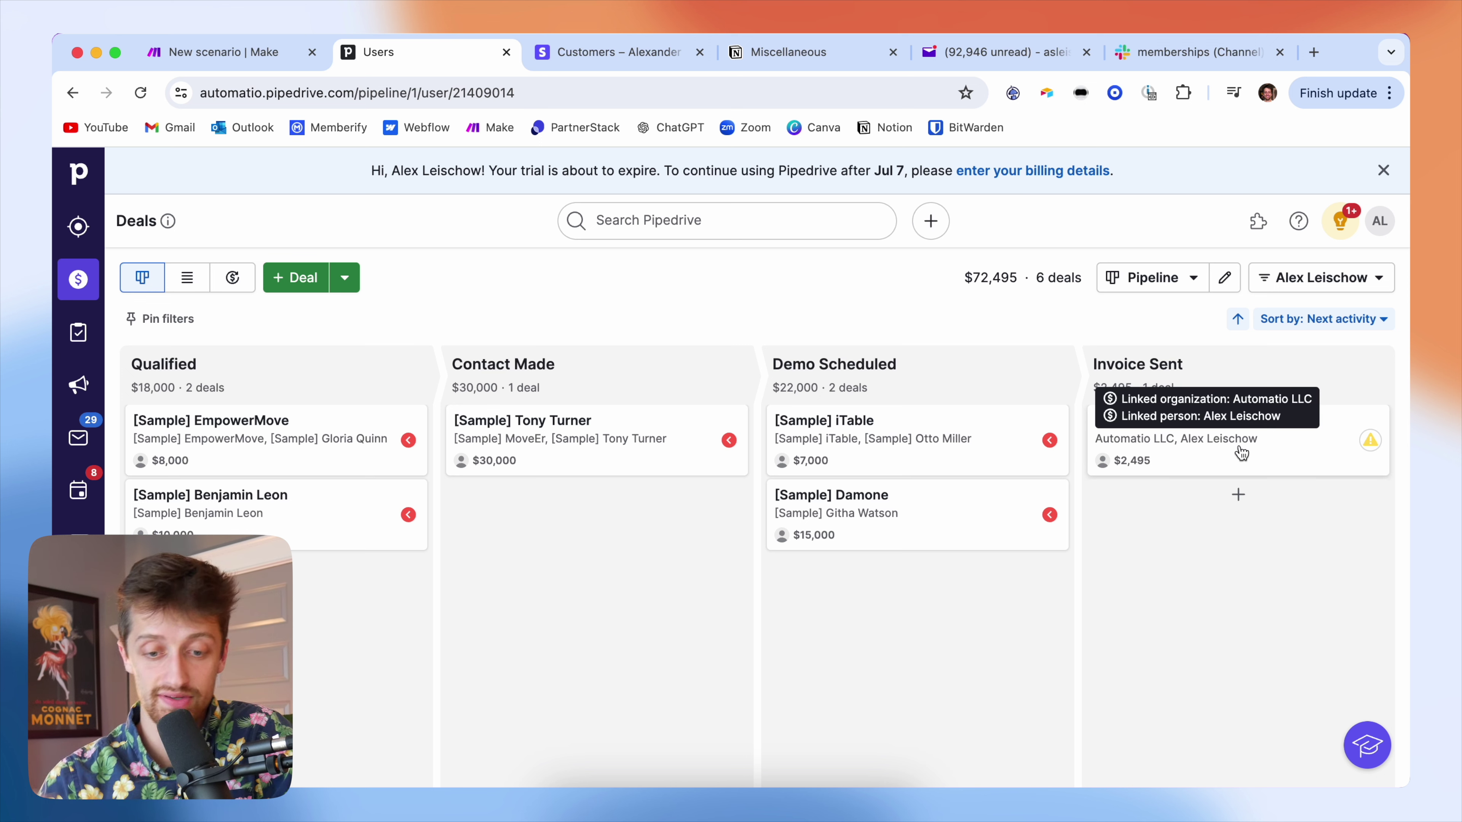
# - Move the Automatio LLC Deal to Contact Made and view its contact person's page
pyautogui.click(1281, 466)
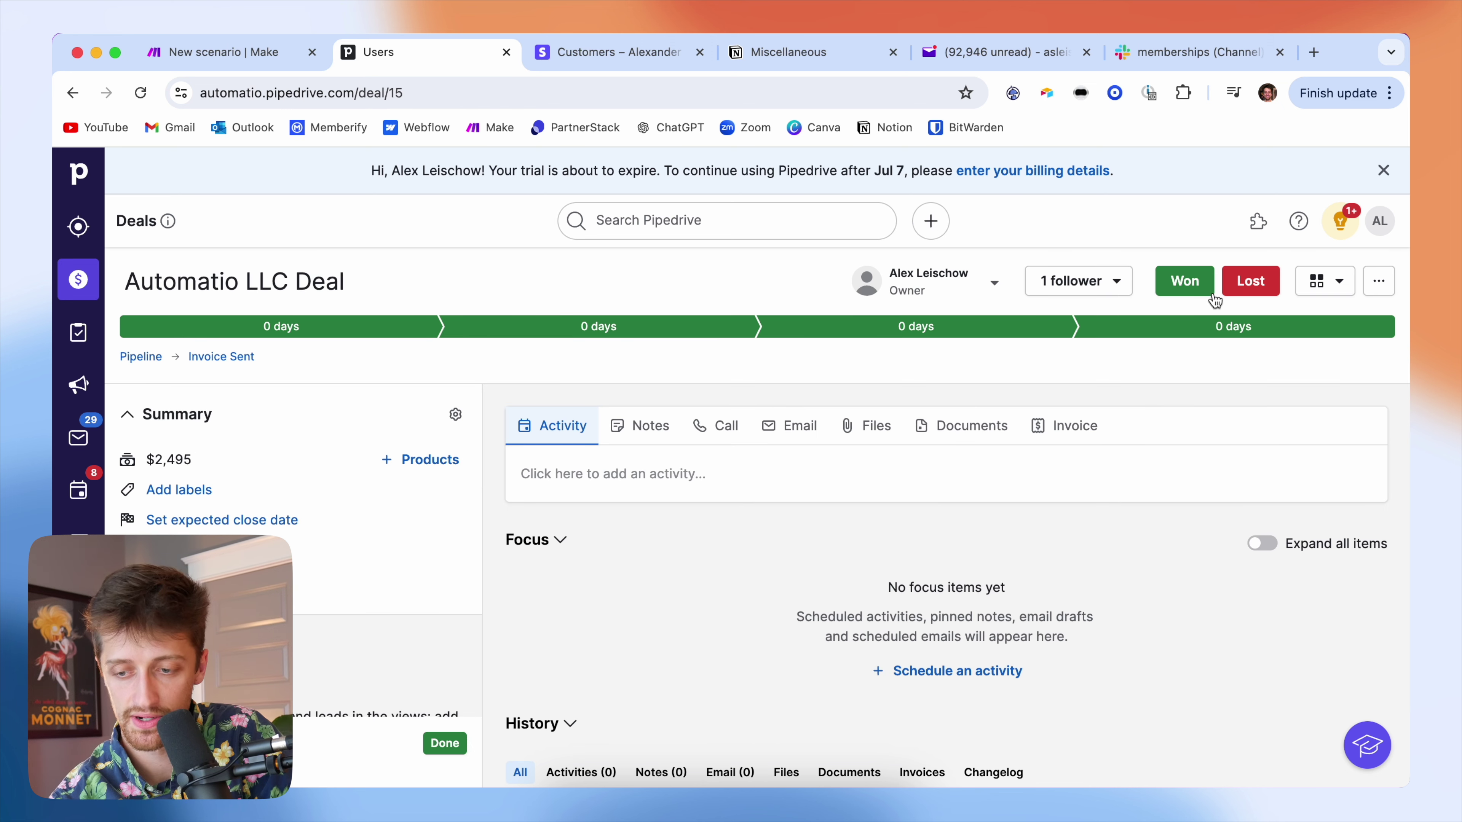
pyautogui.click(676, 329)
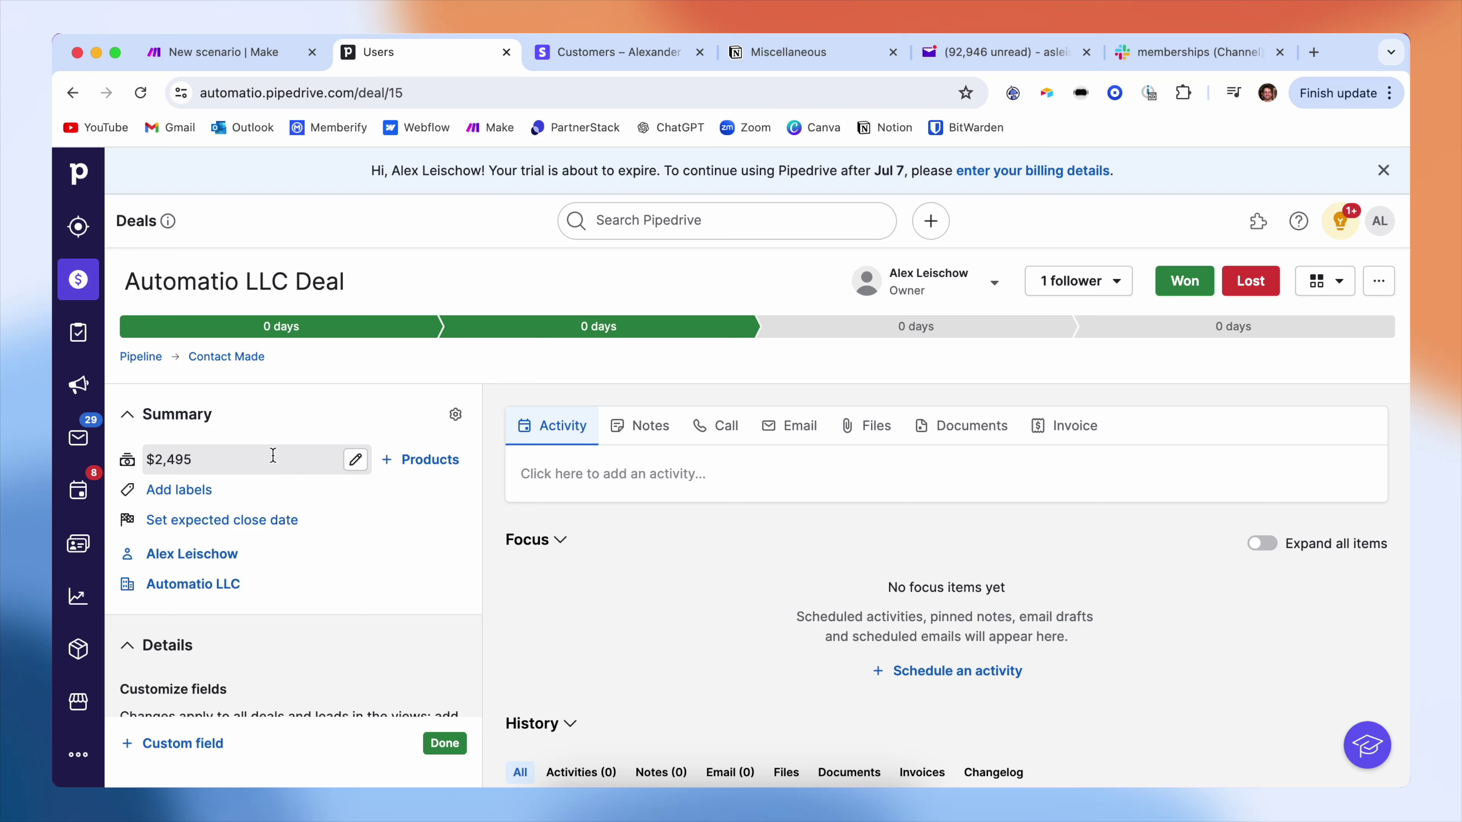
pyautogui.scroll(-2, 268, 542)
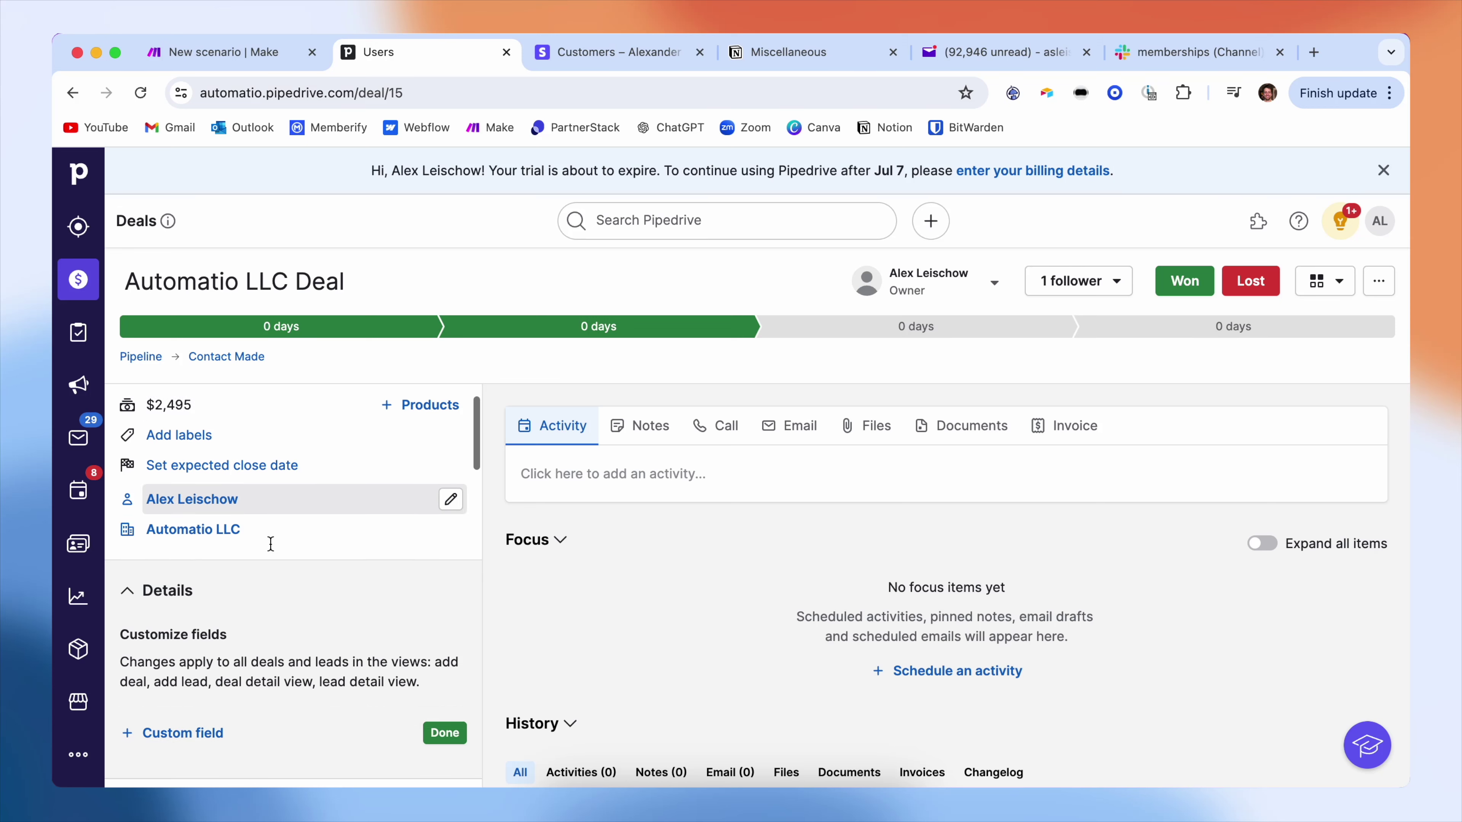
pyautogui.moveTo(233, 496)
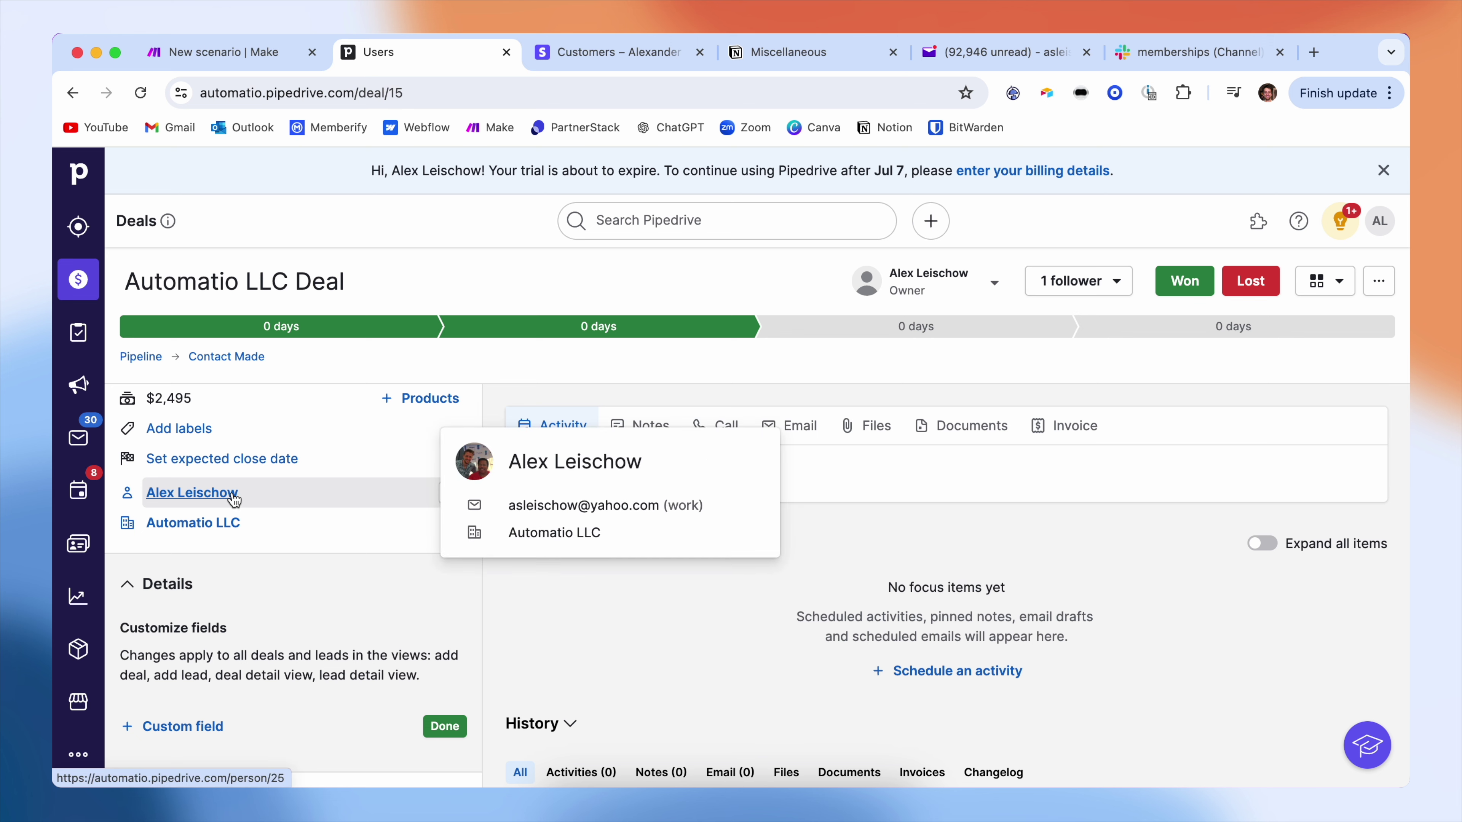
pyautogui.click(233, 494)
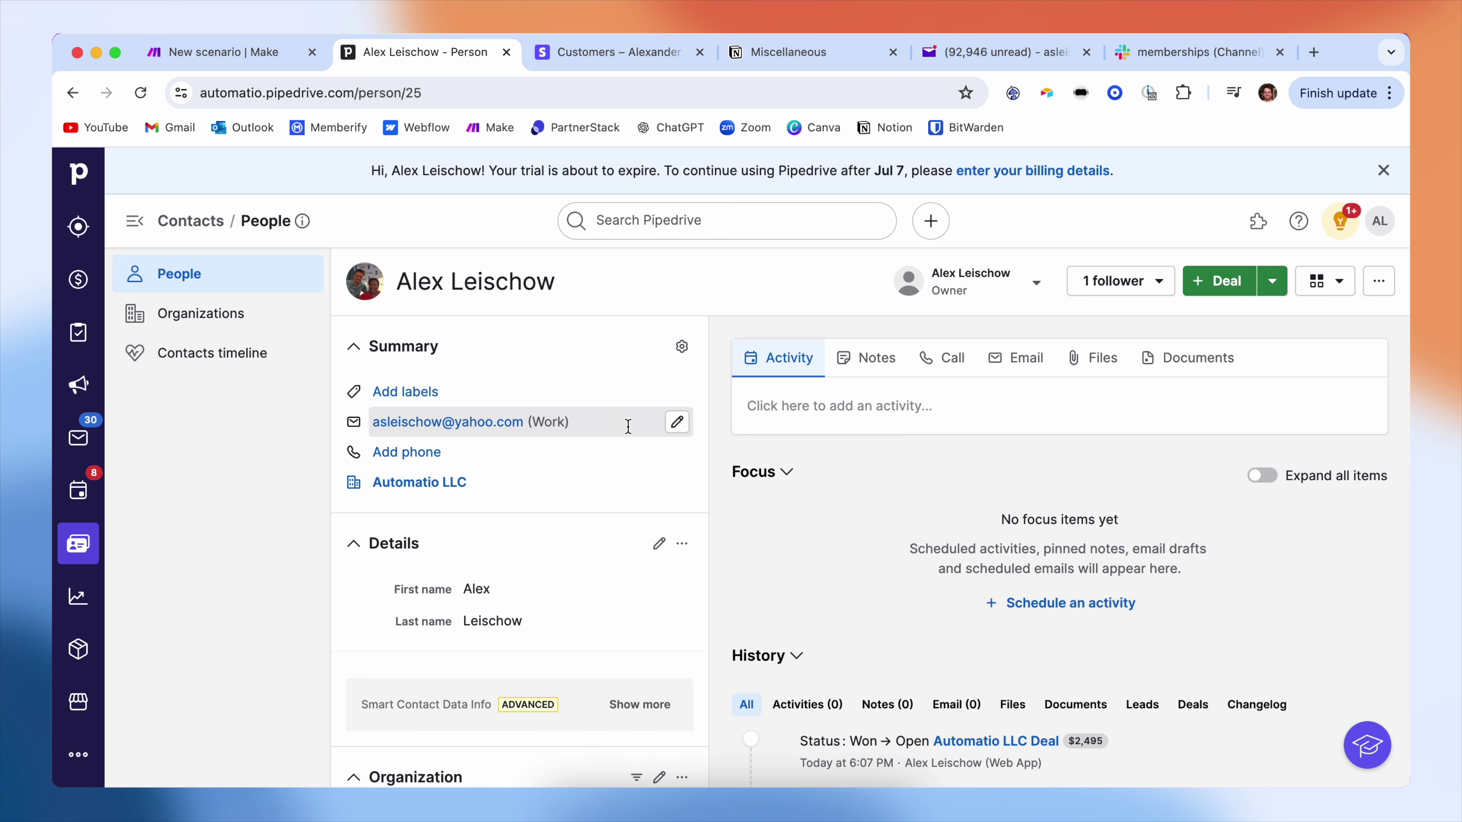
pyautogui.press('super+bracketleft')
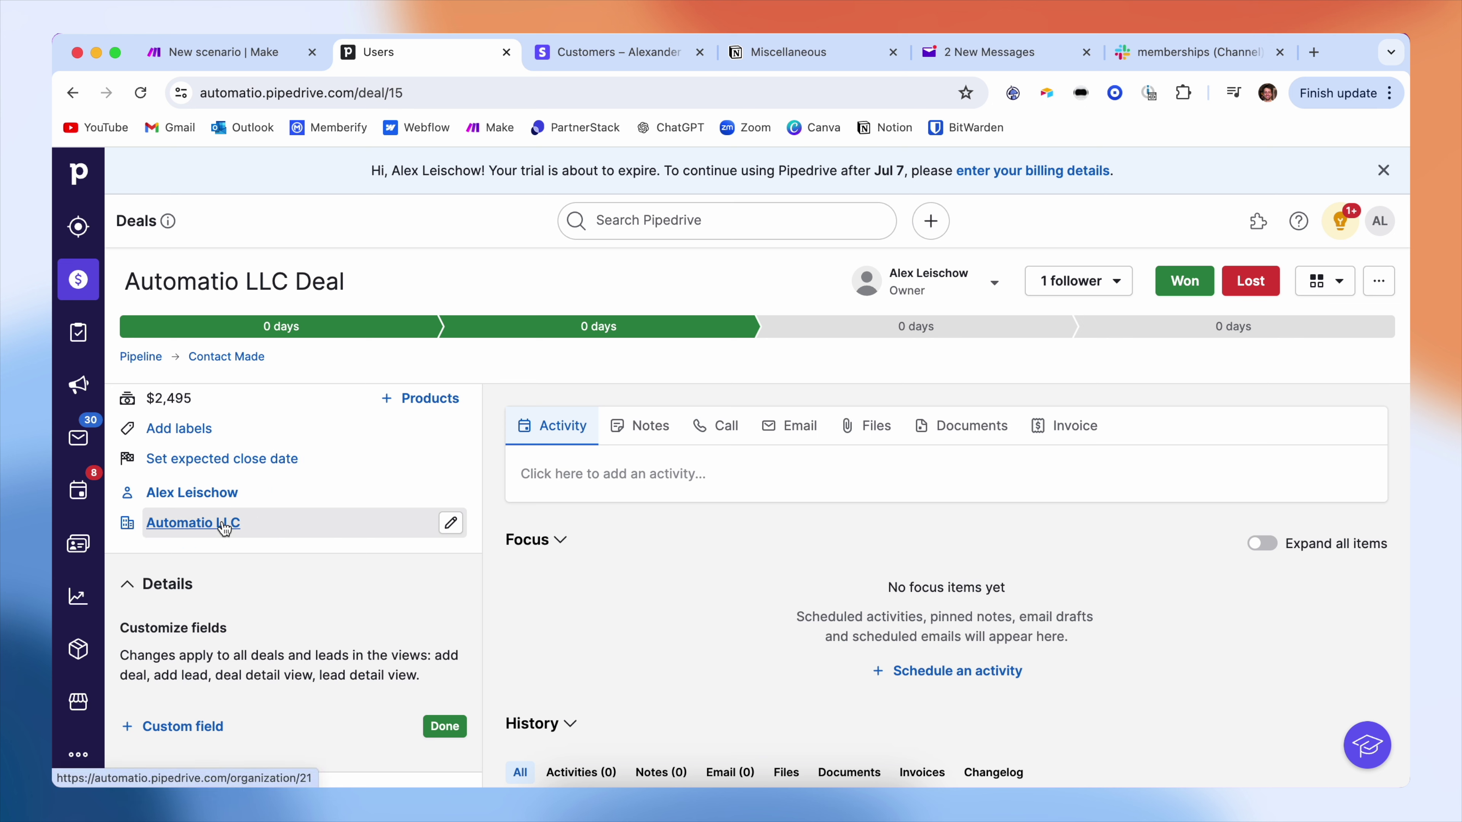
# - Inspect the organization's address and contact person's name on the deal page
pyautogui.moveTo(229, 530)
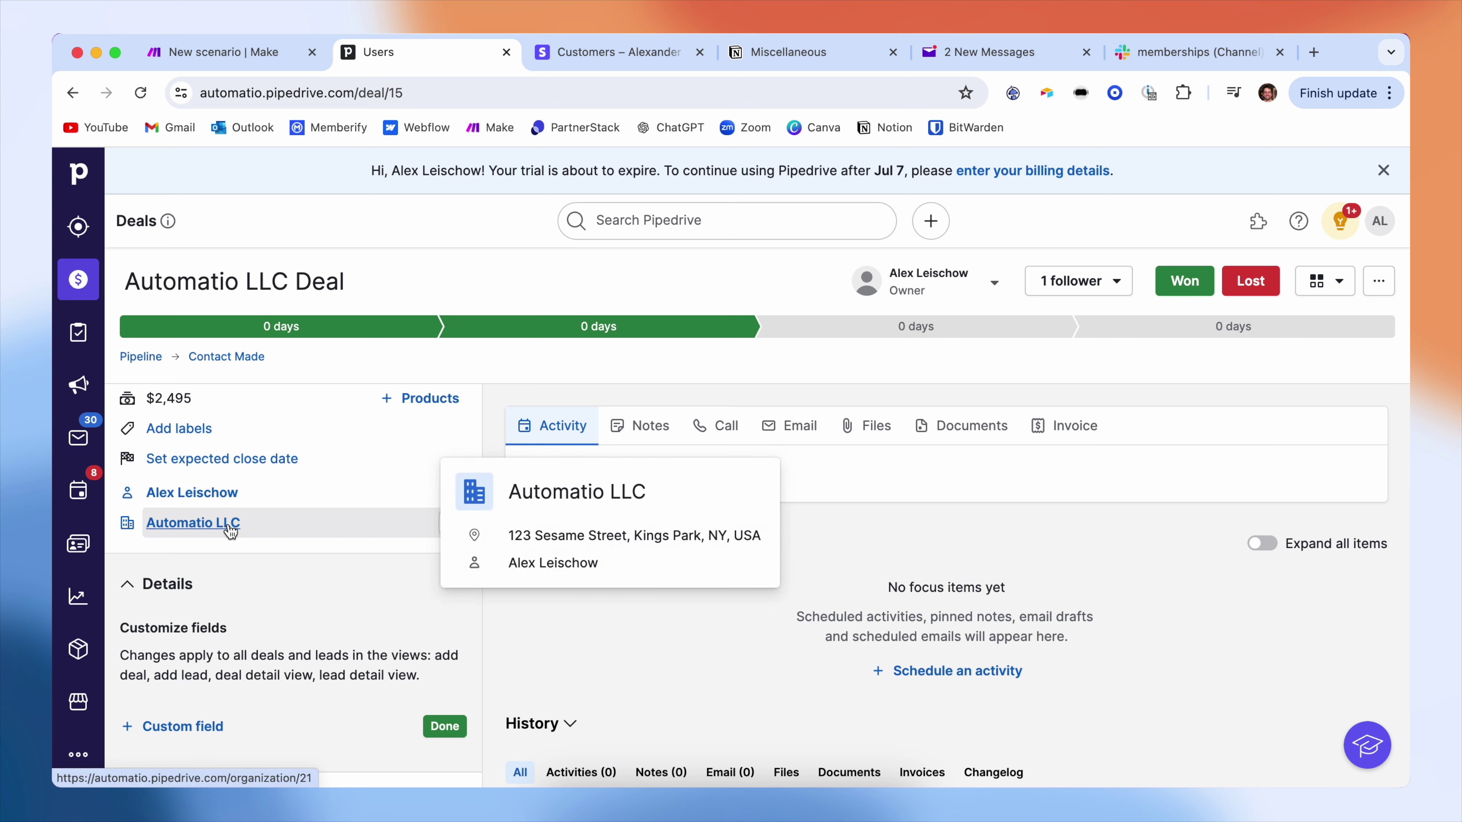
pyautogui.moveTo(742, 536); pyautogui.dragTo(522, 531)
pyautogui.moveTo(613, 577); pyautogui.dragTo(521, 575)
pyautogui.click(609, 620)
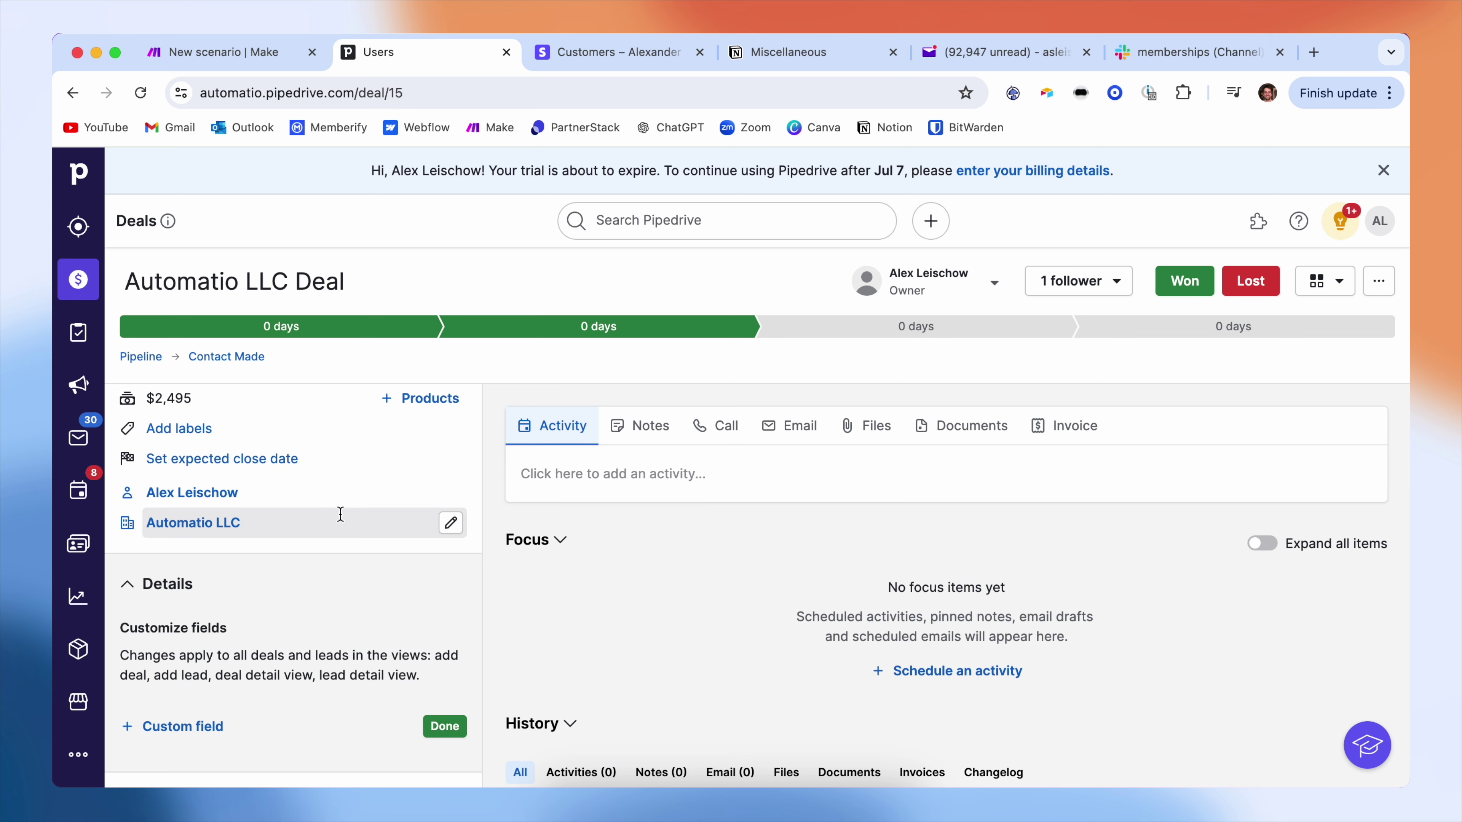
pyautogui.scroll(2, 339, 510)
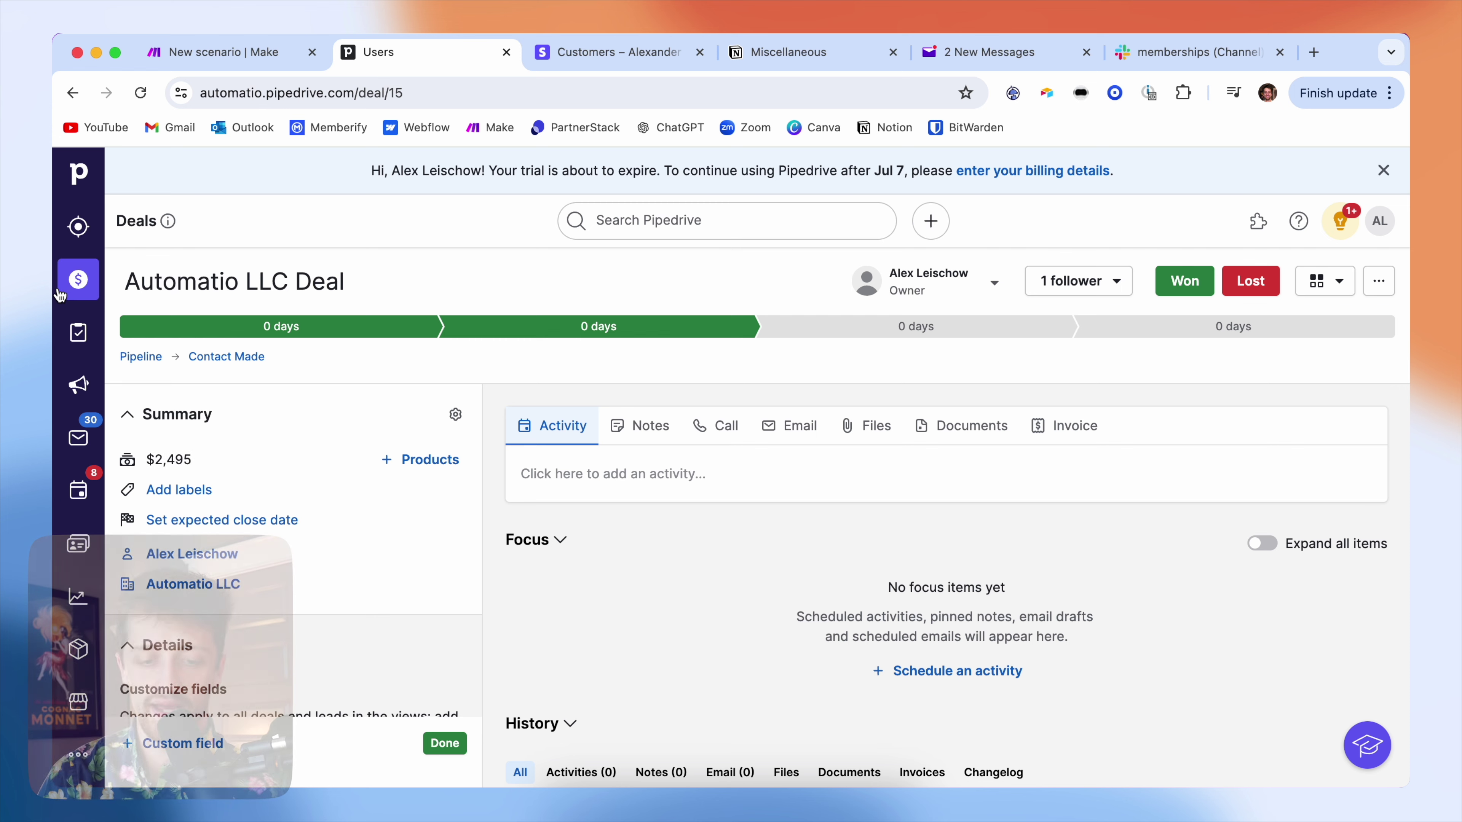
# - Move the Automatio LLC Deal back to Invoice Sent, then return to the new Make scenario
pyautogui.click(78, 280)
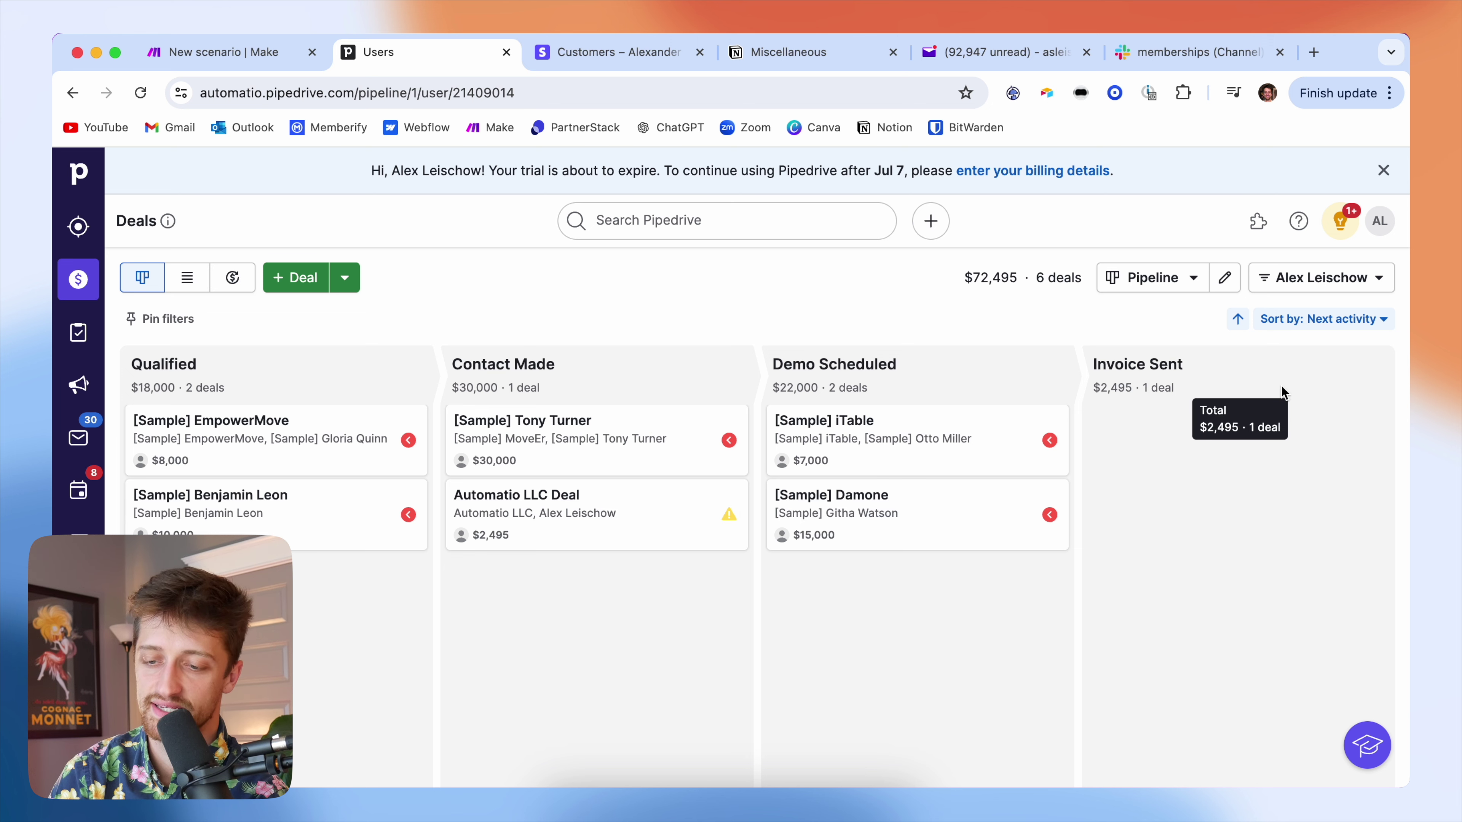
pyautogui.click(553, 497)
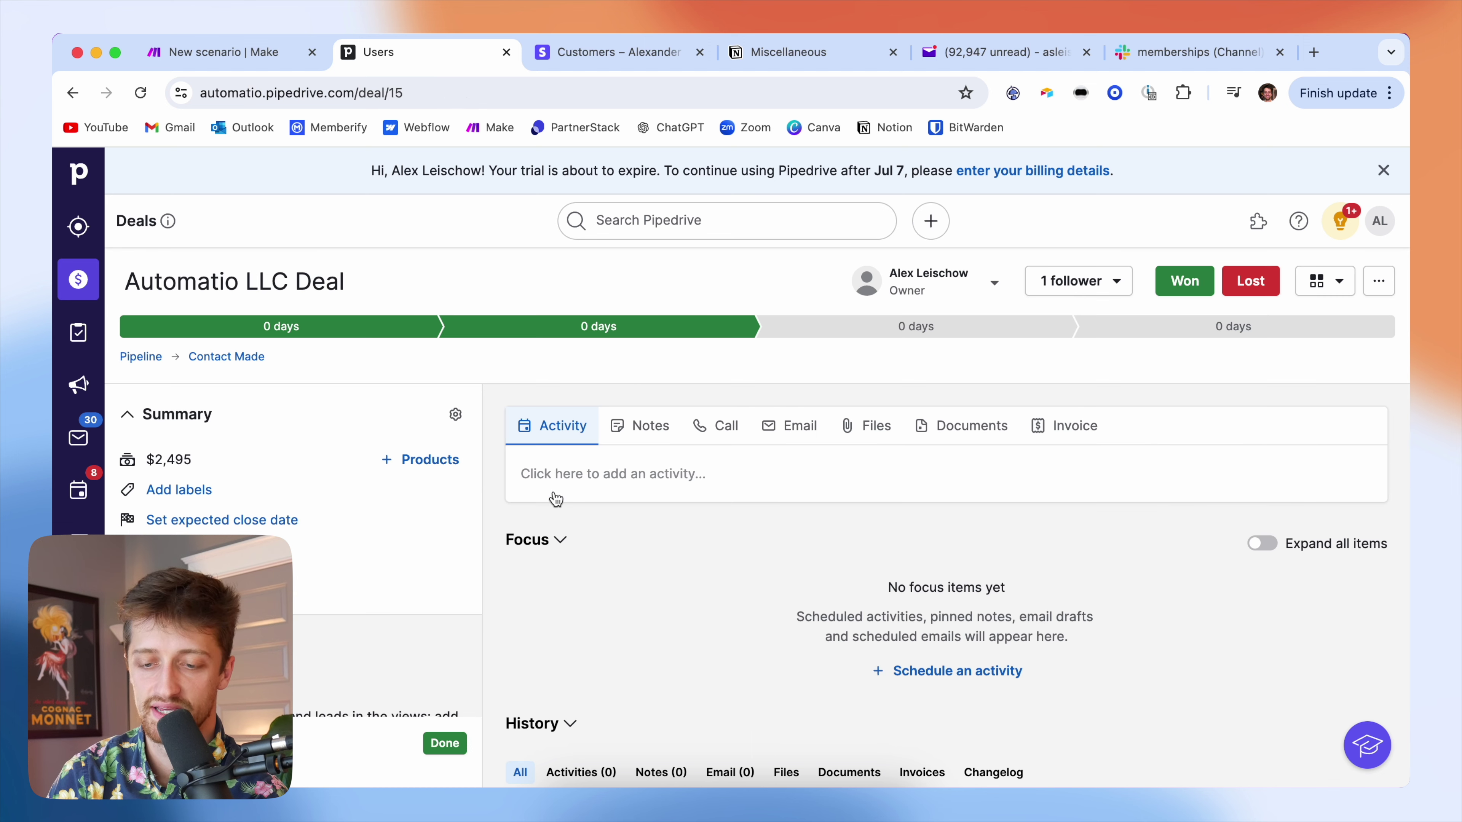
pyautogui.click(1156, 333)
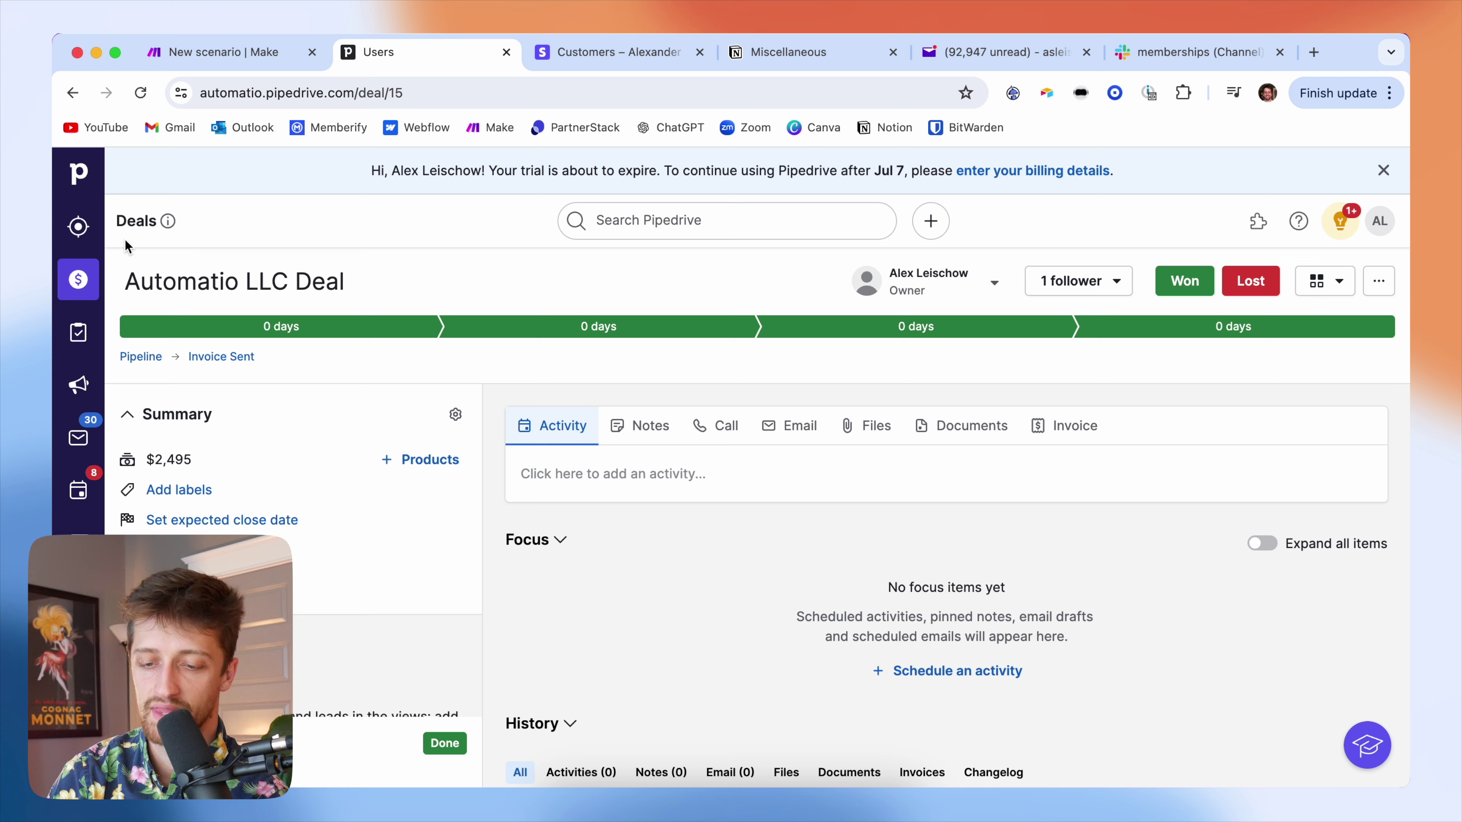
pyautogui.click(78, 282)
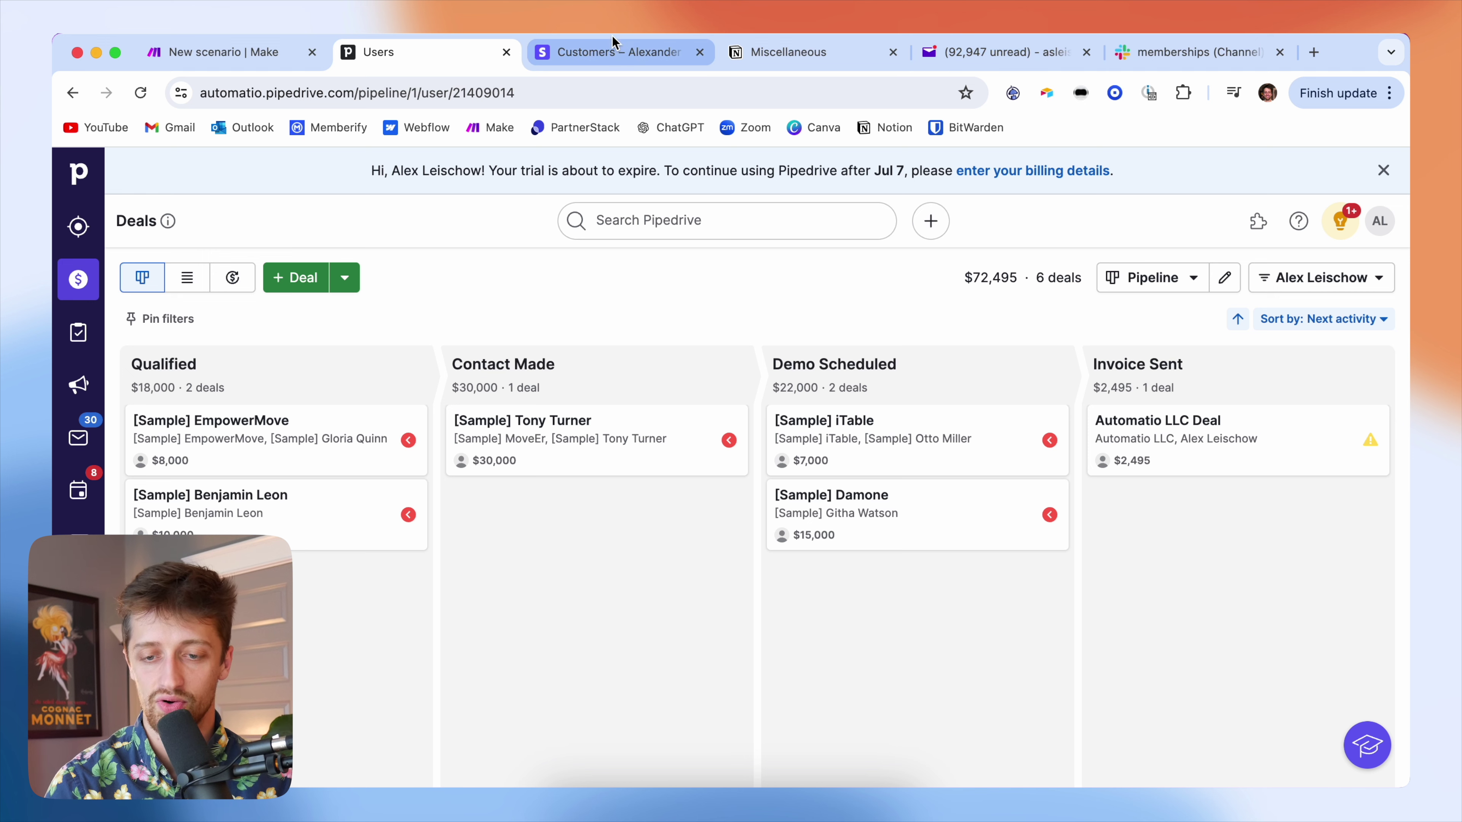
pyautogui.click(221, 52)
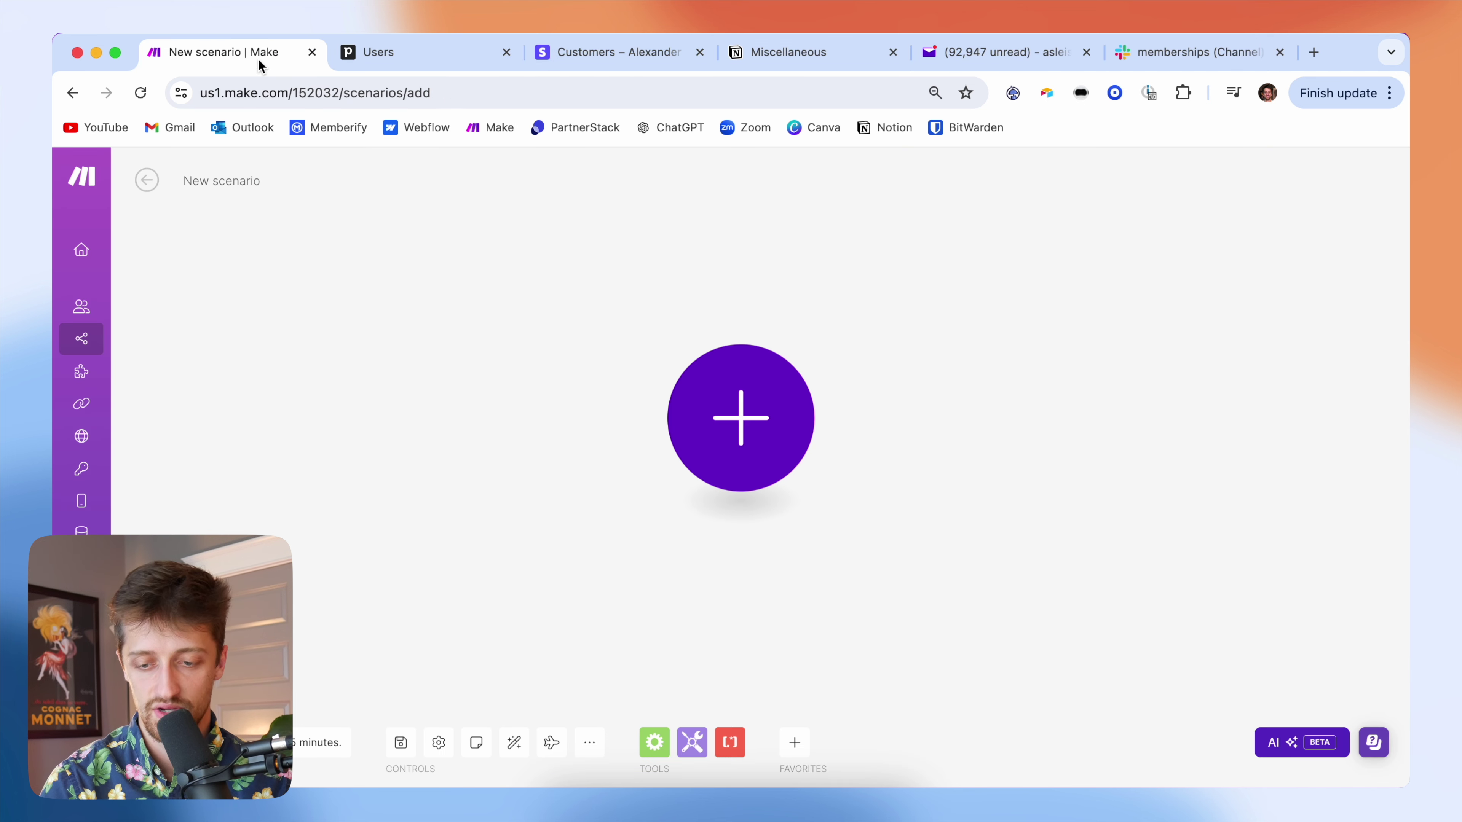
# - Add a Pipedrive CRM New Deal Event trigger as the first module
pyautogui.click(755, 412)
pyautogui.write('pi')
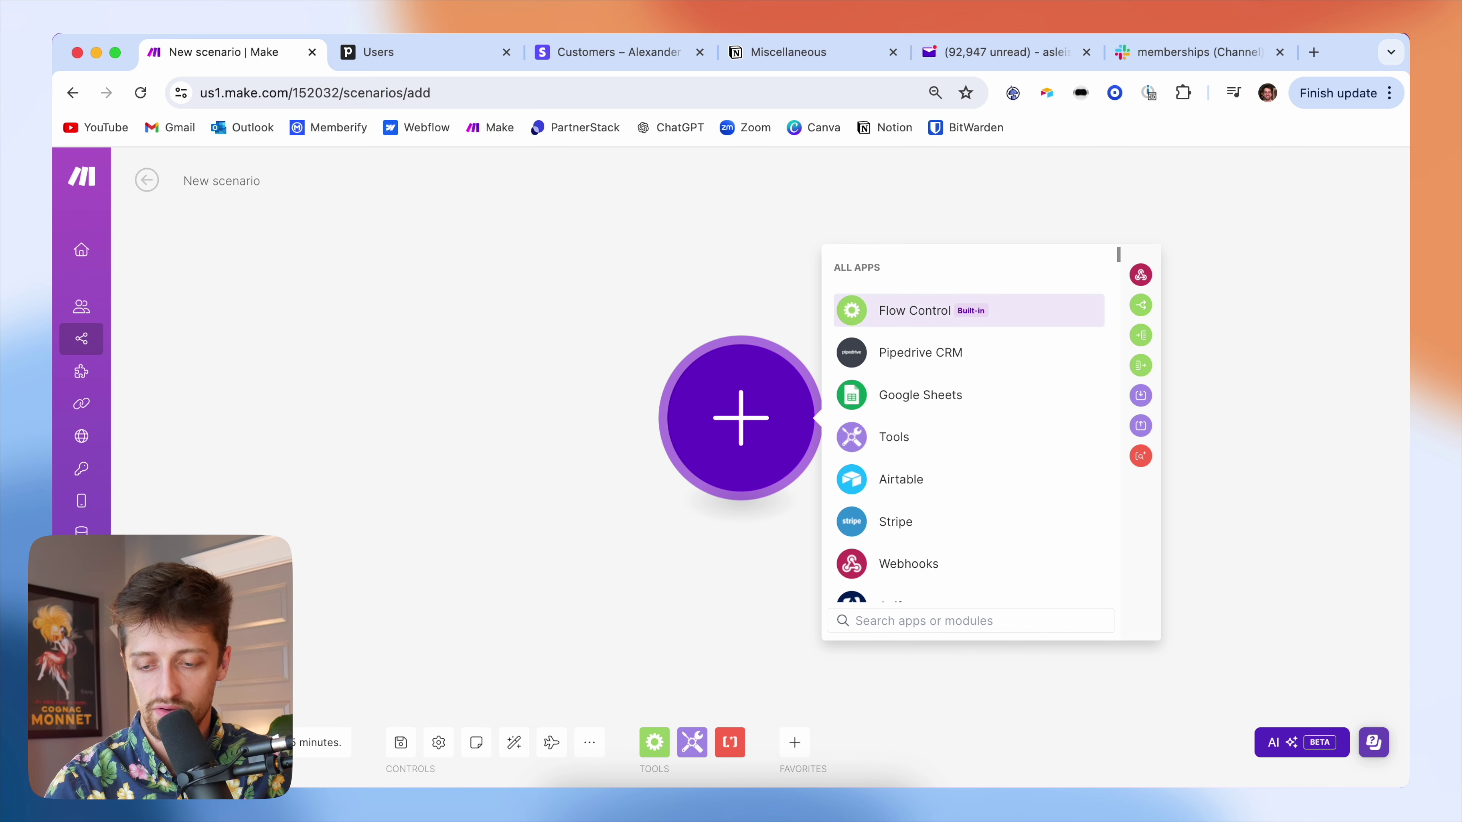
pyautogui.write('pedive')
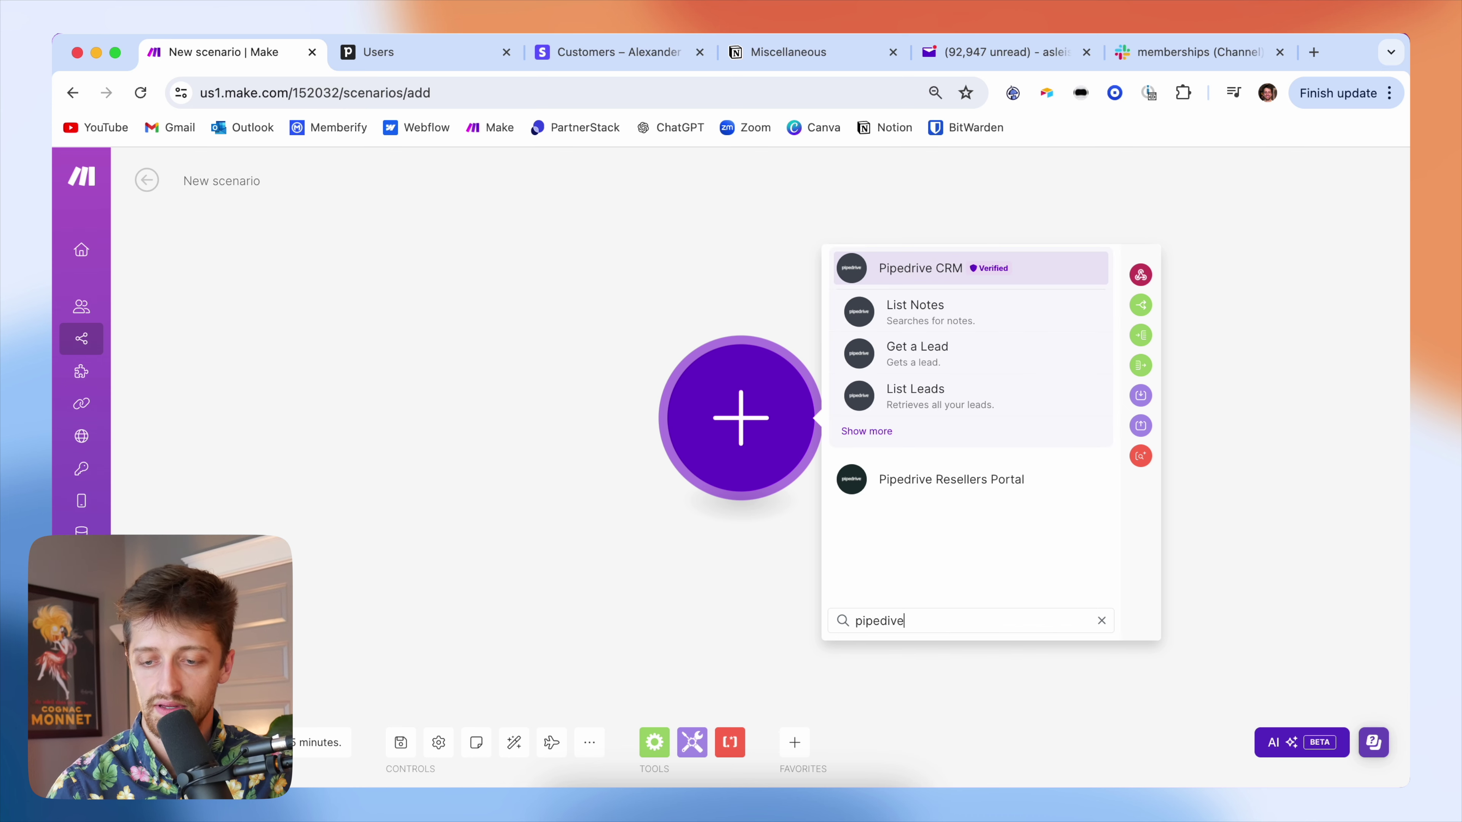
pyautogui.click(912, 266)
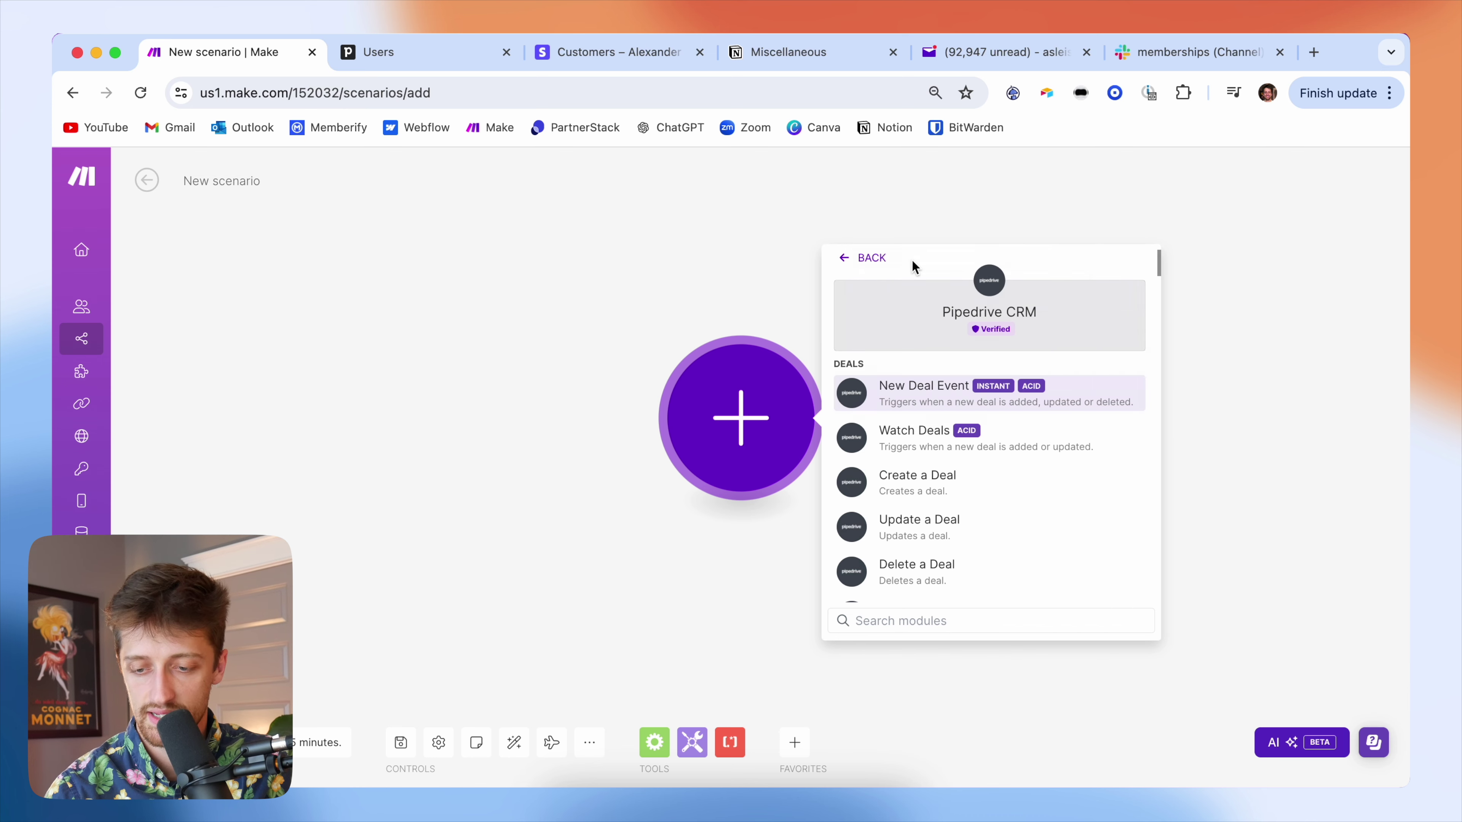
pyautogui.click(941, 400)
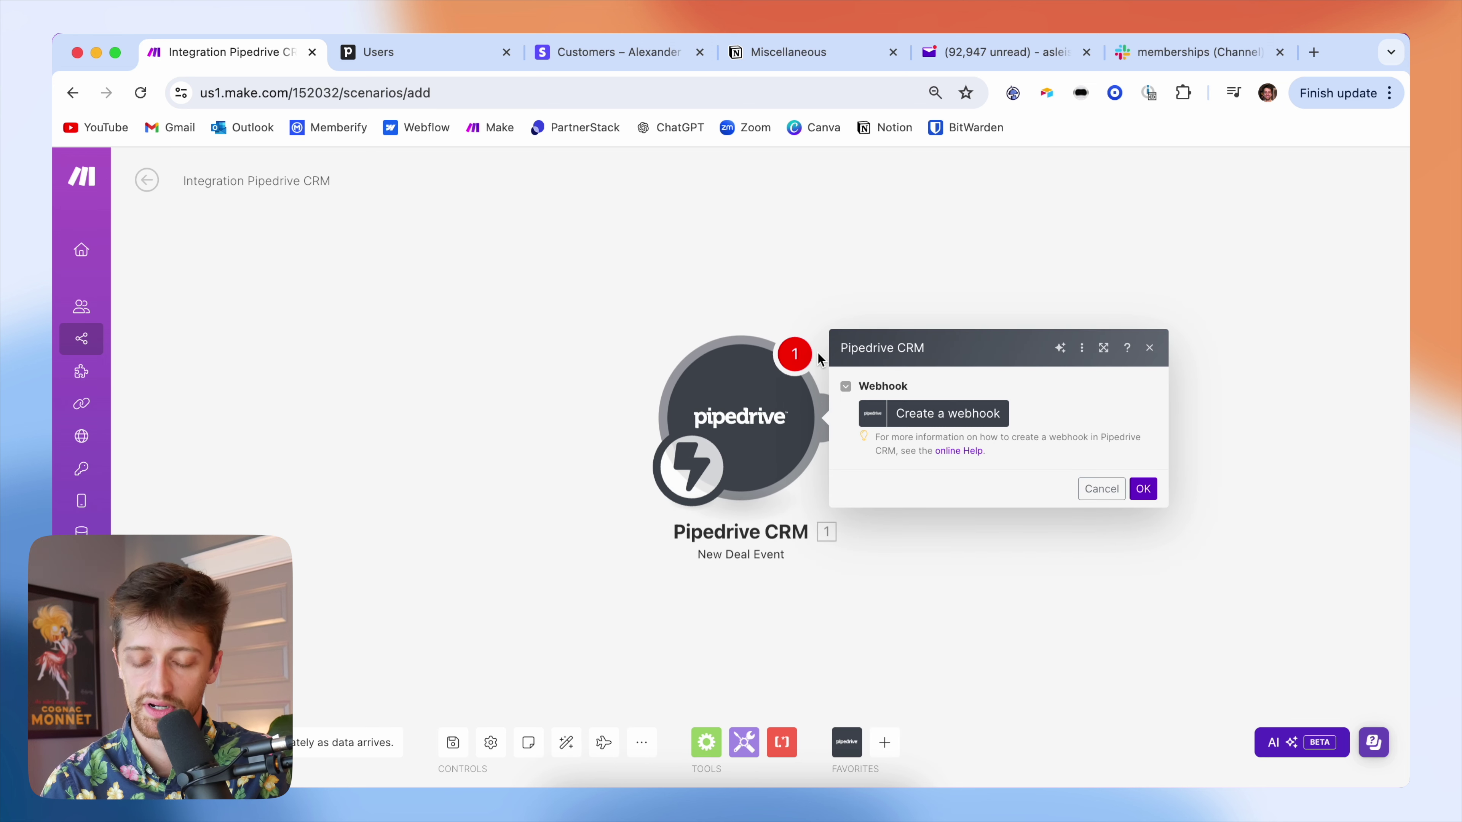
# - Create 'My Deal webhook' on the OAuth connection for updated deal events and confirm
pyautogui.click(939, 415)
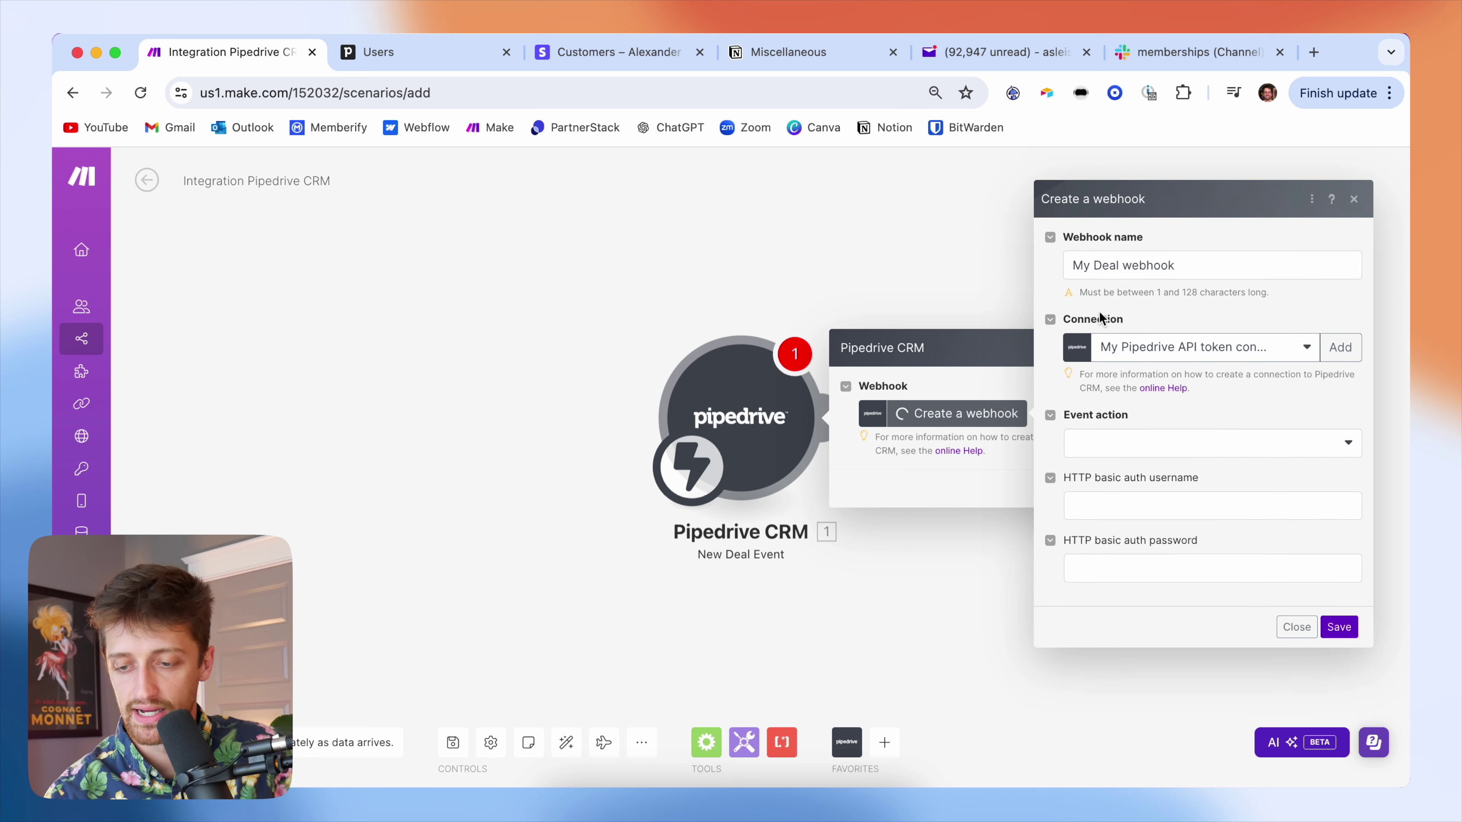
pyautogui.click(1151, 354)
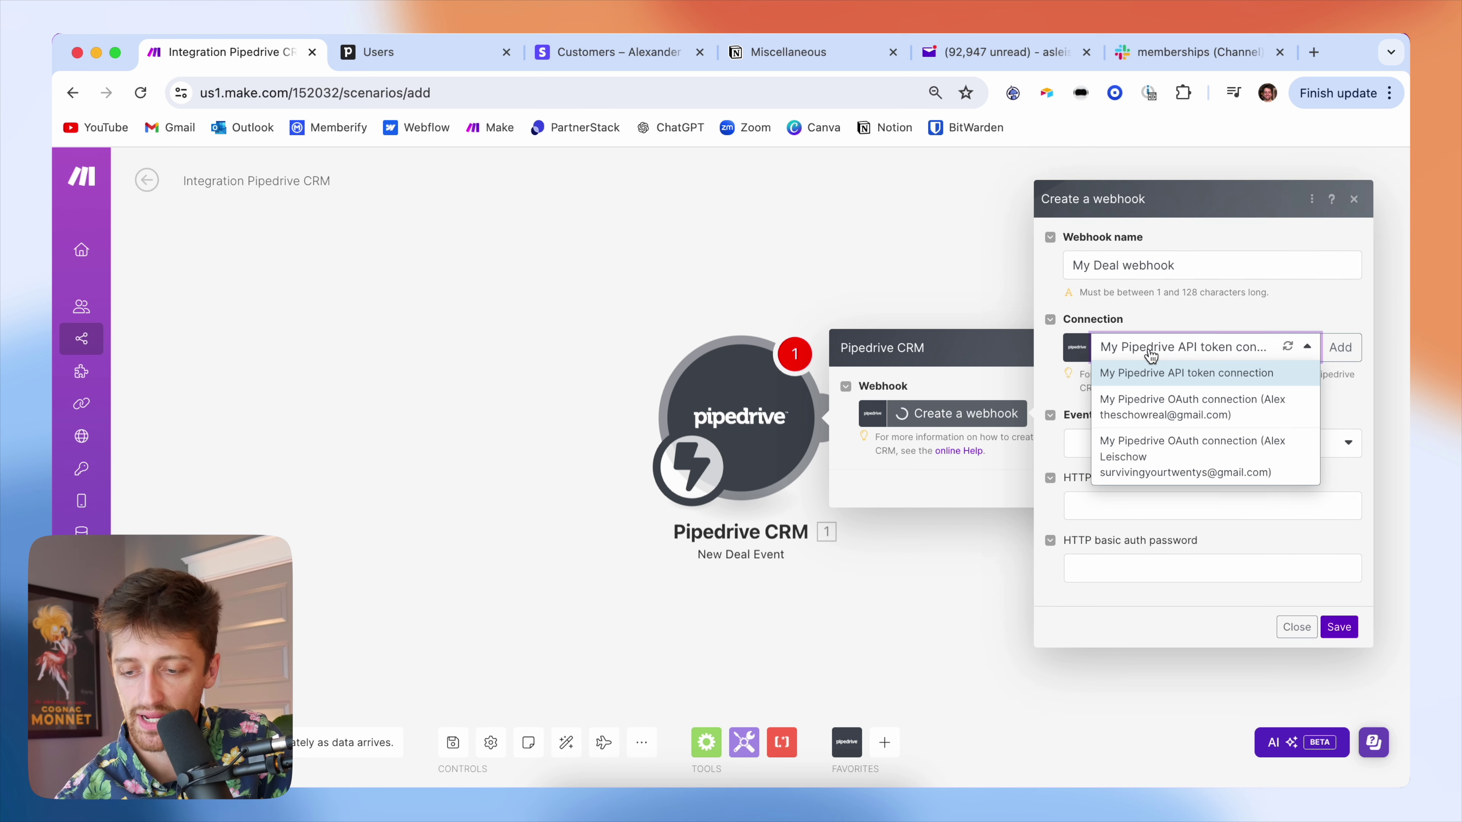
pyautogui.click(1181, 459)
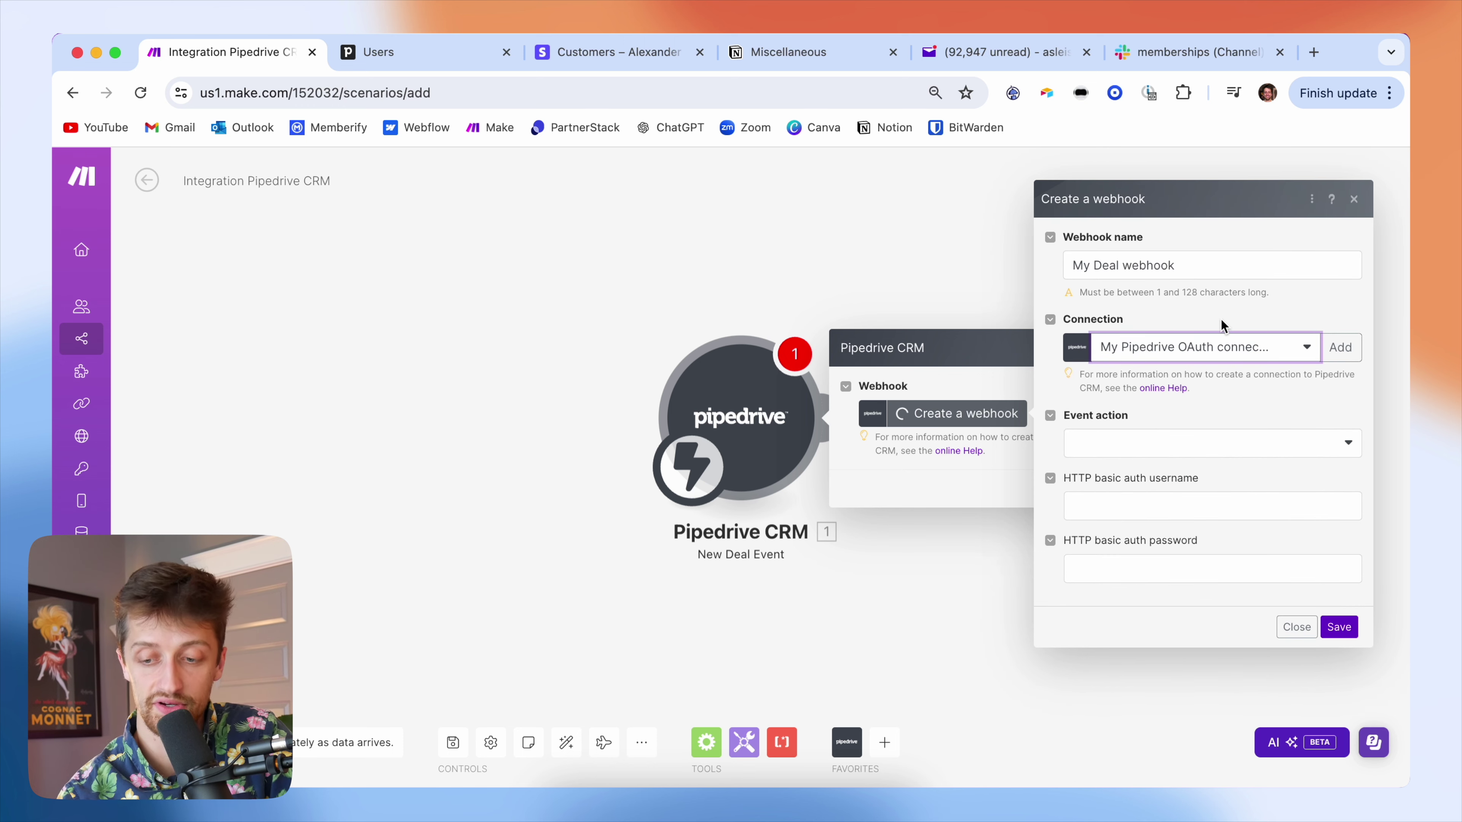
pyautogui.click(1143, 444)
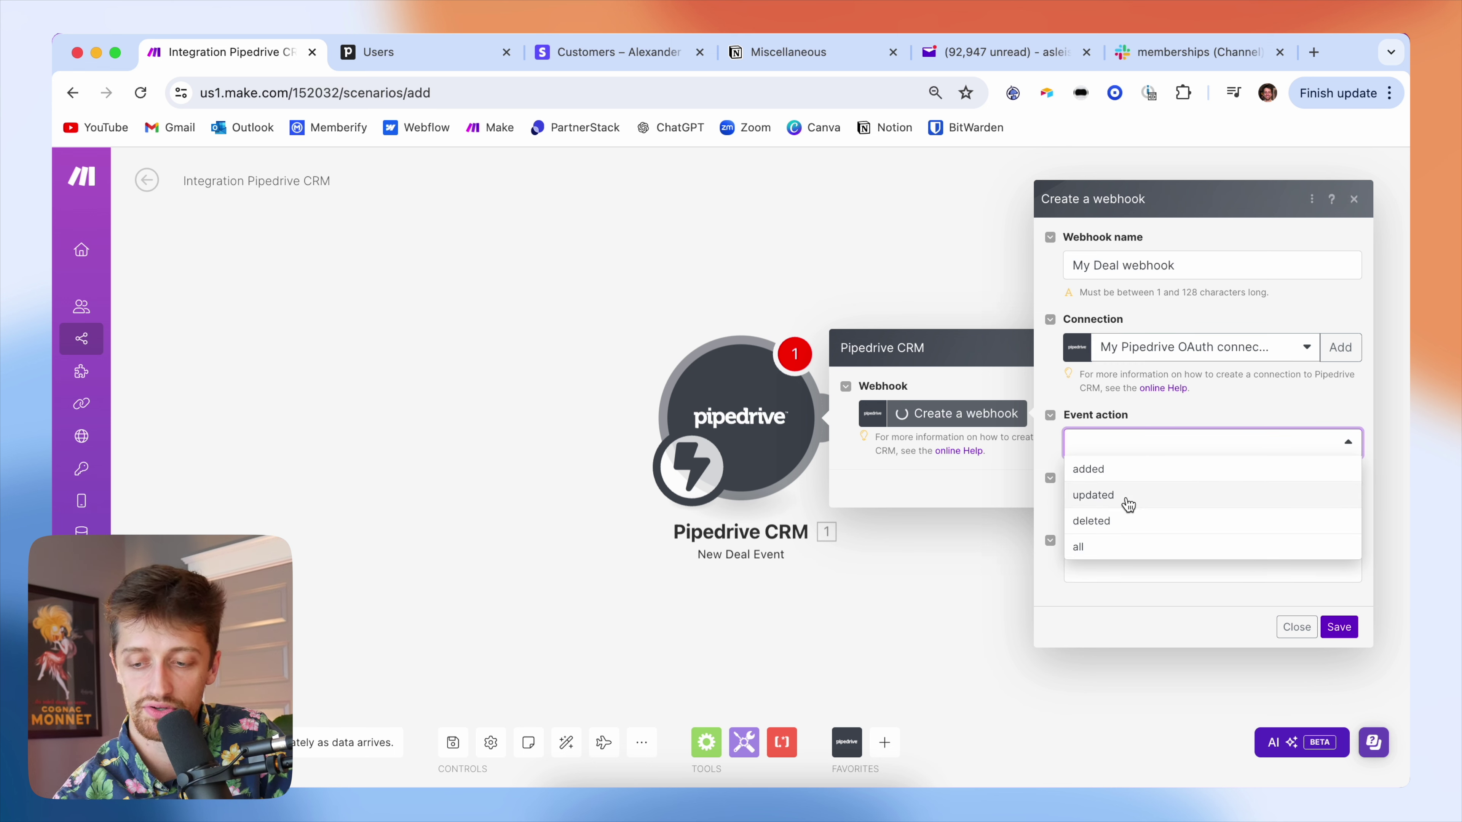
pyautogui.click(1127, 497)
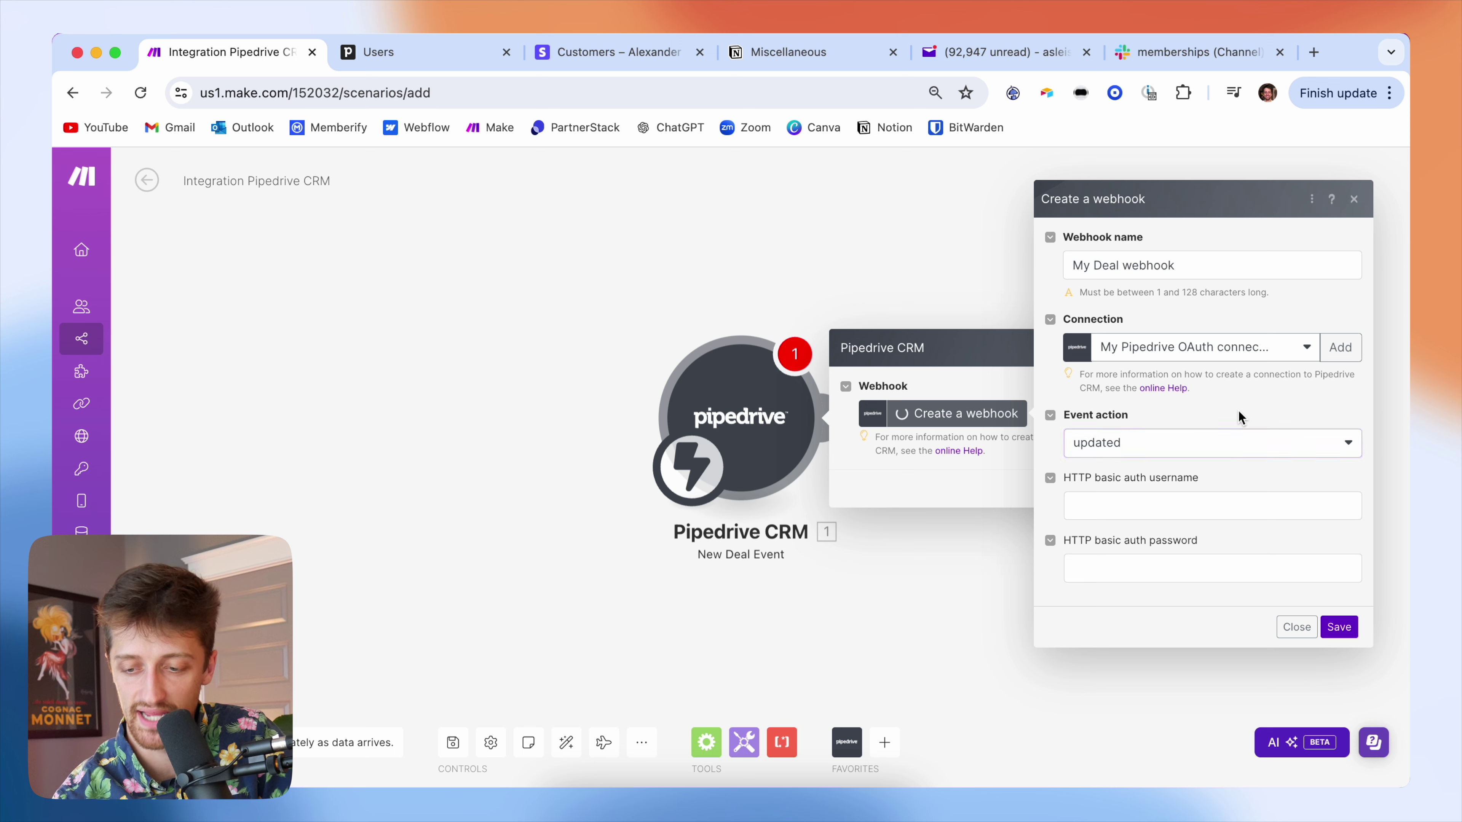
pyautogui.click(1339, 632)
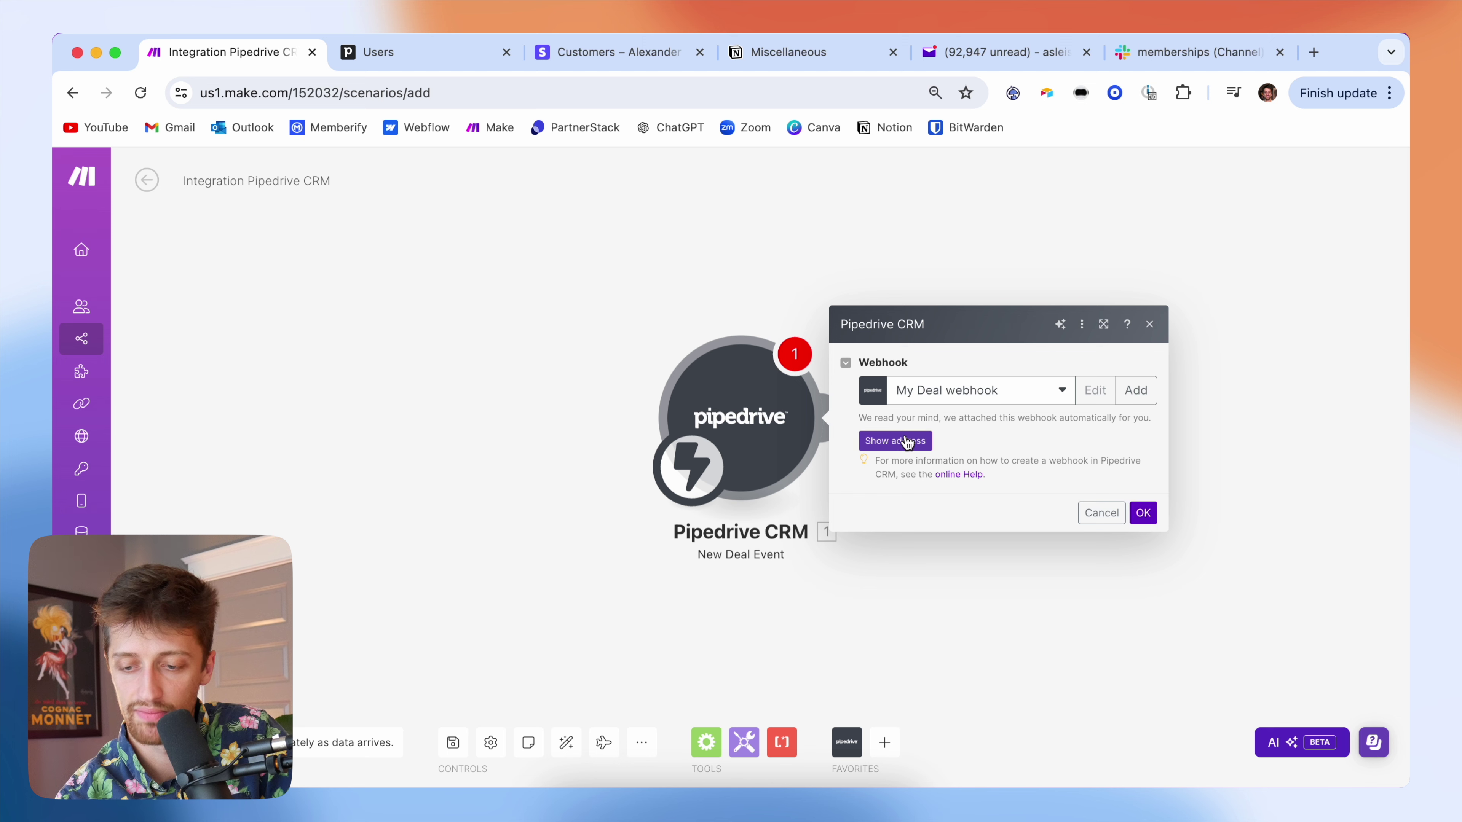
pyautogui.click(906, 441)
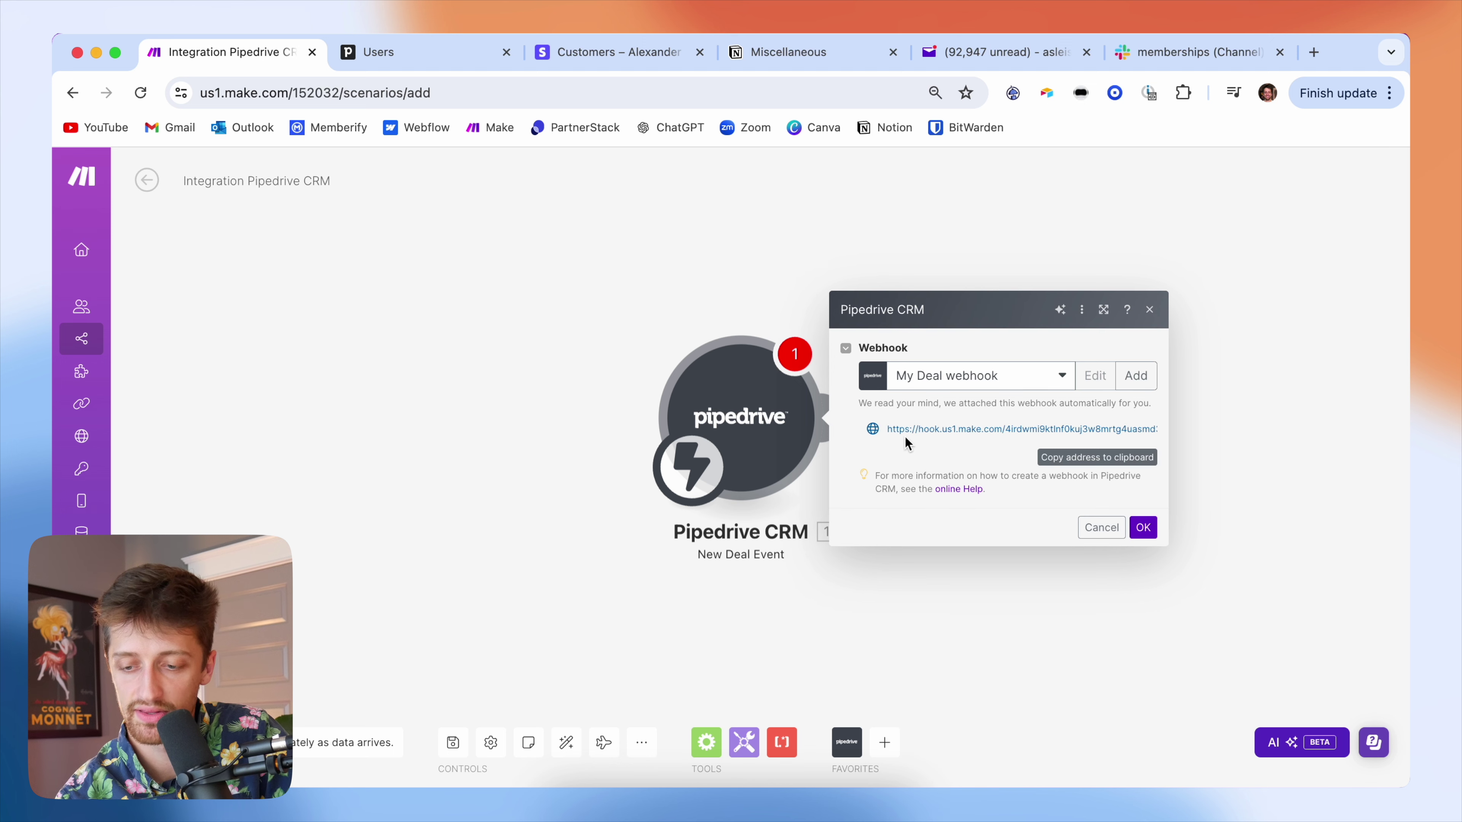
pyautogui.click(1142, 528)
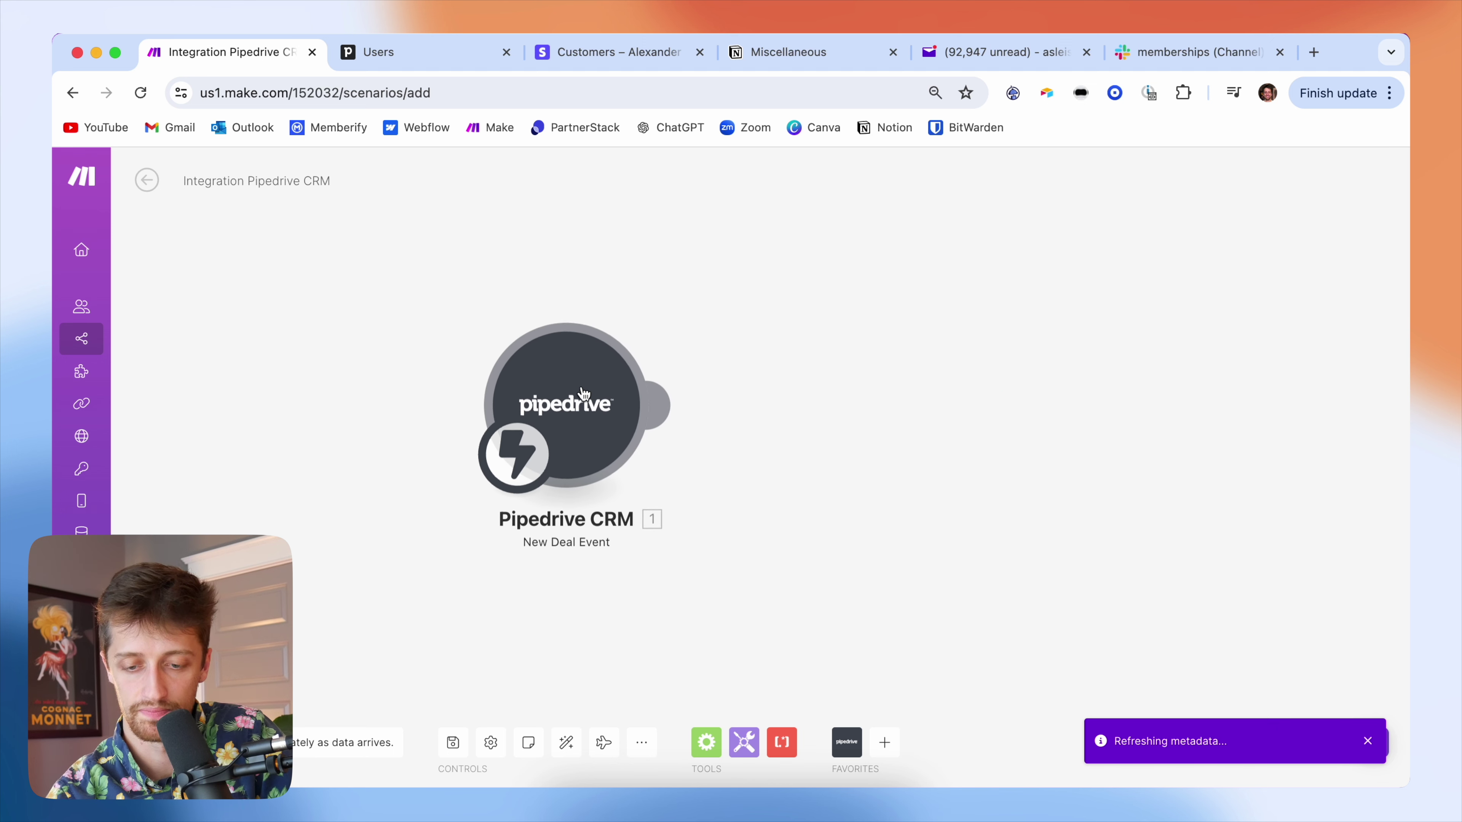
# - Run the scenario once and move the Pipedrive deal to Demo Scheduled to fire it
pyautogui.click(158, 740)
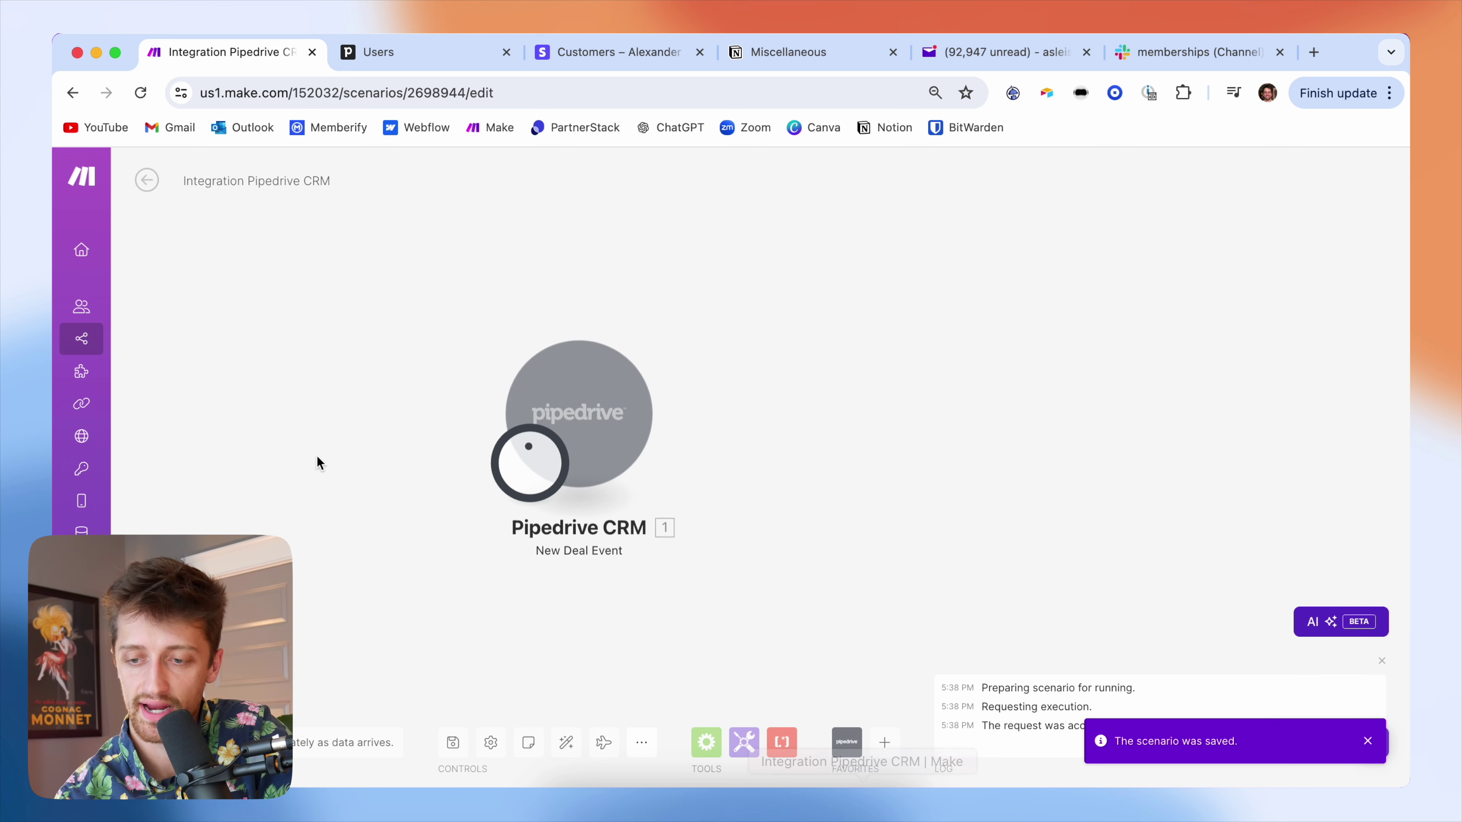
pyautogui.click(447, 55)
pyautogui.click(1193, 439)
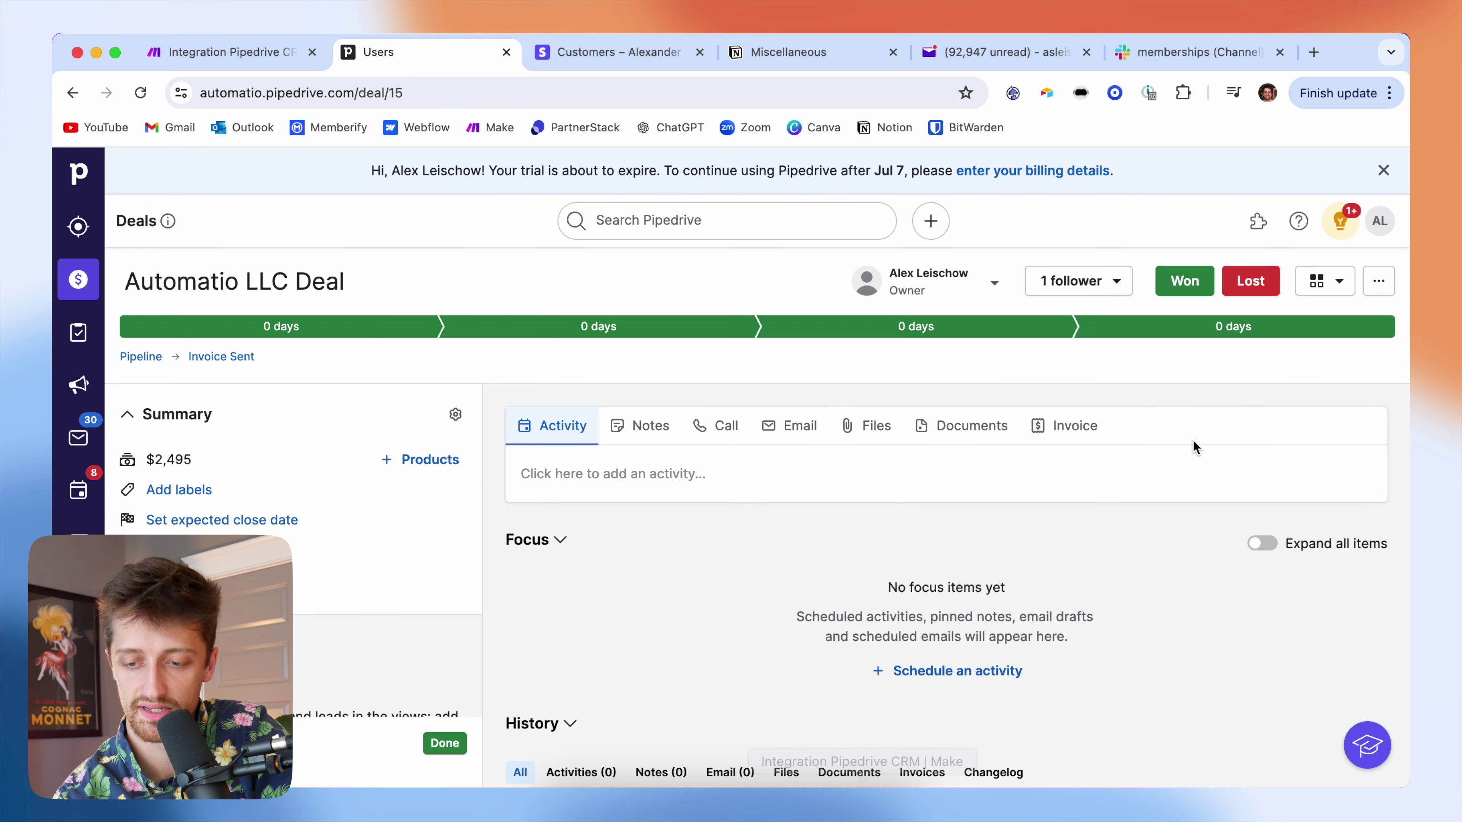
pyautogui.click(1022, 326)
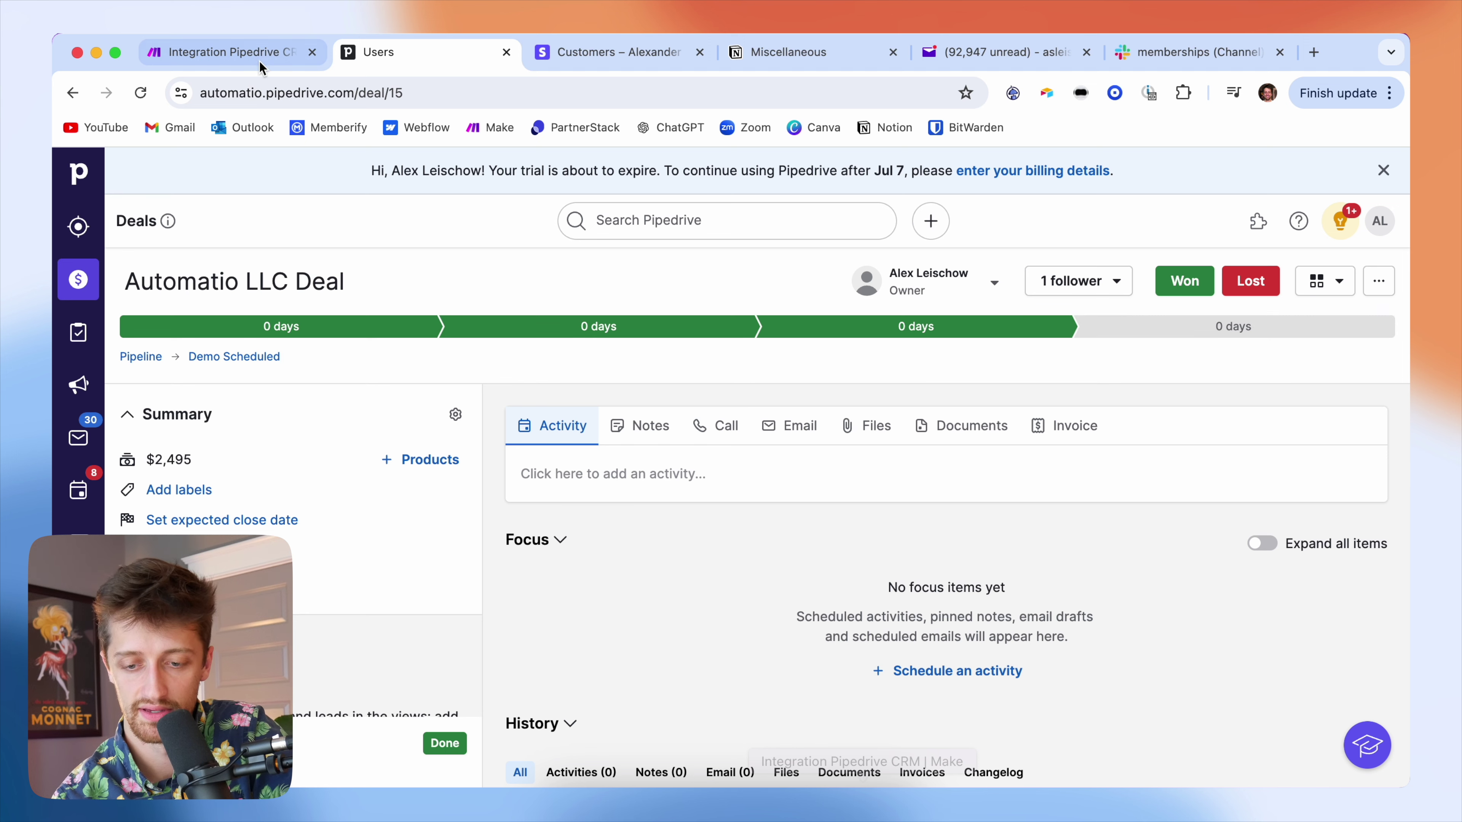
pyautogui.click(266, 67)
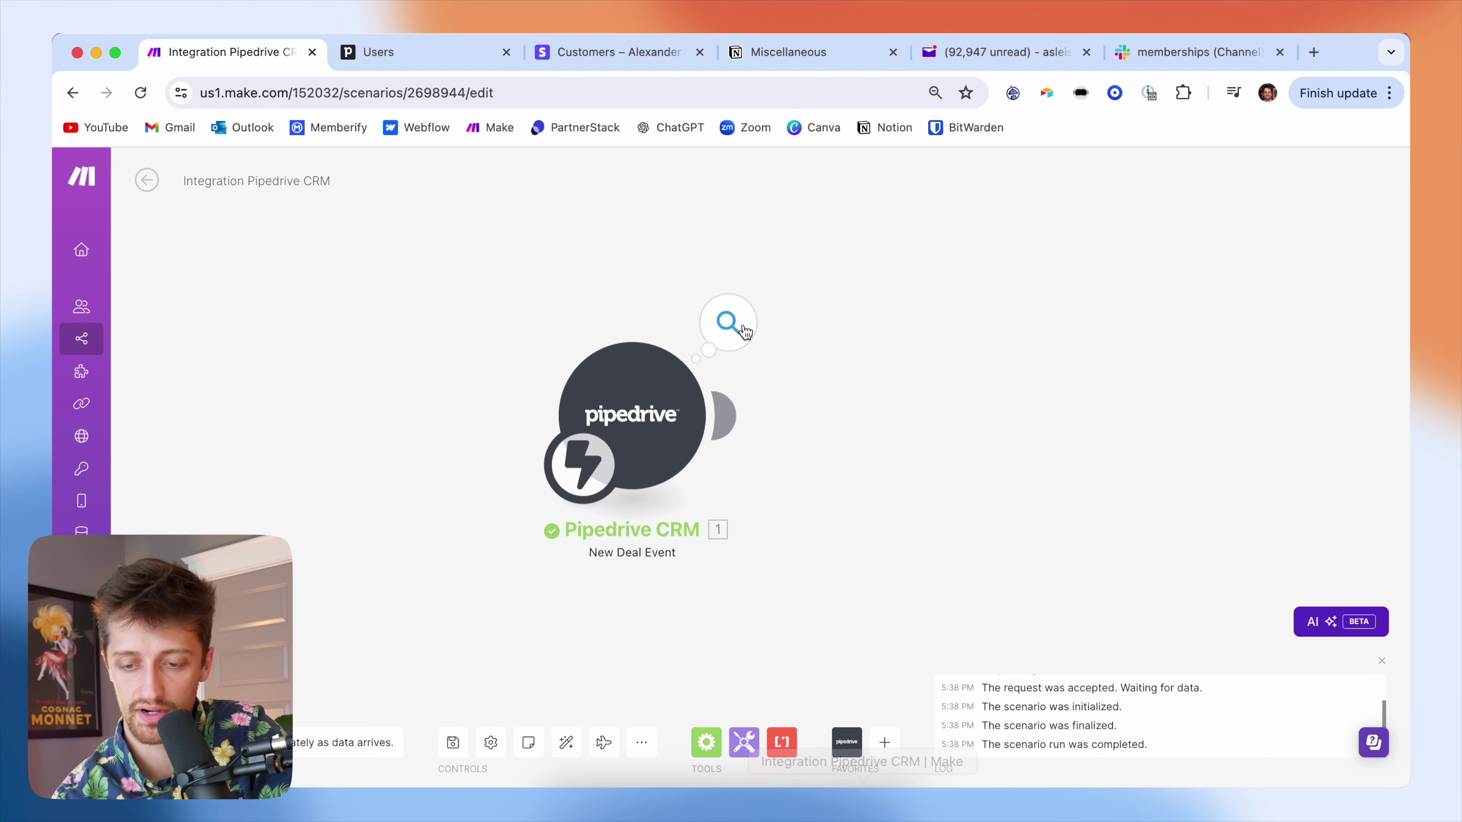
# - Inspect the trigger's updated.deal bundle, expanding the Current deal fields
pyautogui.click(746, 331)
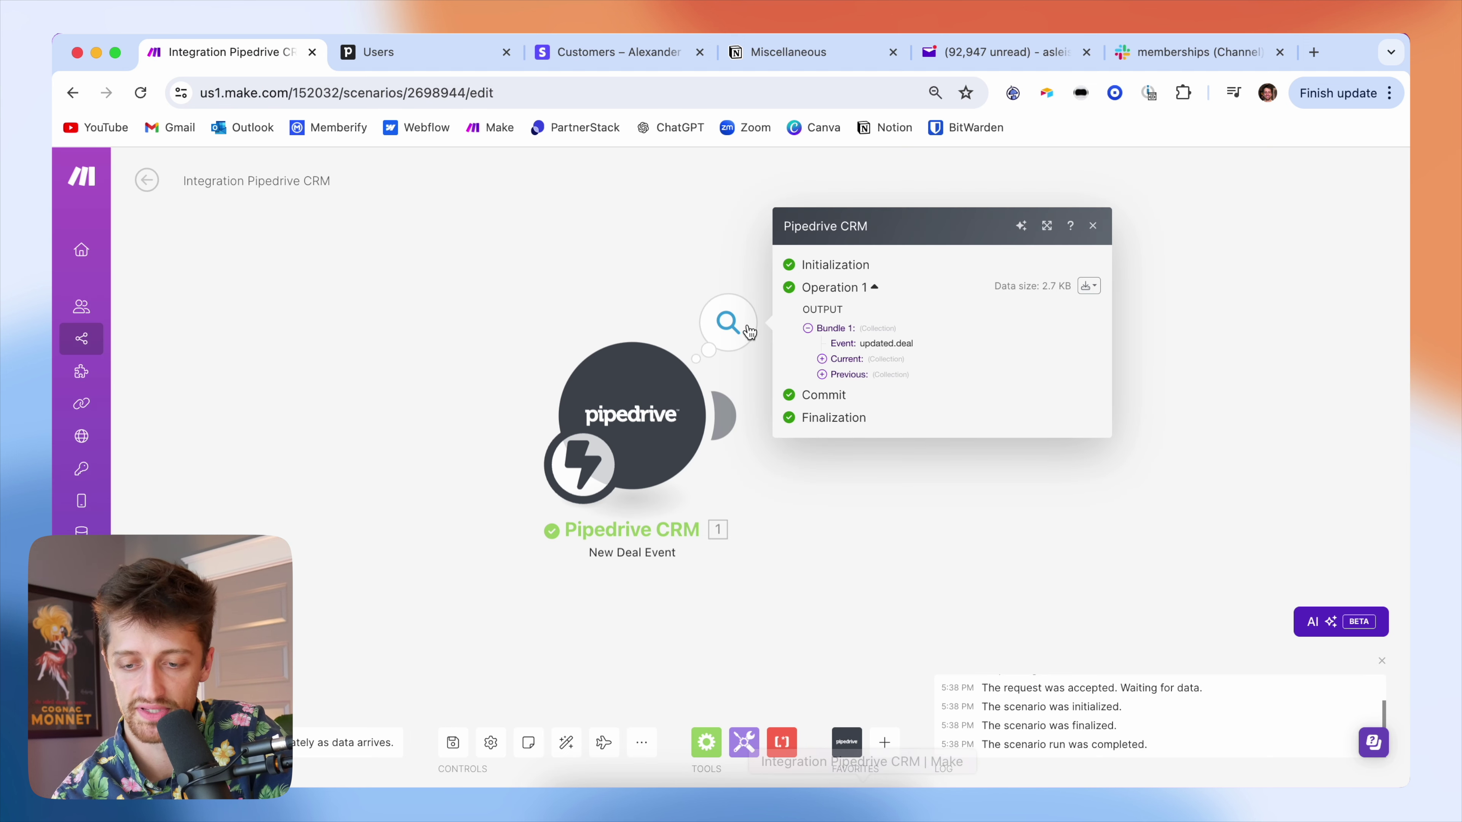
pyautogui.click(822, 359)
pyautogui.scroll(-5, 914, 420)
pyautogui.scroll(5, 914, 418)
pyautogui.scroll(-10, 910, 408)
pyautogui.scroll(-5, 891, 372)
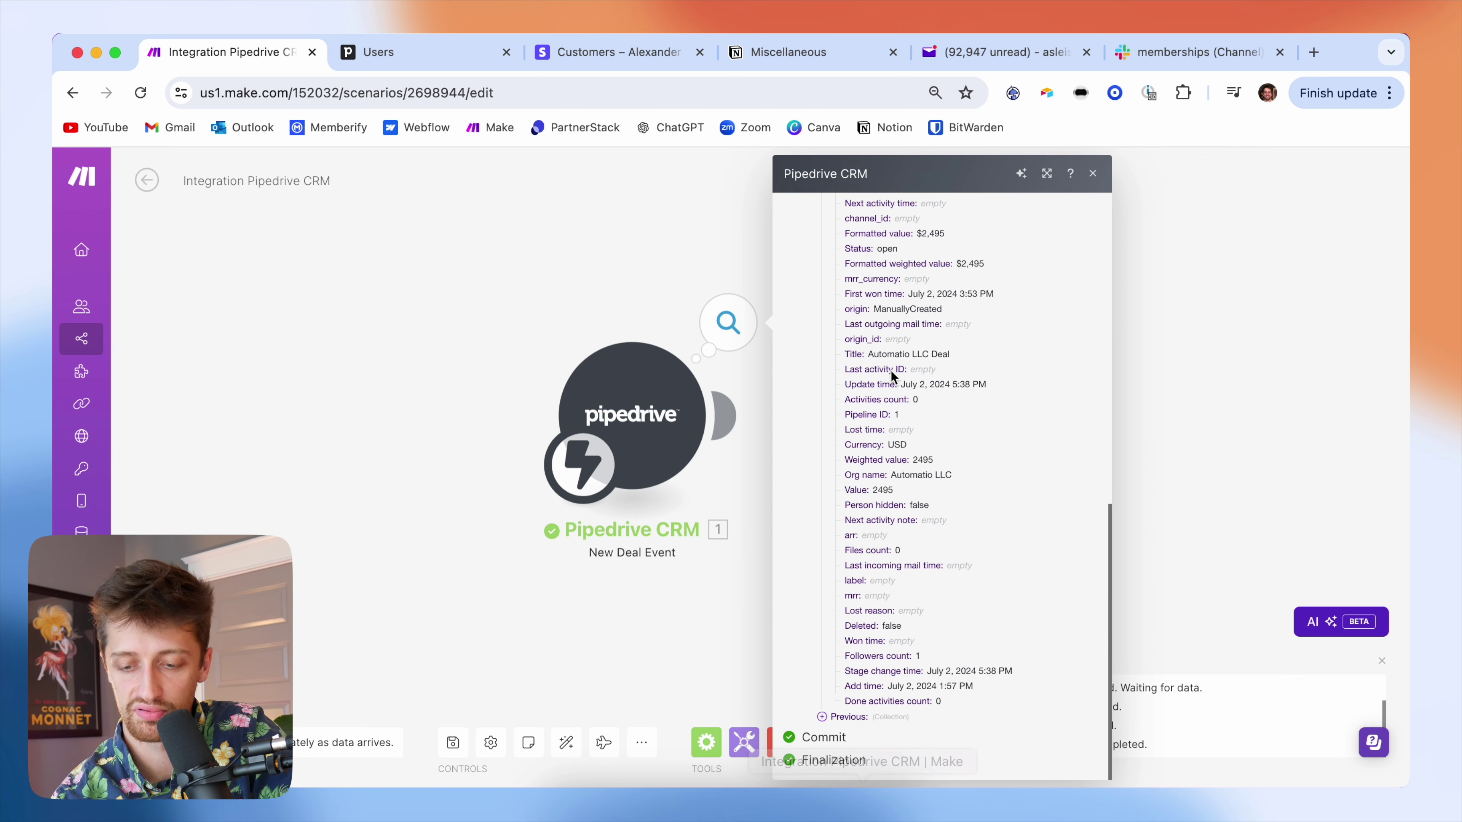
pyautogui.scroll(15, 916, 364)
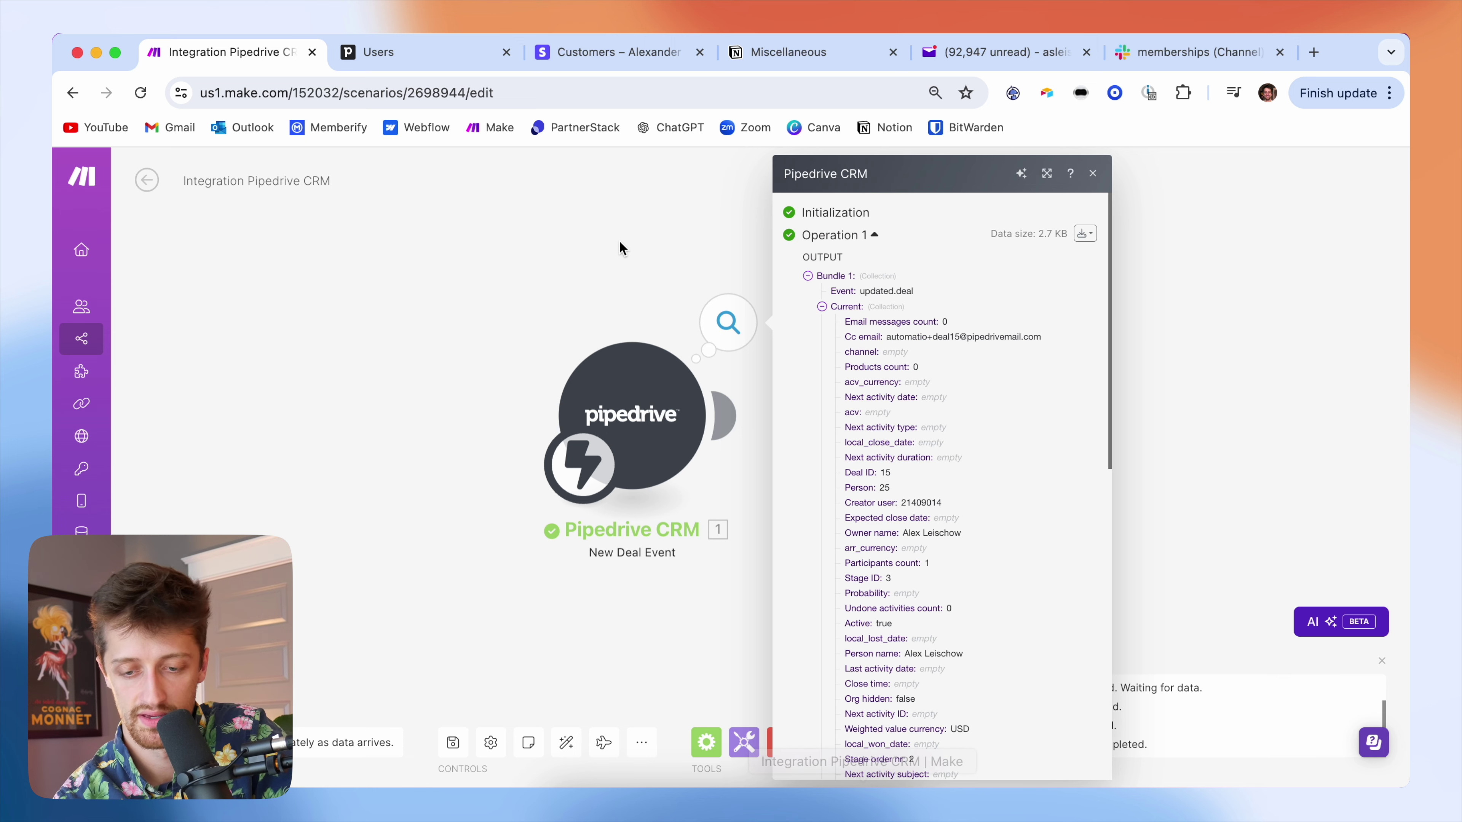
pyautogui.click(560, 279)
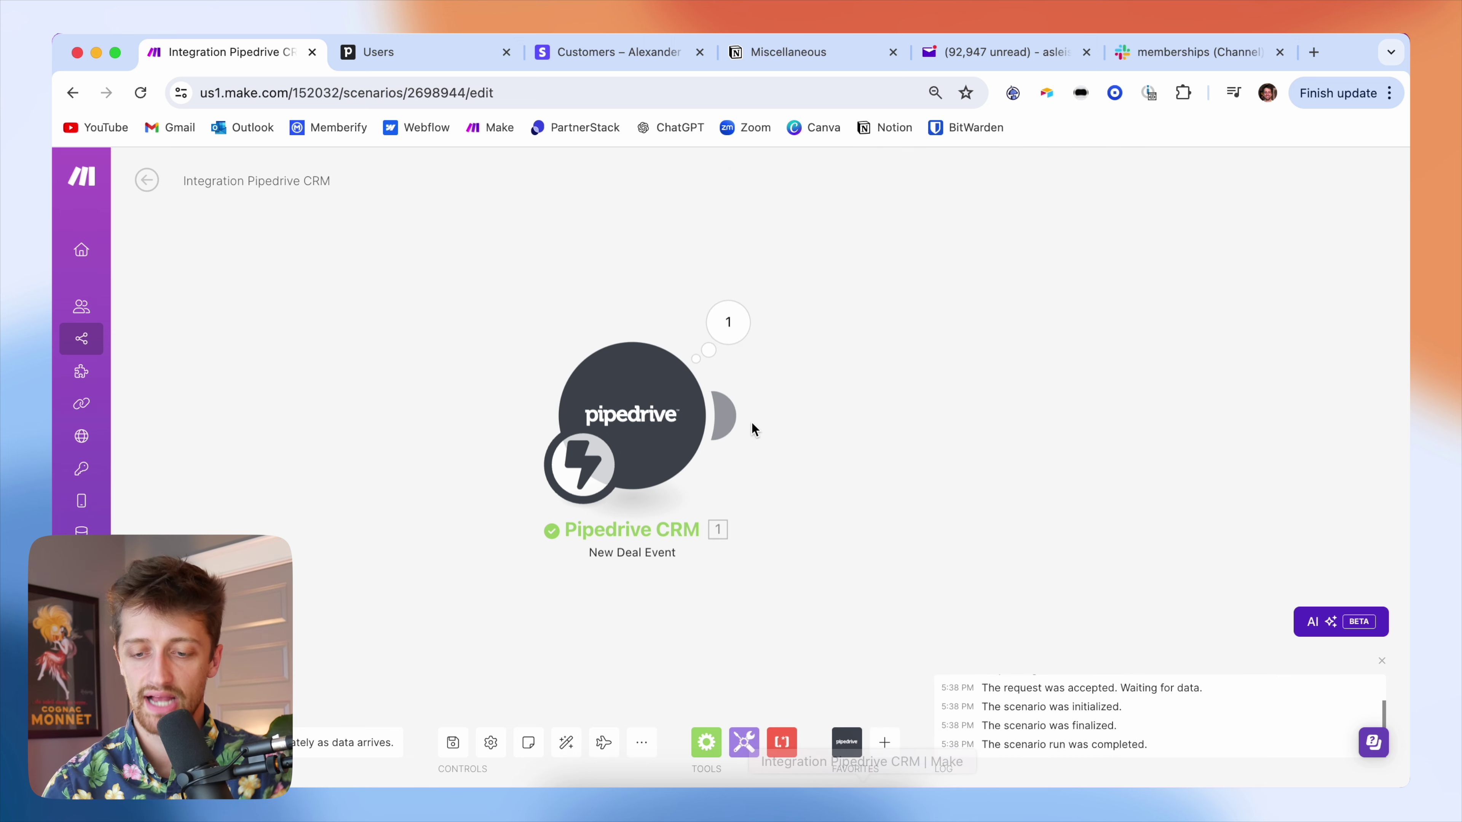
# - Add a Pipedrive CRM module after the trigger and browse its available actions
pyautogui.click(742, 417)
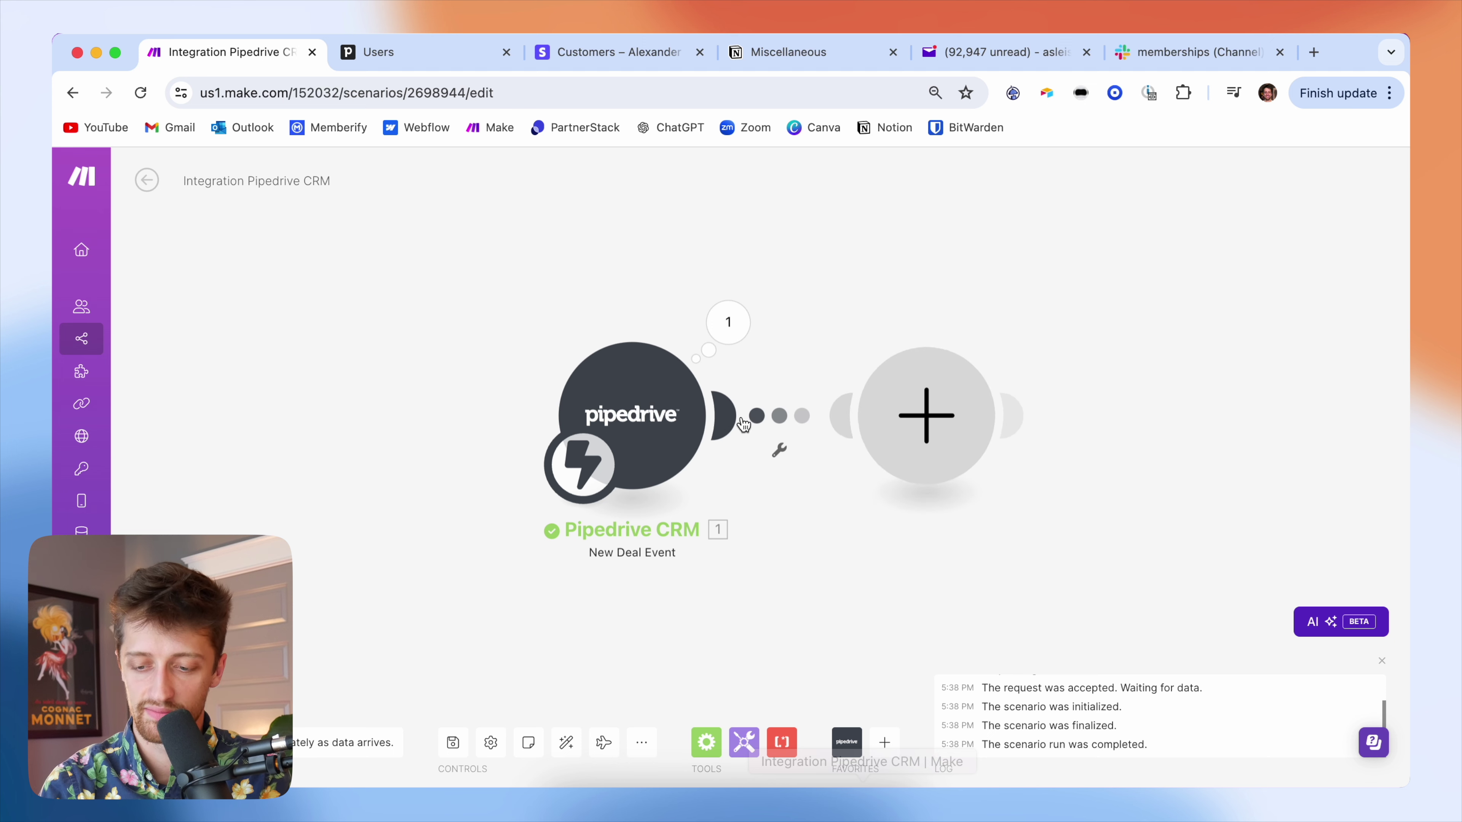
pyautogui.write('pipedrive')
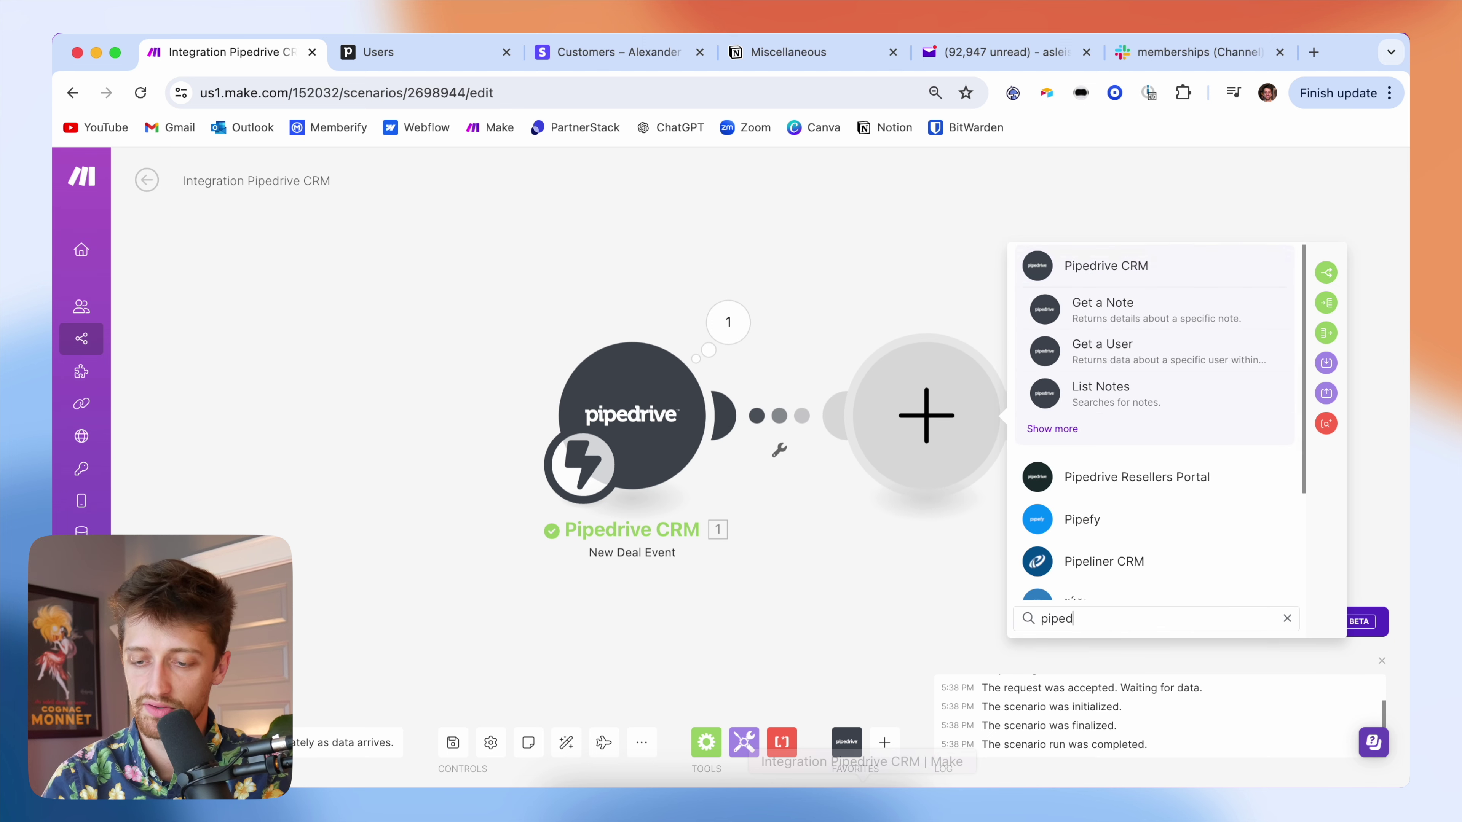
pyautogui.click(1101, 263)
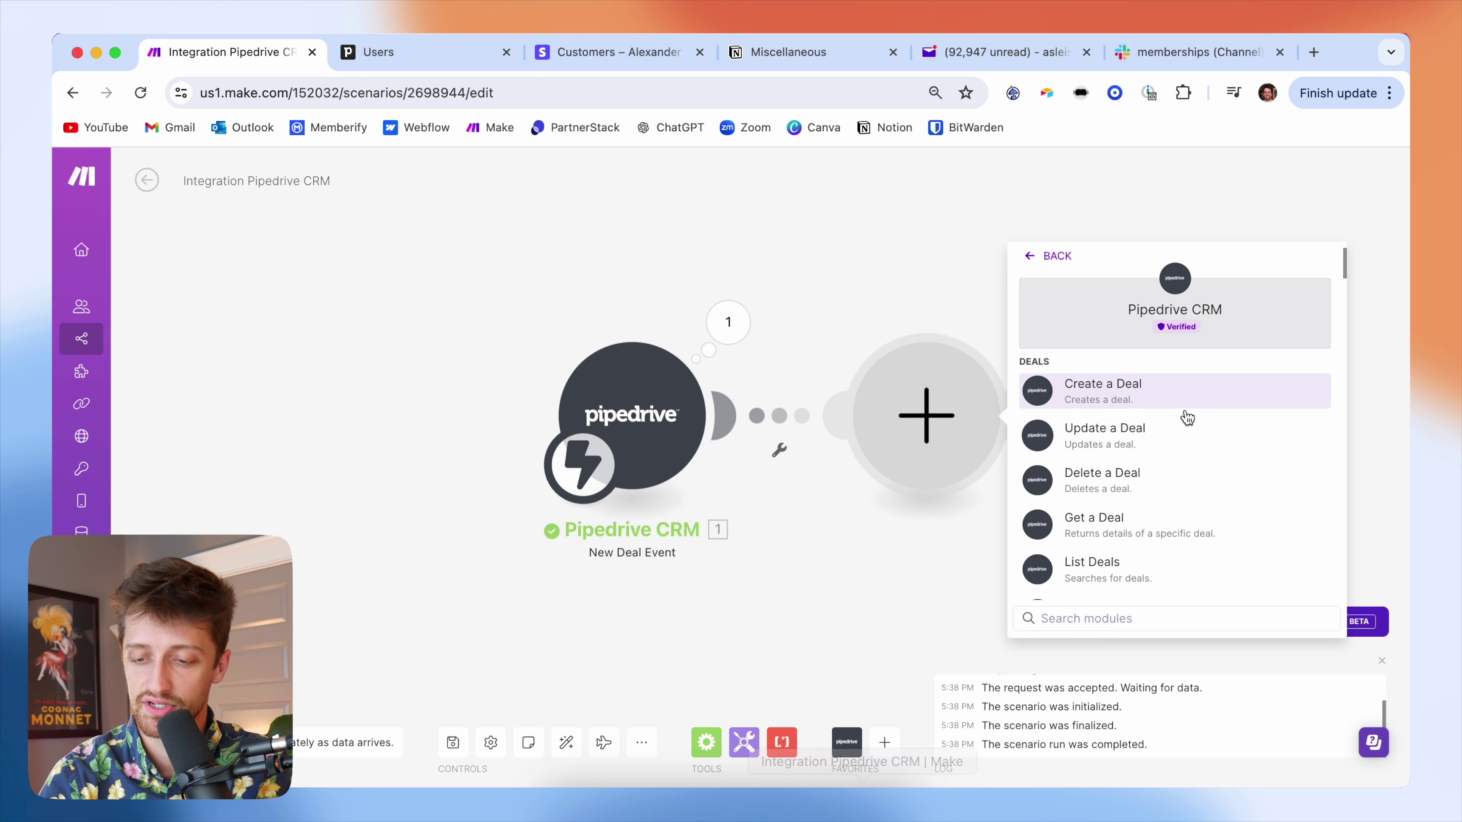
pyautogui.scroll(-5, 1183, 518)
pyautogui.scroll(-10, 1183, 522)
# - Configure Get a Person on the OAuth connection with Person ID mapped to 1. Current: Person
pyautogui.write('get a per')
pyautogui.click(1101, 397)
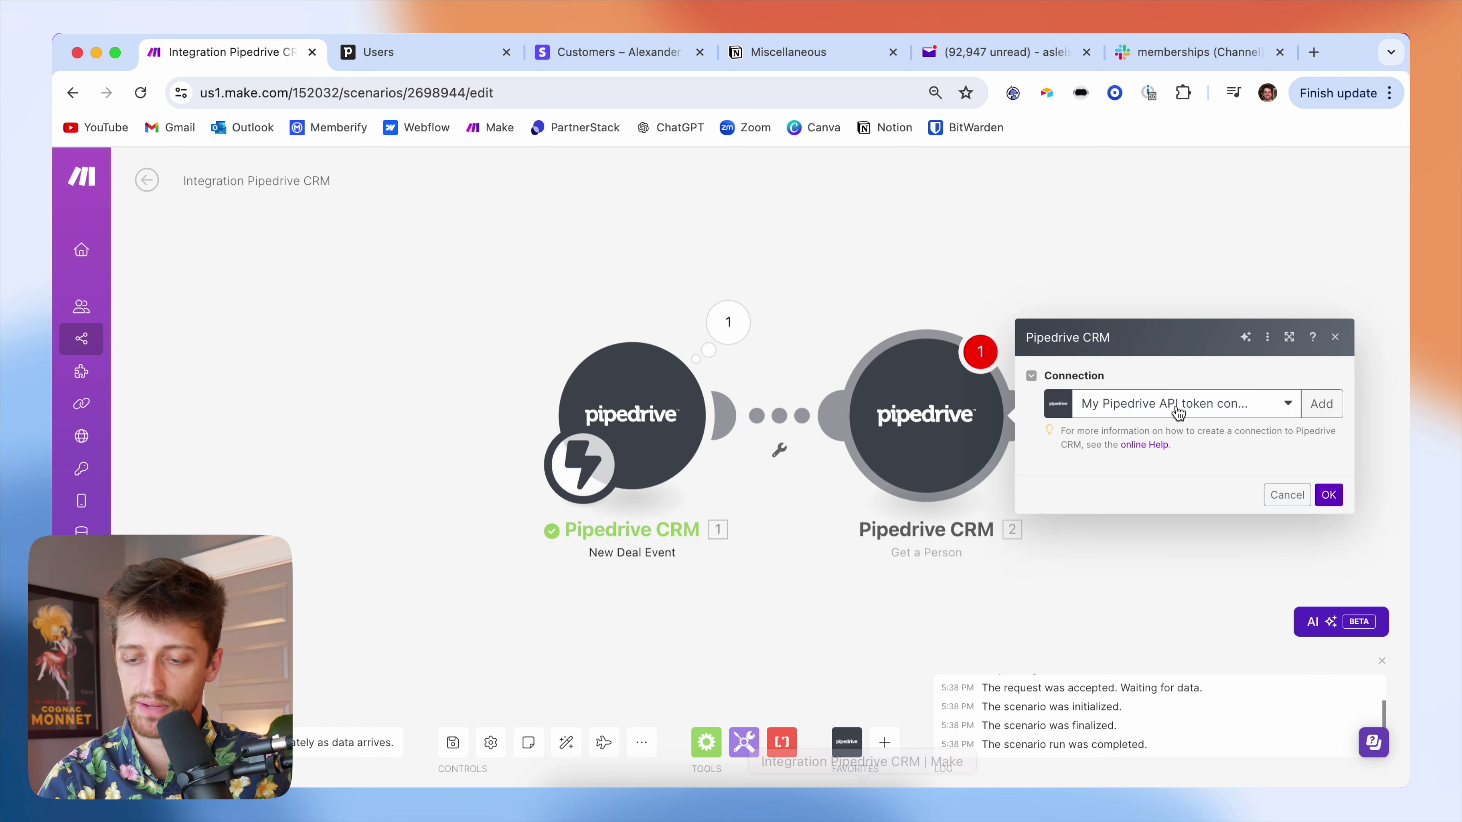
pyautogui.click(1145, 380)
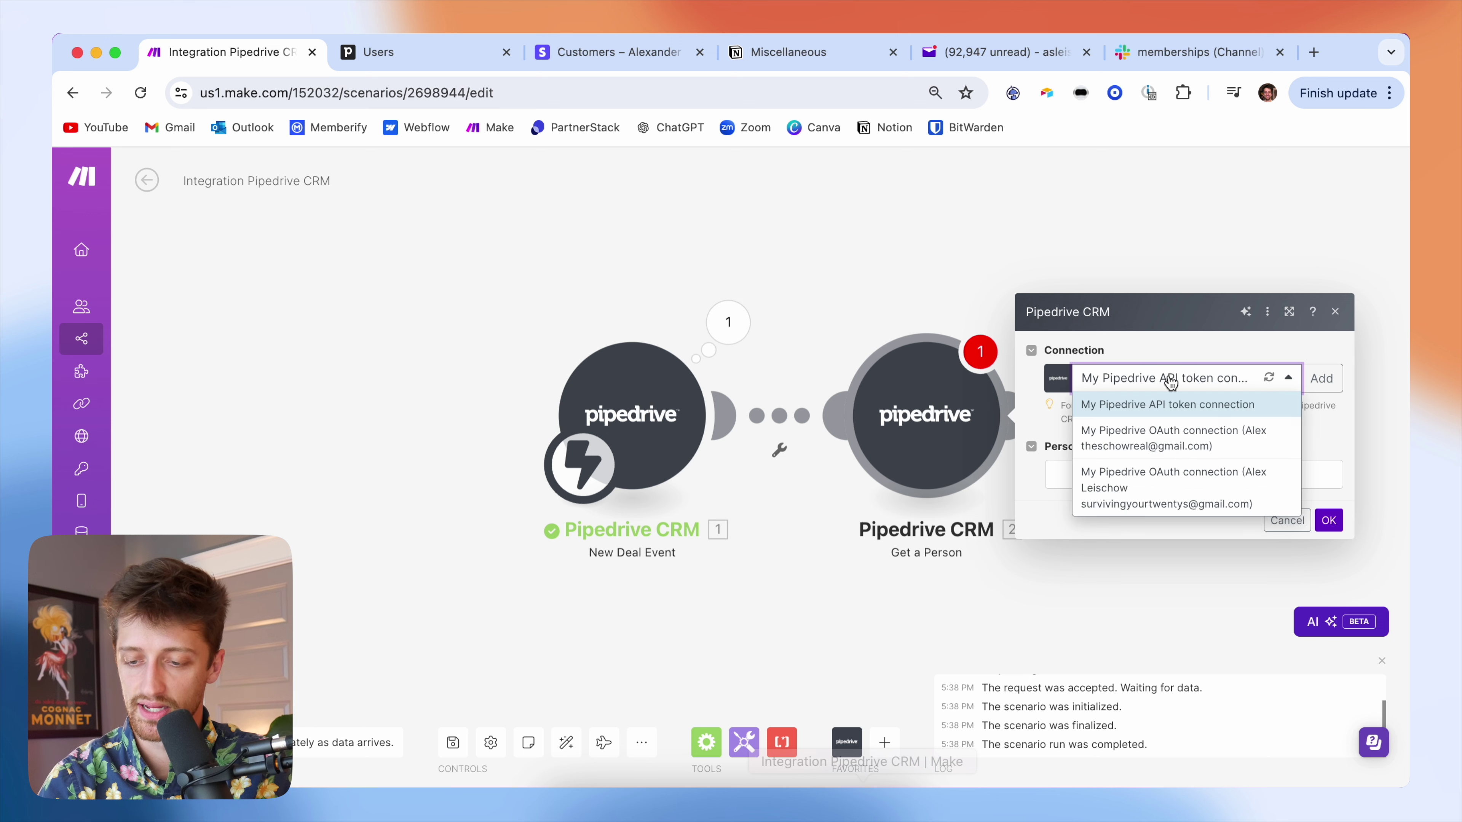
pyautogui.click(1190, 495)
pyautogui.click(1108, 474)
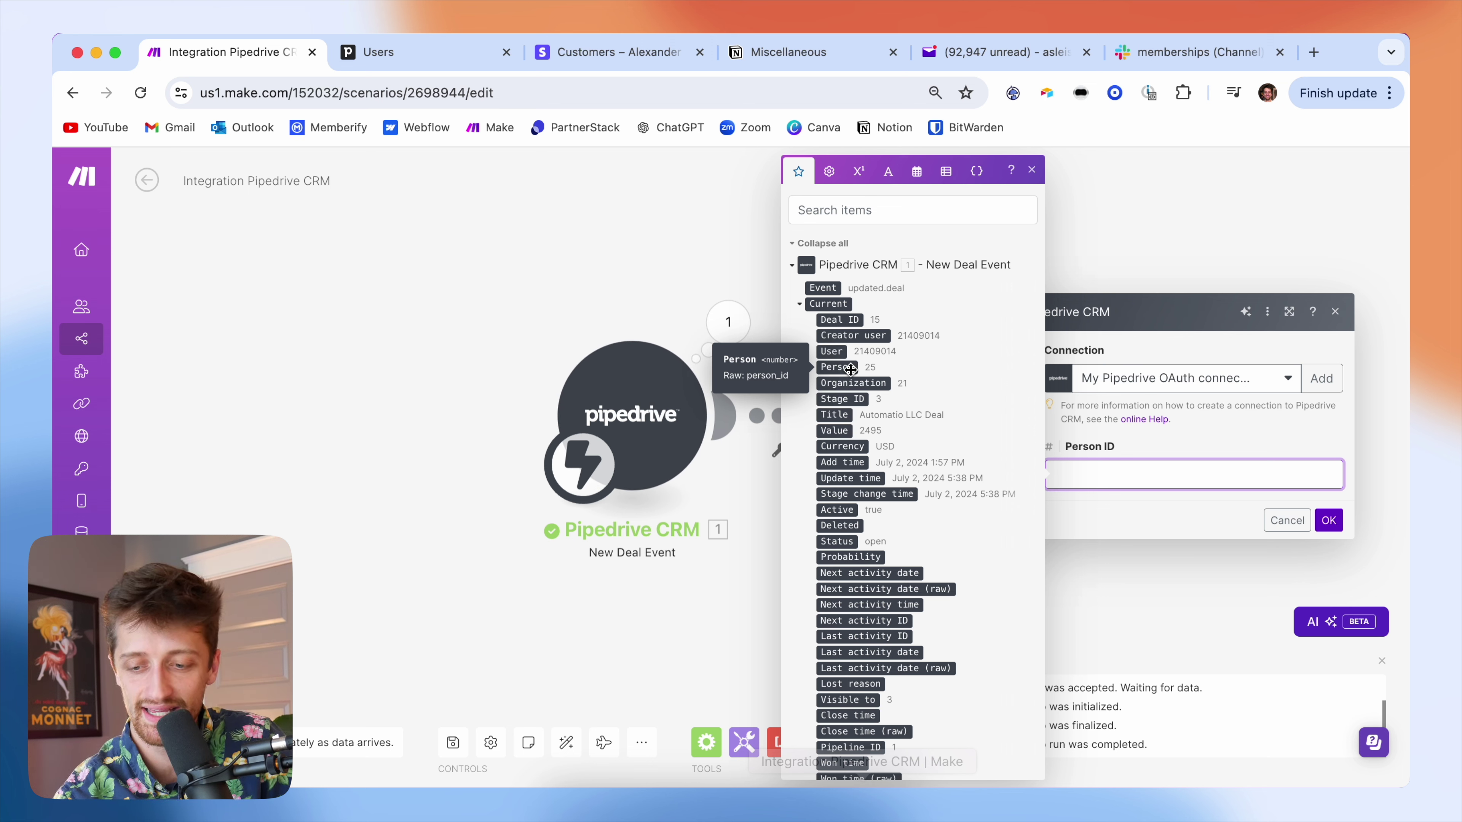
pyautogui.click(850, 368)
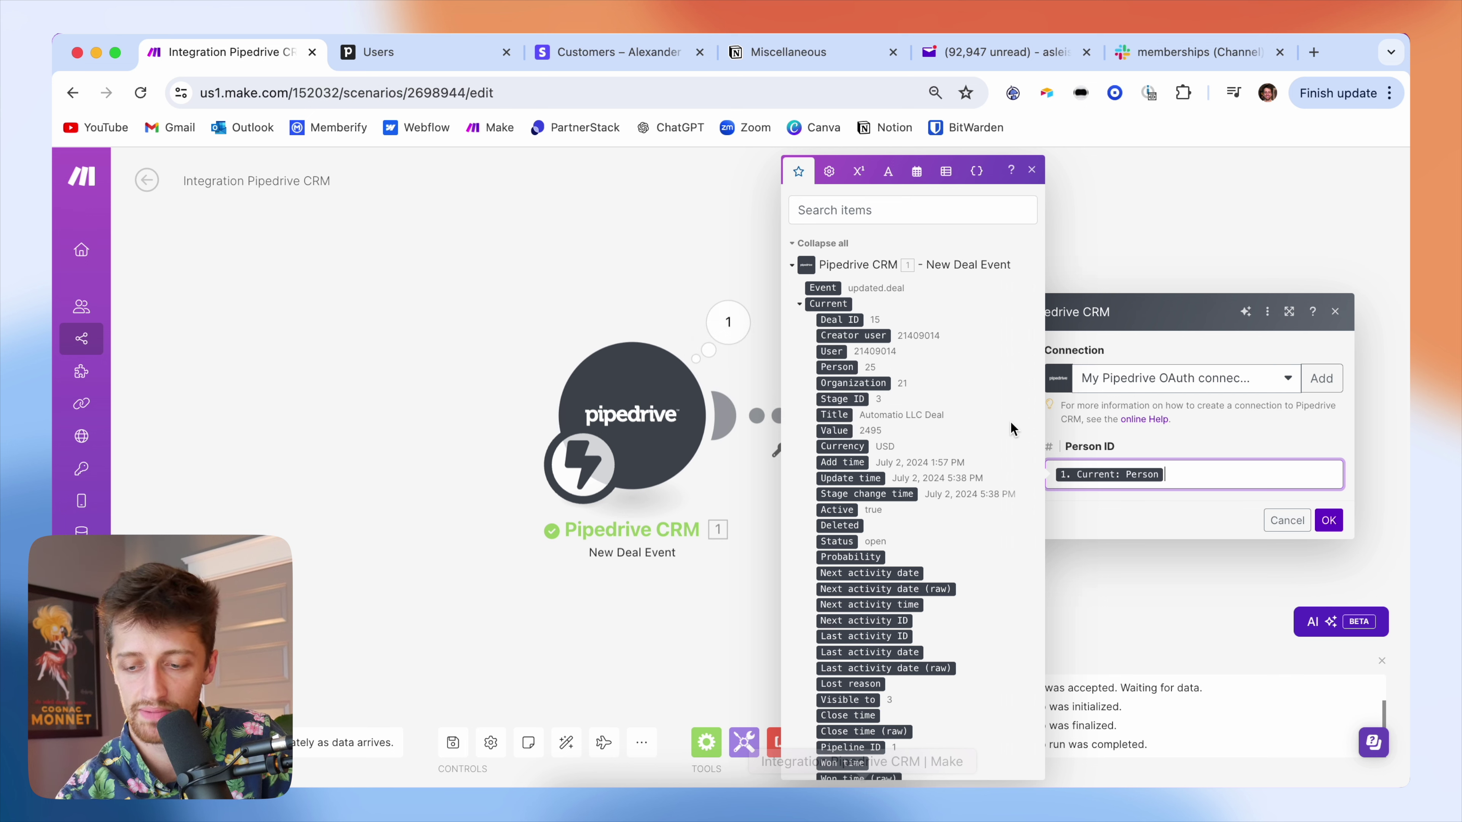
pyautogui.click(1329, 520)
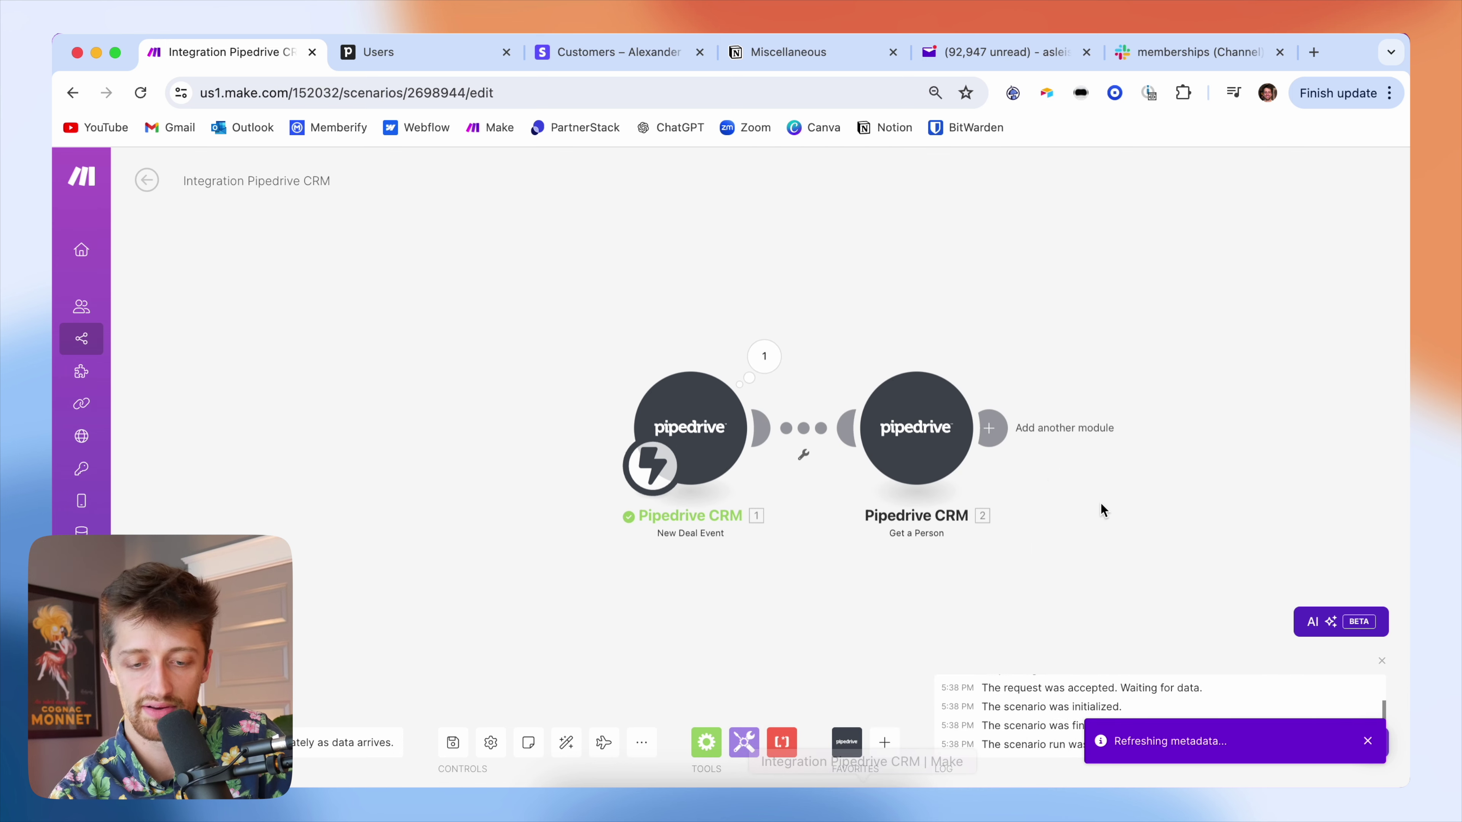
# - Add a Pipedrive CRM Get an Organization module after Get a Person
pyautogui.moveTo(1103, 507); pyautogui.dragTo(653, 483)
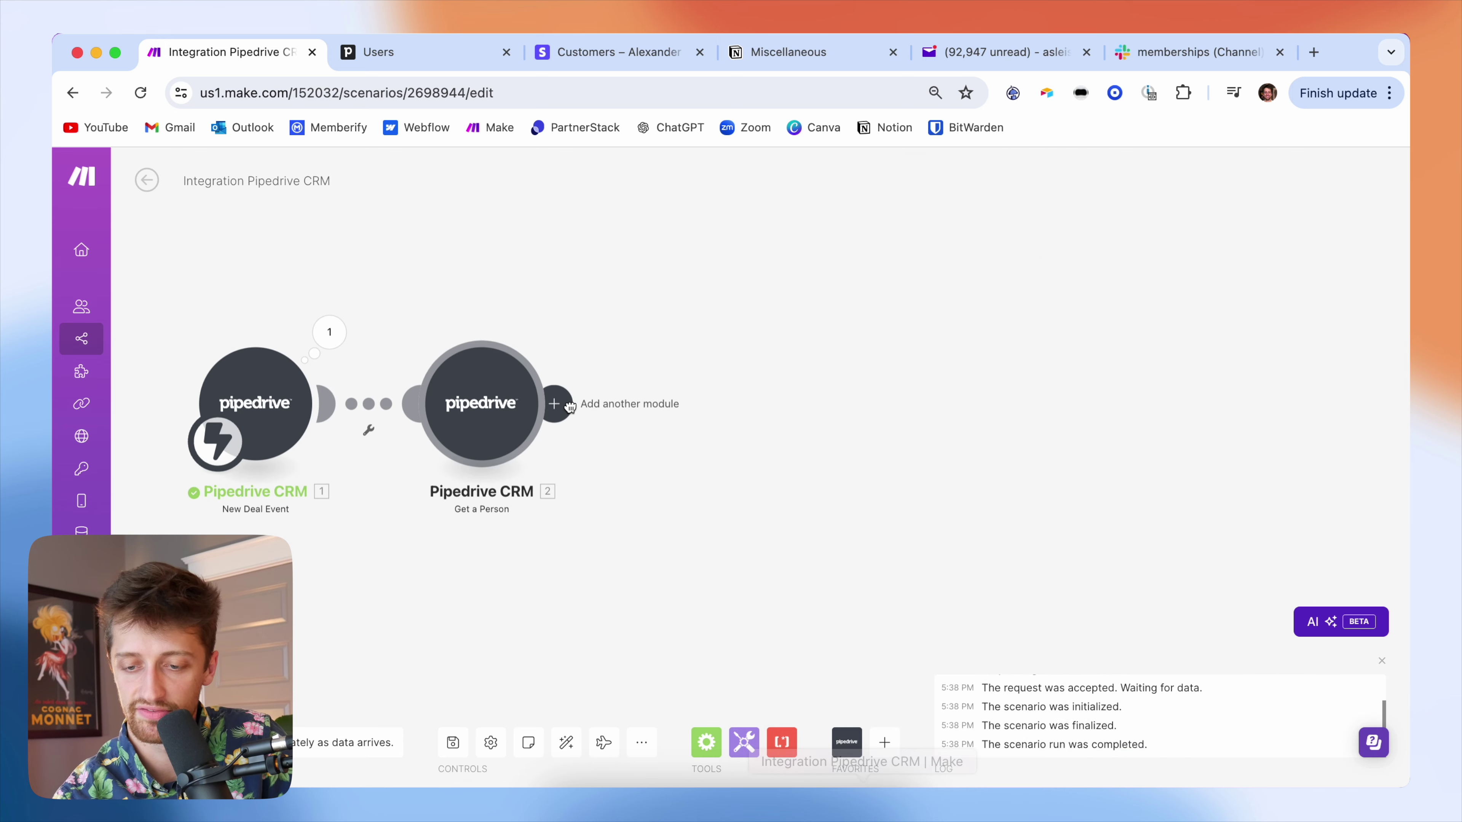
pyautogui.click(554, 404)
pyautogui.click(863, 299)
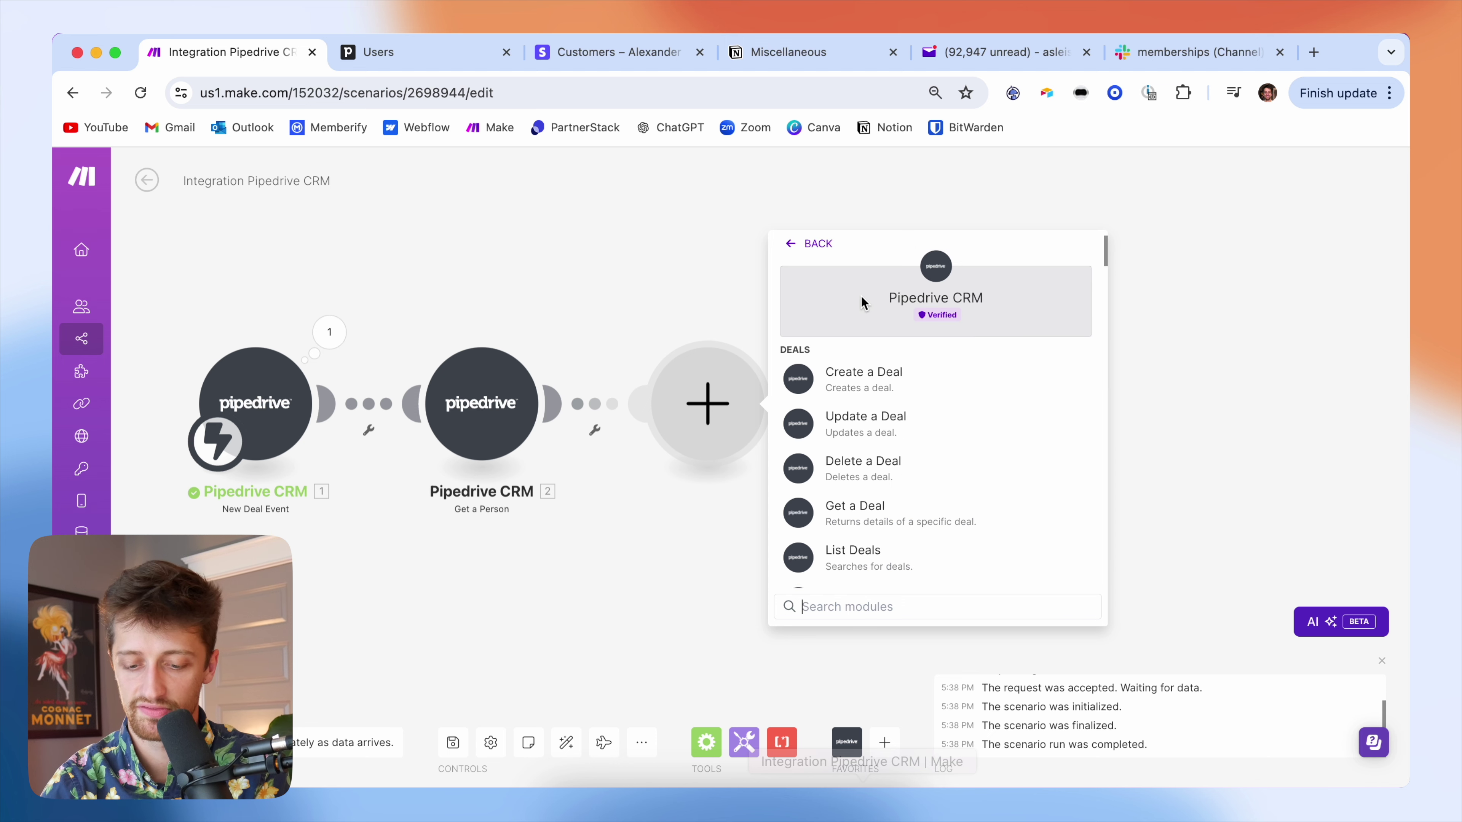
pyautogui.write('get')
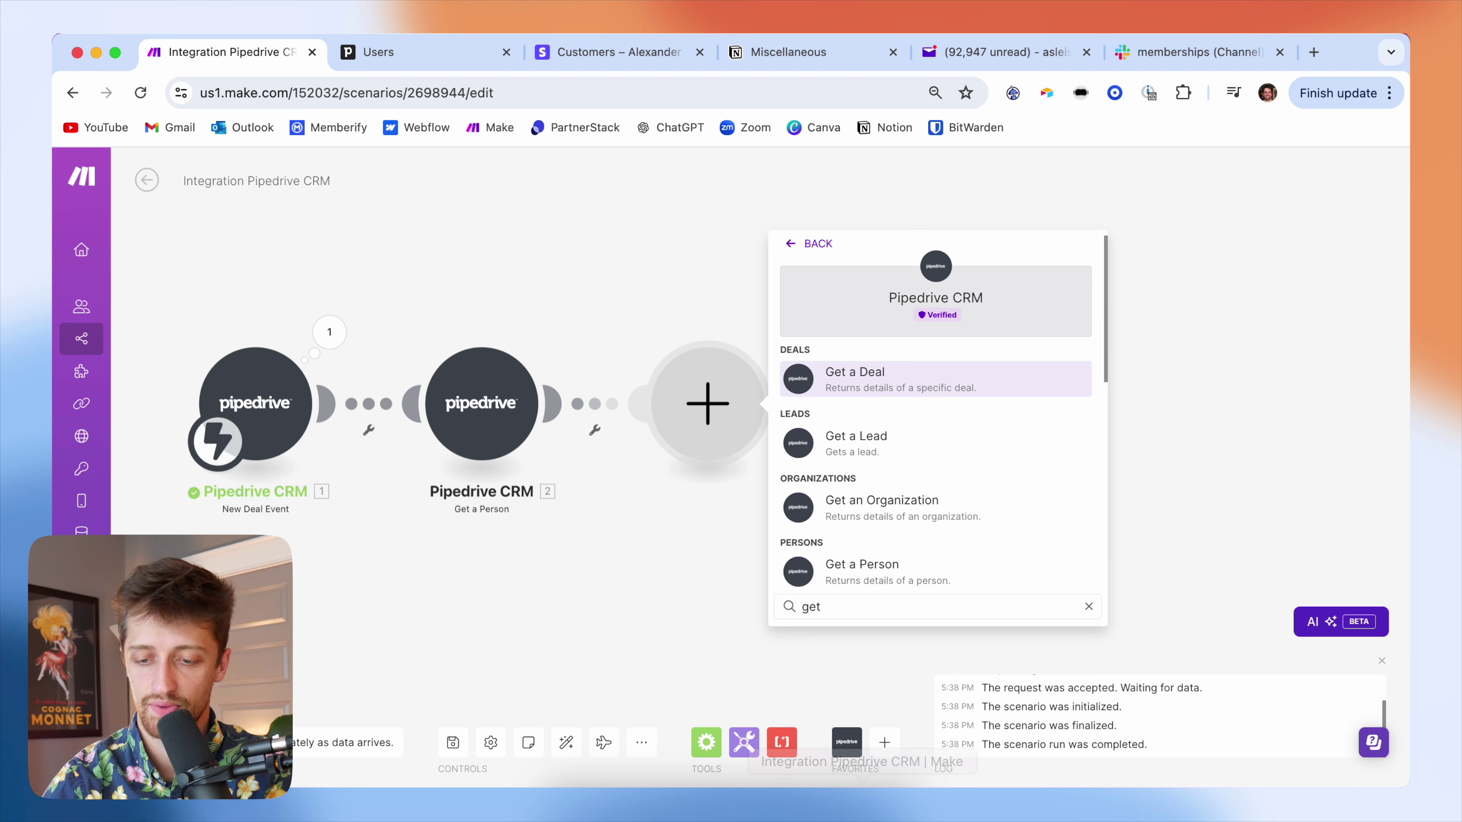
pyautogui.click(881, 500)
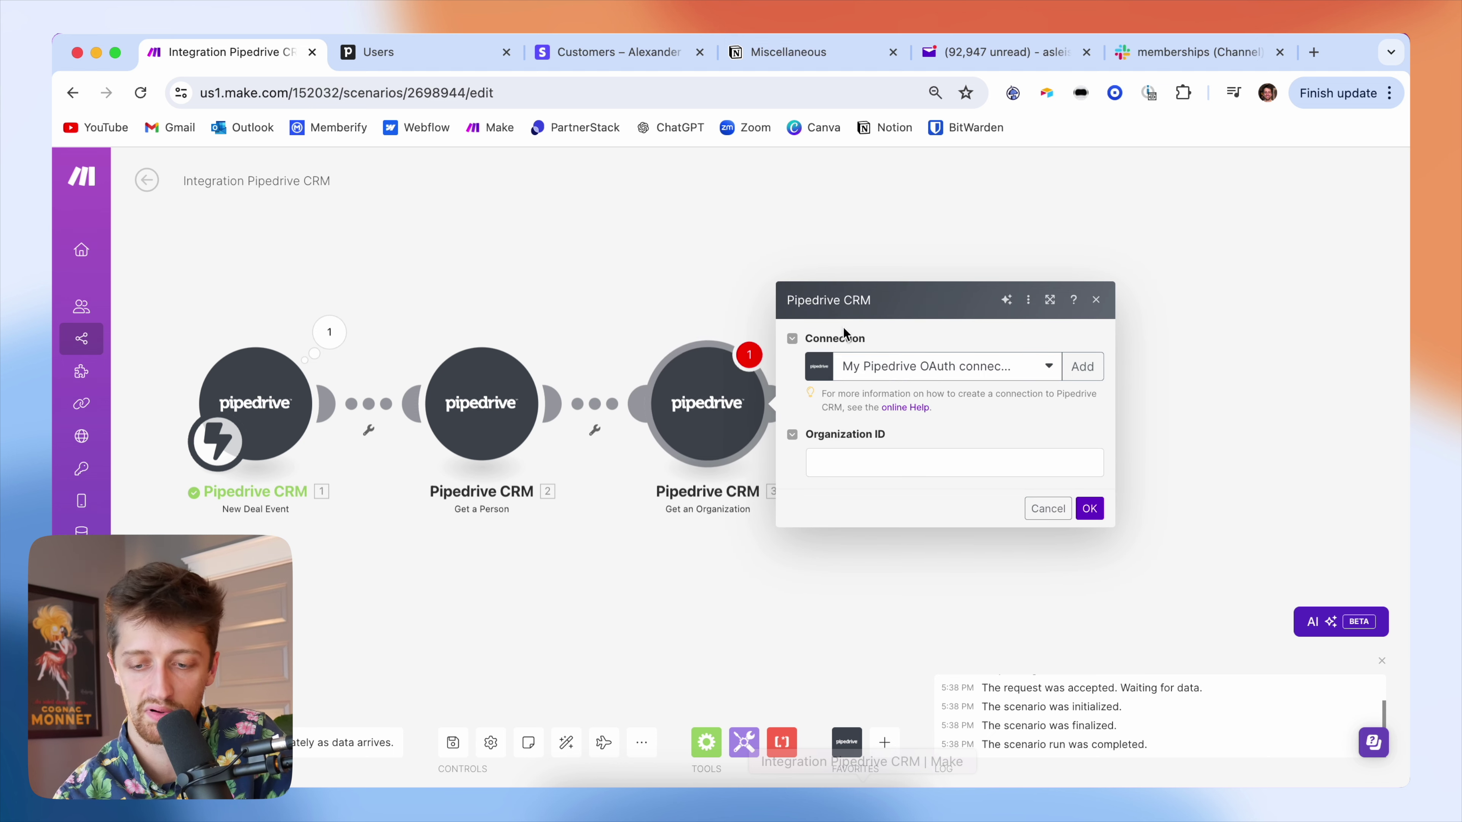
# - Map Organization ID to the trigger's Current: Organization and save the module
pyautogui.click(872, 463)
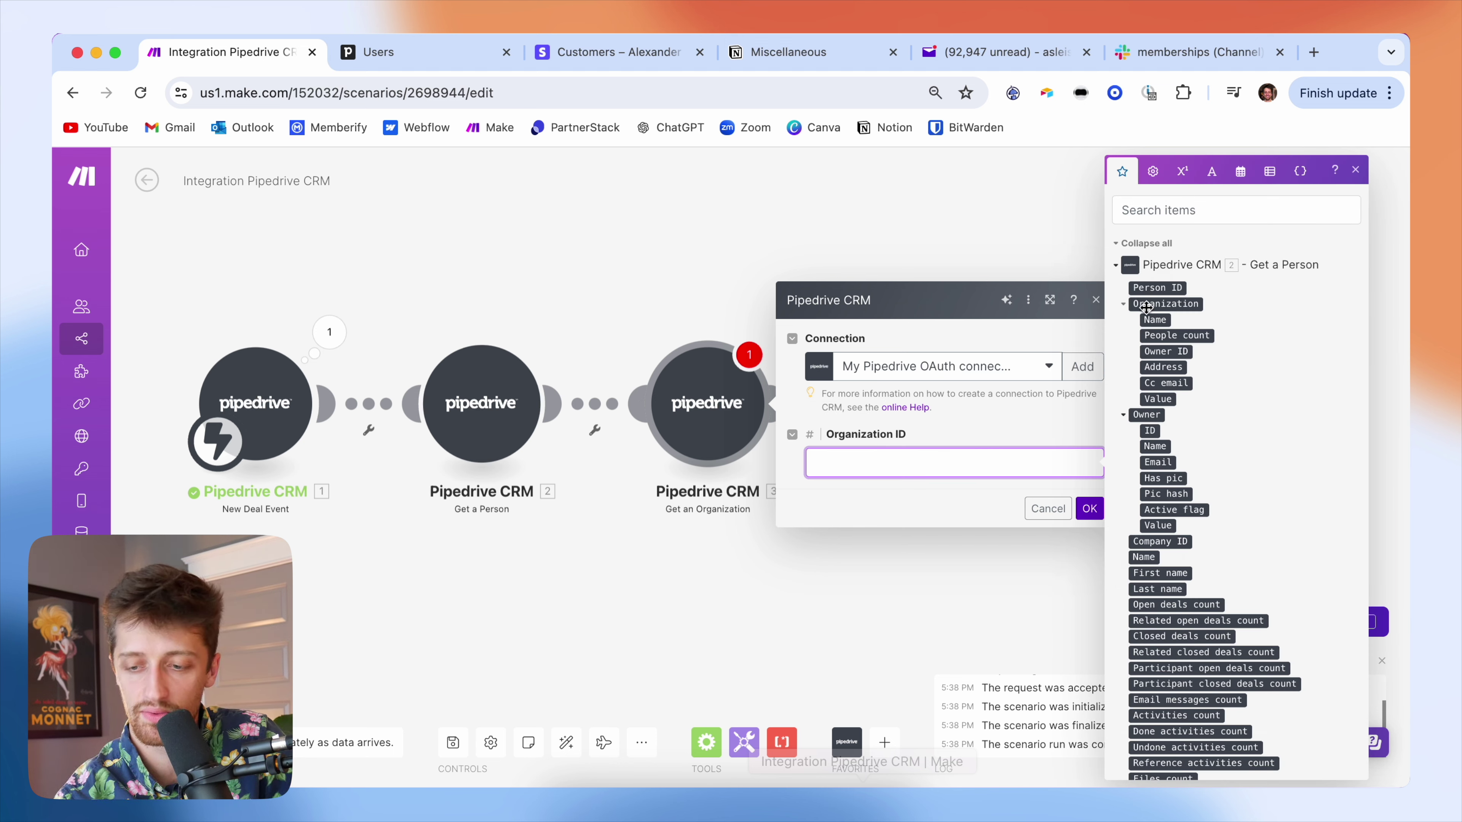
pyautogui.scroll(-10, 1203, 509)
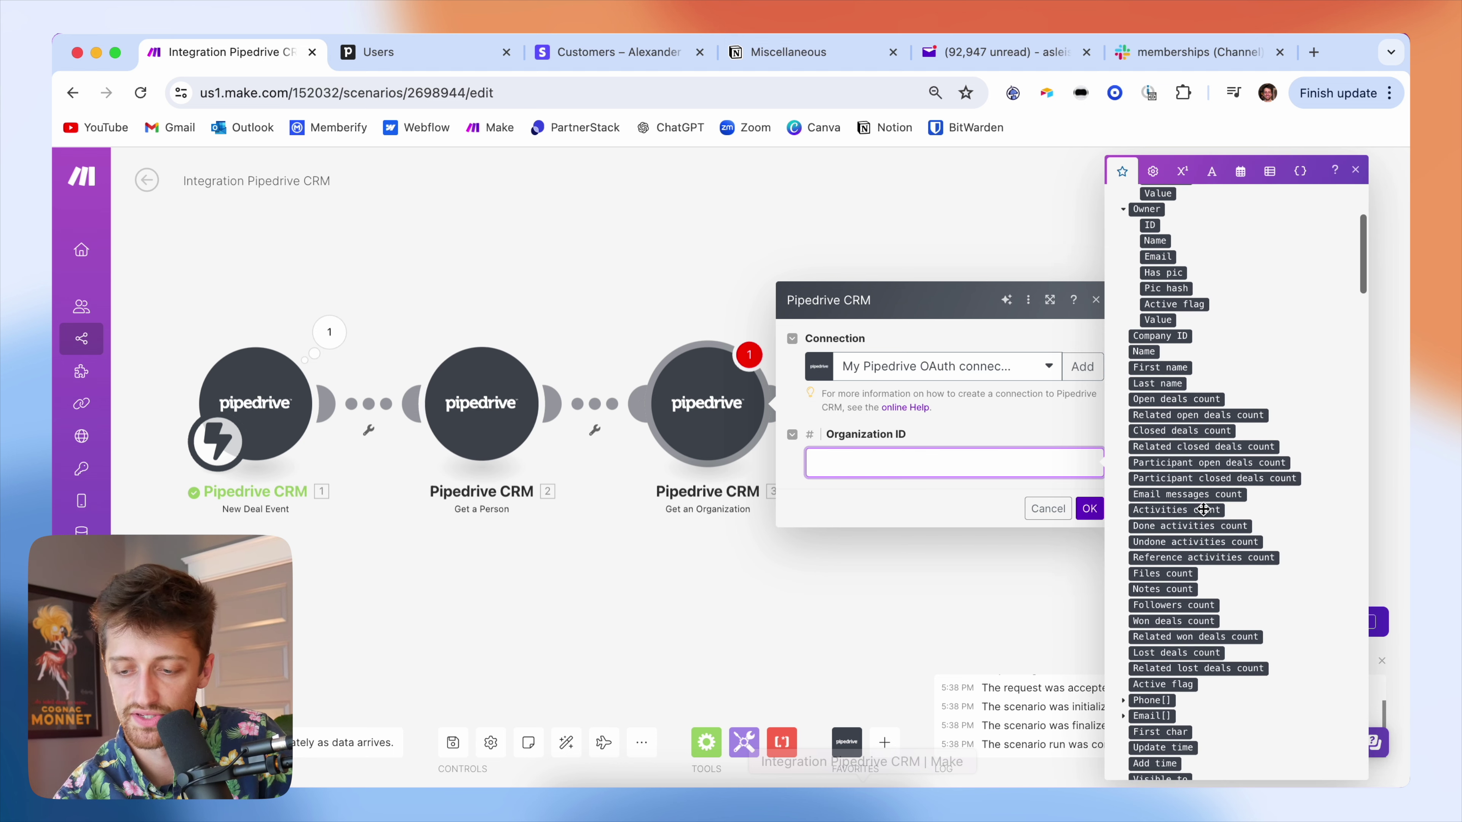
pyautogui.scroll(-15, 1203, 512)
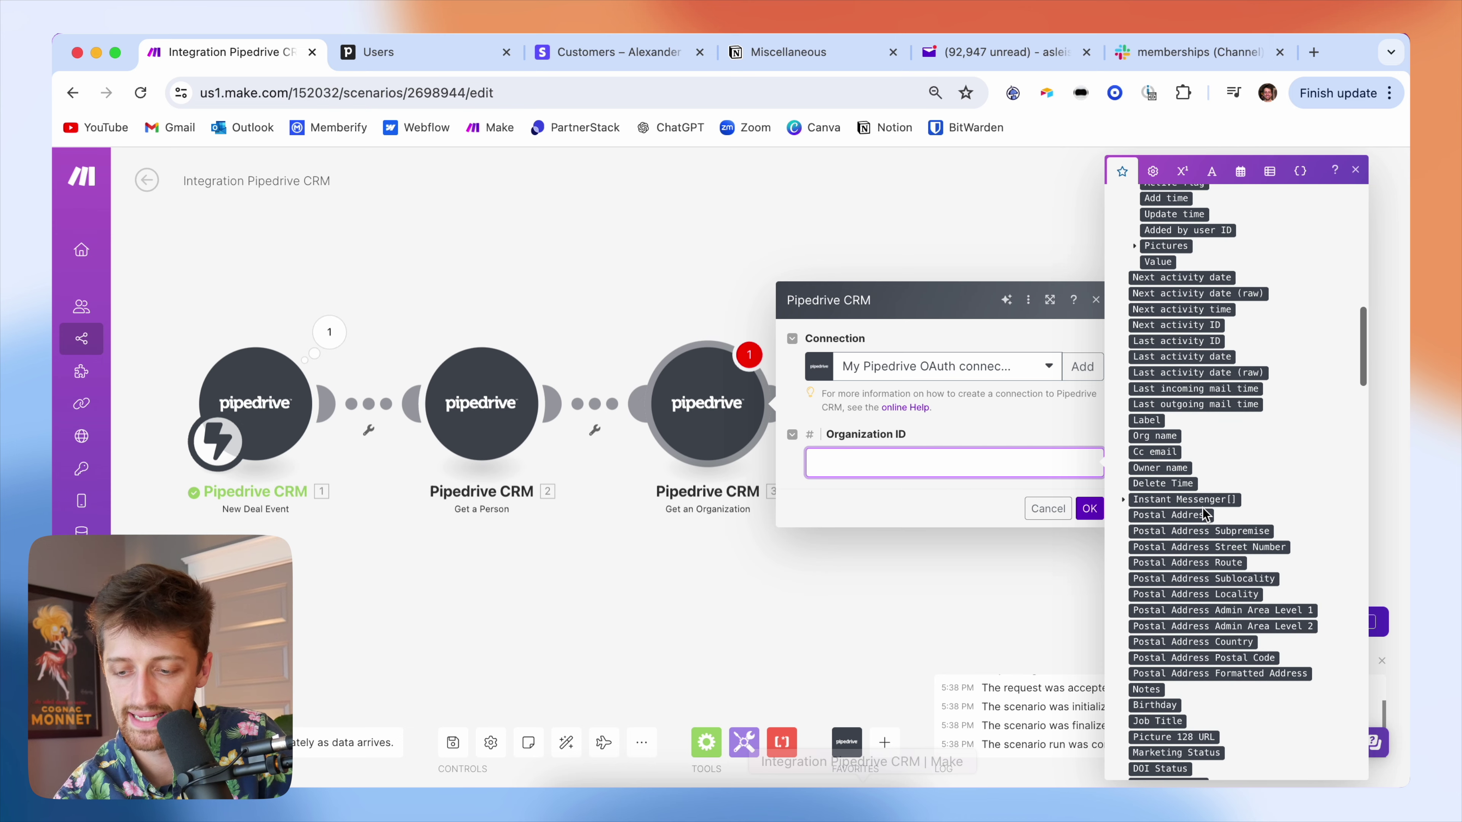
pyautogui.scroll(-8, 1203, 510)
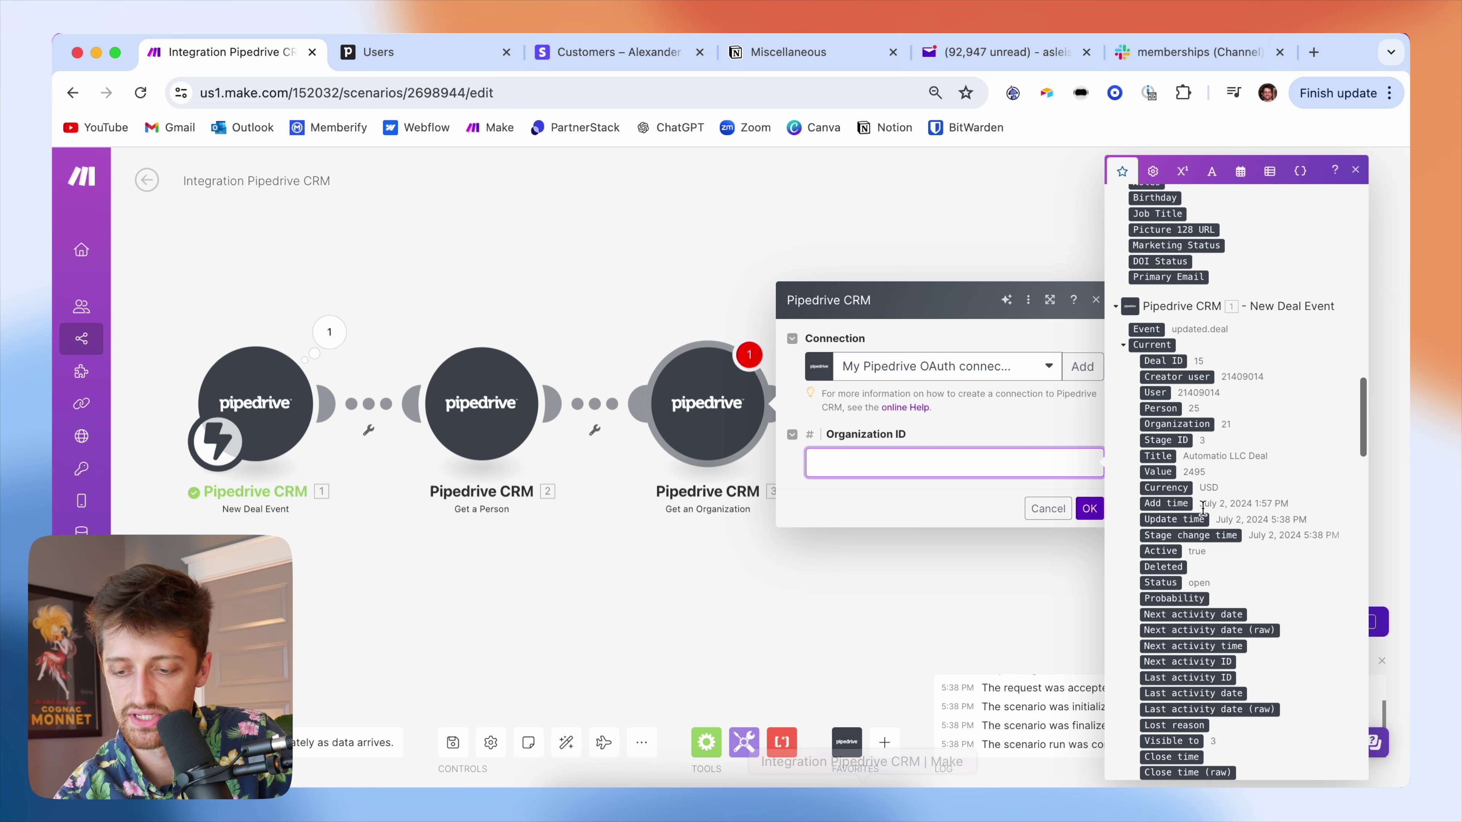
pyautogui.scroll(-3, 1221, 563)
pyautogui.scroll(-3, 1220, 563)
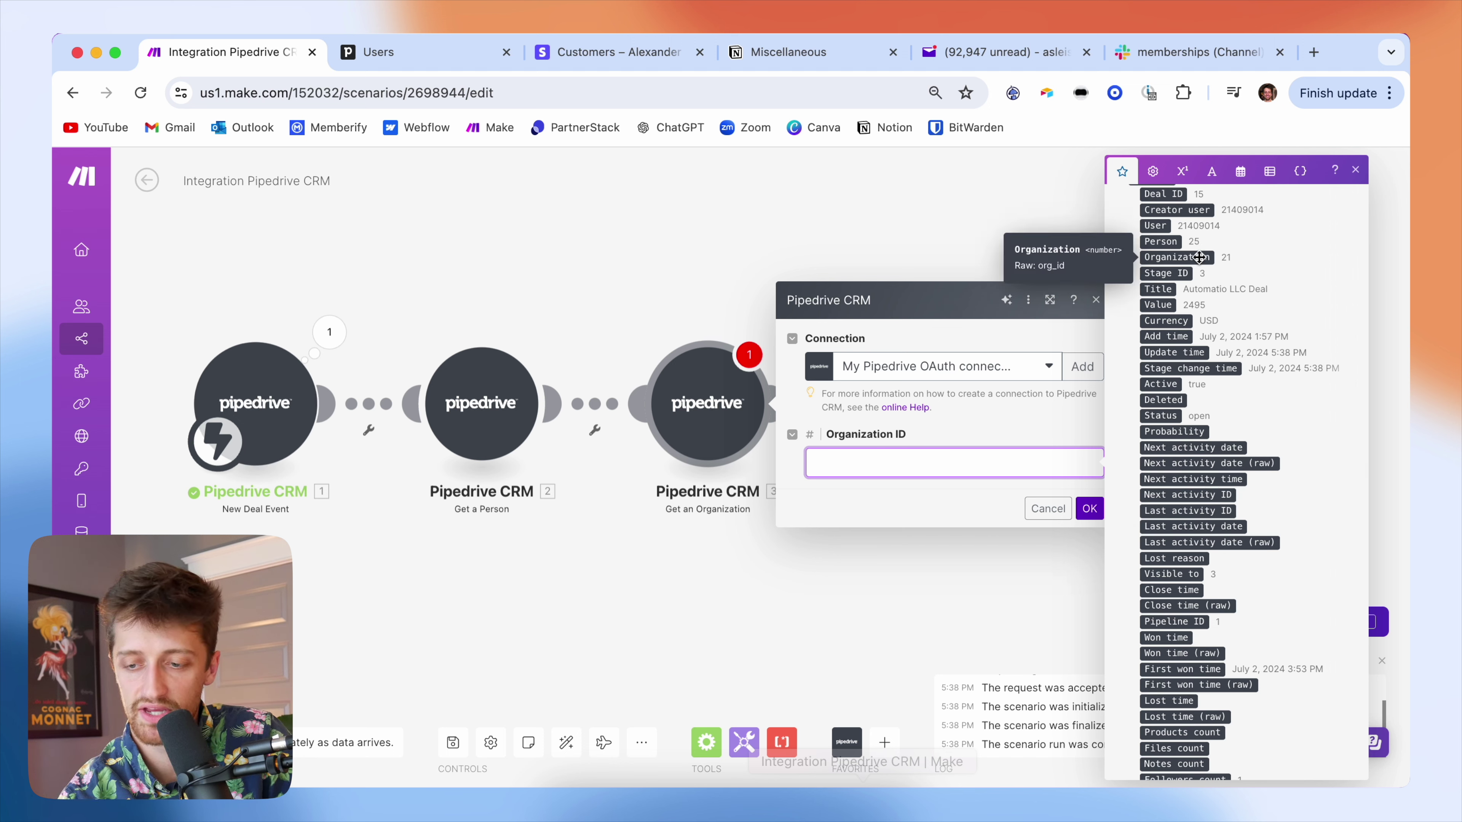
pyautogui.click(1204, 258)
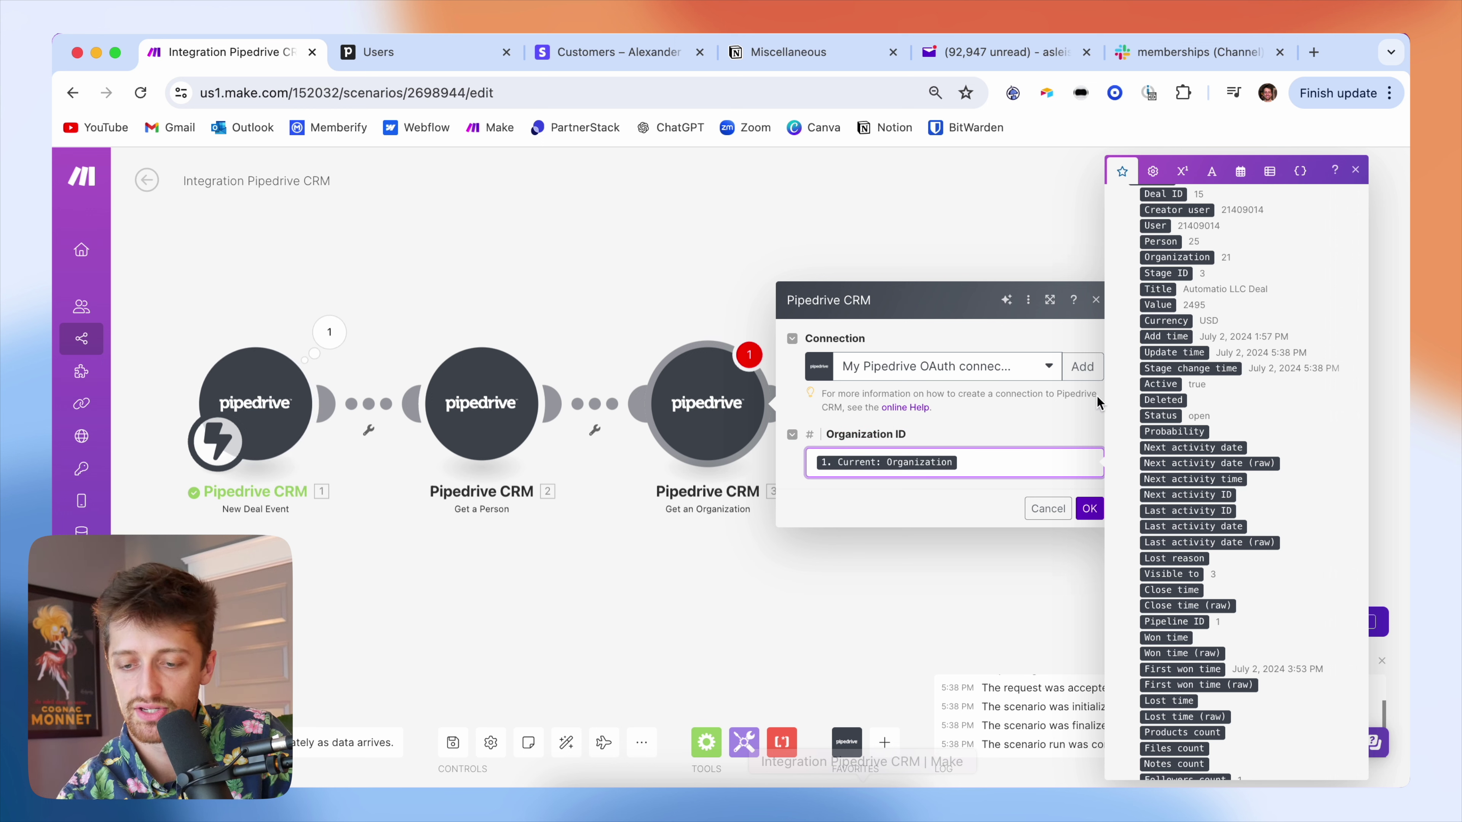
pyautogui.click(1013, 422)
pyautogui.click(1089, 509)
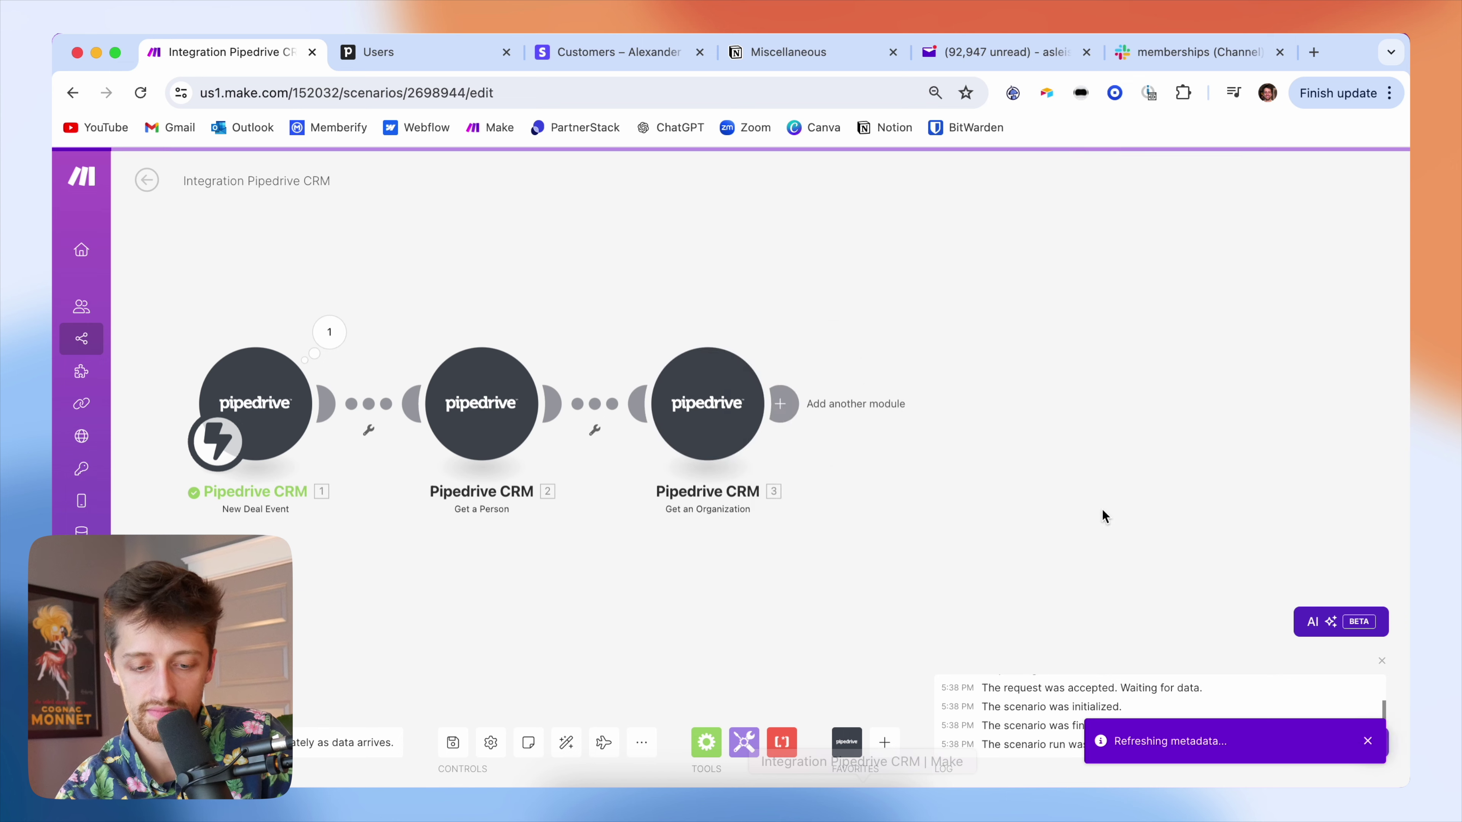
# - Run the scenario once and move the Pipedrive deal into Invoice Sent
pyautogui.click(167, 743)
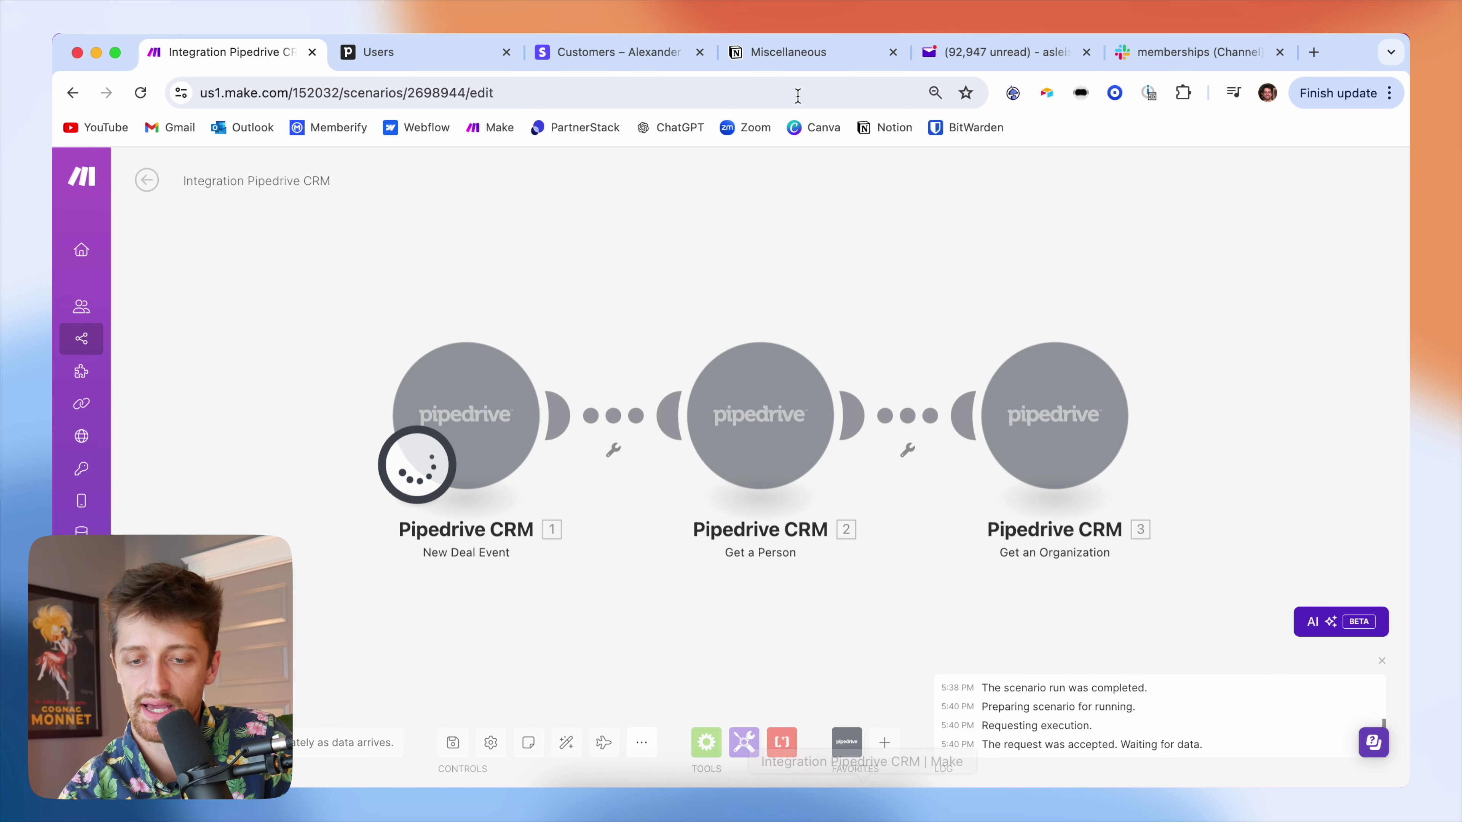
pyautogui.click(432, 57)
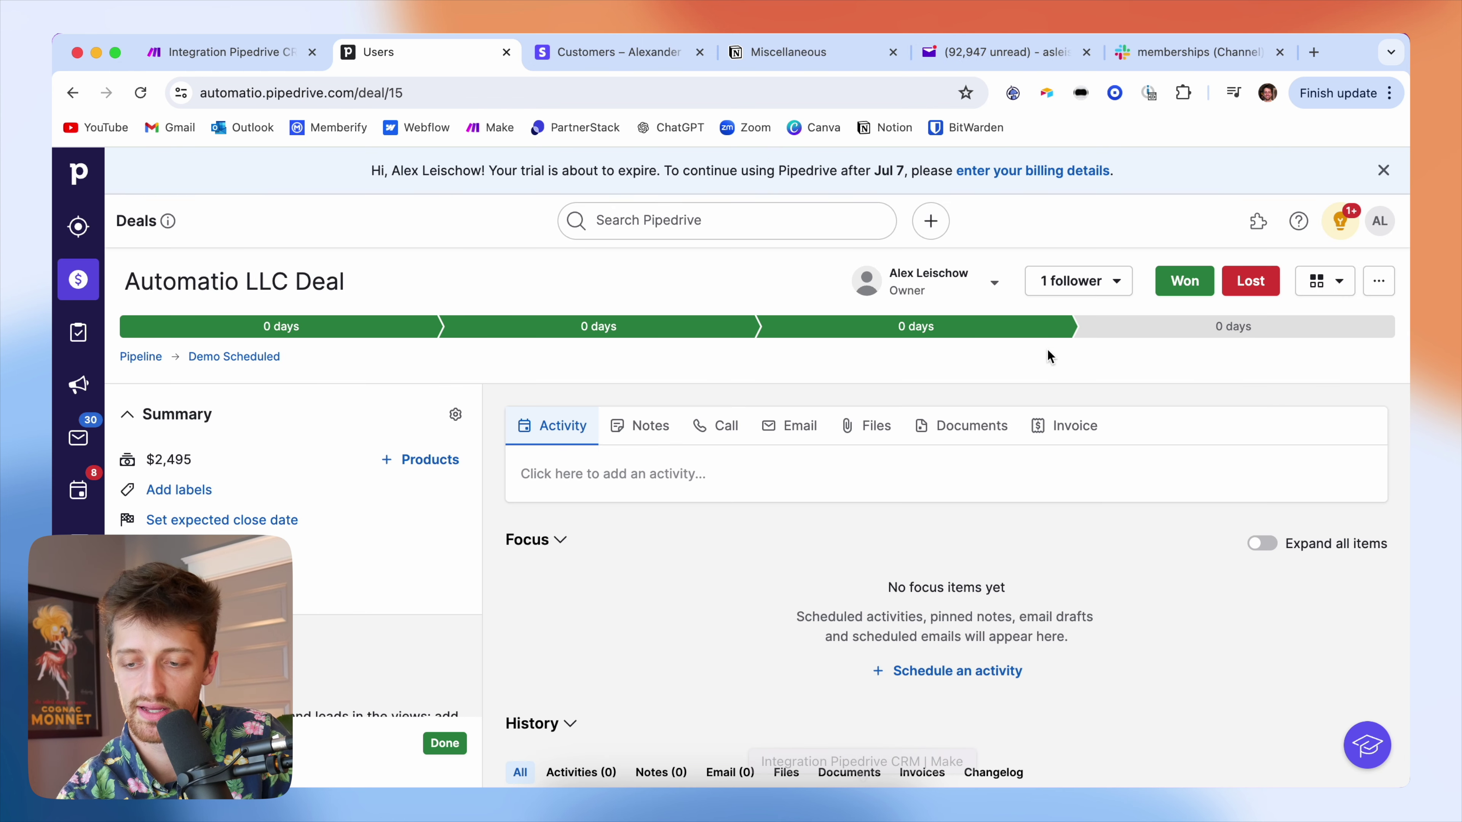
pyautogui.click(1119, 326)
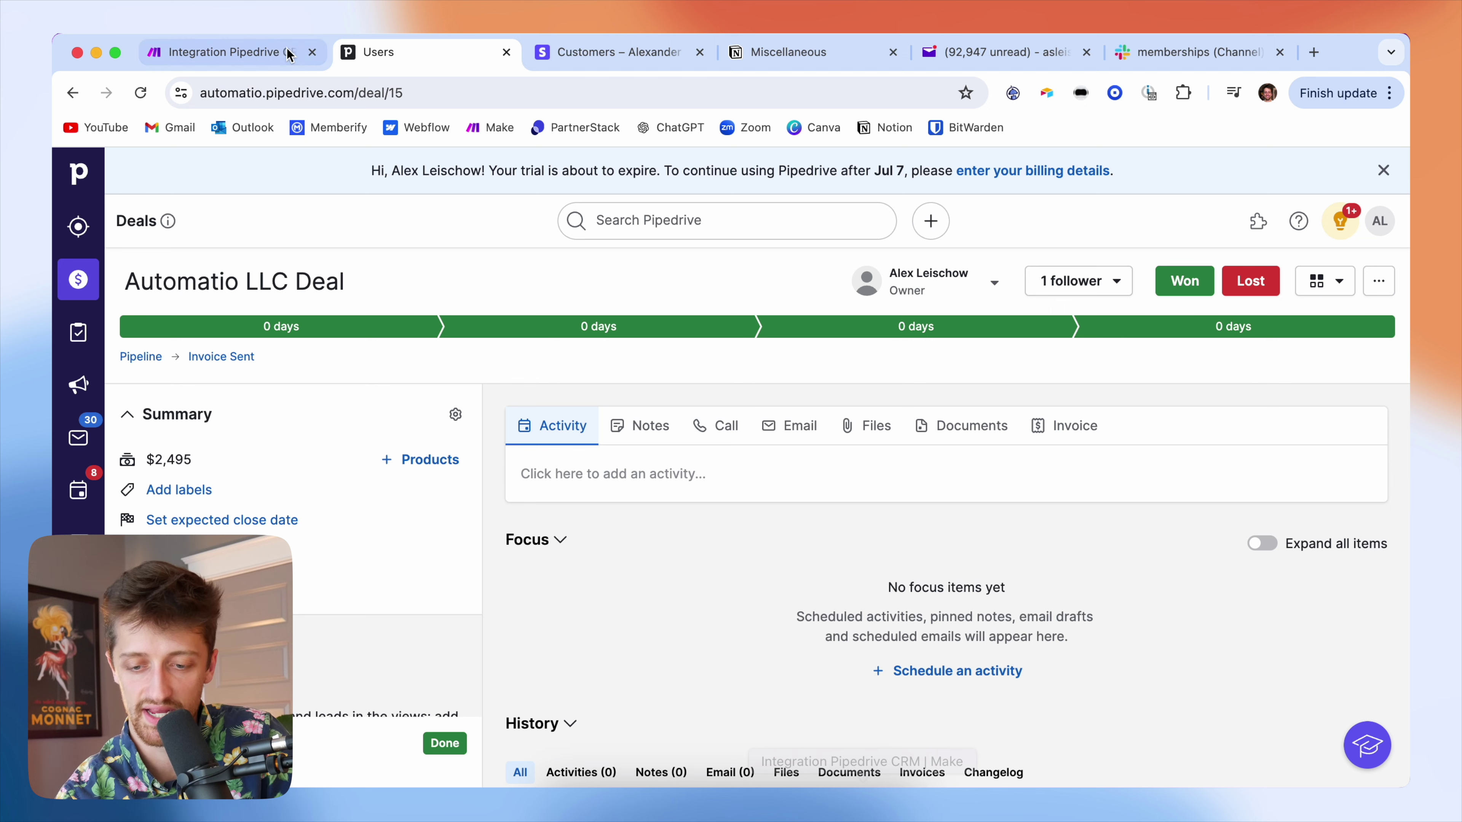
pyautogui.click(274, 63)
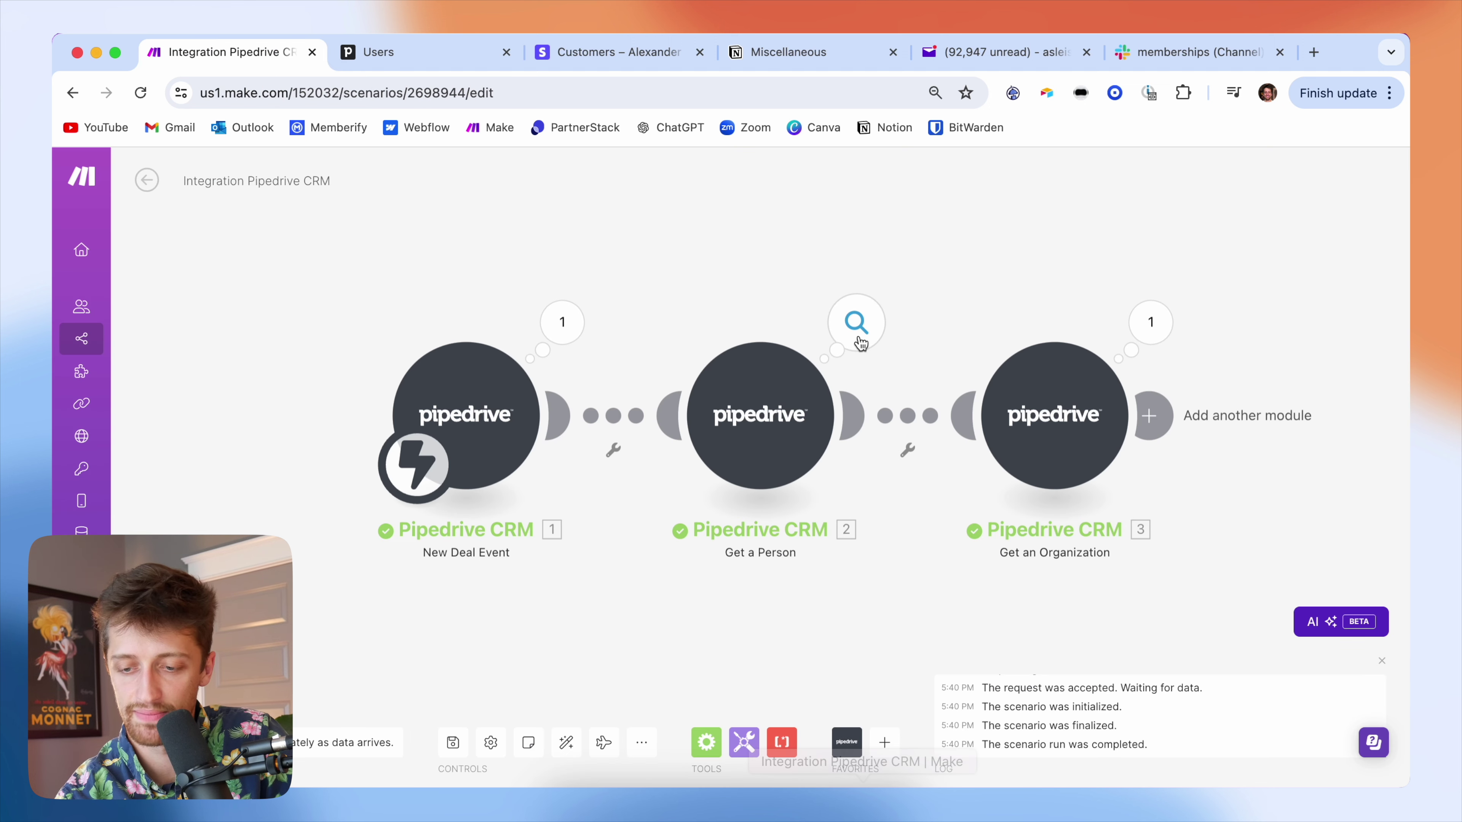
# - Review the person and Automatio LLC organization data returned by modules 2 and 3
pyautogui.click(857, 337)
pyautogui.scroll(-3, 996, 471)
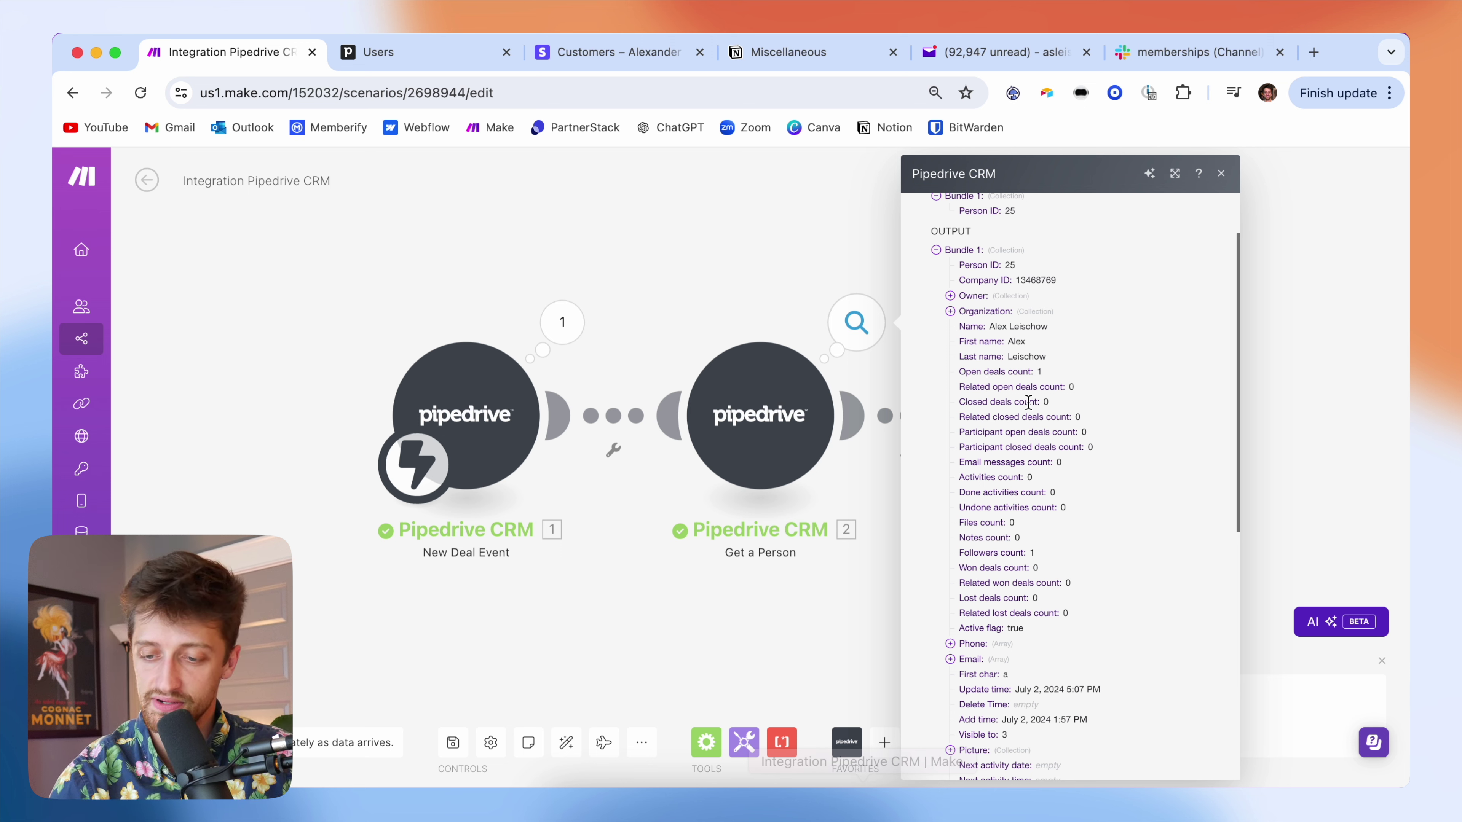
pyautogui.click(1289, 428)
pyautogui.click(1152, 322)
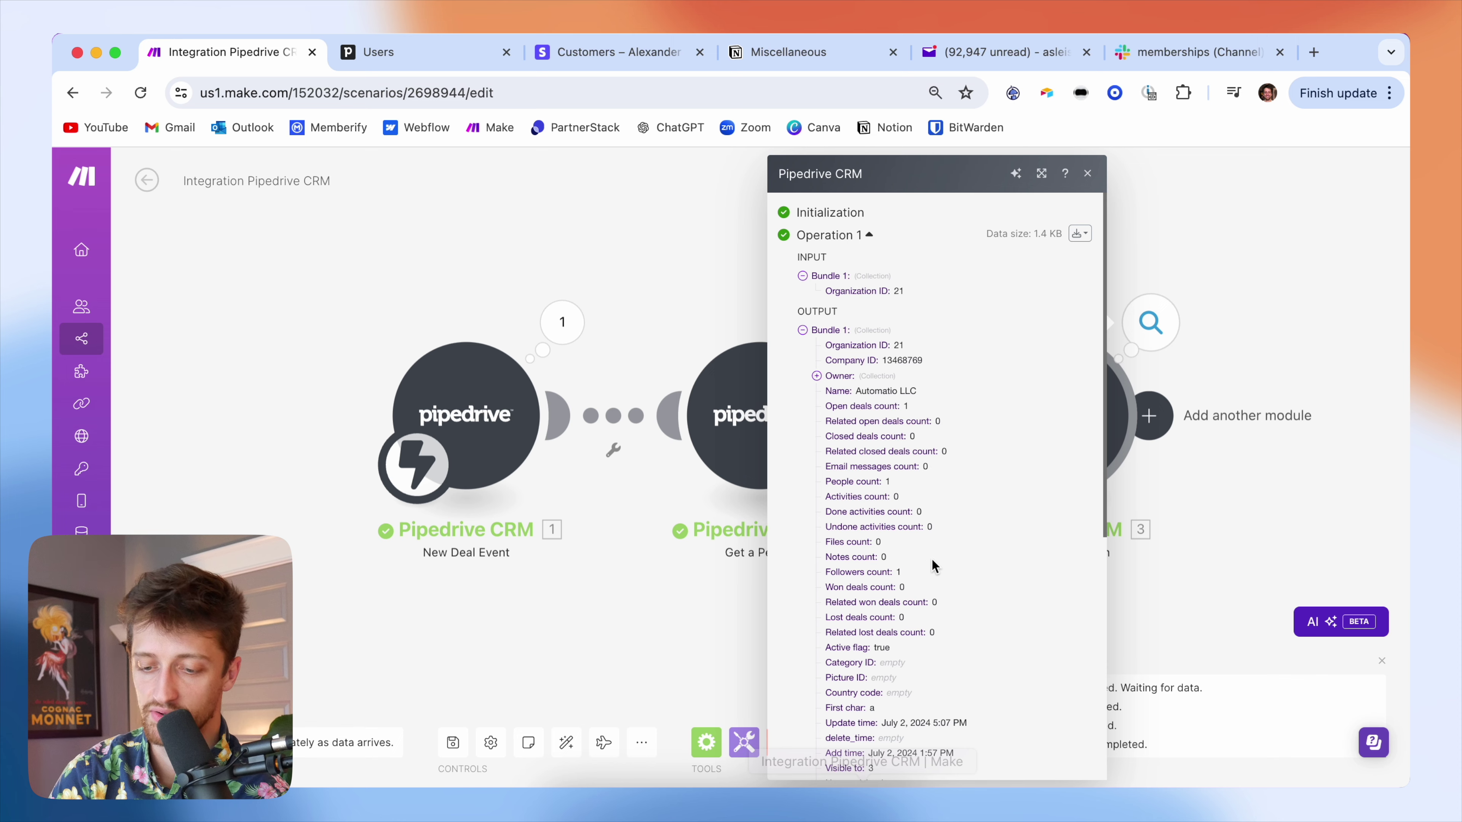
pyautogui.scroll(-5, 932, 566)
pyautogui.moveTo(922, 636); pyautogui.dragTo(889, 637)
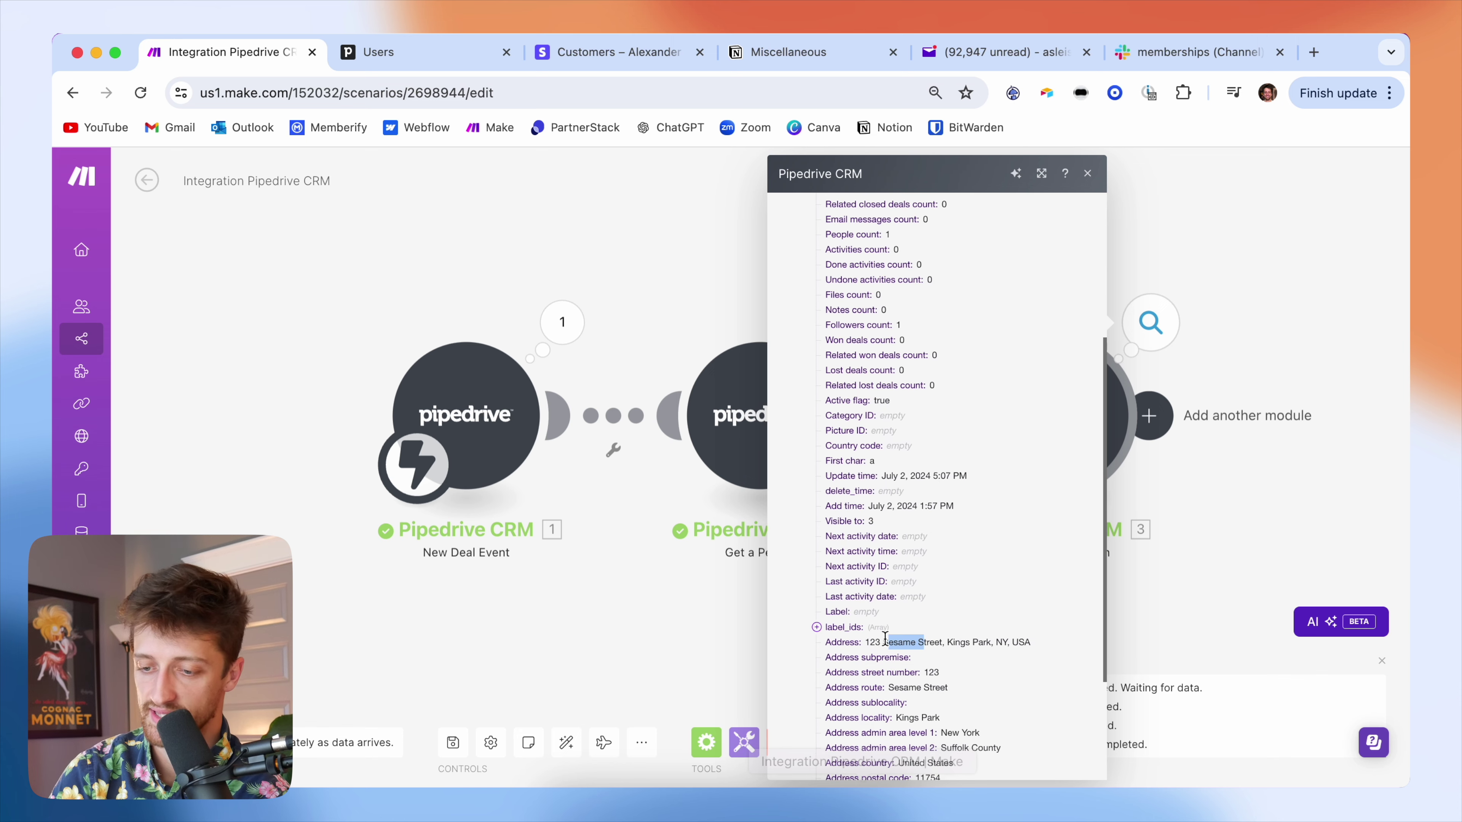
pyautogui.click(1280, 491)
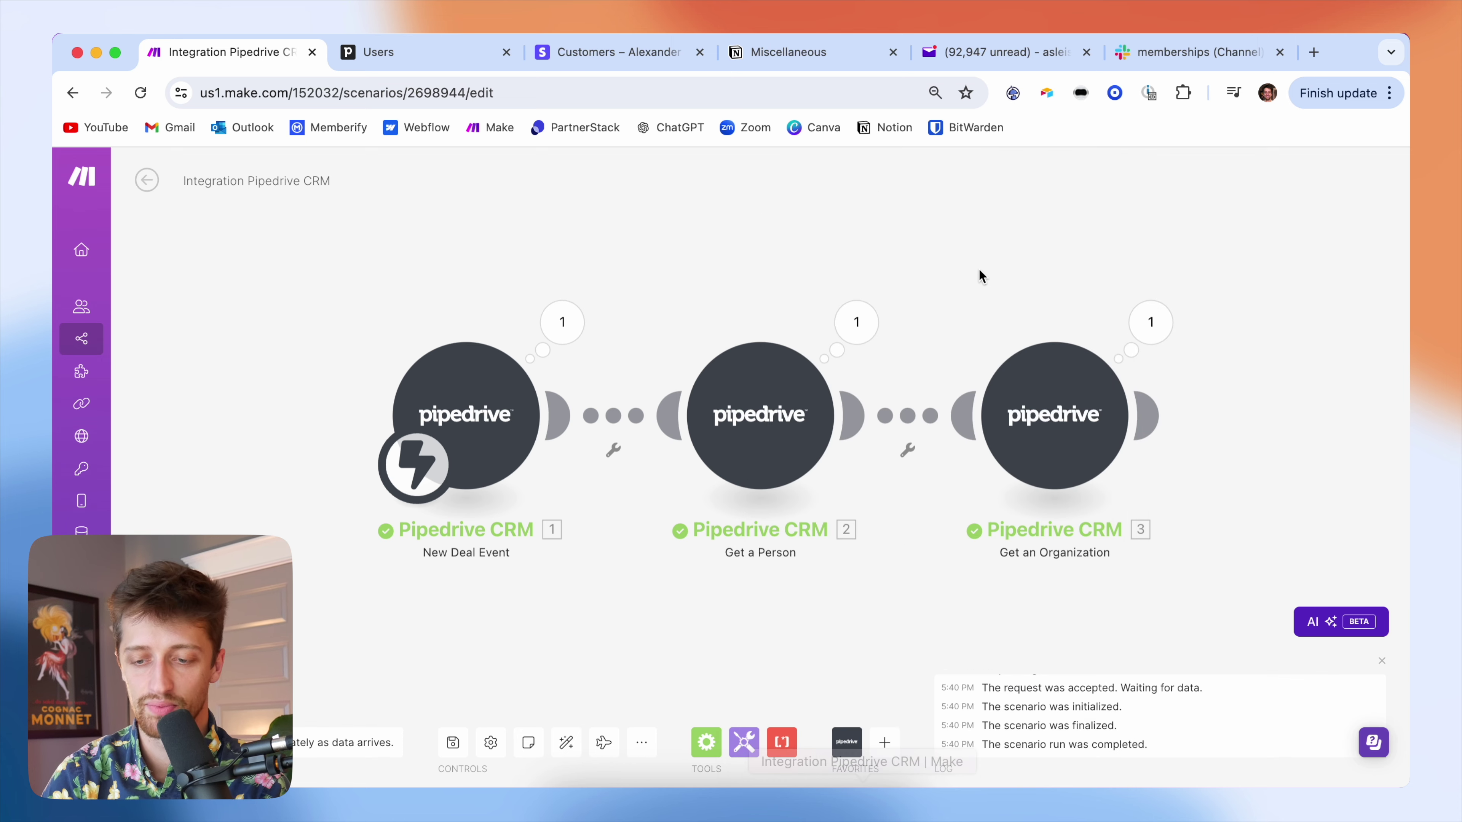
pyautogui.scroll(-5, 962, 282)
pyautogui.moveTo(1003, 275); pyautogui.dragTo(703, 290)
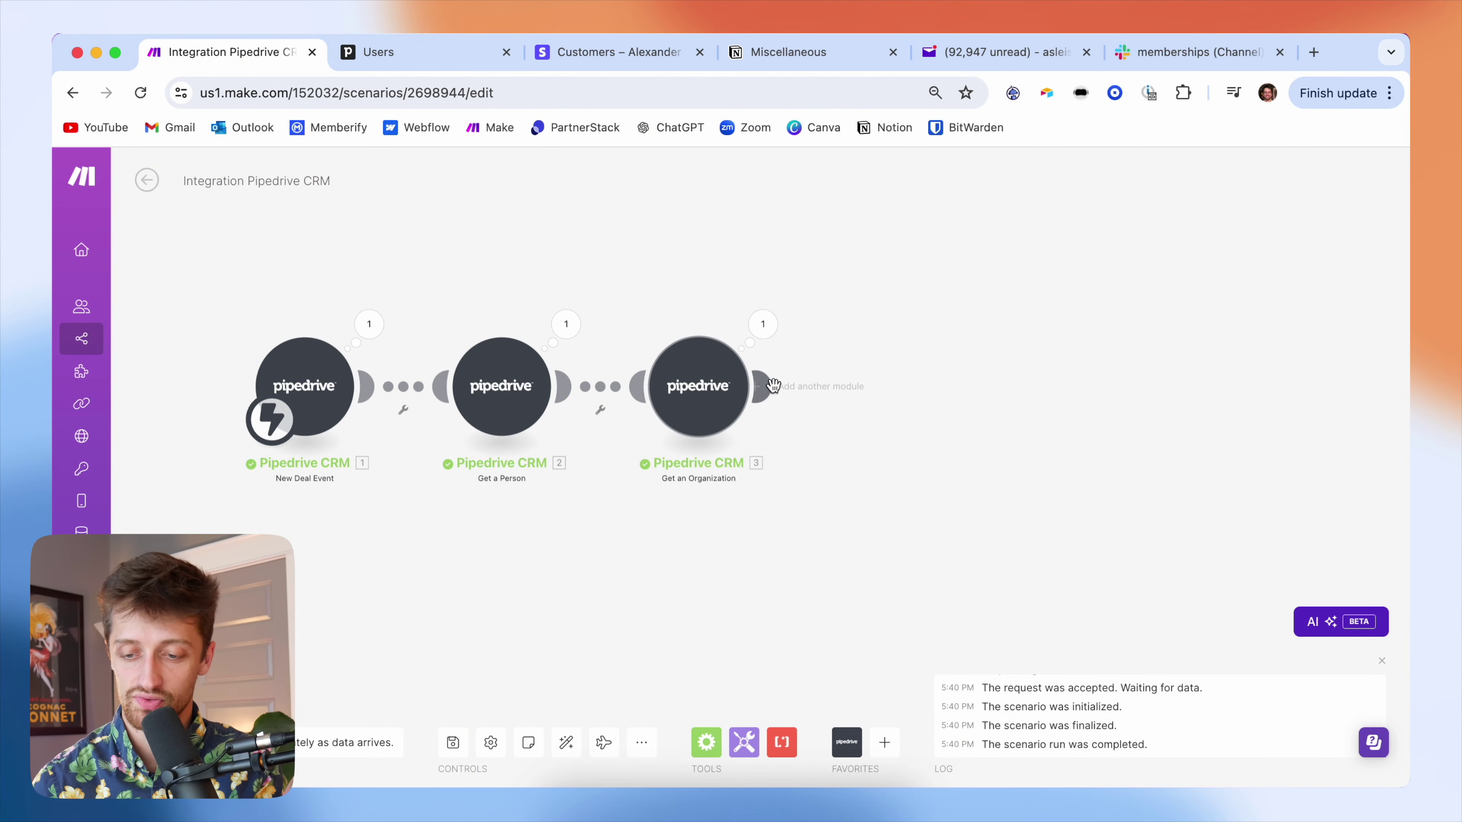
# - Add Stripe's Create a Customer module as the fourth module, after Get an Organization
pyautogui.click(892, 389)
pyautogui.write('stripe mod')
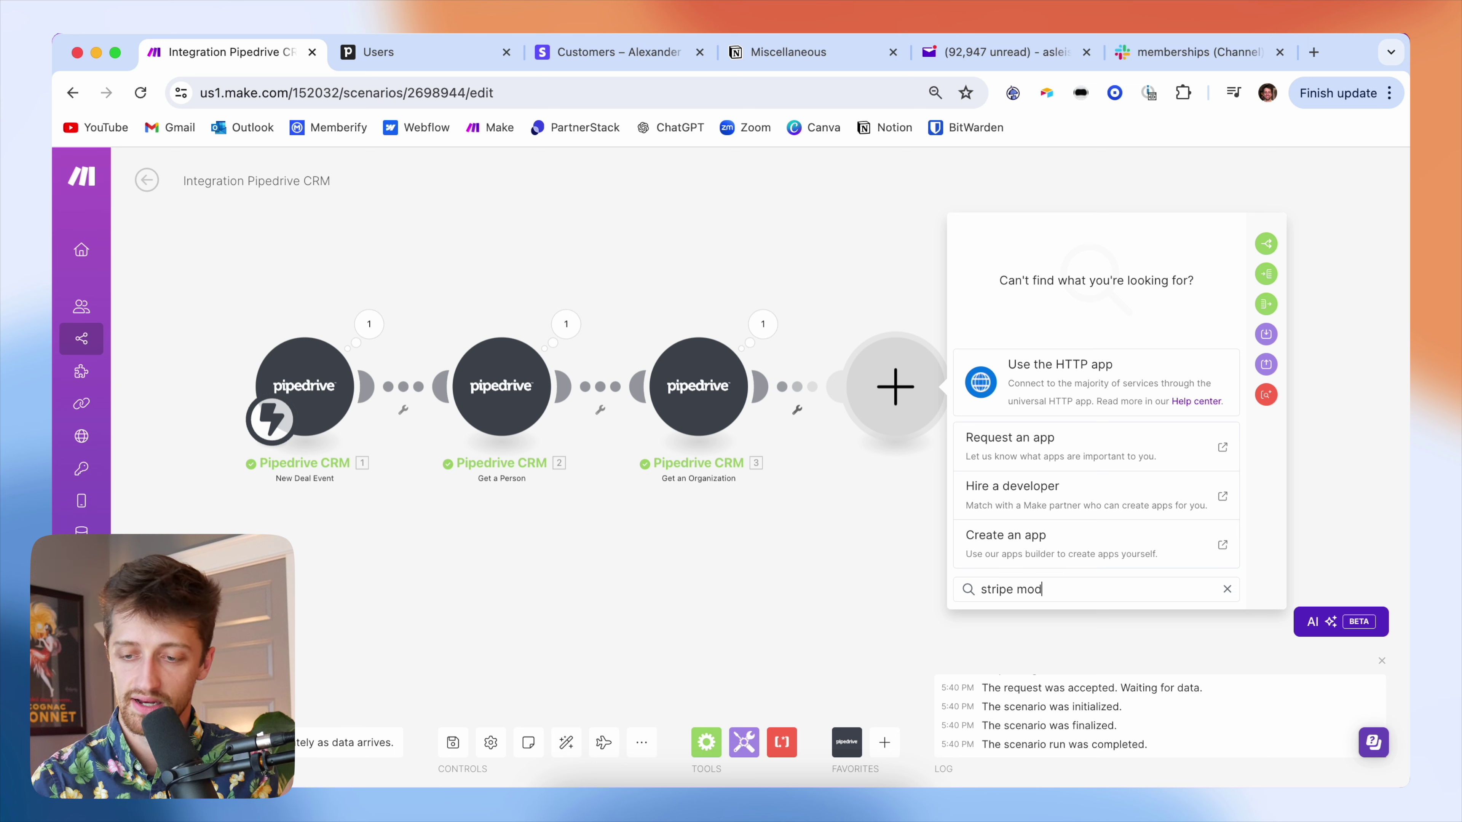
pyautogui.press('BackSpace')
pyautogui.press('BackSpace')
pyautogui.press('BackSpace')
pyautogui.press('BackSpace')
pyautogui.click(1078, 254)
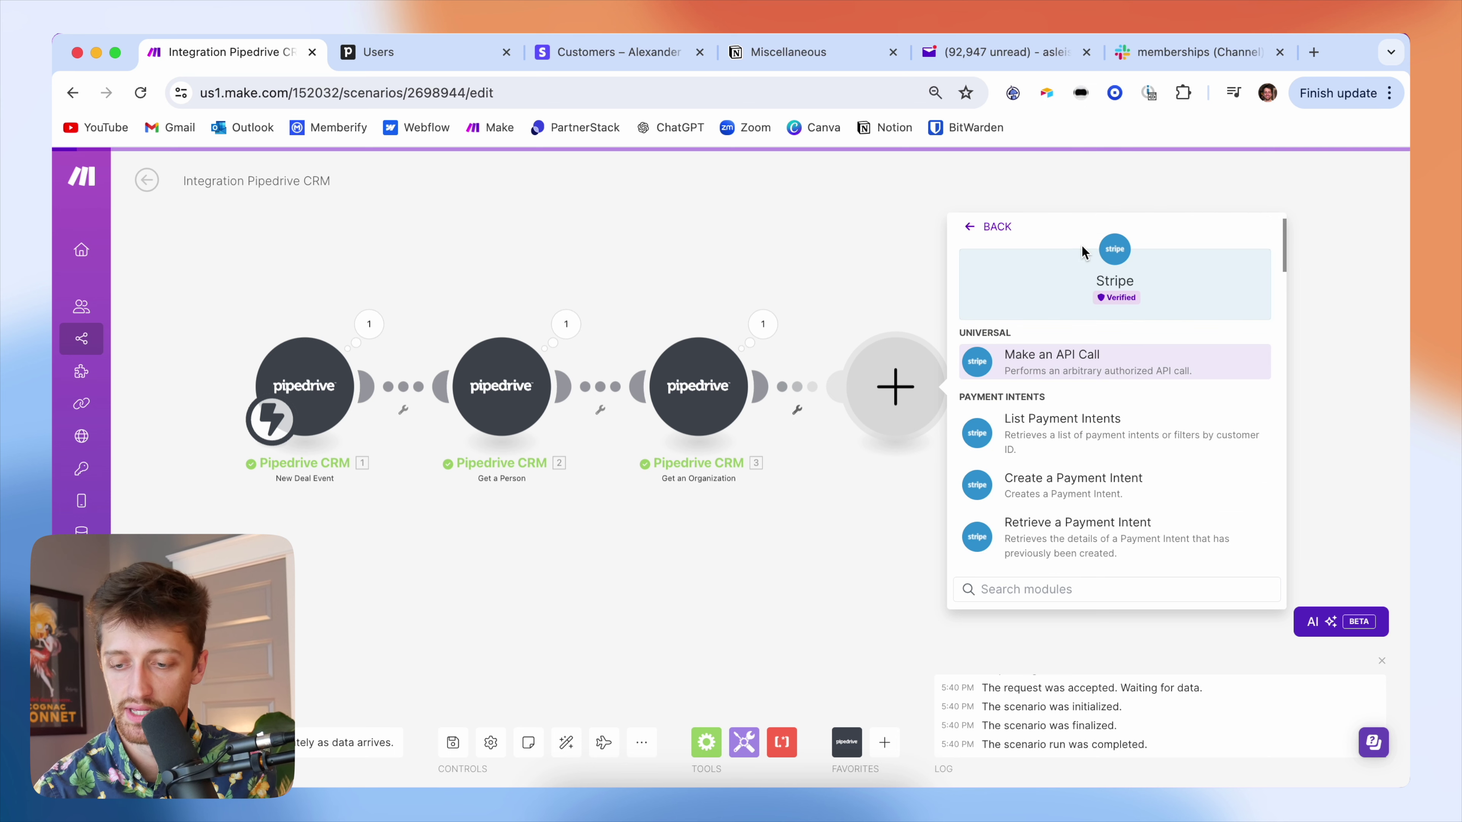
pyautogui.scroll(-10, 1105, 489)
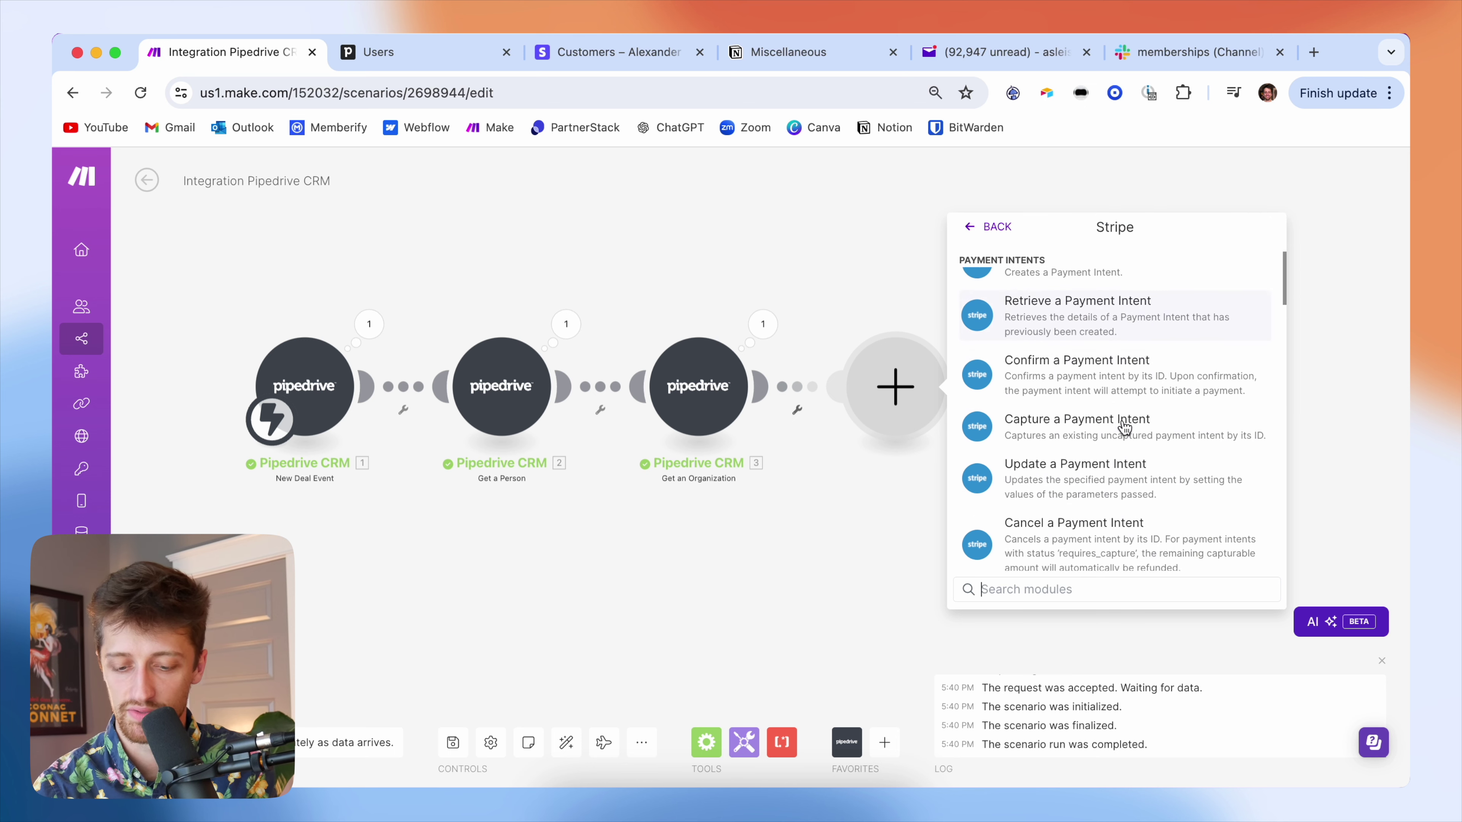
pyautogui.write('create a')
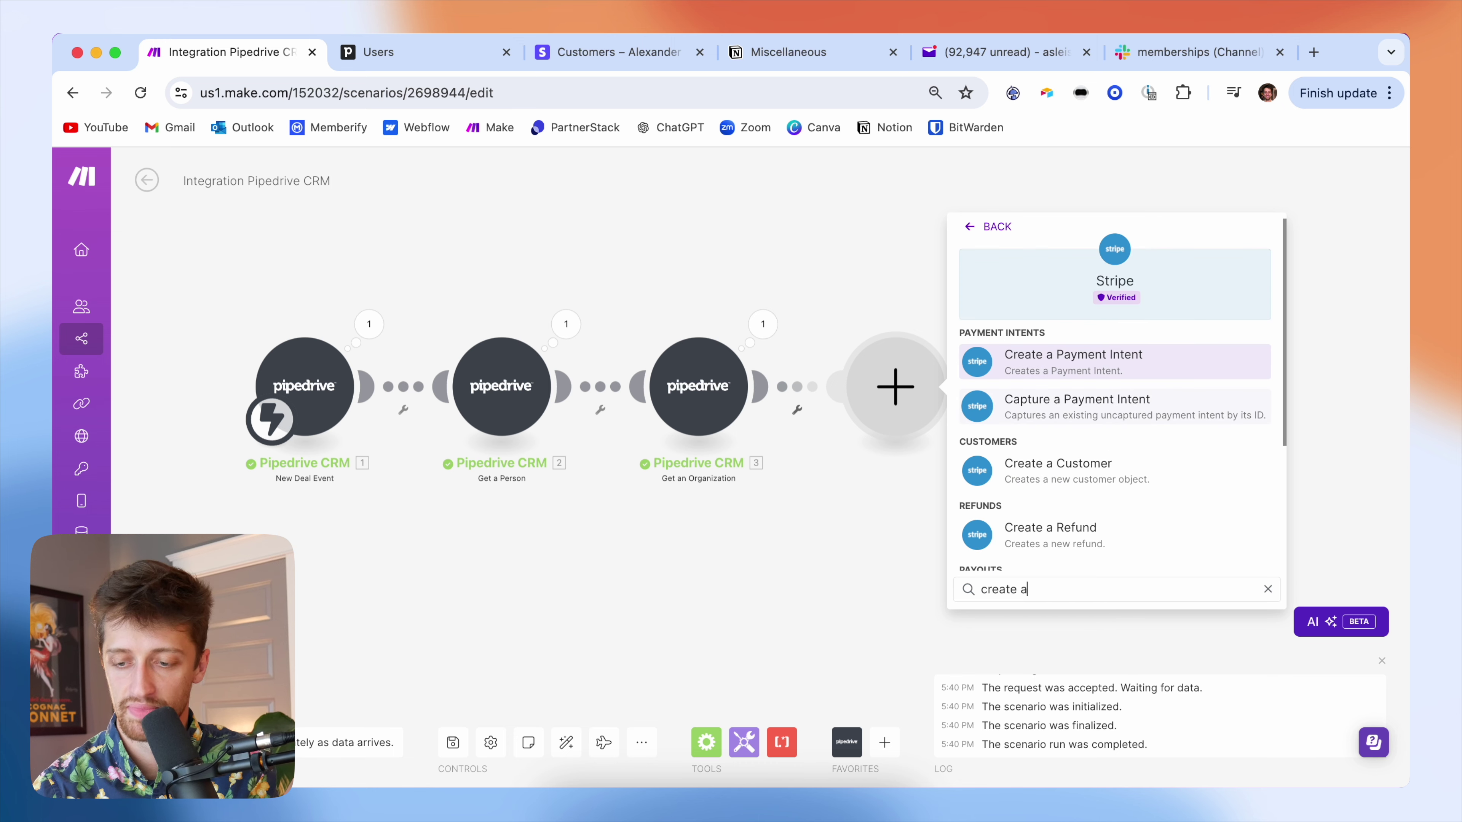
pyautogui.click(1064, 478)
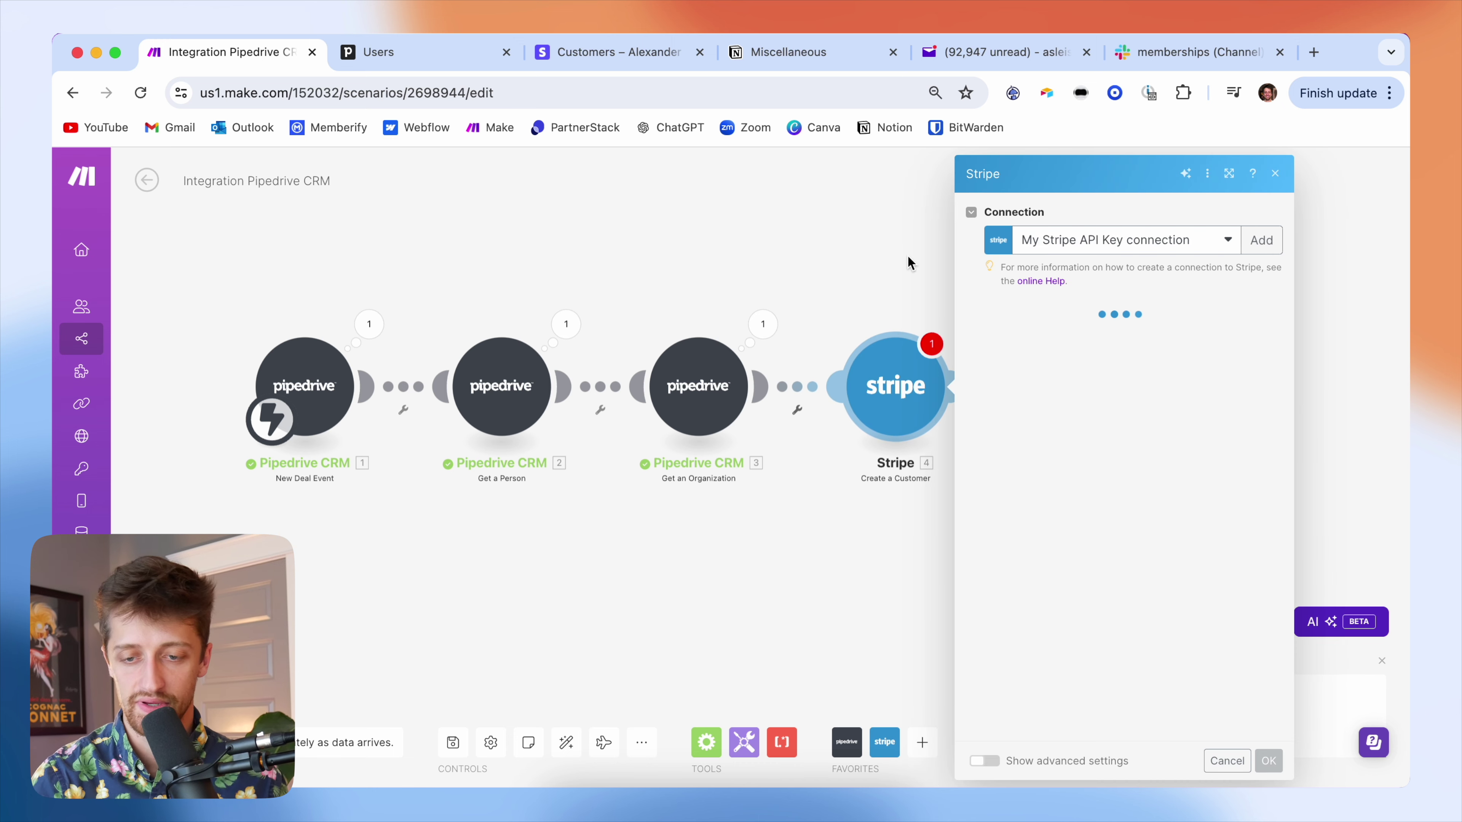
# - In Pipedrive, move the Automatio LLC deal back to Demo Scheduled, then into Invoice Sent again
pyautogui.click(423, 53)
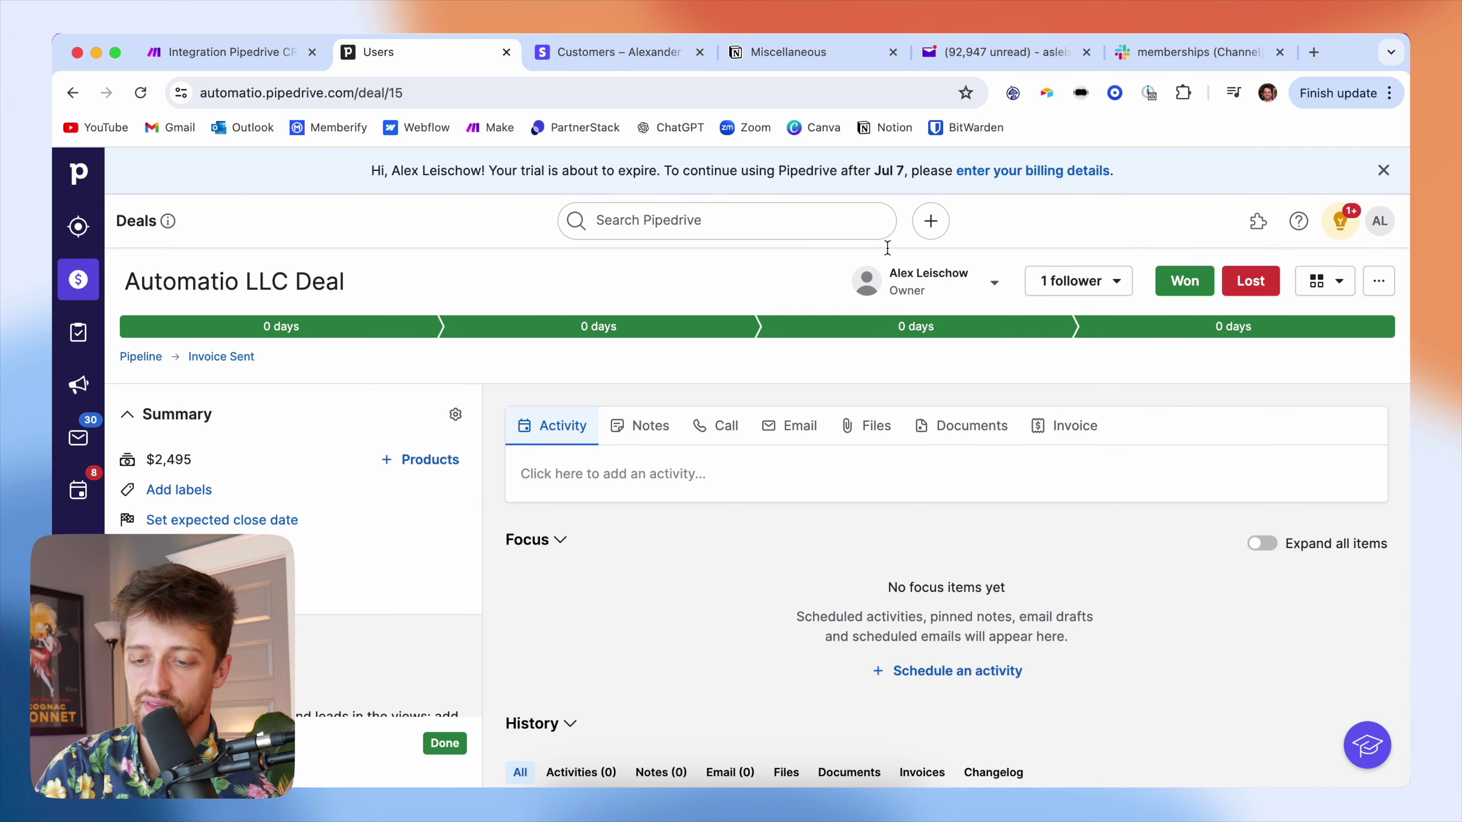
pyautogui.click(985, 333)
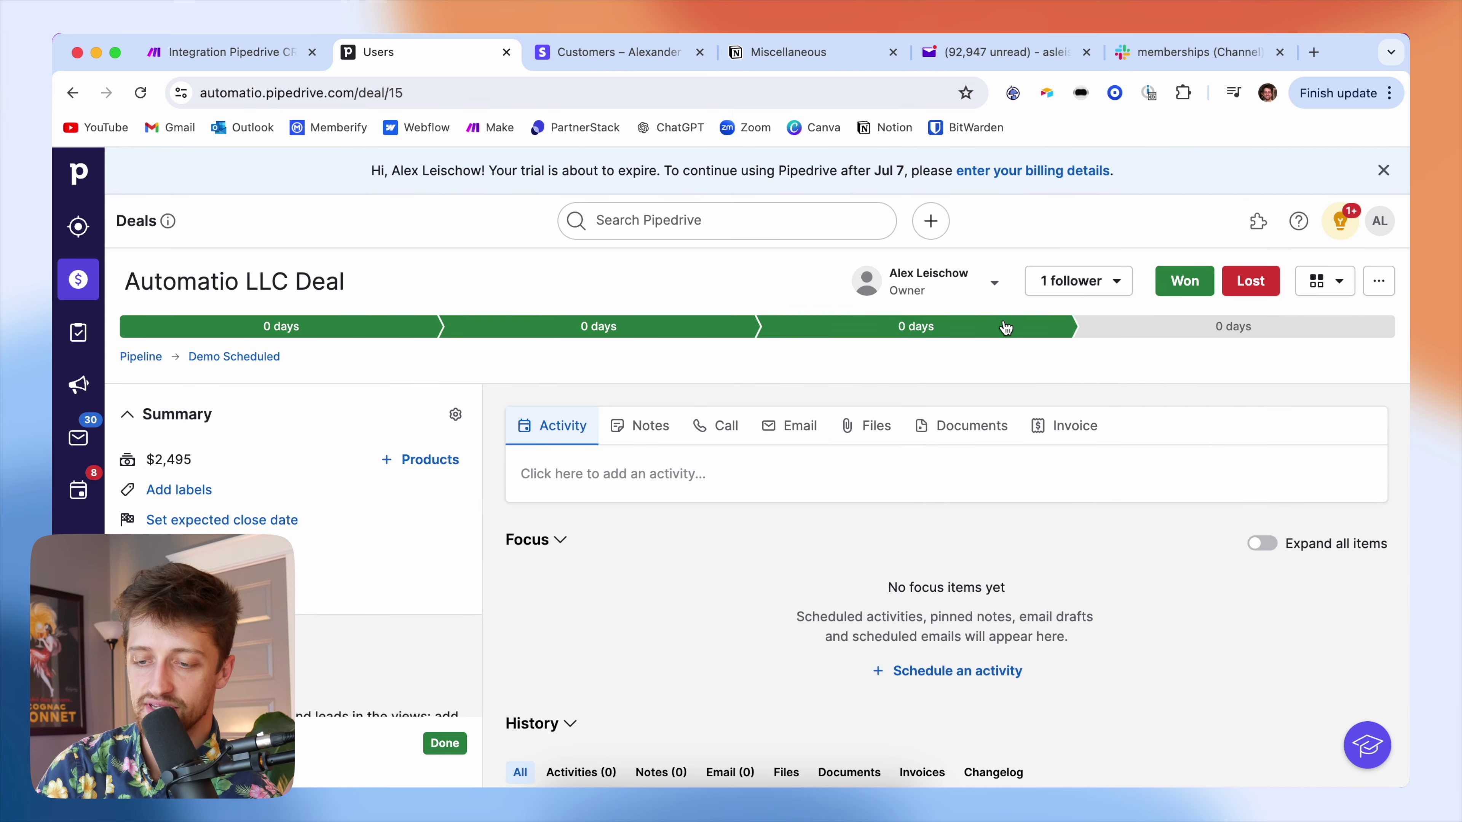
pyautogui.click(1164, 333)
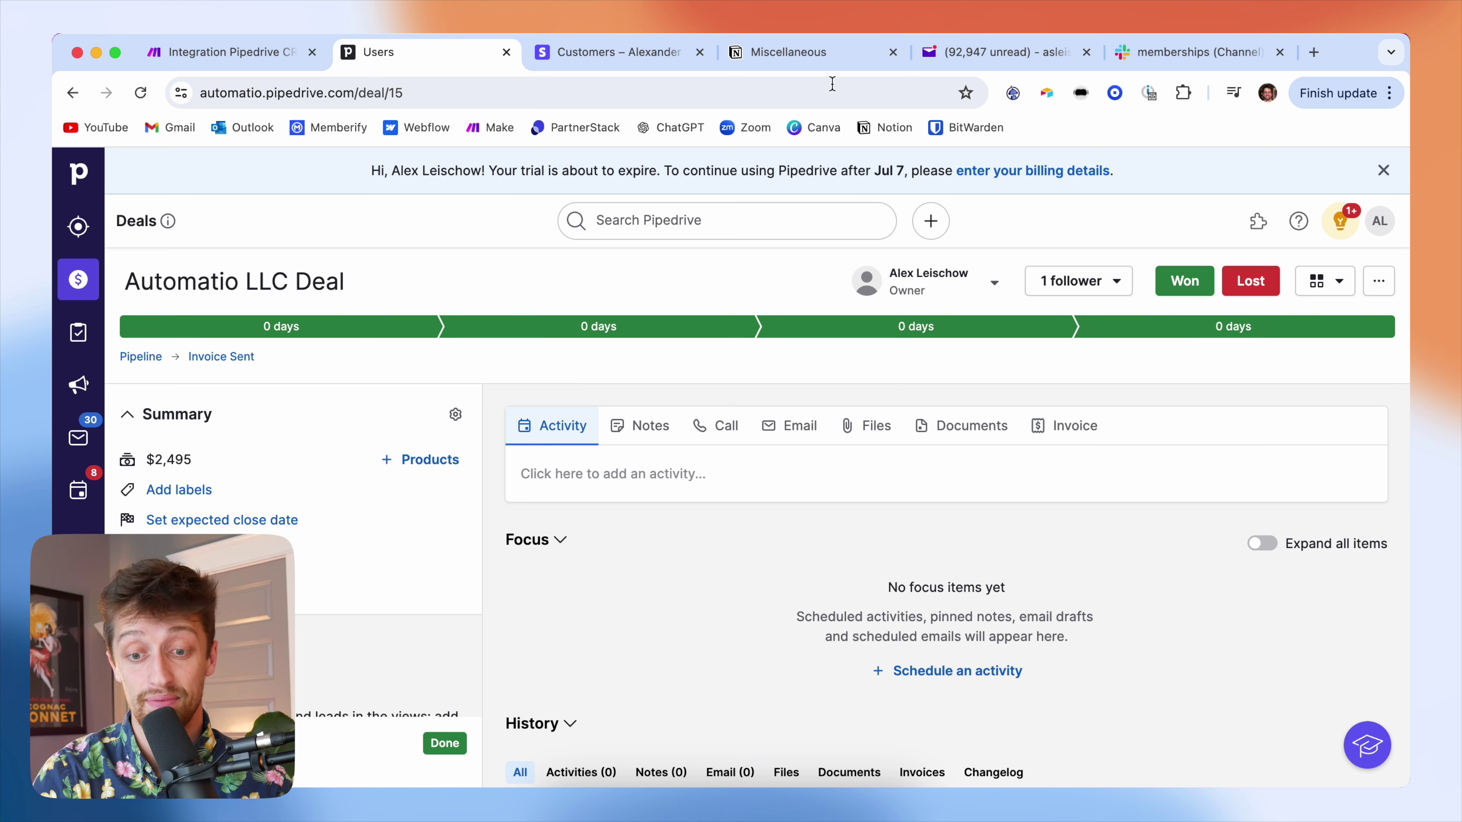
pyautogui.click(268, 58)
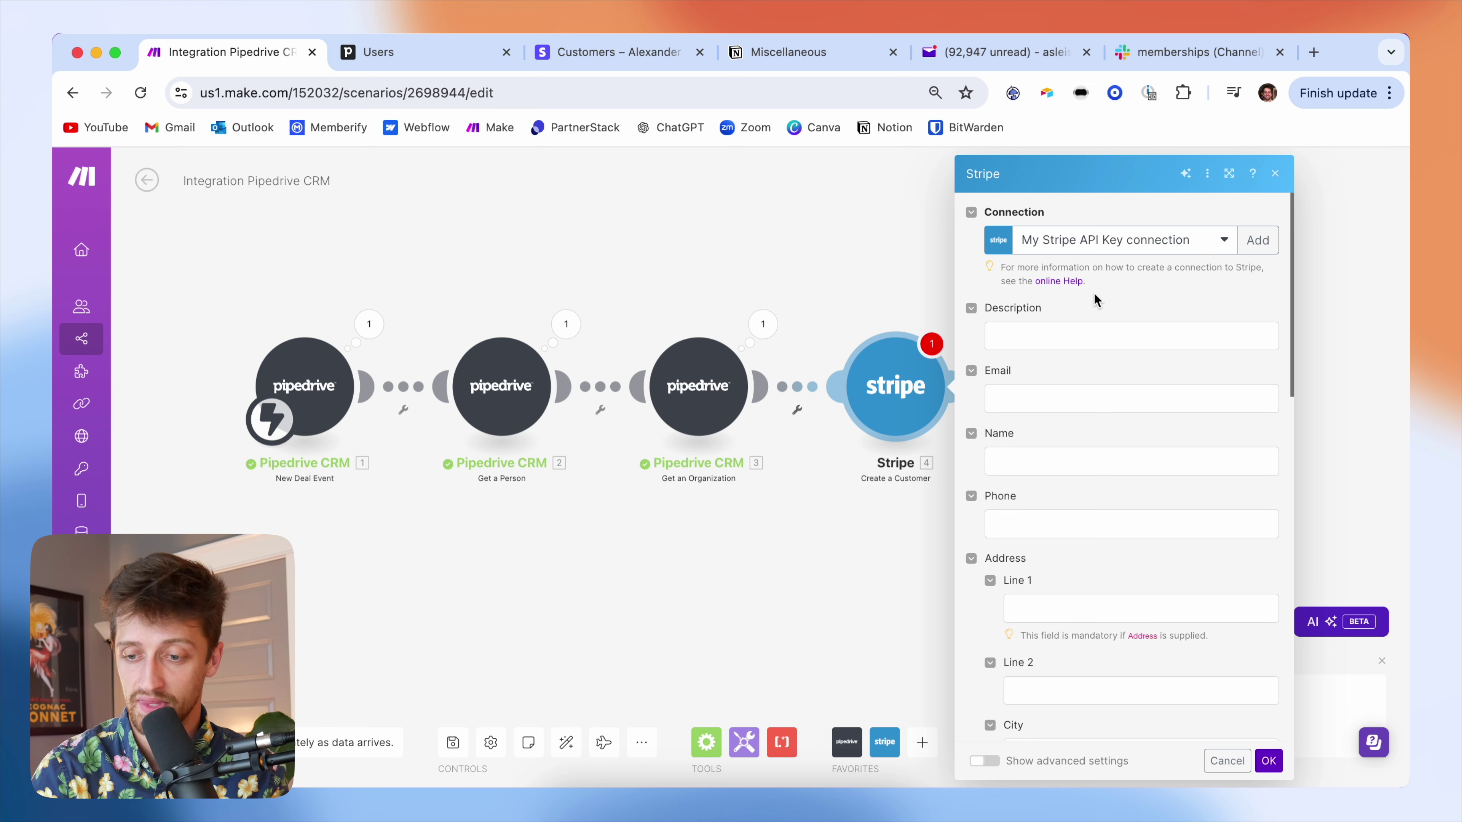
# - Switch the Create a Customer module's connection to My Stripe TEST API Key
pyautogui.click(1117, 249)
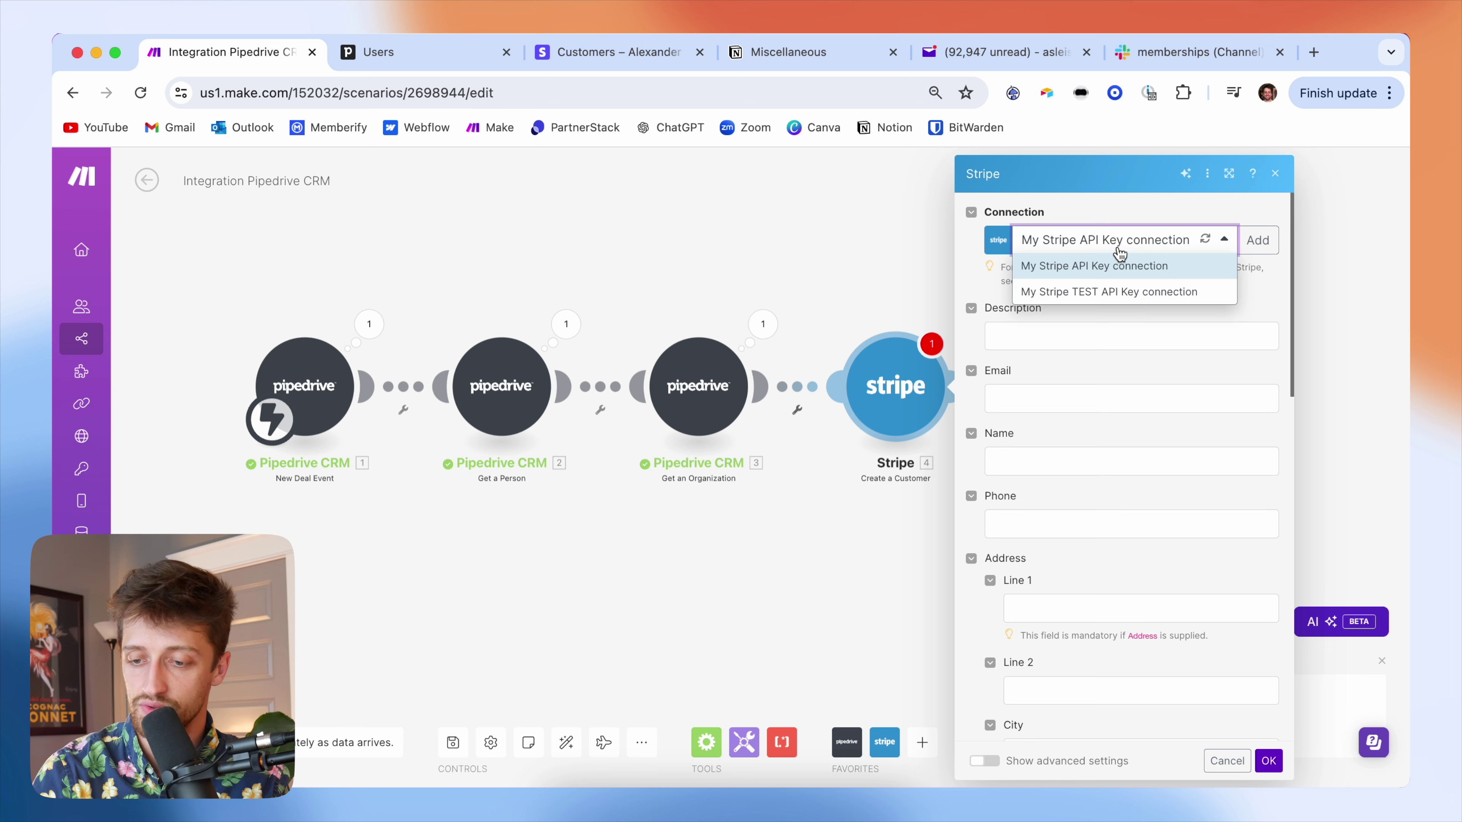
pyautogui.click(1128, 292)
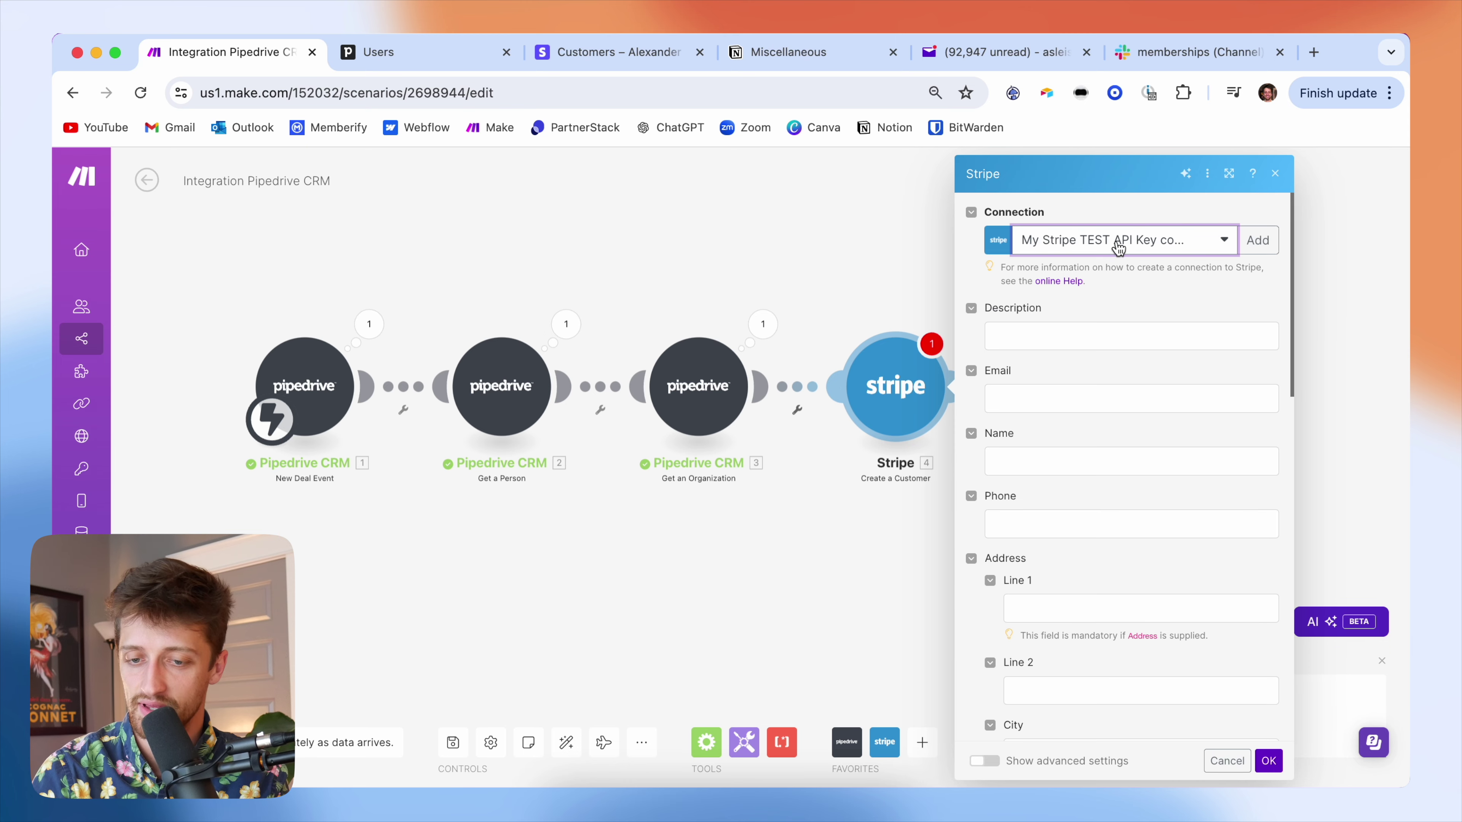
pyautogui.click(592, 51)
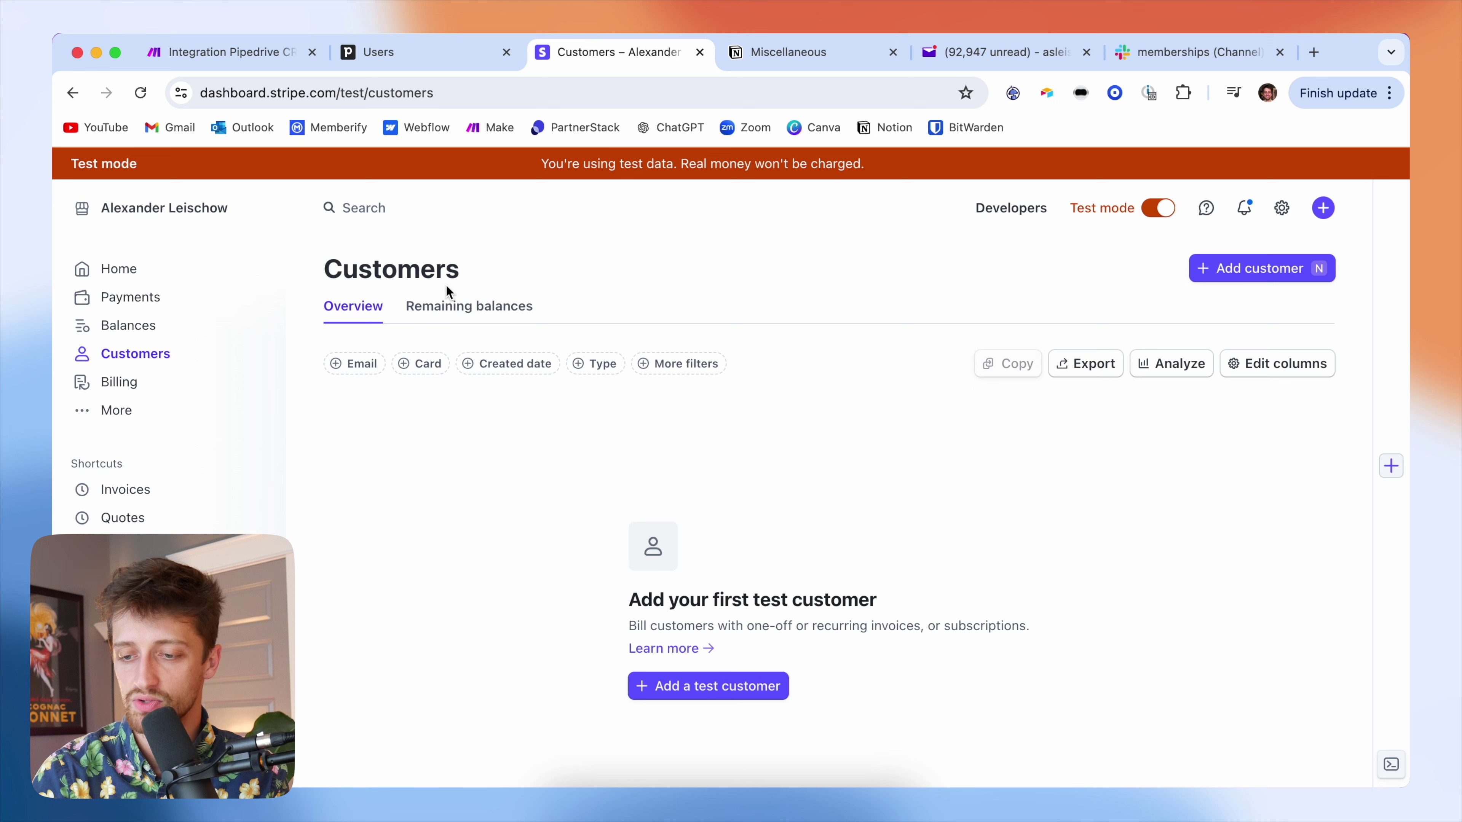
# - In Stripe test mode, go to the developer API keys page and start a new restricted key
pyautogui.click(1159, 210)
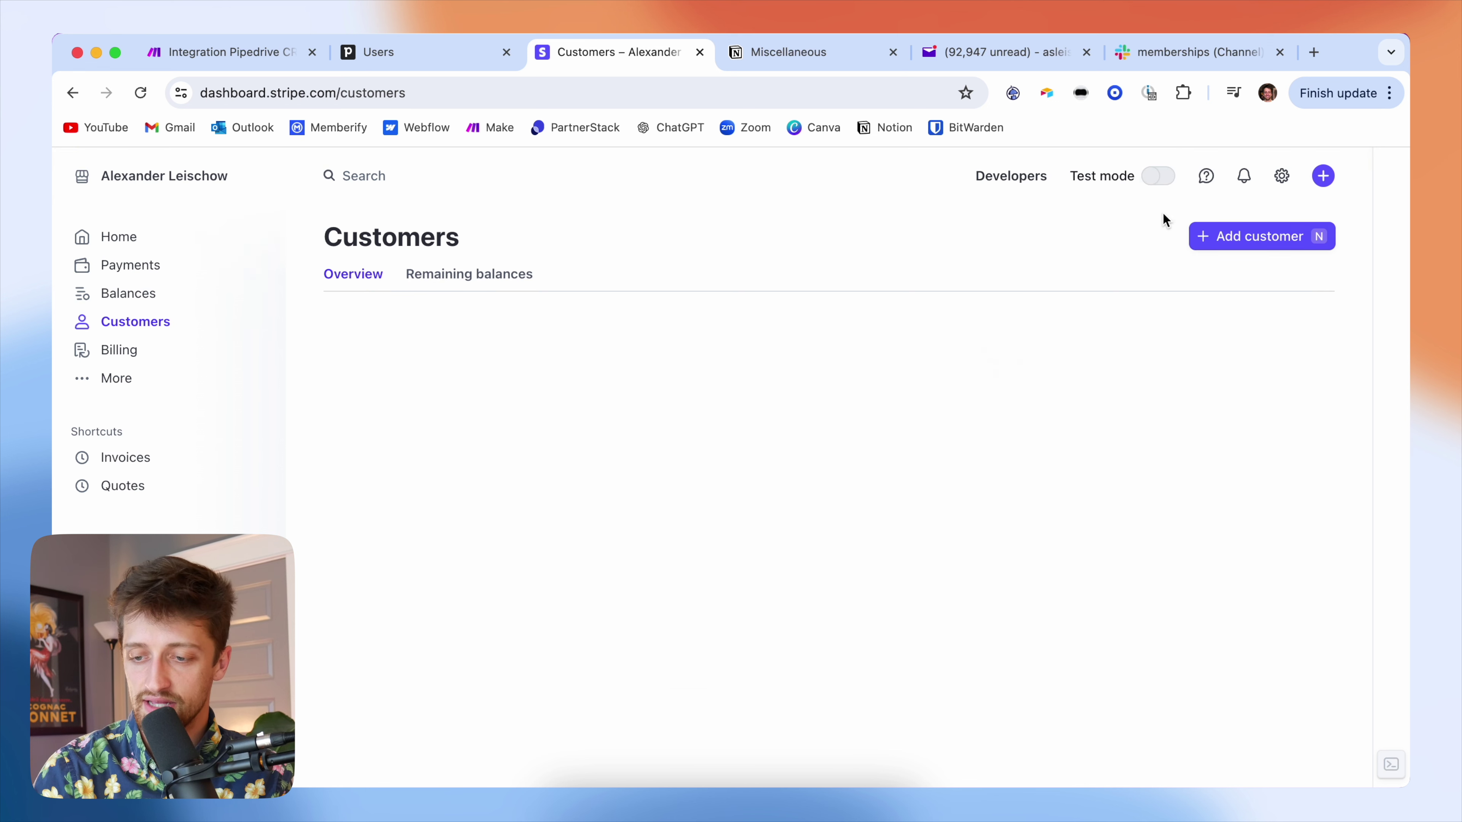
pyautogui.click(1161, 202)
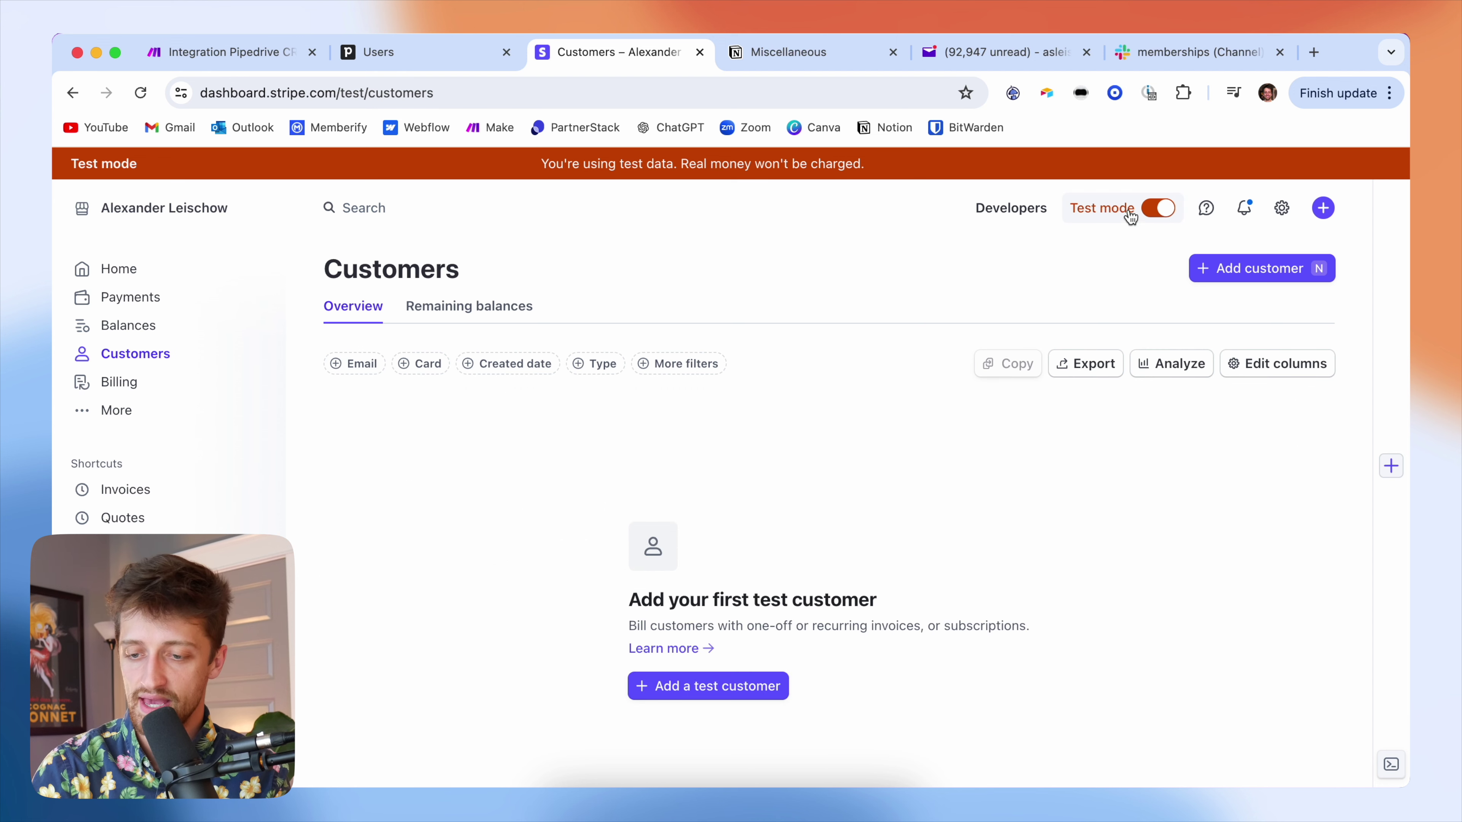
pyautogui.click(1033, 208)
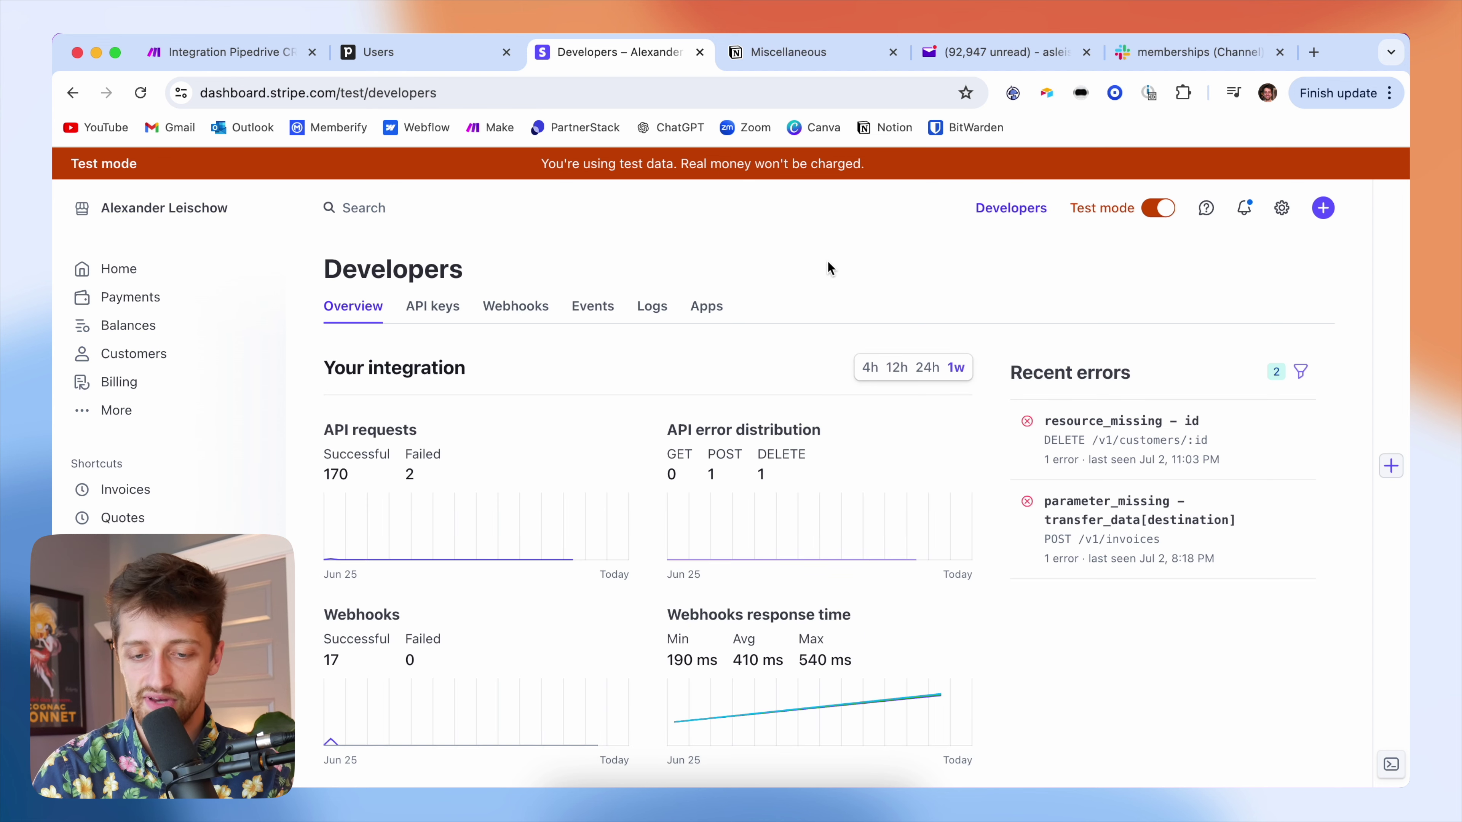
pyautogui.scroll(-1, 770, 377)
pyautogui.scroll(1, 770, 378)
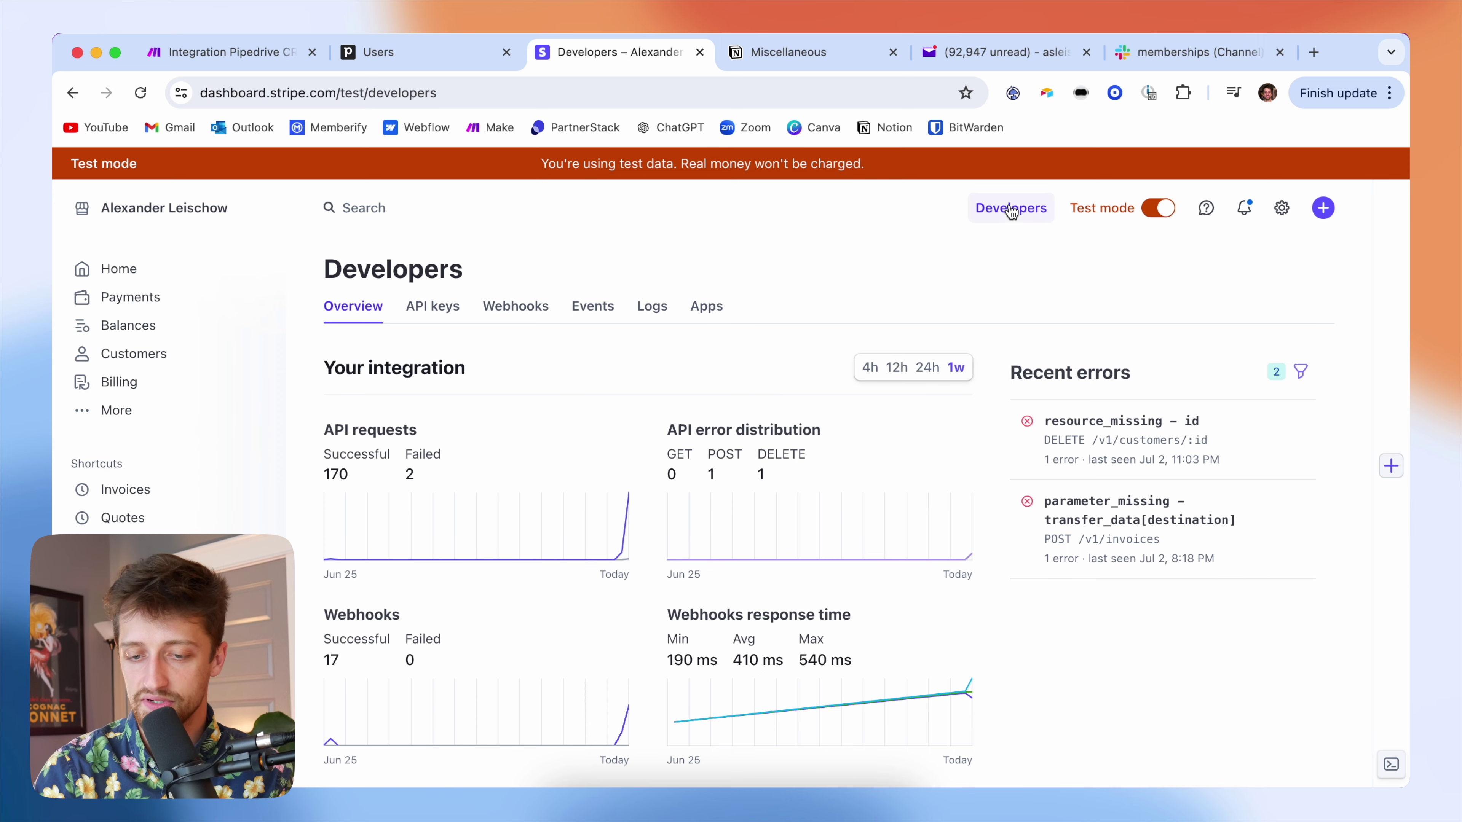
pyautogui.click(429, 307)
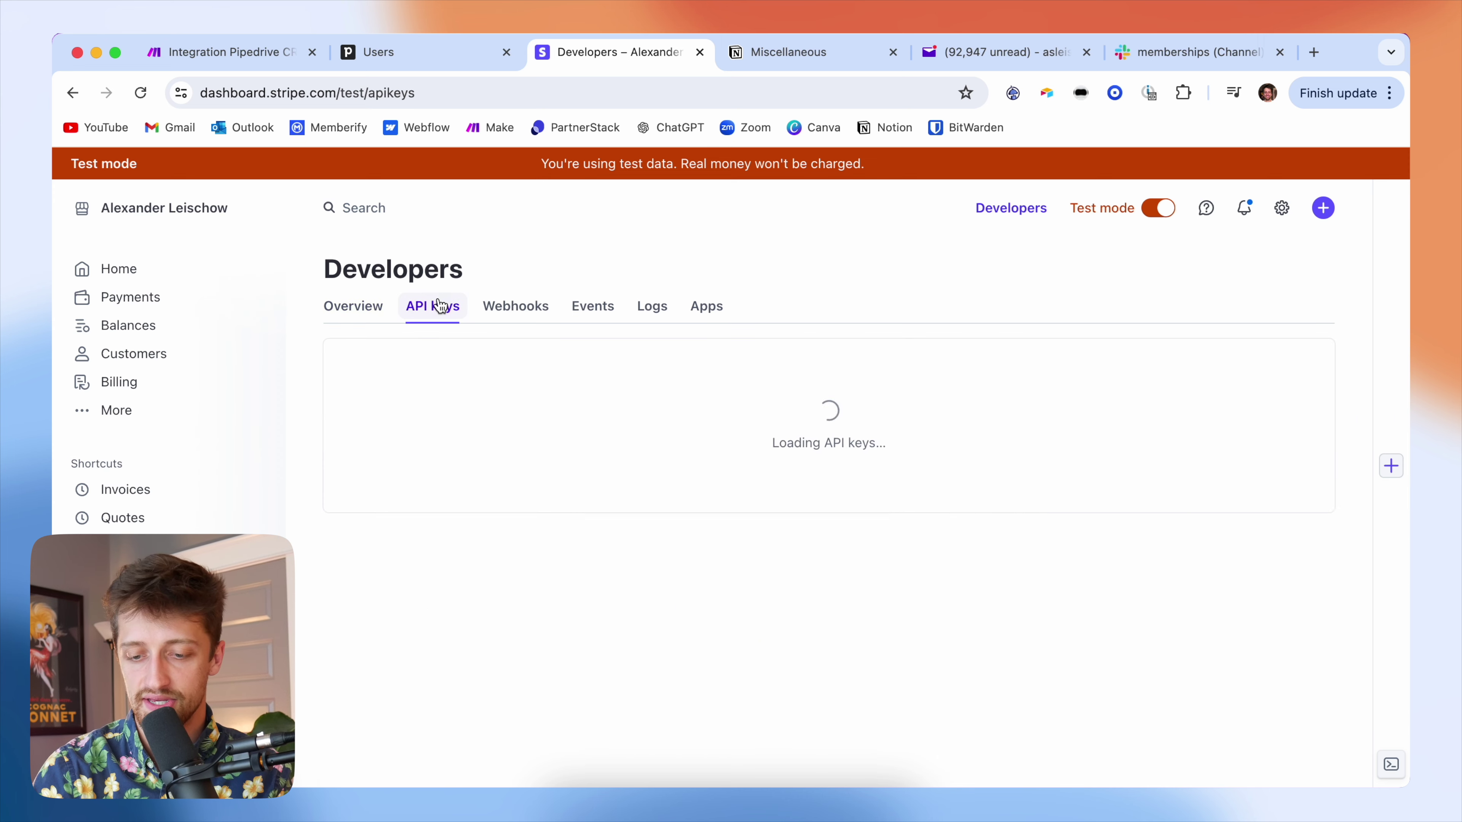
pyautogui.scroll(-1, 749, 412)
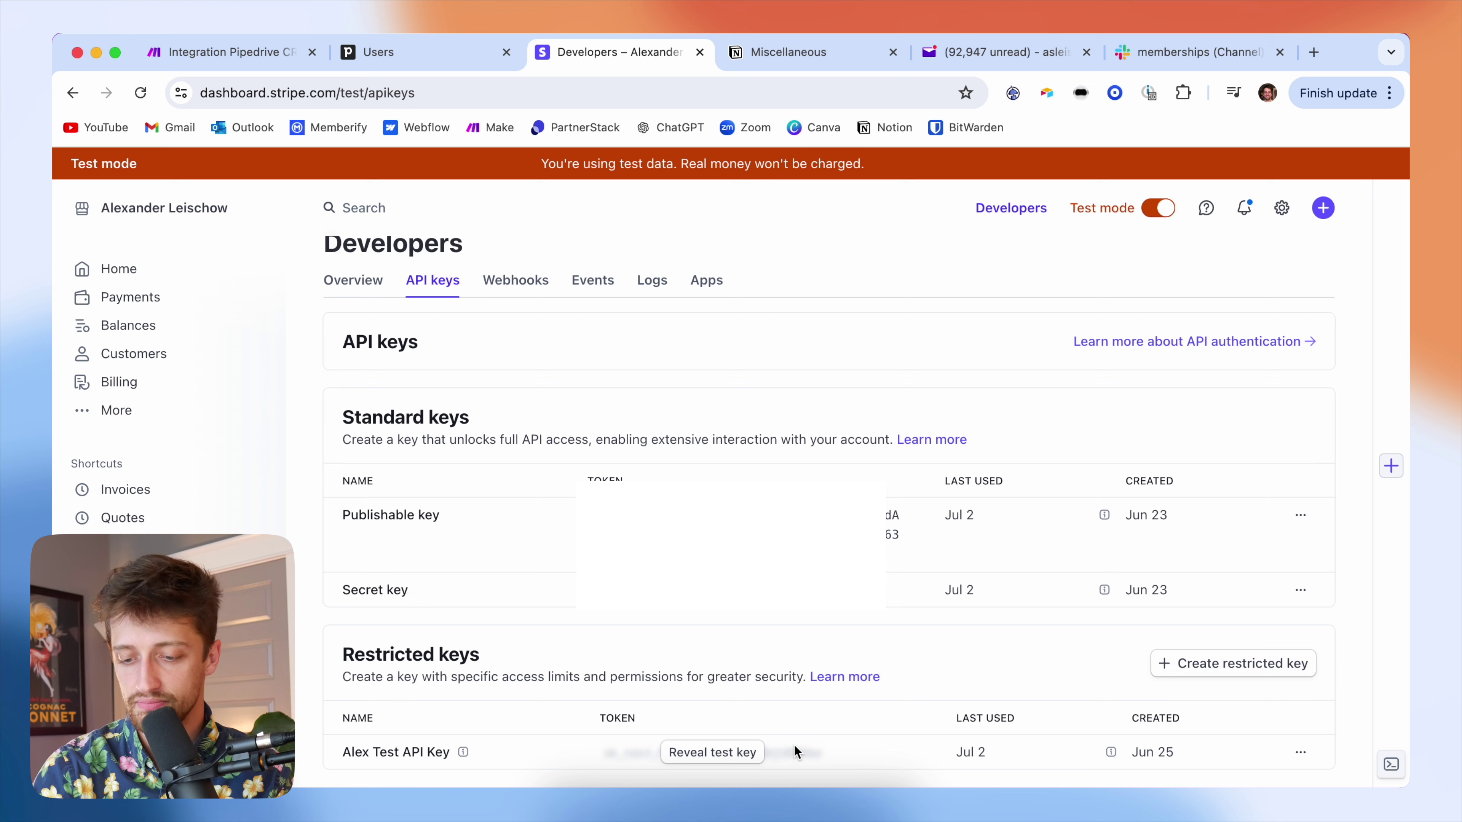
pyautogui.click(1247, 679)
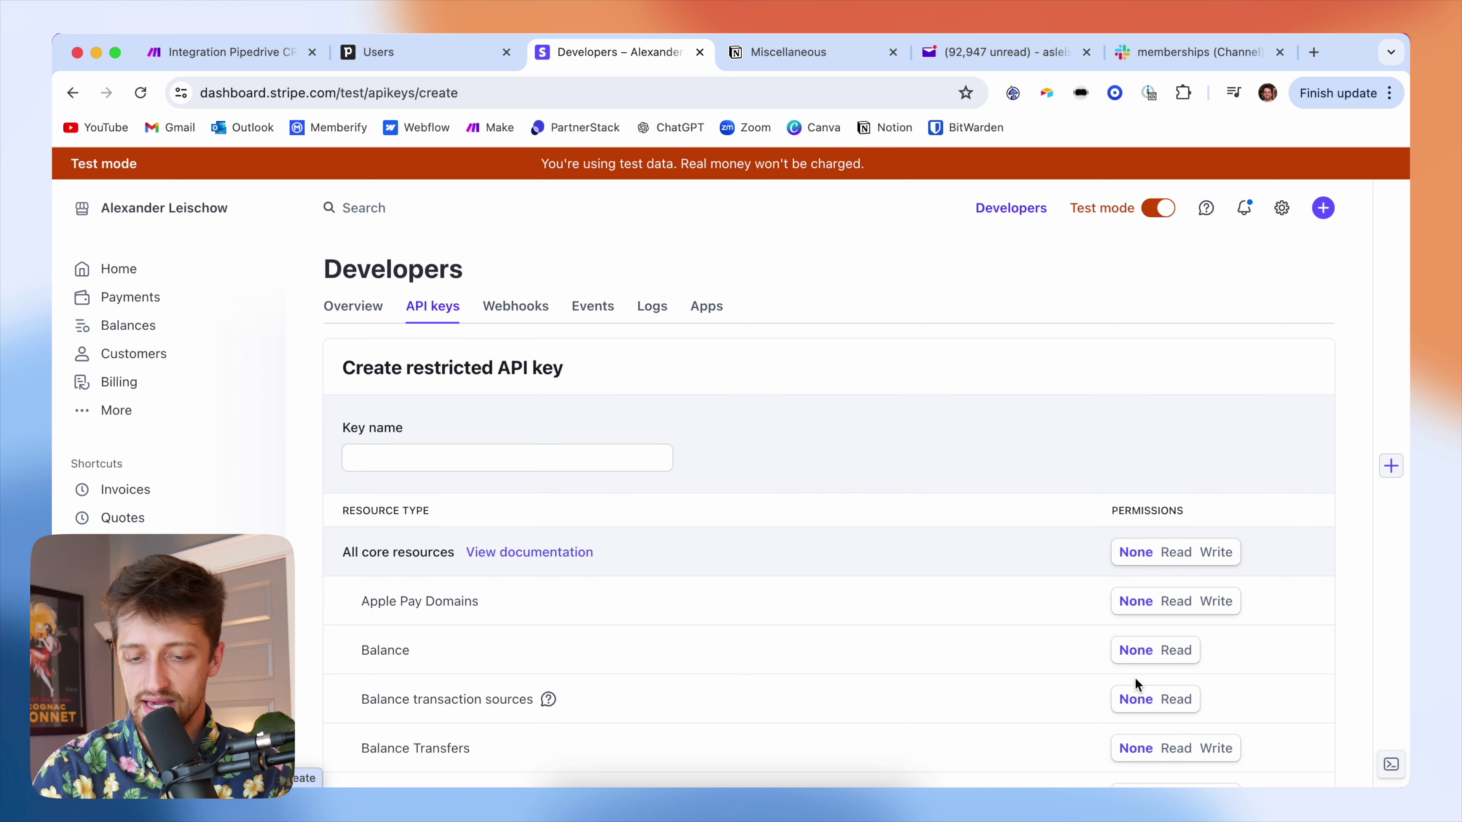
pyautogui.scroll(-3, 1037, 583)
pyautogui.click(601, 365)
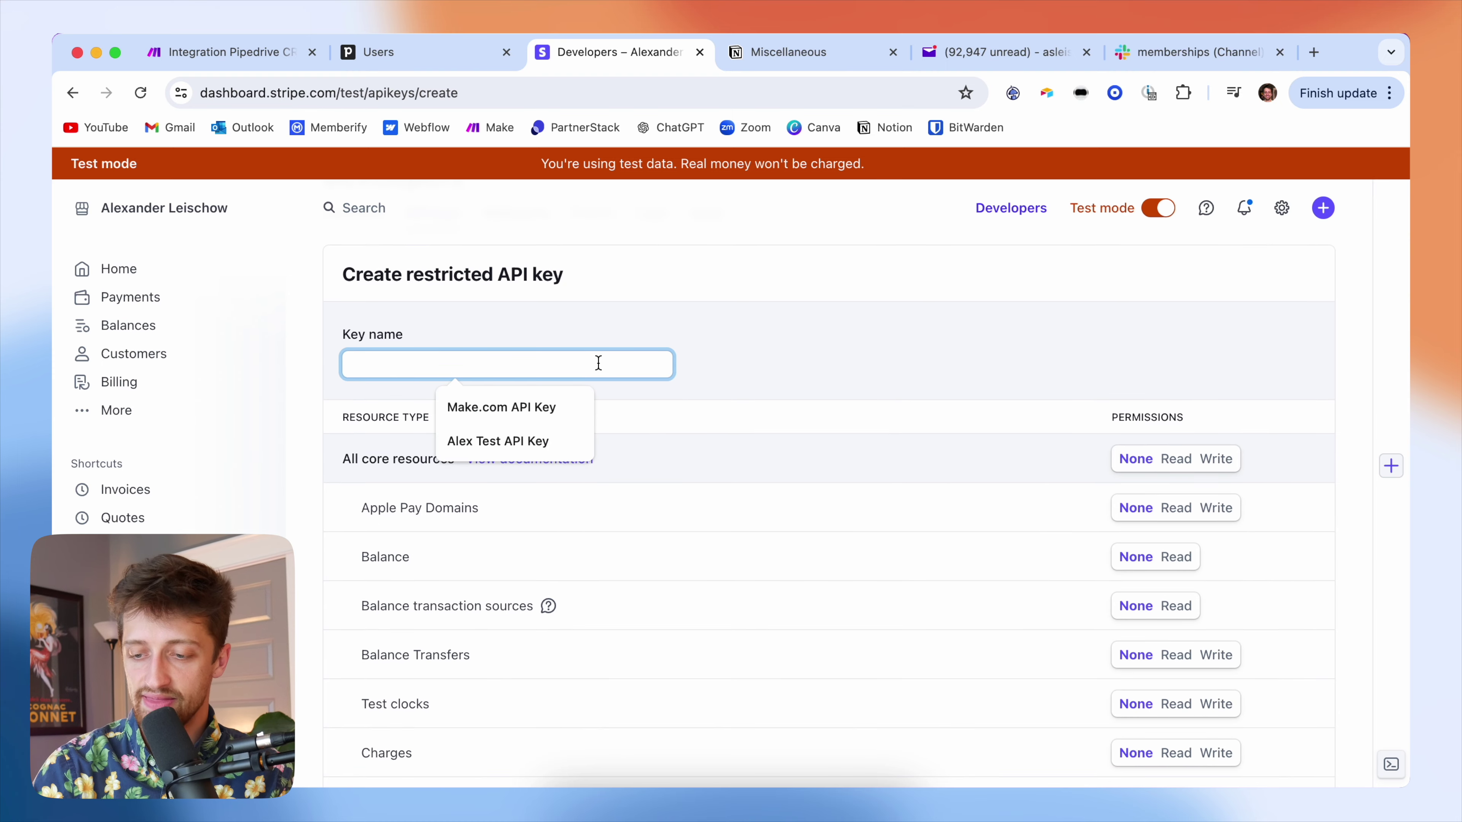
pyautogui.scroll(-4, 829, 429)
# - Set All core, Checkout, Billing, Connect and Orders resources to Write on the restricted key
pyautogui.click(1215, 314)
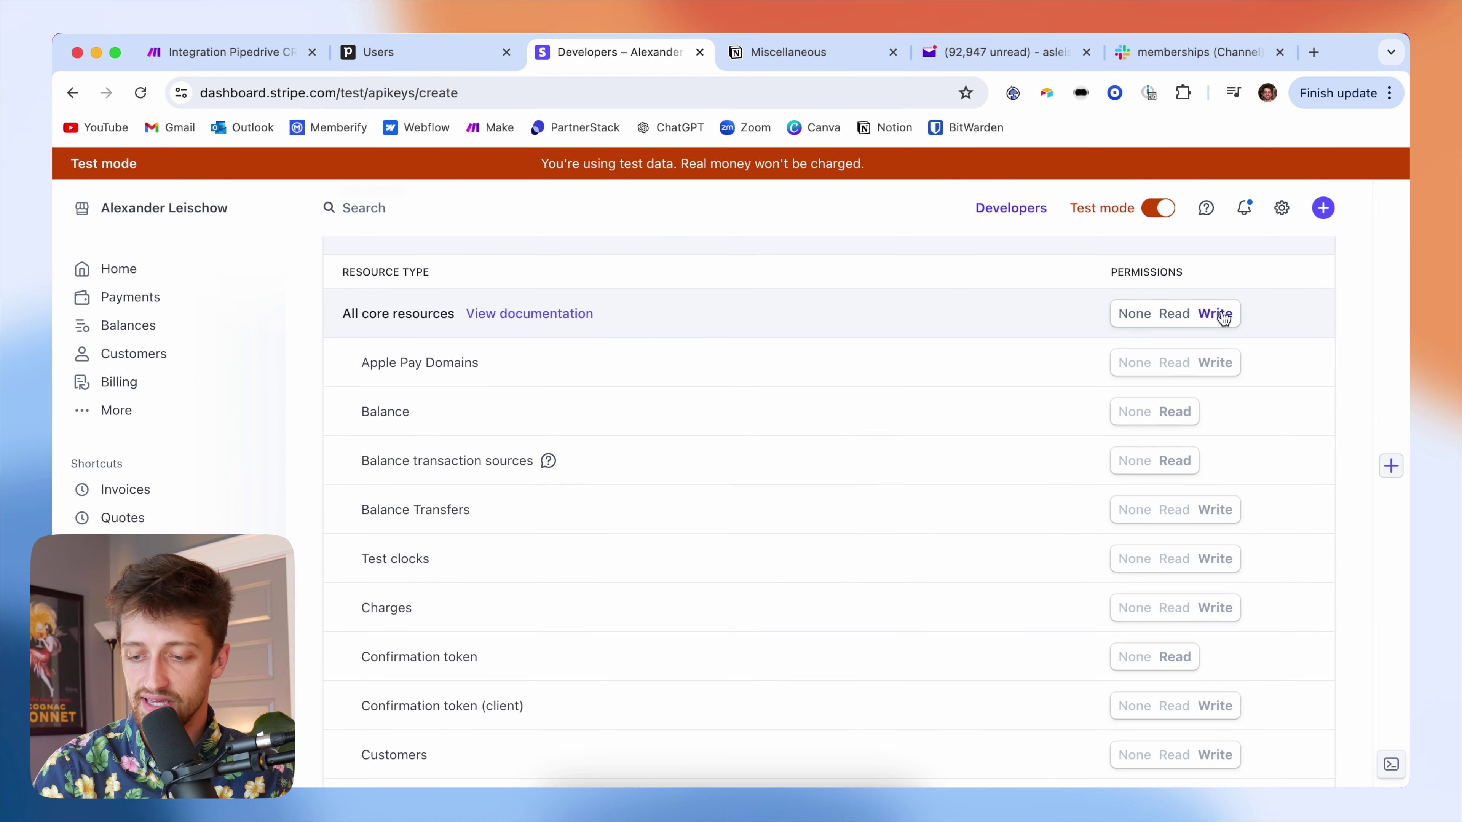
pyautogui.scroll(-2, 1238, 558)
pyautogui.scroll(-15, 1235, 556)
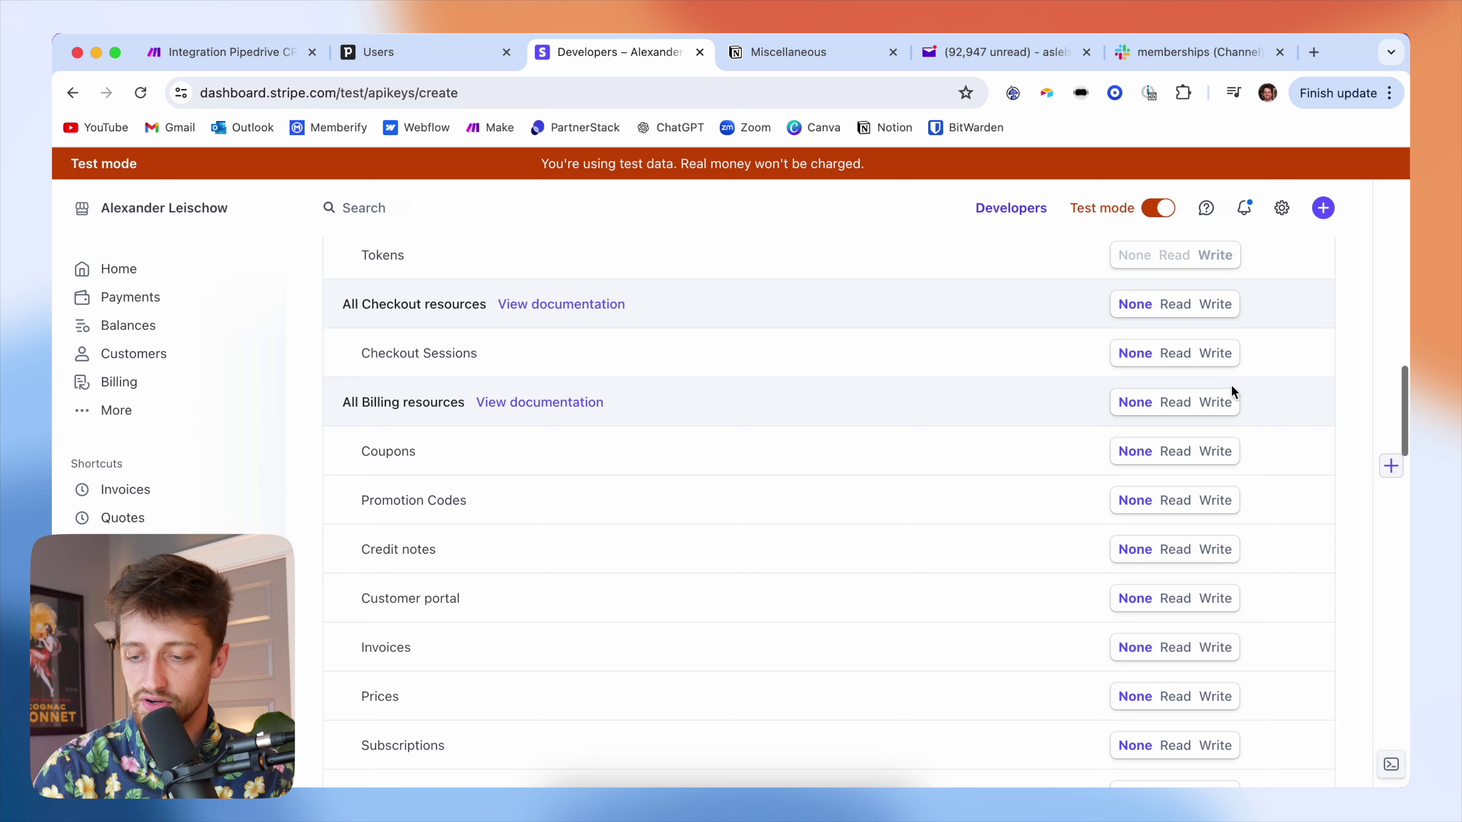
pyautogui.click(1221, 310)
pyautogui.scroll(-5, 1232, 472)
pyautogui.scroll(3, 1234, 460)
pyautogui.click(1221, 338)
pyautogui.scroll(-9, 1242, 501)
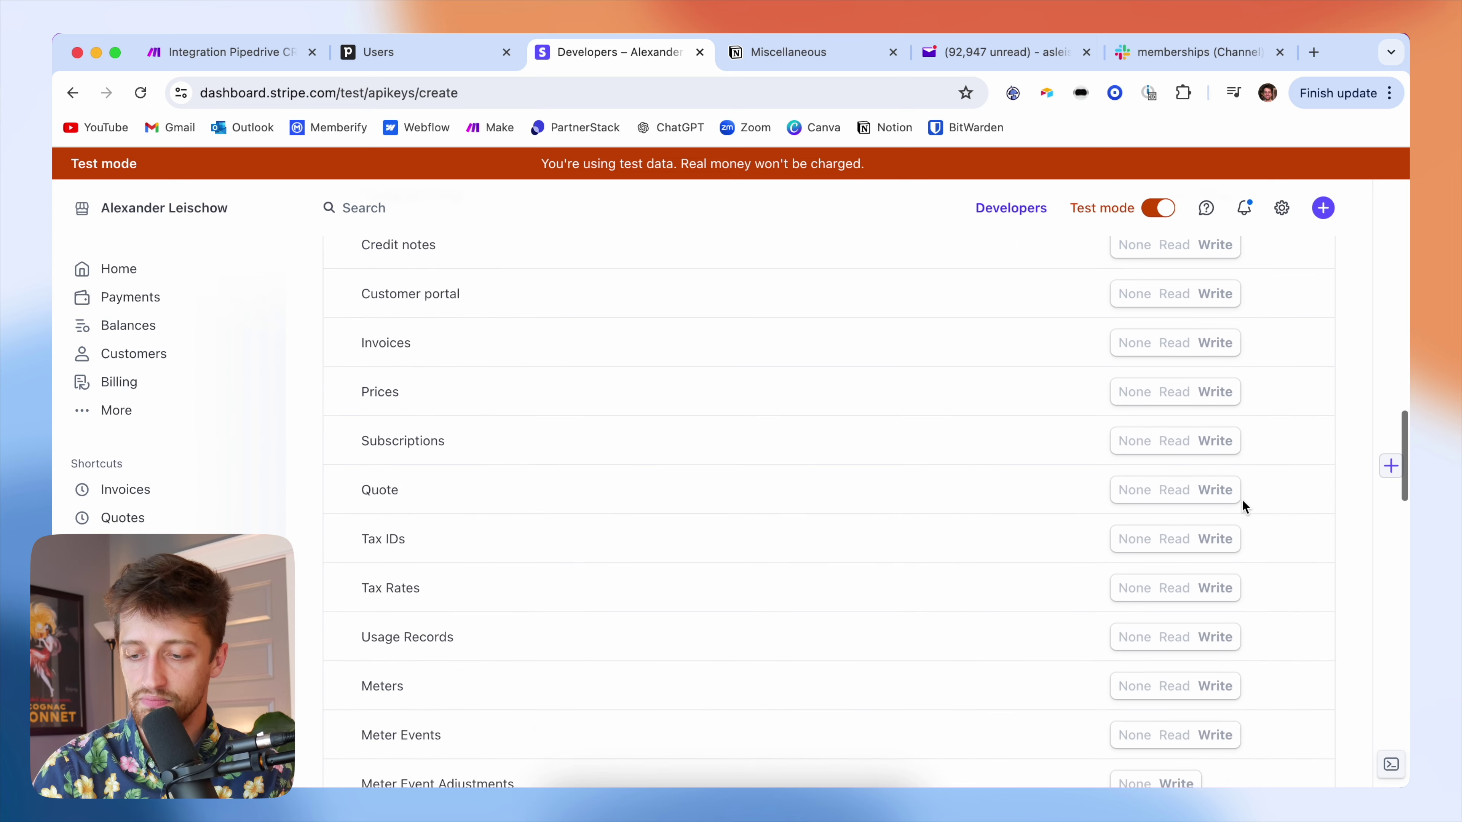
pyautogui.click(1225, 544)
pyautogui.scroll(-3, 1229, 546)
pyautogui.scroll(-3, 1230, 546)
pyautogui.click(1223, 544)
pyautogui.scroll(-7, 1227, 575)
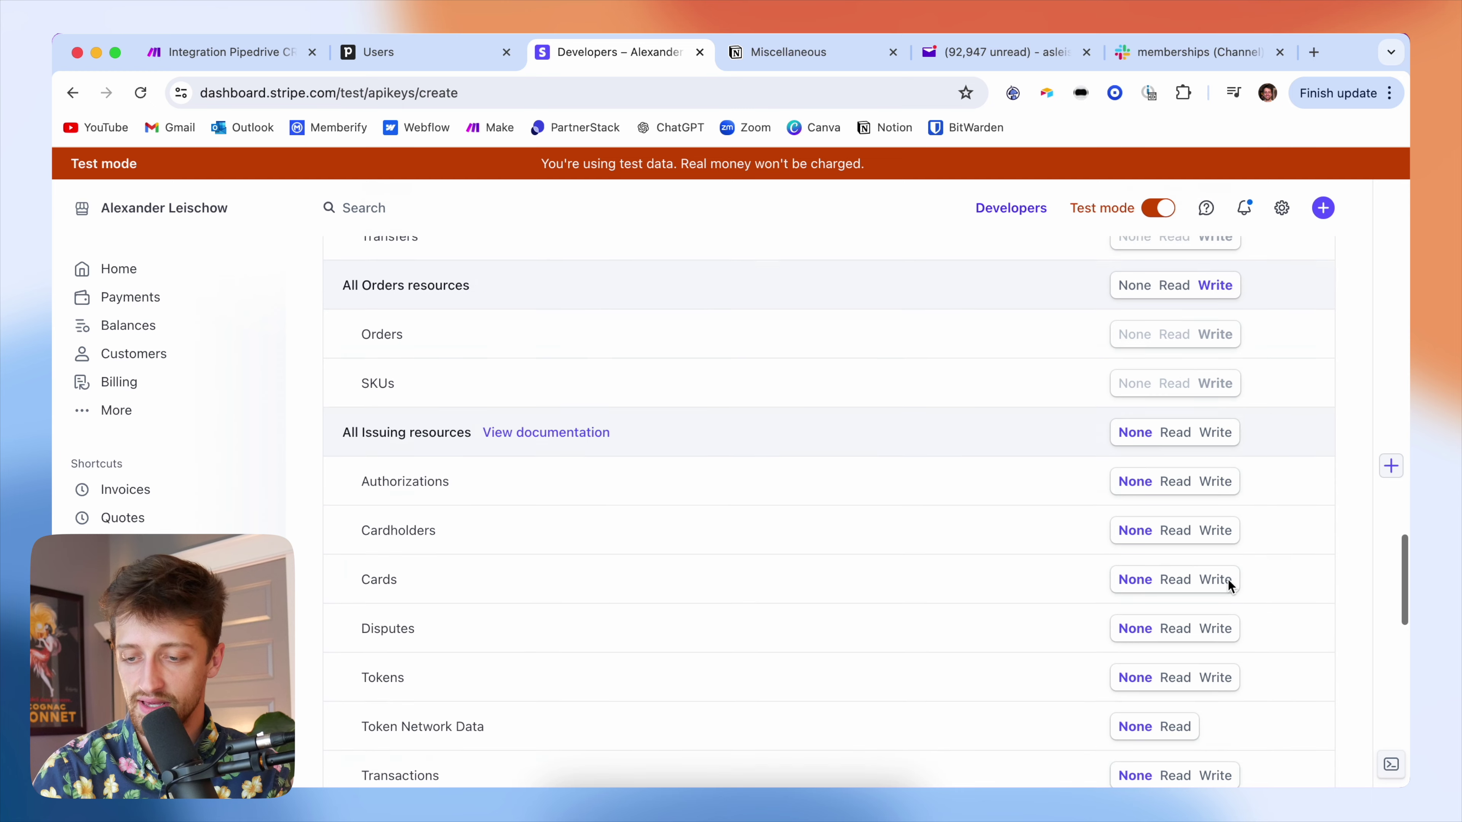
pyautogui.scroll(15, 1217, 460)
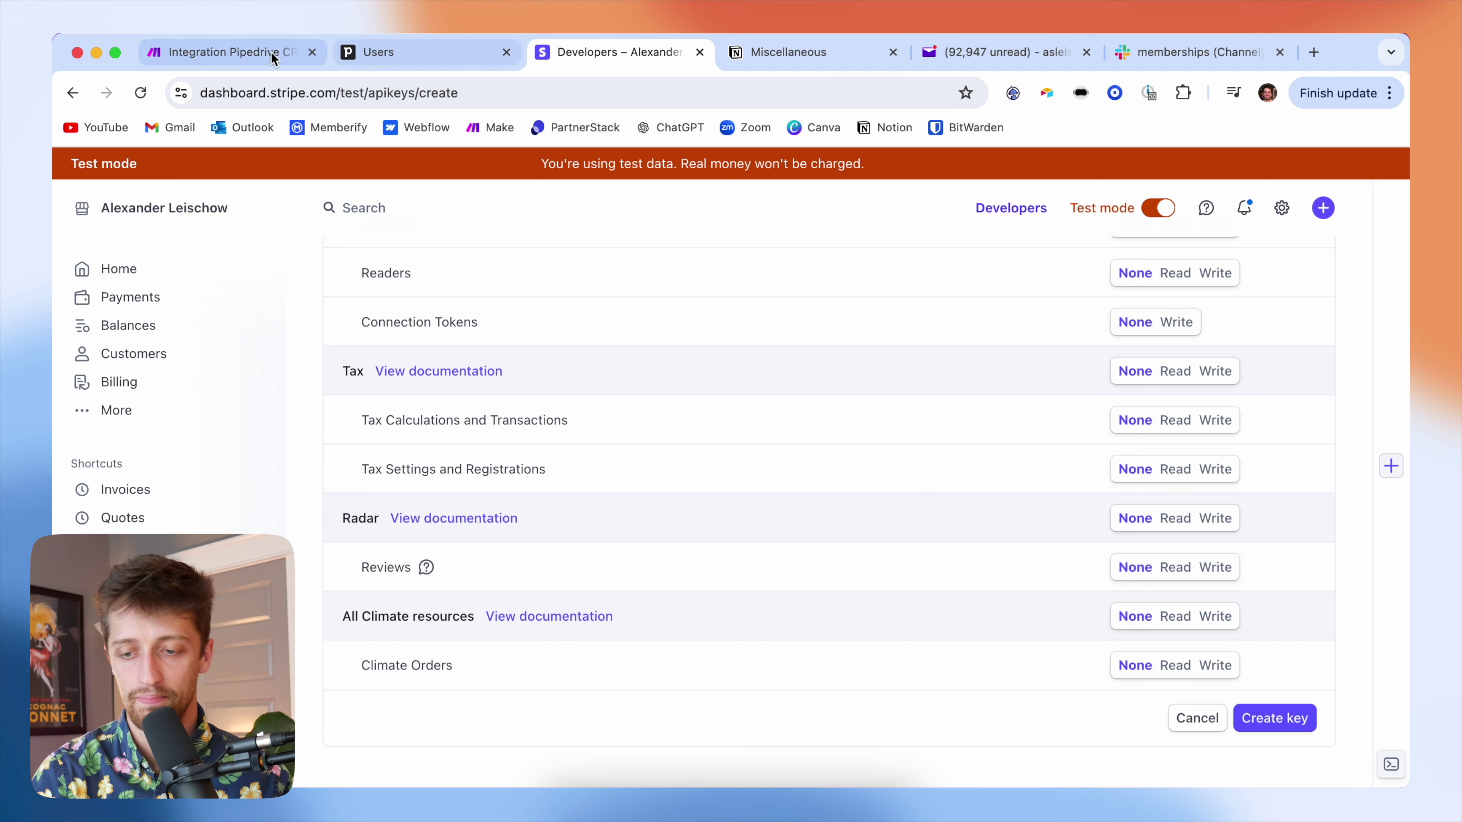
# - Back in Make, map Get a Person's Email[] Value into the customer's Email field
pyautogui.click(230, 52)
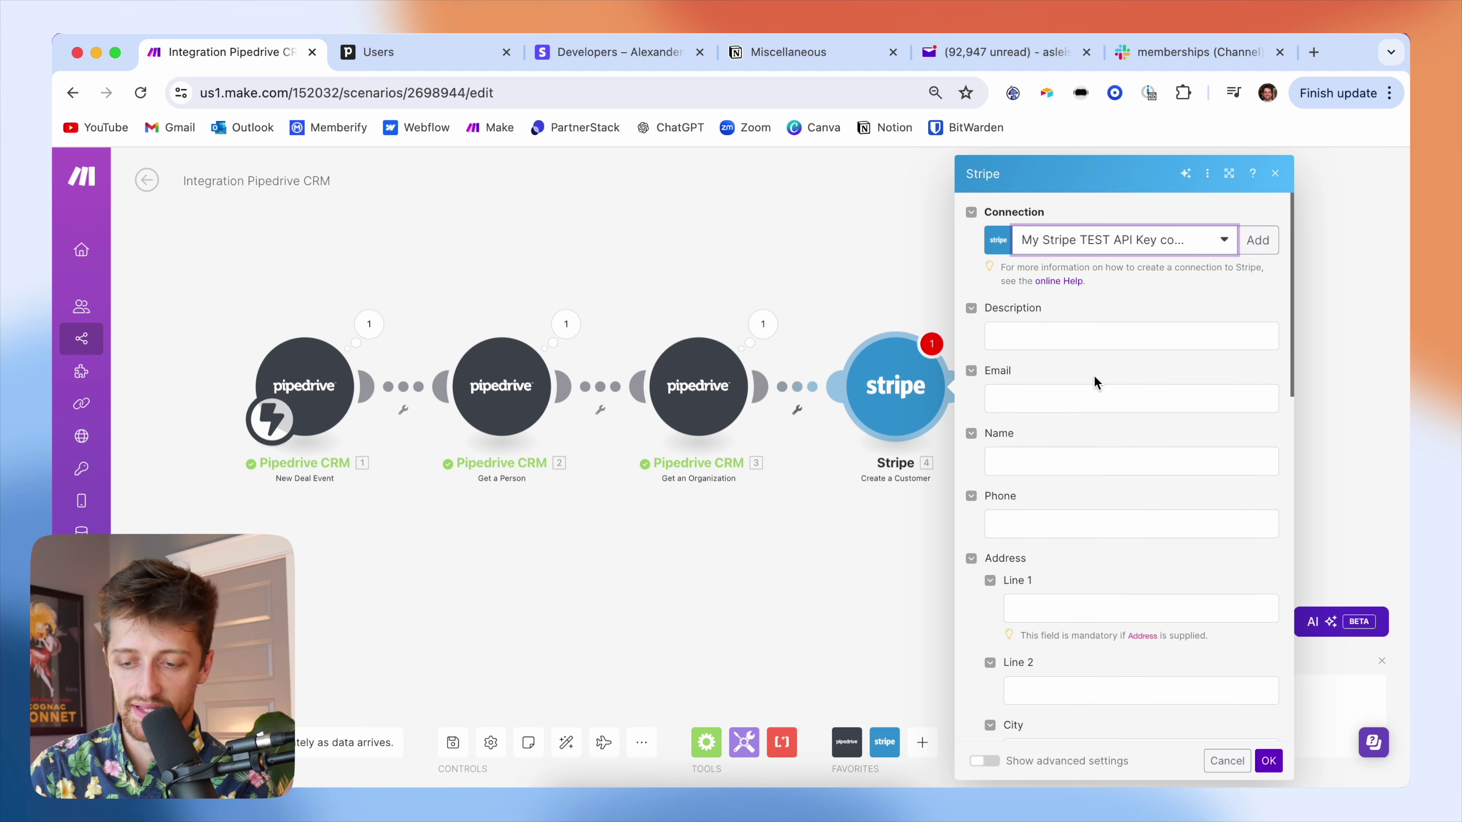
pyautogui.click(1052, 394)
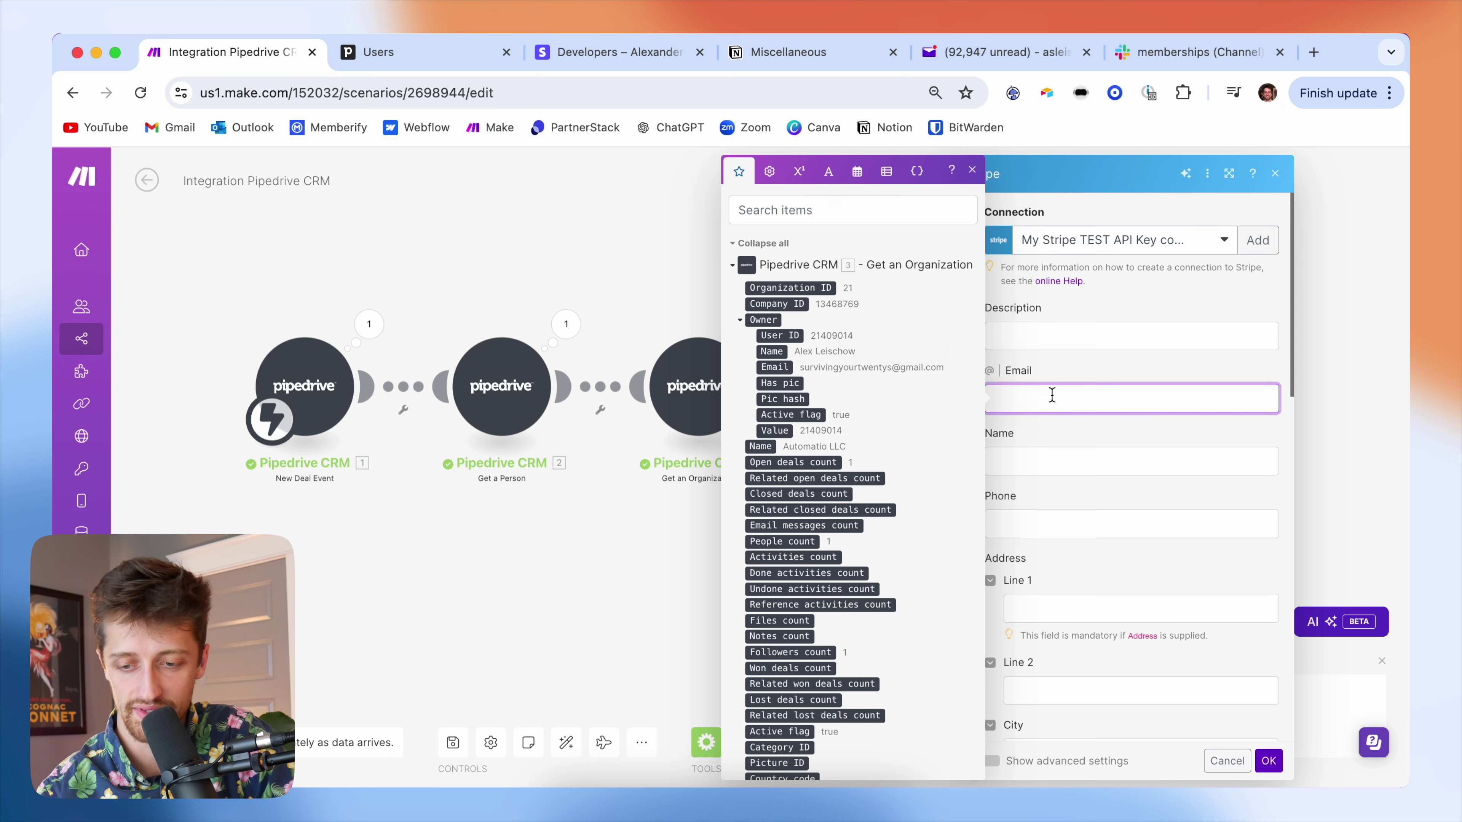
pyautogui.scroll(-5, 863, 477)
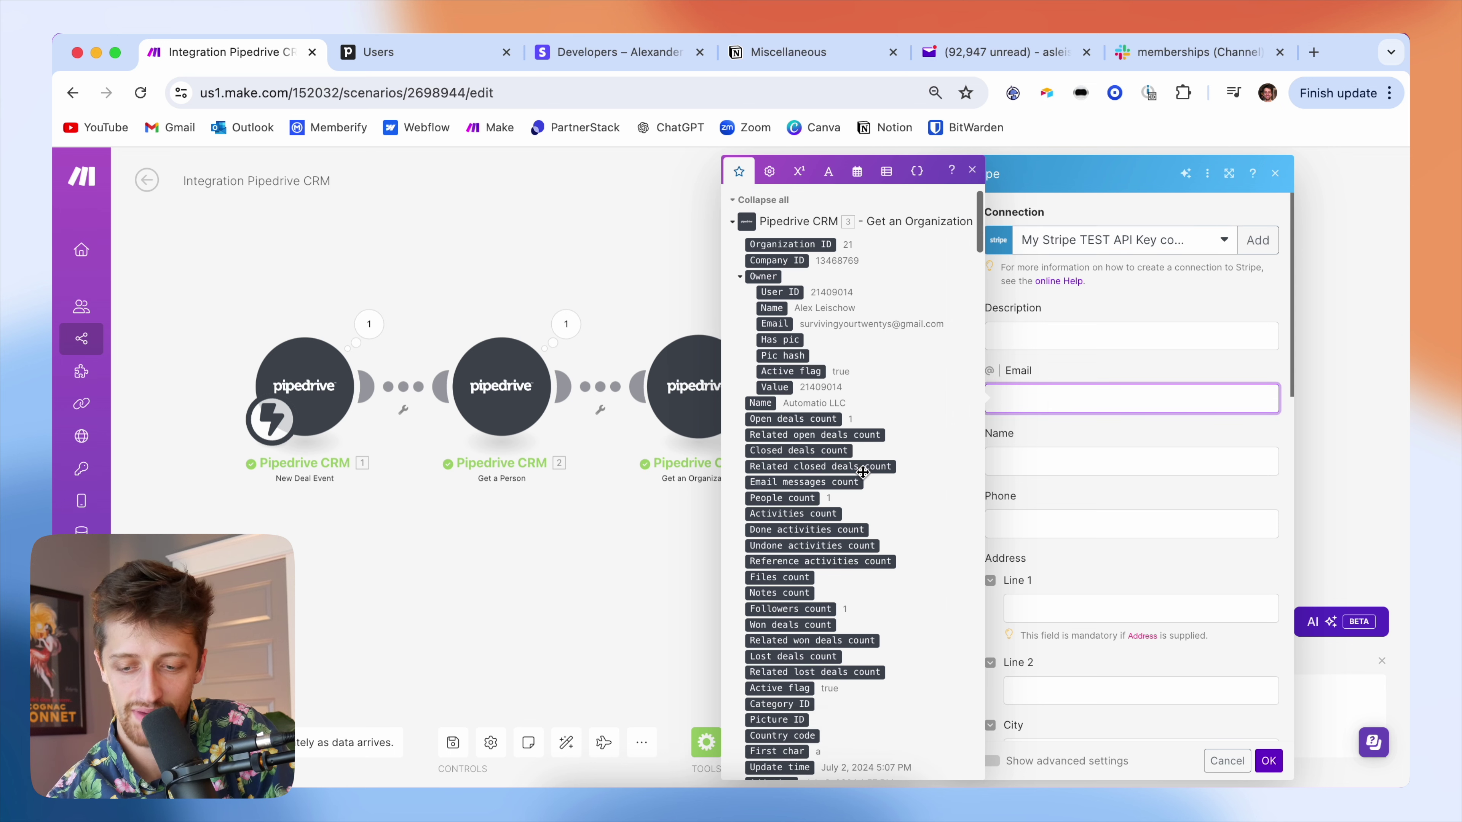
pyautogui.scroll(-6, 862, 478)
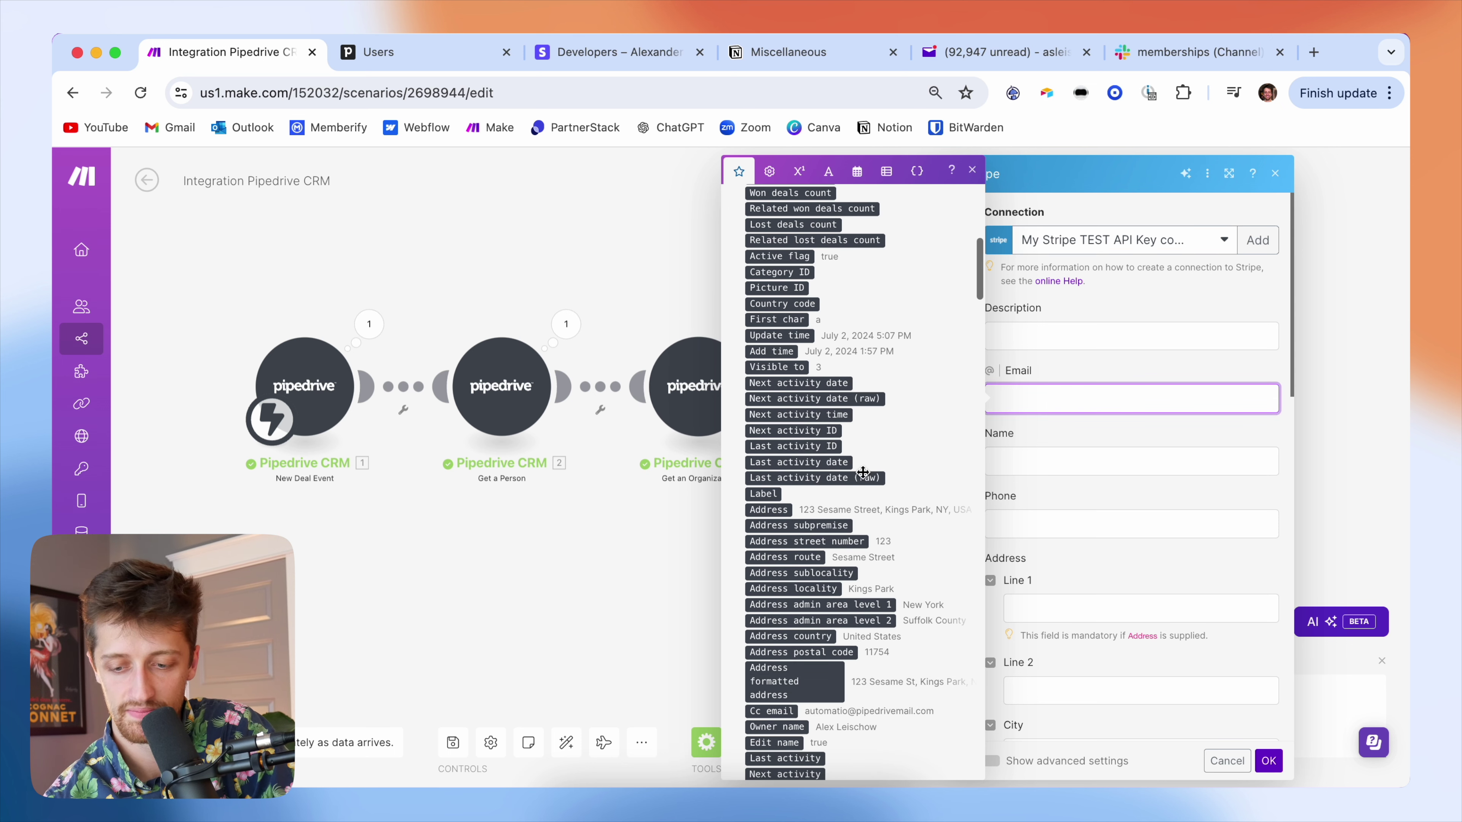
pyautogui.scroll(-5, 838, 583)
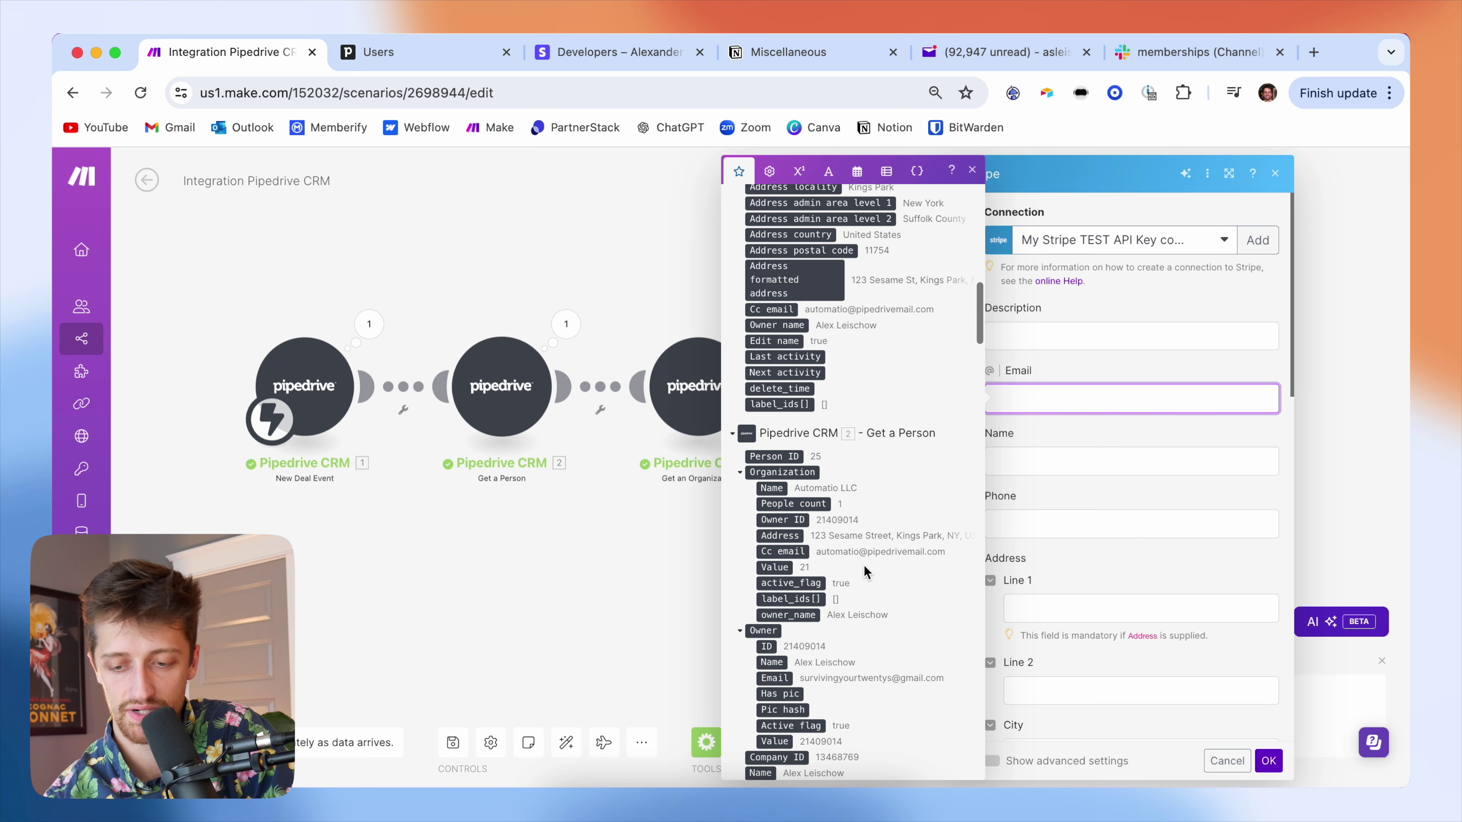
pyautogui.scroll(-3, 863, 478)
pyautogui.scroll(-2, 863, 455)
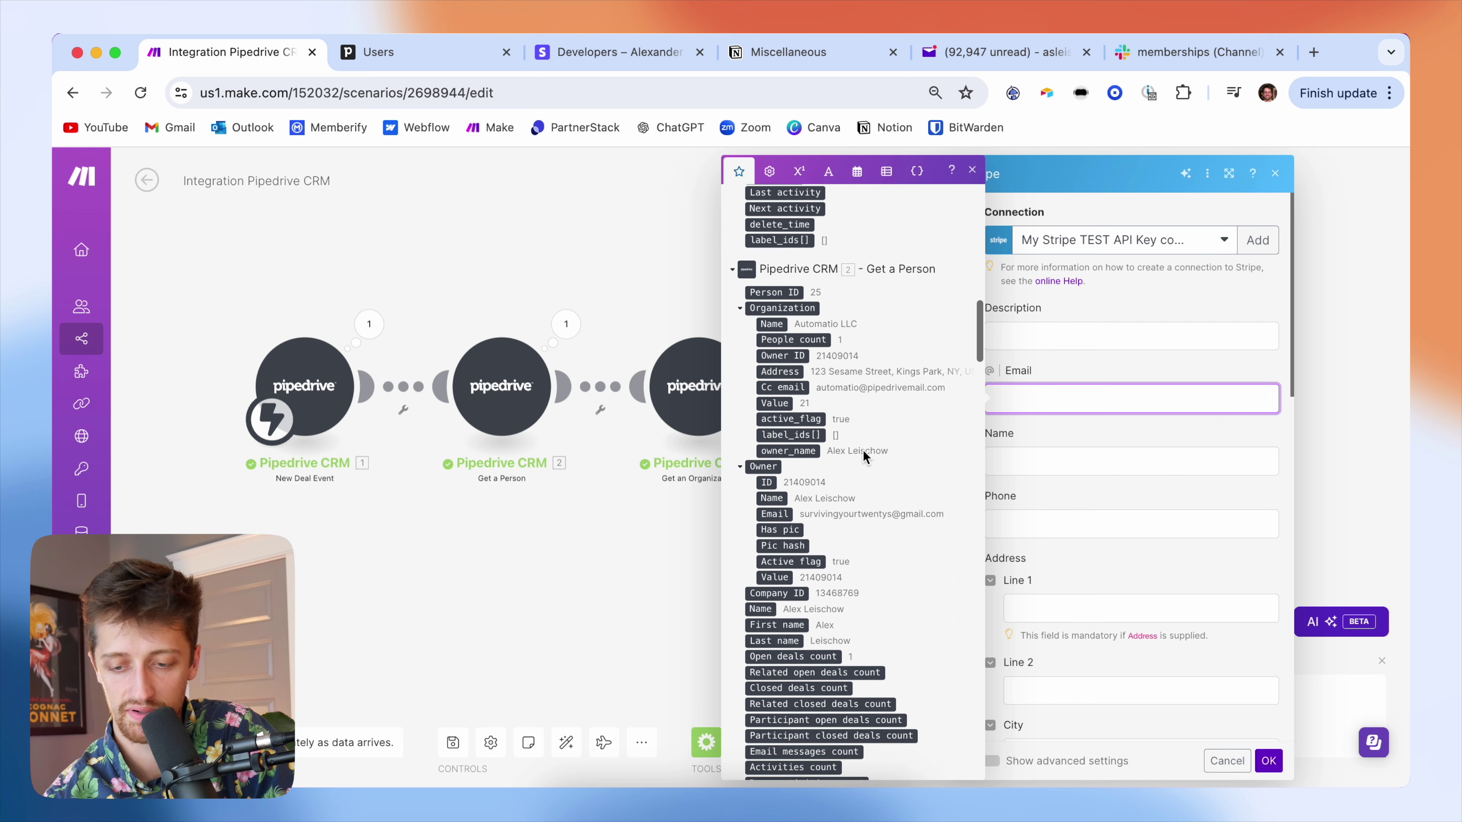
pyautogui.scroll(-6, 842, 463)
pyautogui.click(741, 569)
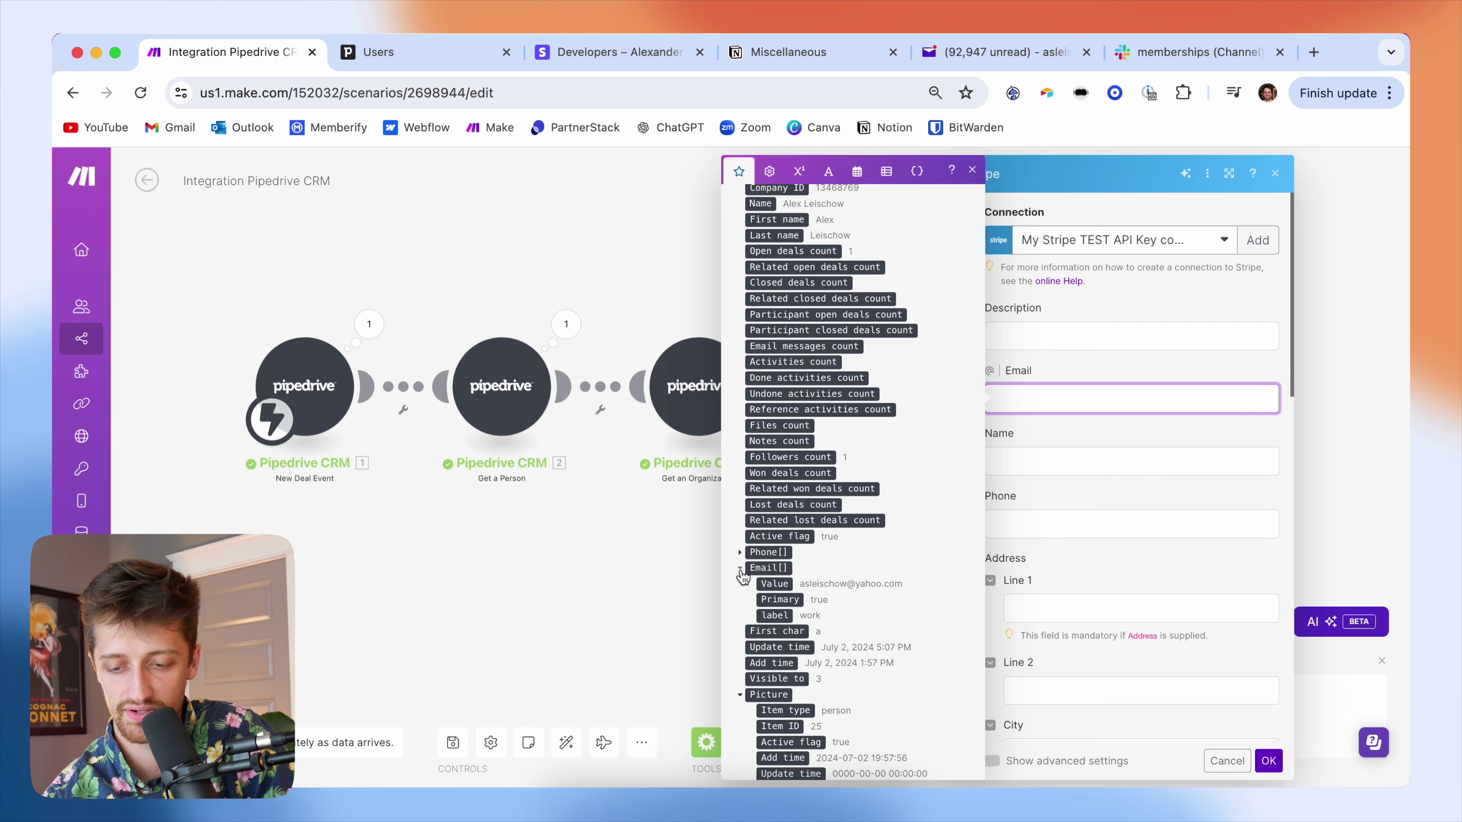
pyautogui.click(783, 584)
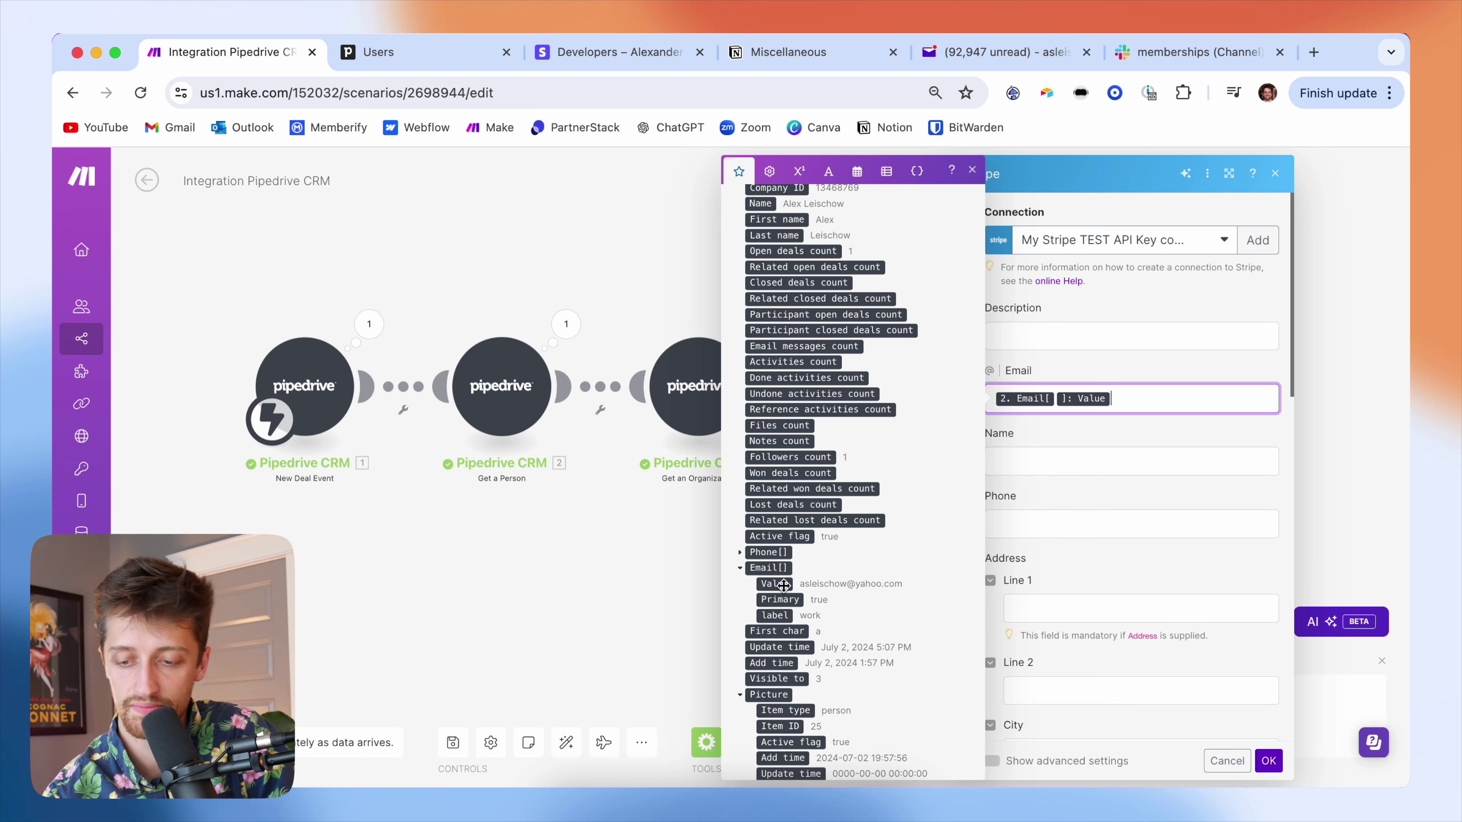
# - Map the person's 2. Name into the customer's Name field
pyautogui.press('Tab')
pyautogui.scroll(-5, 765, 550)
pyautogui.scroll(-10, 765, 550)
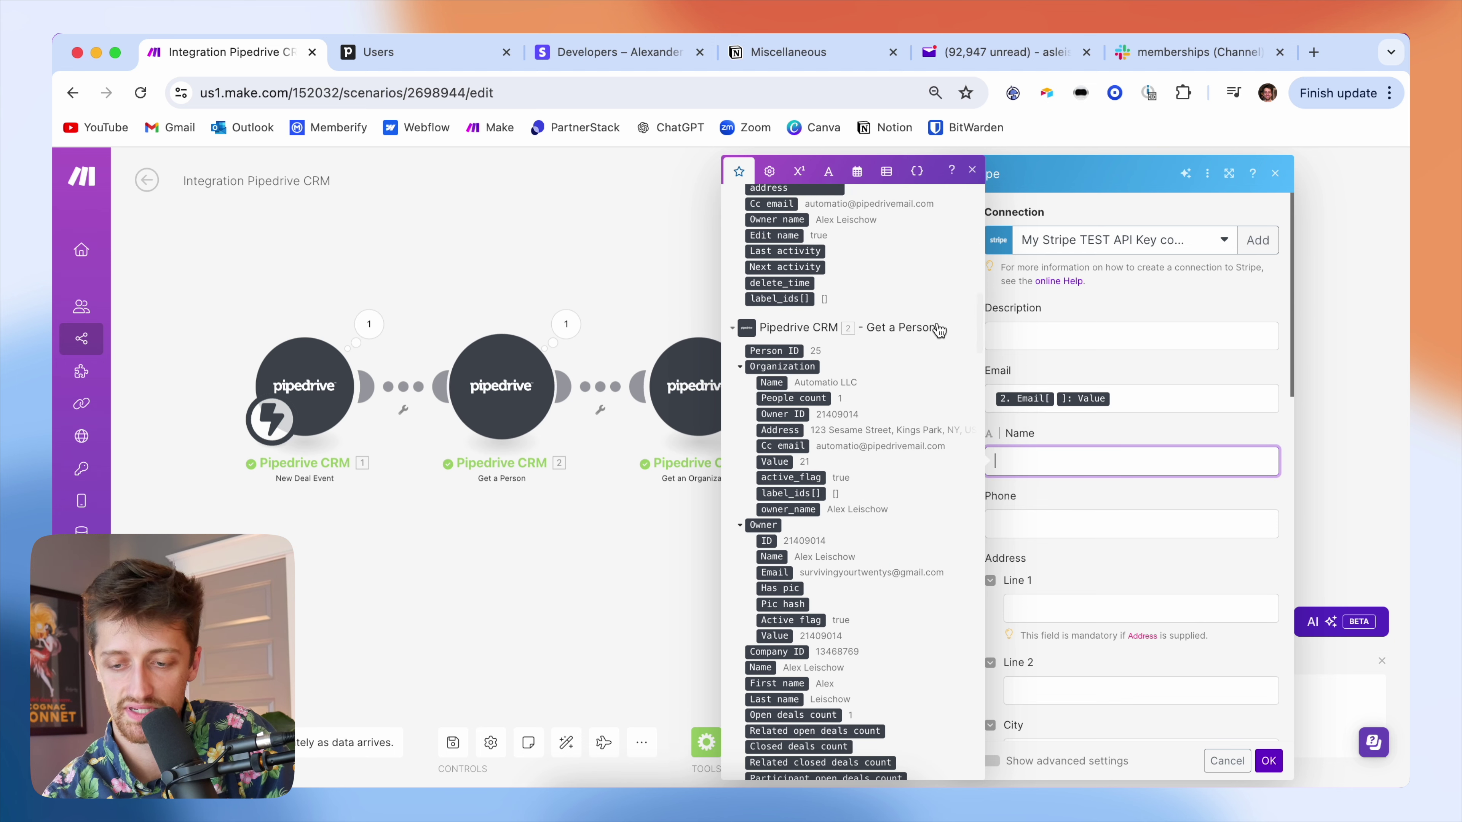
pyautogui.click(881, 331)
pyautogui.click(800, 332)
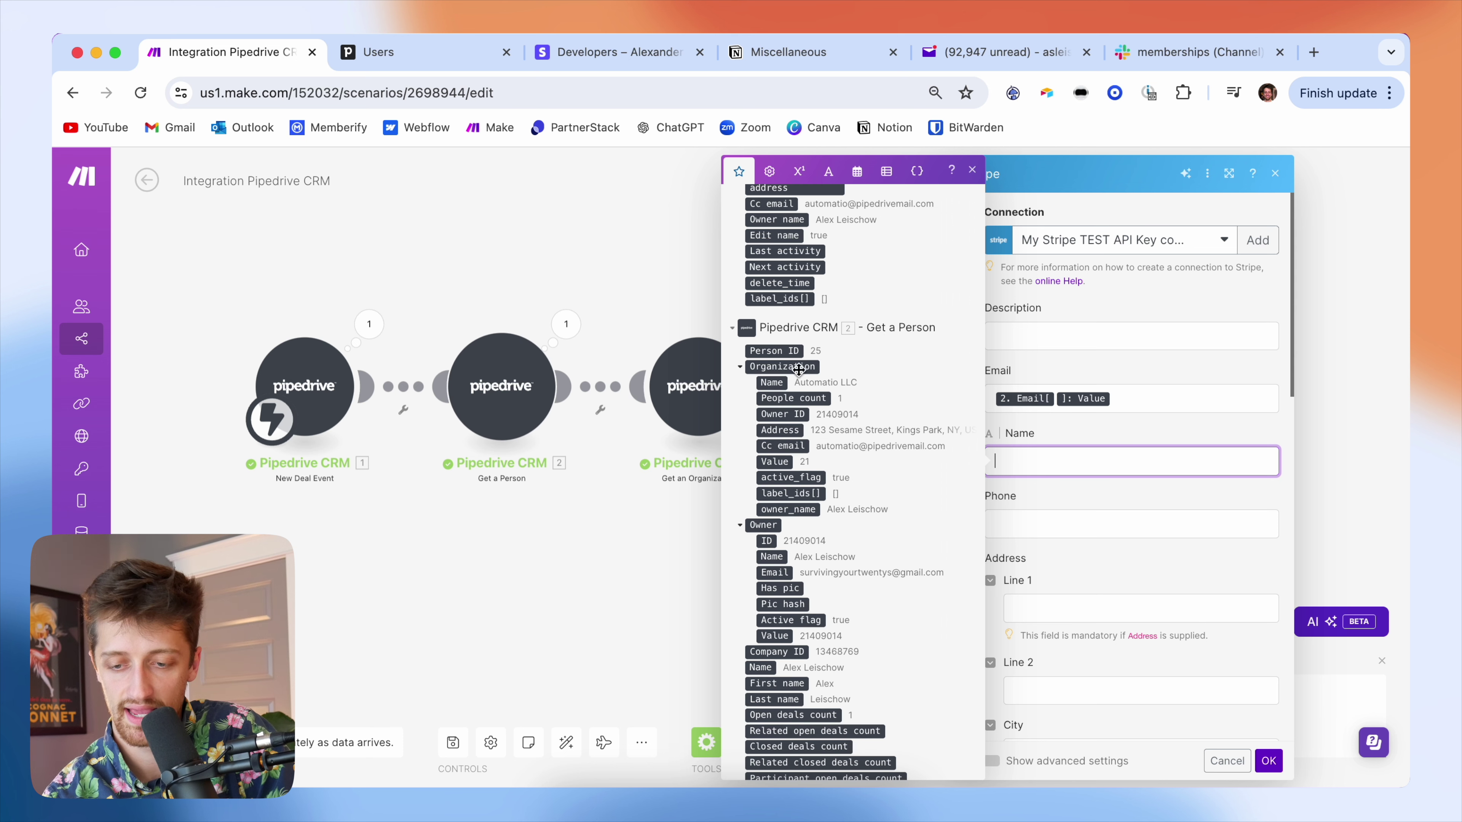
pyautogui.scroll(-3, 797, 534)
pyautogui.scroll(-4, 796, 504)
pyautogui.click(766, 489)
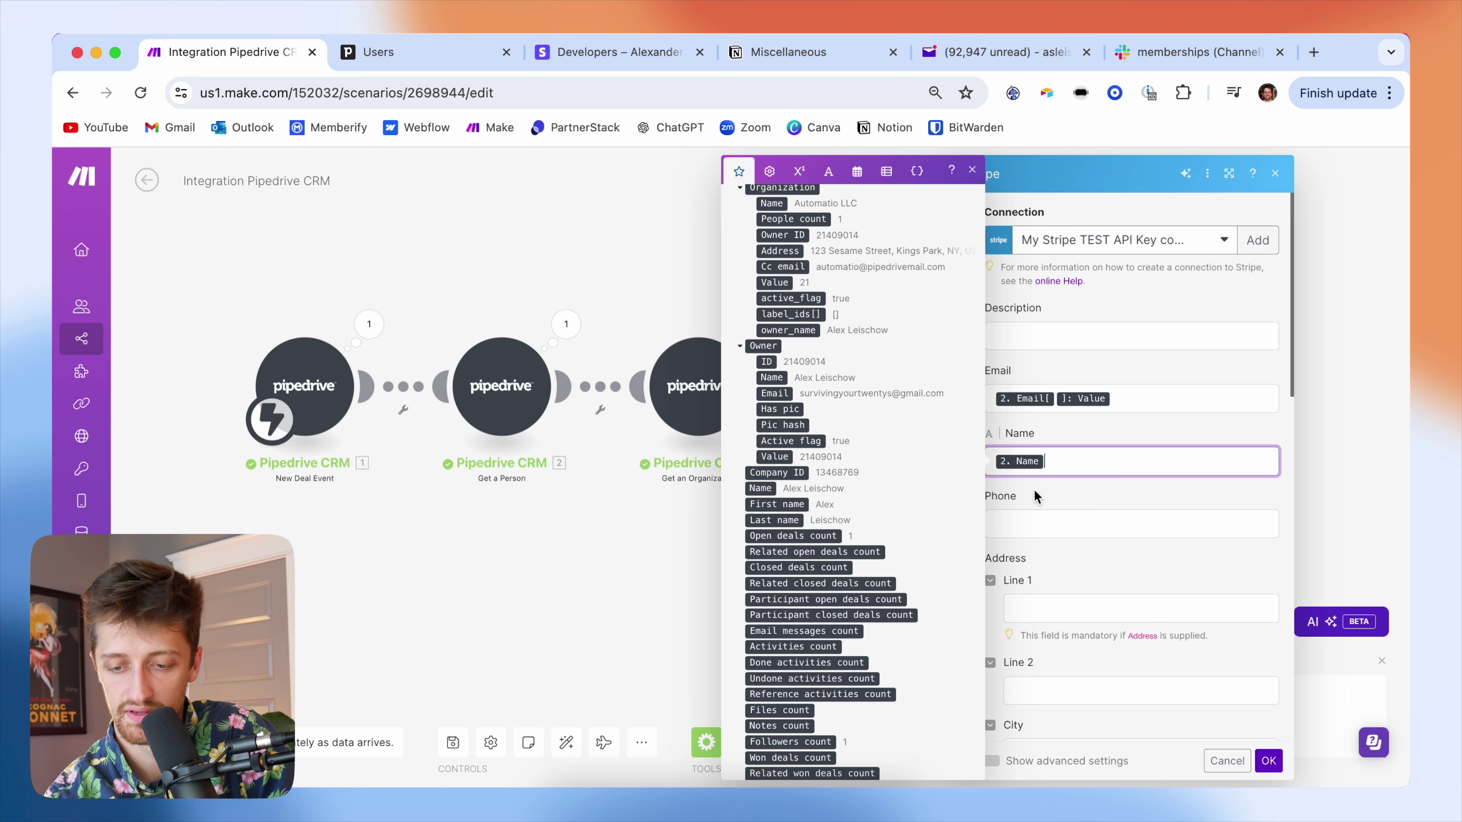
pyautogui.click(1068, 494)
pyautogui.scroll(-3, 1046, 598)
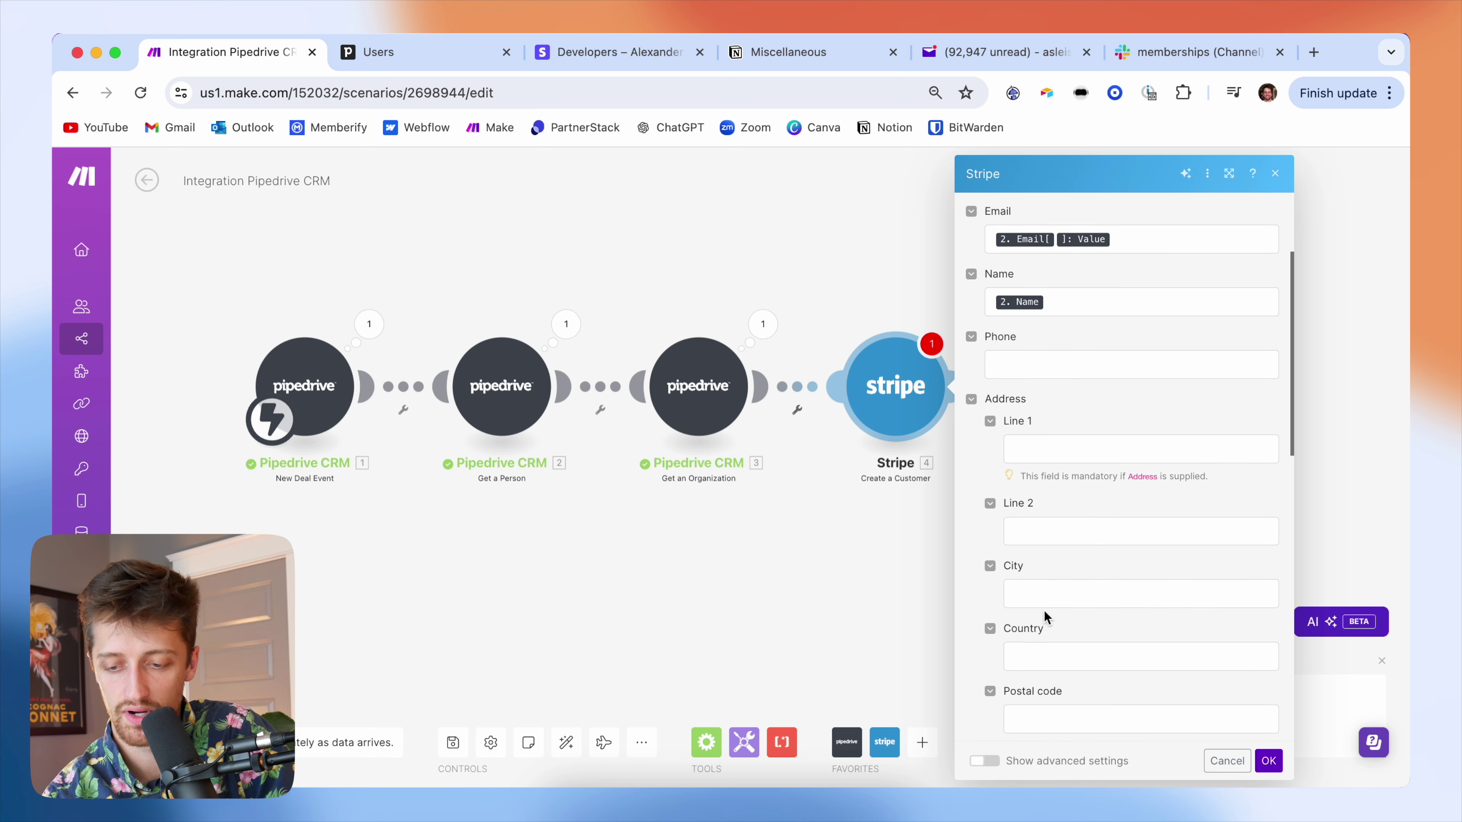
# - Fill address Line 1 with the organization's Address street number followed by the route
pyautogui.click(1064, 453)
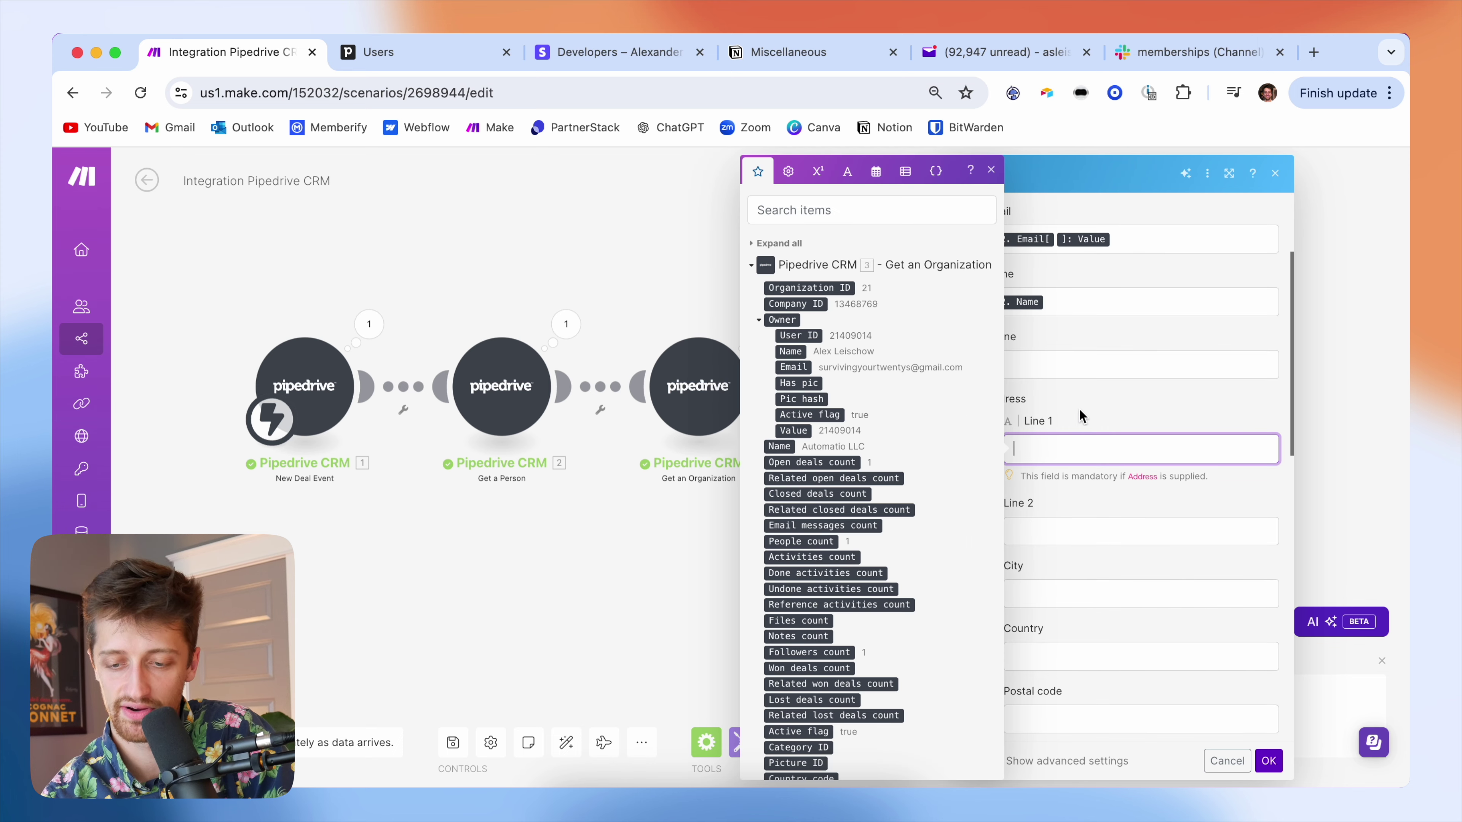
pyautogui.click(994, 170)
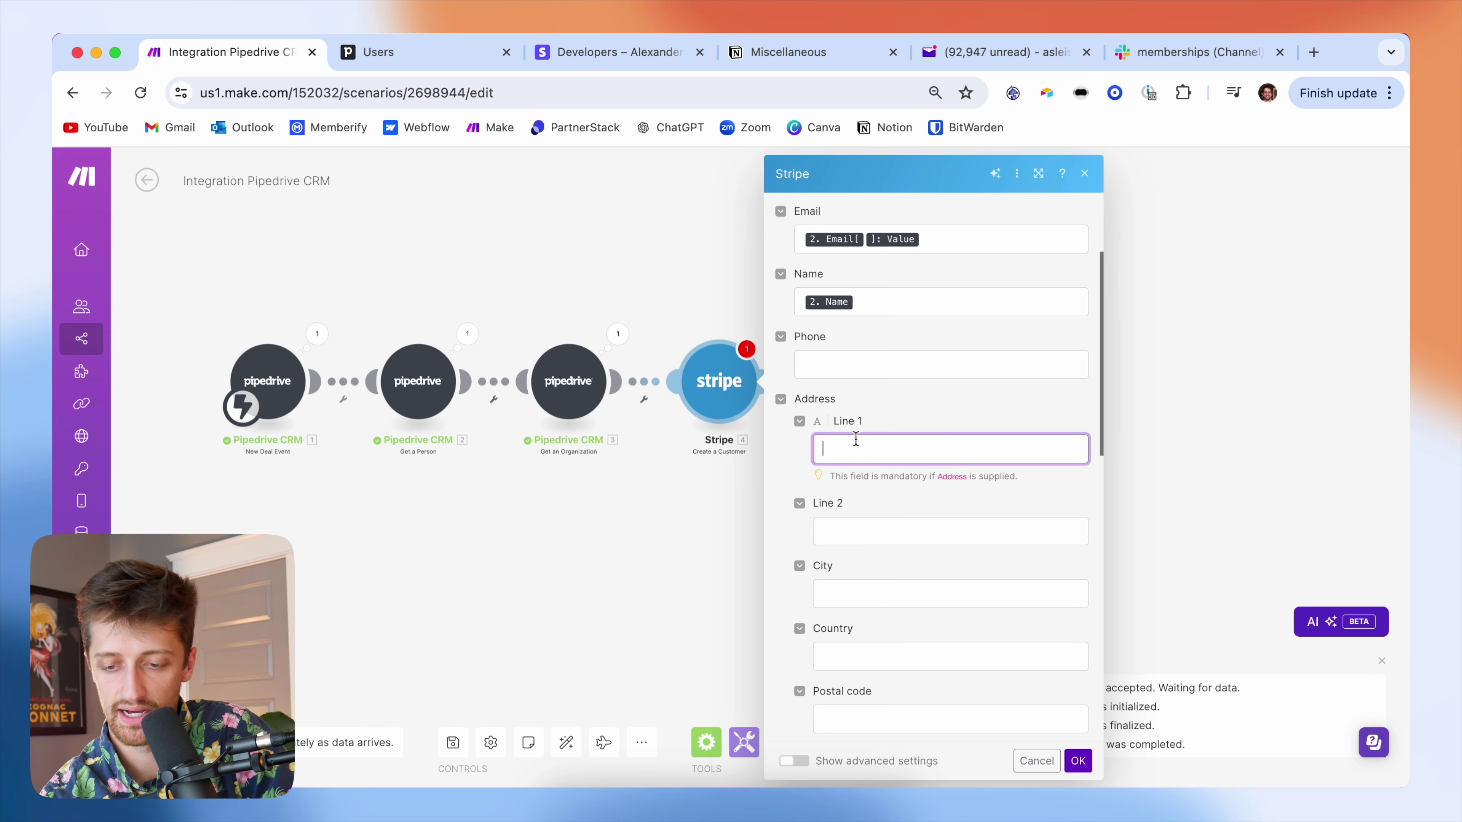
pyautogui.click(856, 444)
pyautogui.scroll(-10, 1163, 556)
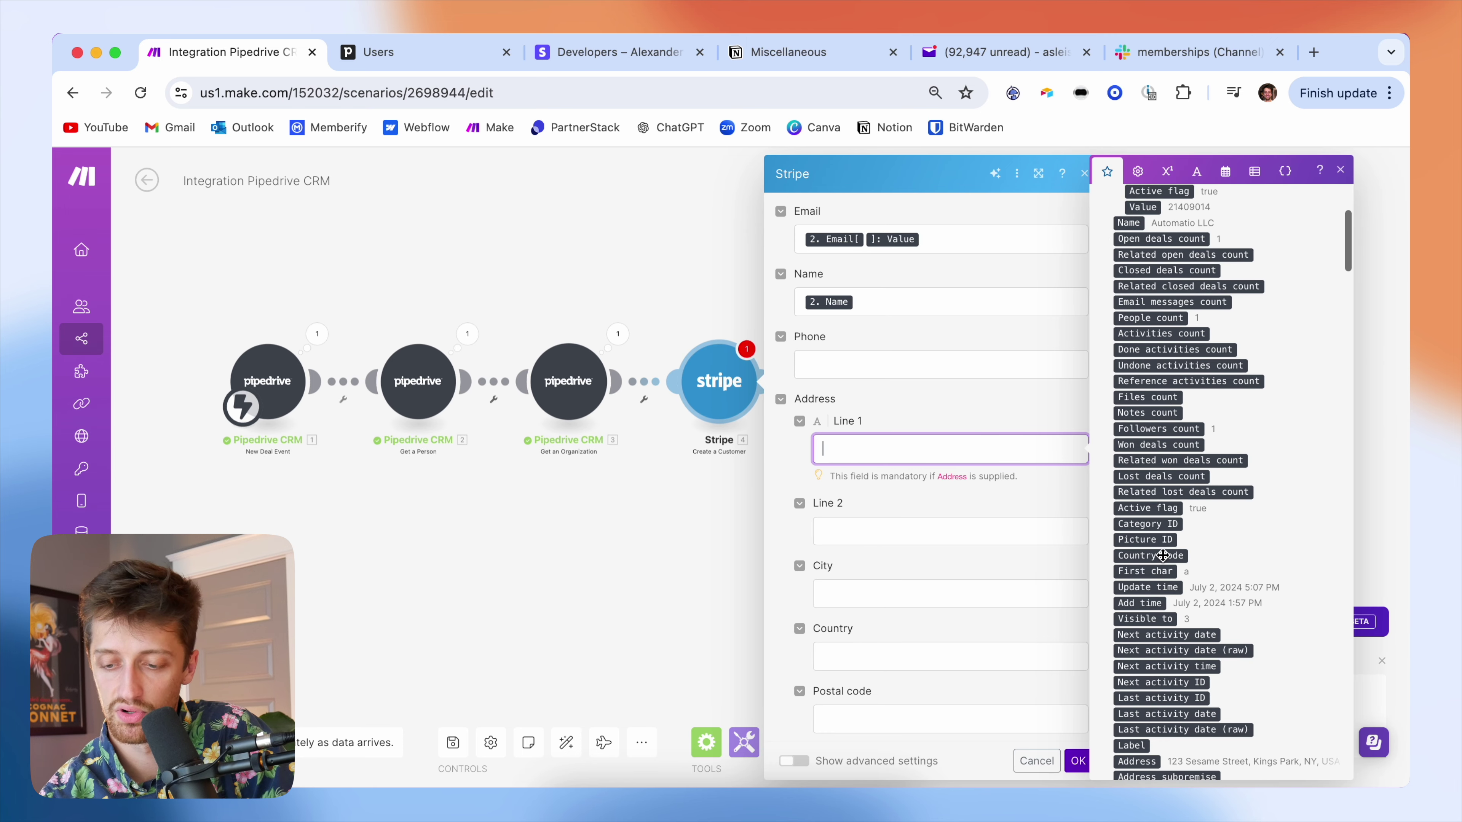
pyautogui.scroll(15, 1163, 540)
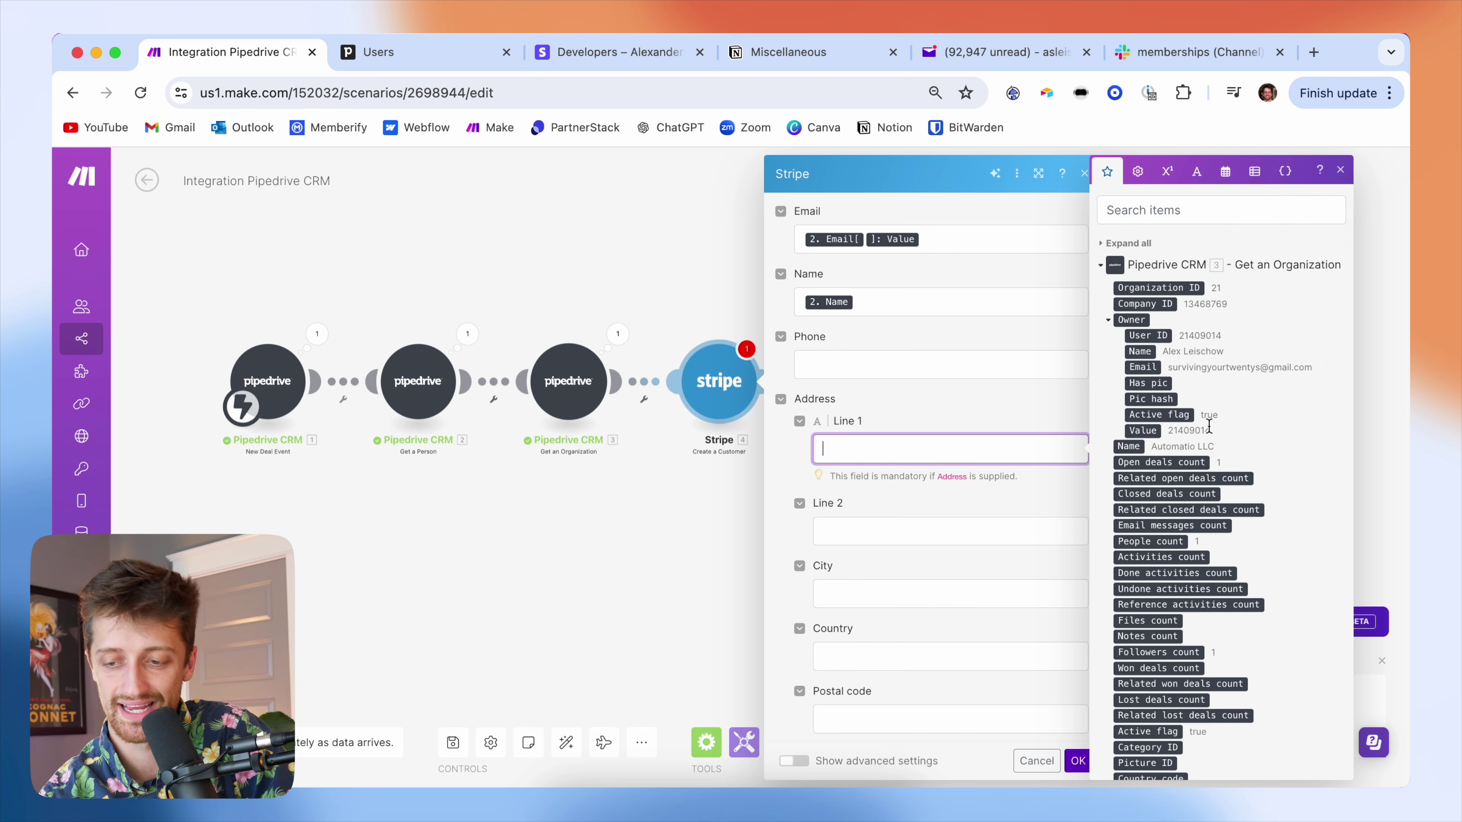
pyautogui.scroll(-10, 1200, 497)
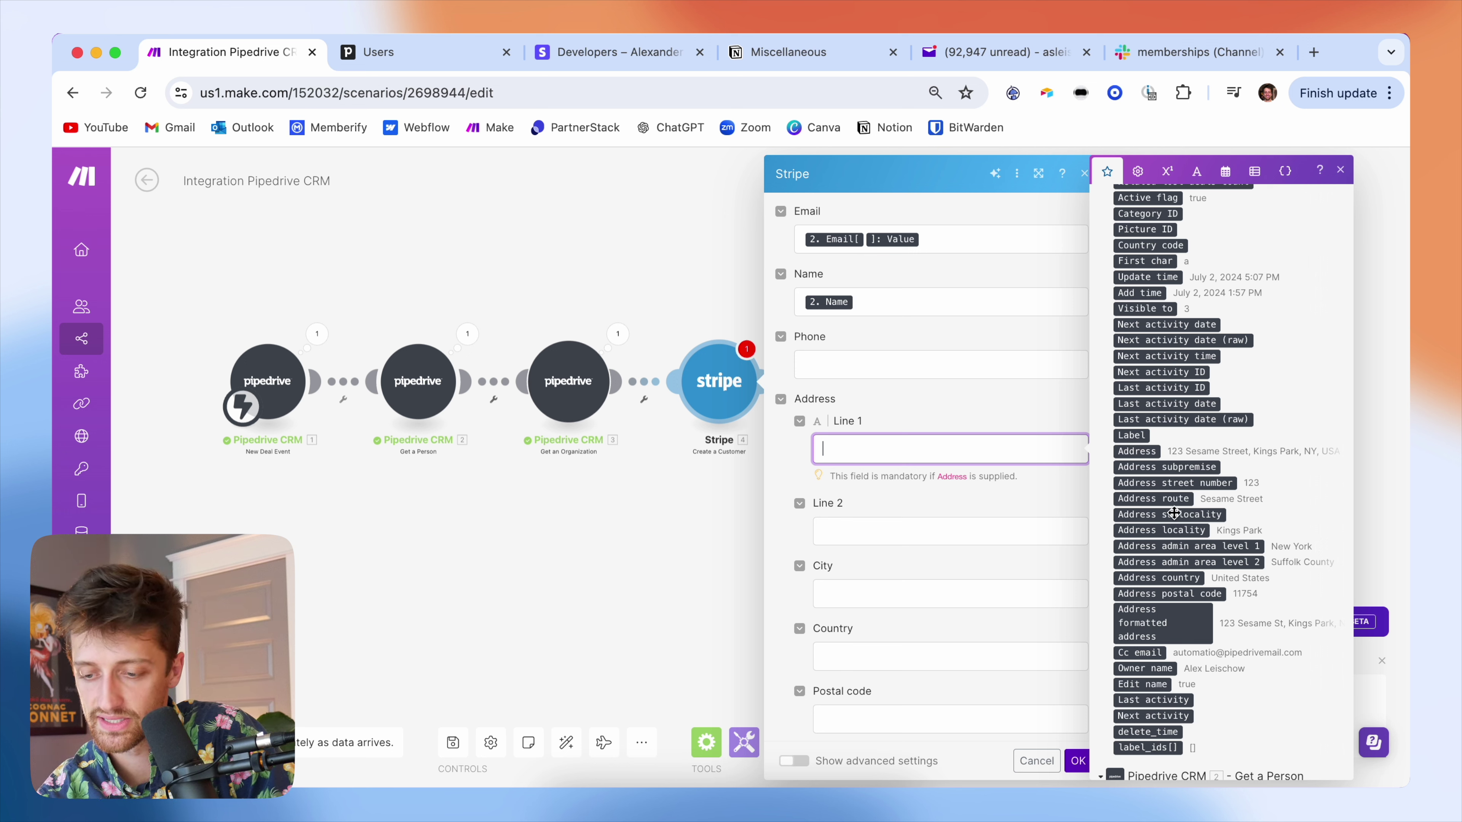
pyautogui.moveTo(1179, 489); pyautogui.dragTo(950, 449)
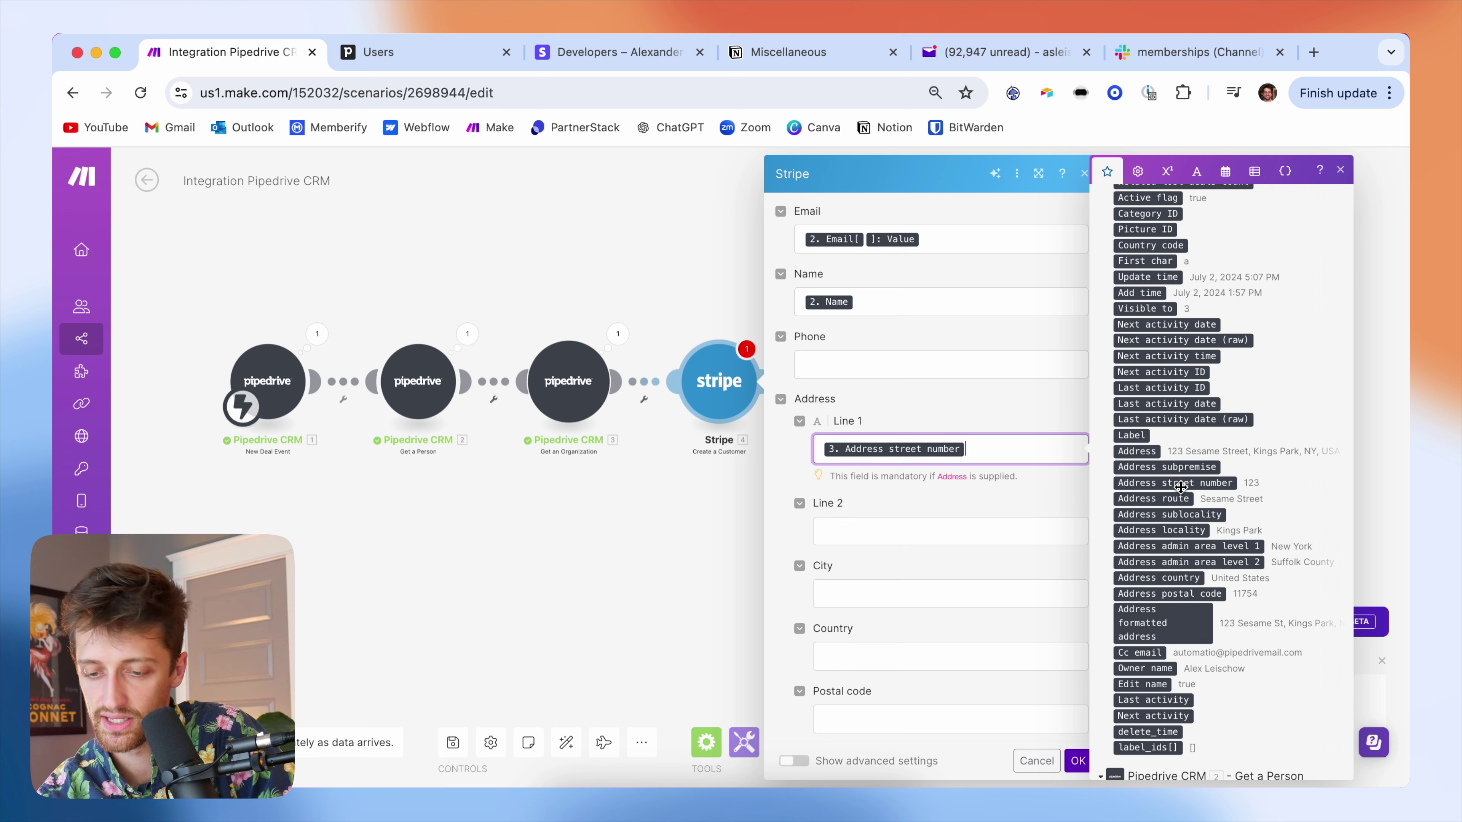
pyautogui.click(1173, 499)
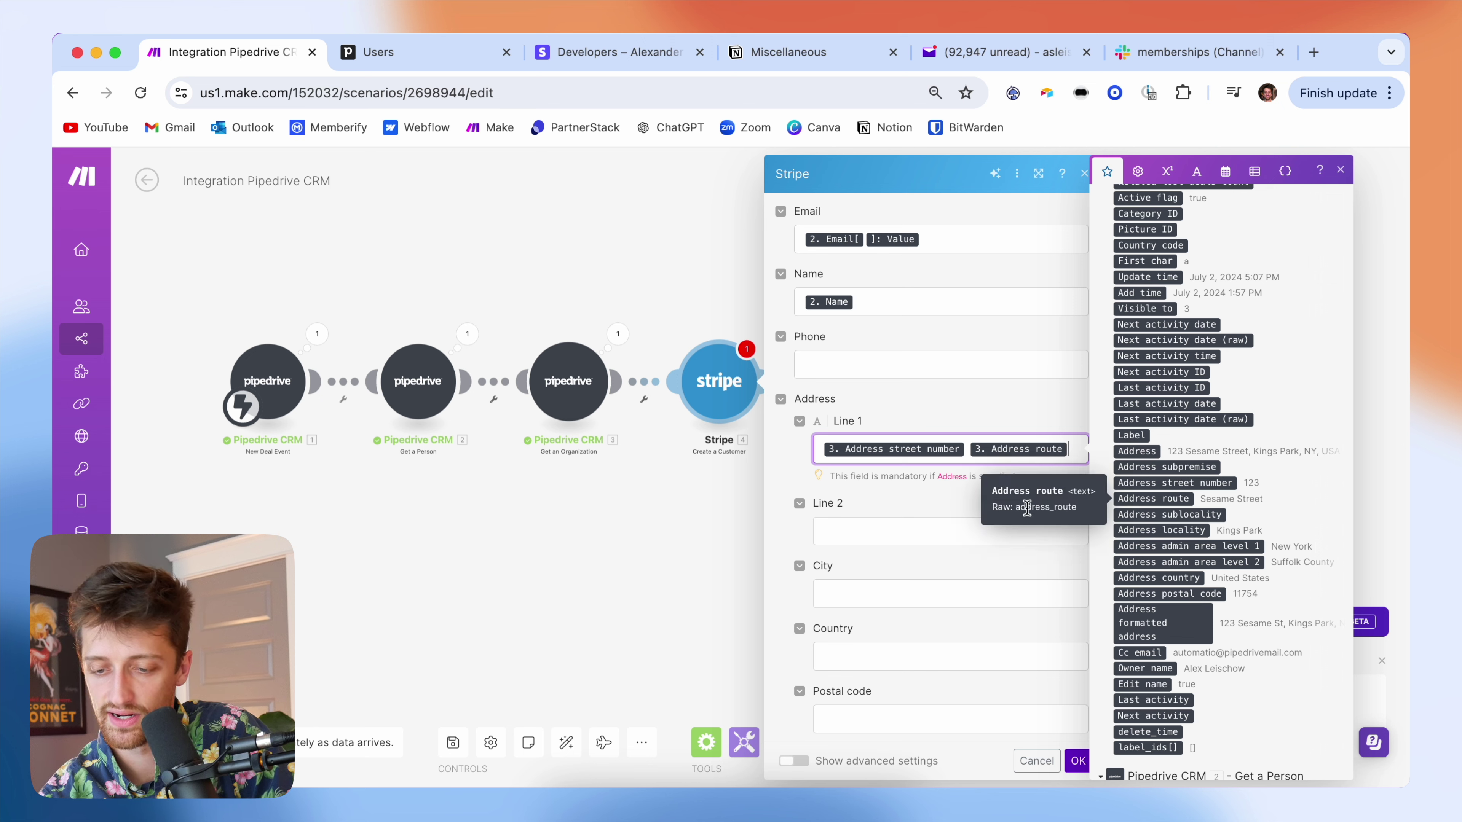
# - Map the organization's Address locality, country and postal code into City, Country and Postal code
pyautogui.click(901, 589)
pyautogui.scroll(-5, 1188, 530)
pyautogui.scroll(-8, 1188, 531)
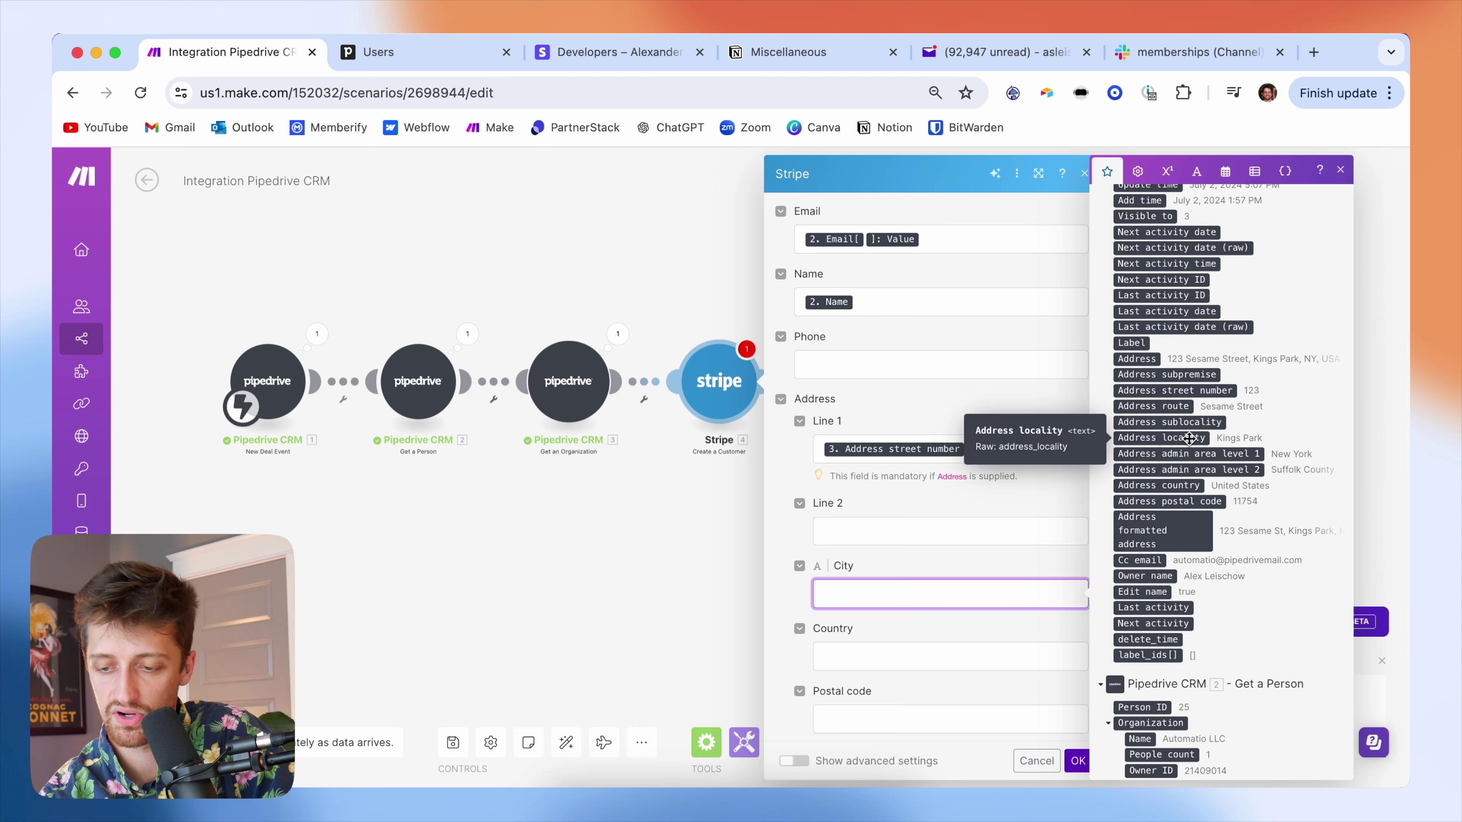
pyautogui.click(1189, 438)
pyautogui.click(895, 653)
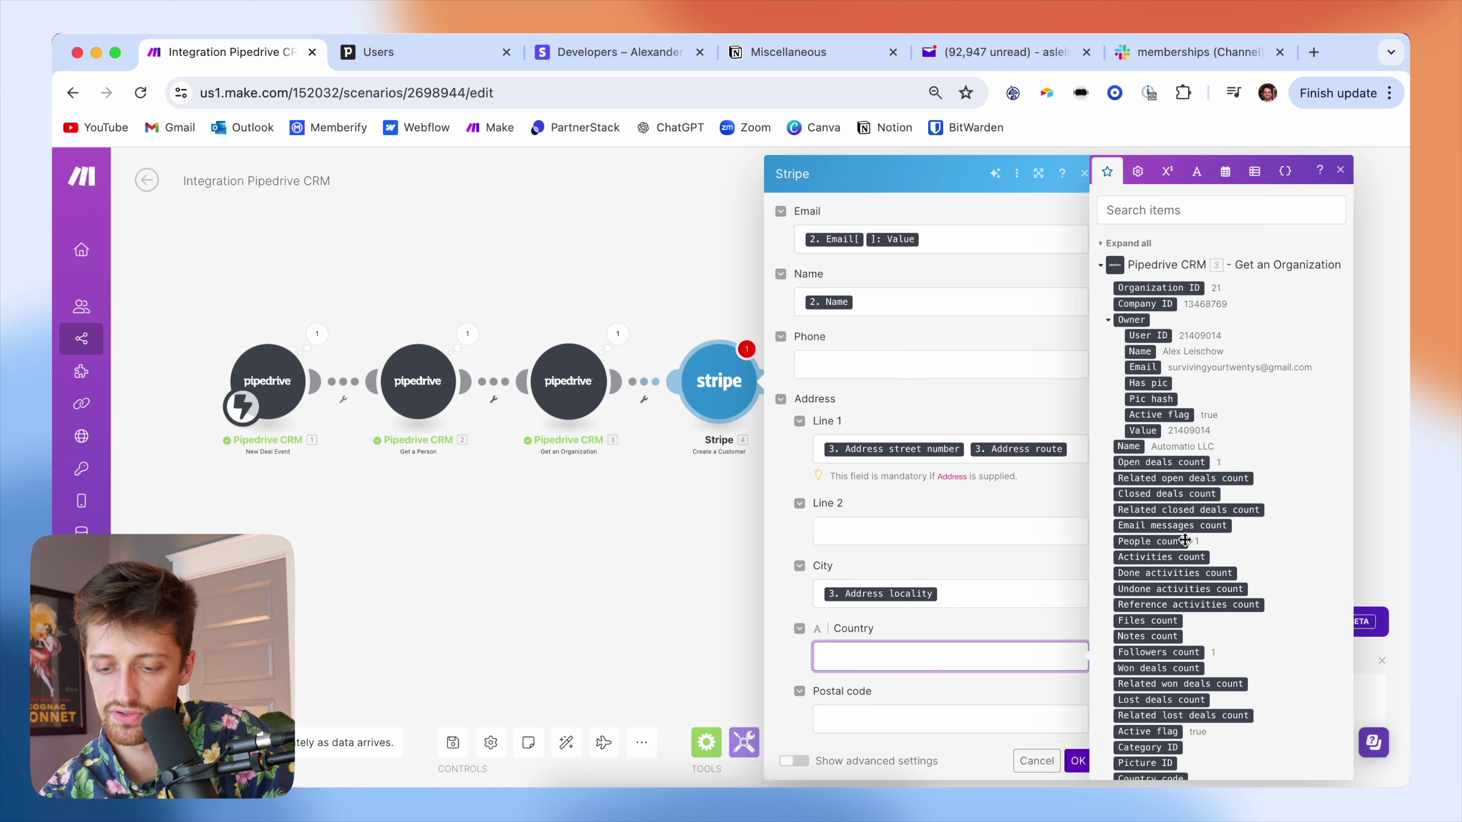
pyautogui.scroll(-1, 1186, 539)
pyautogui.scroll(-10, 1185, 539)
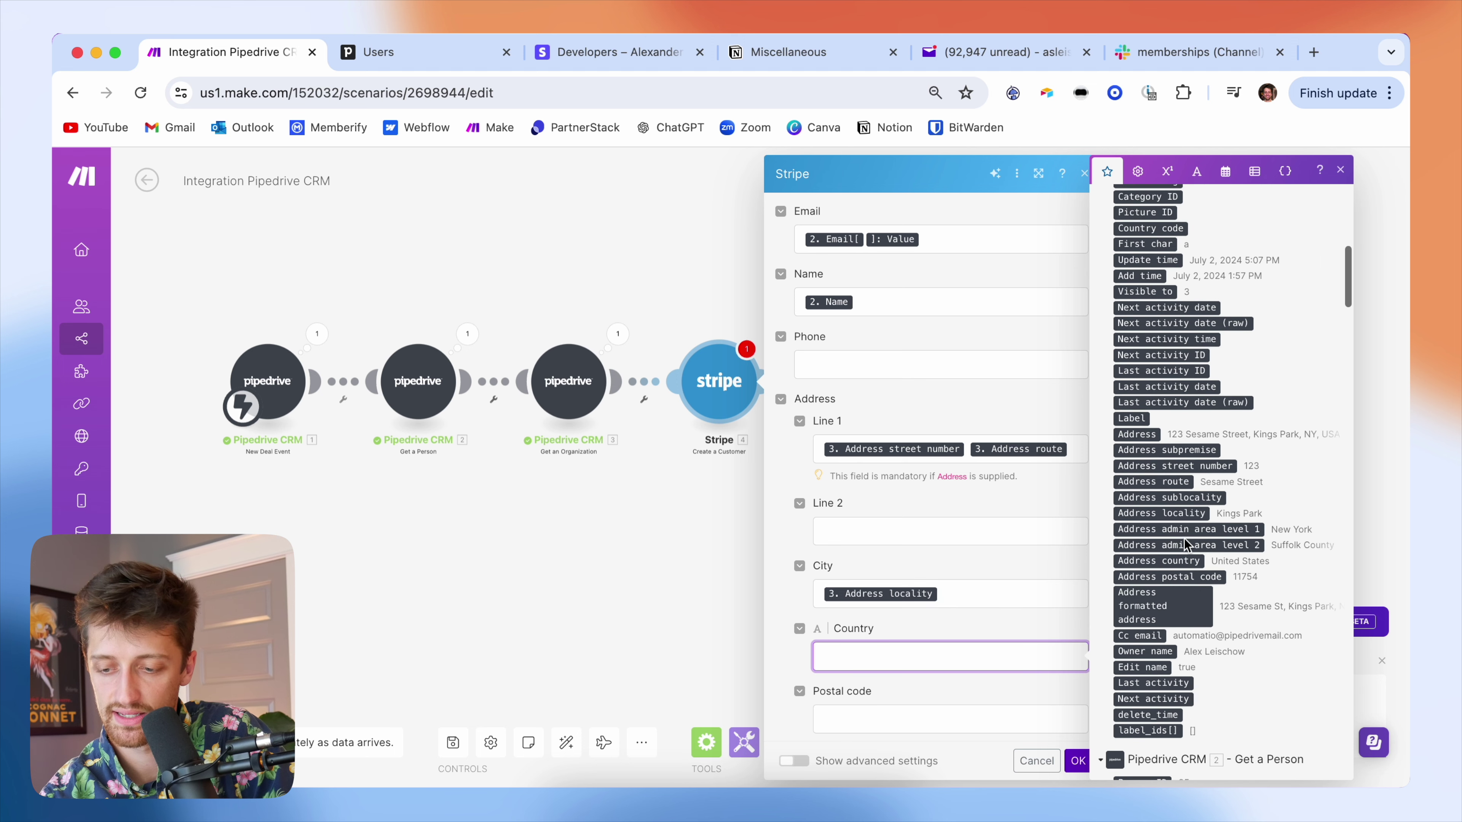
pyautogui.click(1183, 545)
pyautogui.click(978, 717)
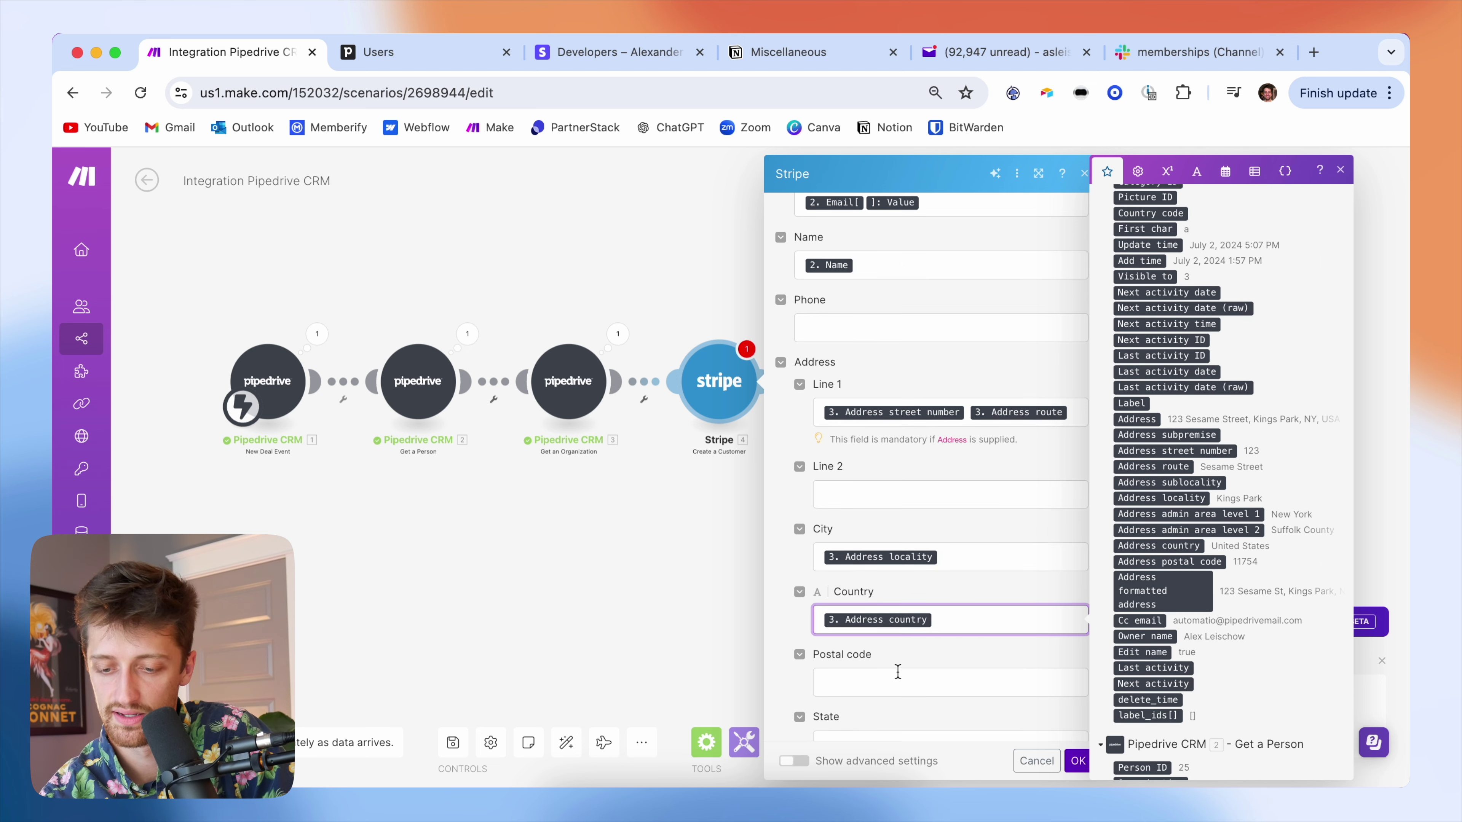
pyautogui.scroll(-10, 1169, 565)
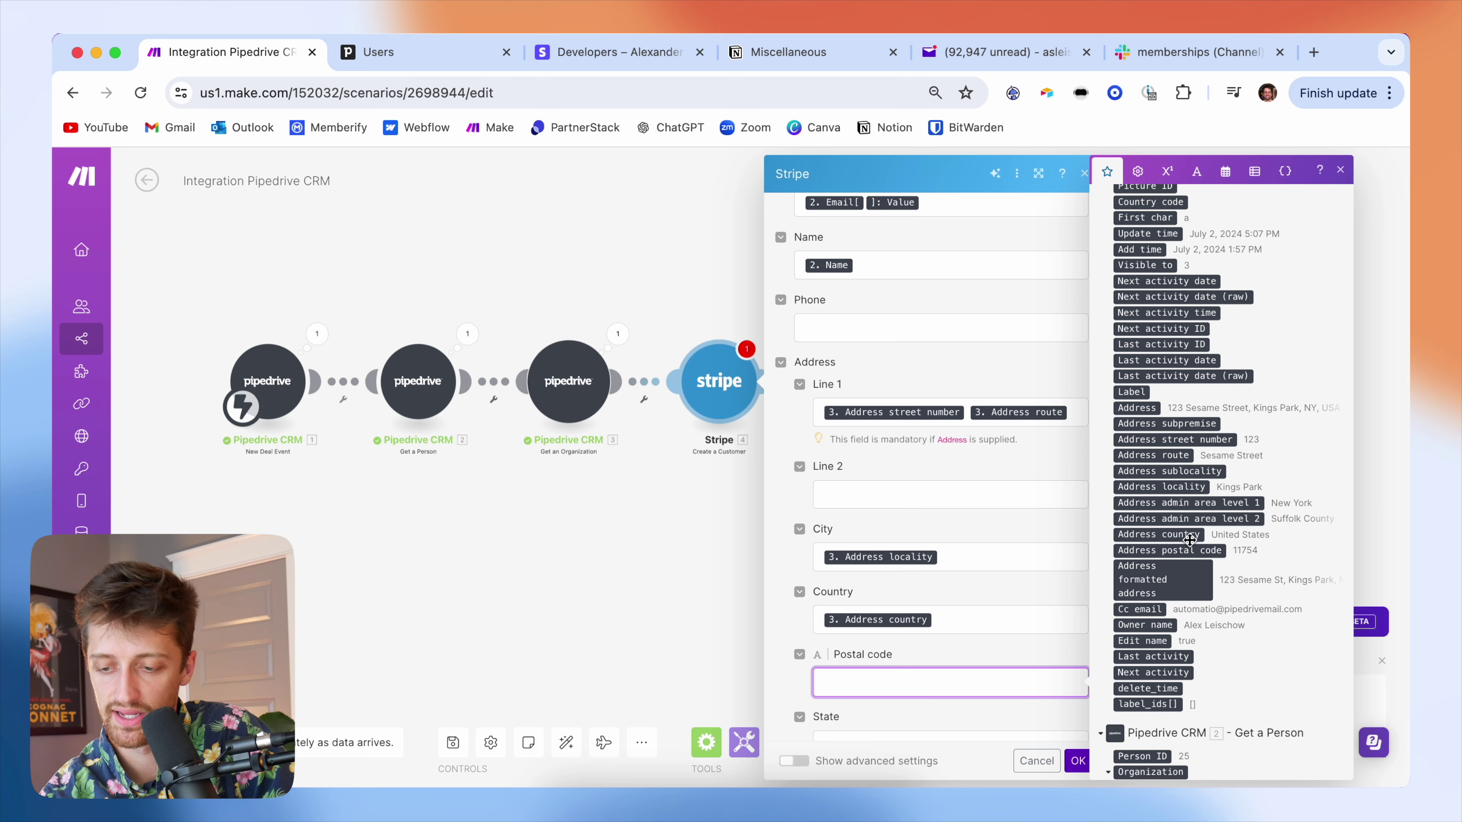
pyautogui.click(1190, 550)
pyautogui.scroll(-3, 891, 597)
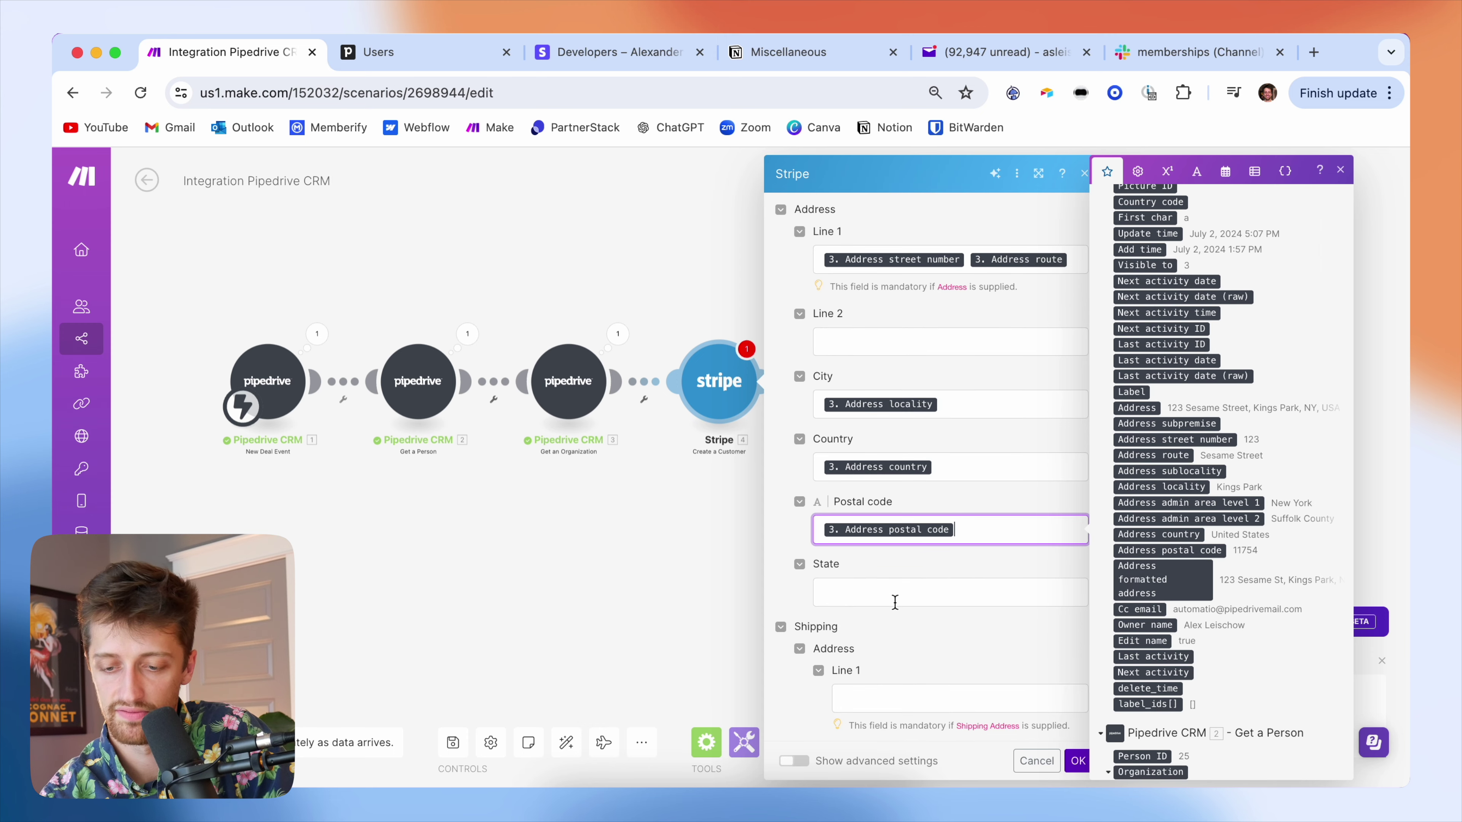
# - Map Address admin area level 1 into State and save the customer module
pyautogui.click(891, 597)
pyautogui.scroll(-10, 1176, 601)
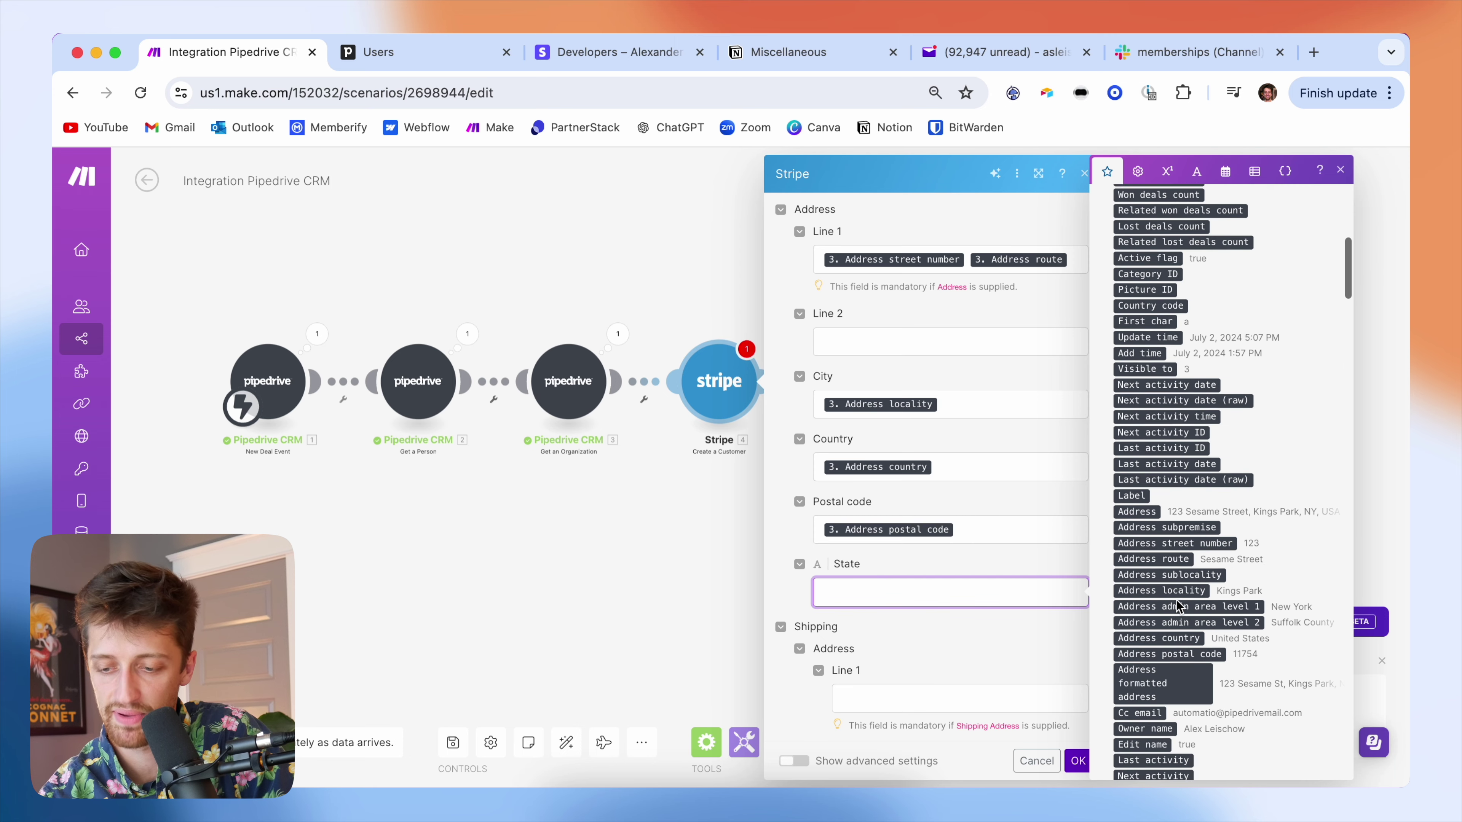
pyautogui.scroll(3, 1177, 576)
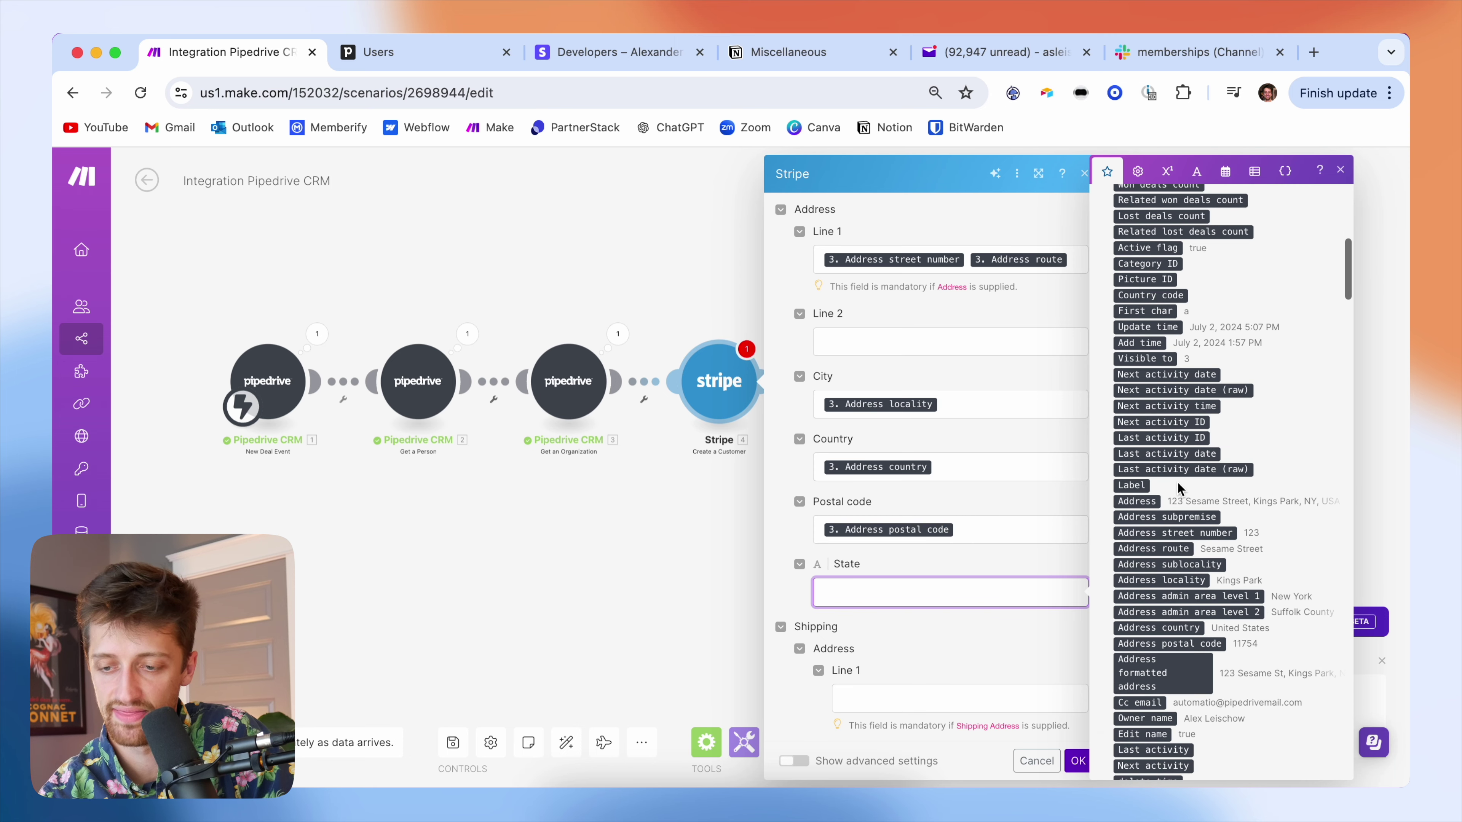
pyautogui.scroll(-1, 1221, 597)
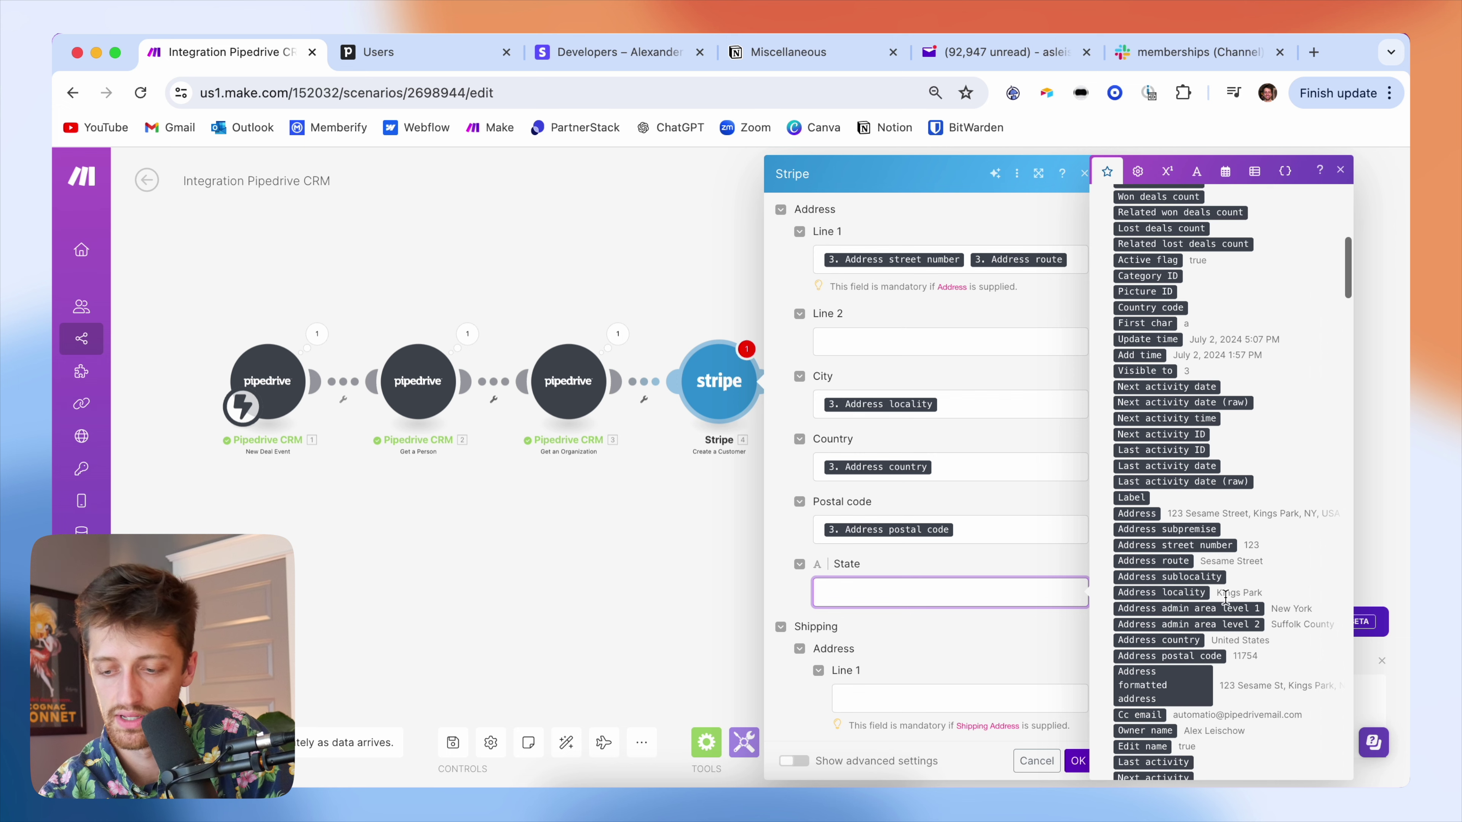
pyautogui.scroll(-1, 1198, 626)
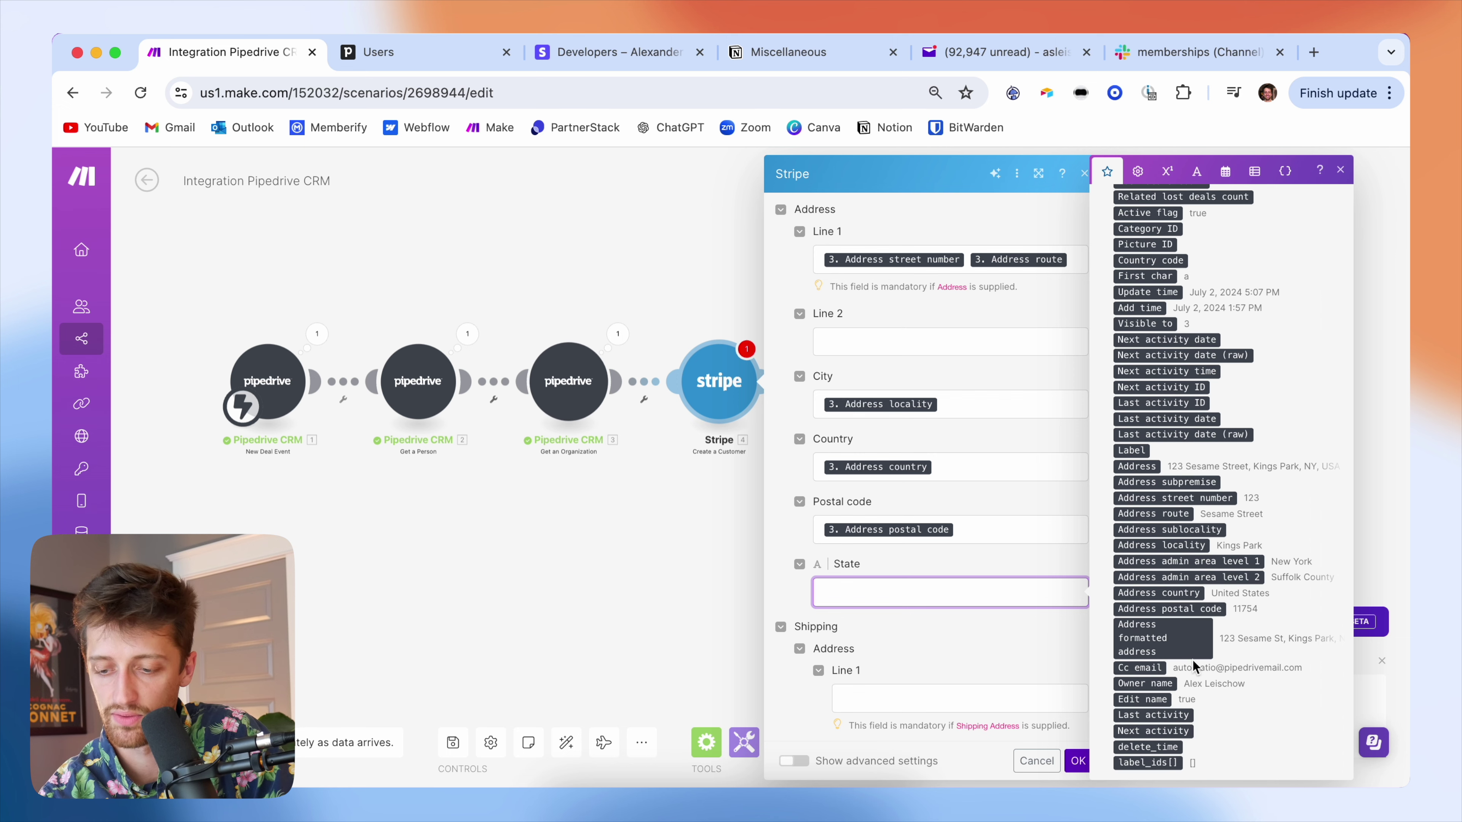
pyautogui.scroll(-1, 1208, 614)
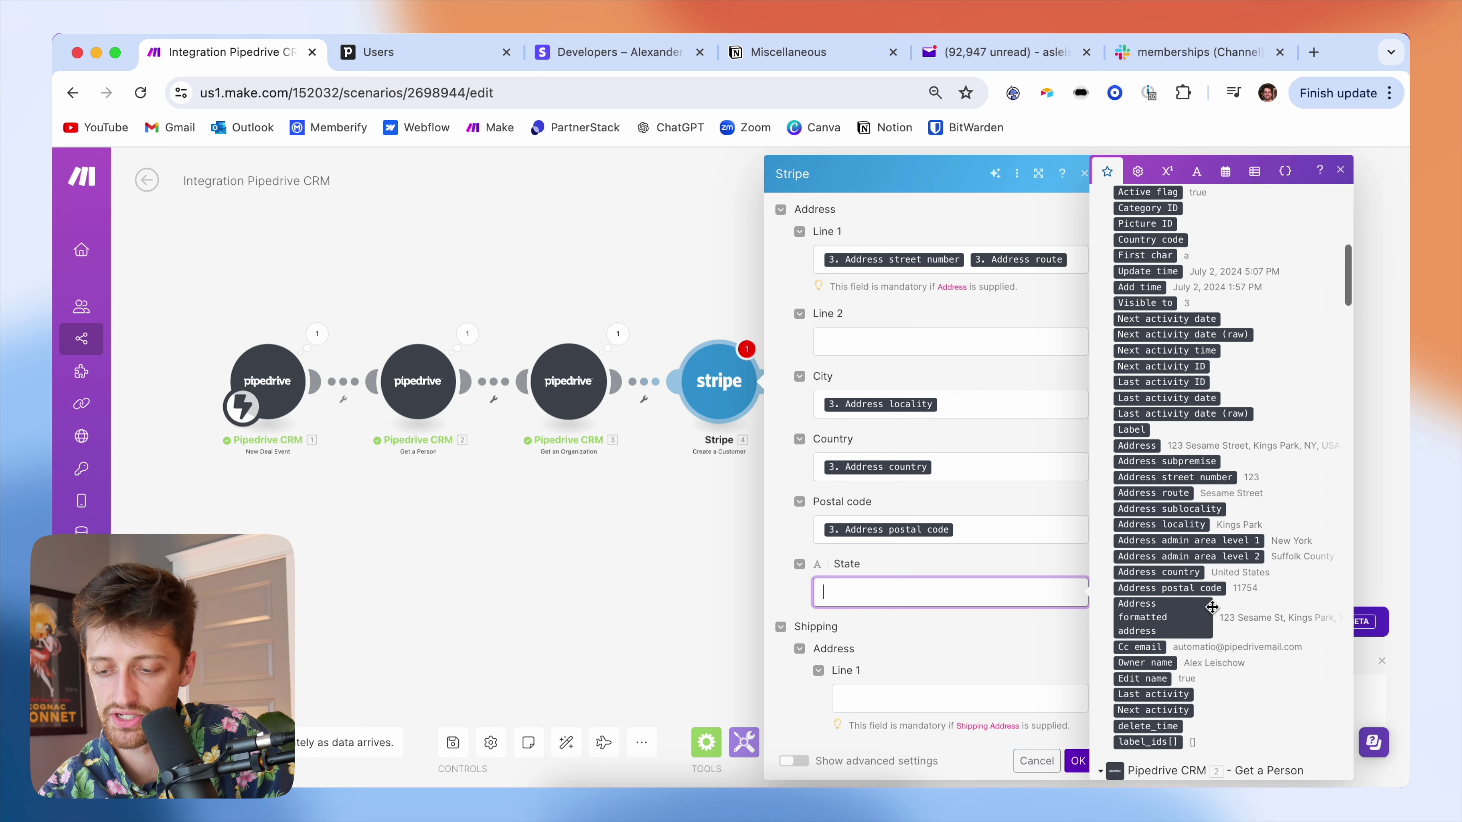
pyautogui.click(1234, 542)
pyautogui.click(987, 636)
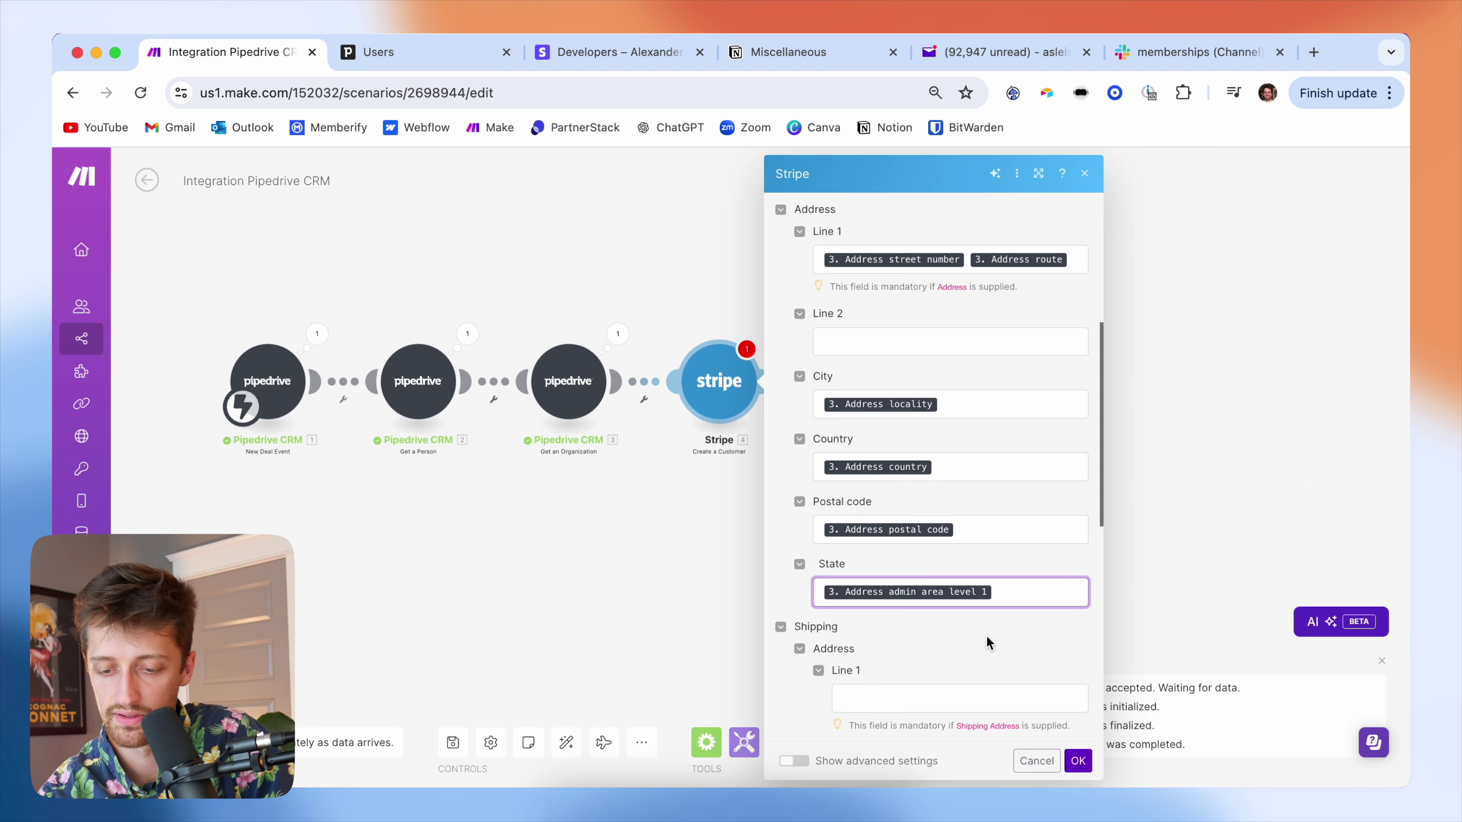
pyautogui.click(1077, 761)
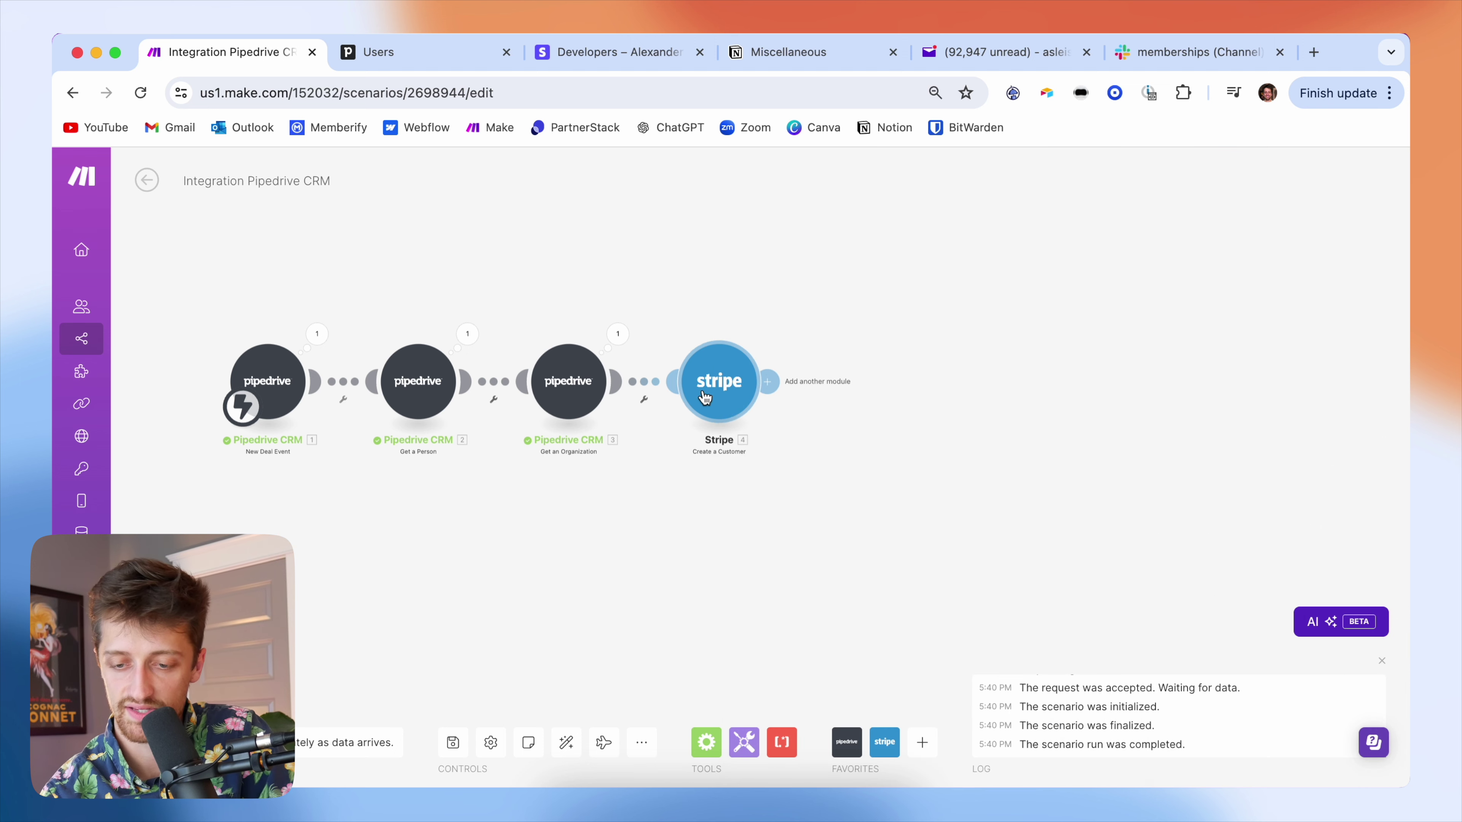
# - Add Stripe's Create an Invoice Item module after Create a Customer, using the test connection
pyautogui.click(777, 383)
pyautogui.write('crea')
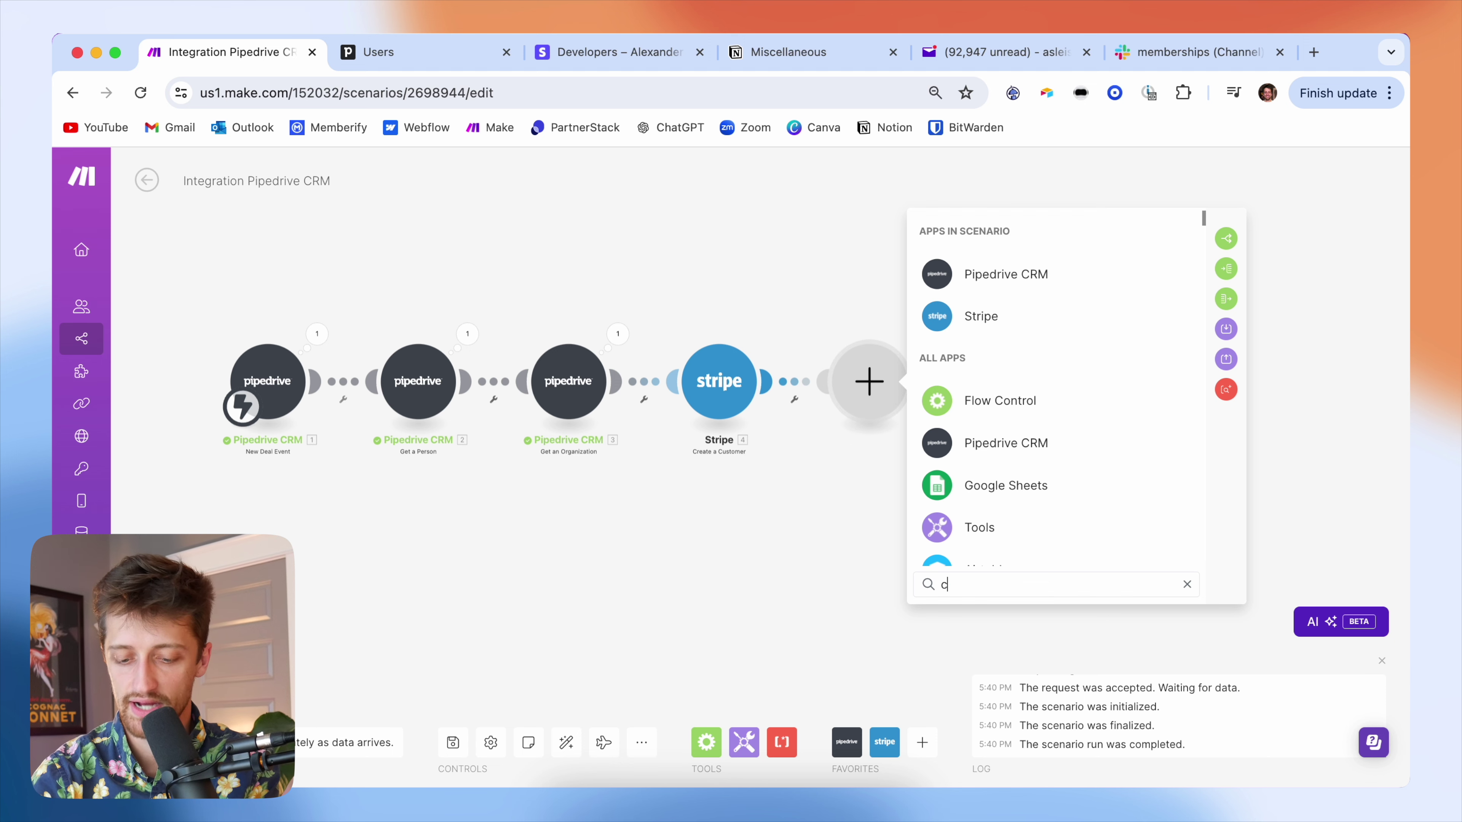
pyautogui.press('BackSpace')
pyautogui.press('BackSpace')
pyautogui.press('BackSpace')
pyautogui.press('BackSpace')
pyautogui.write('stripe')
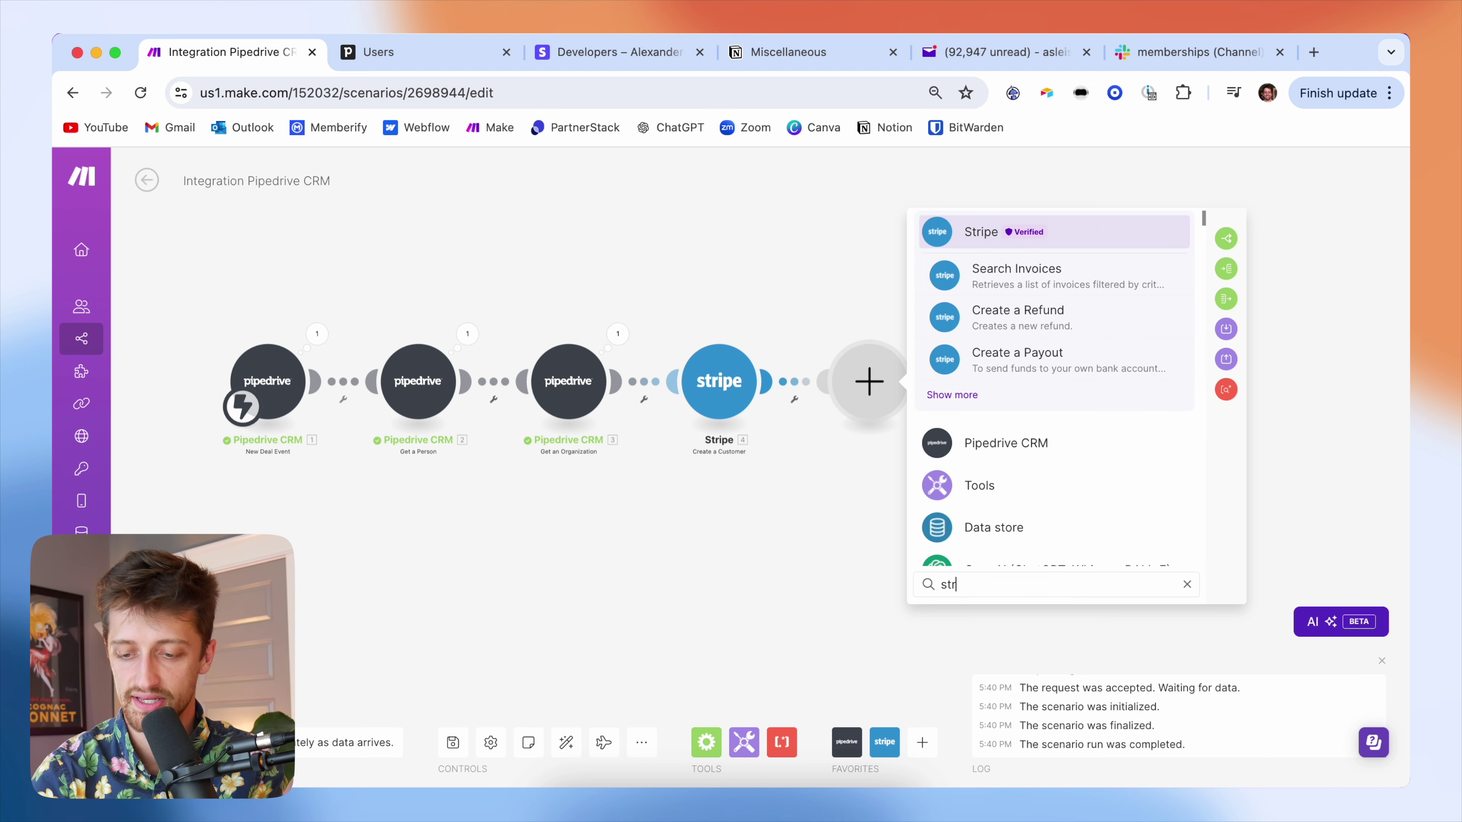
pyautogui.click(985, 228)
pyautogui.scroll(-10, 1106, 410)
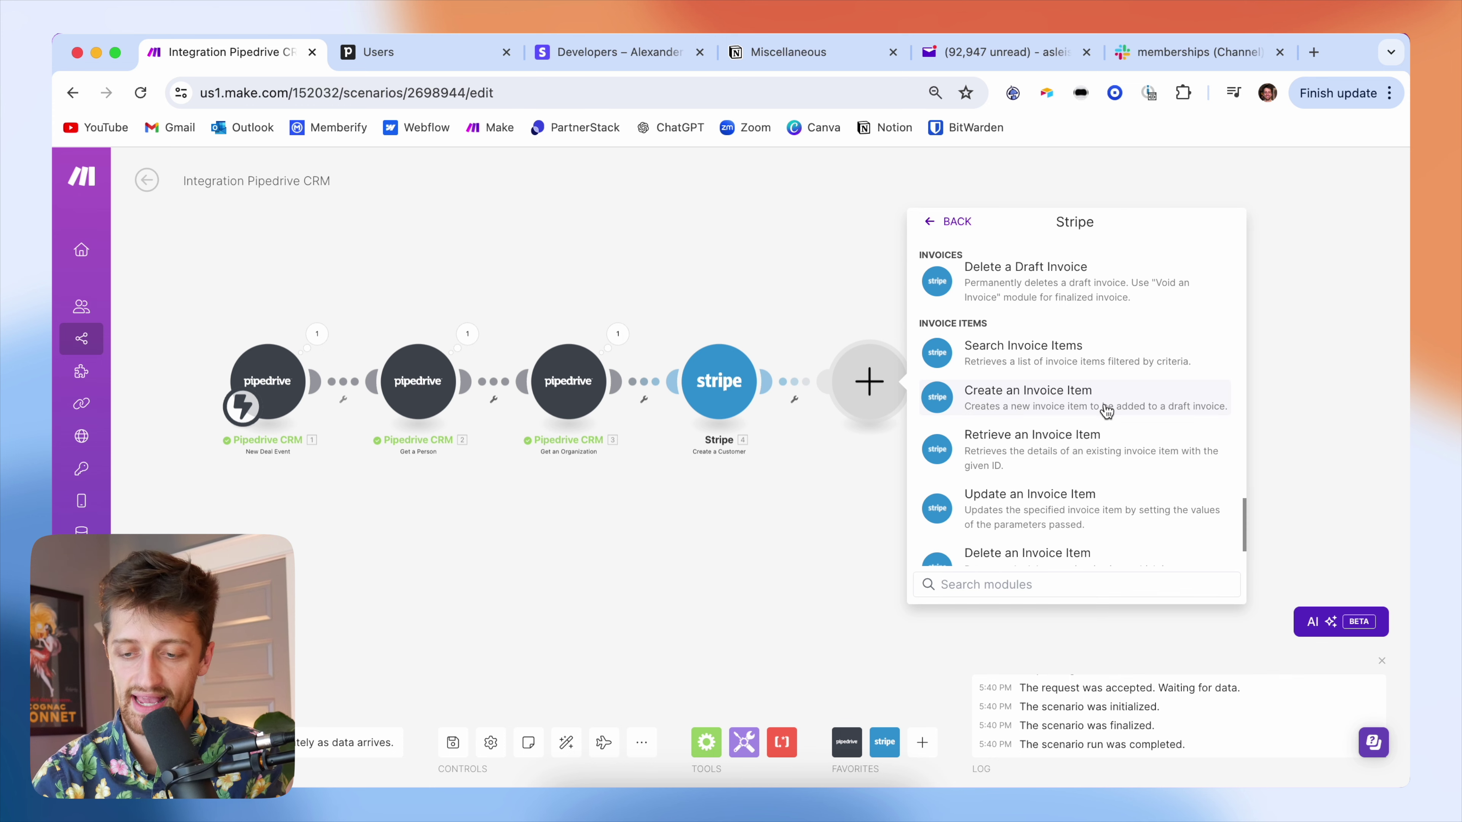
pyautogui.click(1133, 403)
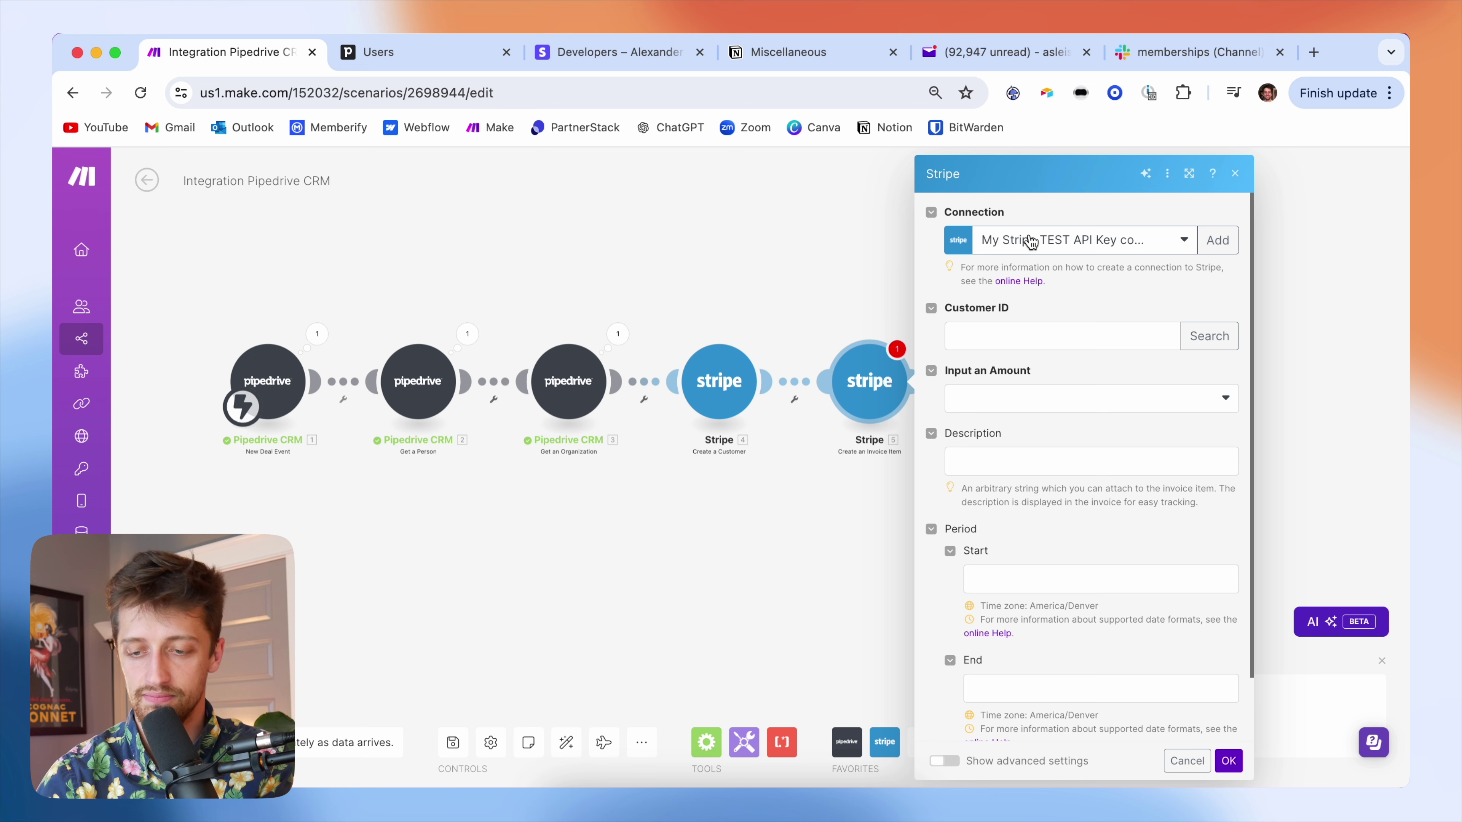
pyautogui.click(1031, 242)
pyautogui.click(1078, 317)
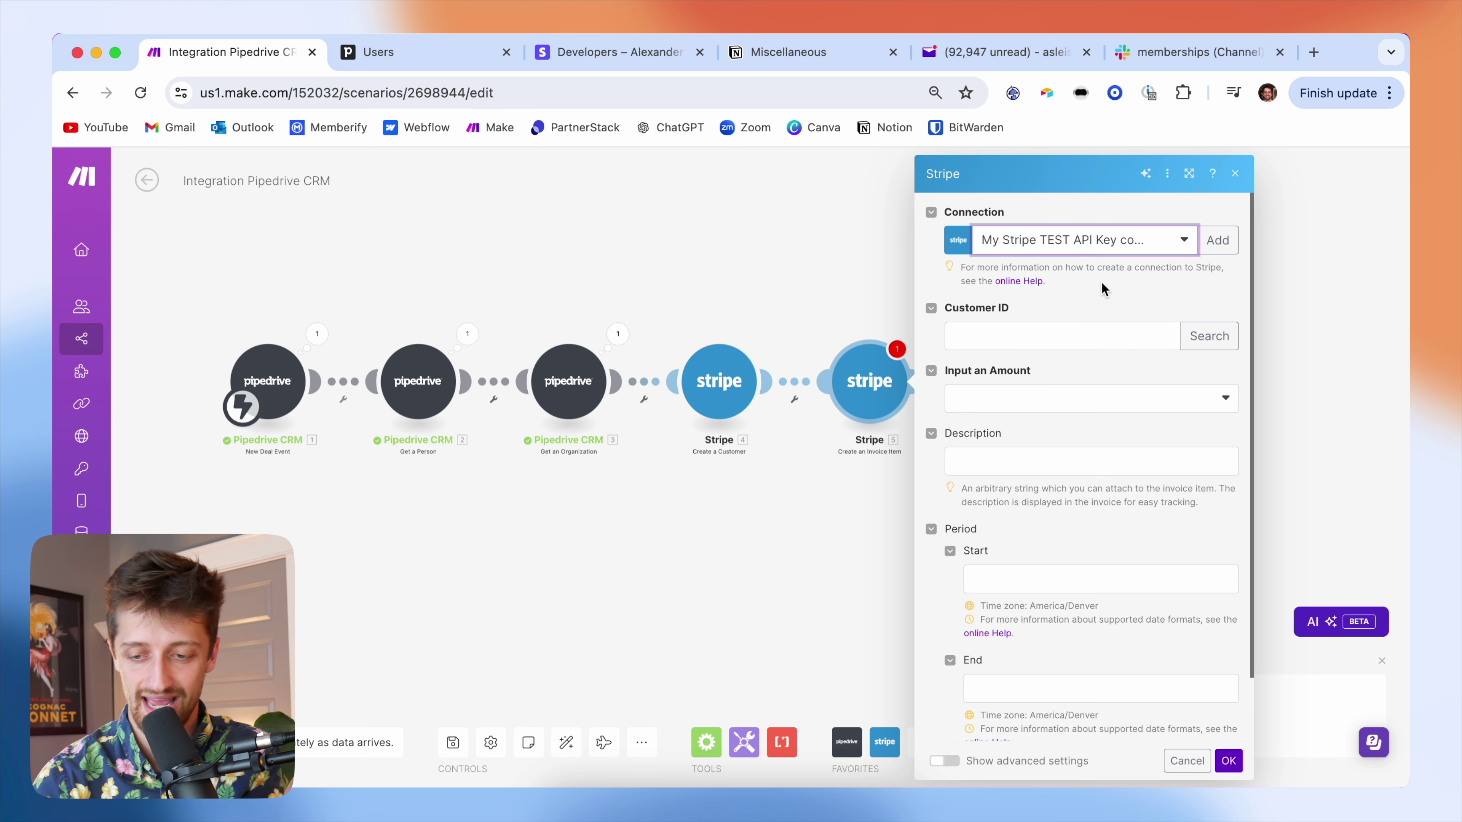
# - Map 4. Customer ID into Customer ID and choose the By a Total Amount input
pyautogui.click(1051, 332)
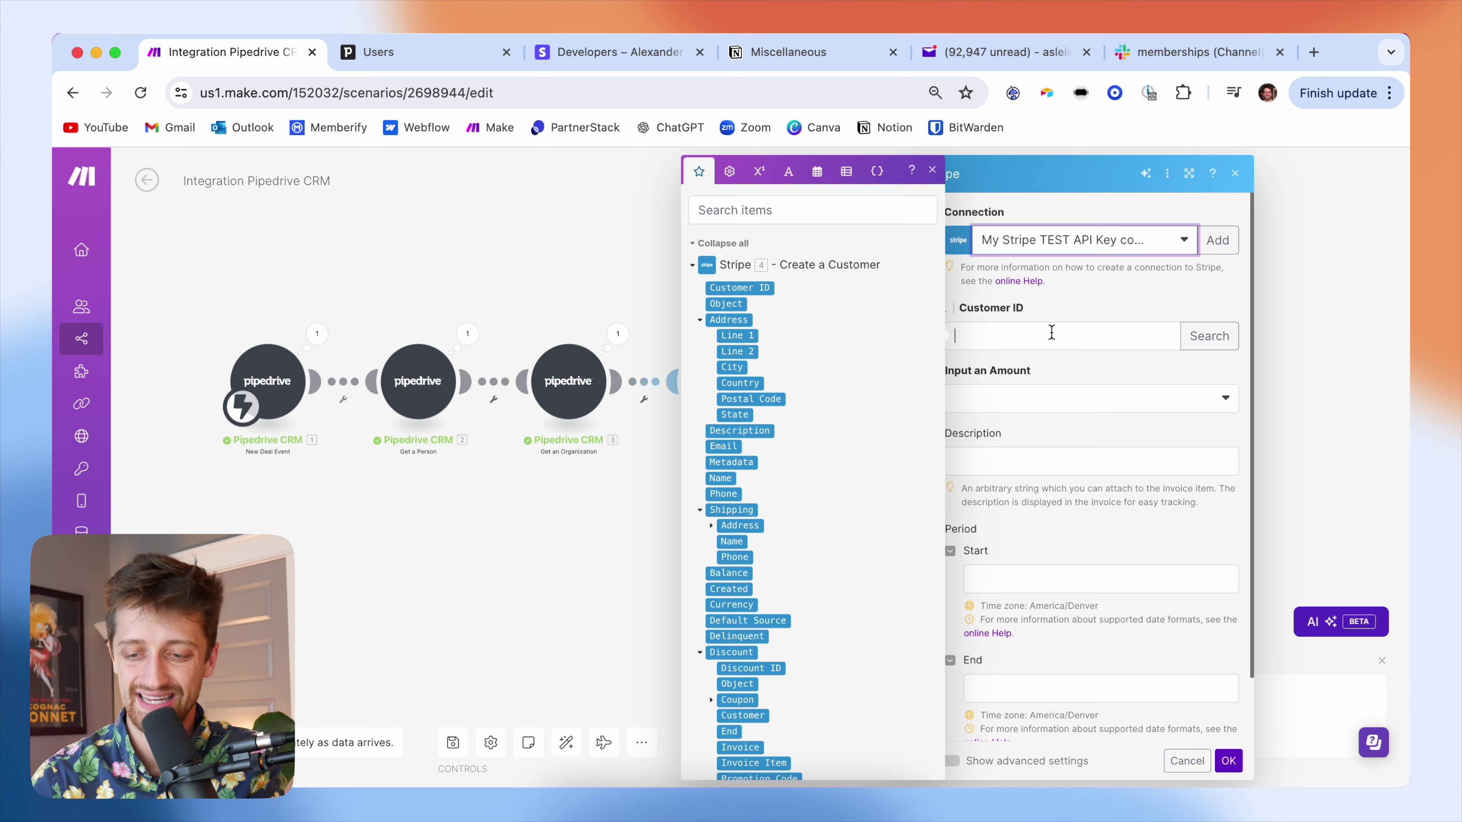
pyautogui.click(766, 288)
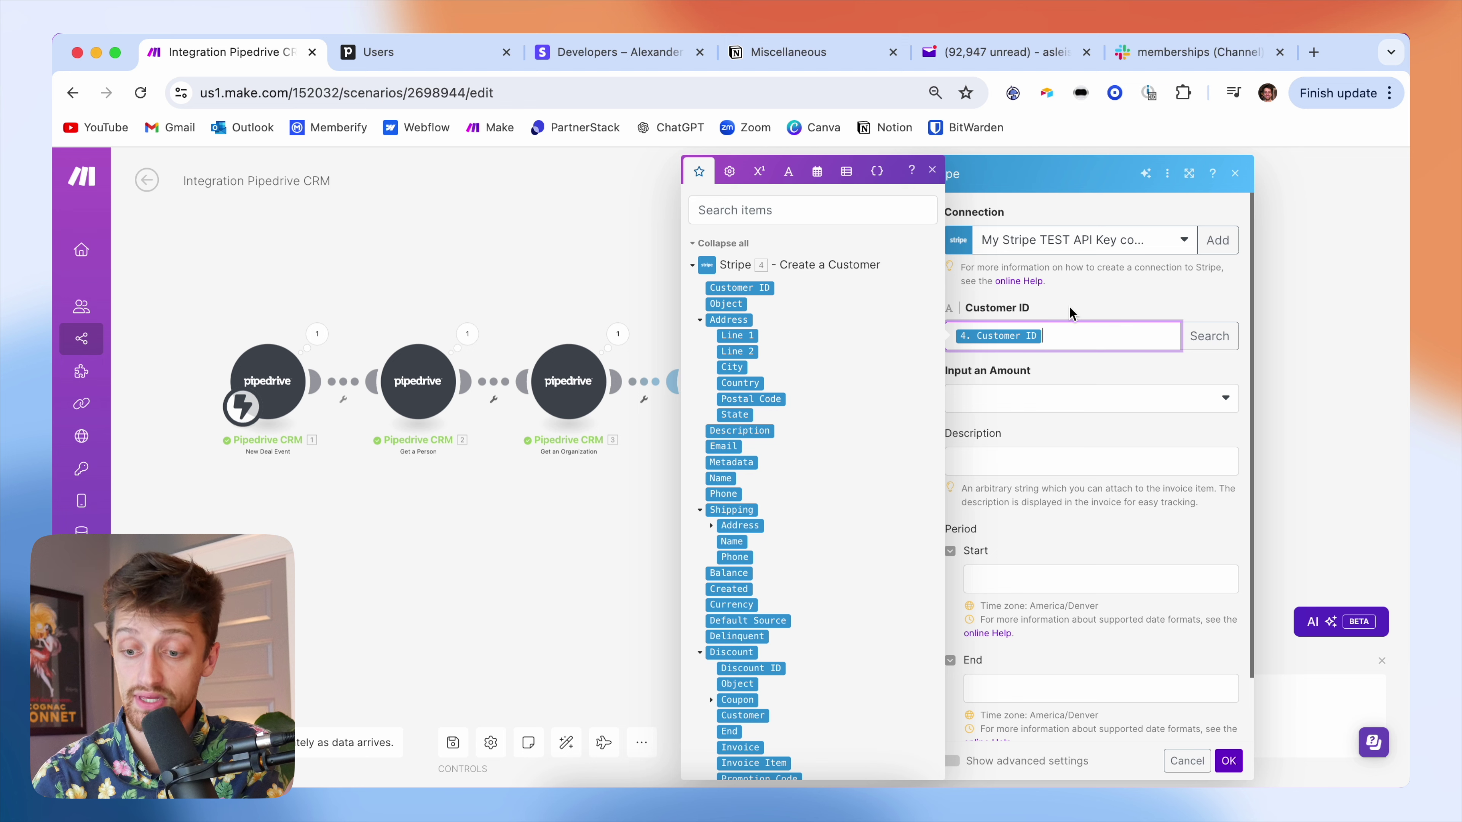
pyautogui.click(1085, 304)
pyautogui.click(1048, 398)
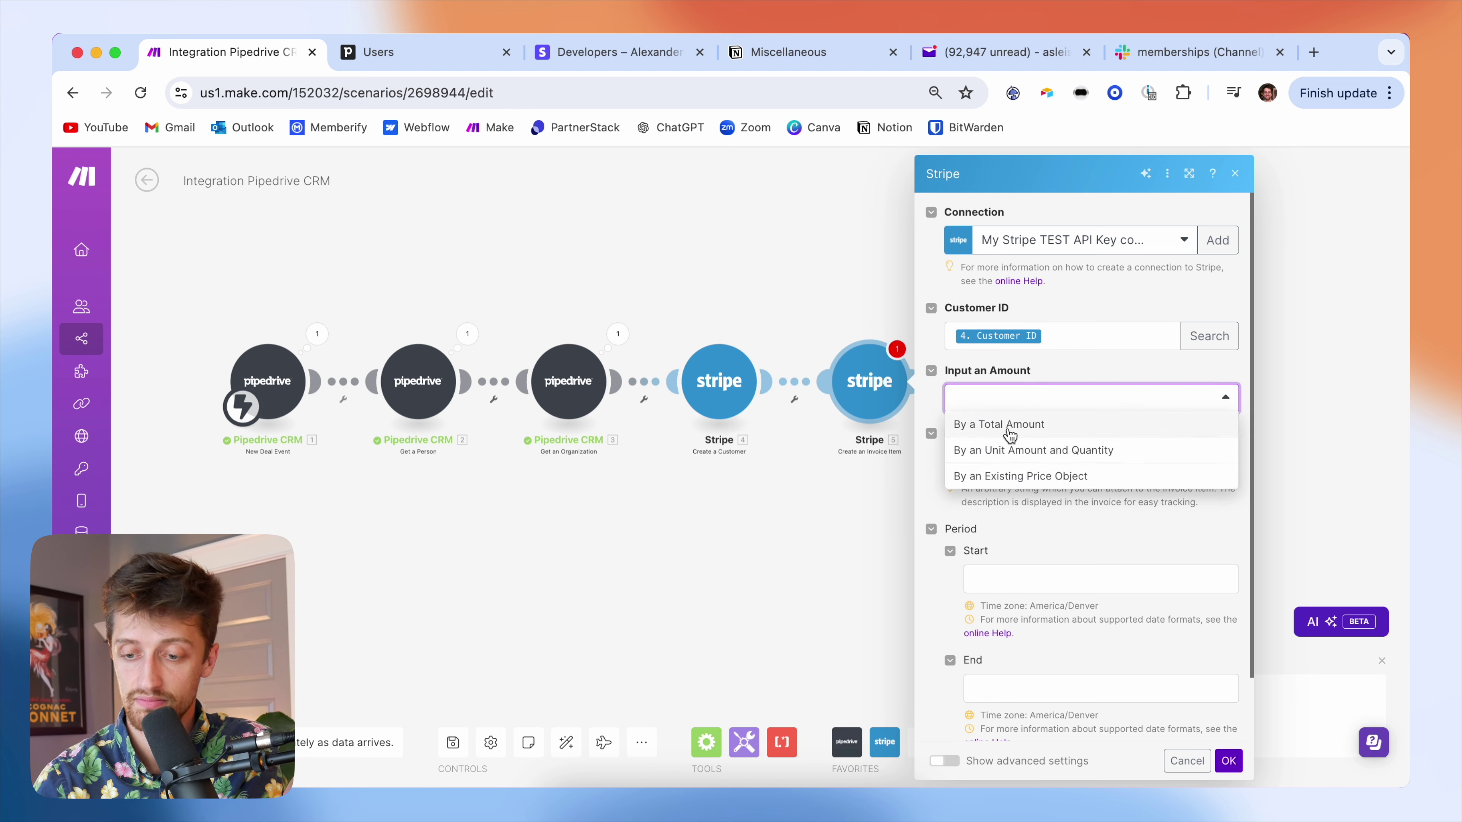
pyautogui.click(1045, 427)
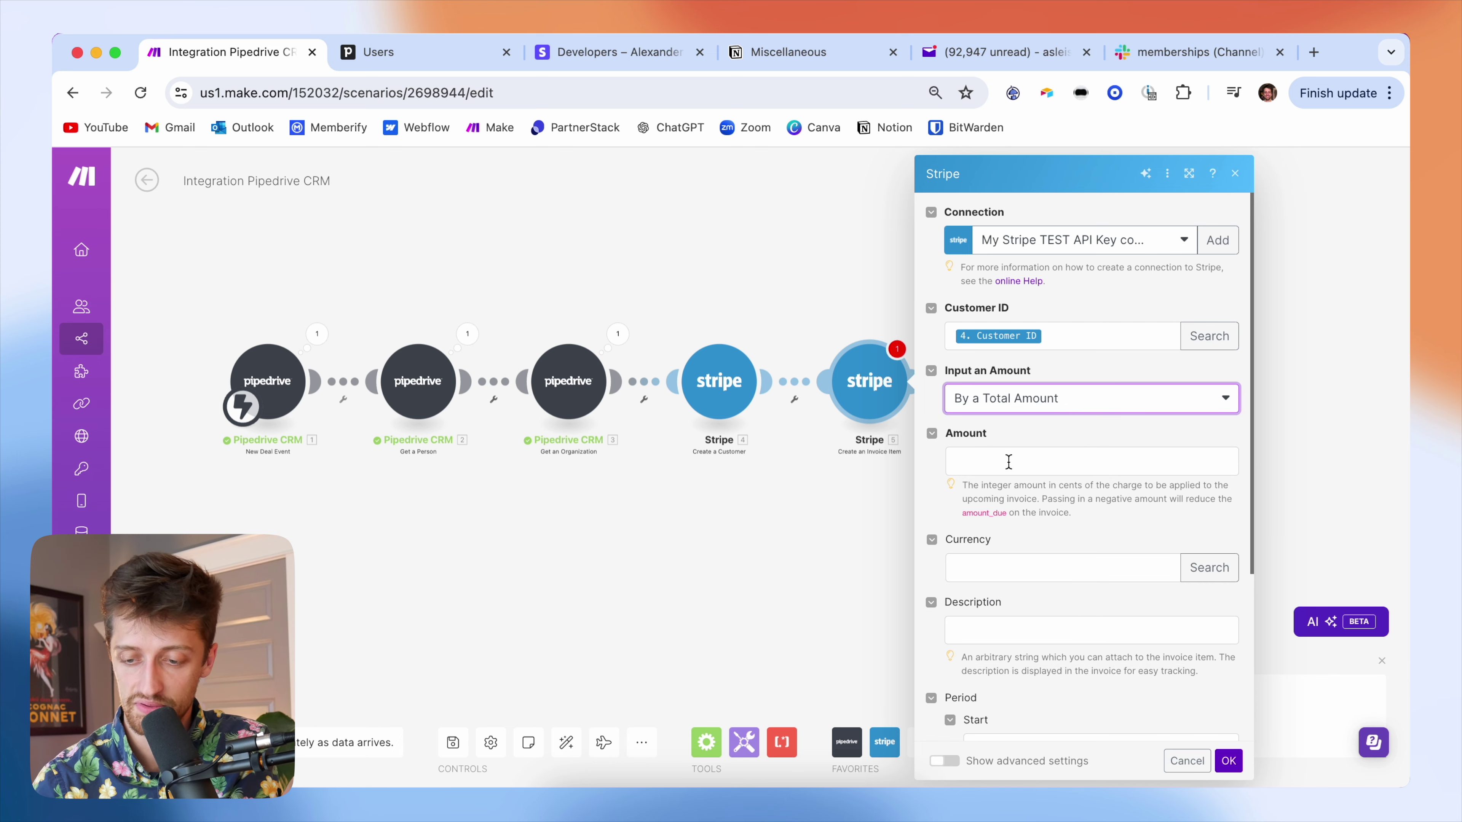
# - After checking the deal value in Pipedrive, map 1. Current: Value into Amount
pyautogui.click(389, 53)
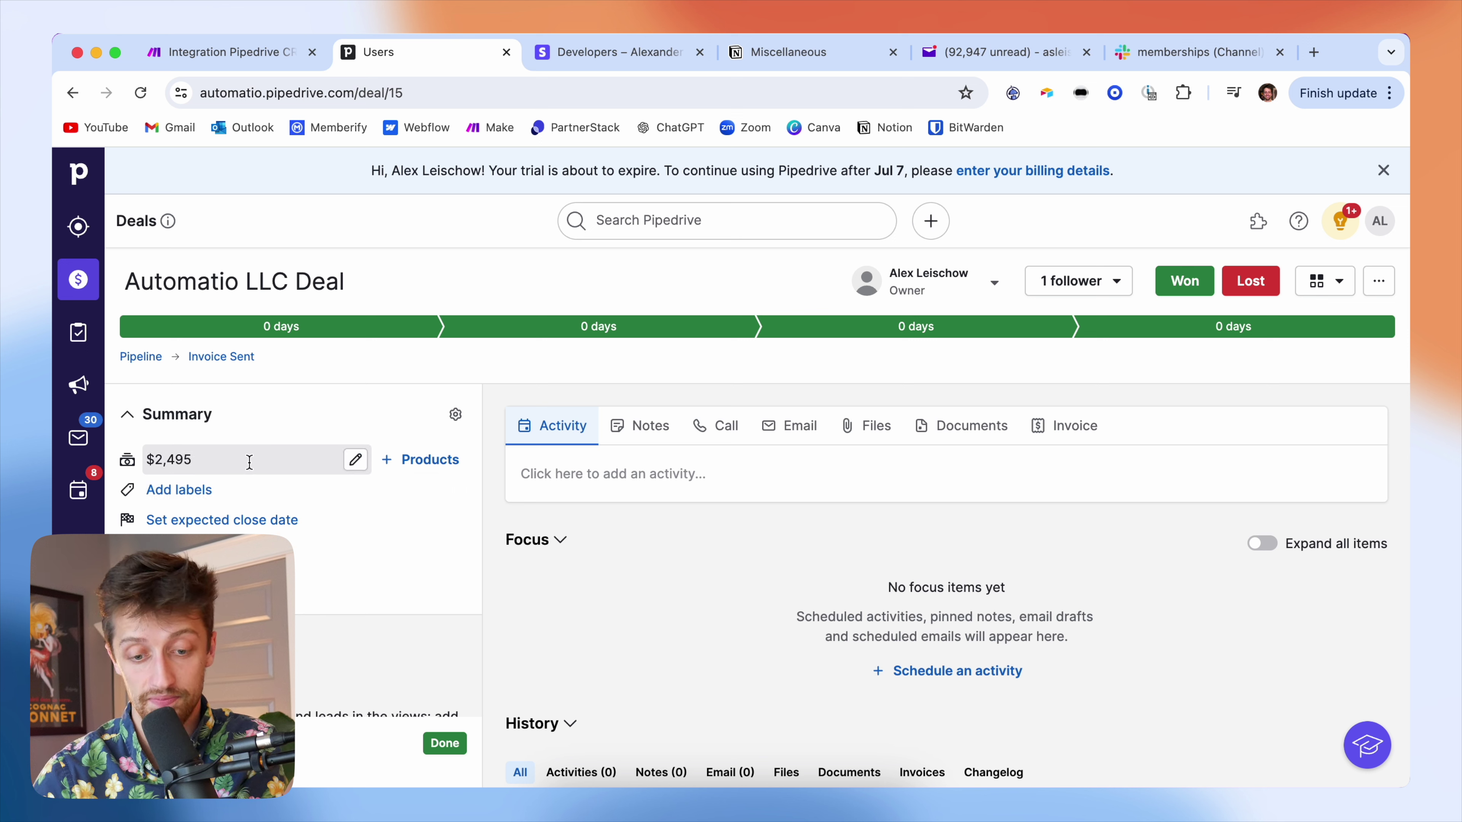
pyautogui.click(251, 62)
pyautogui.click(1024, 464)
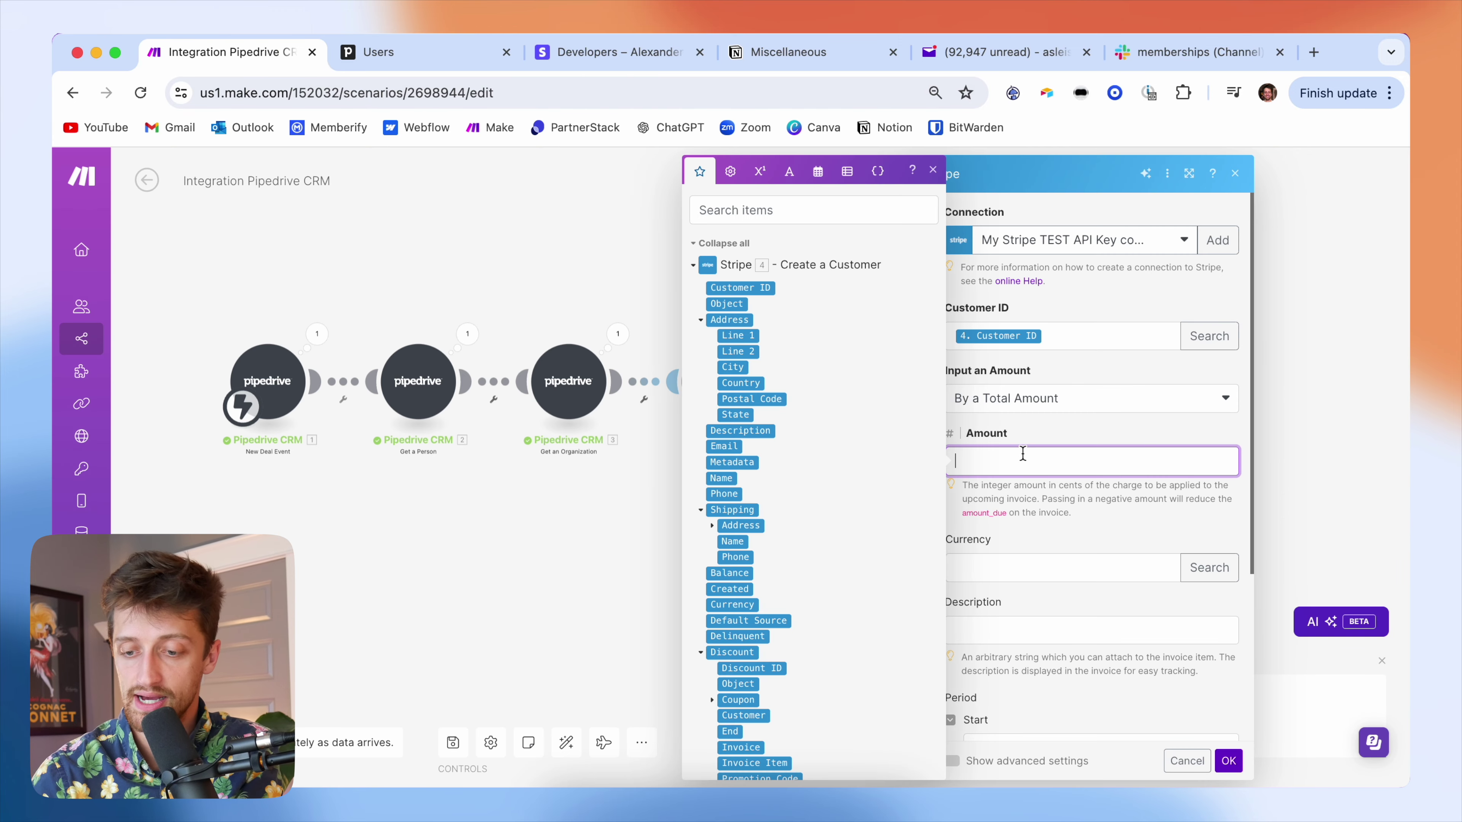
pyautogui.scroll(-15, 763, 541)
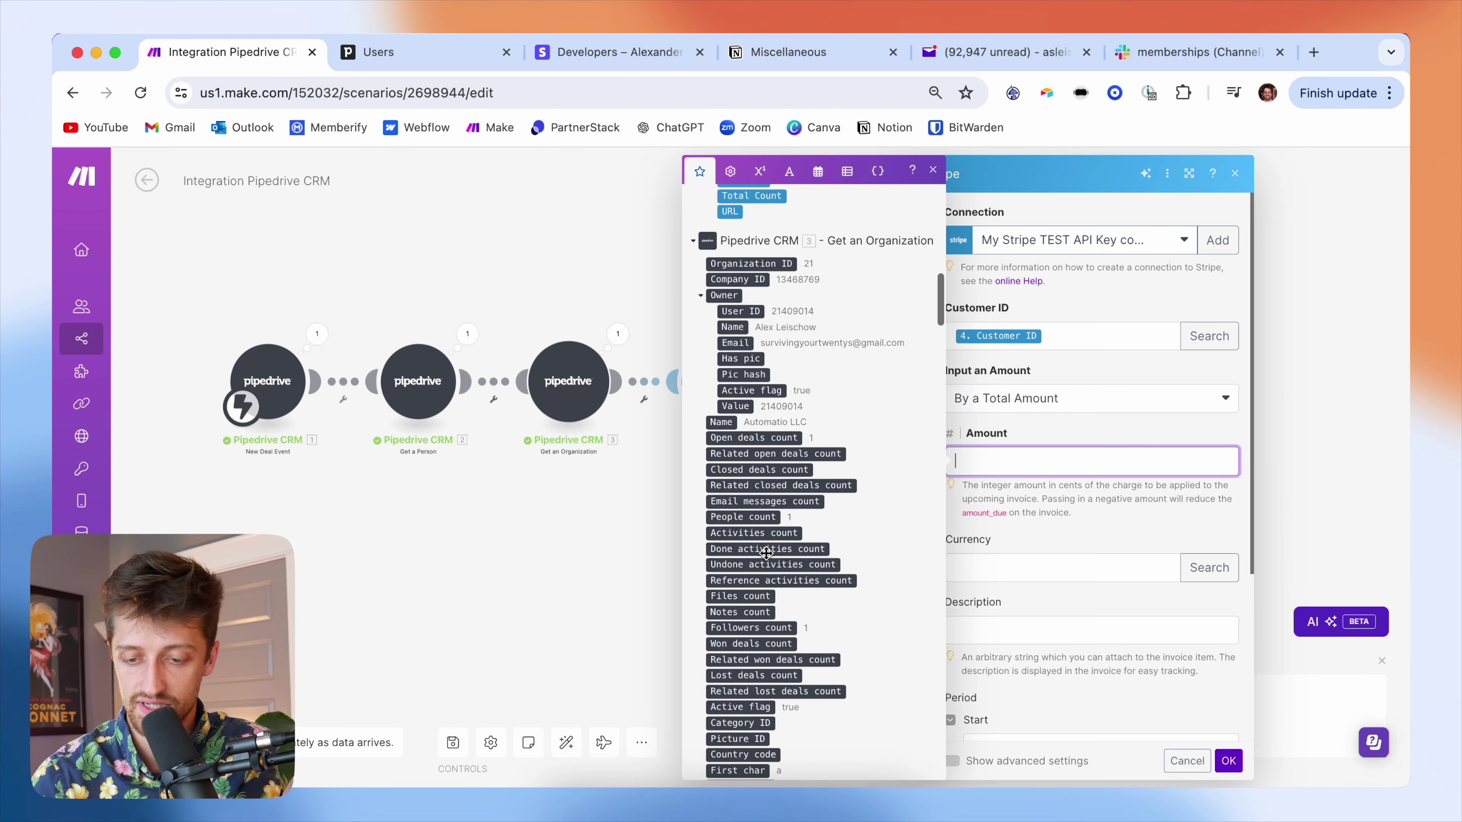
pyautogui.scroll(-15, 766, 552)
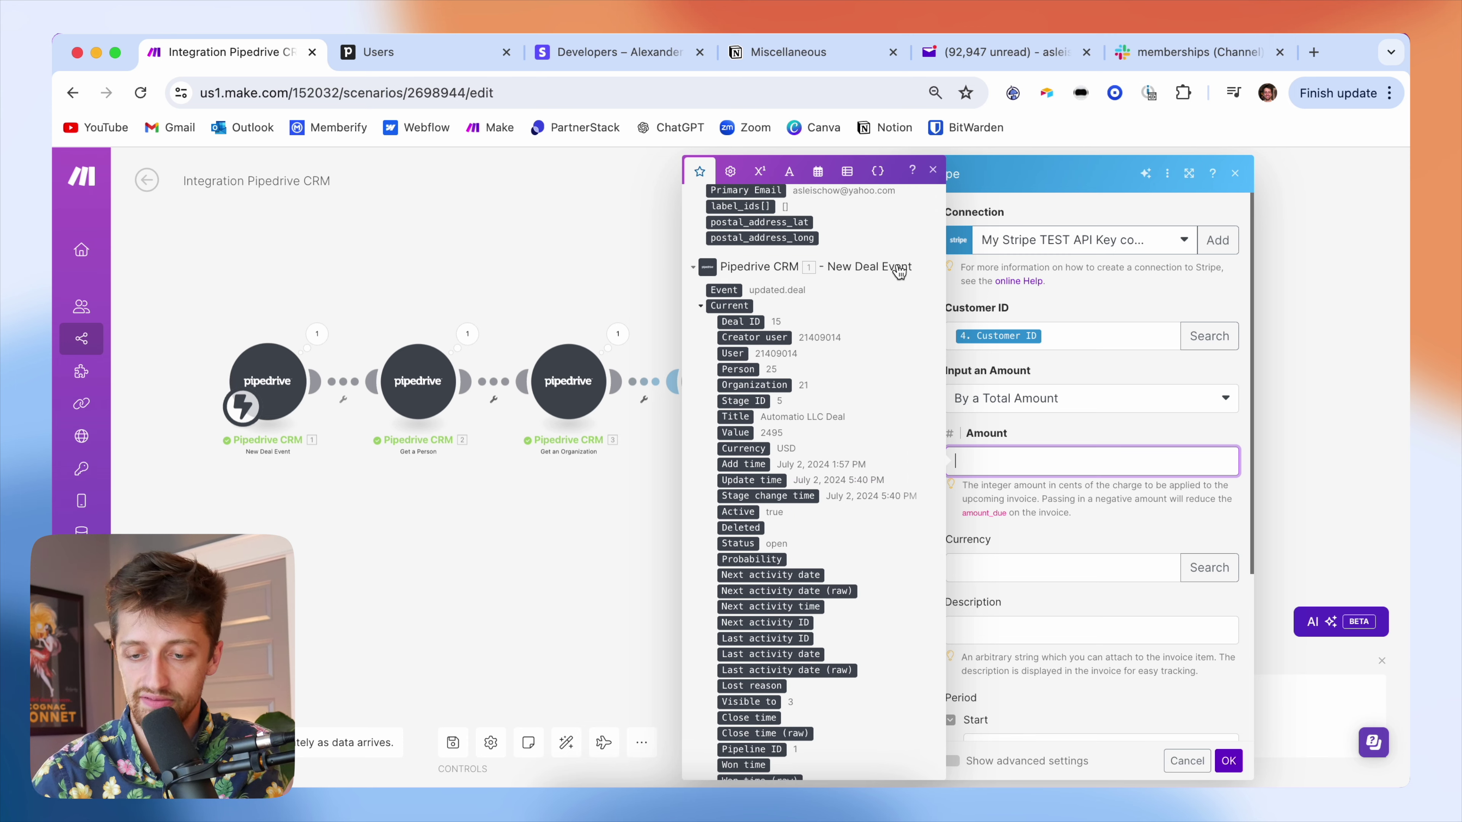
pyautogui.scroll(-1, 814, 407)
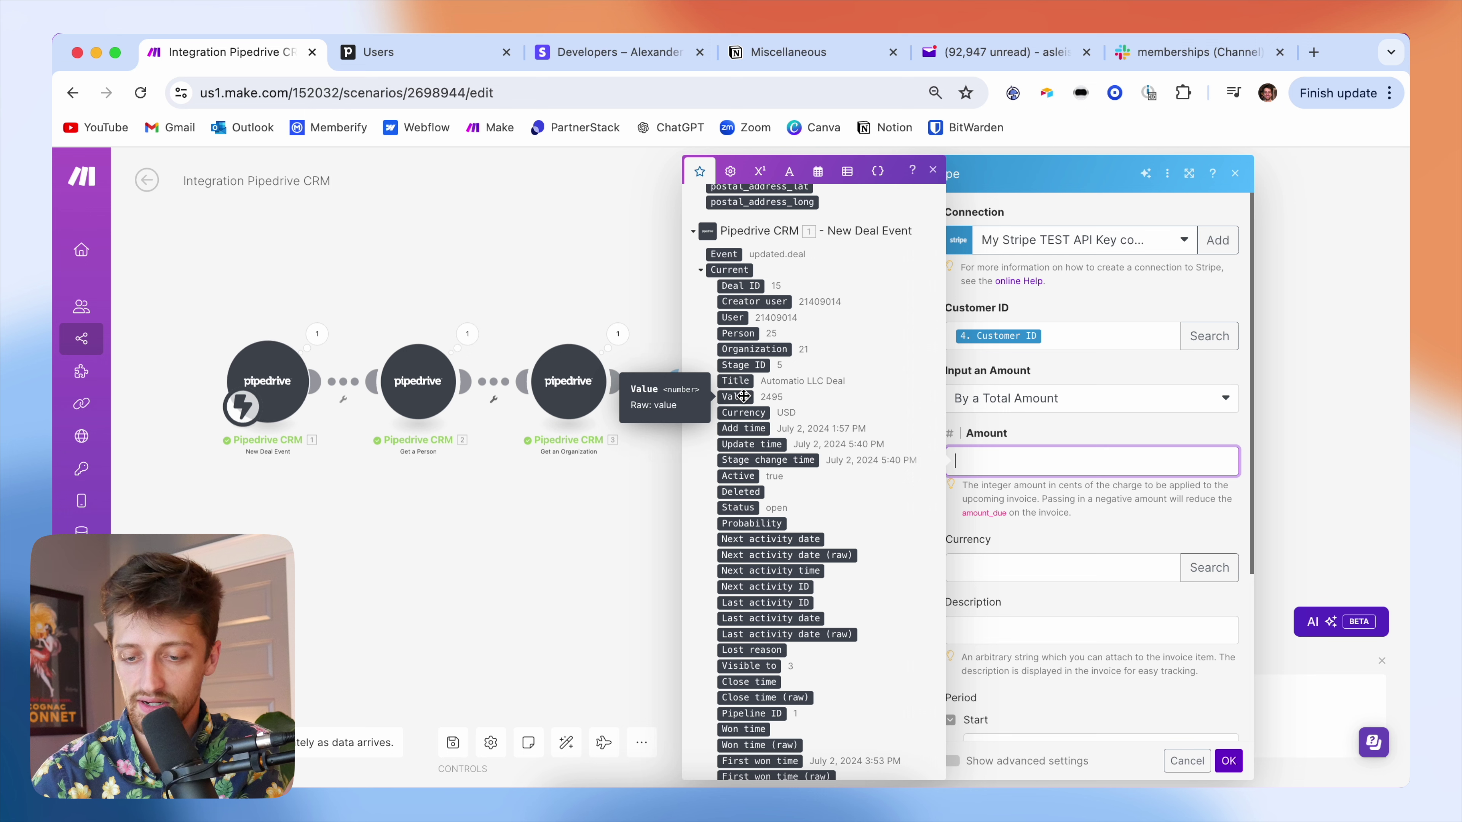
pyautogui.click(743, 396)
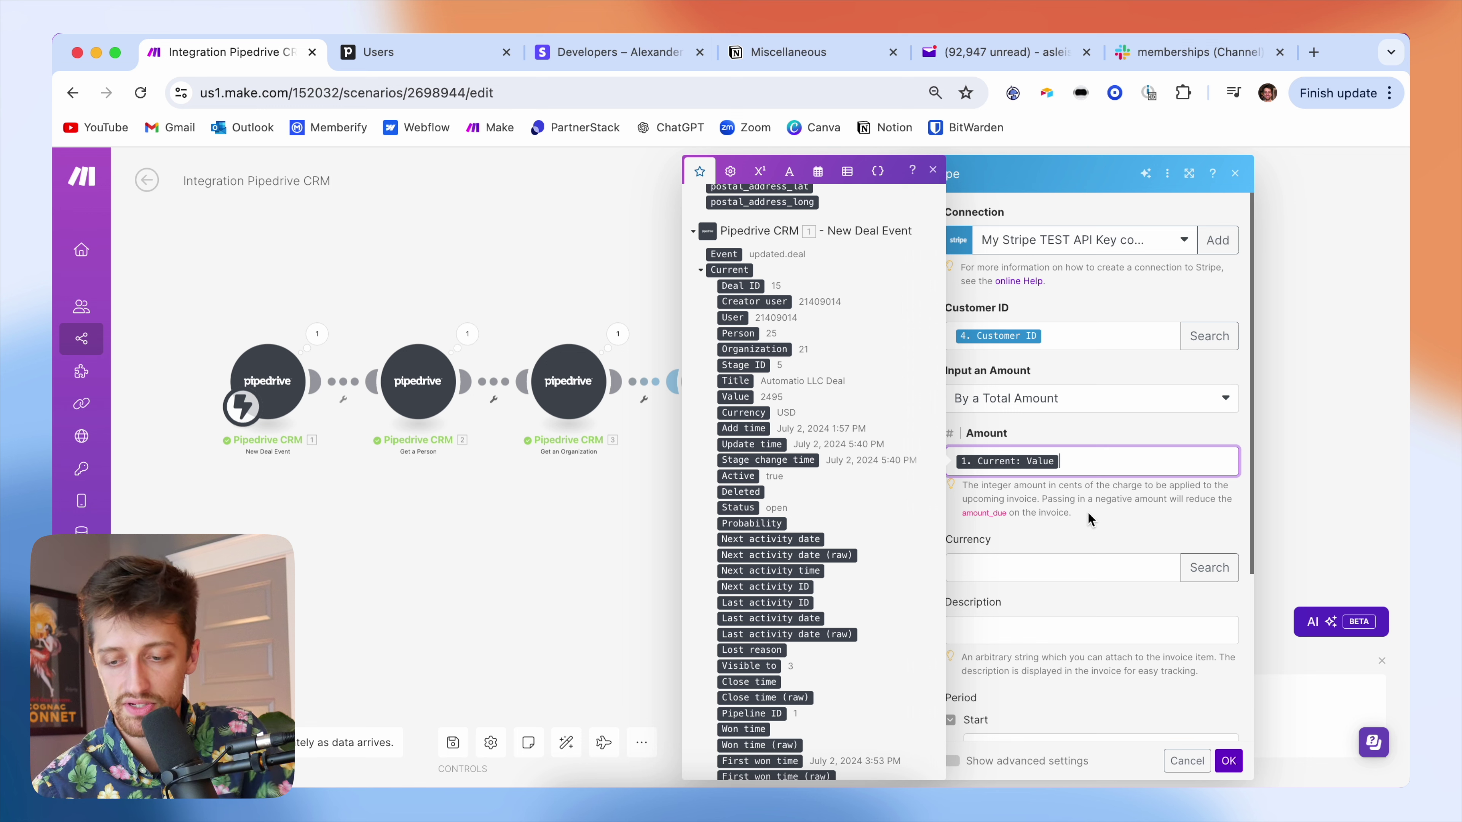
# - Make Amount read 1. Current: Value * 100 using the math multiply operator, converting to cents
pyautogui.click(1077, 514)
pyautogui.moveTo(1077, 513); pyautogui.dragTo(962, 487)
pyautogui.click(1090, 463)
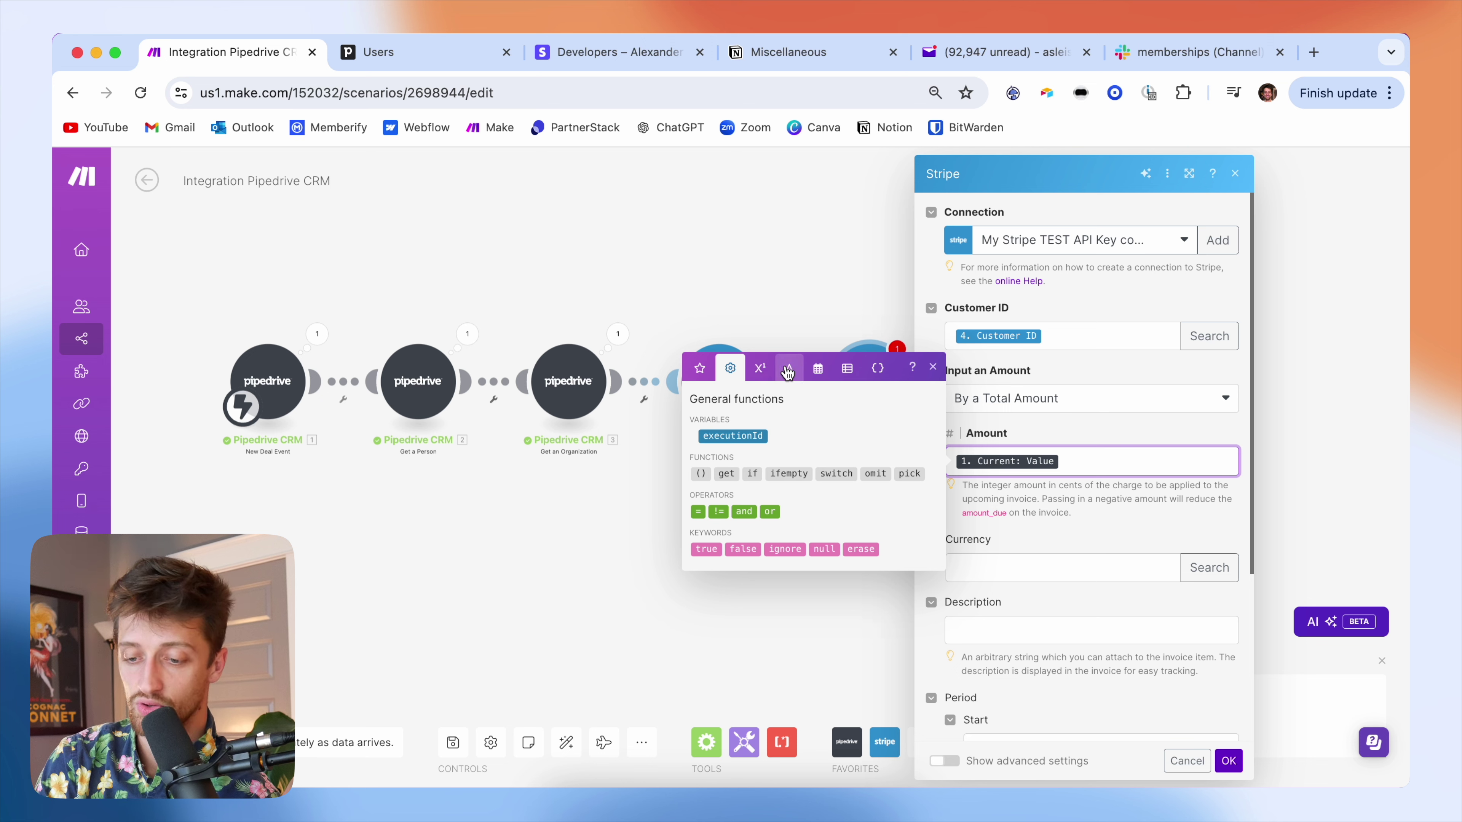
pyautogui.click(788, 369)
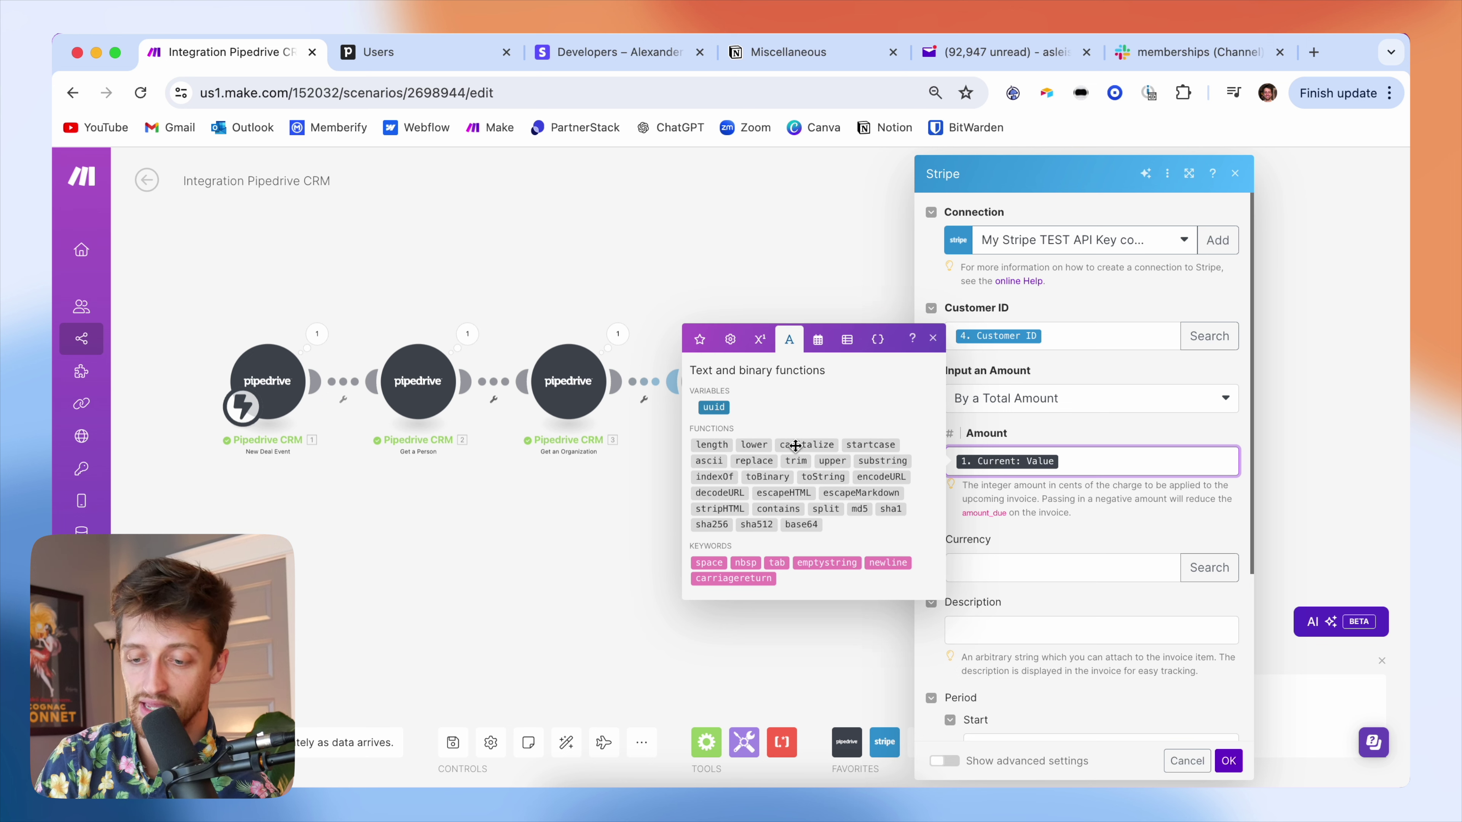
pyautogui.click(760, 346)
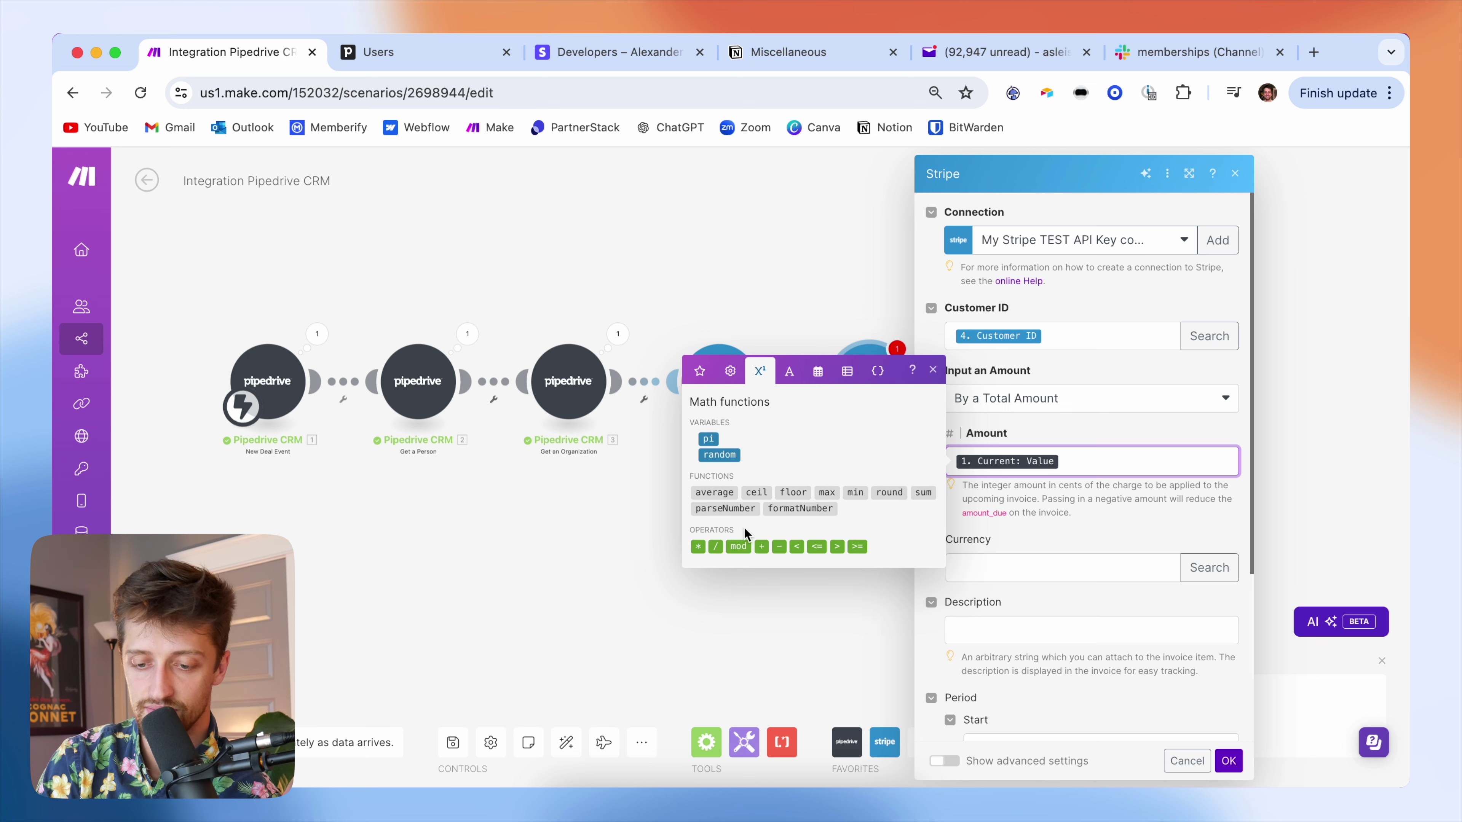
pyautogui.click(697, 547)
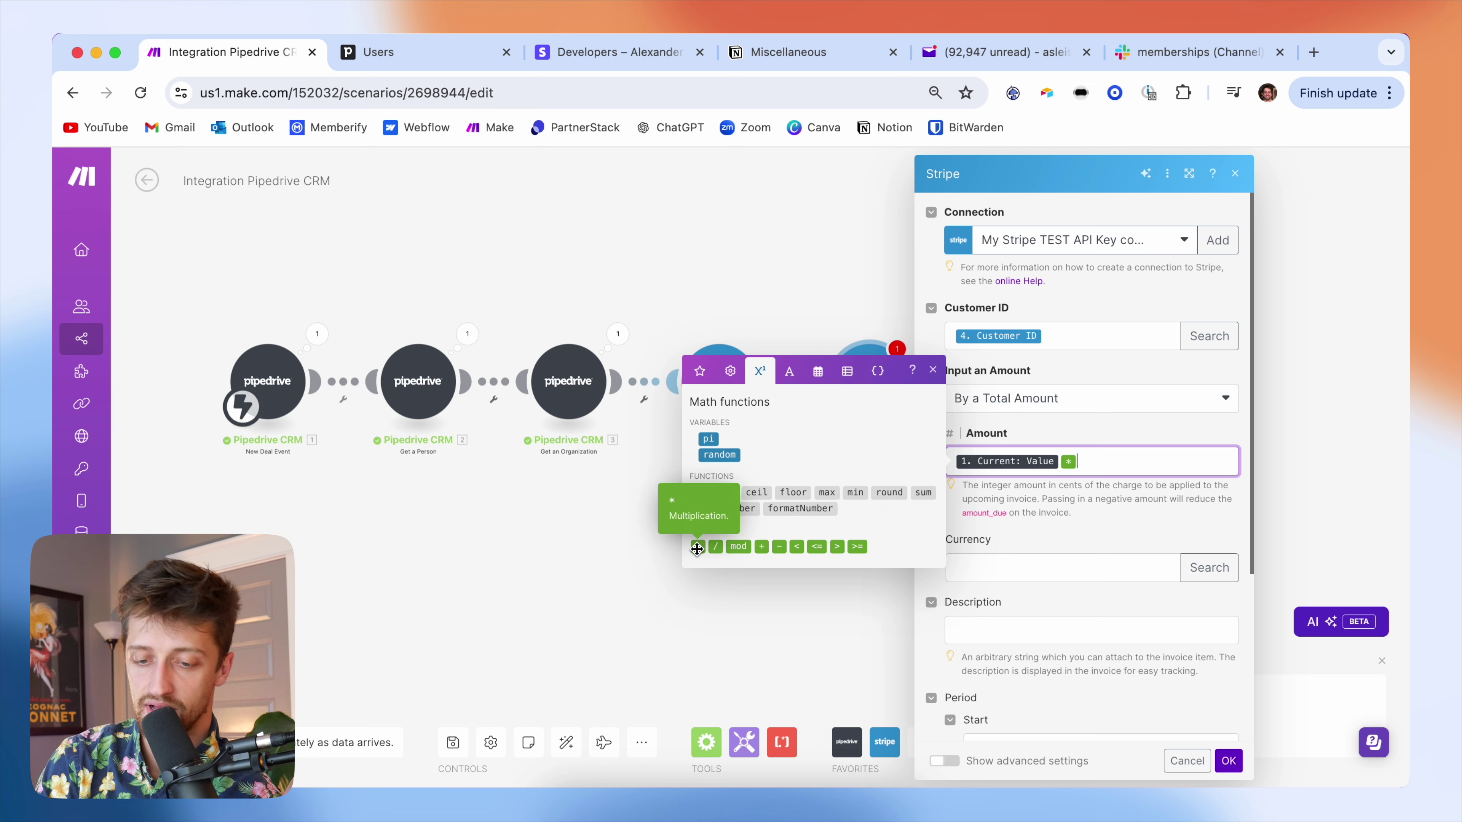
pyautogui.write('100')
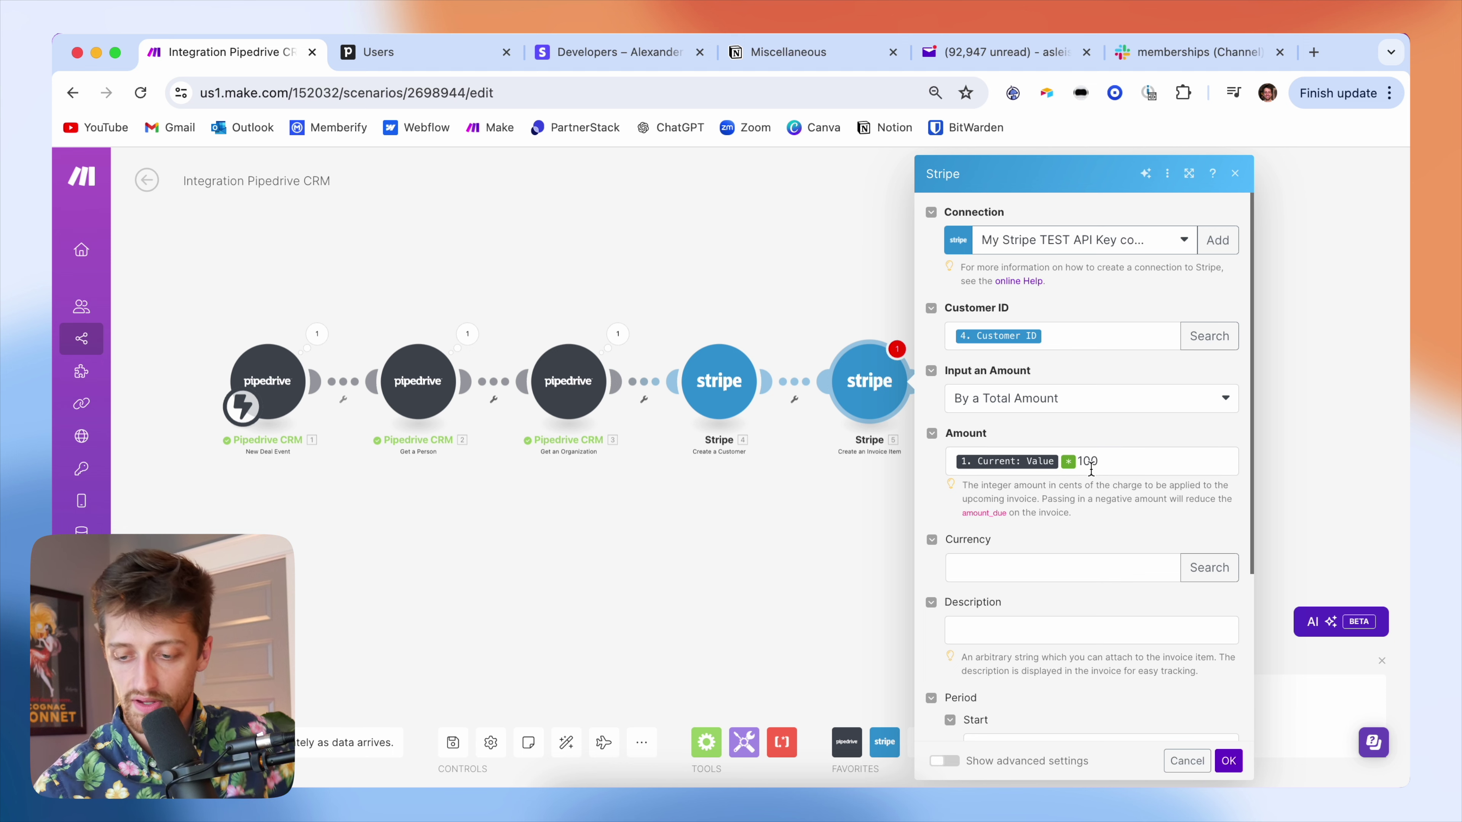
pyautogui.scroll(-2, 1109, 466)
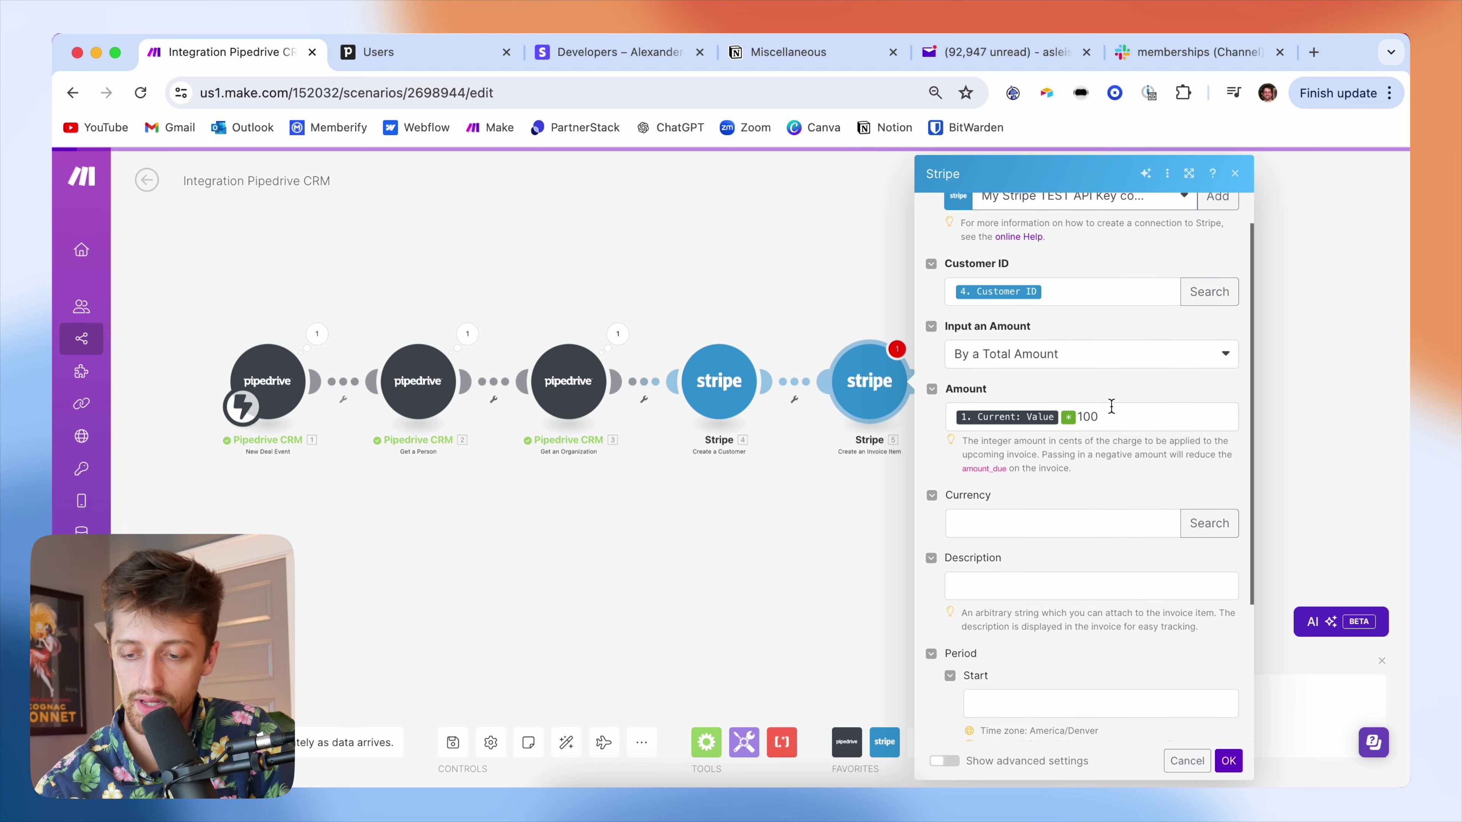
pyautogui.scroll(-4, 1110, 438)
# - Set the invoice item's Currency to USD by searching currencies for country code US
pyautogui.click(1065, 431)
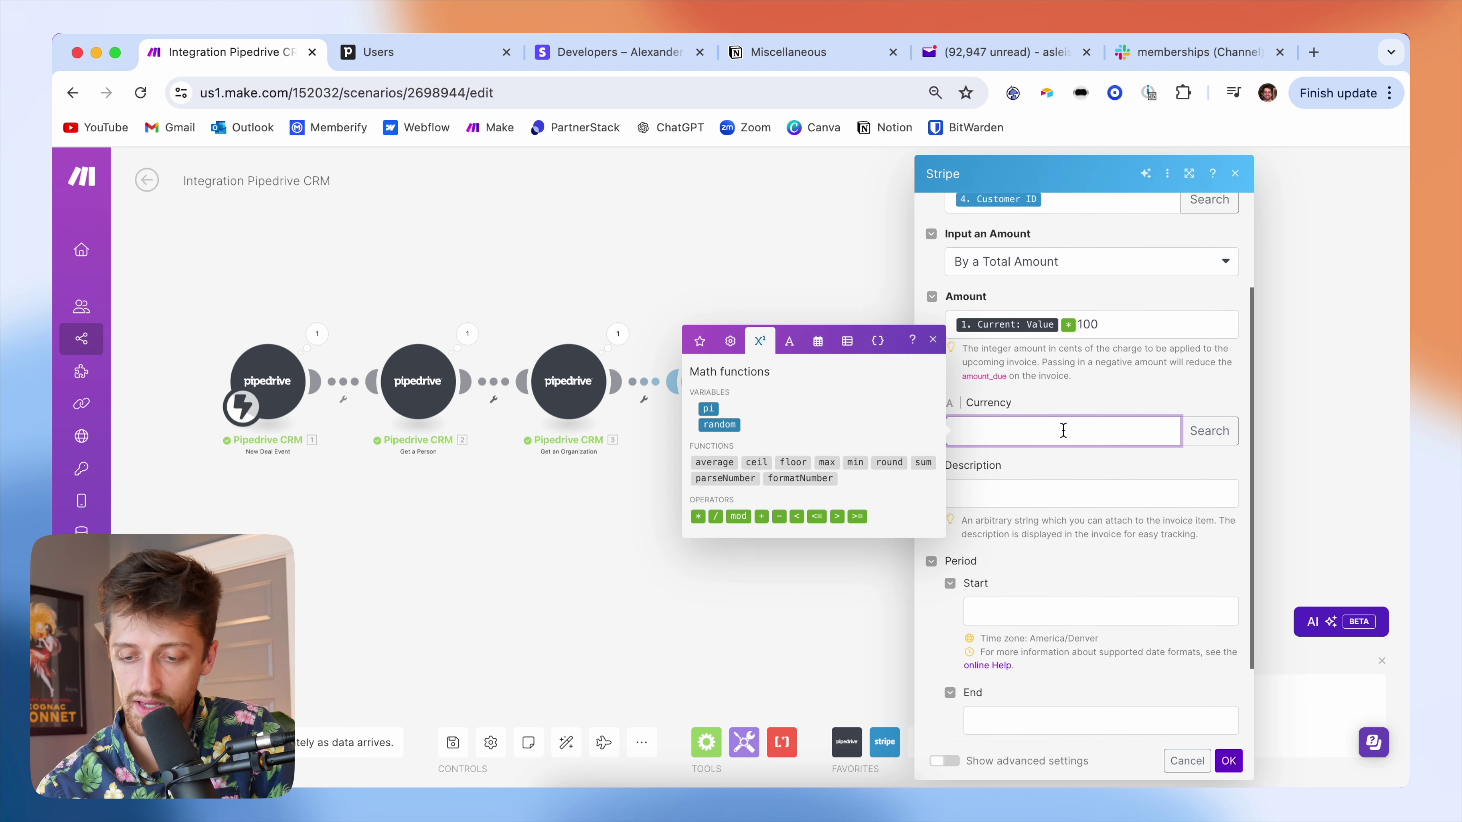
pyautogui.write('usd')
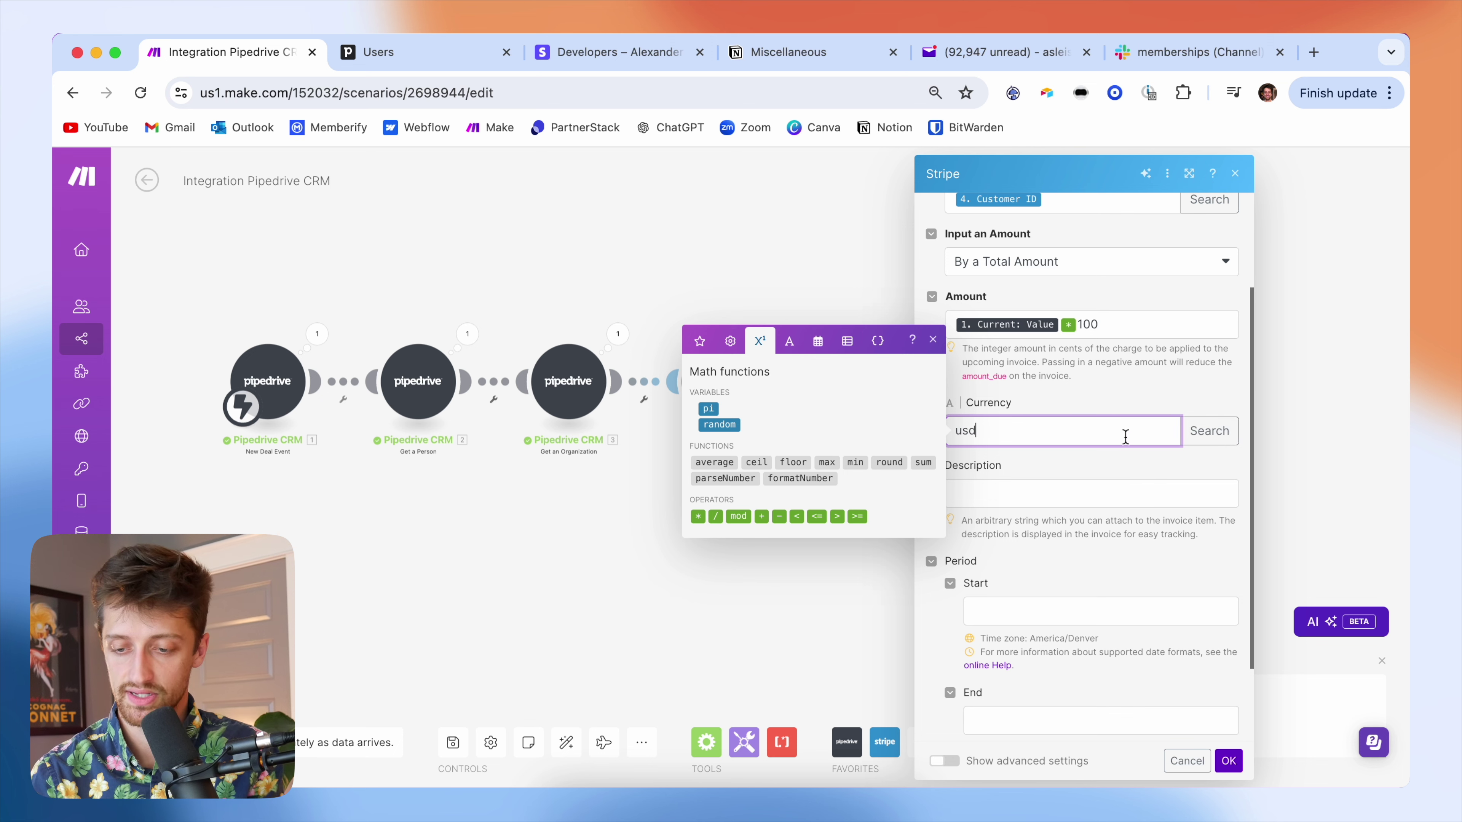
pyautogui.press('Return')
pyautogui.press('BackSpace')
pyautogui.click(1209, 429)
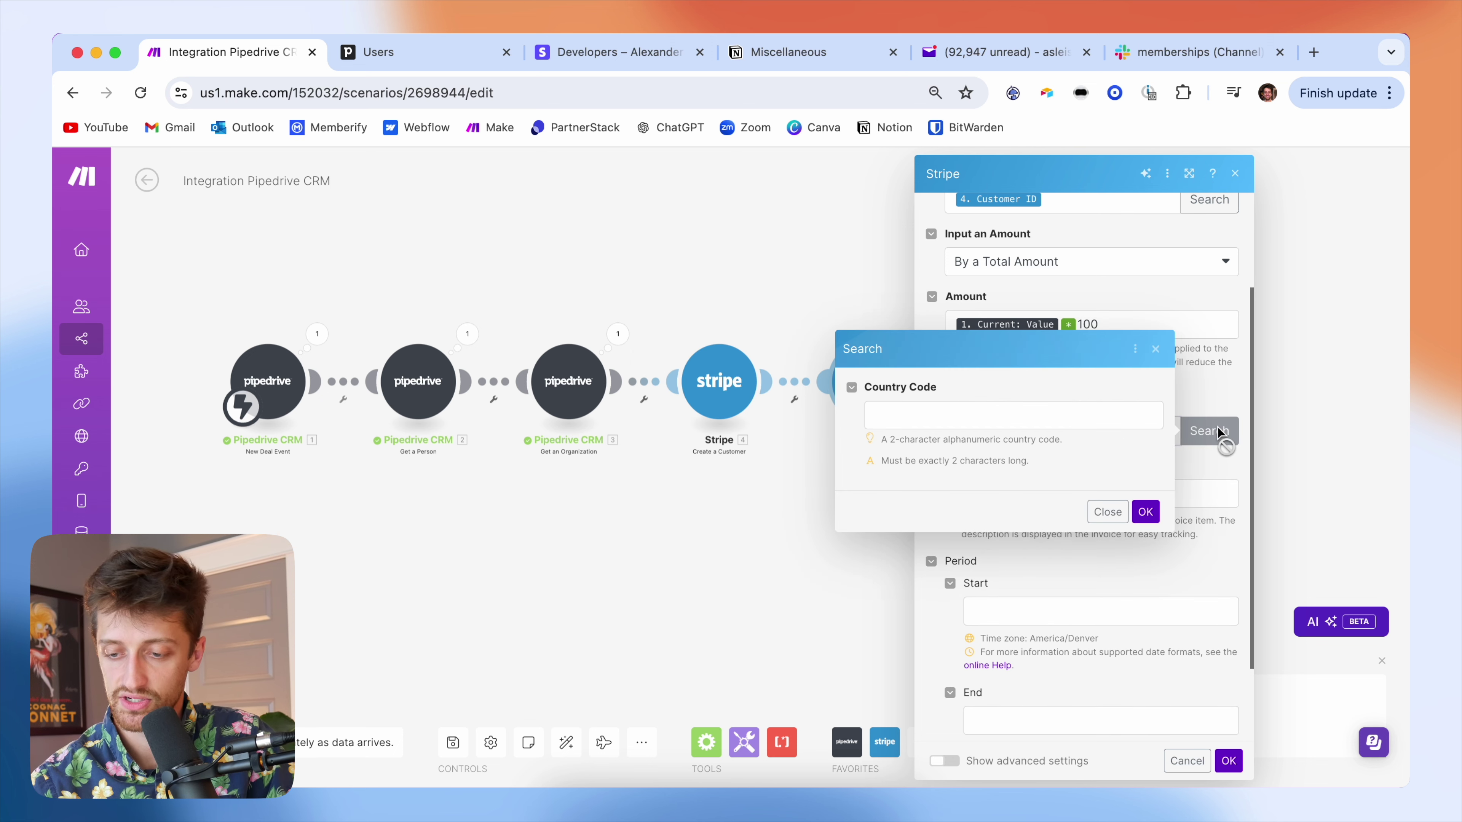
pyautogui.click(980, 413)
pyautogui.write('us')
pyautogui.click(978, 459)
pyautogui.click(1145, 512)
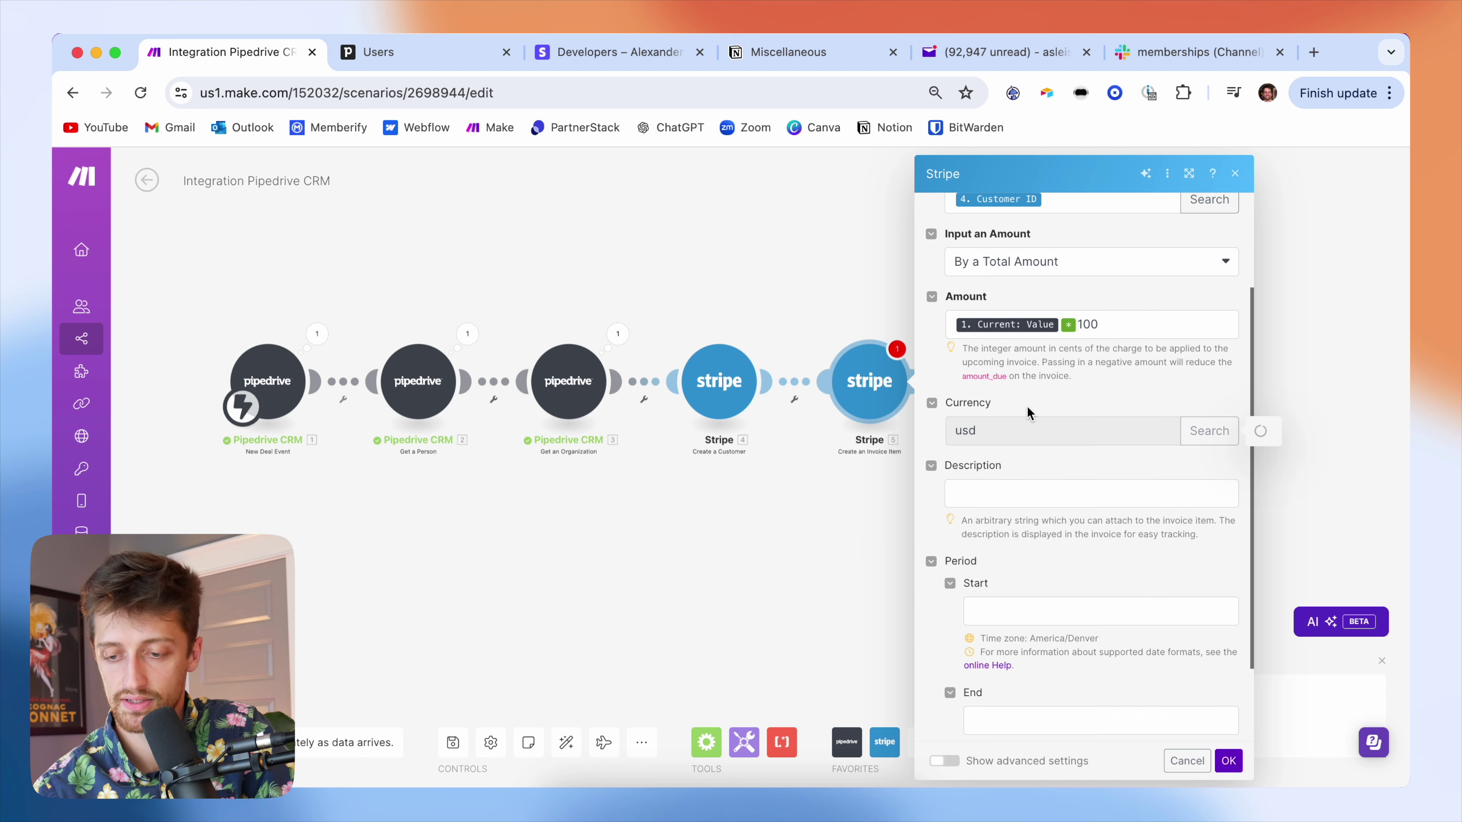
pyautogui.click(1028, 429)
pyautogui.click(910, 218)
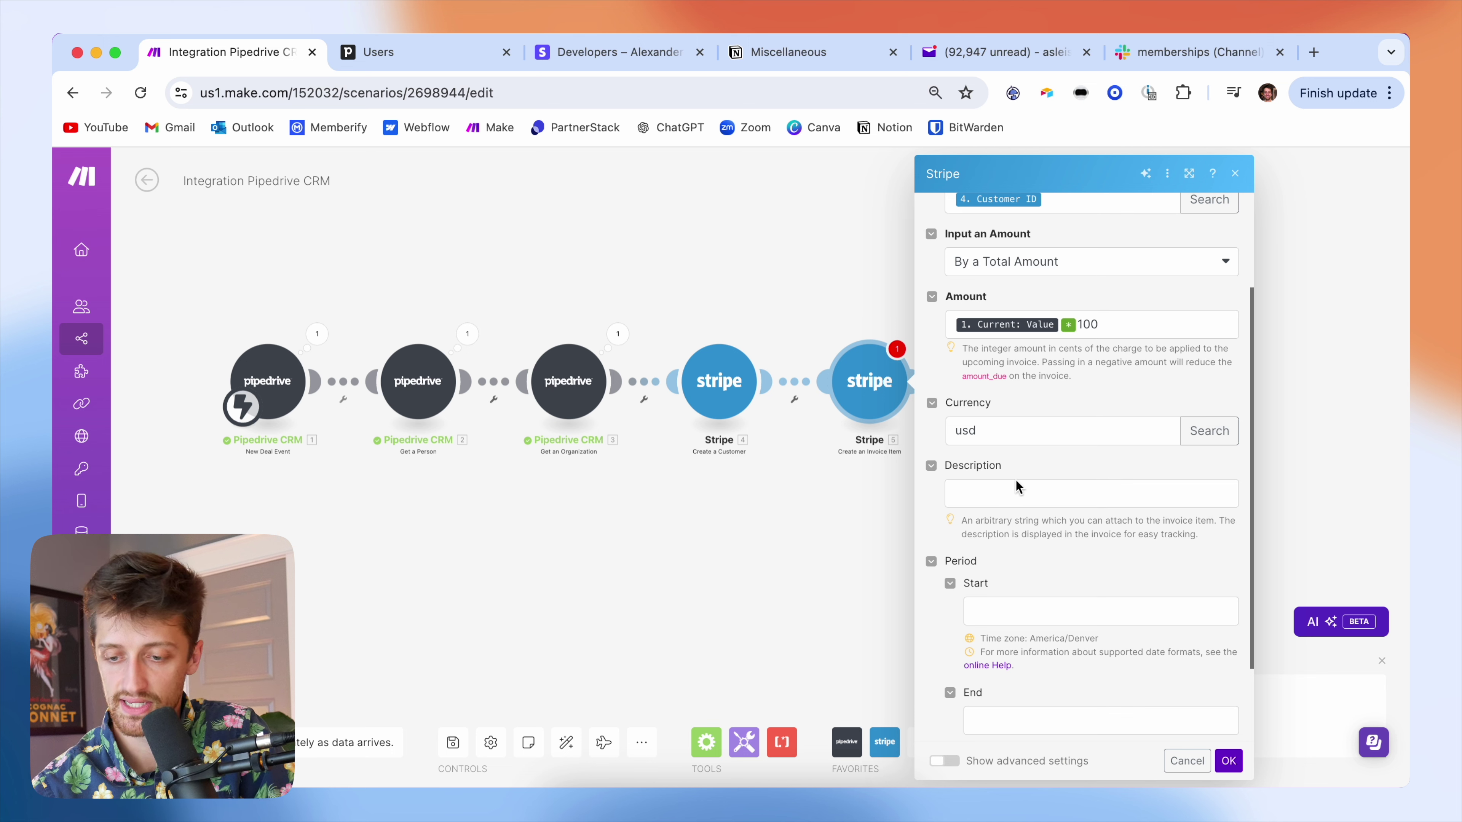
# - Leave the Description empty and save the invoice item module
pyautogui.click(1012, 491)
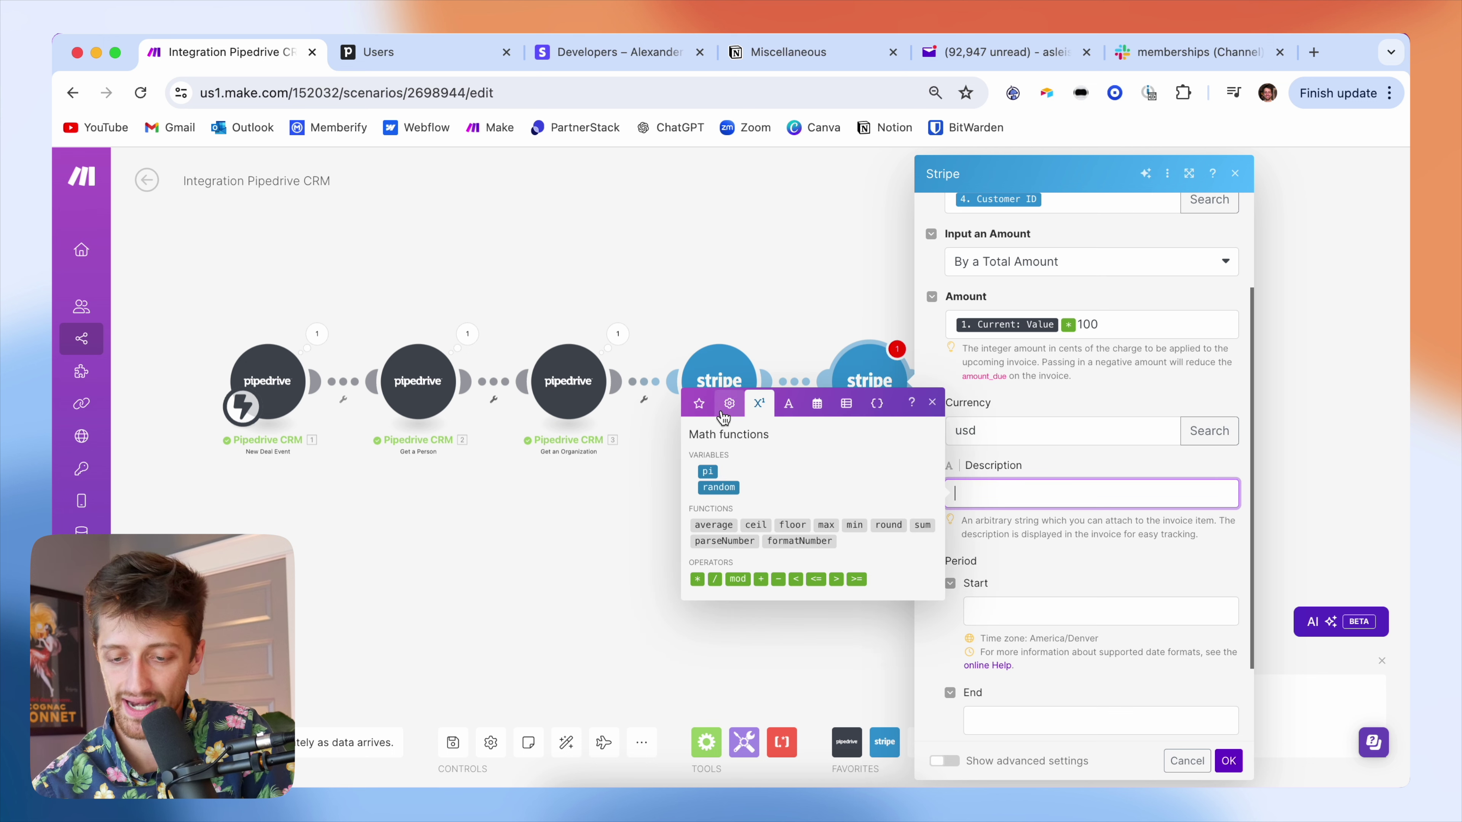
pyautogui.click(698, 403)
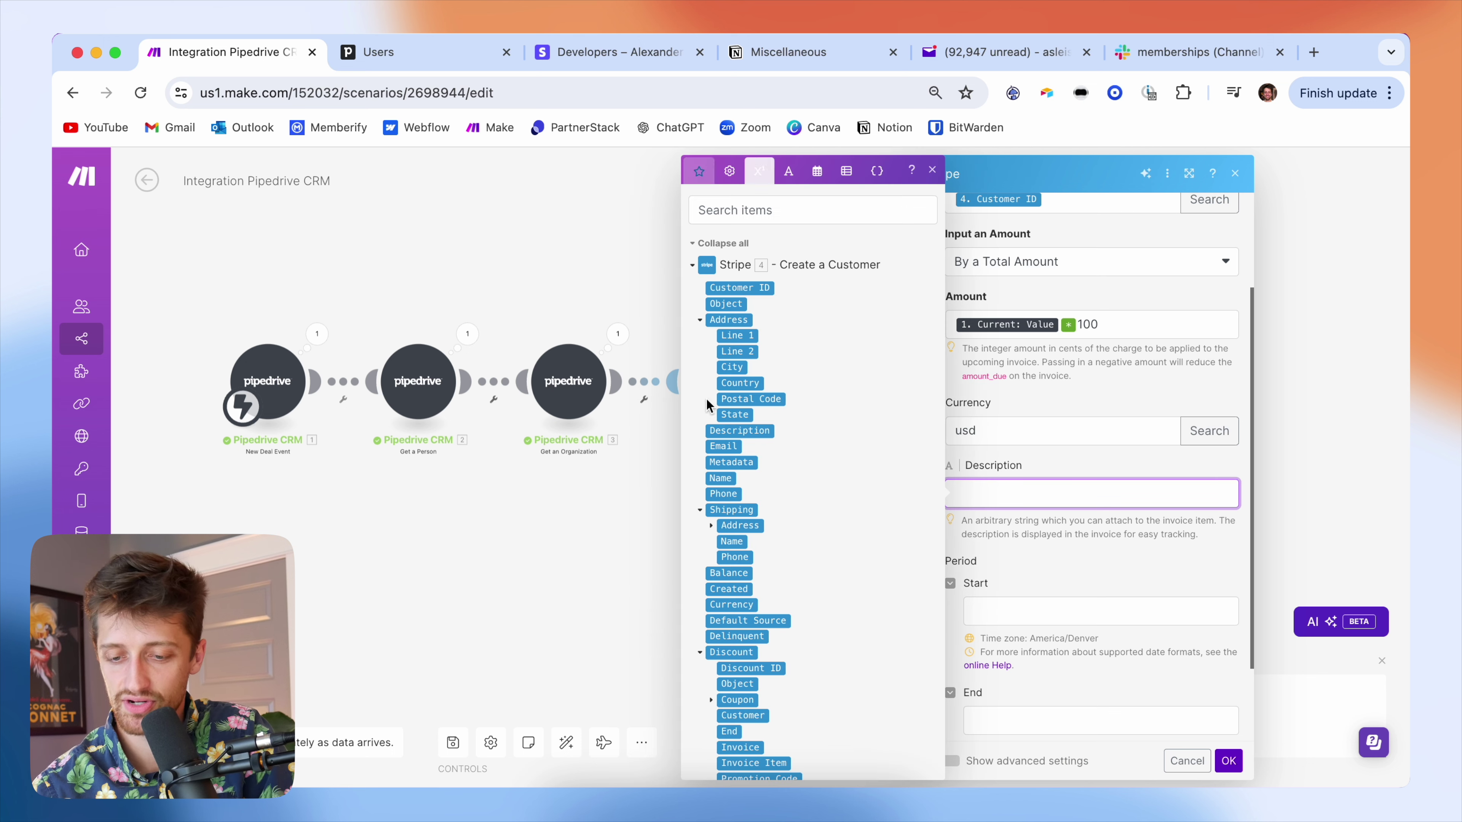
pyautogui.click(1042, 464)
pyautogui.scroll(-2, 998, 568)
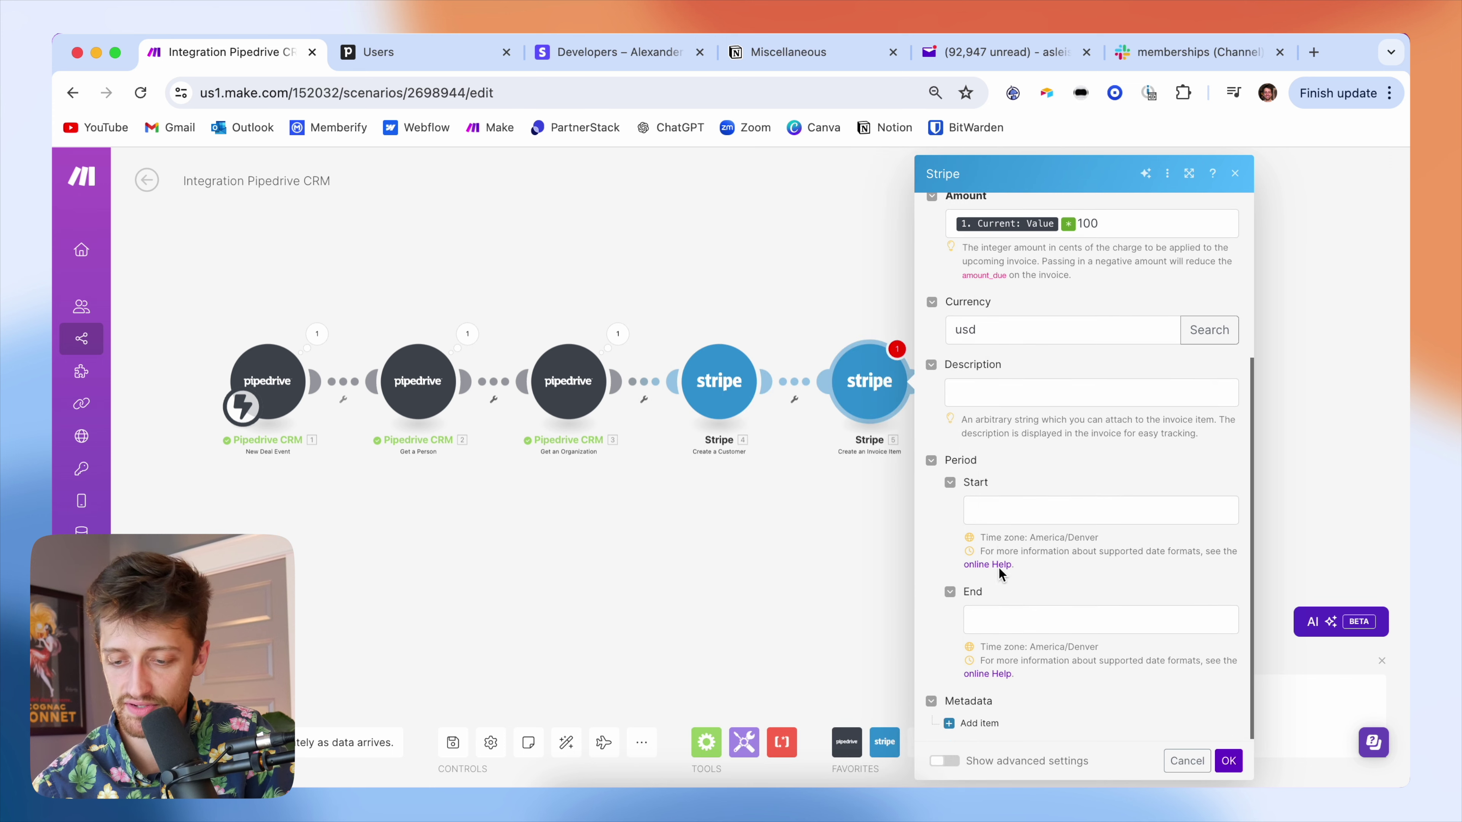
pyautogui.scroll(1, 1099, 482)
pyautogui.scroll(-1, 1098, 482)
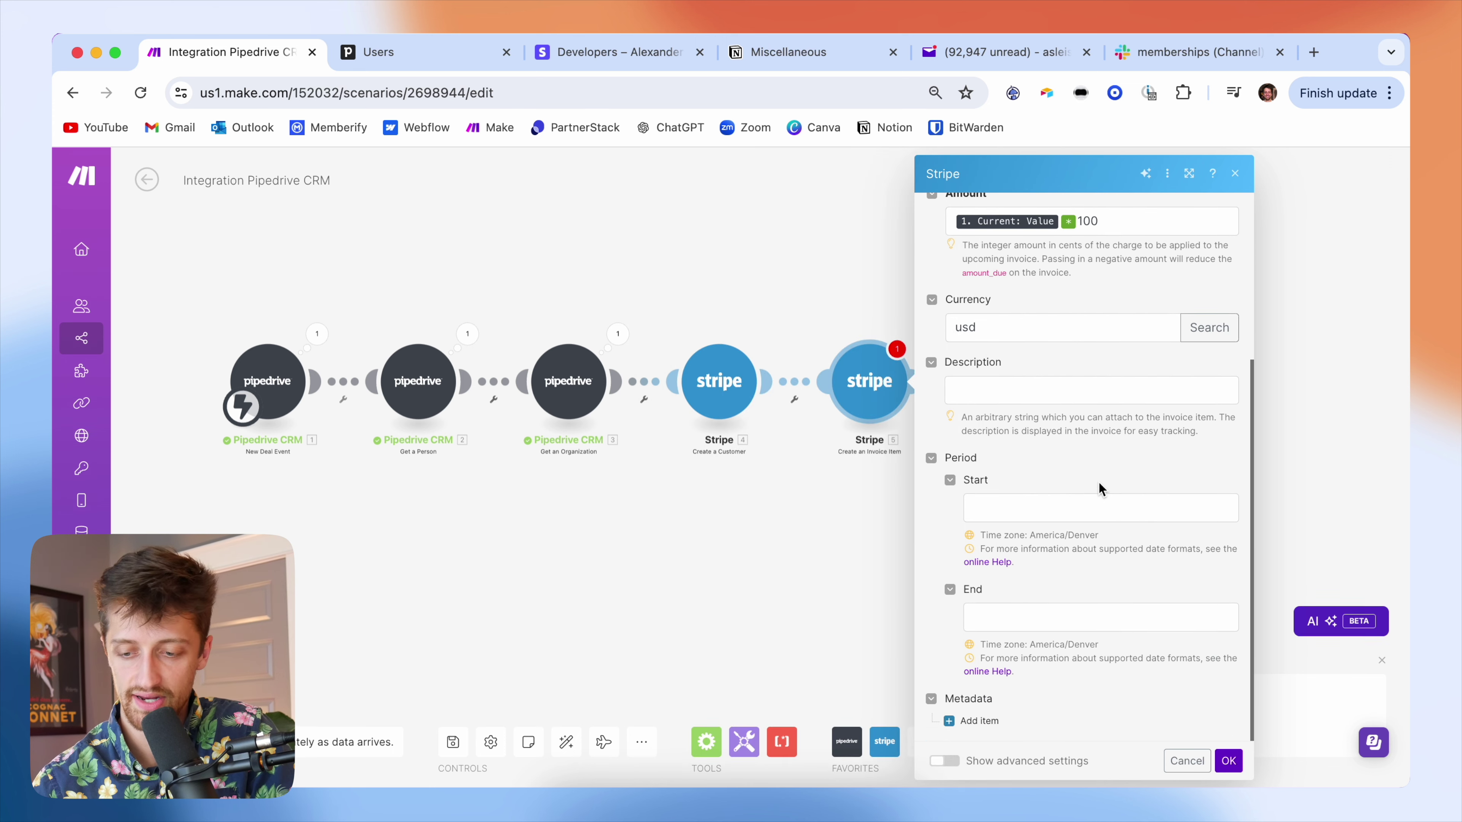
pyautogui.click(1229, 762)
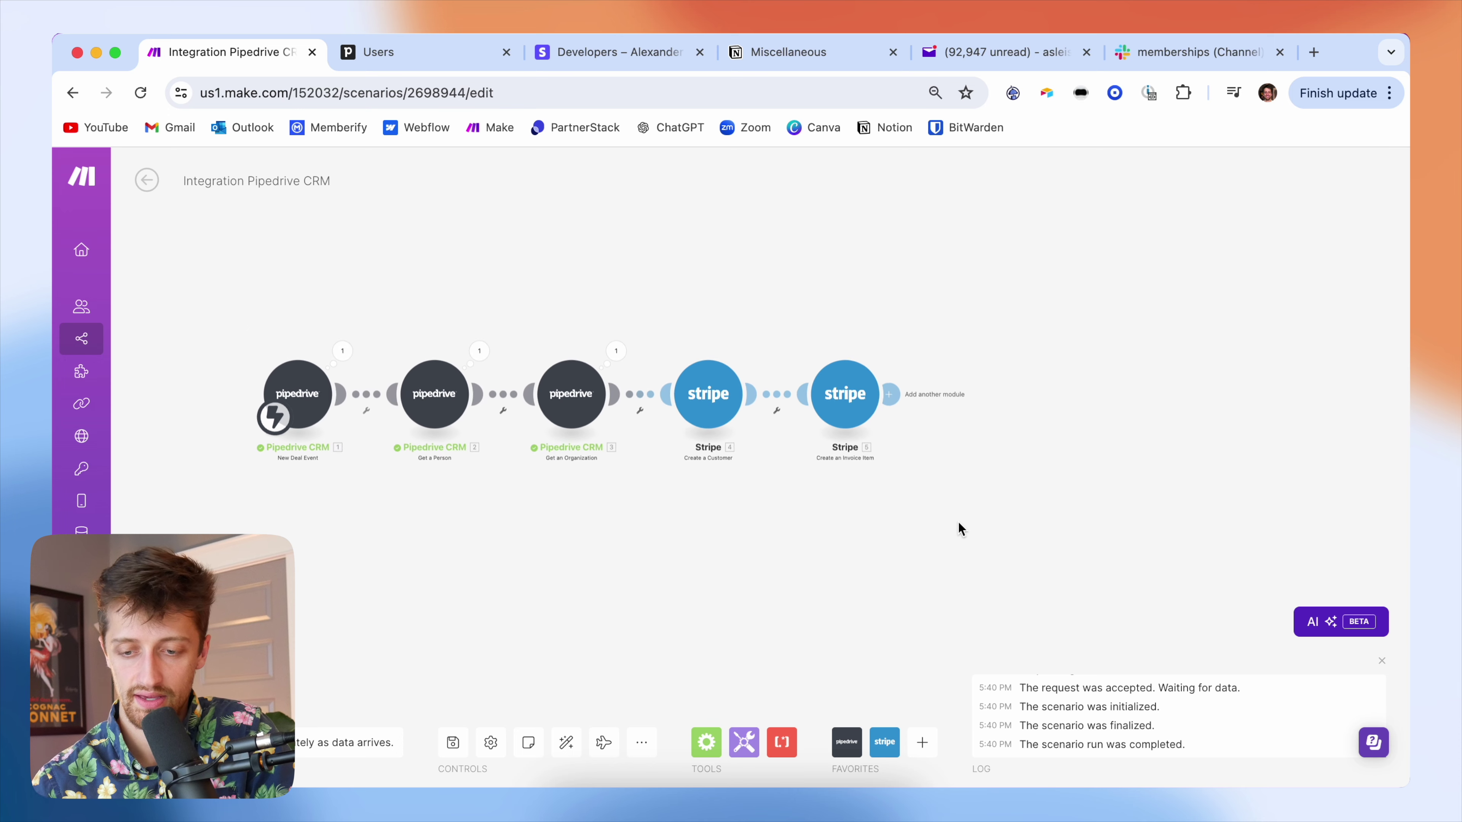
# - Add a Stripe Create an Invoice module after the invoice item step
pyautogui.moveTo(999, 526); pyautogui.dragTo(933, 476)
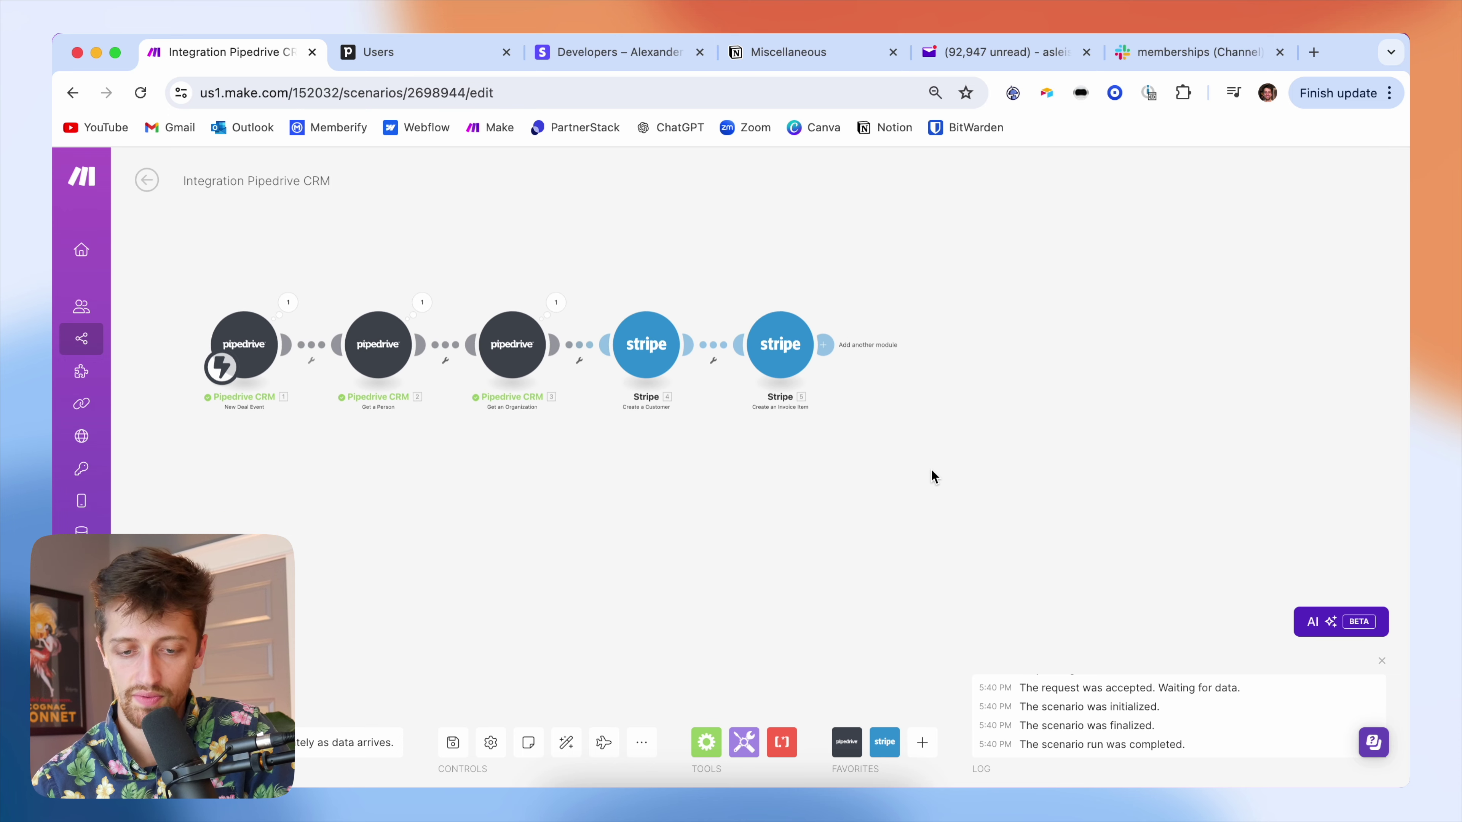
pyautogui.click(824, 346)
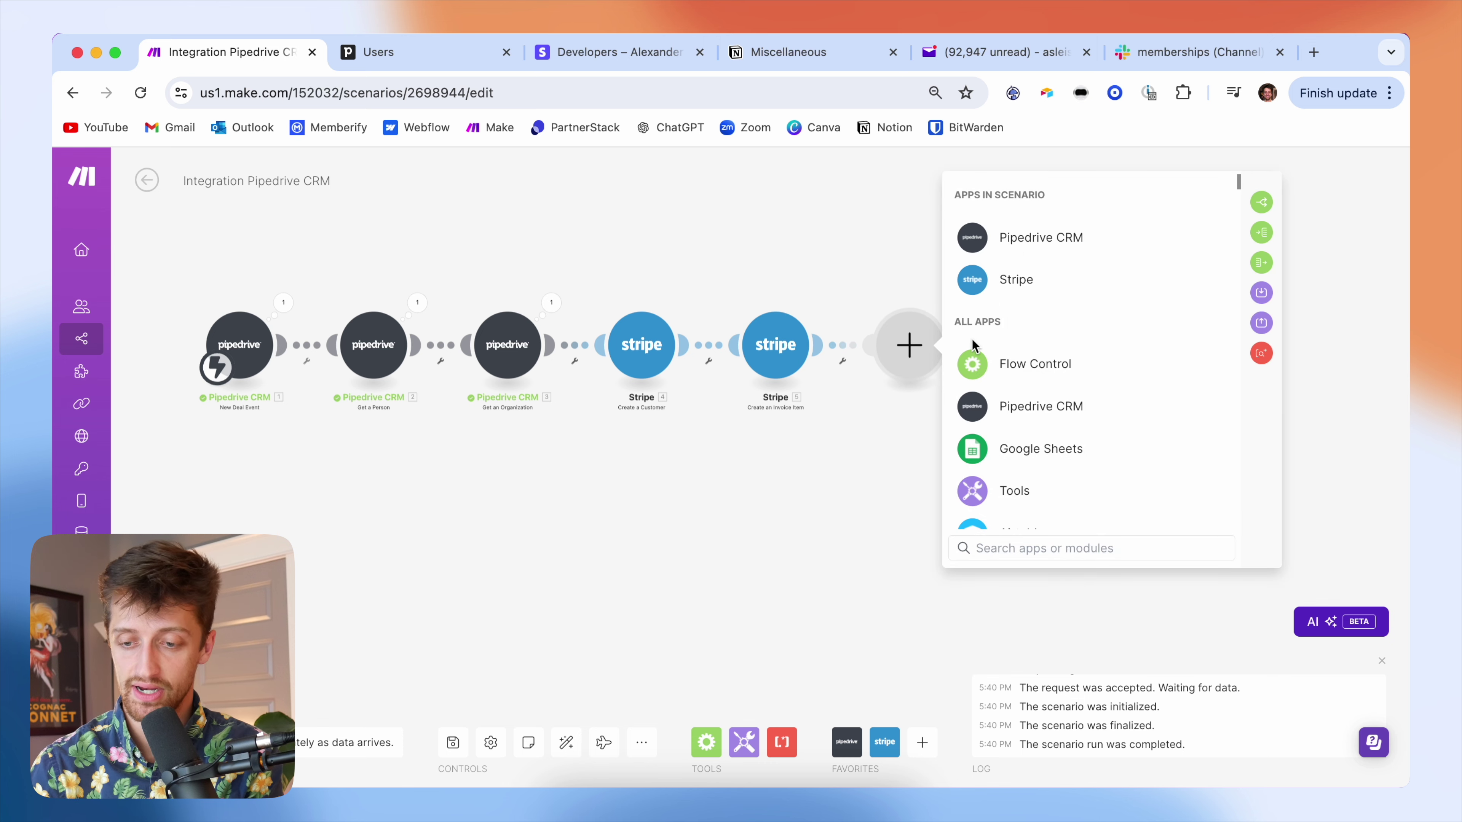
pyautogui.click(995, 283)
pyautogui.write('create')
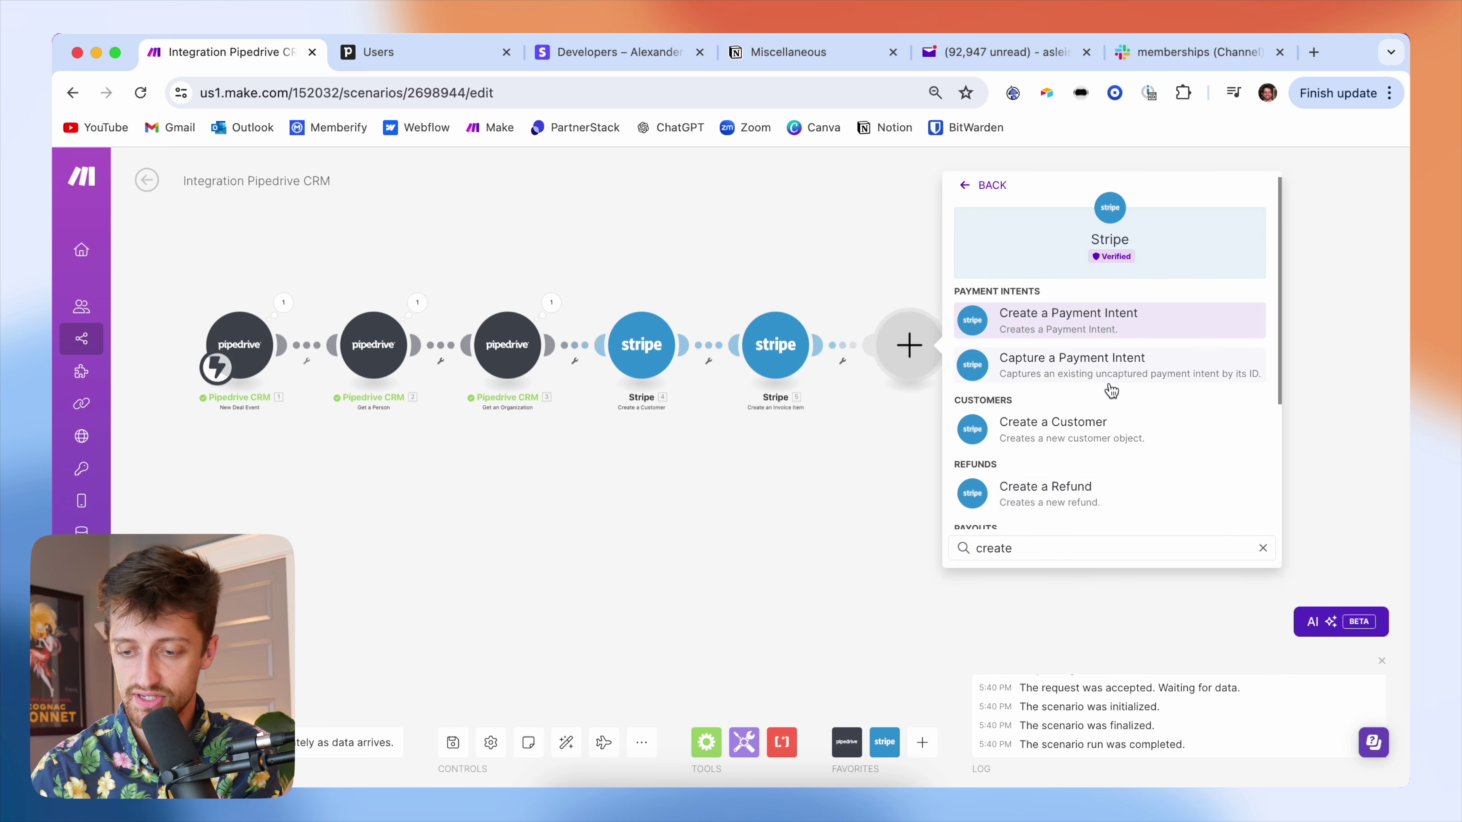
pyautogui.scroll(-5, 1105, 403)
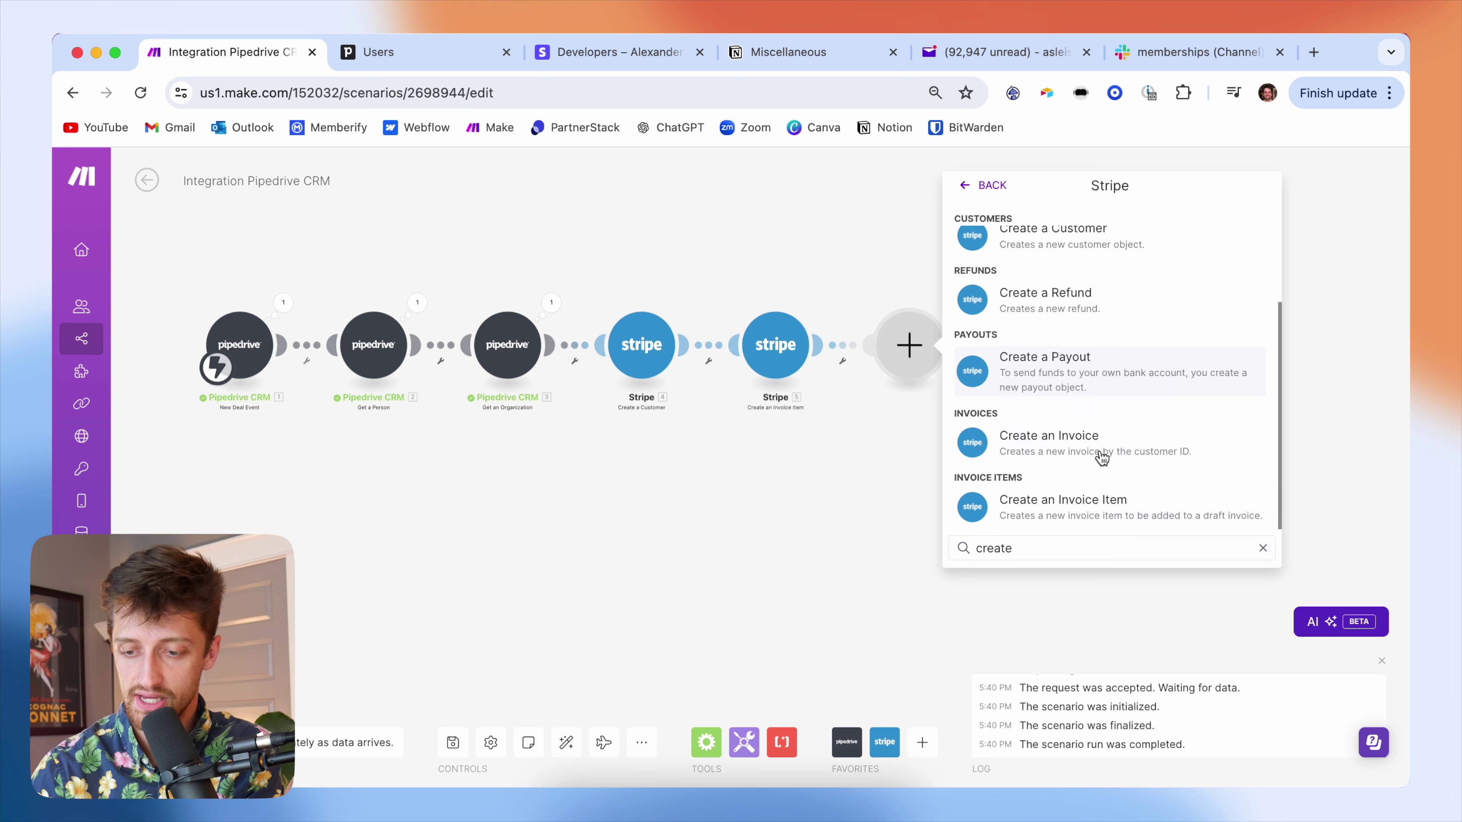
pyautogui.click(1108, 446)
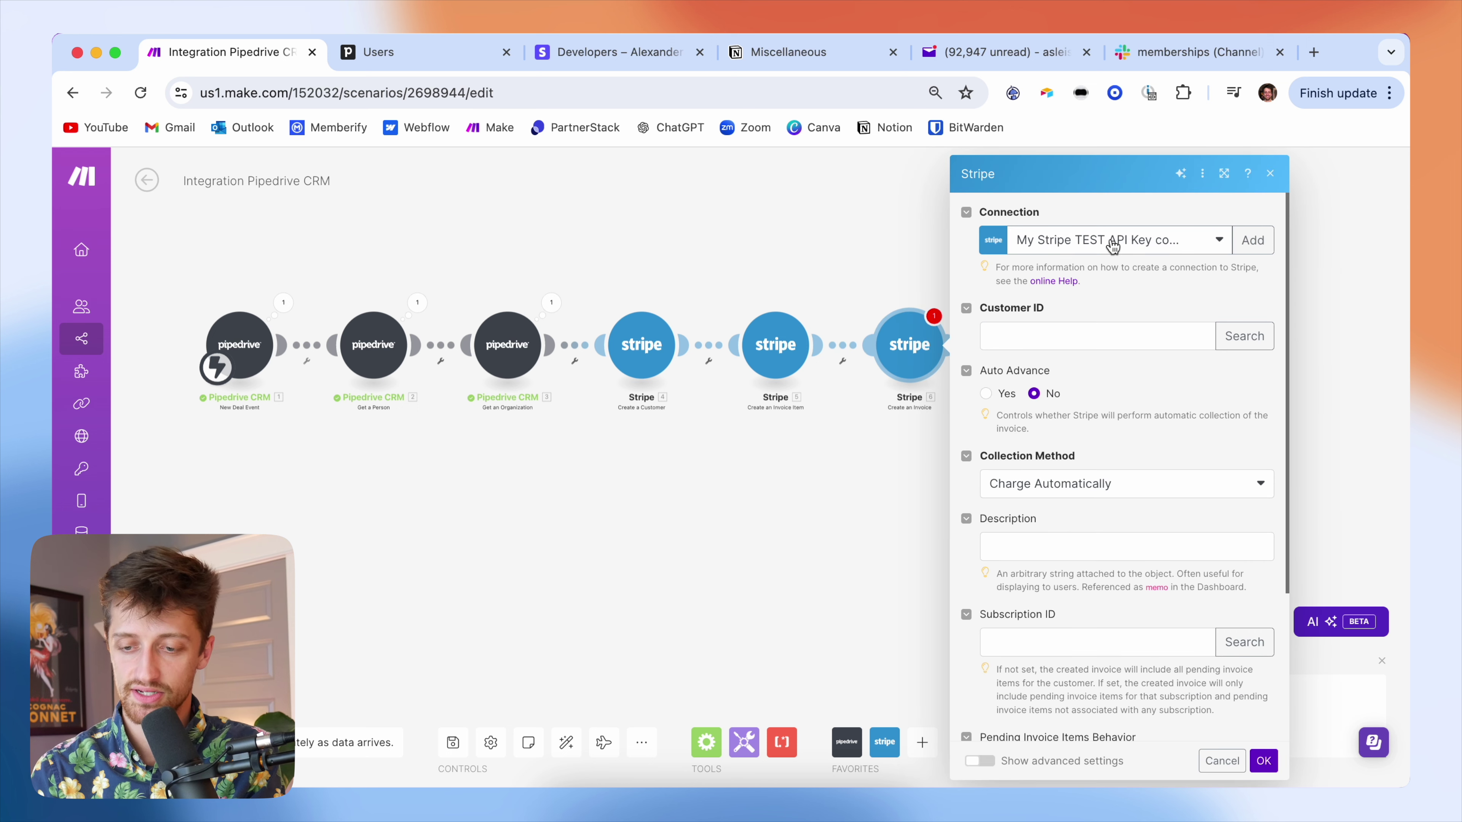
# - Map the new customer's Customer ID into the invoice's customer field
pyautogui.click(1073, 337)
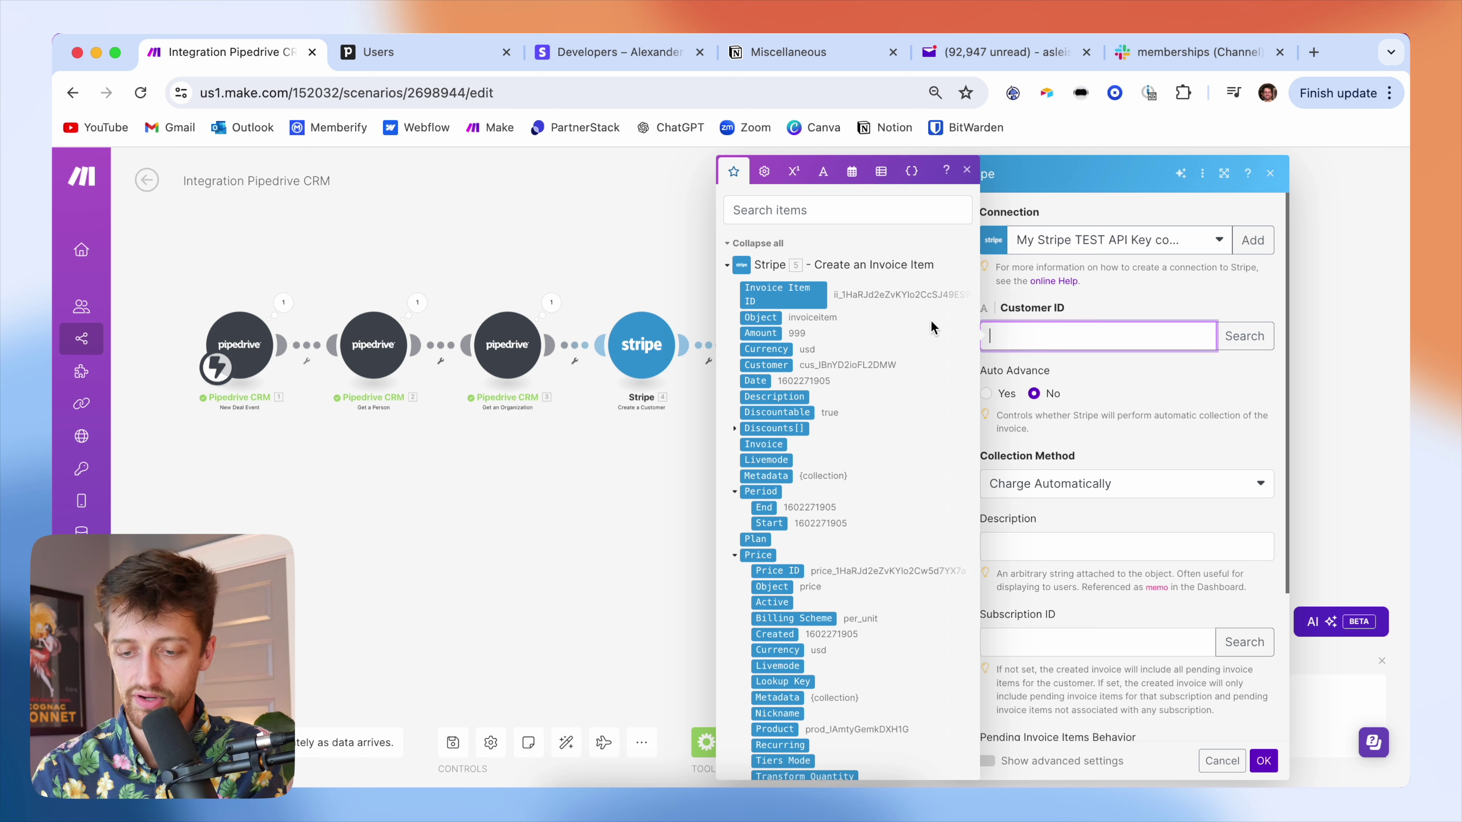
pyautogui.scroll(-10, 827, 522)
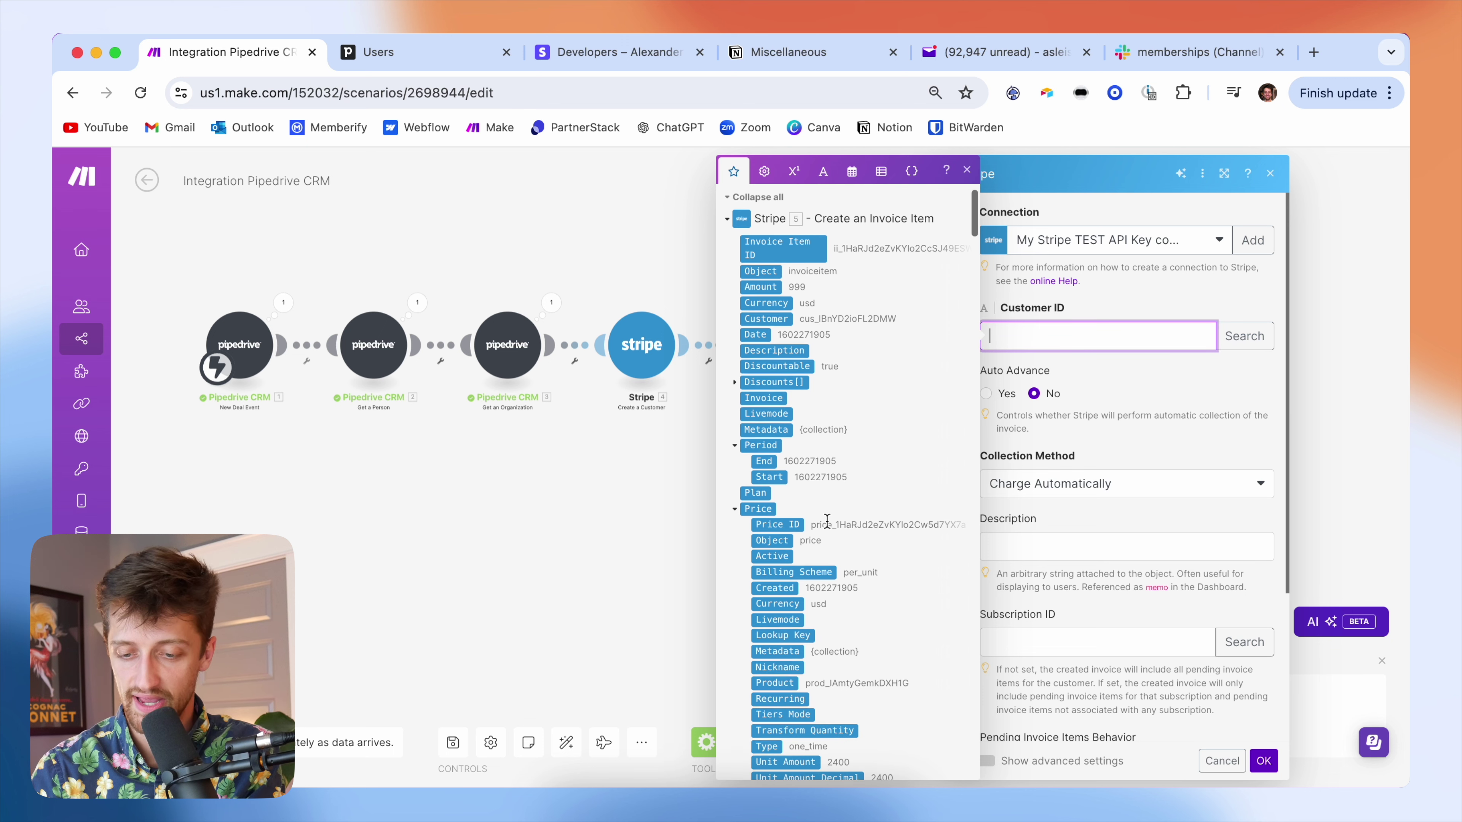
pyautogui.scroll(-2, 827, 528)
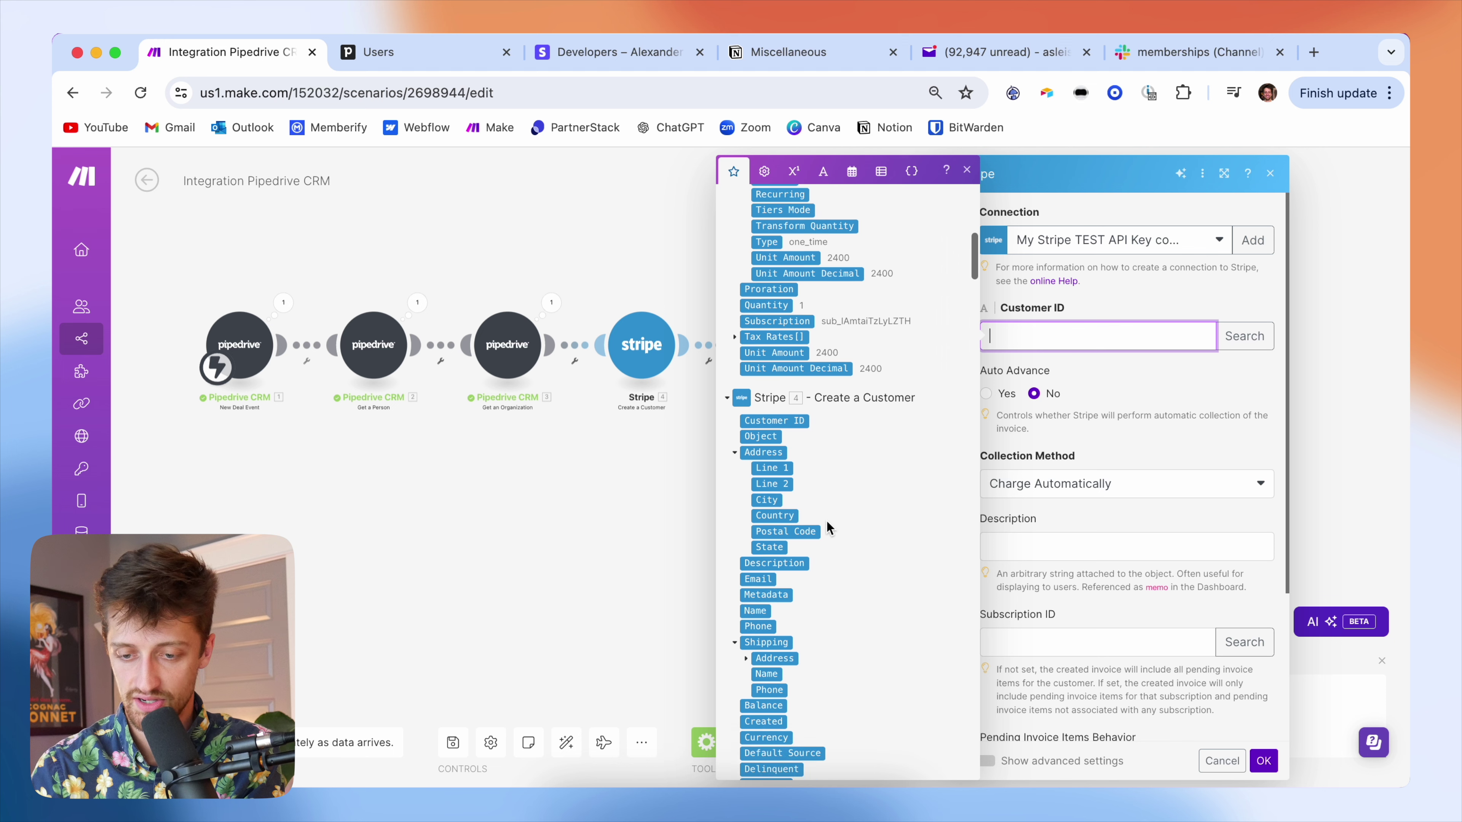
pyautogui.click(800, 417)
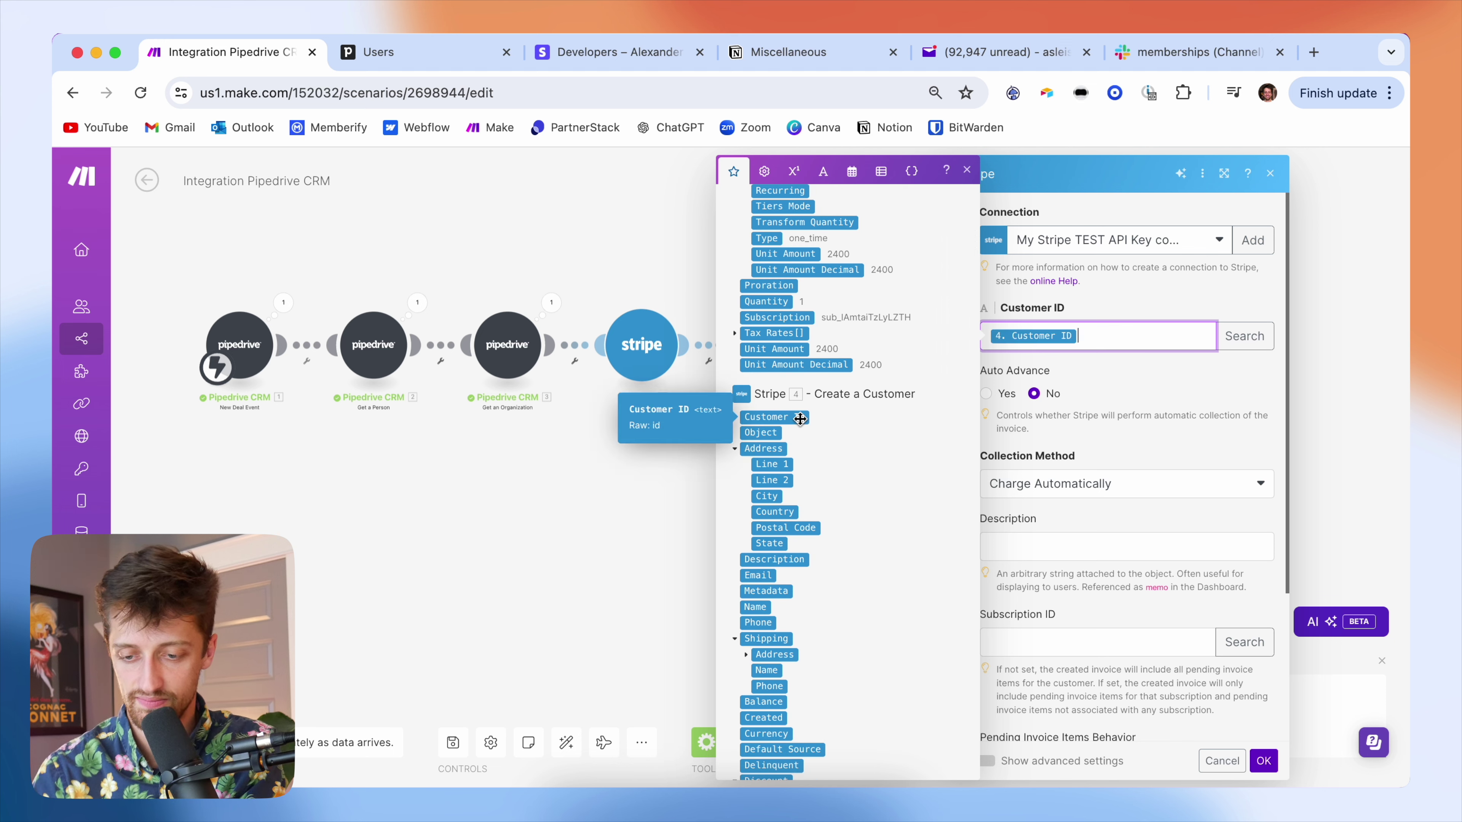
pyautogui.click(1134, 390)
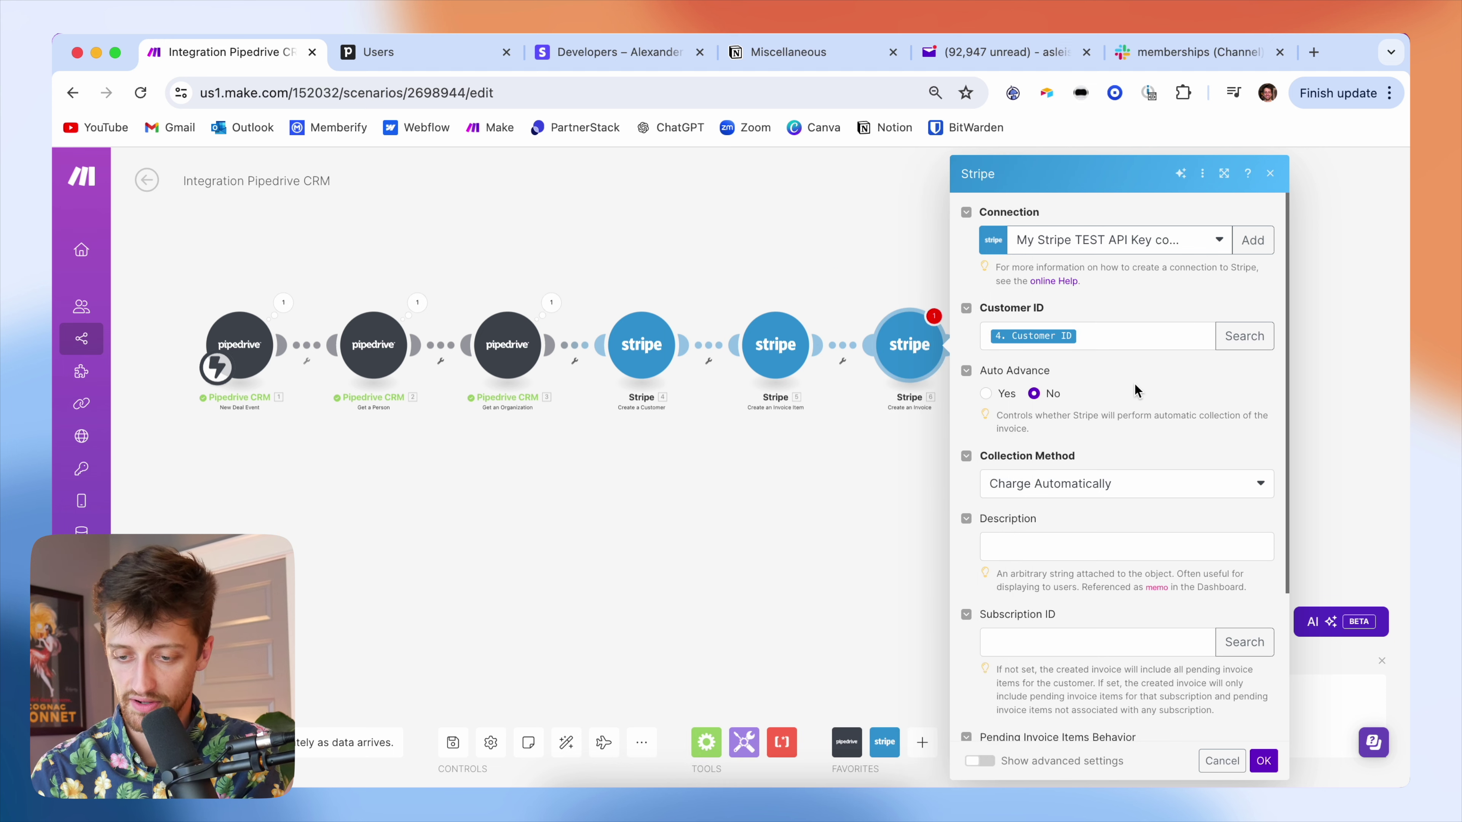
# - Set the collection method to send the invoice, with 7 days until due
pyautogui.scroll(-1, 1021, 507)
pyautogui.click(1055, 438)
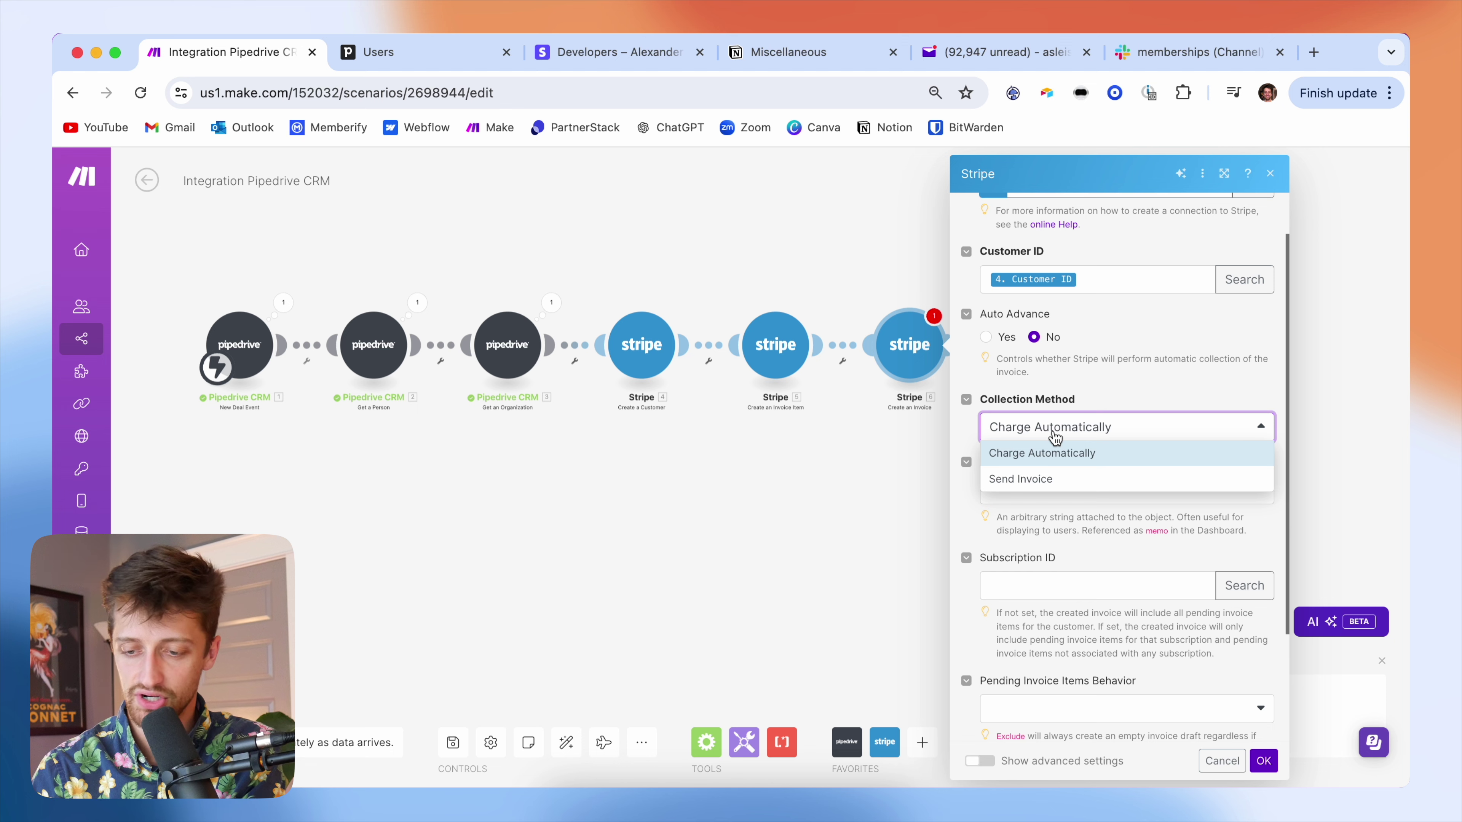
pyautogui.click(1064, 483)
pyautogui.scroll(-2, 1110, 454)
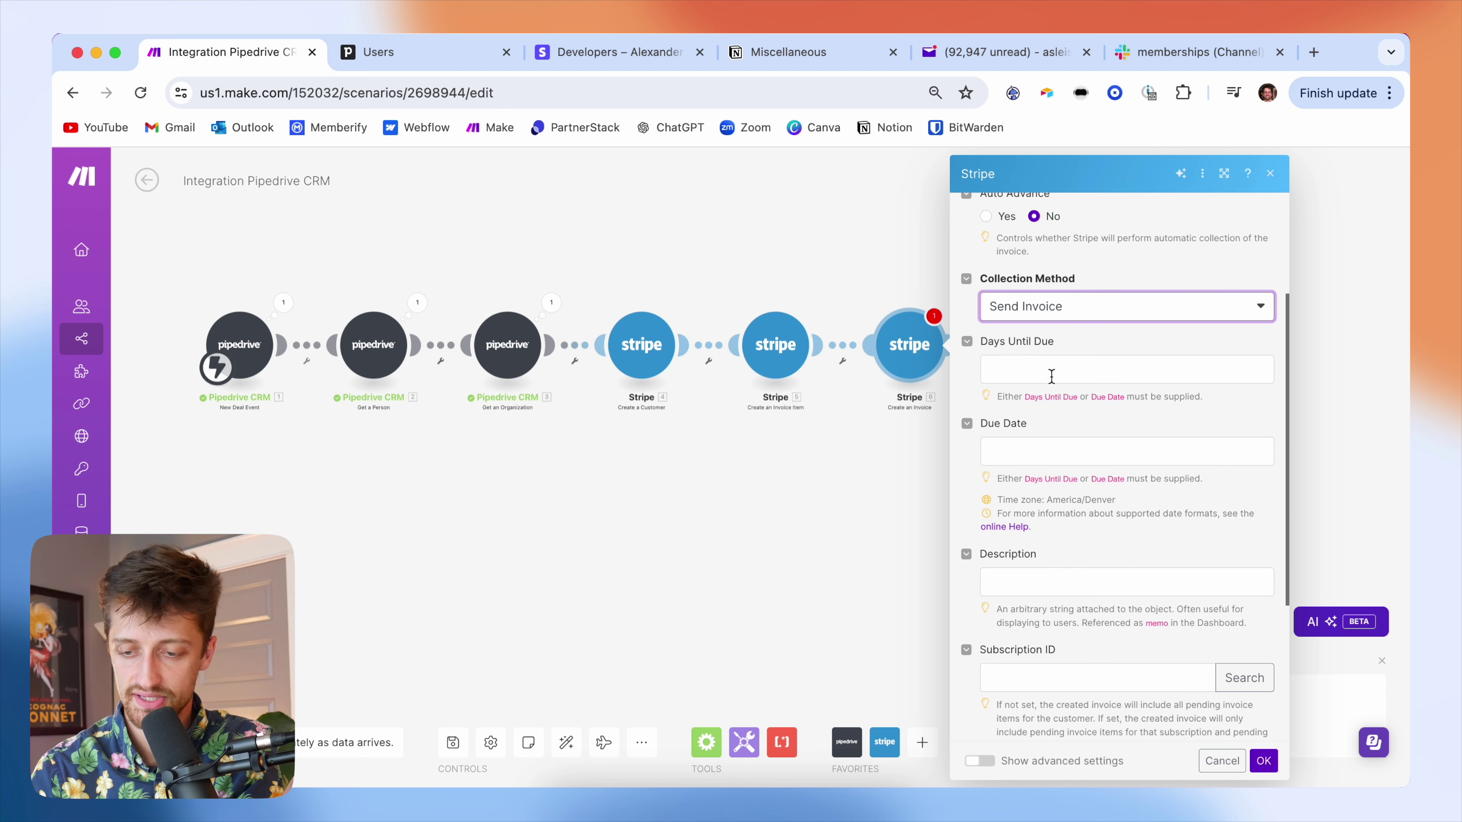
pyautogui.click(1049, 369)
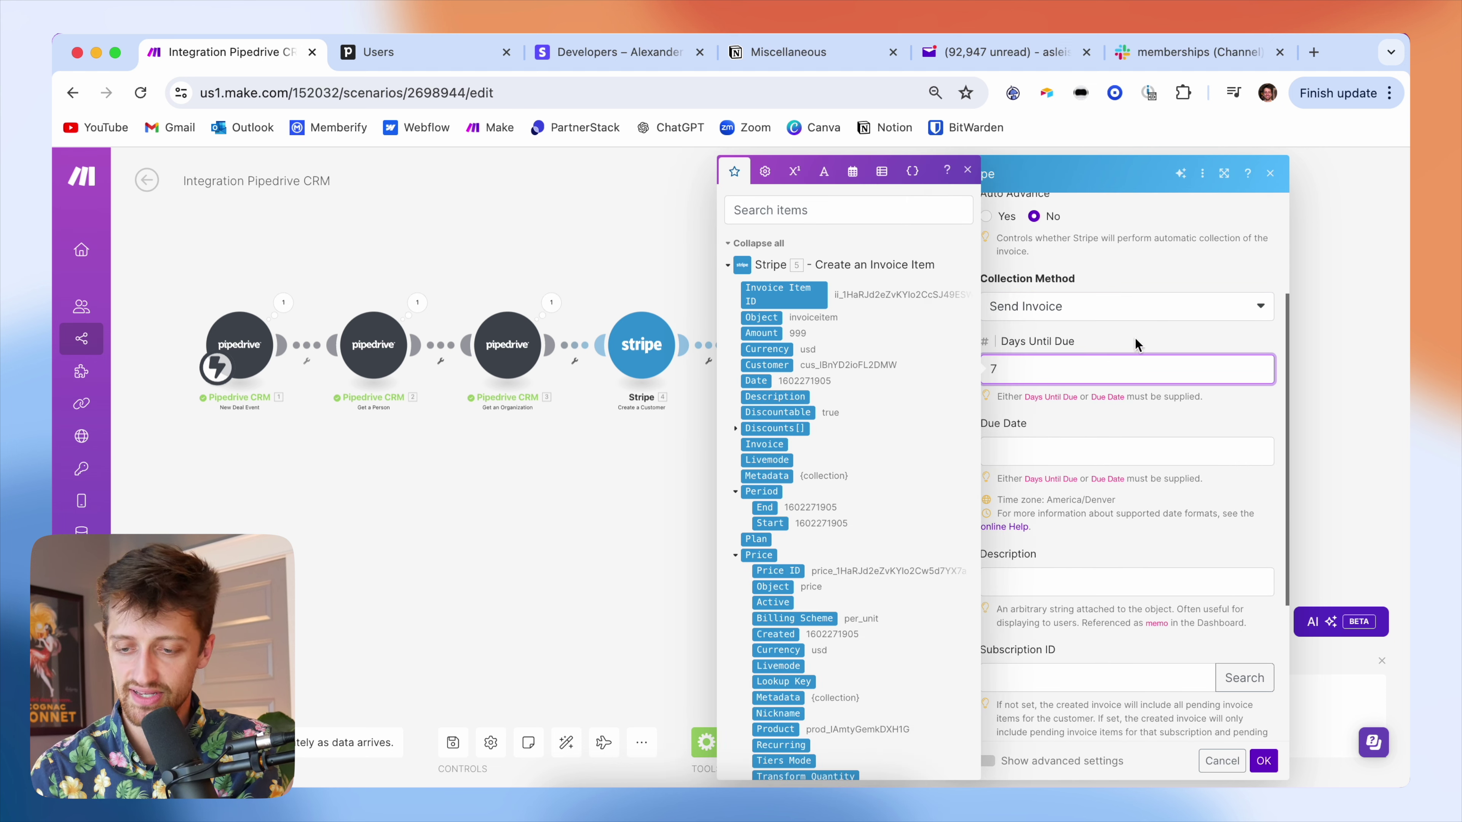
pyautogui.click(1161, 333)
pyautogui.scroll(-3, 1088, 447)
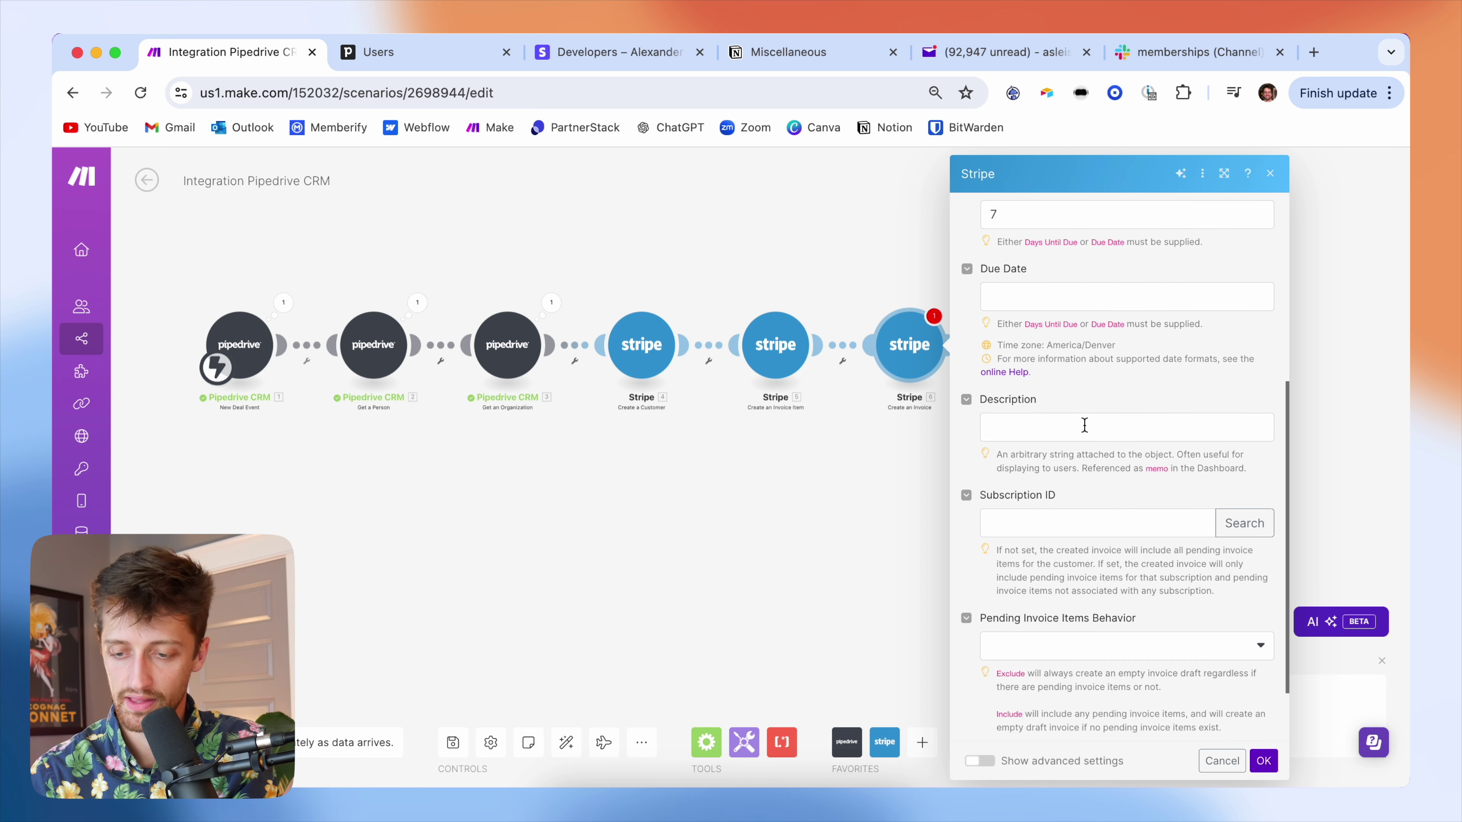
# - Map the deal's 1. Current: Title as the invoice description
pyautogui.click(1084, 425)
pyautogui.scroll(-20, 819, 490)
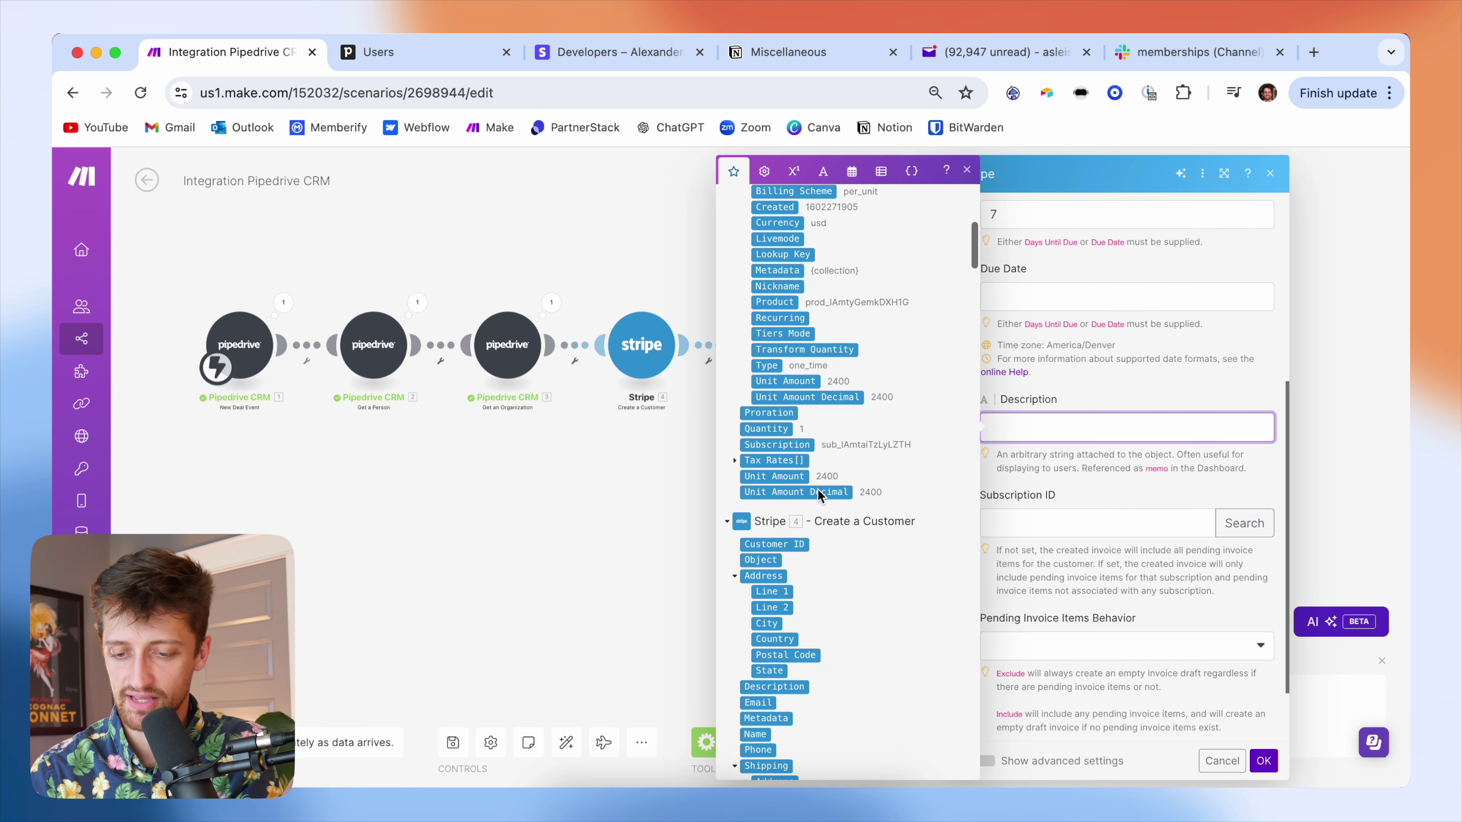
pyautogui.scroll(-10, 818, 490)
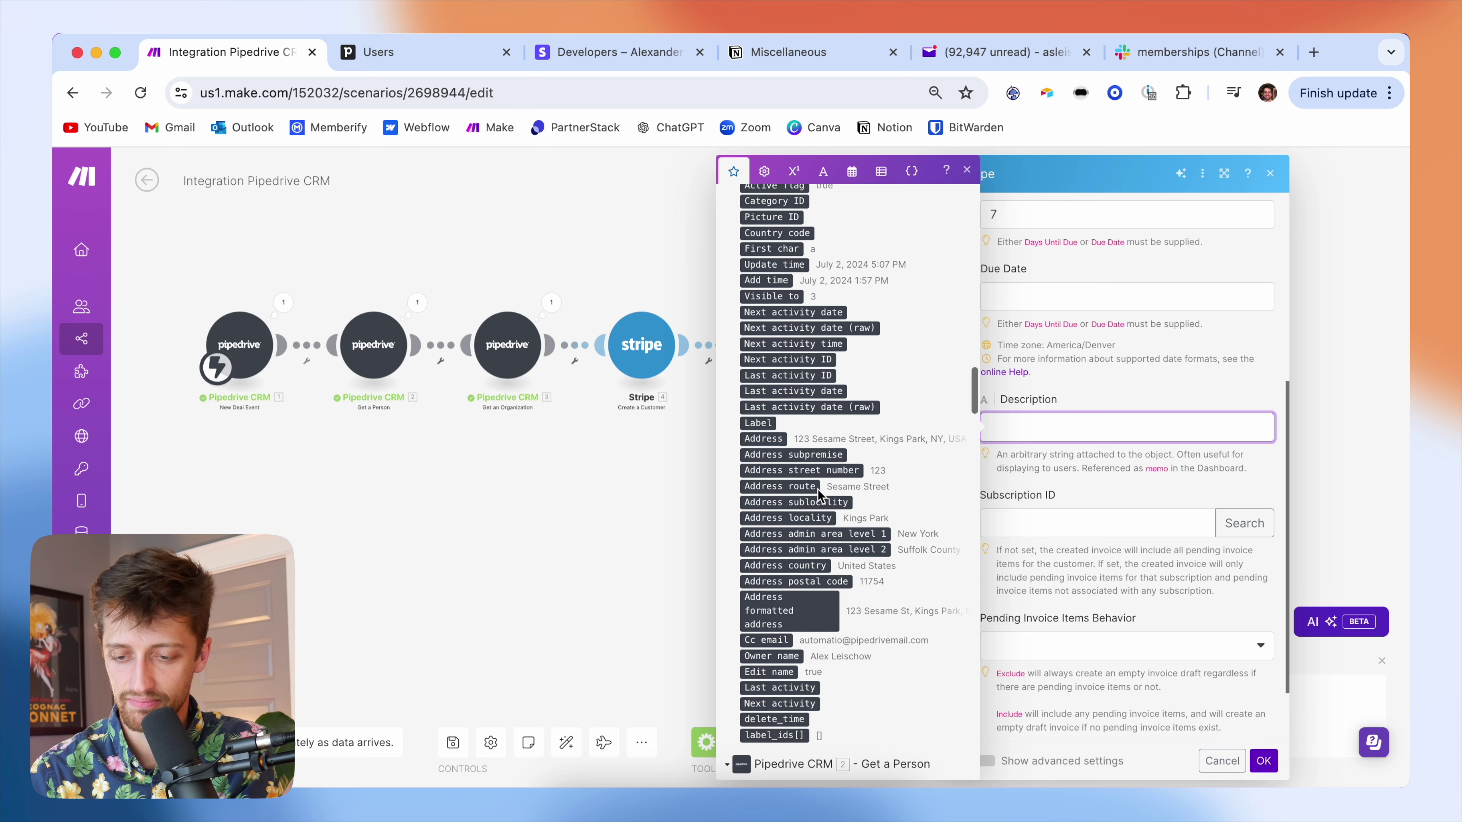
pyautogui.scroll(-3, 817, 489)
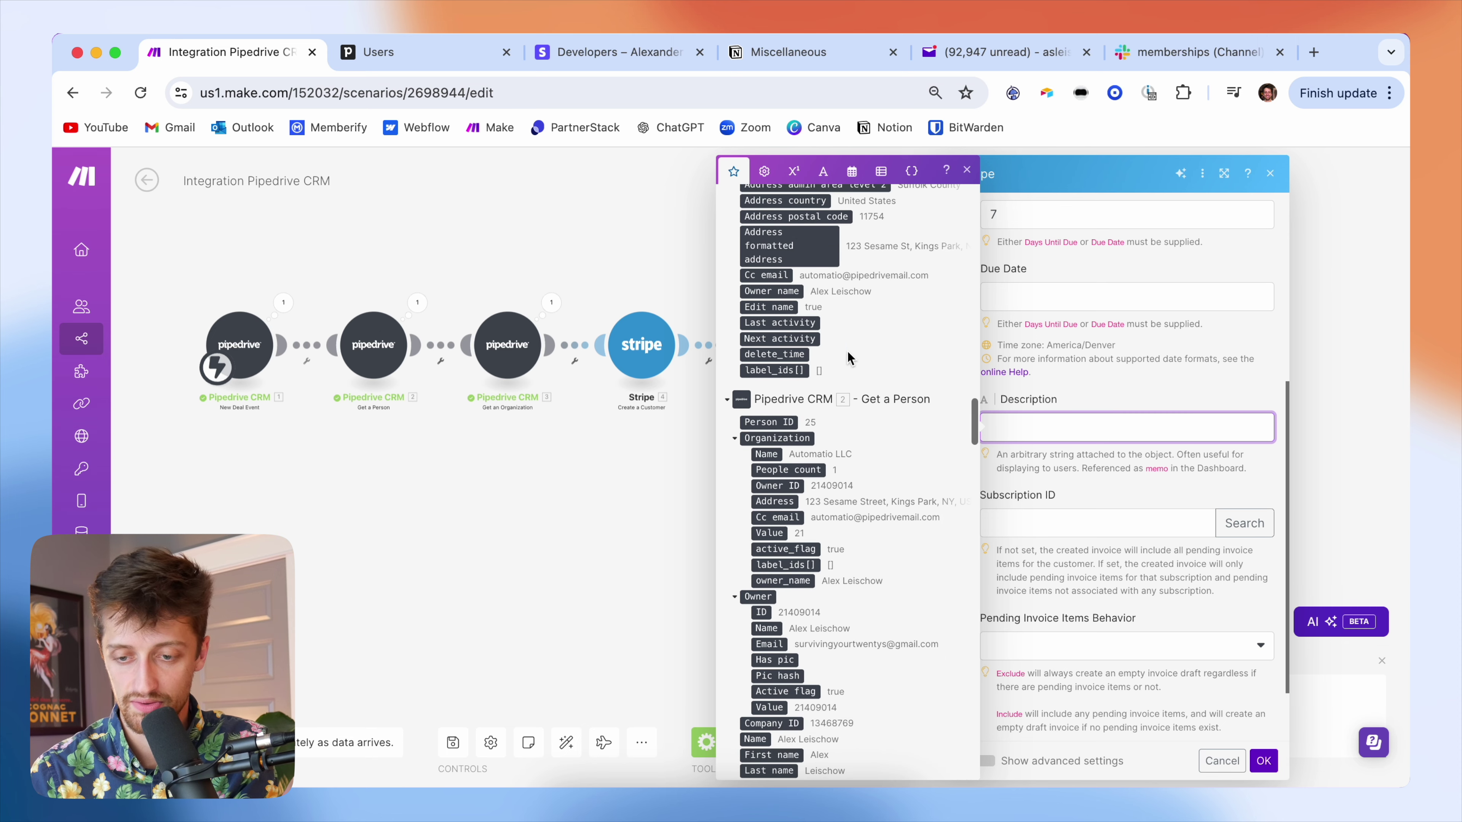
pyautogui.scroll(3, 852, 360)
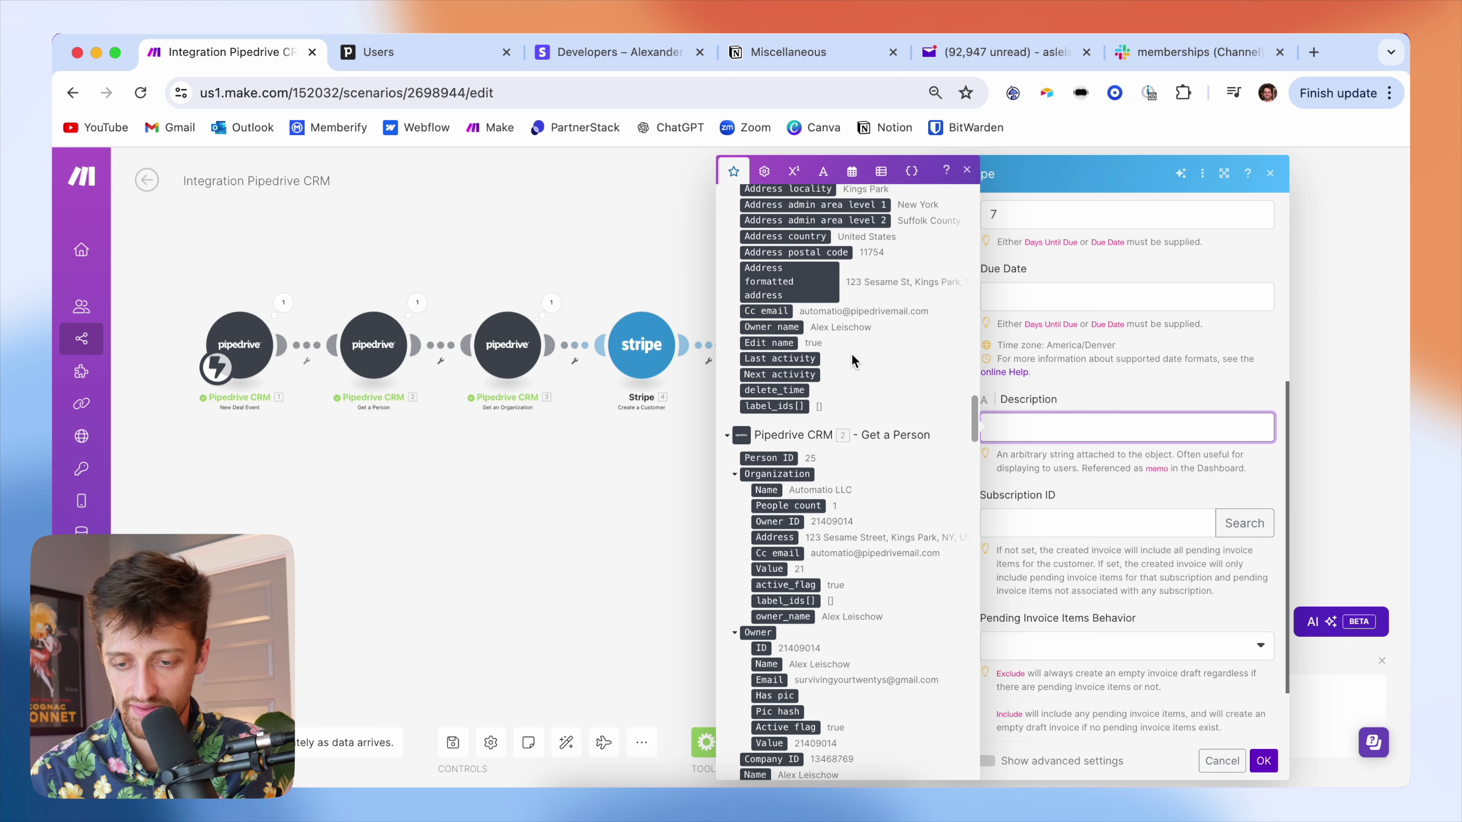
pyautogui.scroll(4, 866, 352)
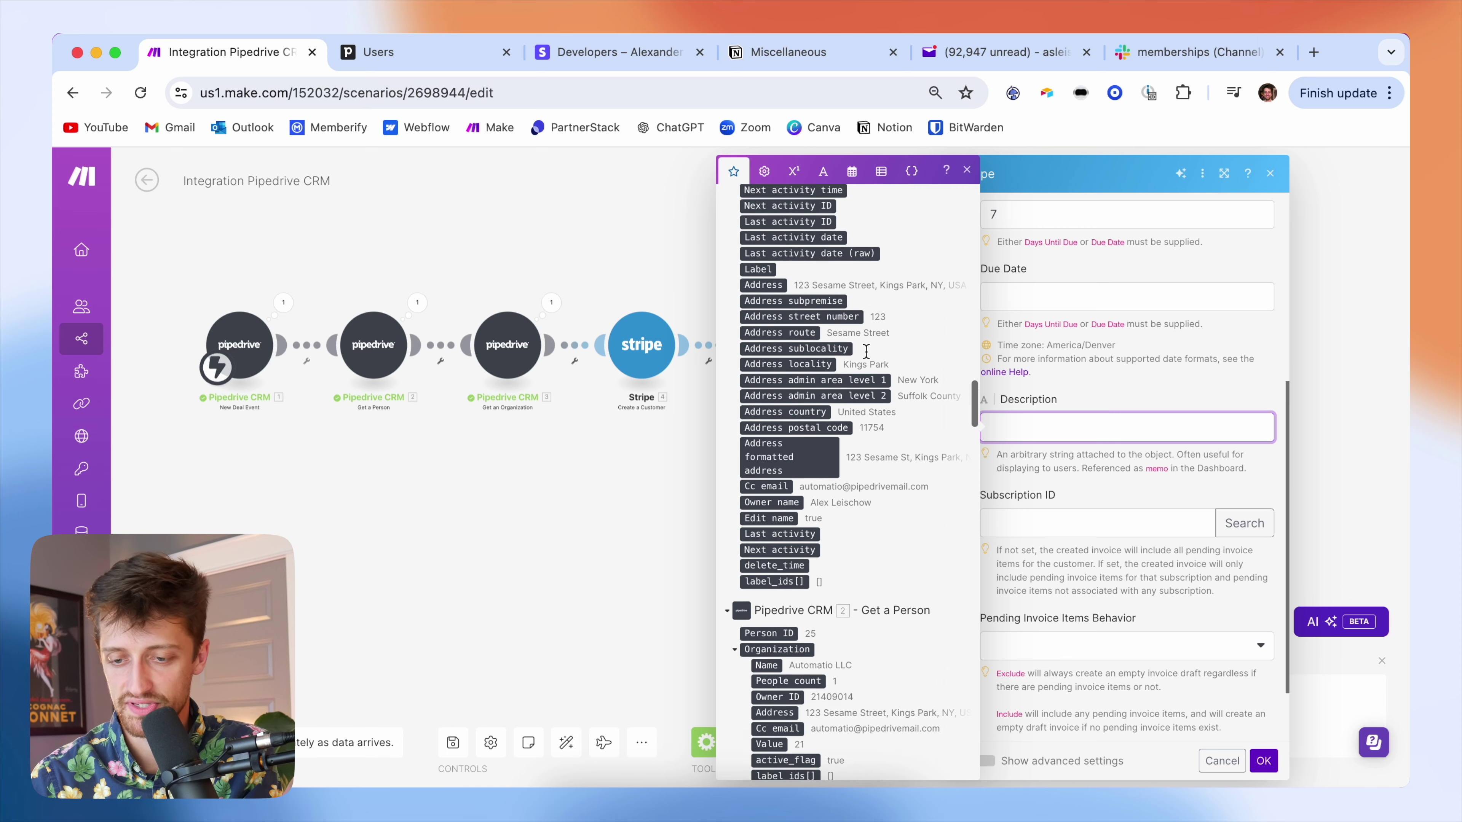
pyautogui.scroll(-8, 867, 352)
pyautogui.scroll(-20, 867, 352)
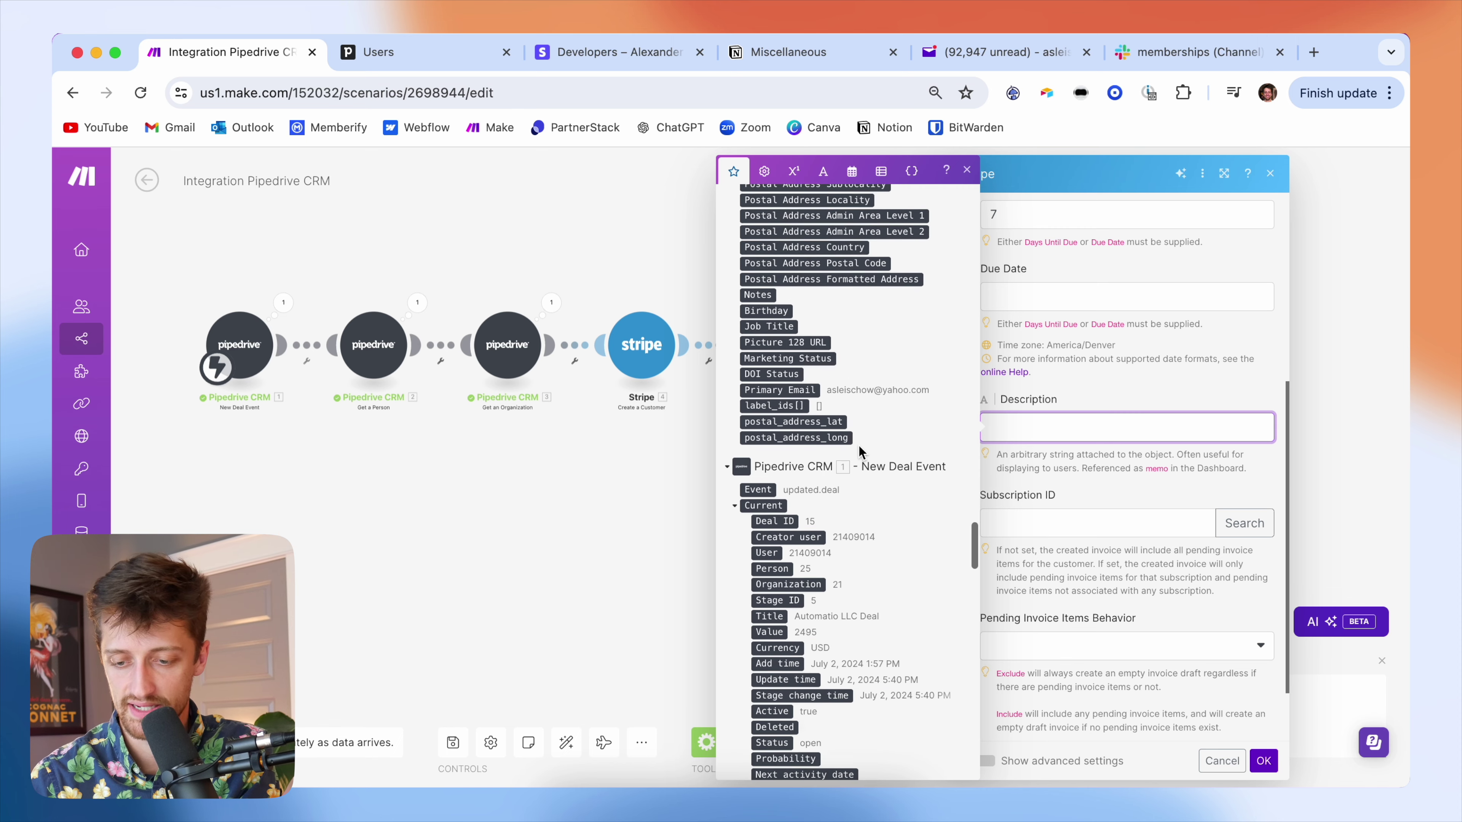
pyautogui.scroll(-1, 855, 418)
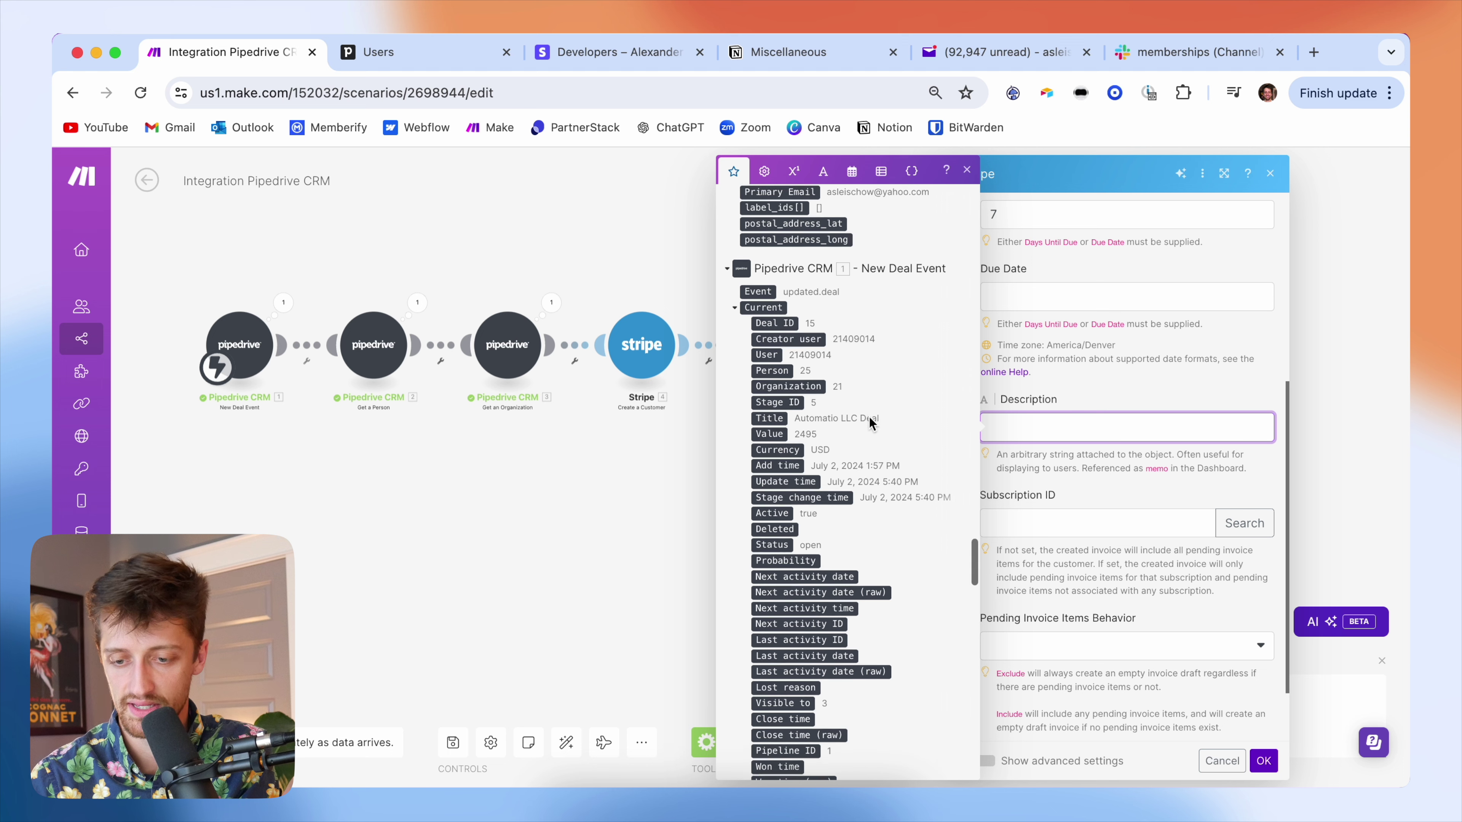
pyautogui.click(775, 418)
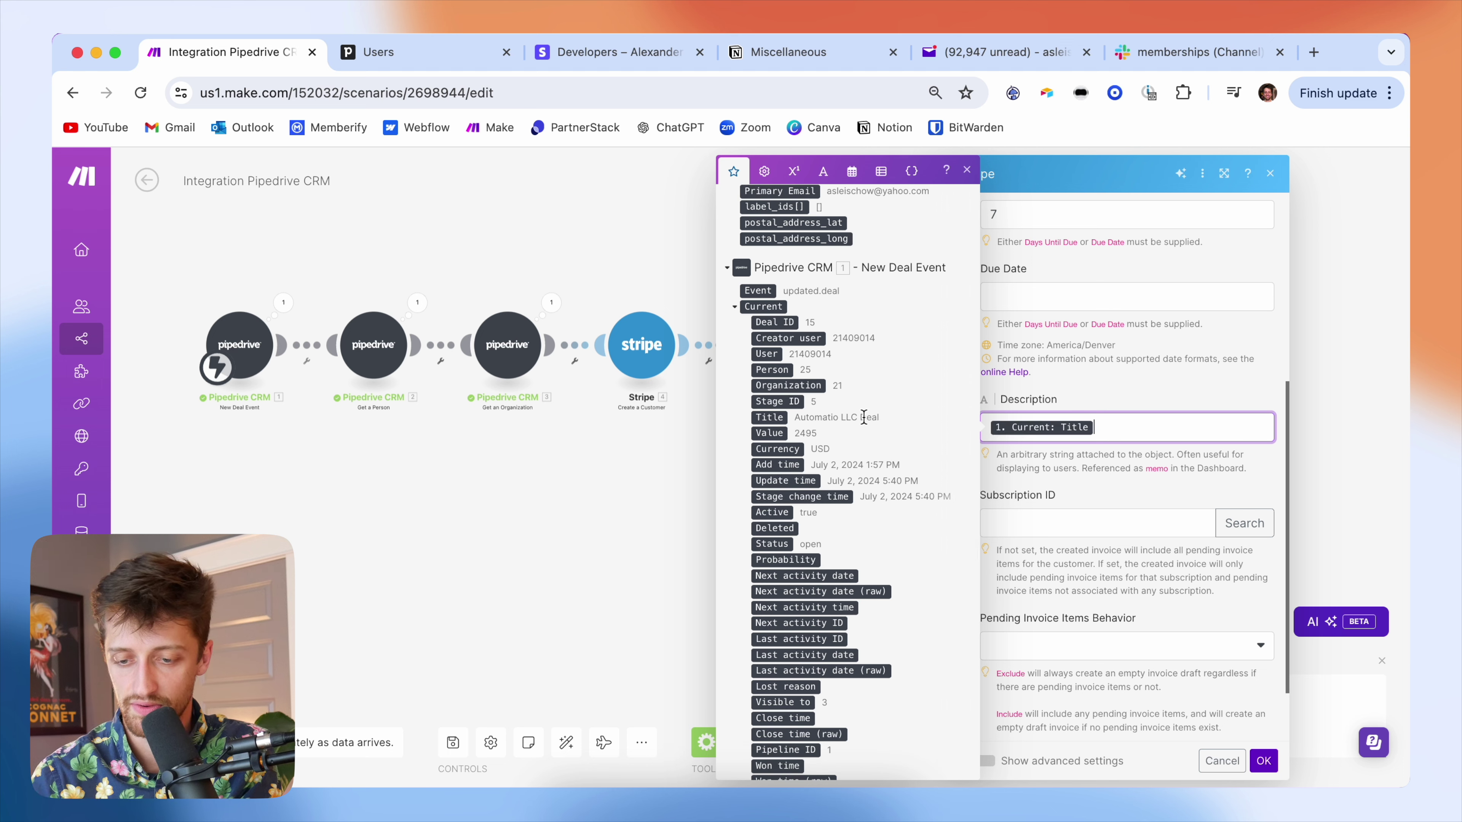
pyautogui.click(1109, 393)
# - Add a new empty item under Metadata
pyautogui.scroll(-2, 1086, 524)
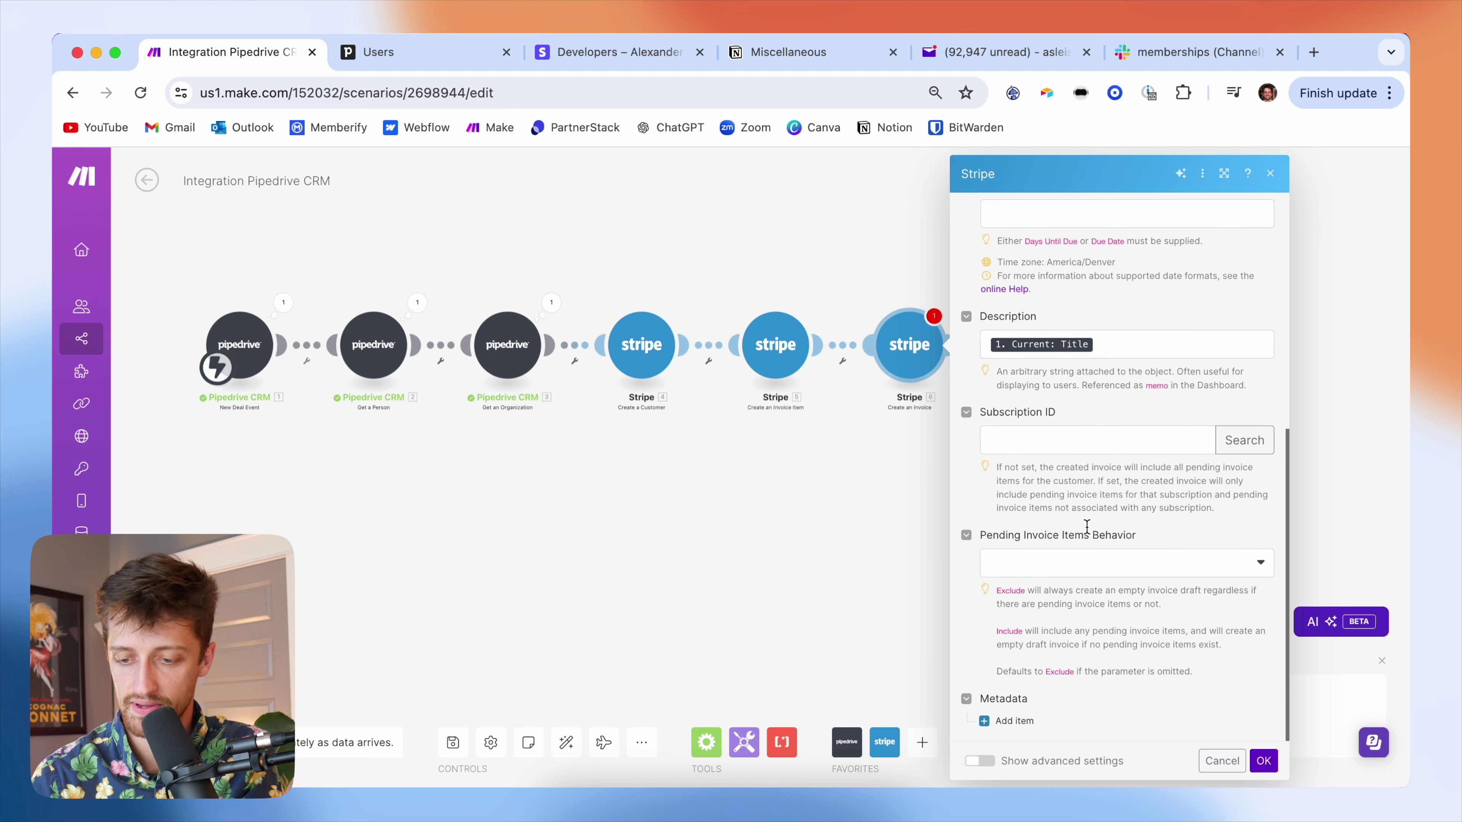
pyautogui.scroll(10, 1029, 530)
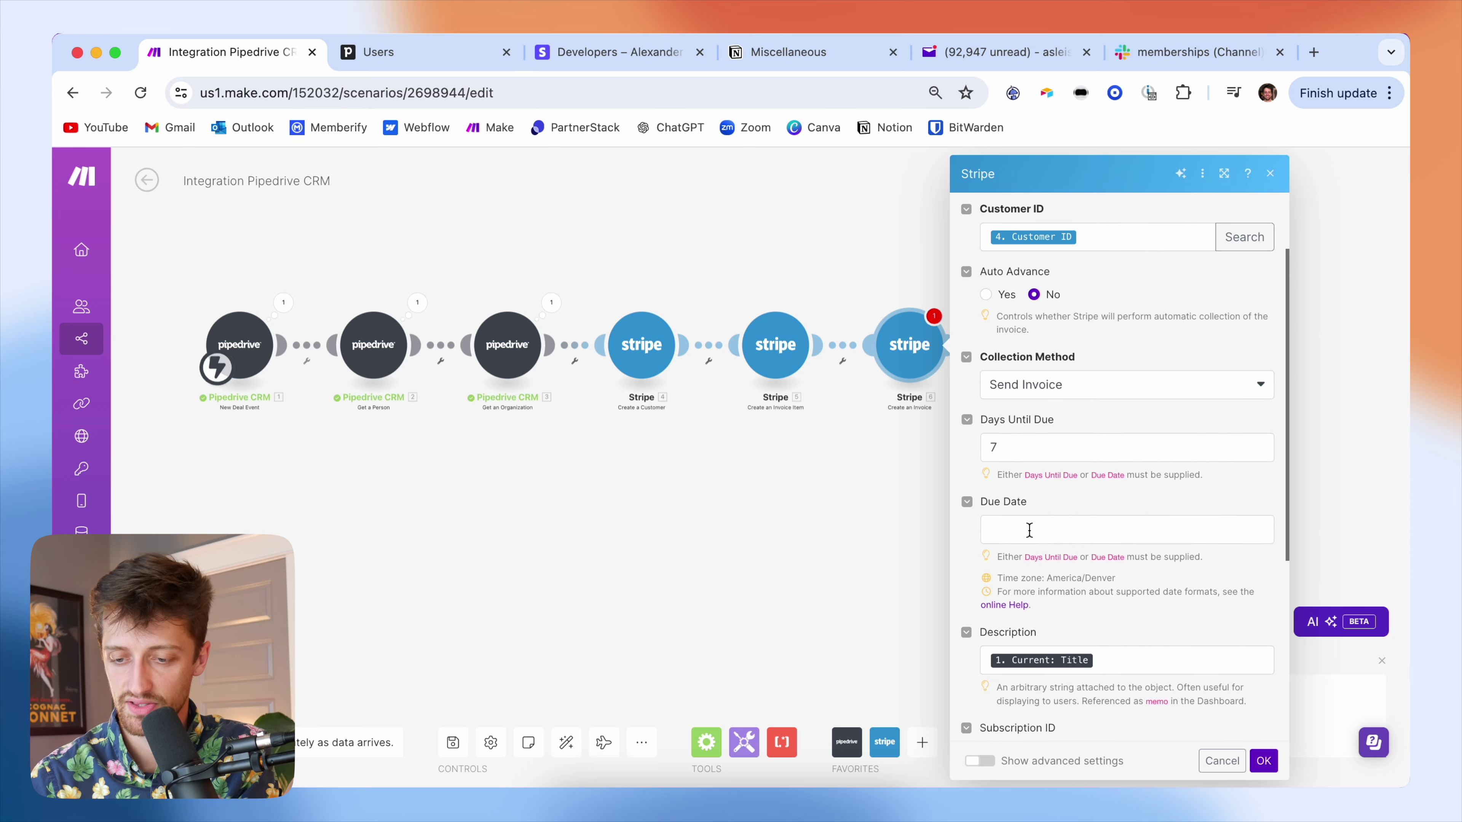
pyautogui.scroll(-10, 1029, 532)
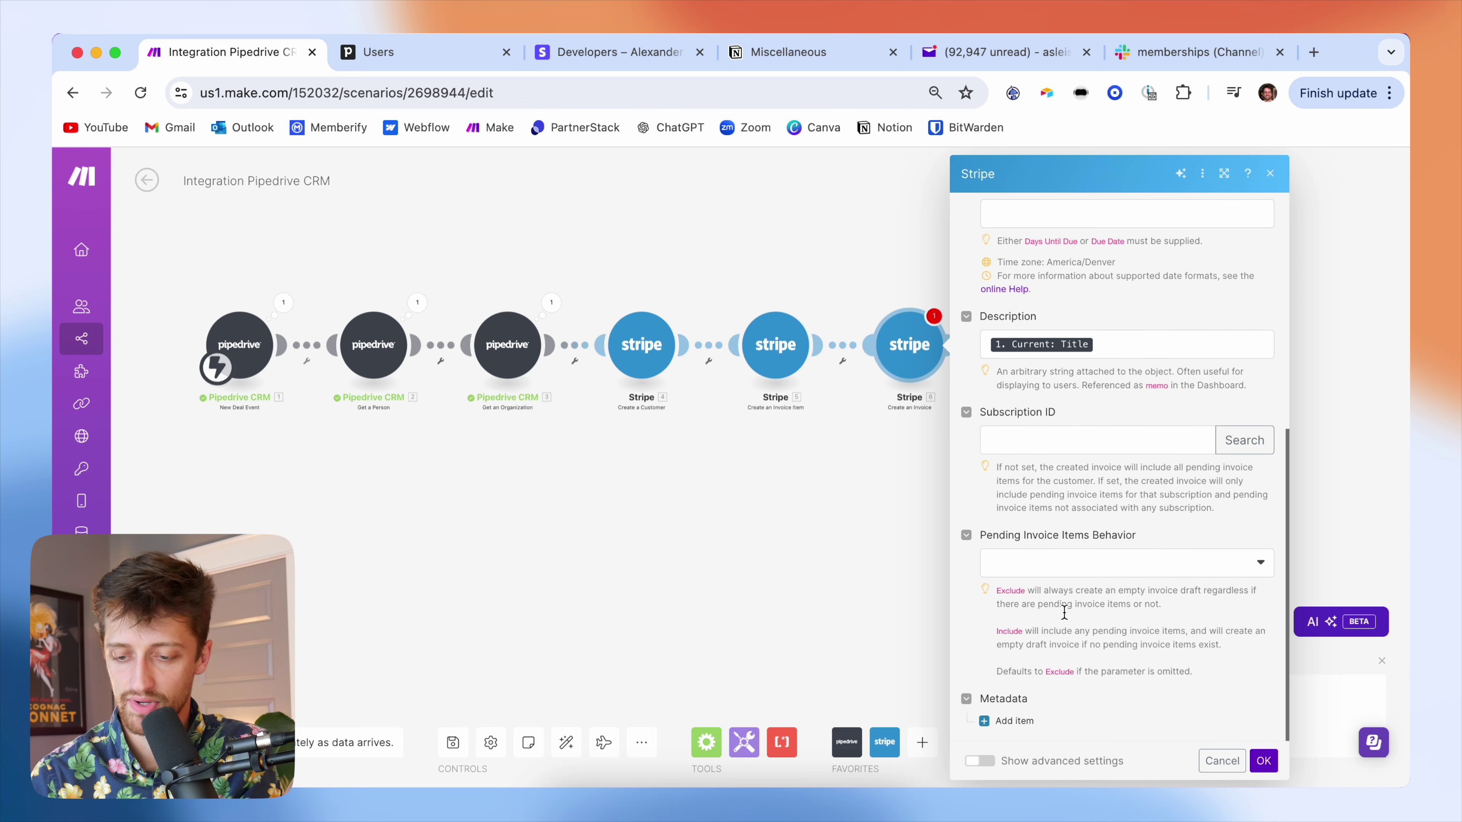
pyautogui.click(1015, 721)
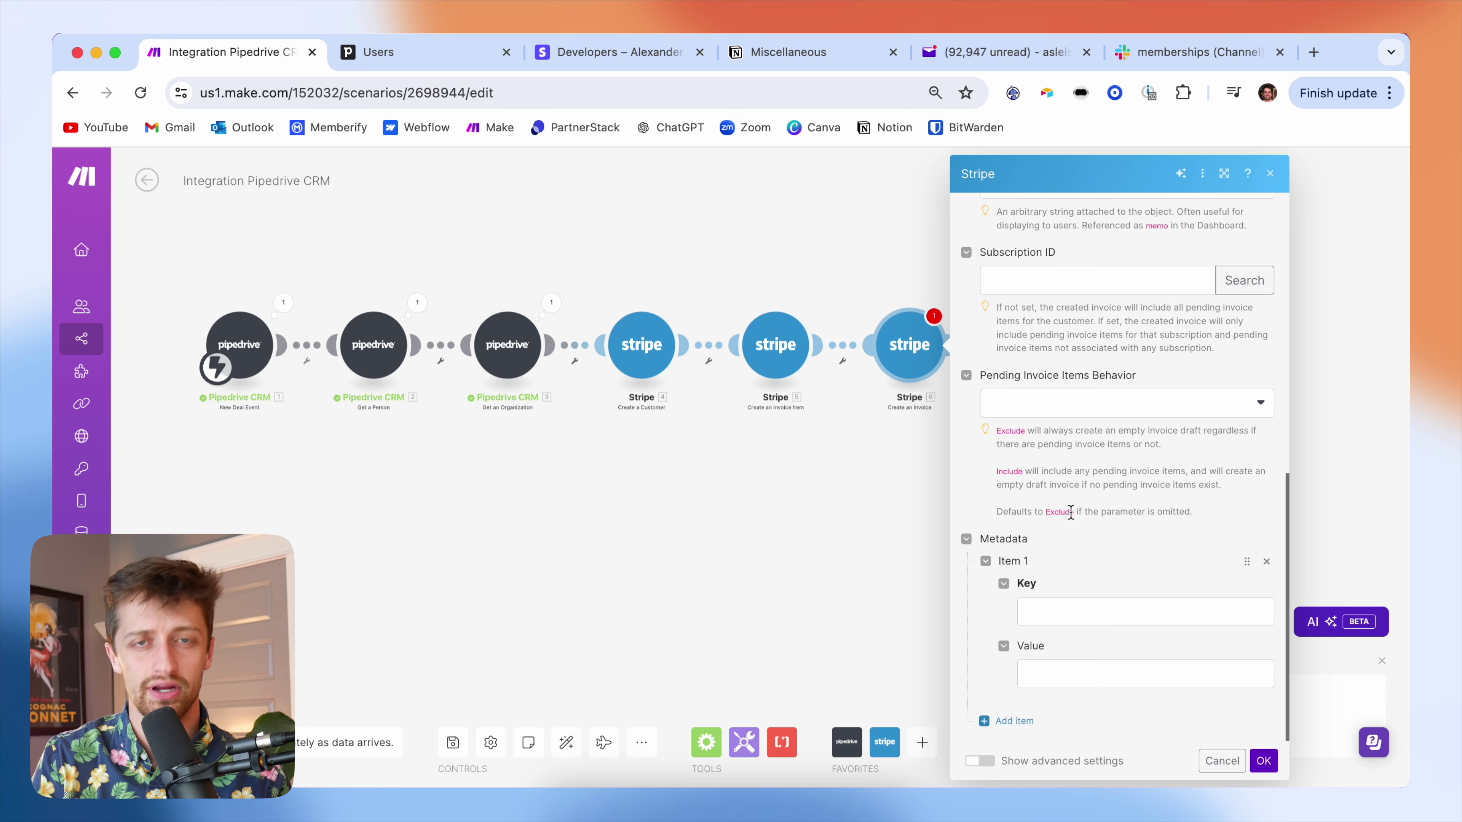
# - Set the metadata key 'Pipedrive Deal ID' with value mapped to 1. Current: Deal ID
pyautogui.click(1051, 605)
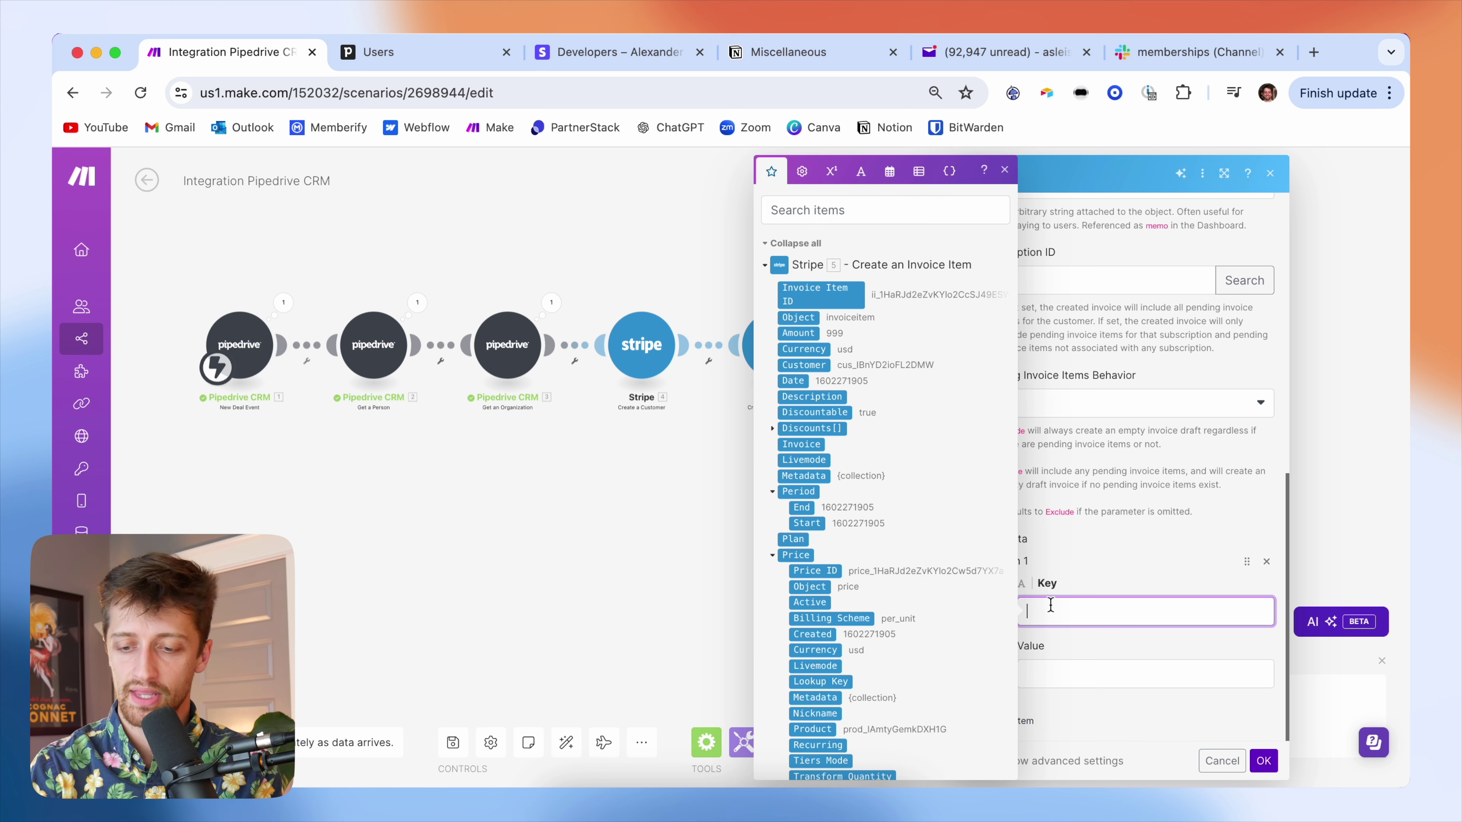
pyautogui.write('Pipedrive Deal ID')
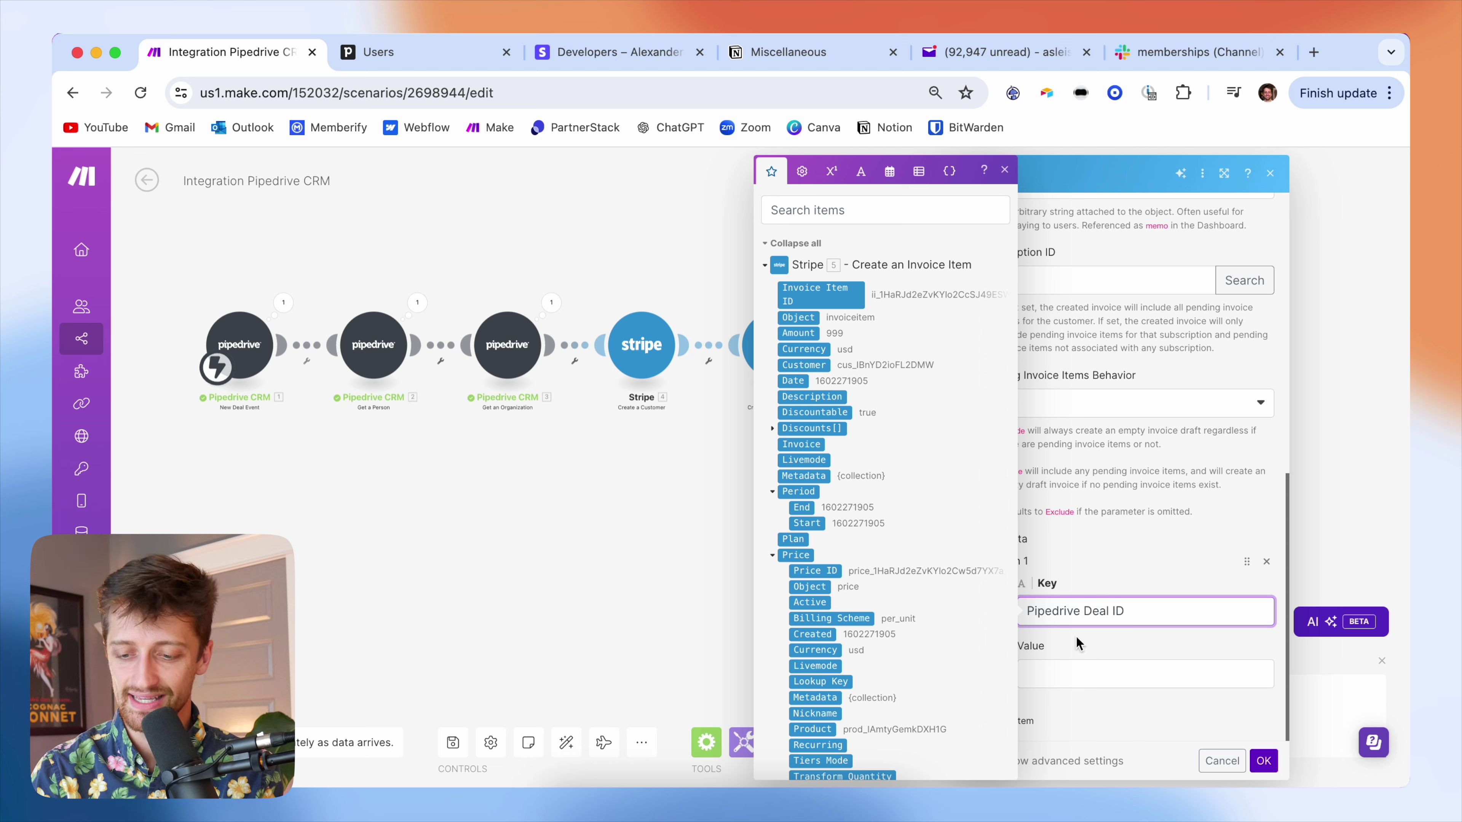
pyautogui.click(1093, 673)
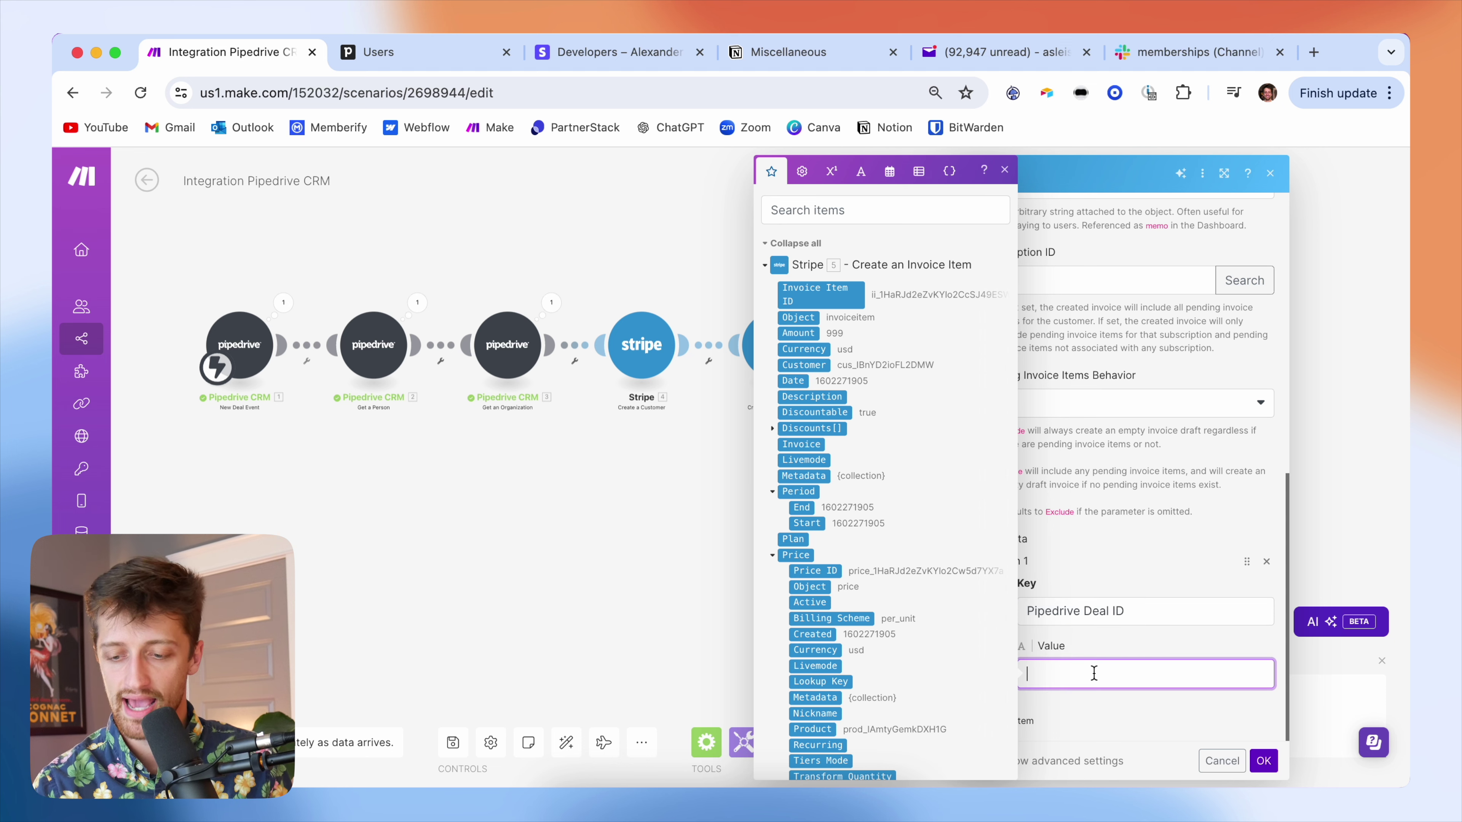
pyautogui.scroll(-20, 877, 613)
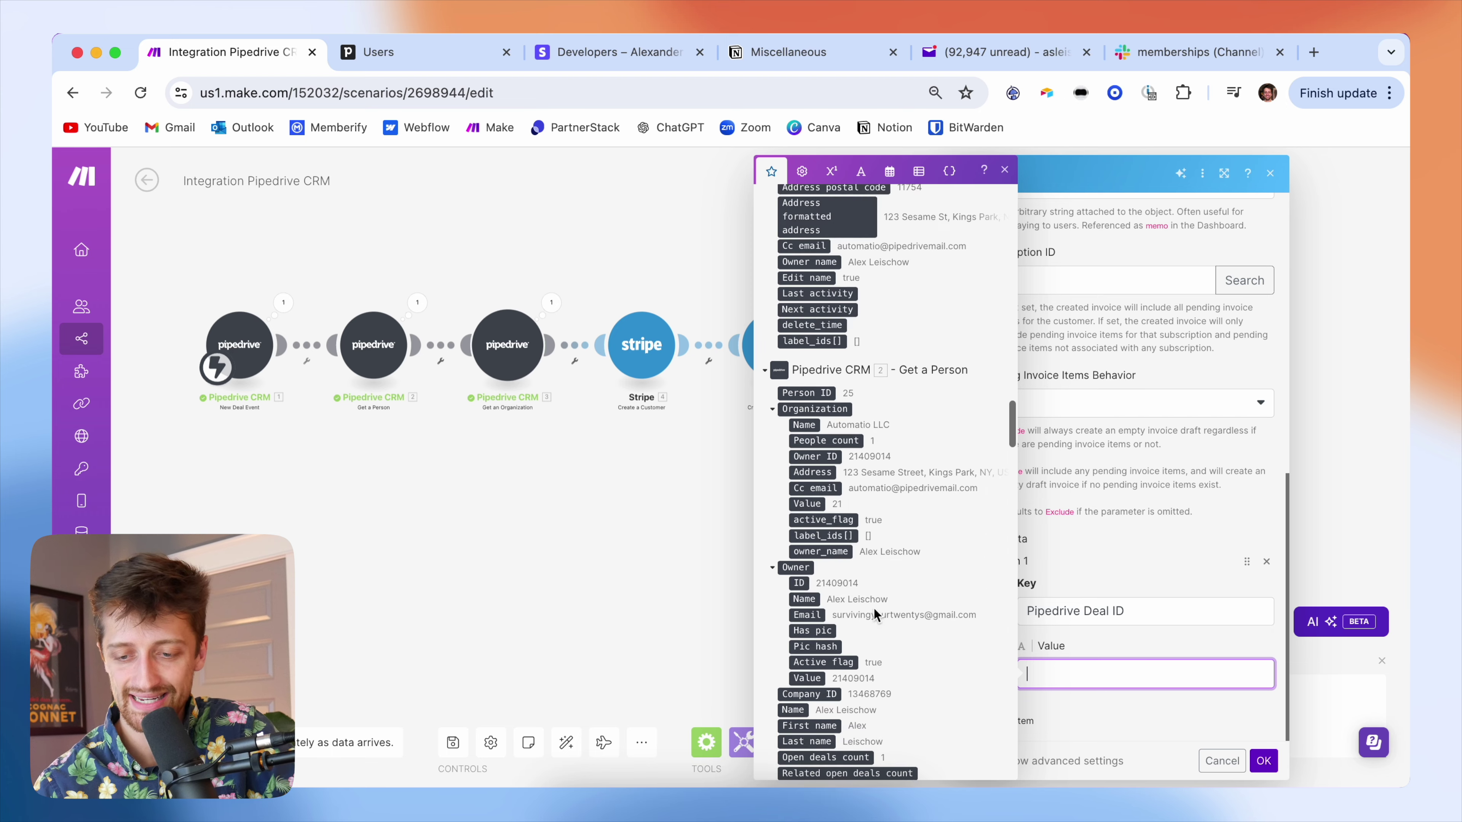
pyautogui.scroll(-15, 886, 584)
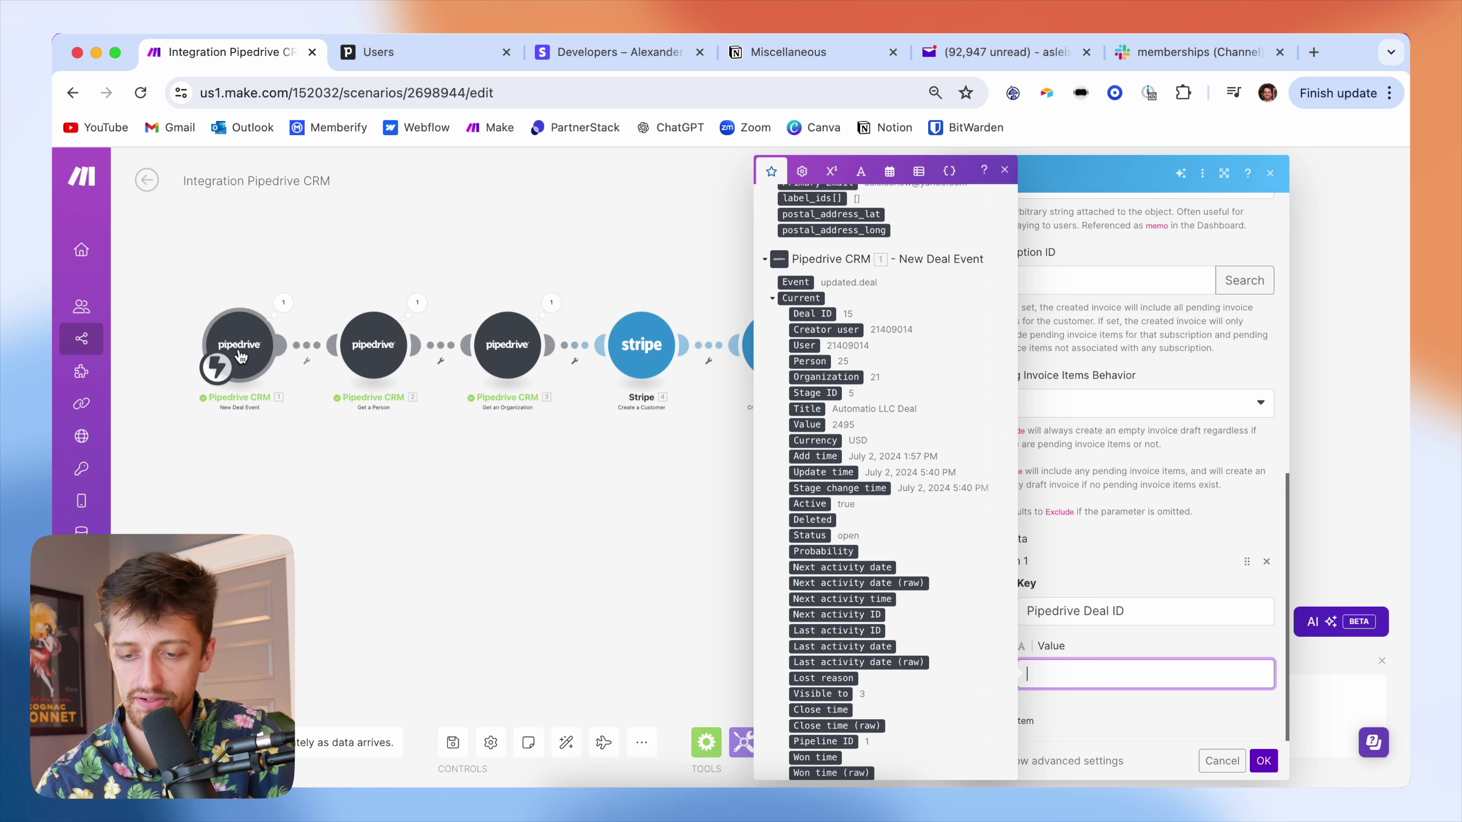
pyautogui.click(803, 314)
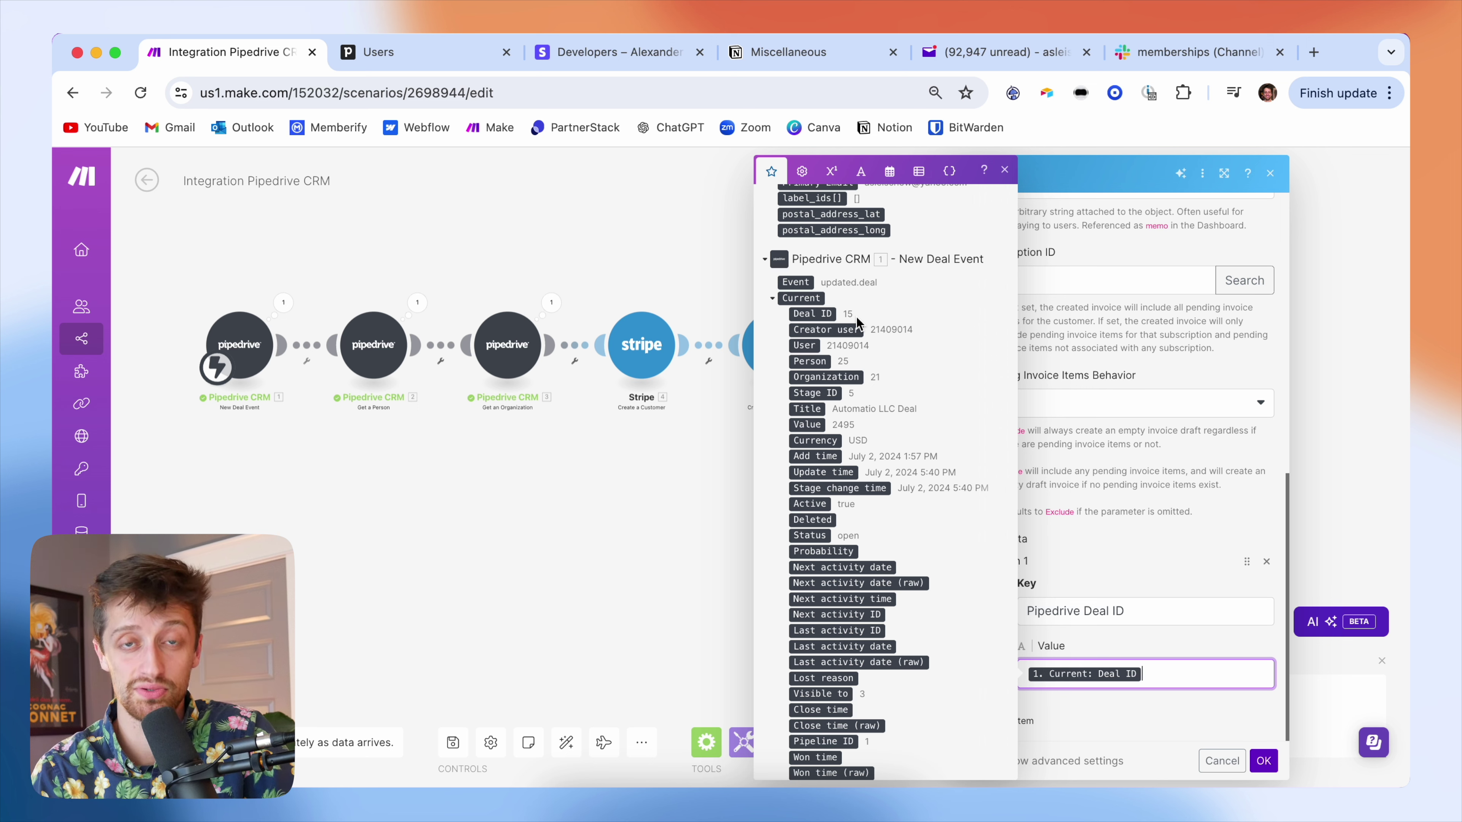
pyautogui.click(1153, 576)
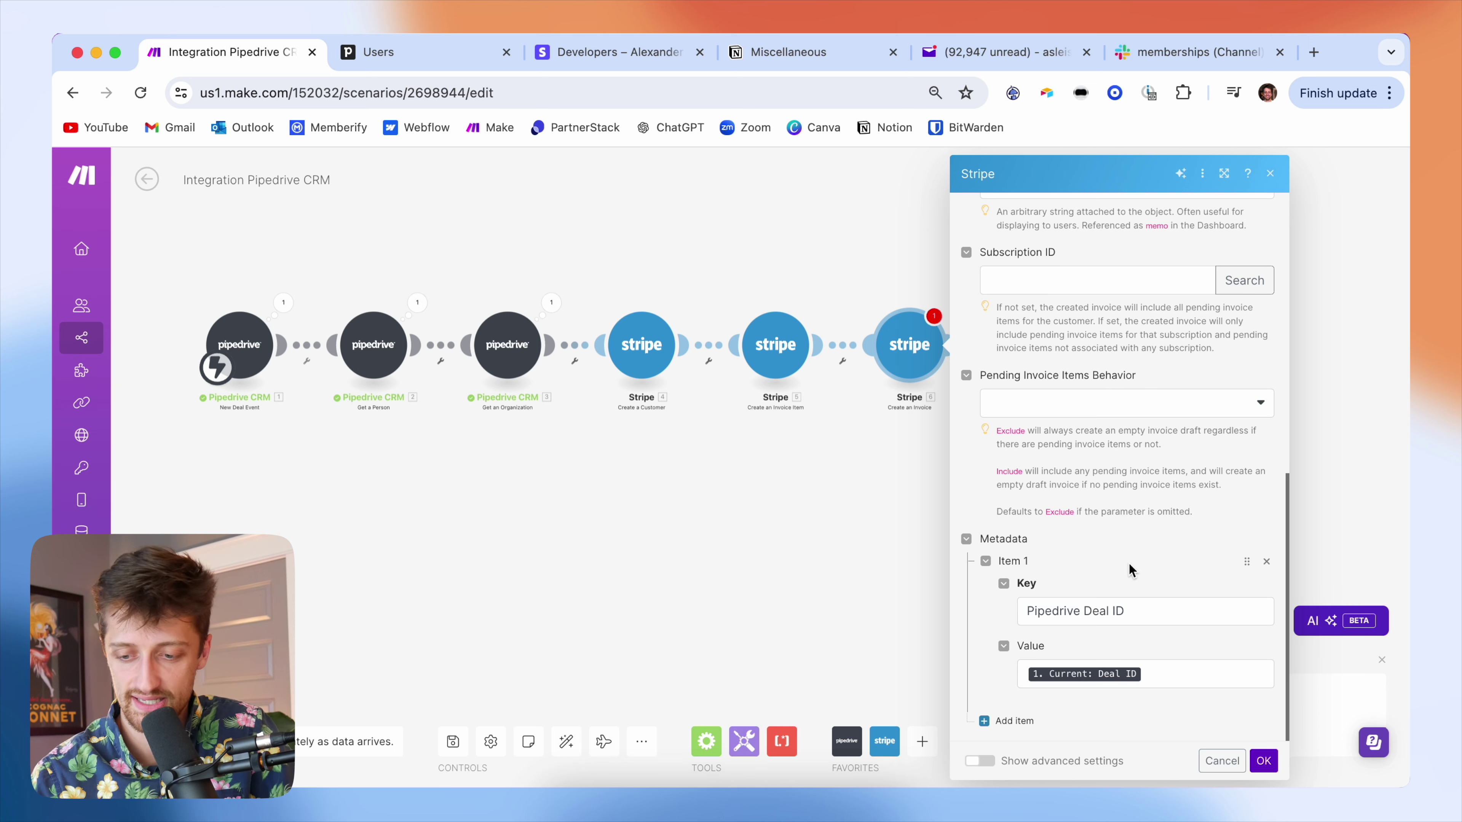
# - Set Pending Invoice Items Behavior to Include and save the module settings
pyautogui.scroll(1, 1112, 545)
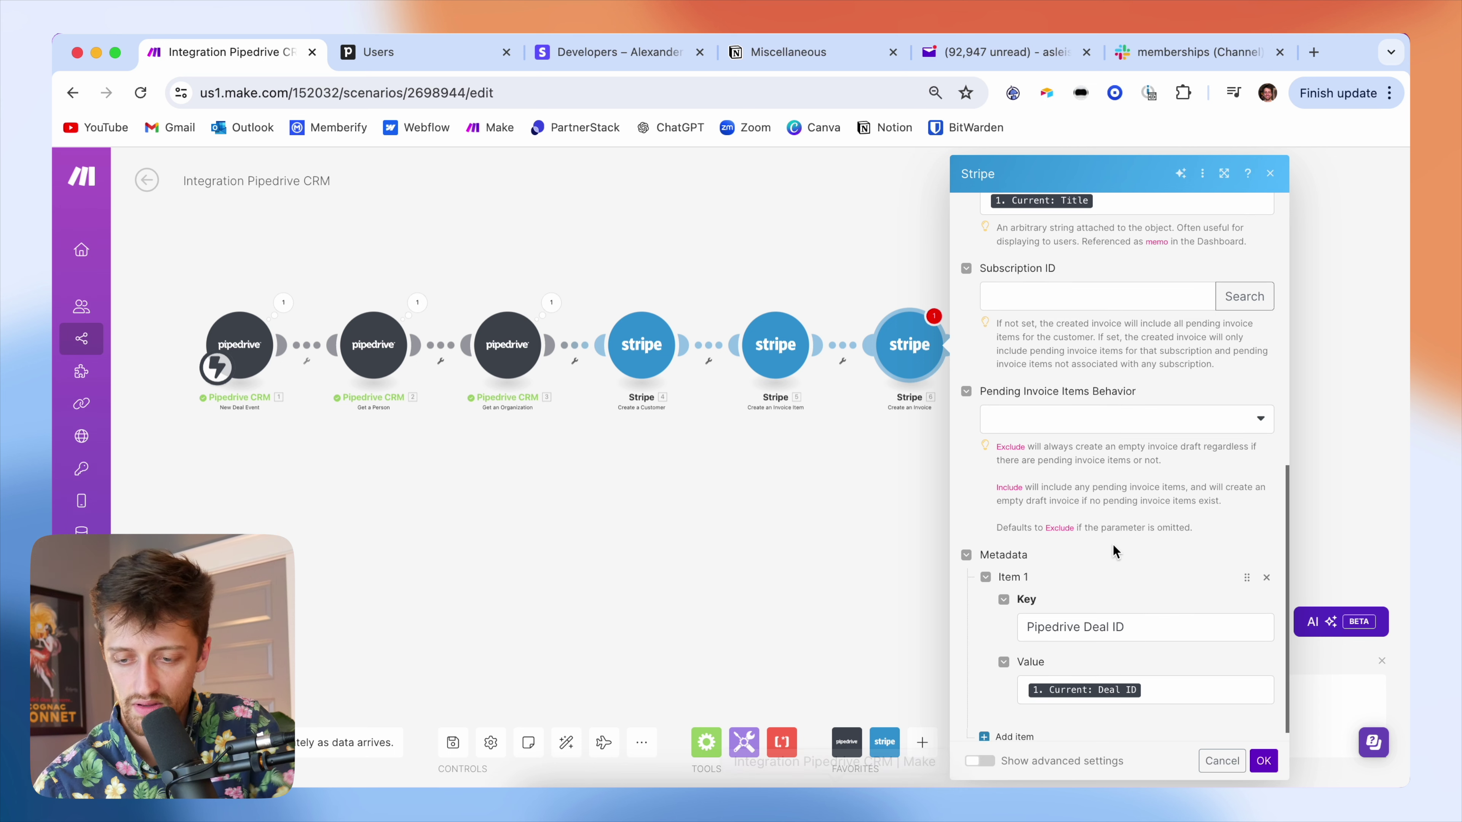
pyautogui.click(1049, 425)
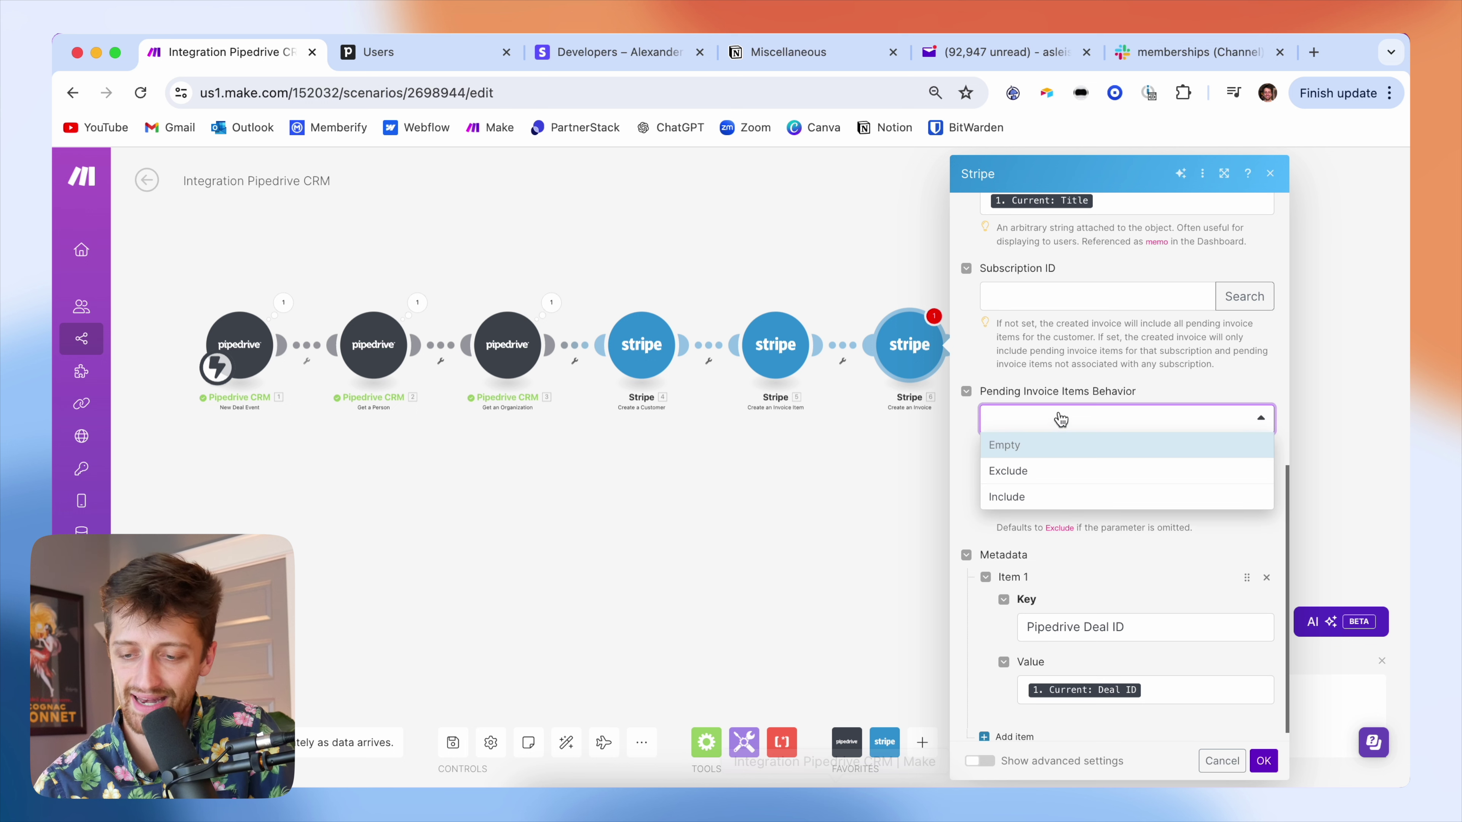
pyautogui.click(1055, 497)
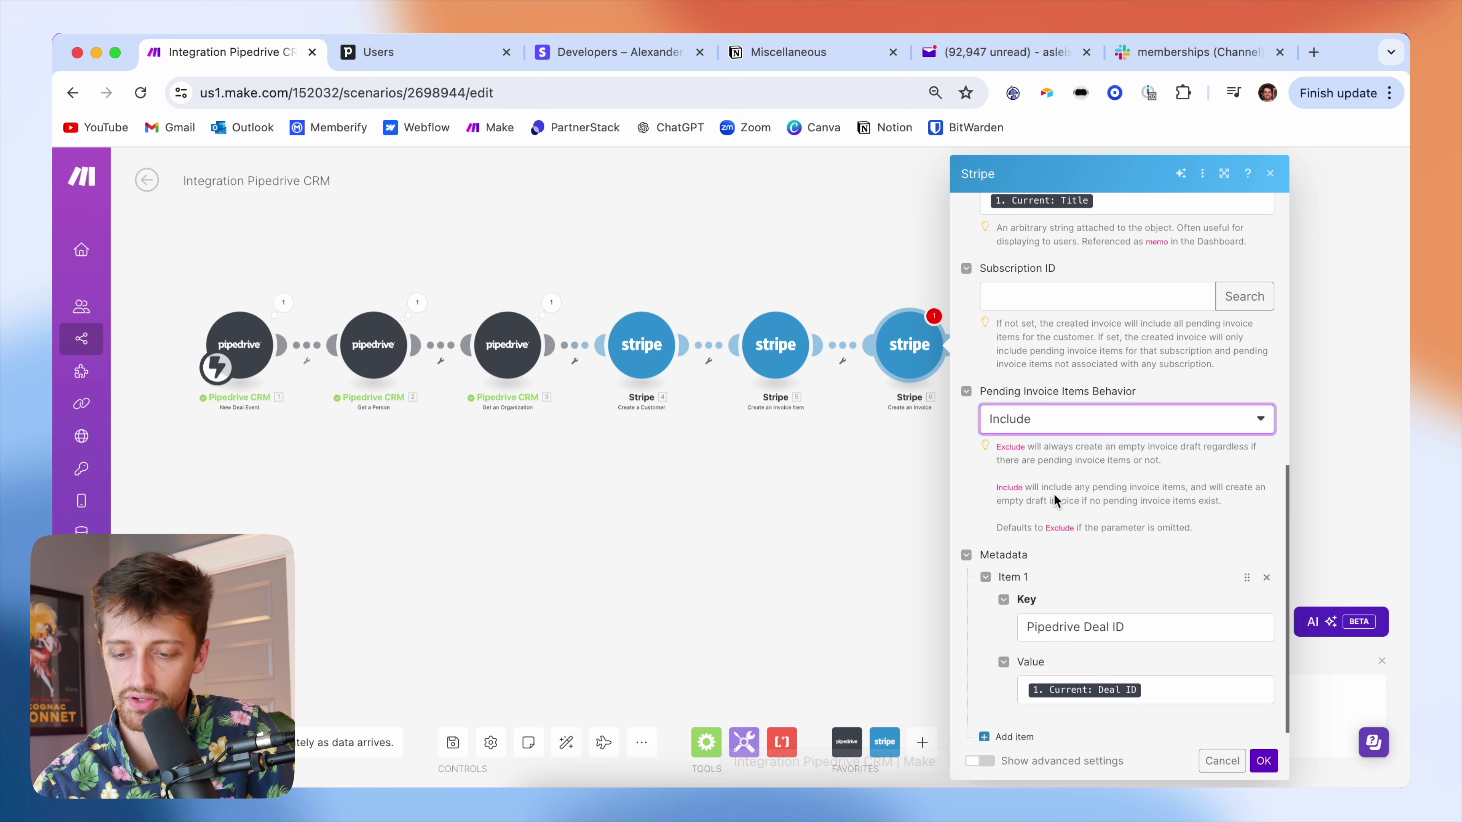
pyautogui.click(1214, 517)
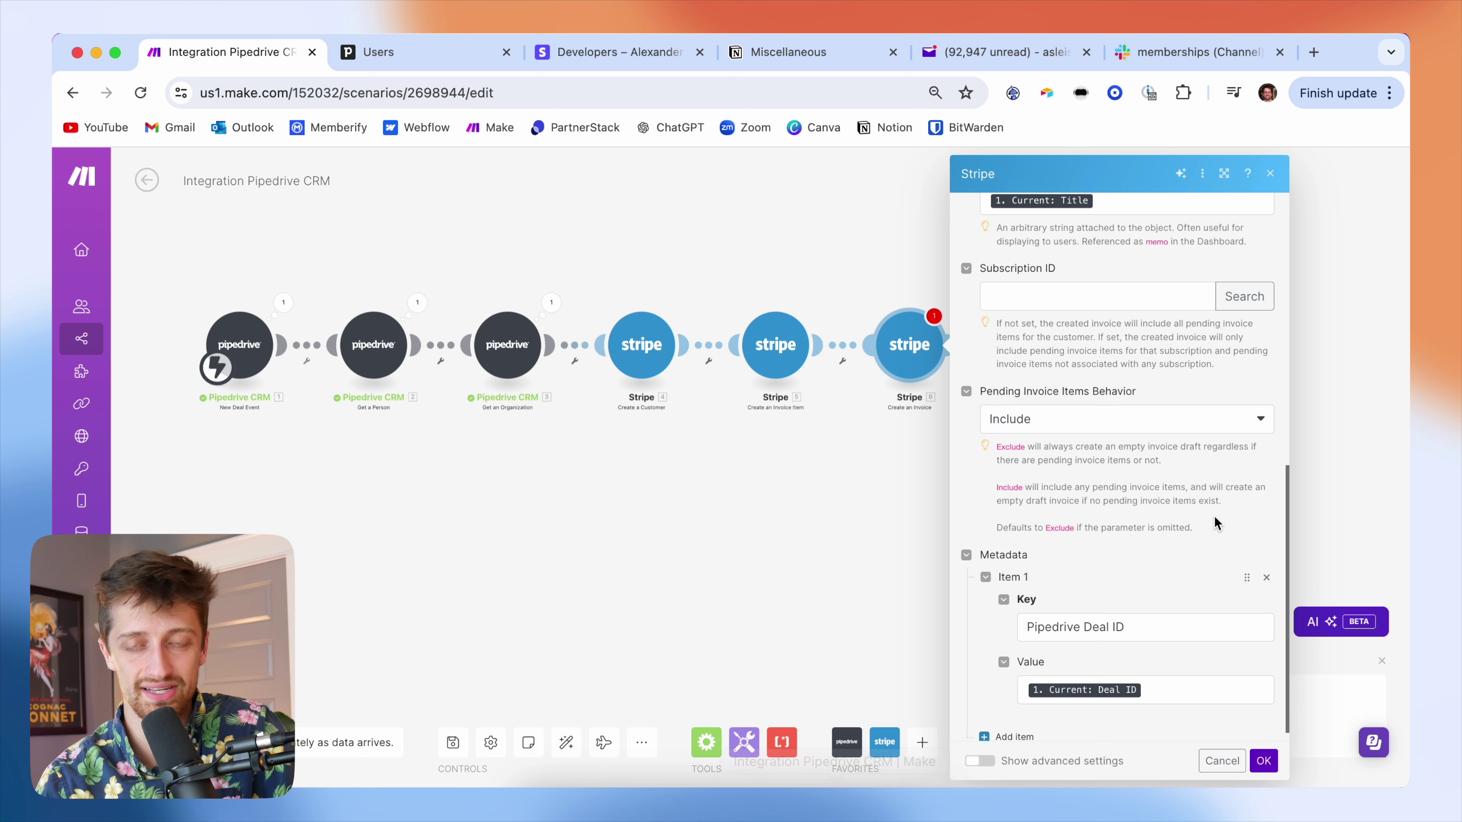
pyautogui.scroll(-1, 1213, 517)
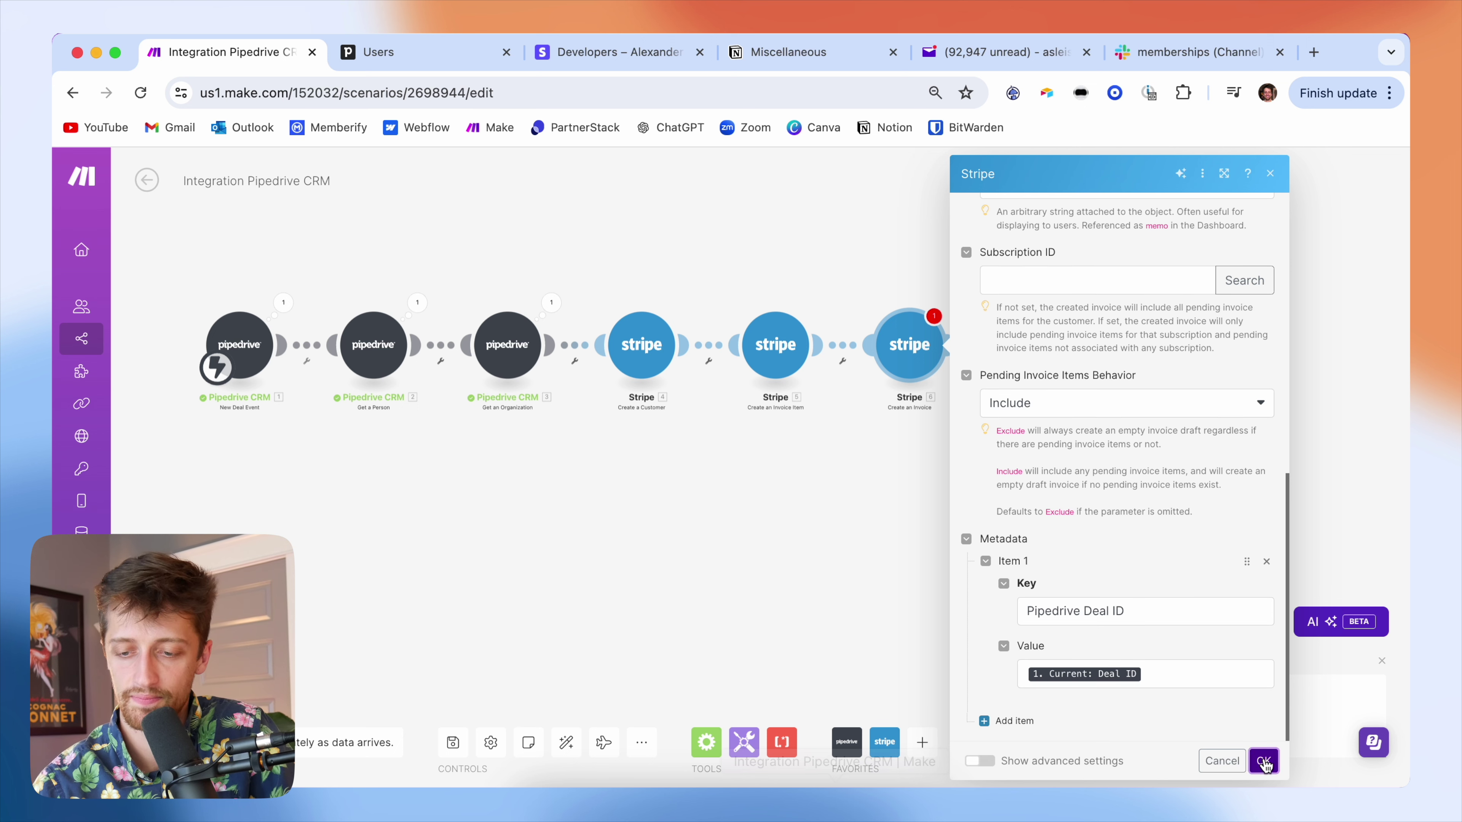
pyautogui.click(1263, 761)
pyautogui.moveTo(977, 509); pyautogui.dragTo(947, 528)
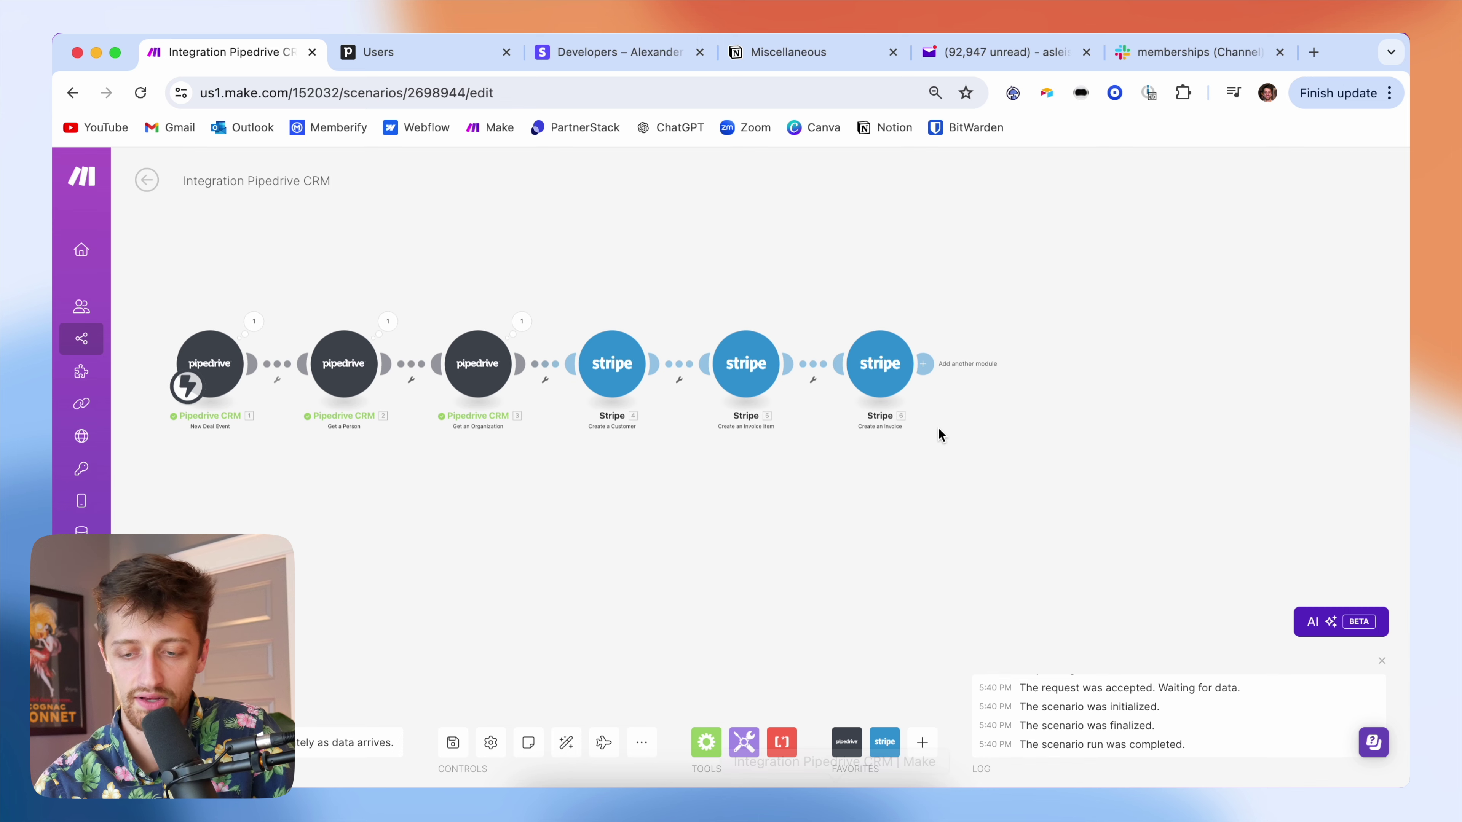
# - Add a Stripe Finalize a Draft Invoice module after Create an Invoice
pyautogui.click(925, 364)
pyautogui.click(998, 383)
pyautogui.write('s')
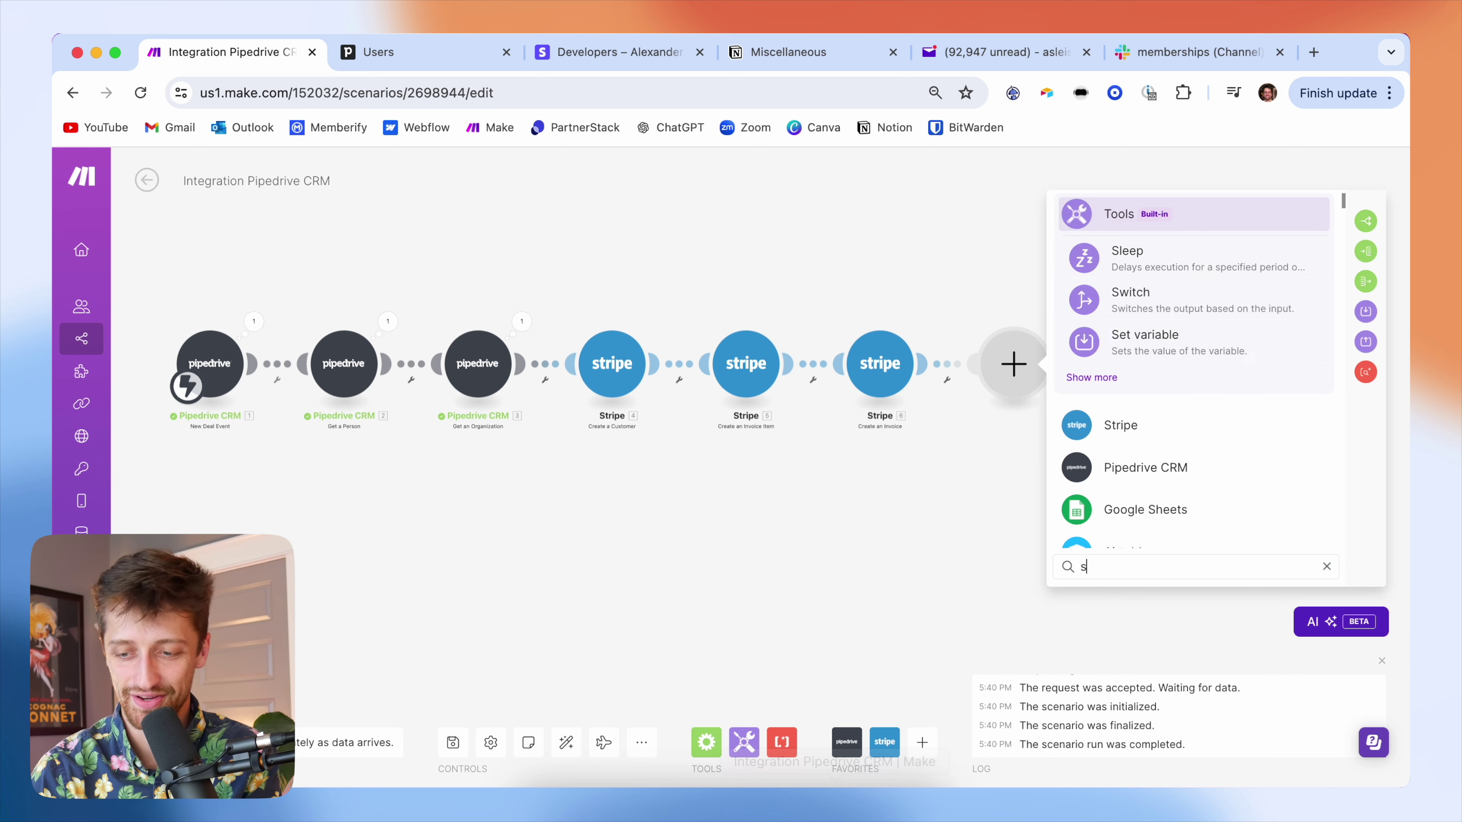
pyautogui.write('tripe module')
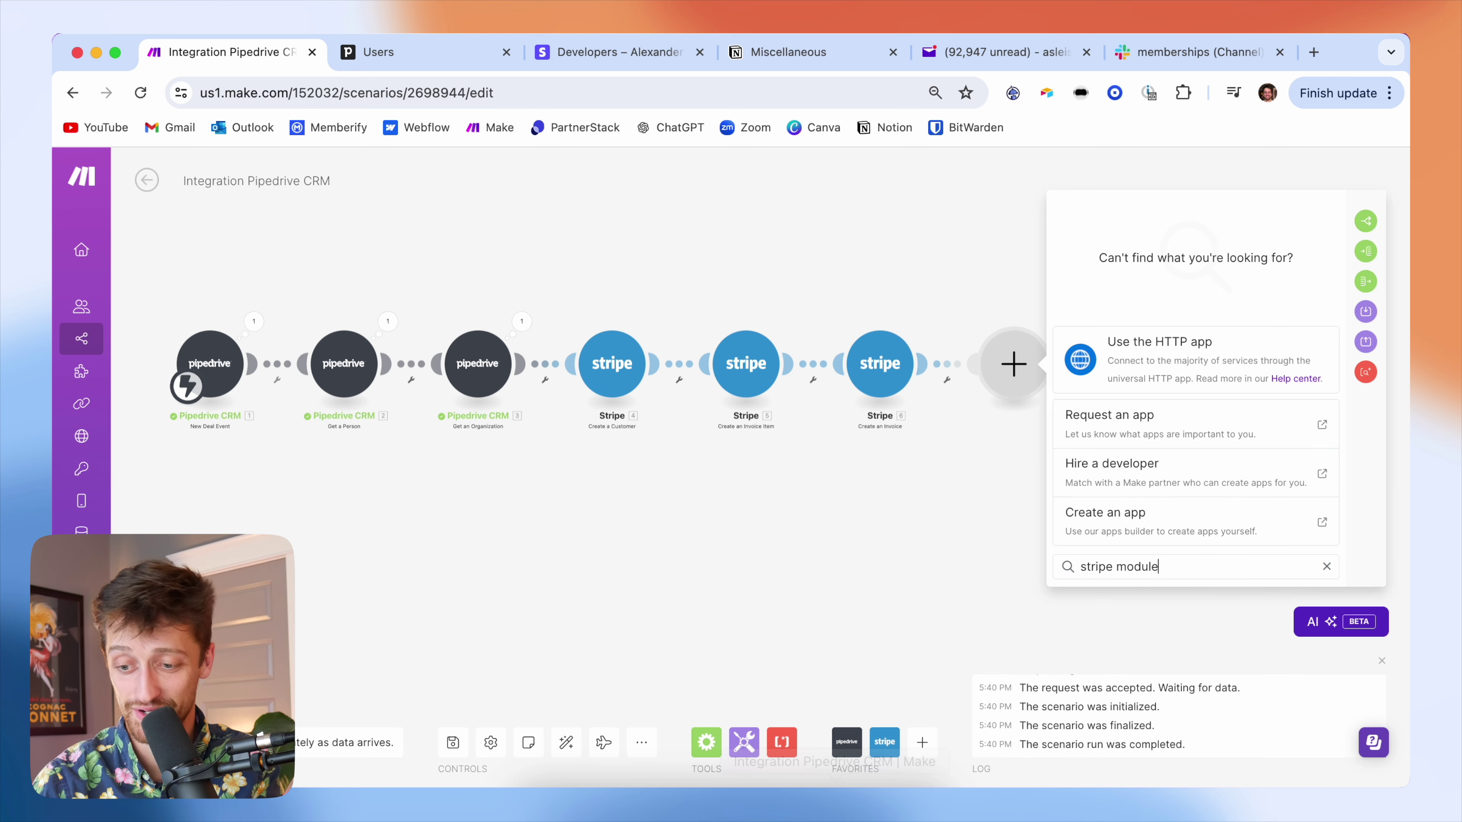
pyautogui.press('BackSpace')
pyautogui.press('BackSpace')
pyautogui.press('BackSpace')
pyautogui.press('BackSpace')
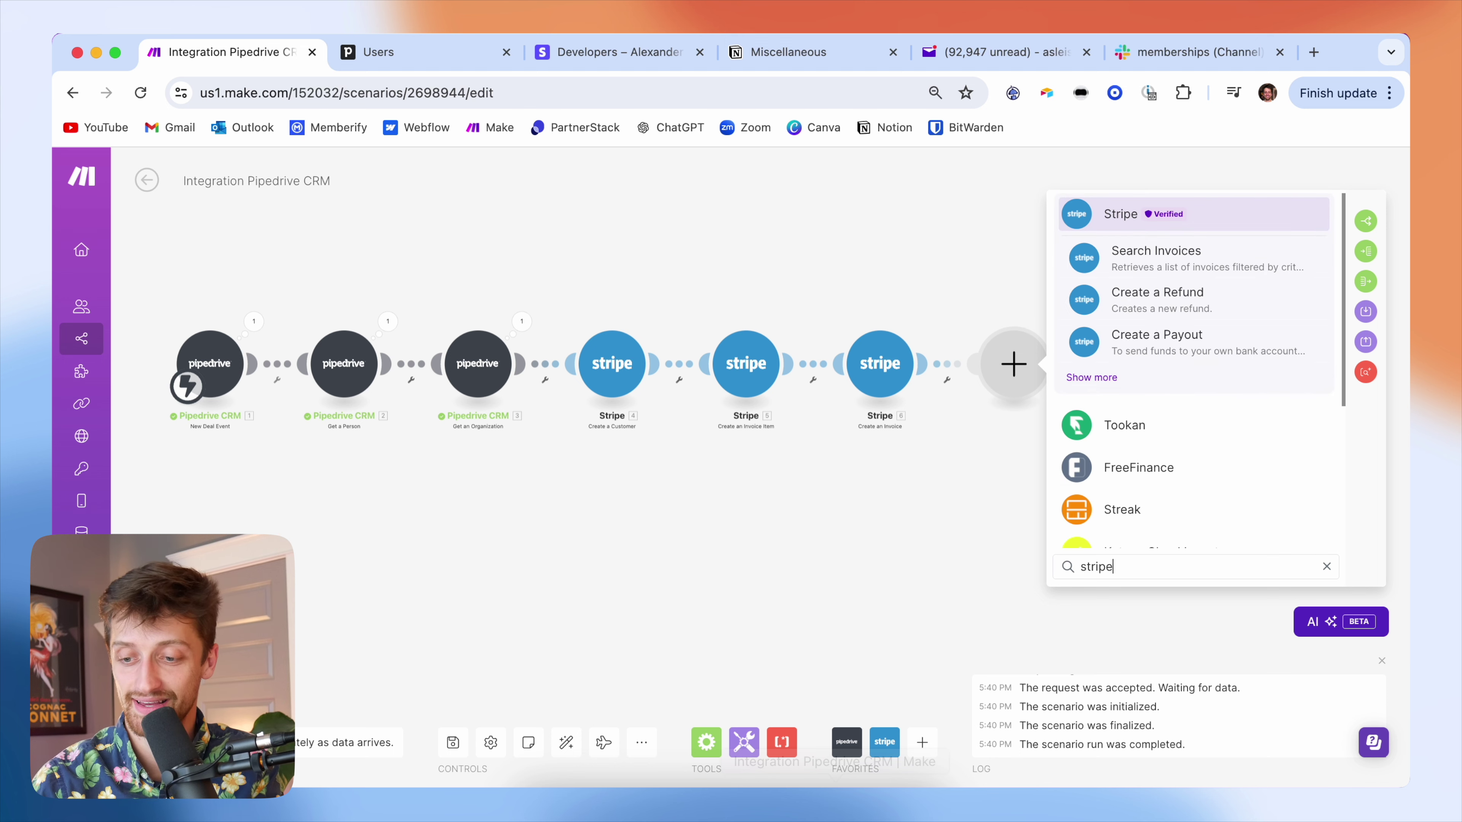
pyautogui.press('Return')
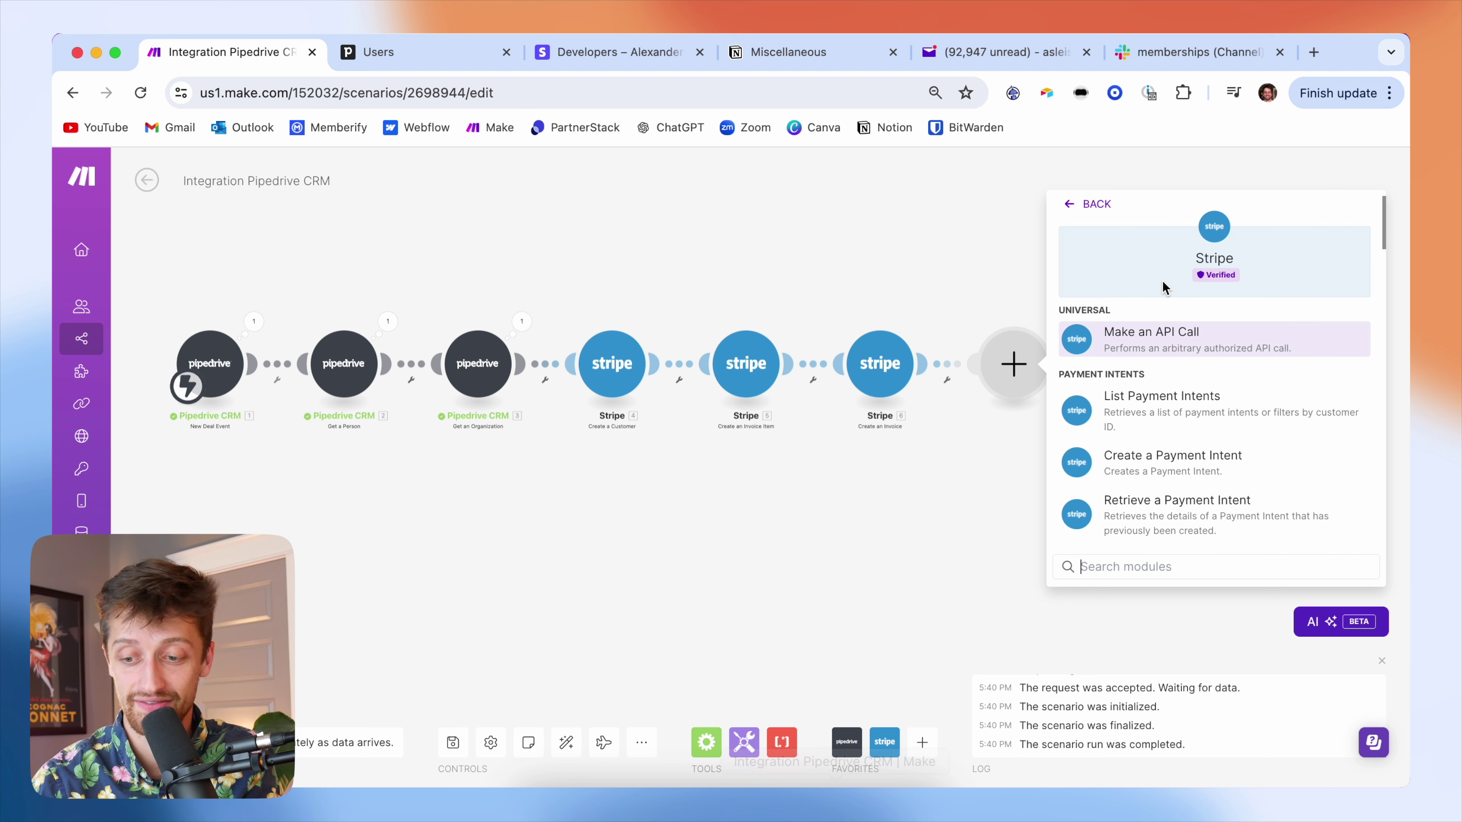
pyautogui.scroll(-2, 1165, 468)
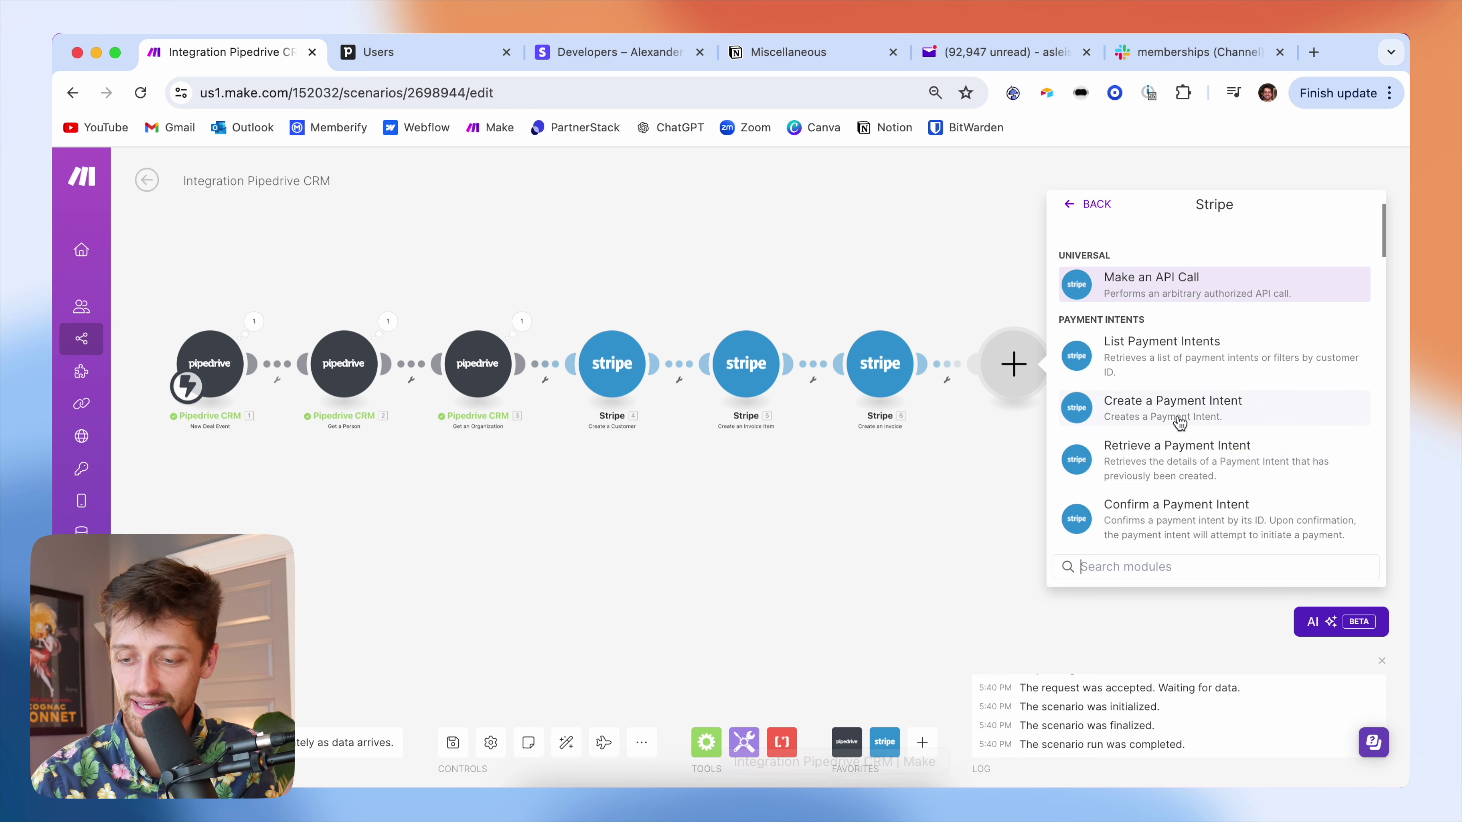
pyautogui.write('finalize')
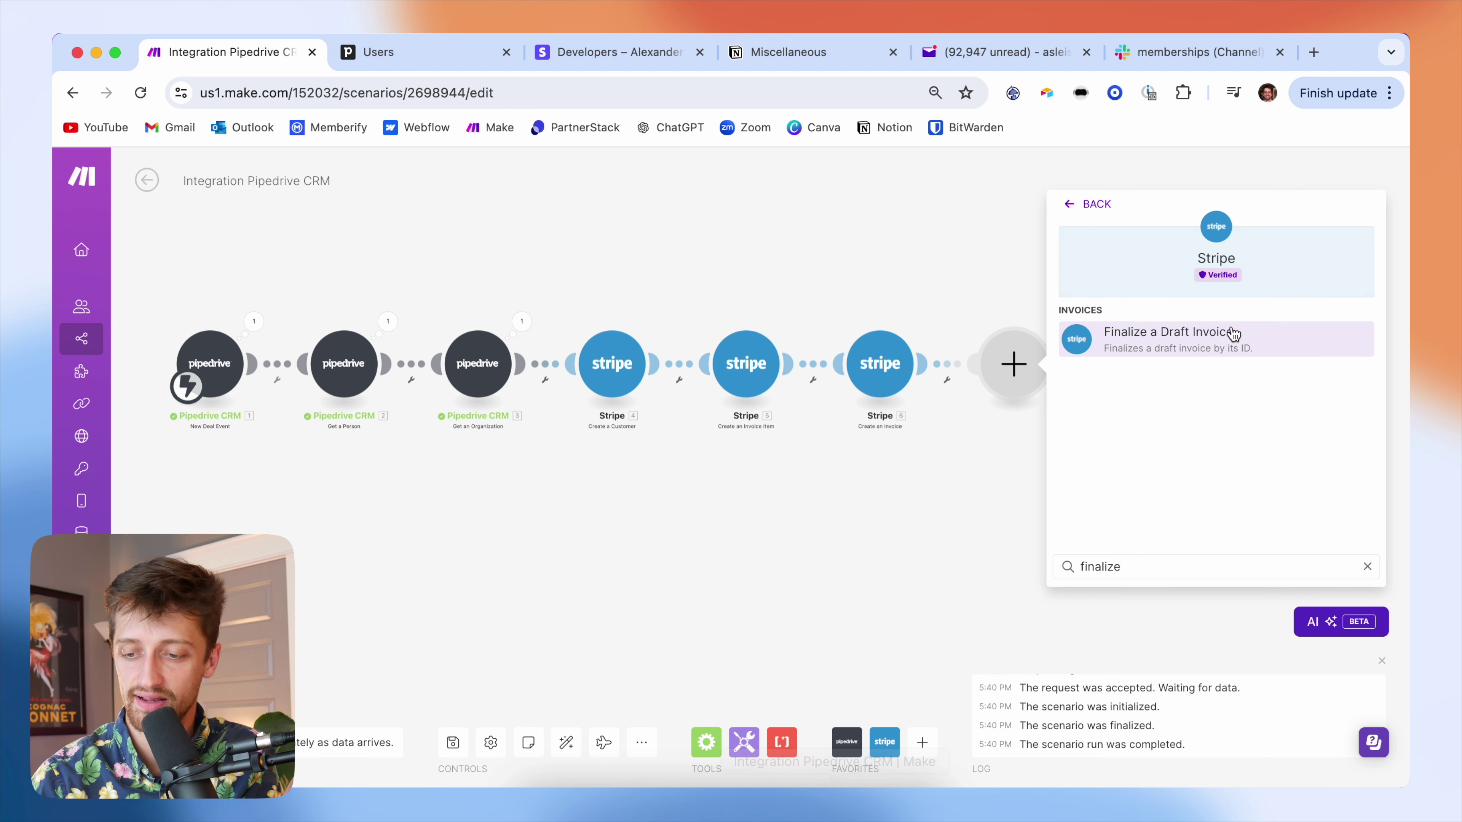
pyautogui.click(1233, 334)
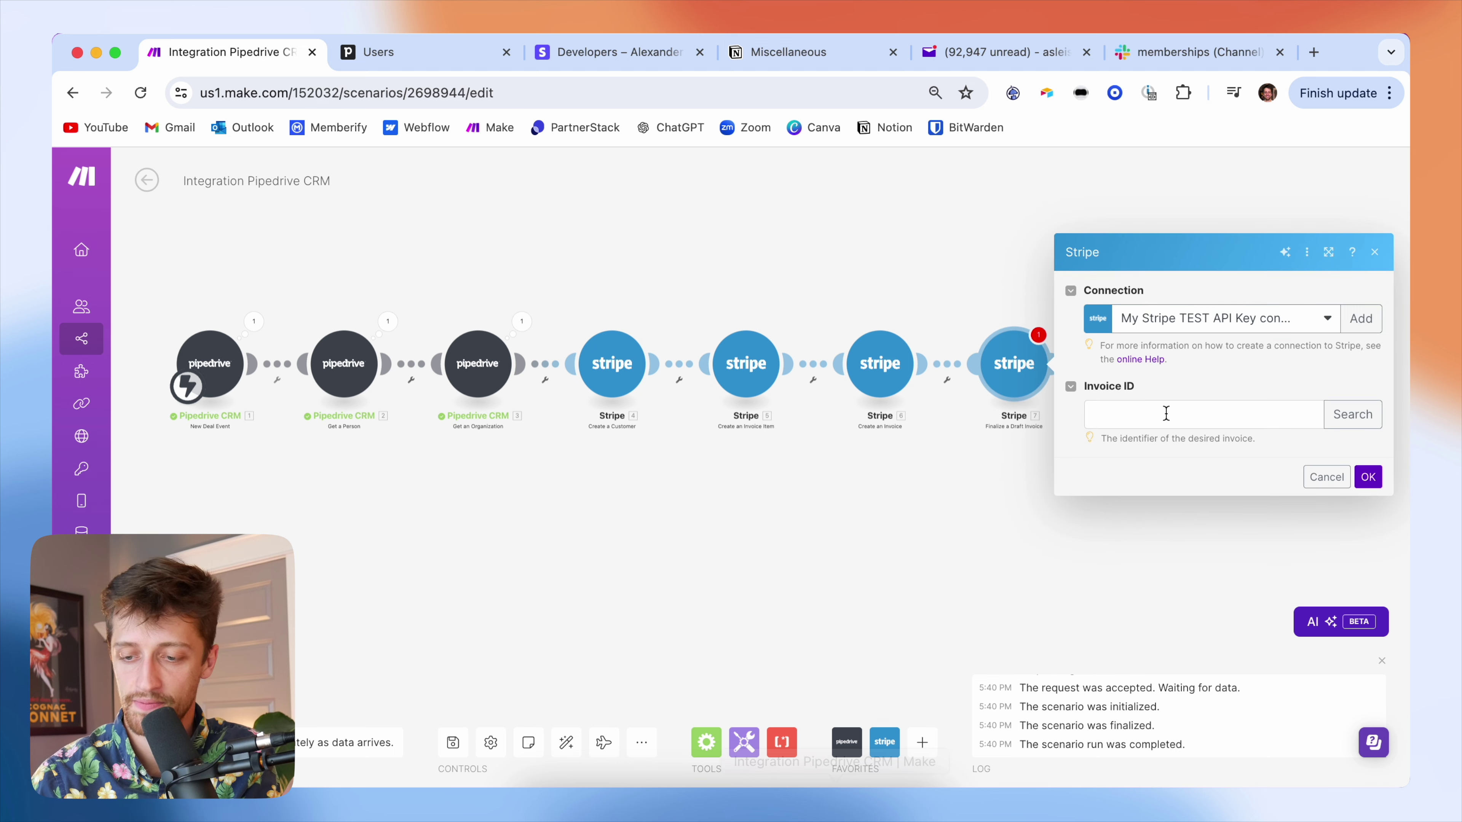
# - Map 6. Invoice ID into its Invoice ID field
pyautogui.click(1166, 413)
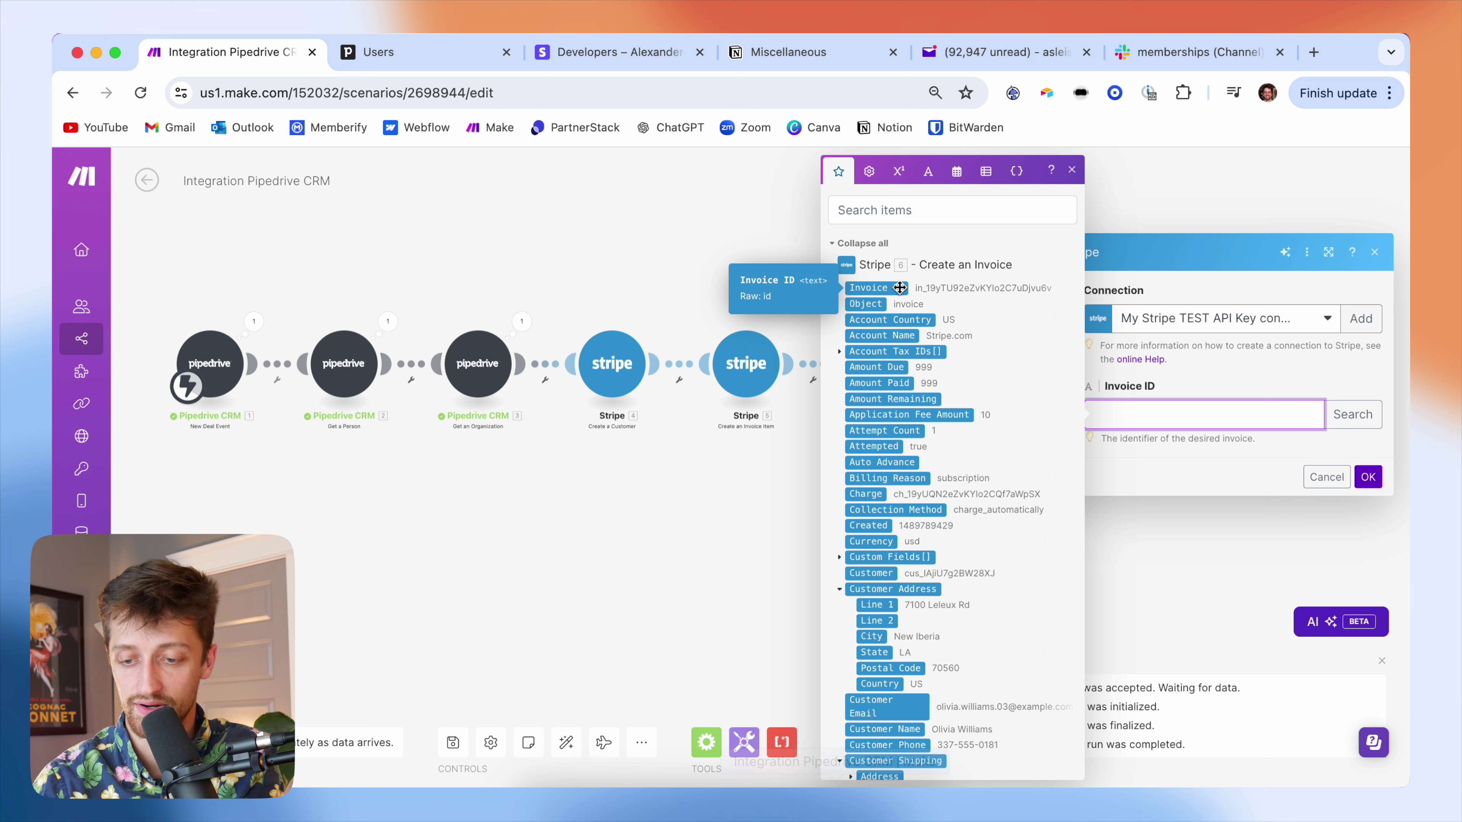
pyautogui.click(899, 288)
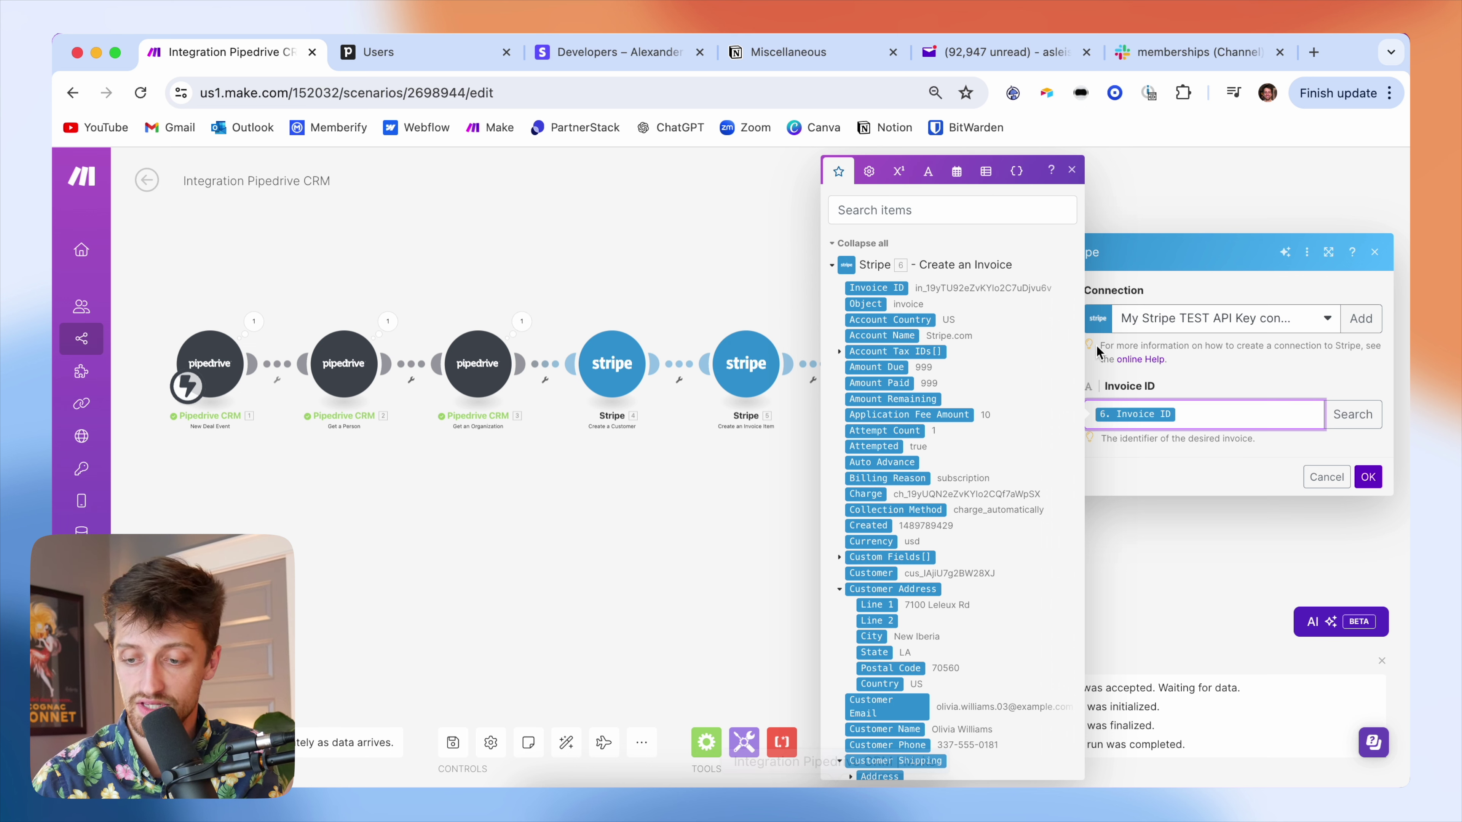
pyautogui.click(1269, 464)
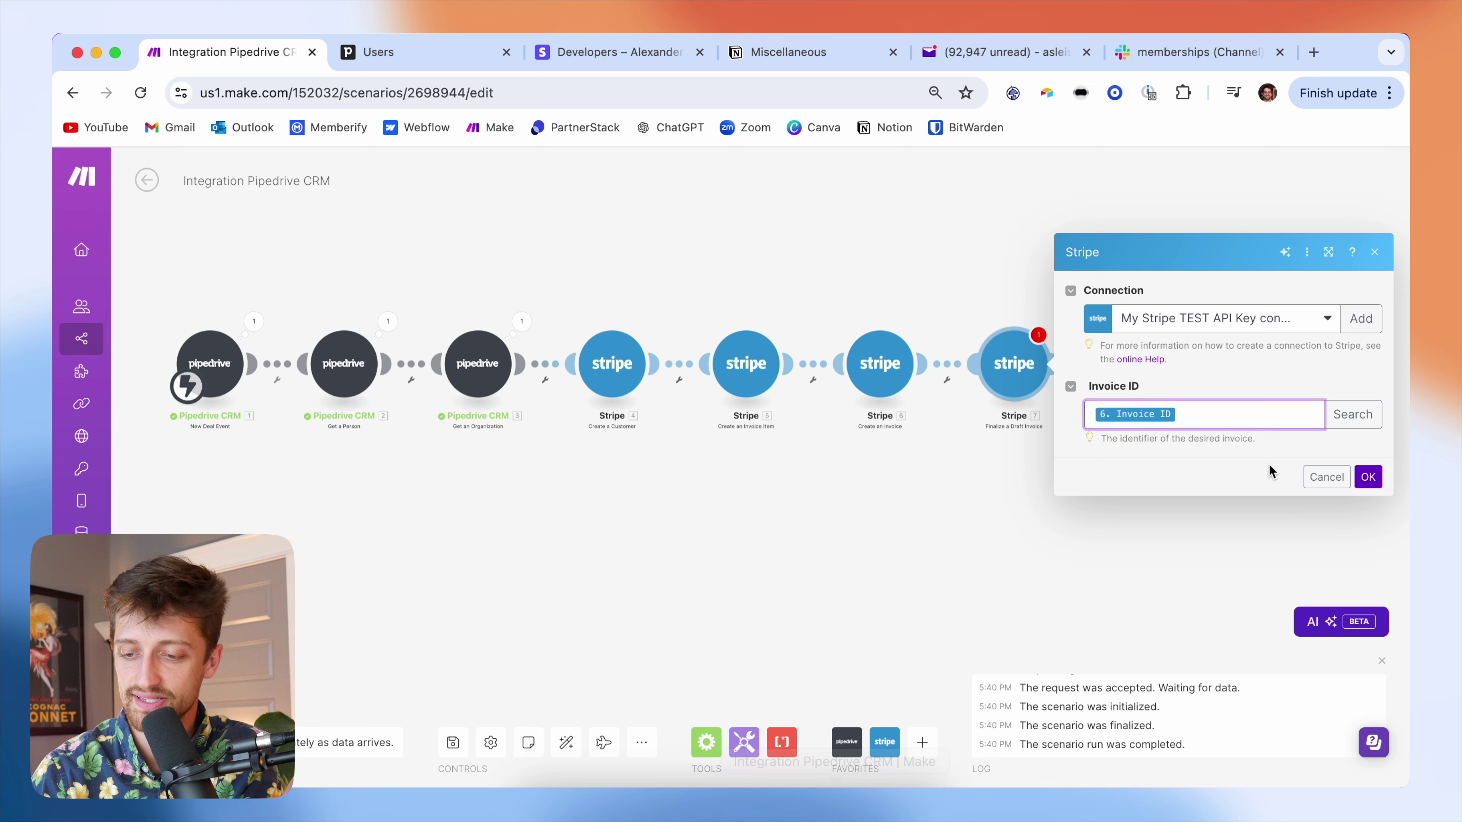
# - Save the Finalize a Draft Invoice settings, review the seven-module chain, then bring up the Stripe dashboard
pyautogui.click(1369, 478)
pyautogui.moveTo(1096, 489); pyautogui.dragTo(876, 429)
pyautogui.scroll(-2, 1097, 474)
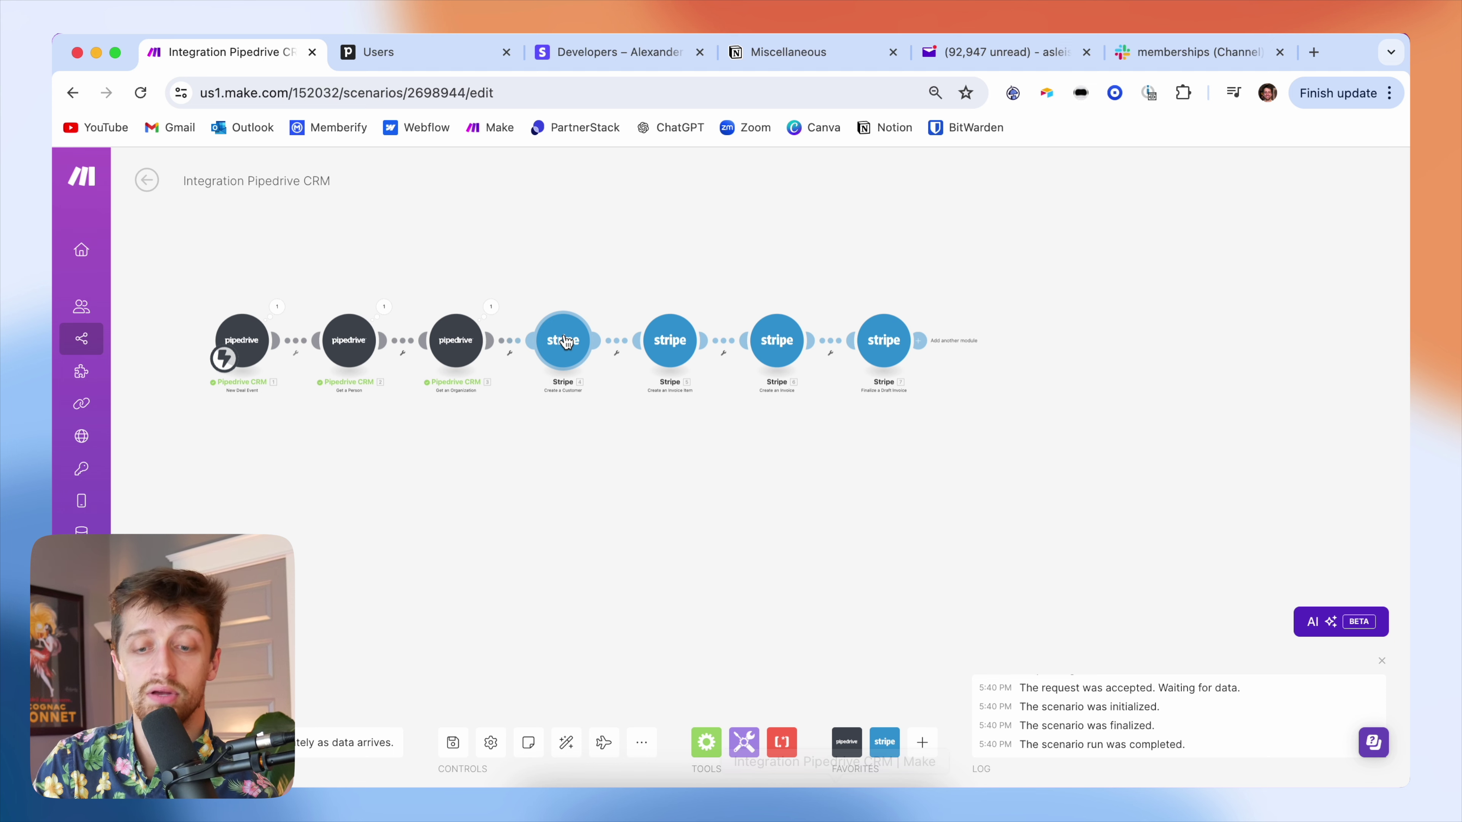
pyautogui.scroll(3, 671, 326)
pyautogui.scroll(4, 674, 322)
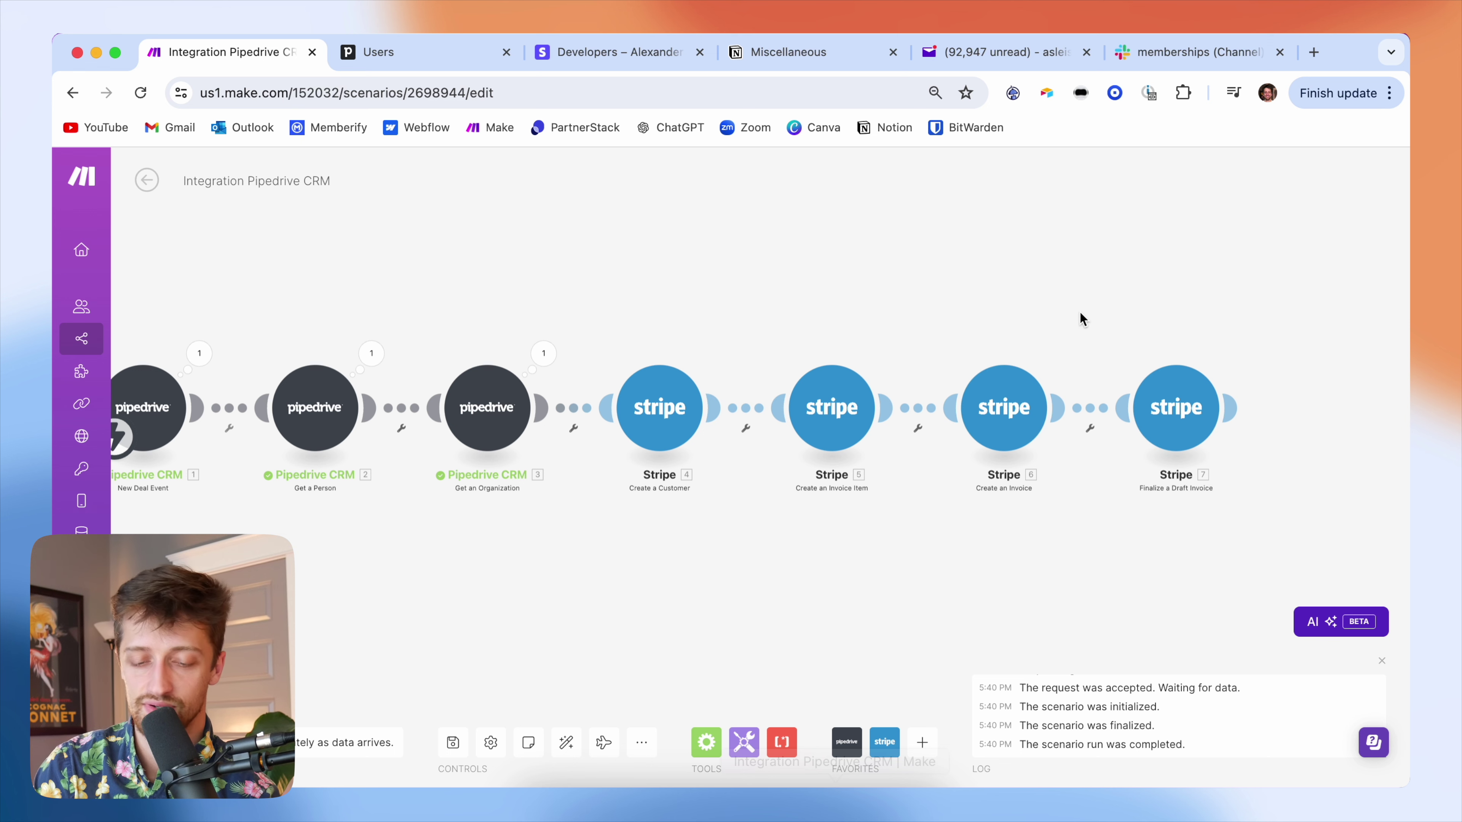
pyautogui.moveTo(1079, 312); pyautogui.dragTo(1023, 304)
pyautogui.scroll(-5, 1011, 304)
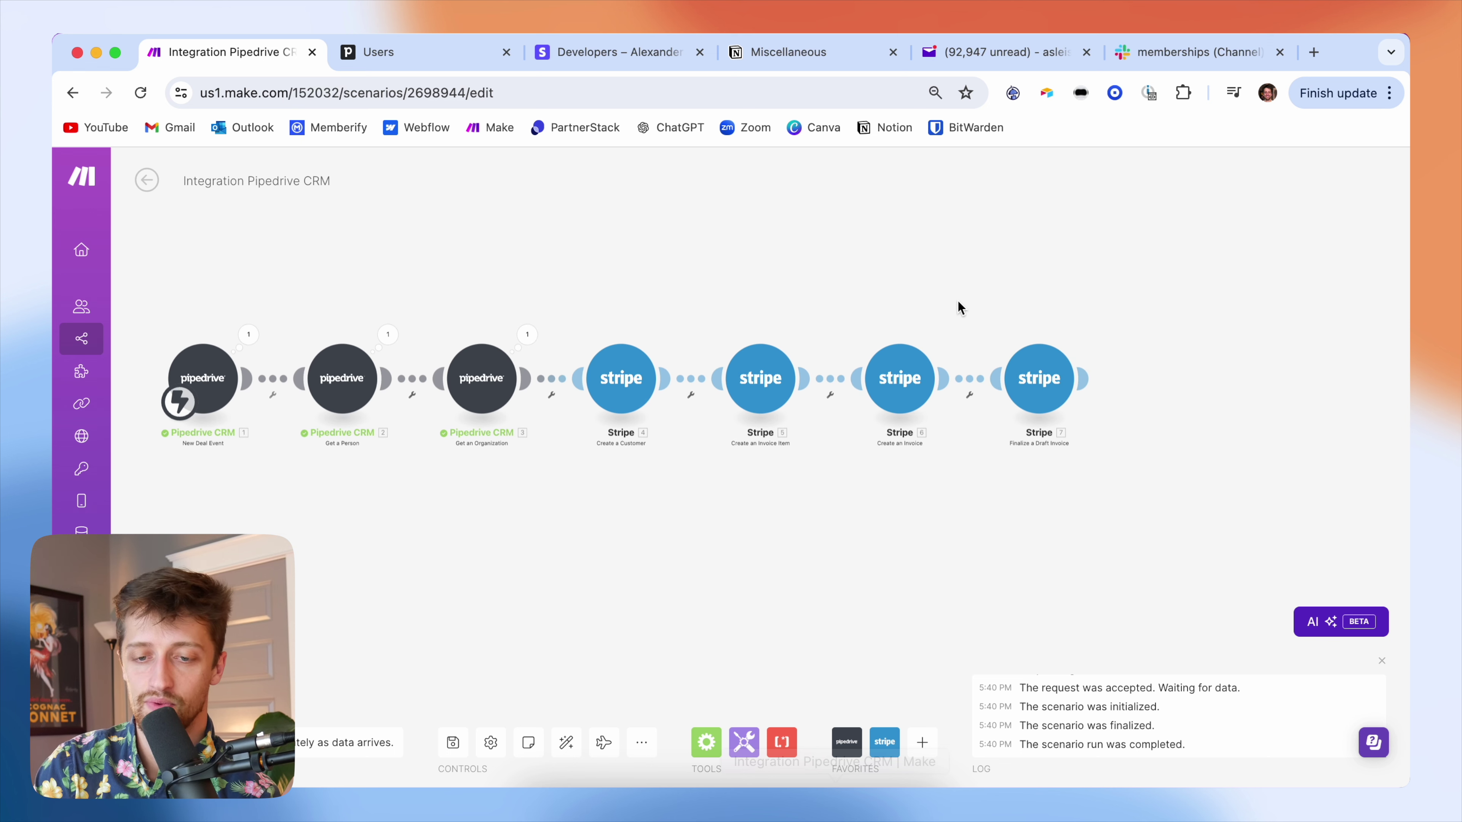
pyautogui.moveTo(956, 301); pyautogui.dragTo(923, 241)
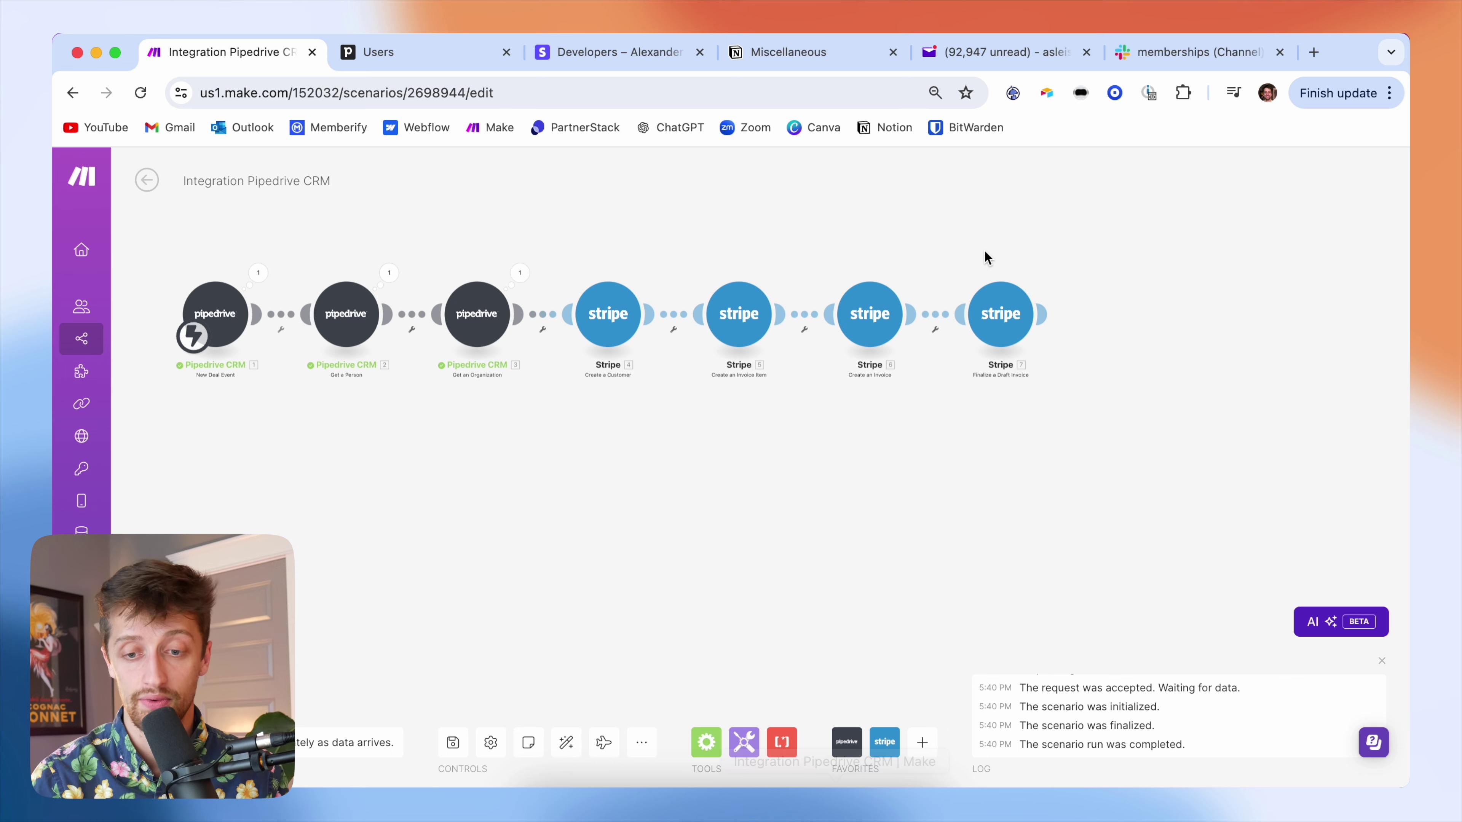
pyautogui.click(611, 52)
pyautogui.scroll(3, 709, 303)
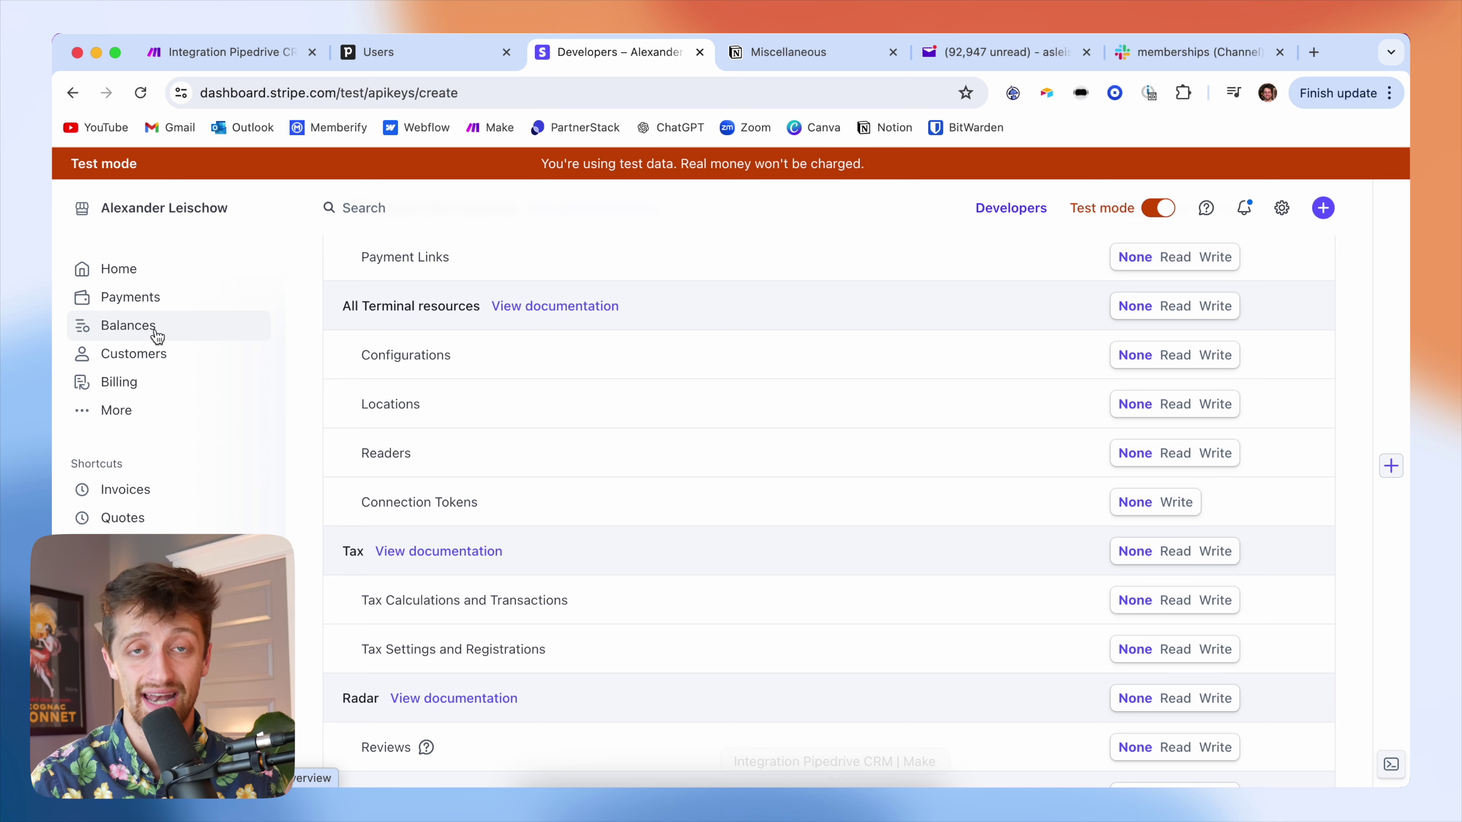
# - Check that Stripe's test-mode Customers list is empty, then return to the Make scenario
pyautogui.click(153, 352)
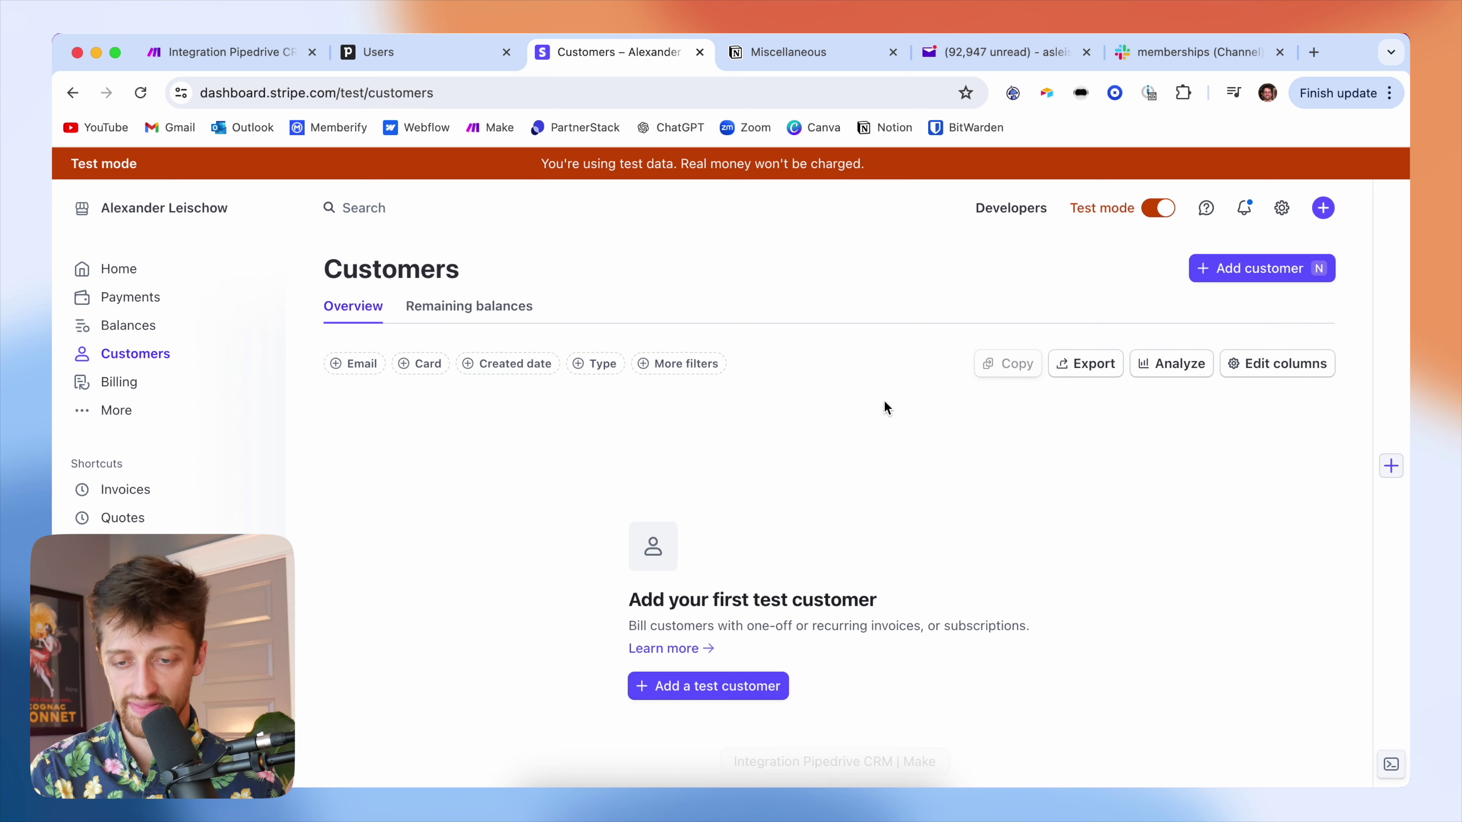
pyautogui.click(261, 51)
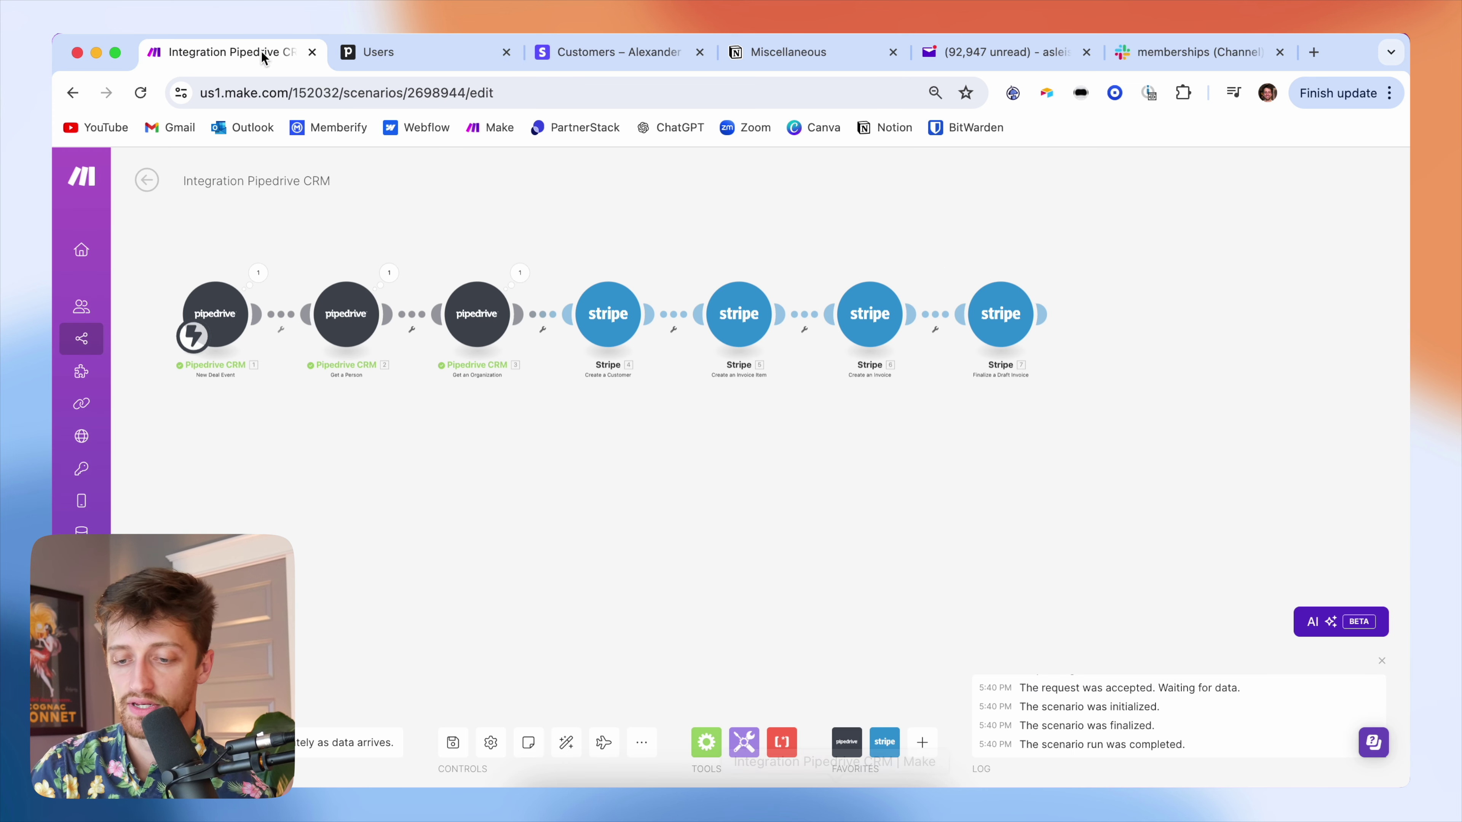
# - Add a Stripe Make an API Call module after Finalize a Draft Invoice
pyautogui.moveTo(1082, 310); pyautogui.dragTo(1106, 379)
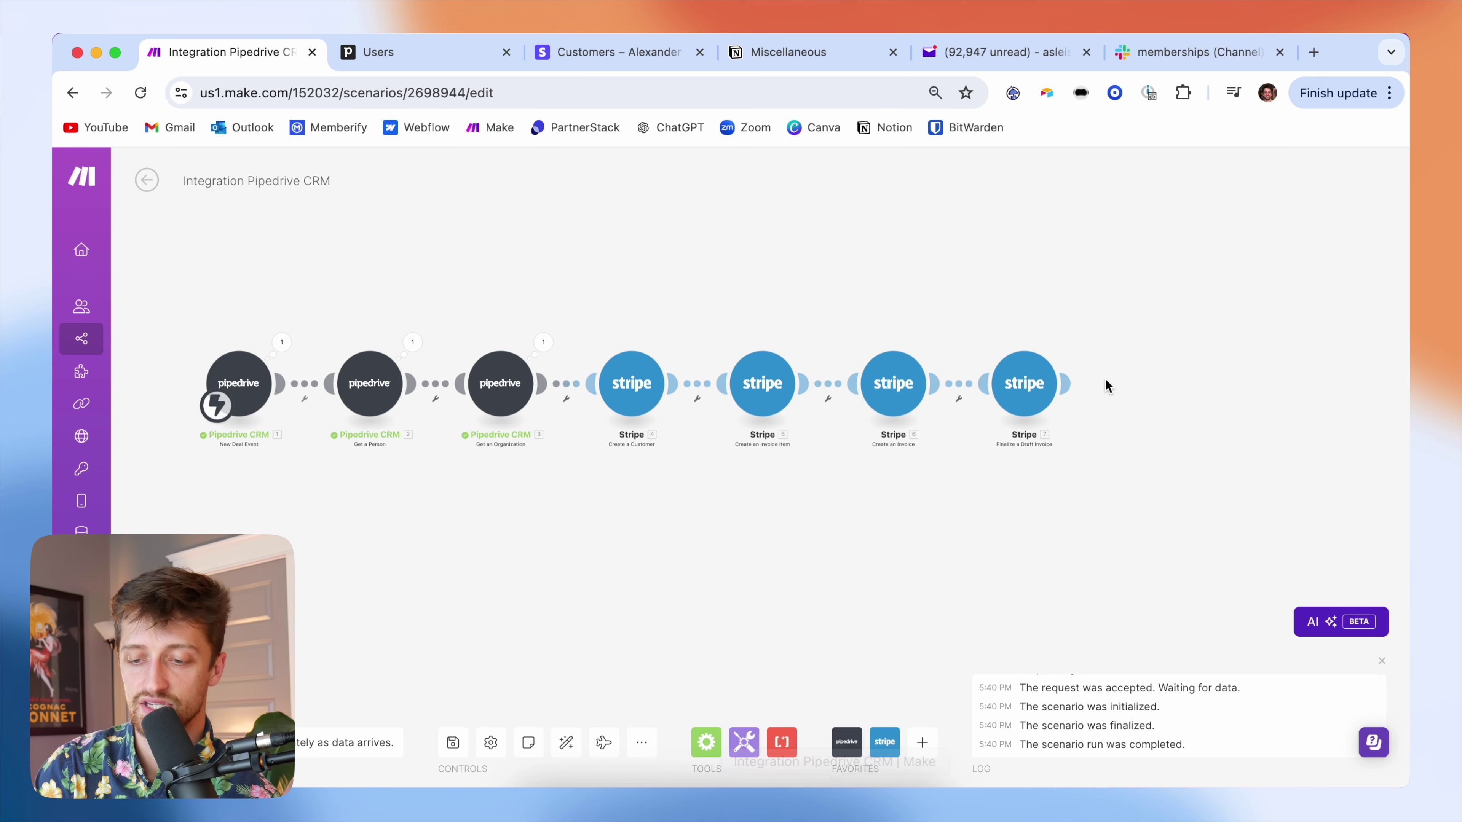
pyautogui.click(1072, 381)
pyautogui.click(943, 326)
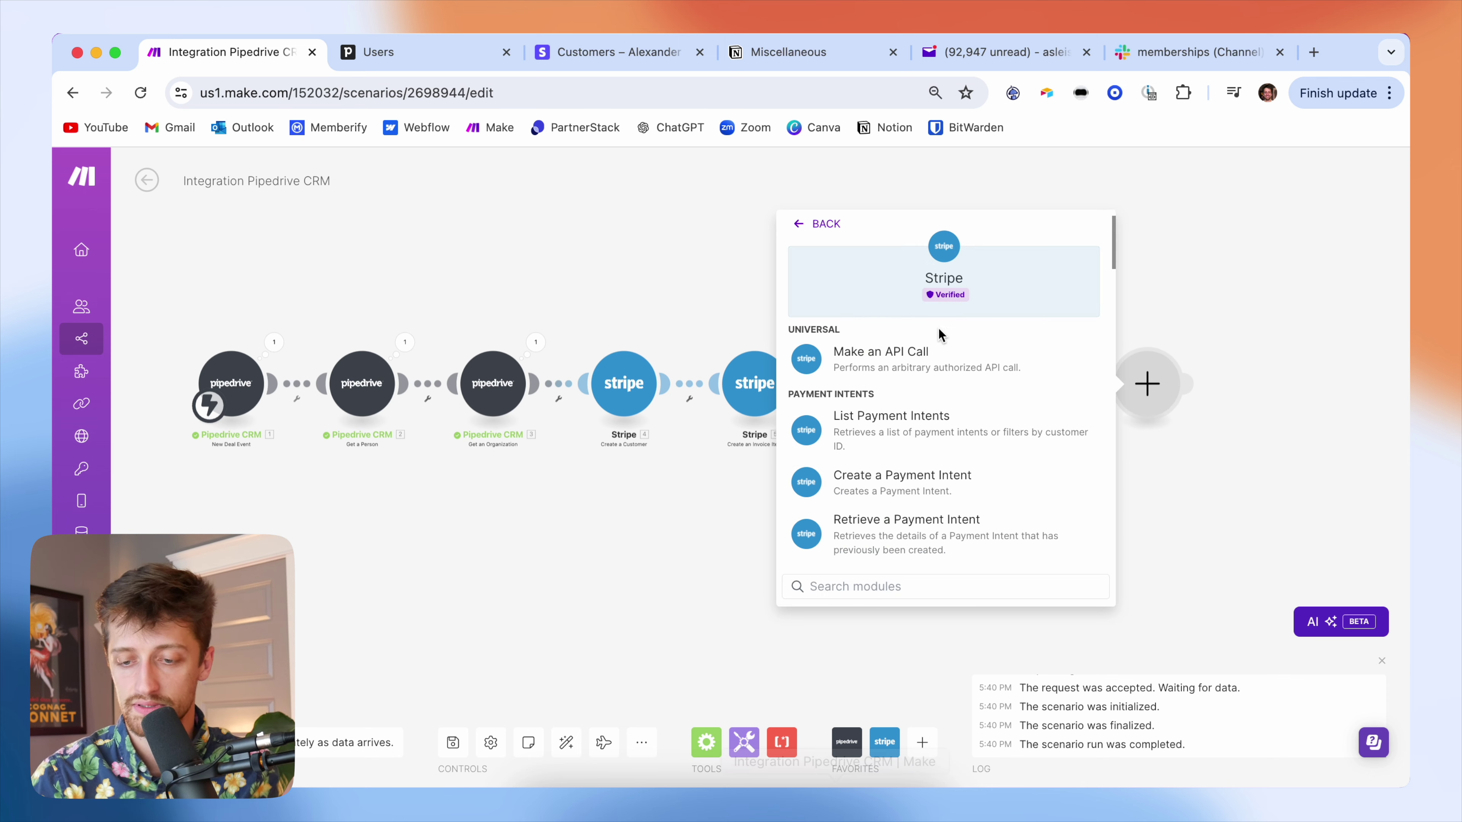
pyautogui.click(957, 359)
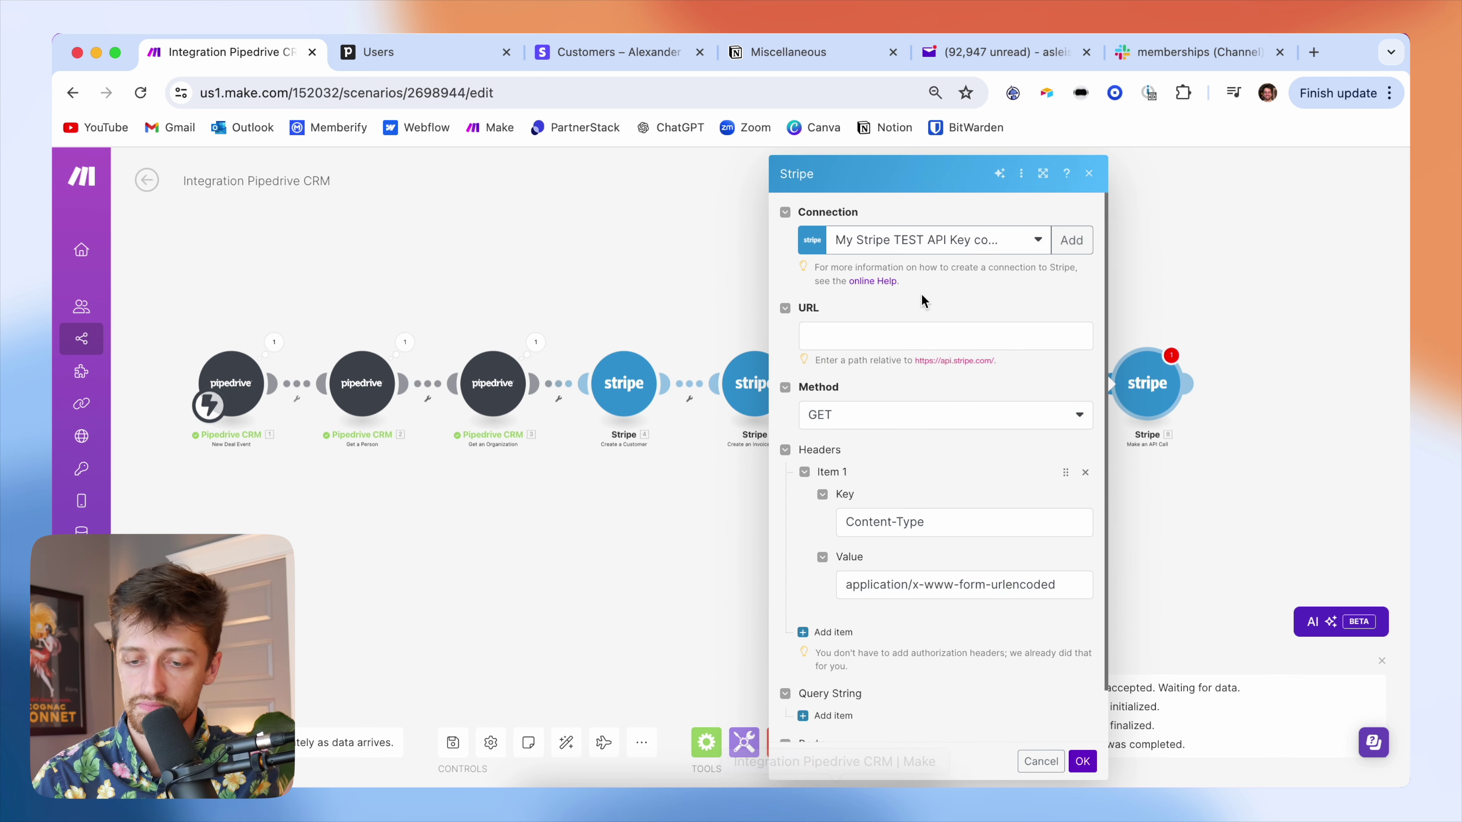
# - Set its URL to /v1/invoices/{{7.Invoice ID}}/send with method POST and confirm
pyautogui.click(889, 331)
pyautogui.write('/v1/invoices/')
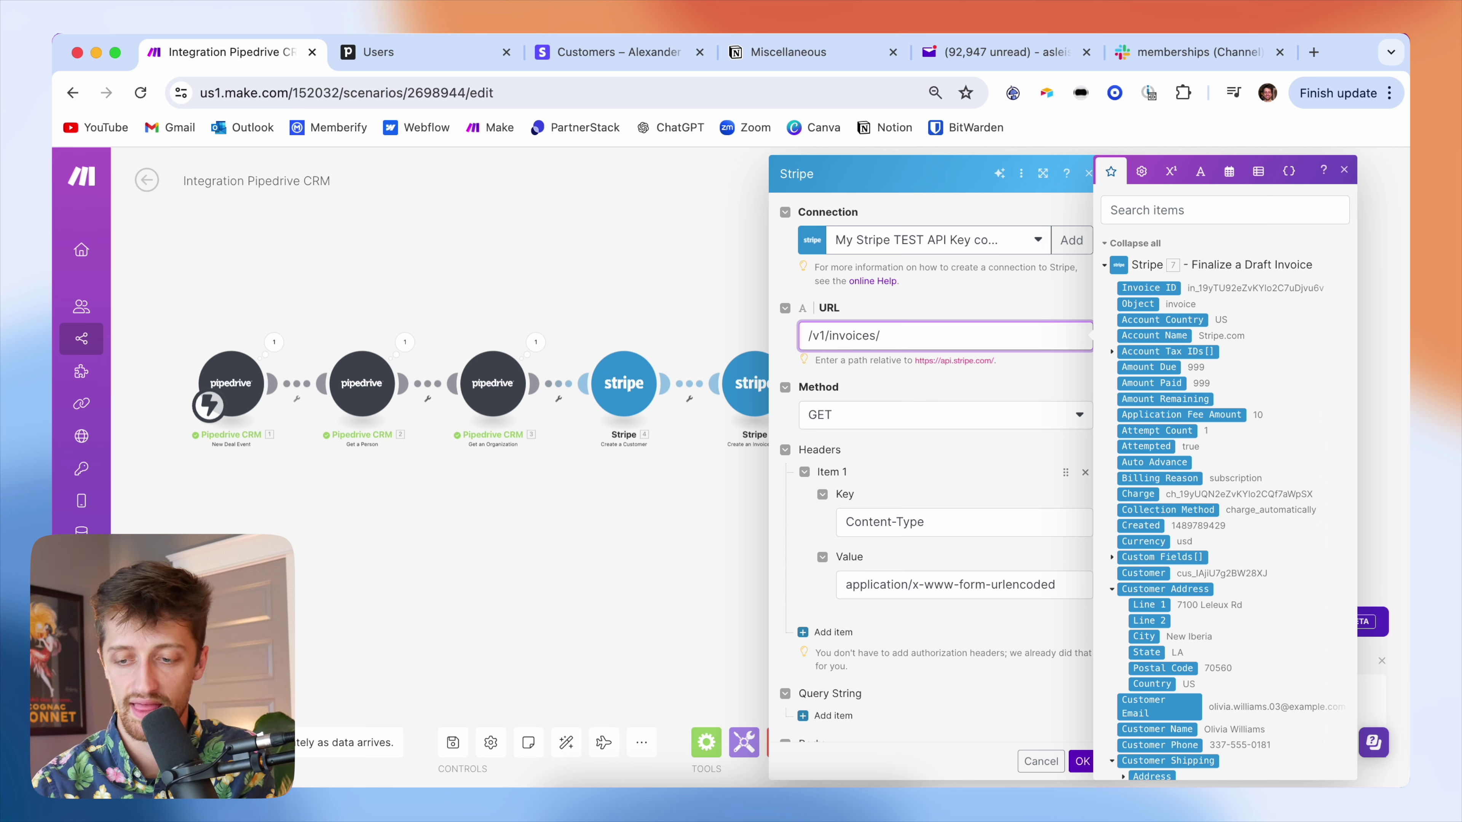
pyautogui.click(1170, 287)
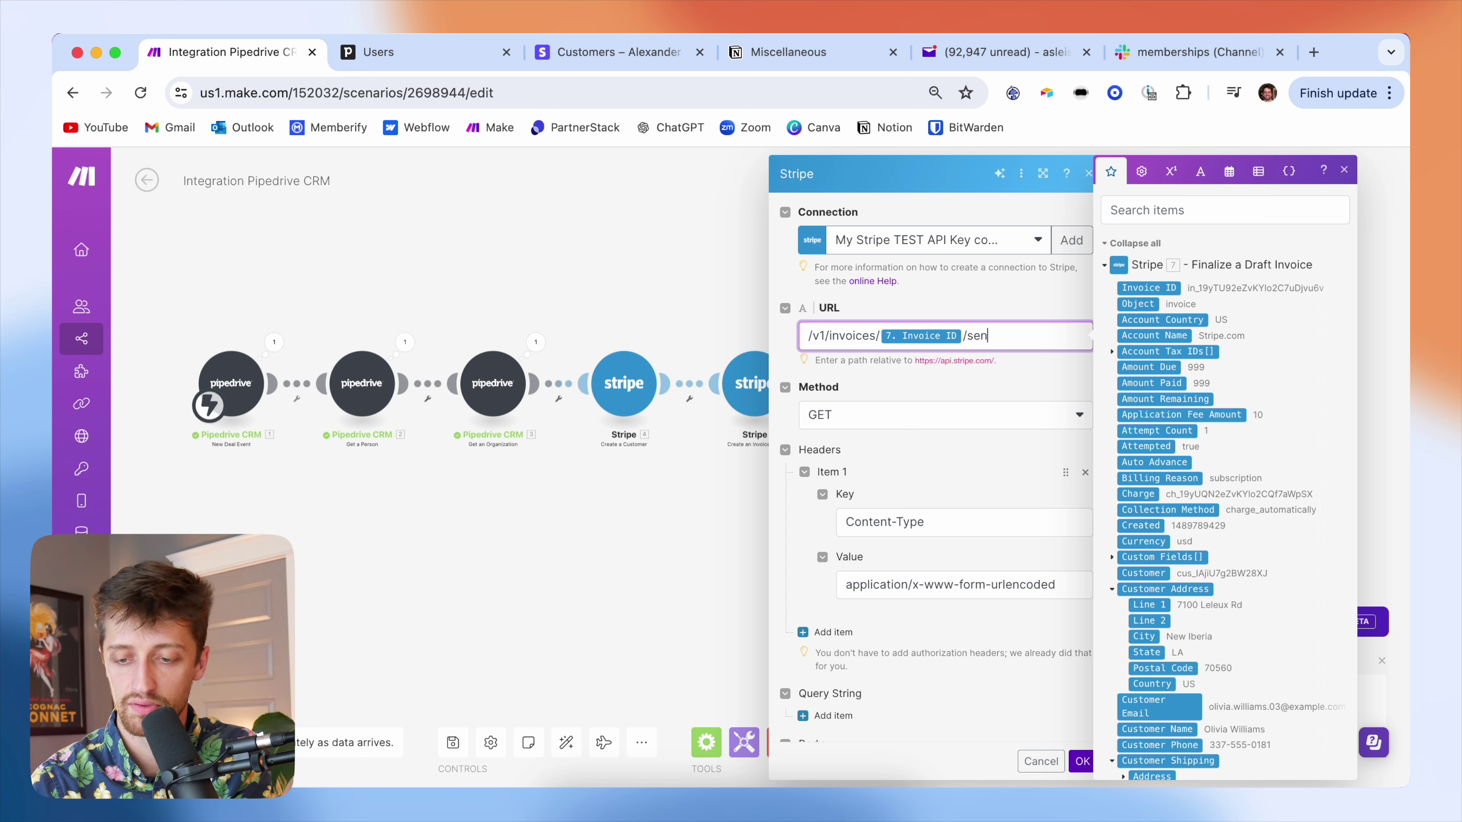
pyautogui.click(1044, 372)
pyautogui.click(850, 428)
pyautogui.click(866, 472)
pyautogui.scroll(-2, 940, 506)
pyautogui.scroll(2, 940, 507)
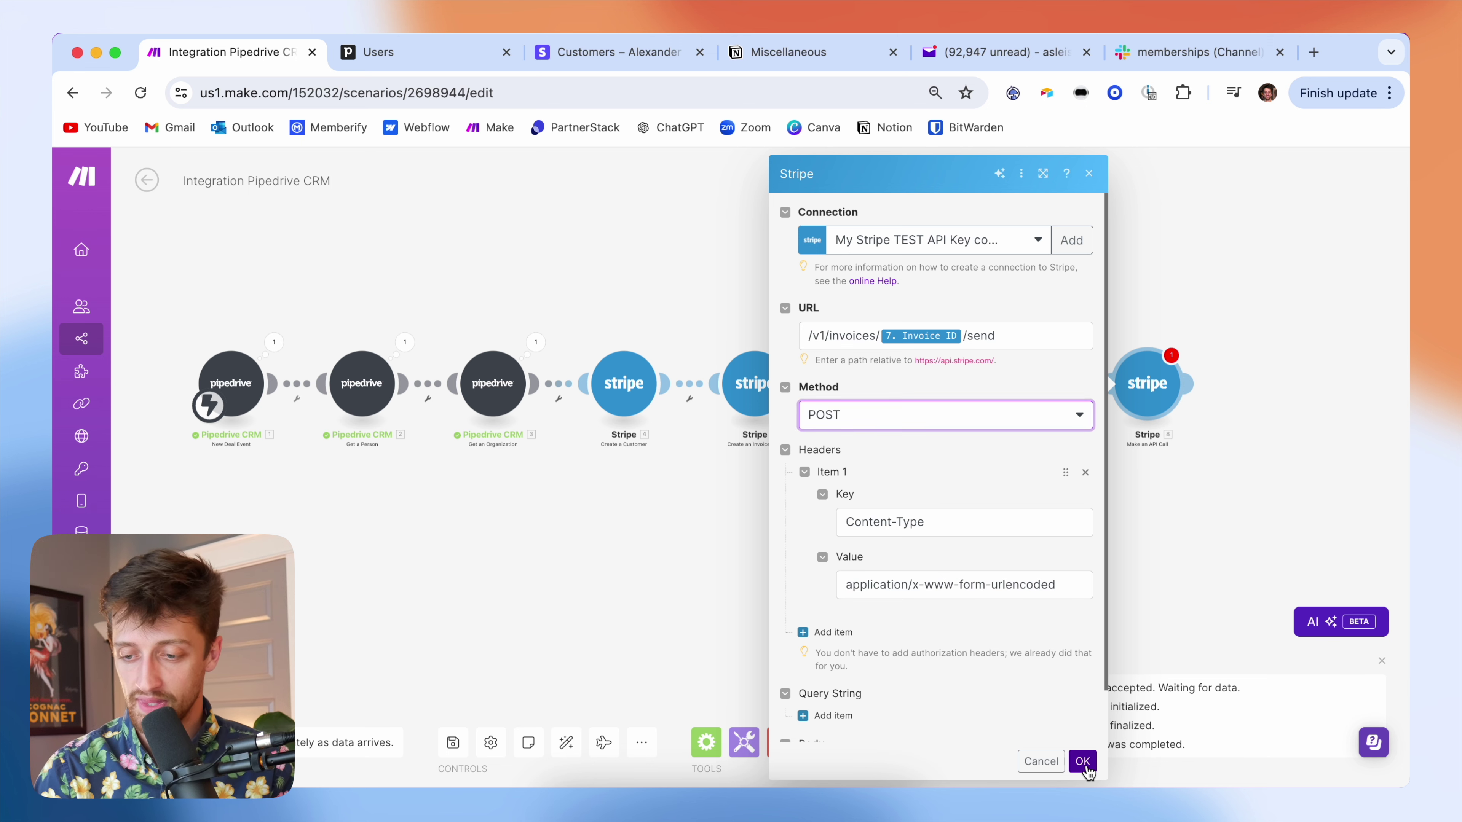
pyautogui.click(1084, 763)
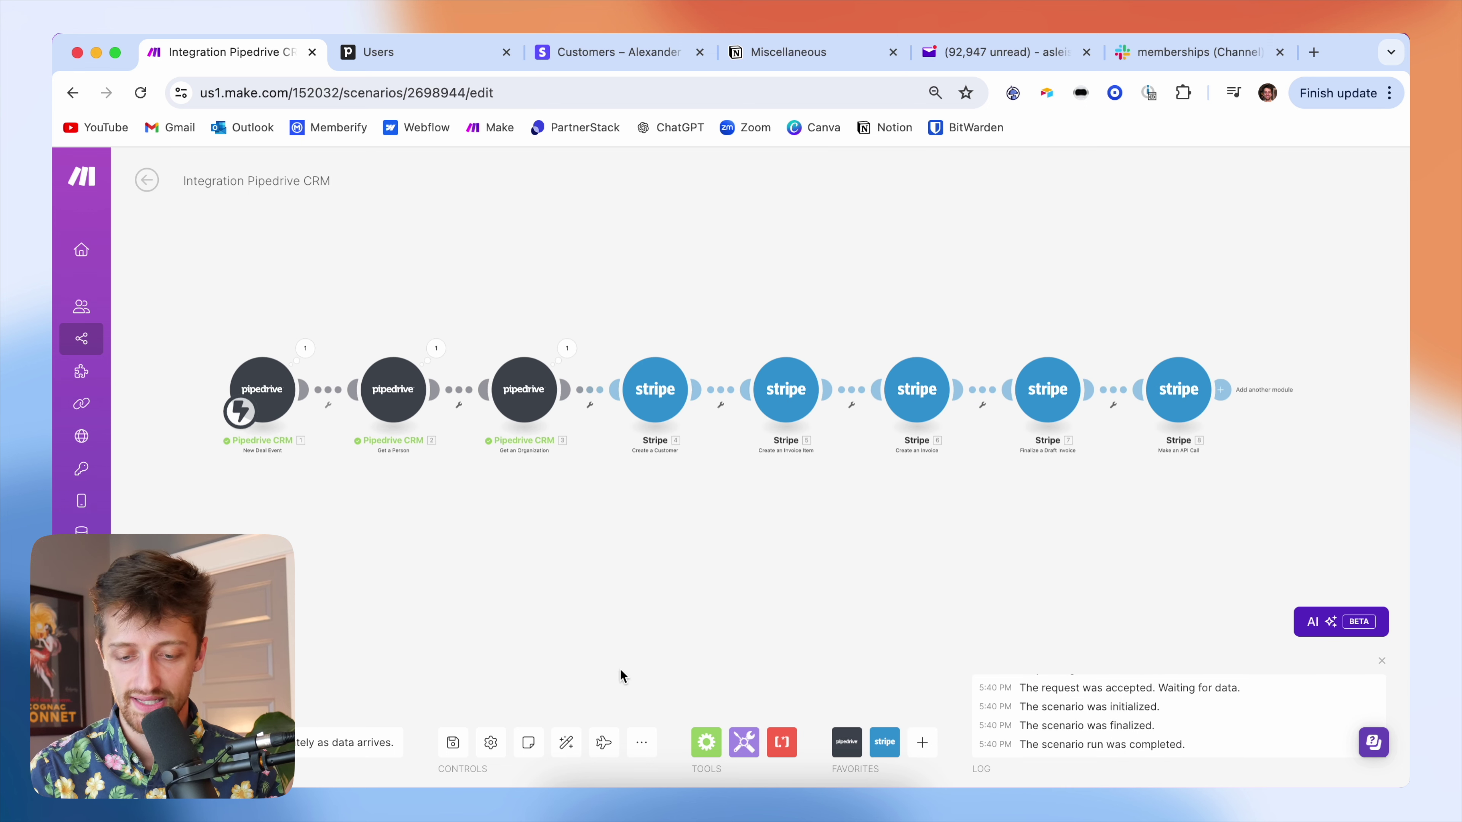
# - Save the scenario and auto-align its eight modules
pyautogui.click(455, 744)
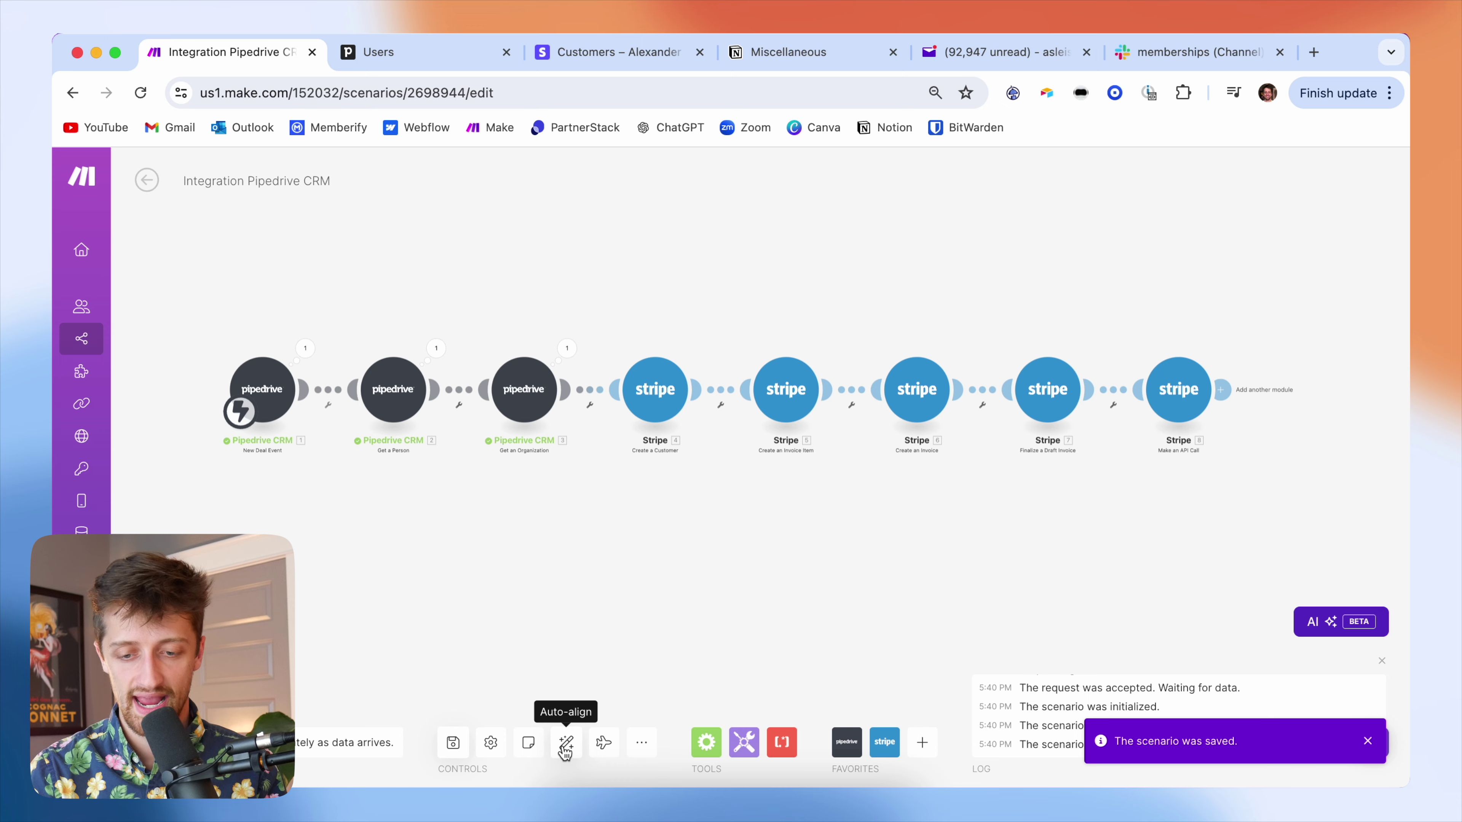
pyautogui.click(566, 744)
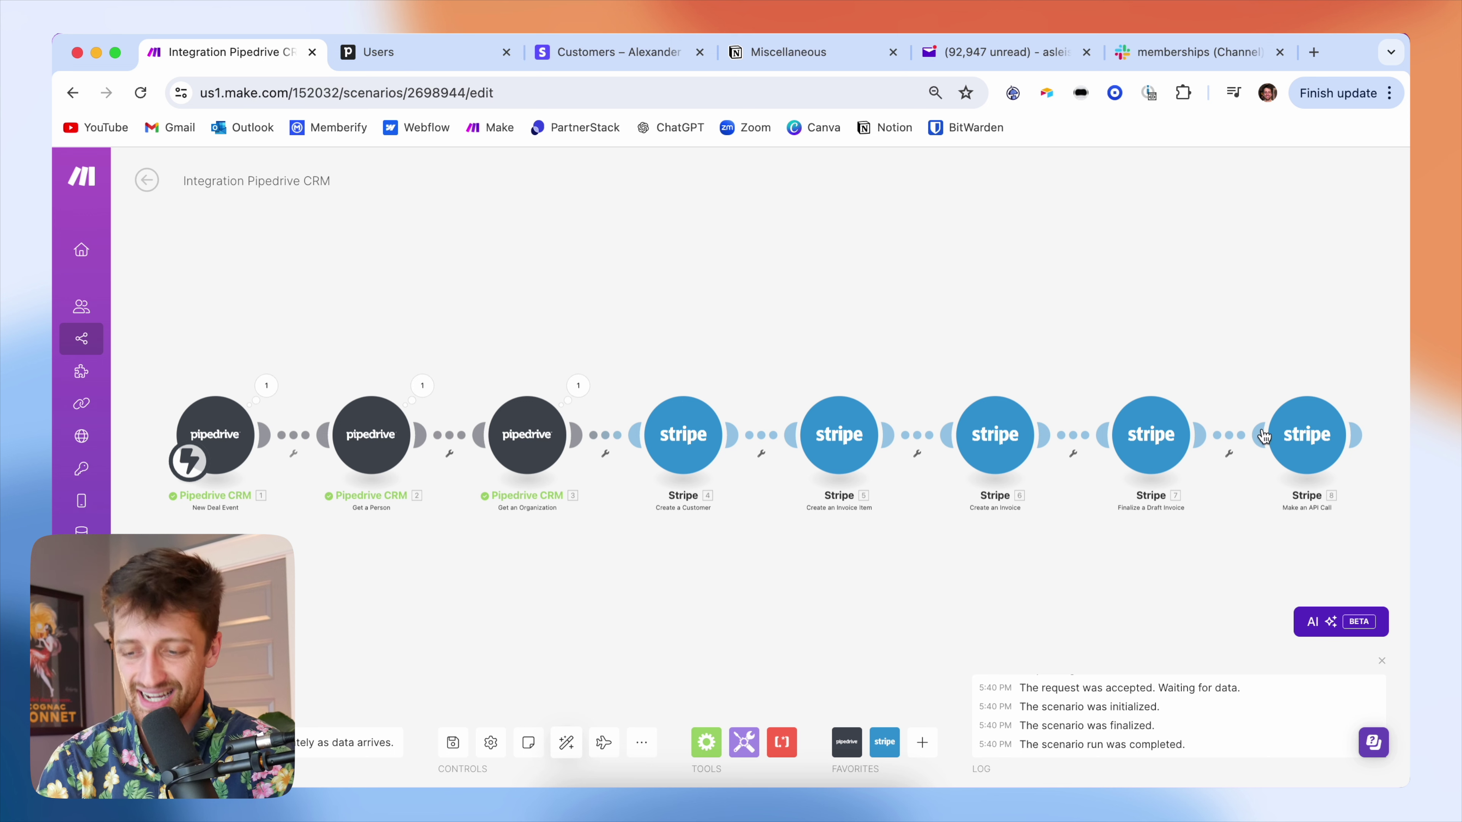
# - Move the Automatio LLC Deal back to Demo Scheduled, then forward to Invoice Sent, and return to Make
pyautogui.click(418, 58)
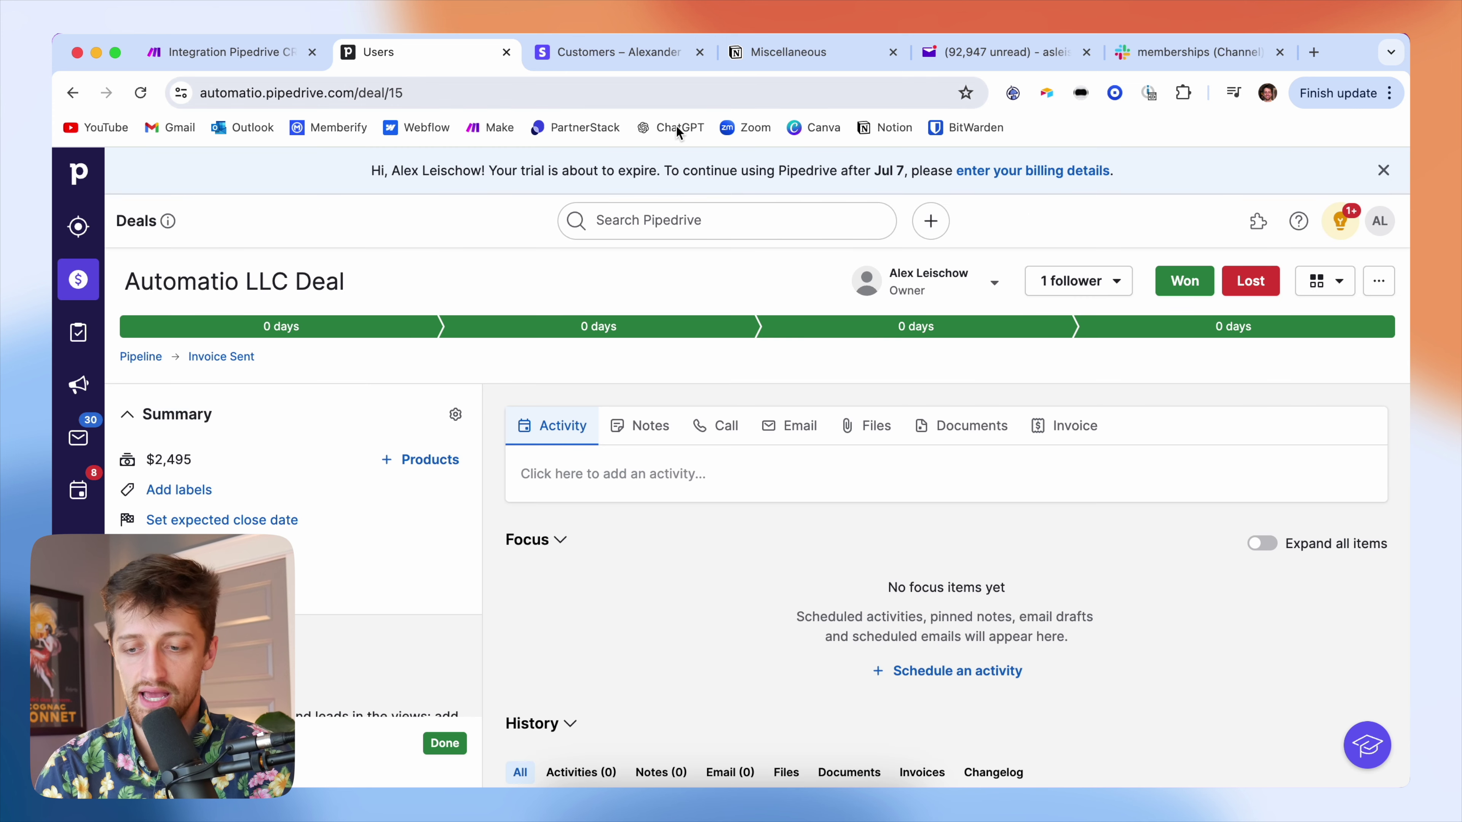
pyautogui.click(1036, 333)
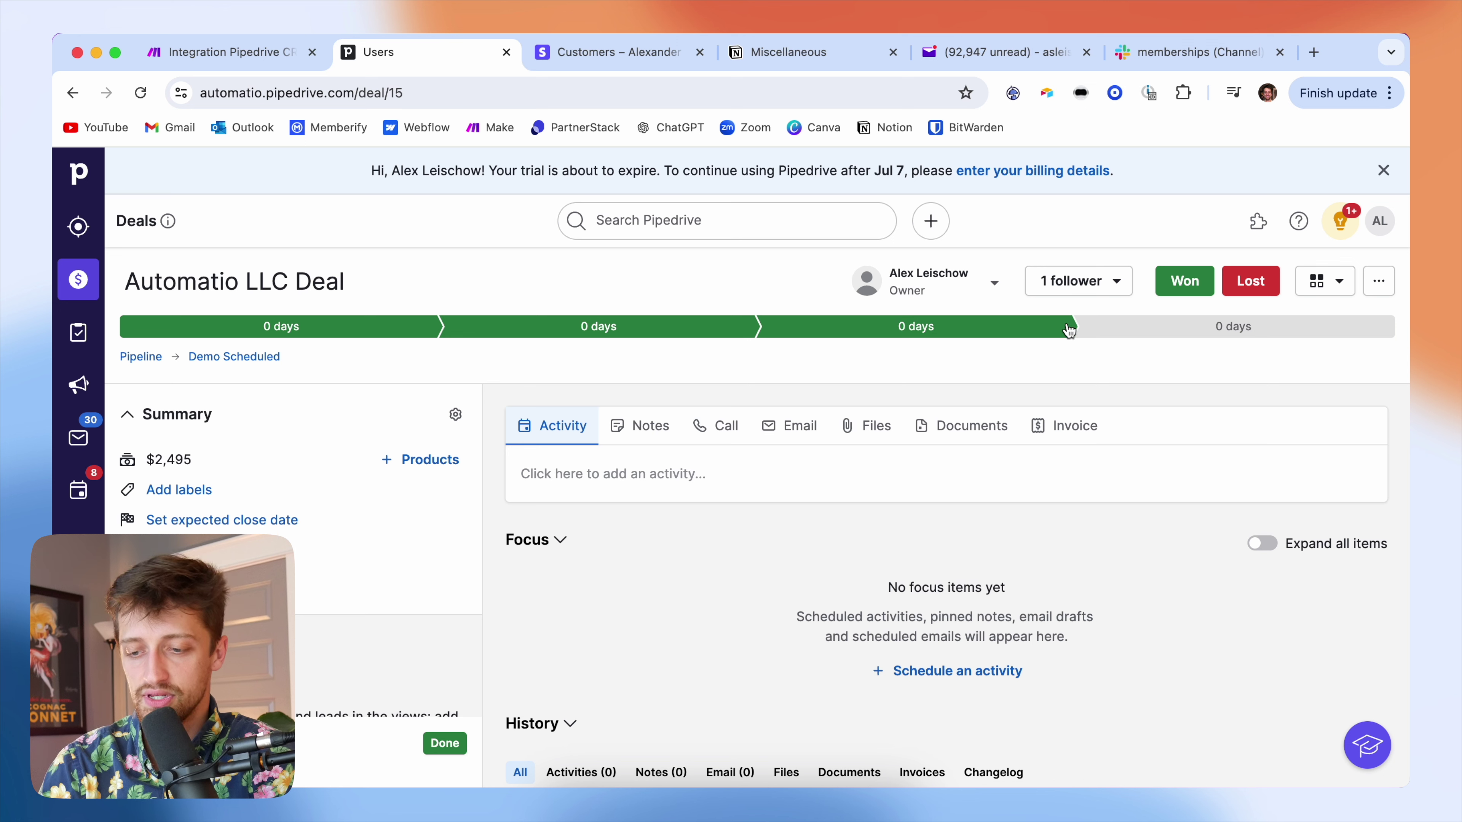
pyautogui.click(1174, 337)
pyautogui.press('super+bracketleft')
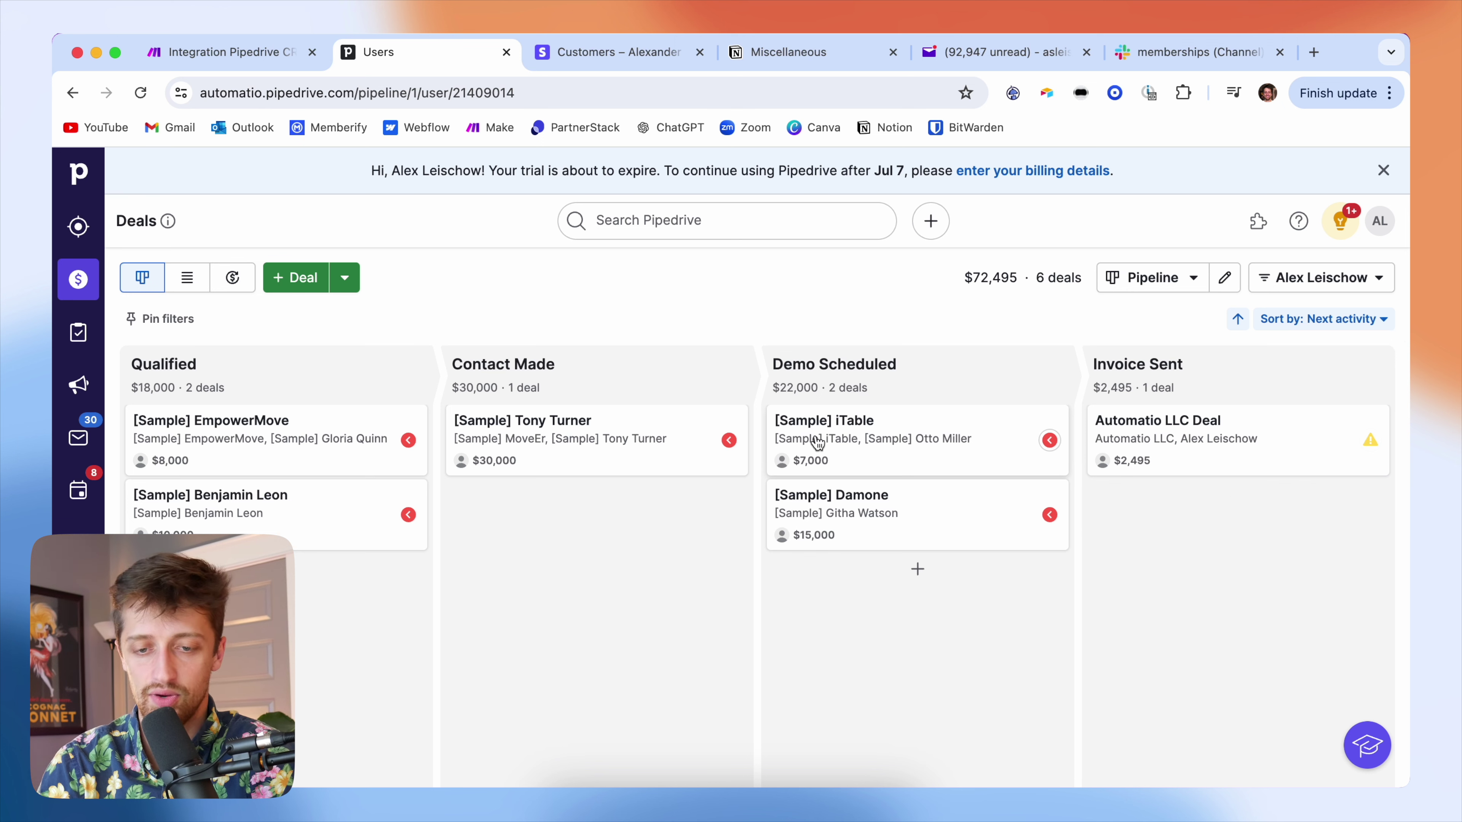
pyautogui.click(229, 70)
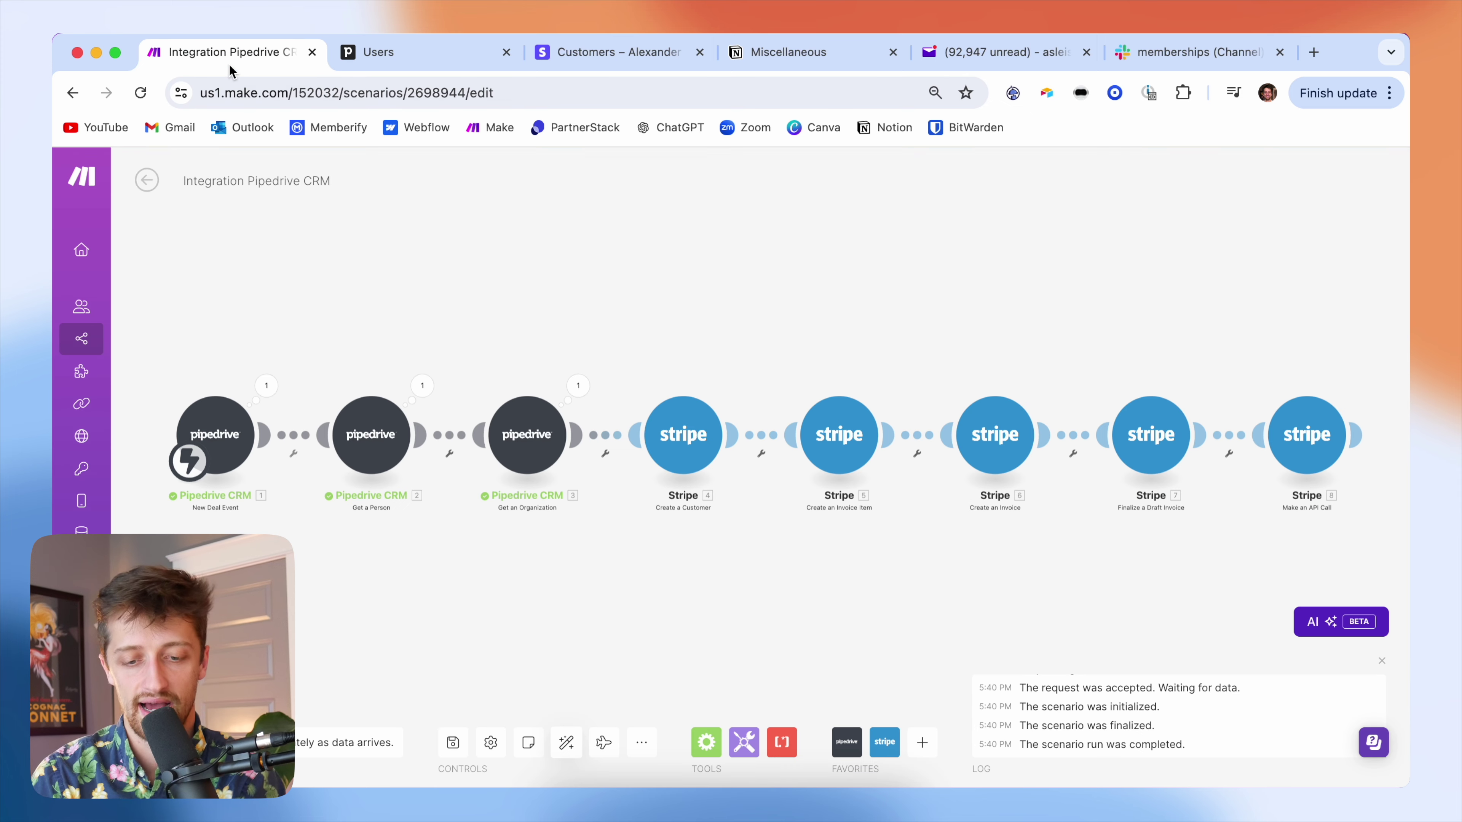
# - Create a filter labelled 'Only fire when moved to Invoice Sent' using Current: Stage ID
pyautogui.click(293, 440)
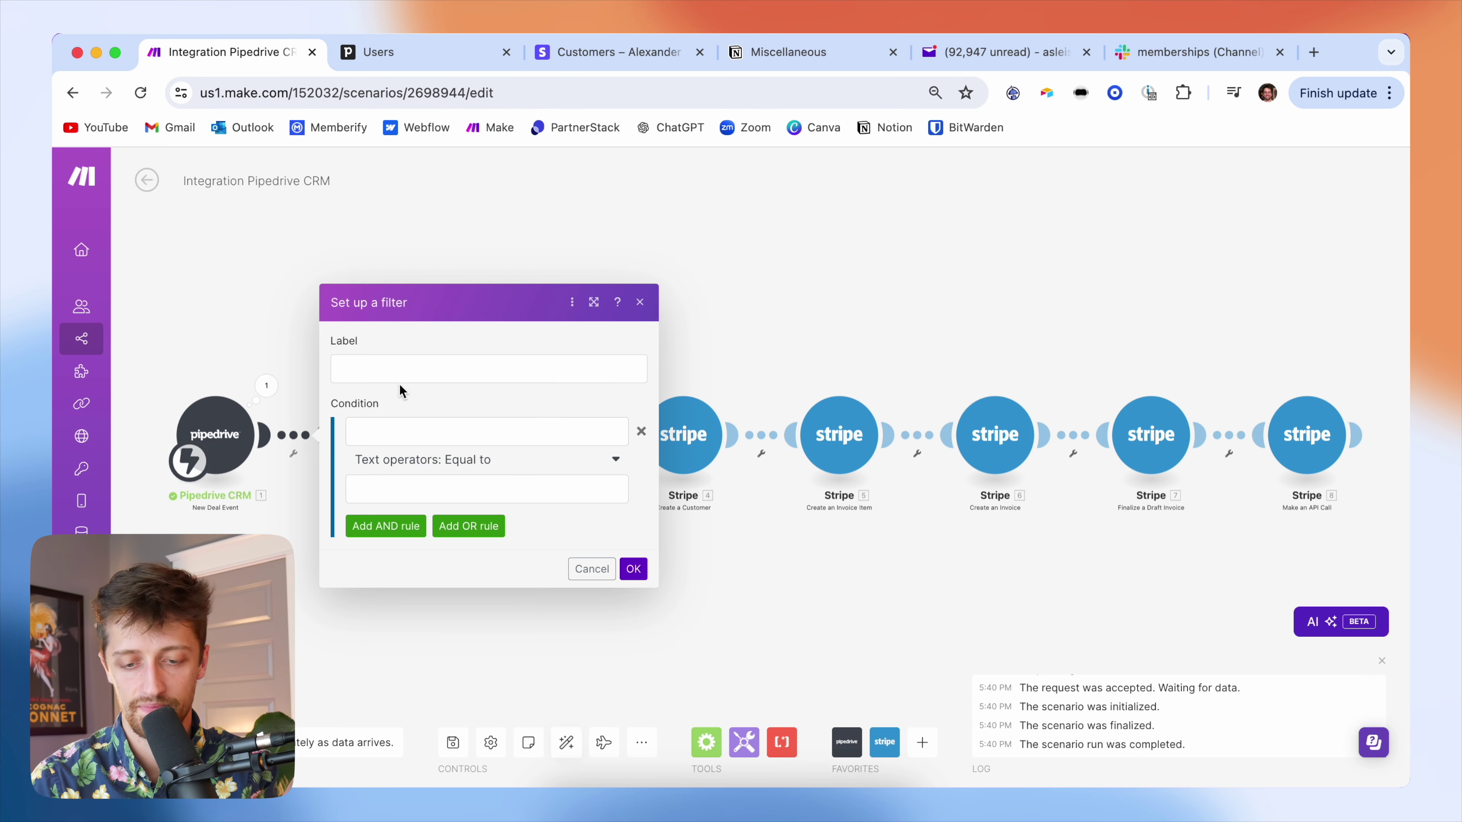
pyautogui.click(402, 367)
pyautogui.write('Only ')
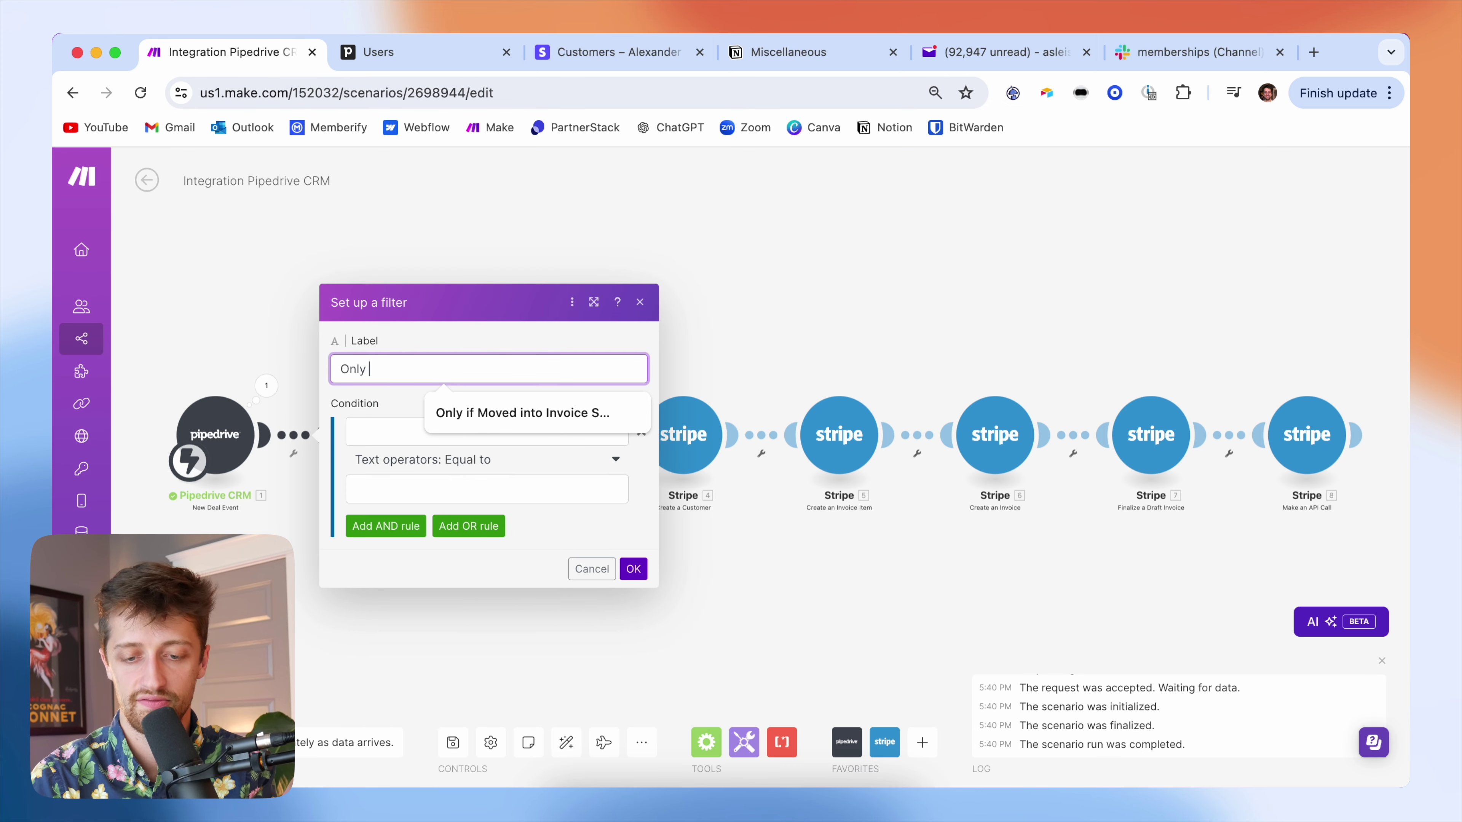
pyautogui.write('fire when moved to Invoice Sent')
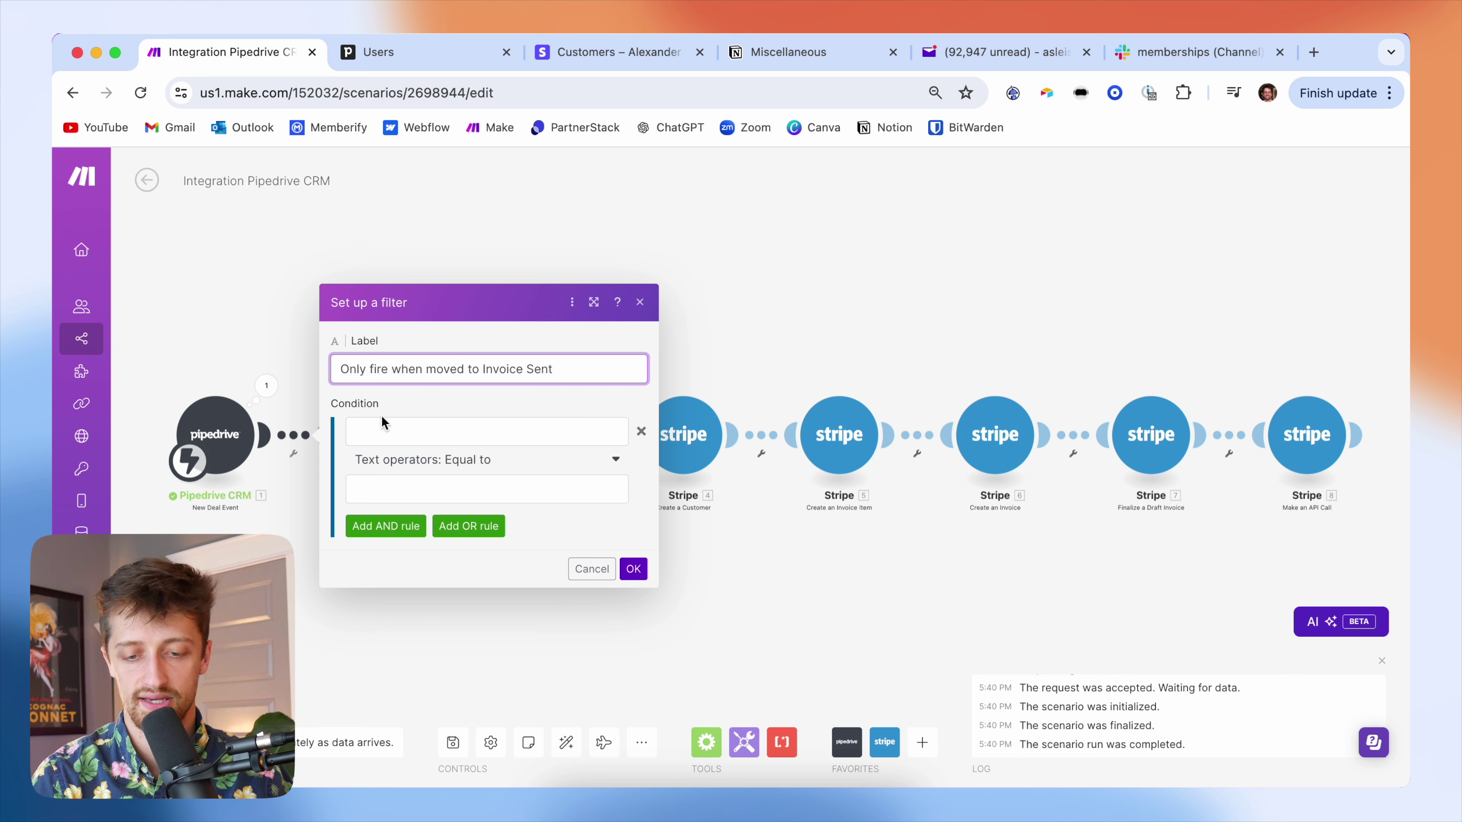
pyautogui.click(380, 435)
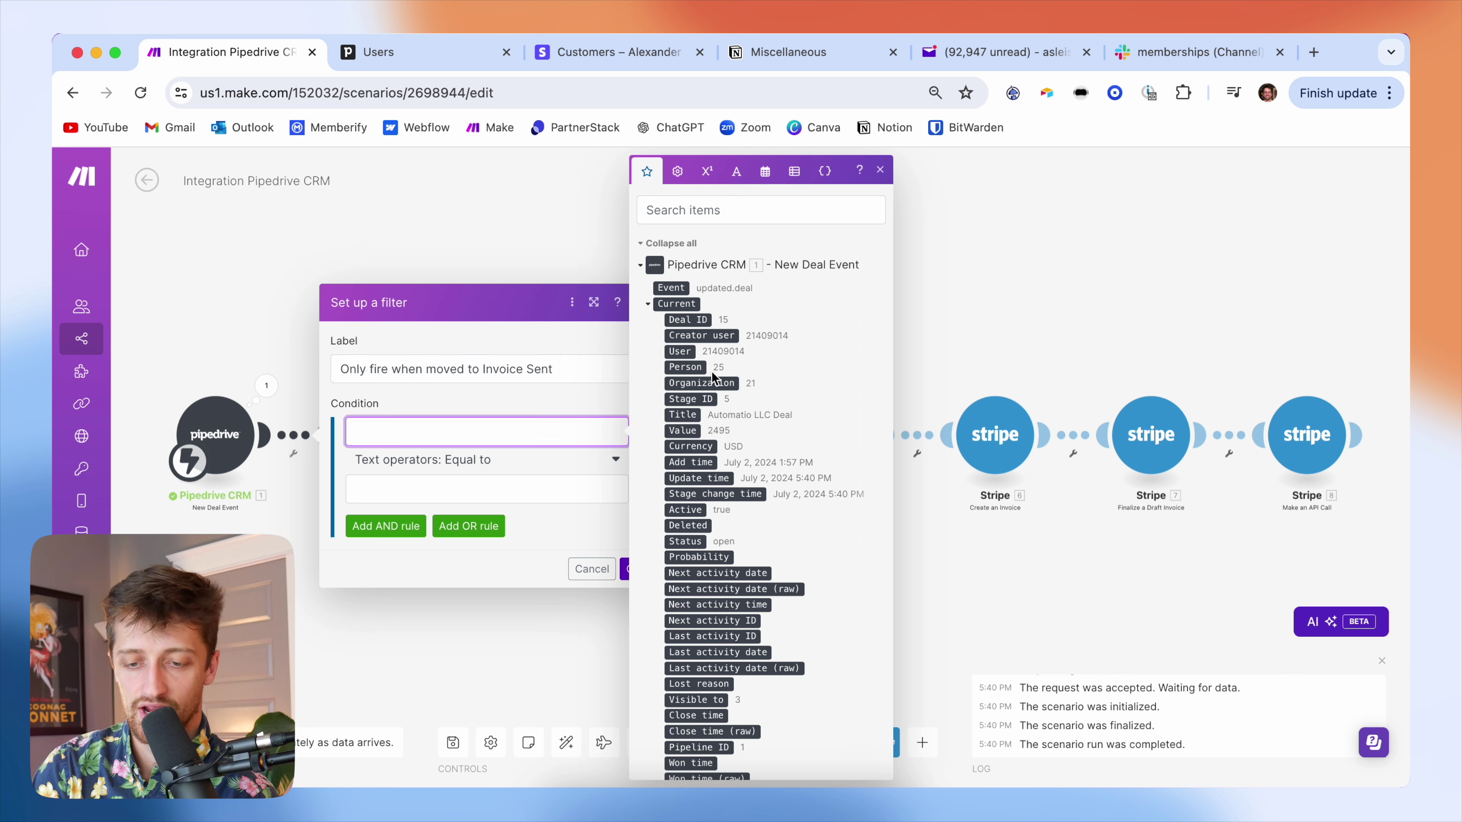
pyautogui.click(702, 399)
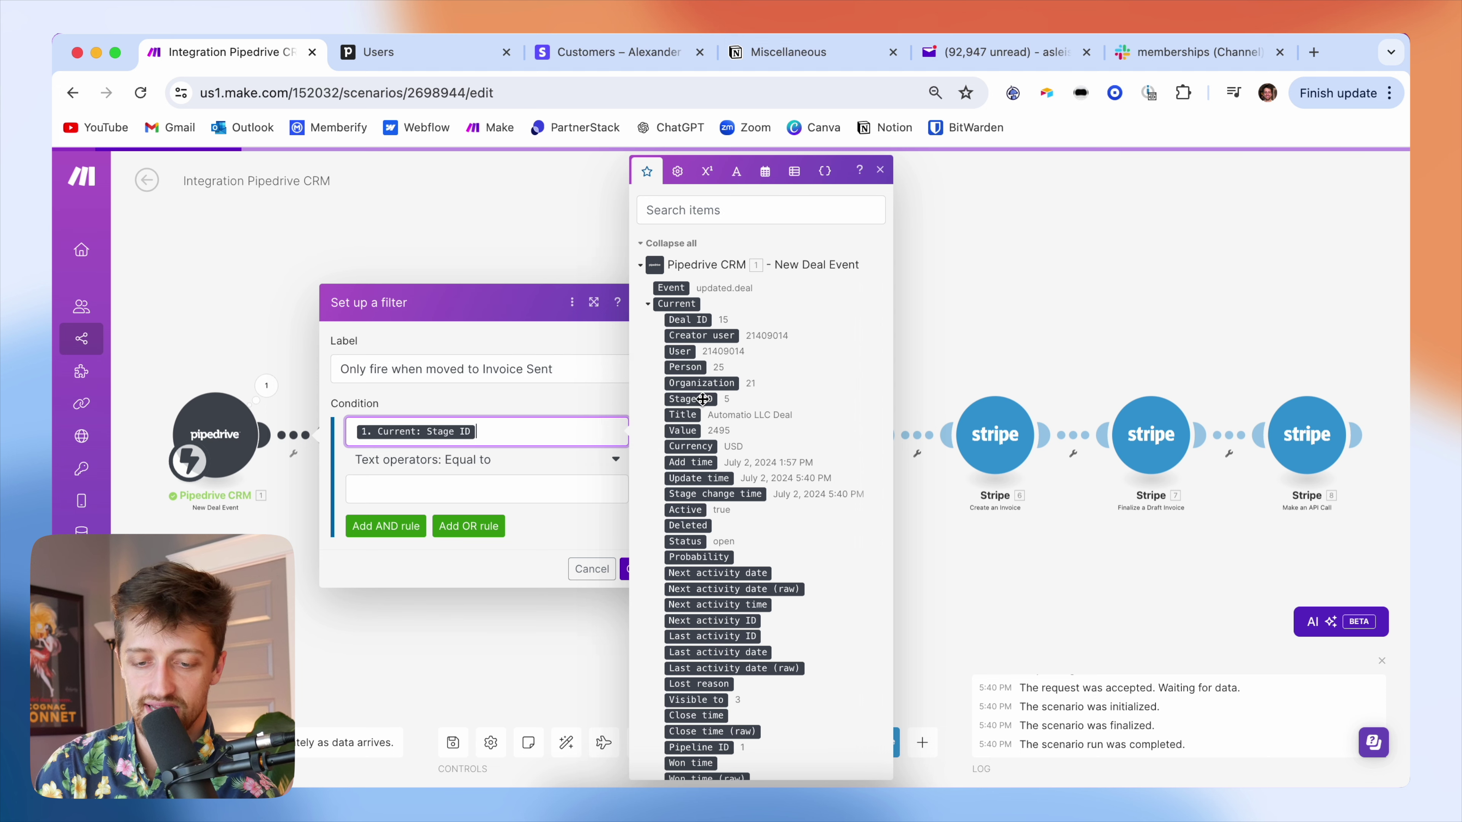
pyautogui.click(472, 57)
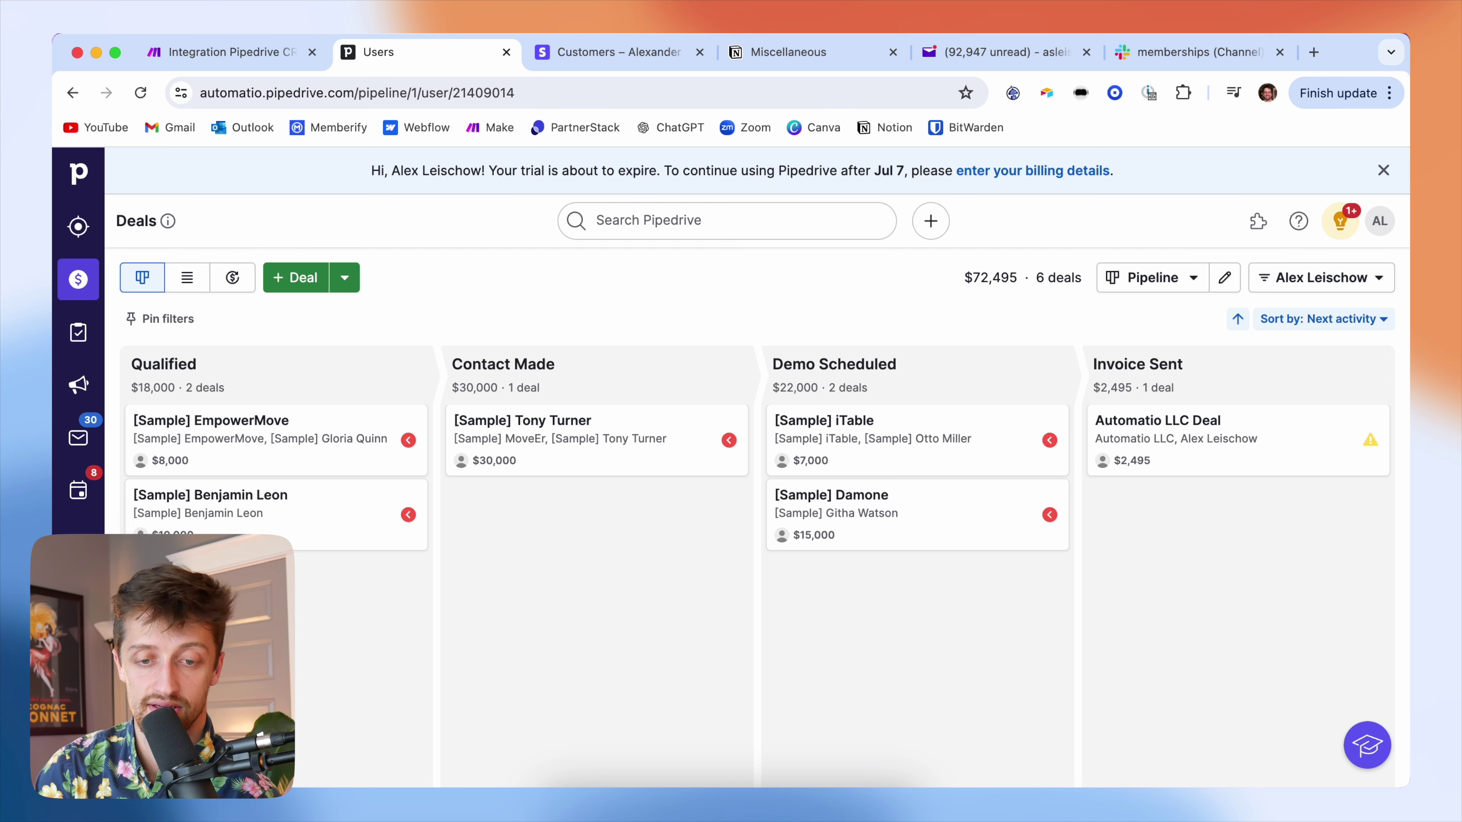
pyautogui.click(231, 52)
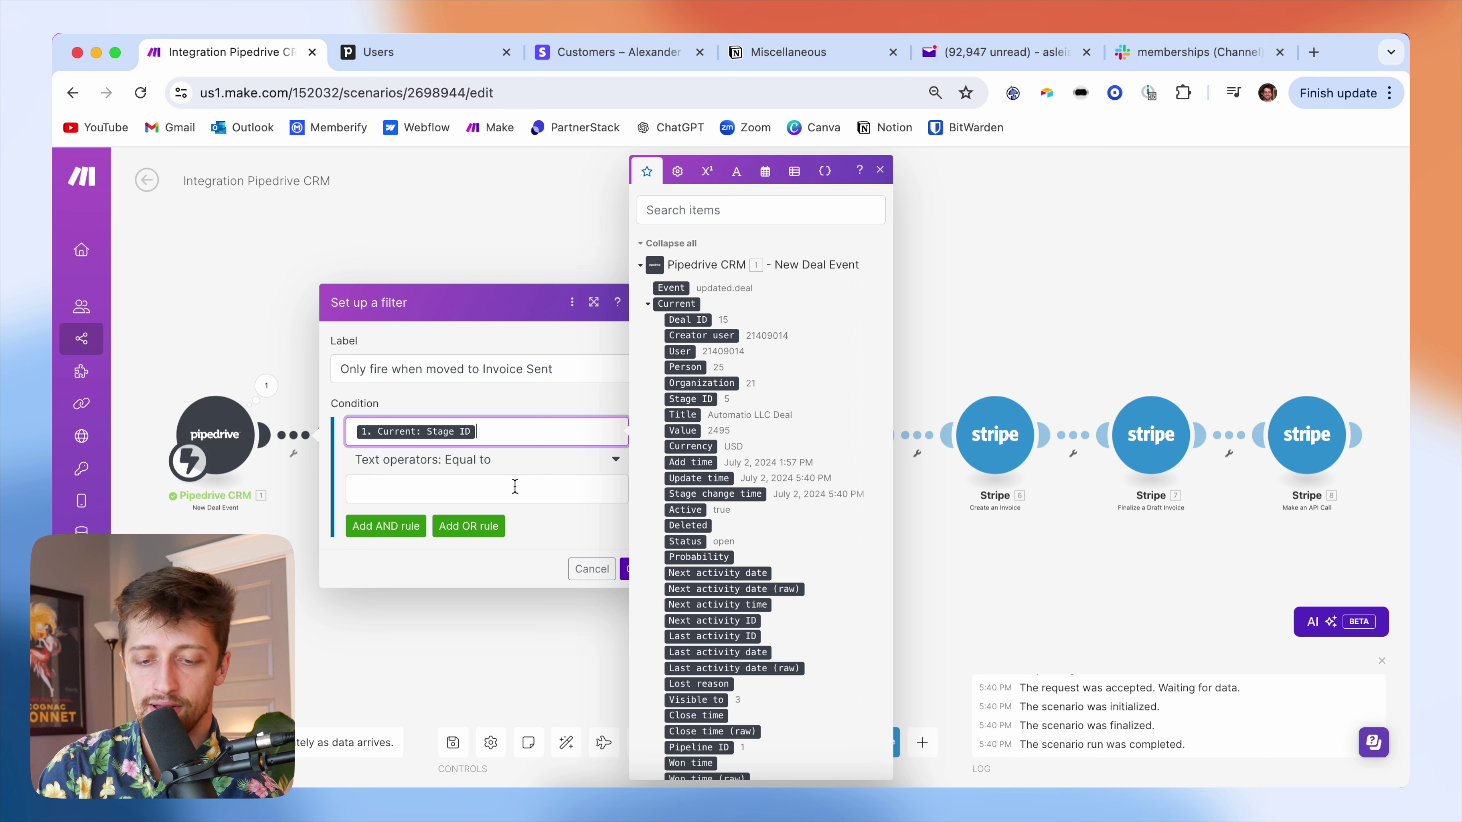
# - Complete the condition as Numeric Greater than Previous: Stage ID and confirm the filter
pyautogui.click(495, 477)
pyautogui.scroll(-3, 494, 656)
pyautogui.scroll(-5, 494, 657)
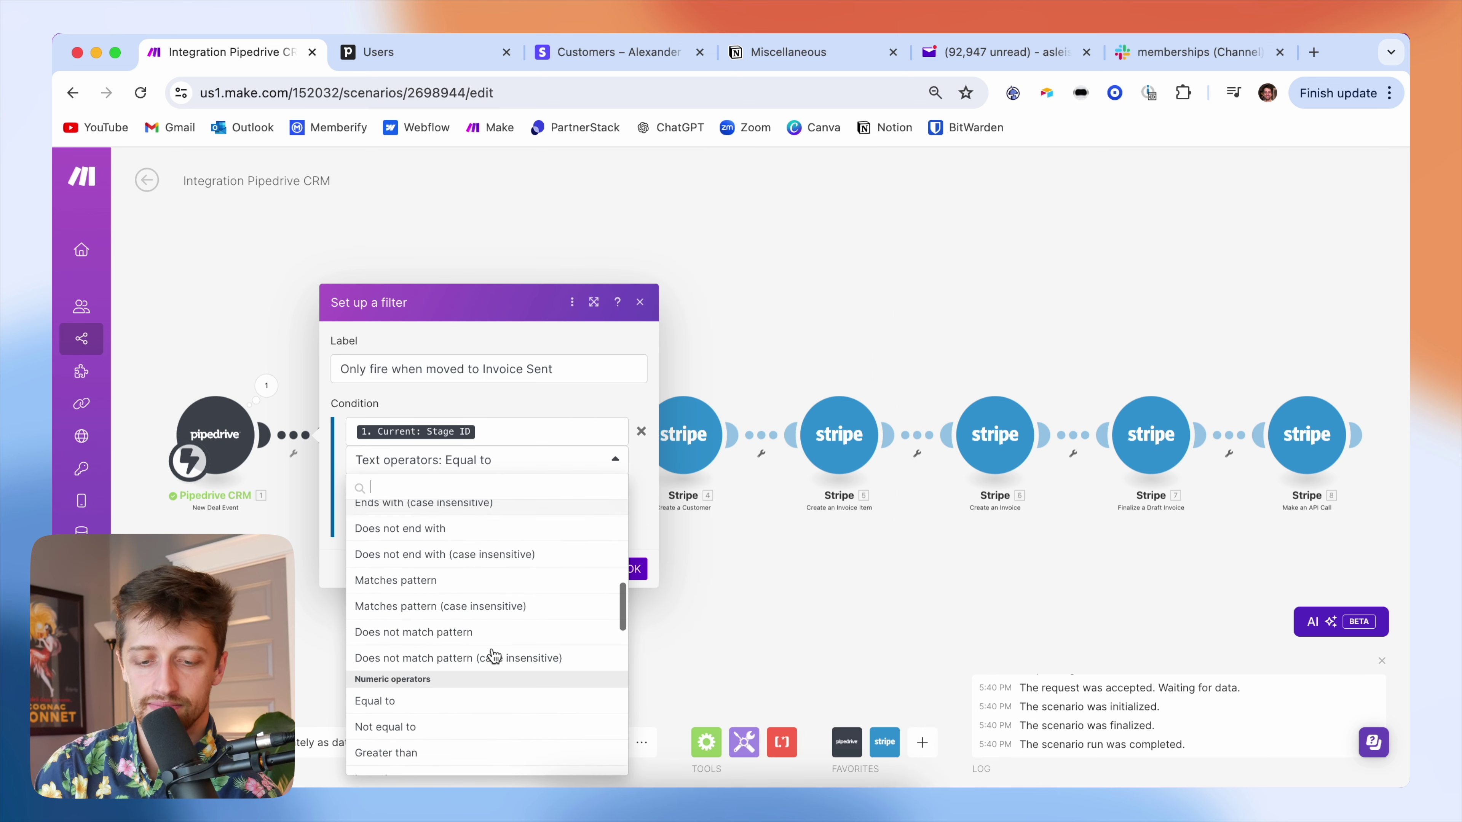
pyautogui.click(459, 612)
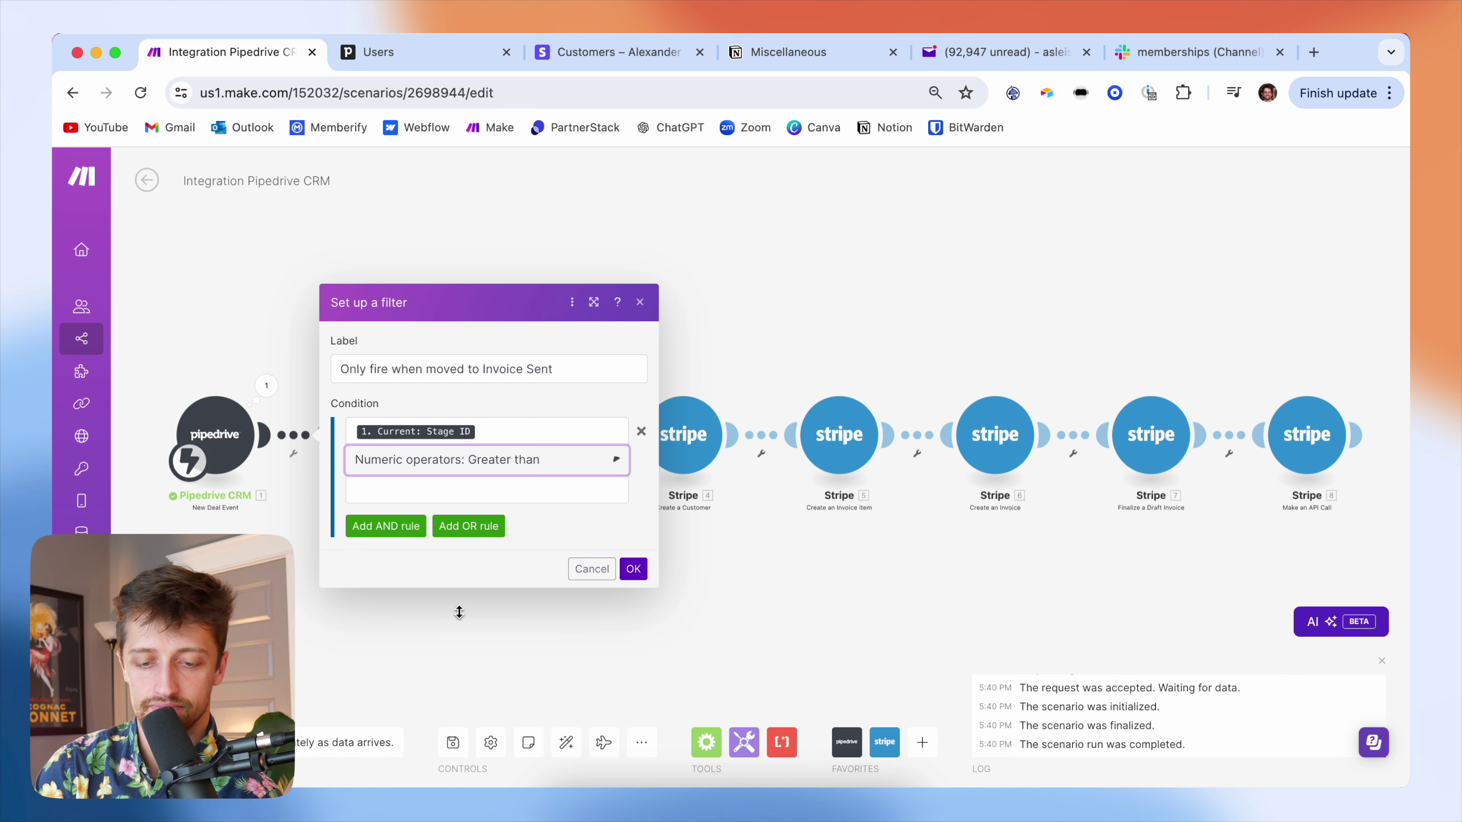
pyautogui.click(452, 489)
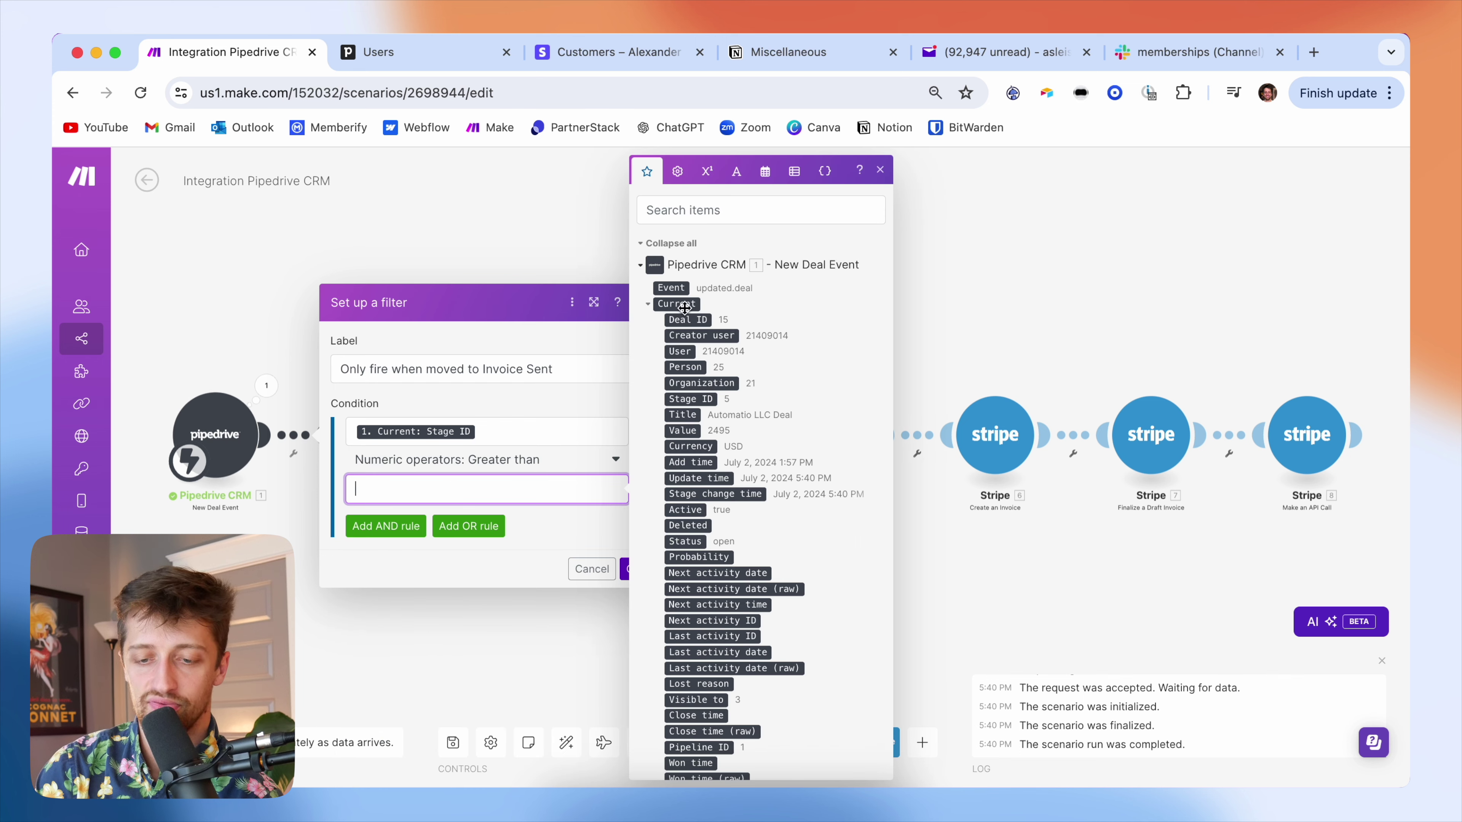
pyautogui.click(649, 304)
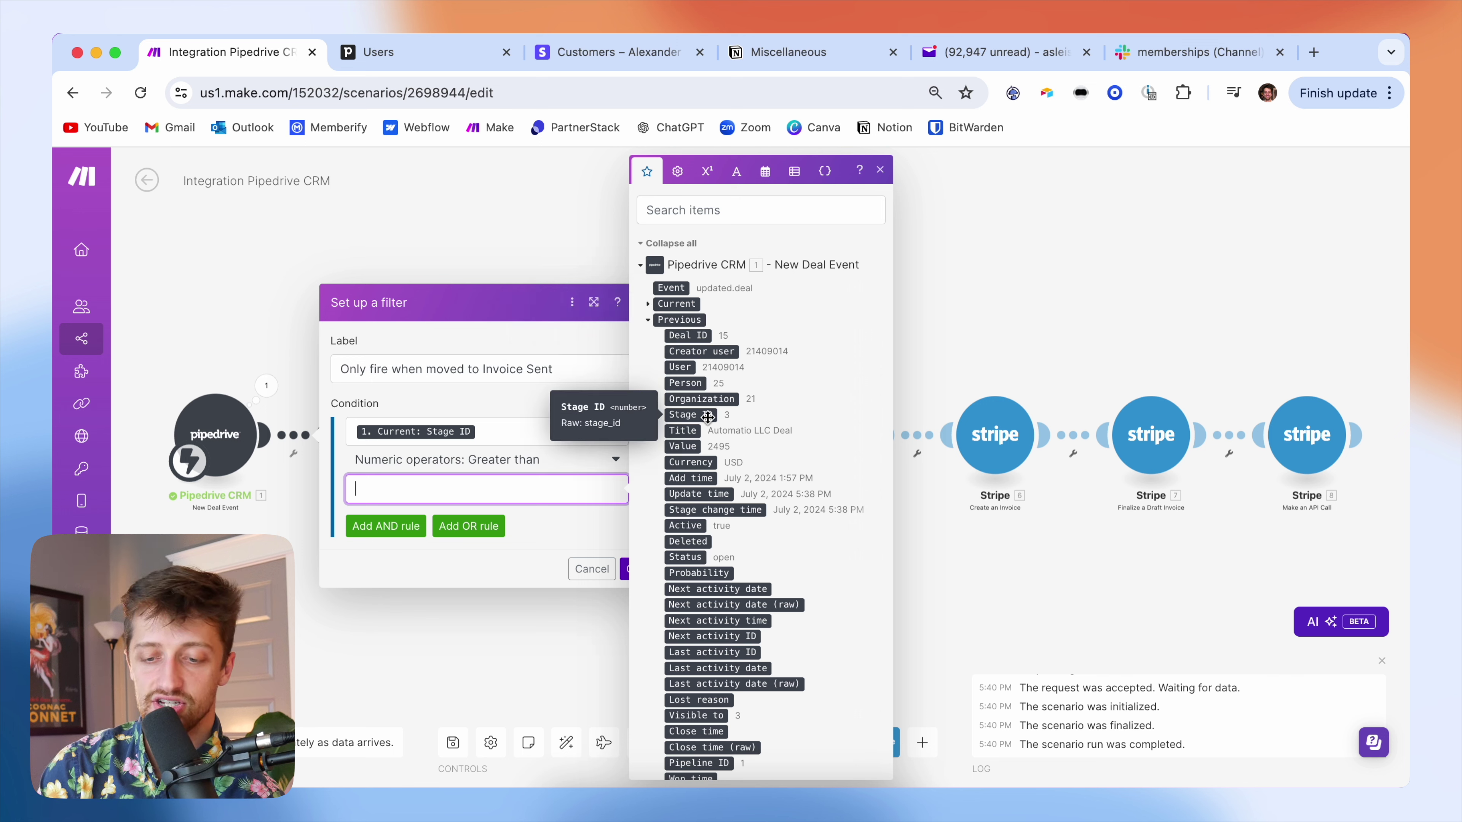
pyautogui.click(708, 415)
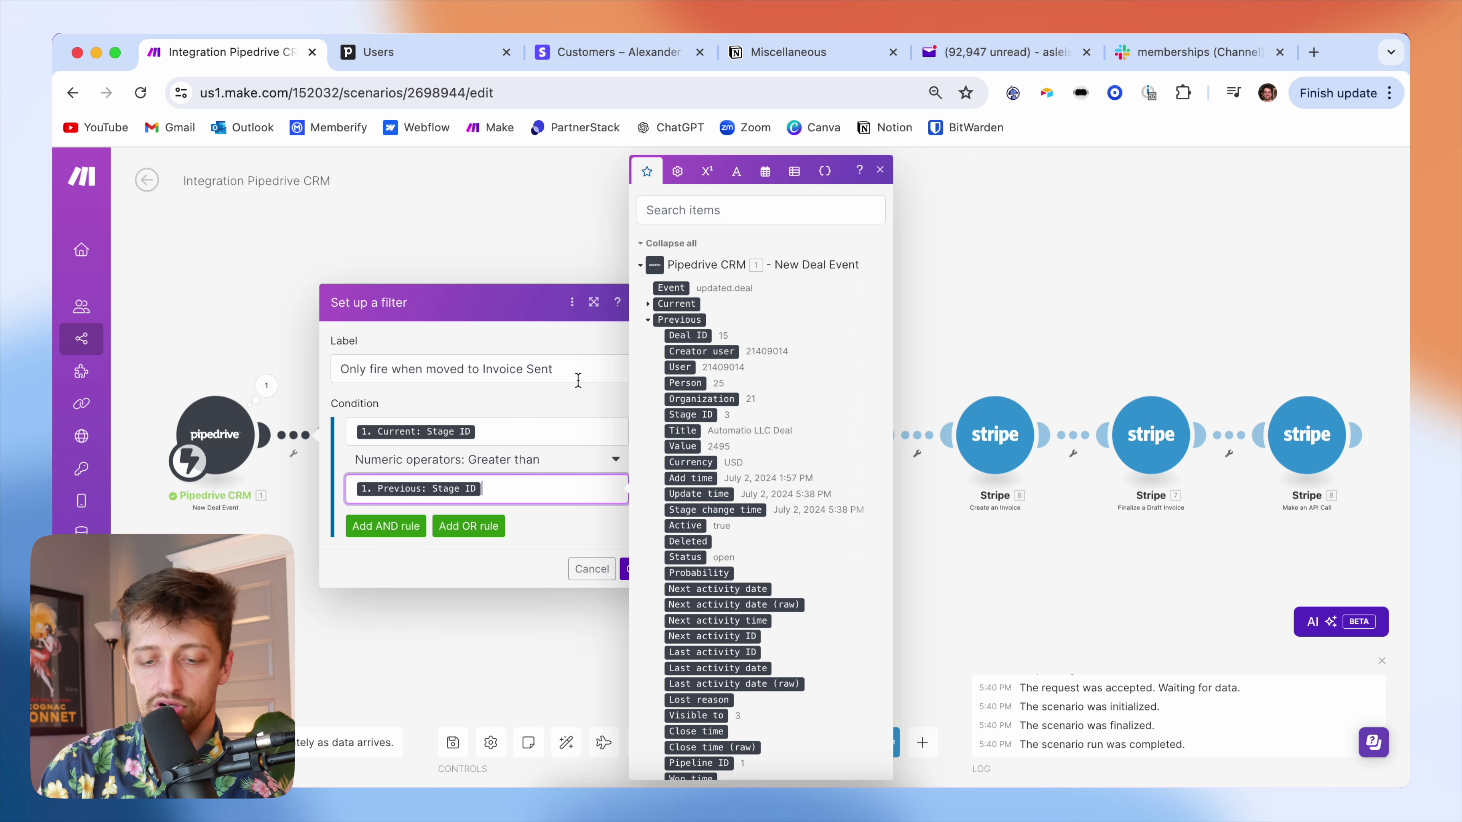
pyautogui.click(449, 62)
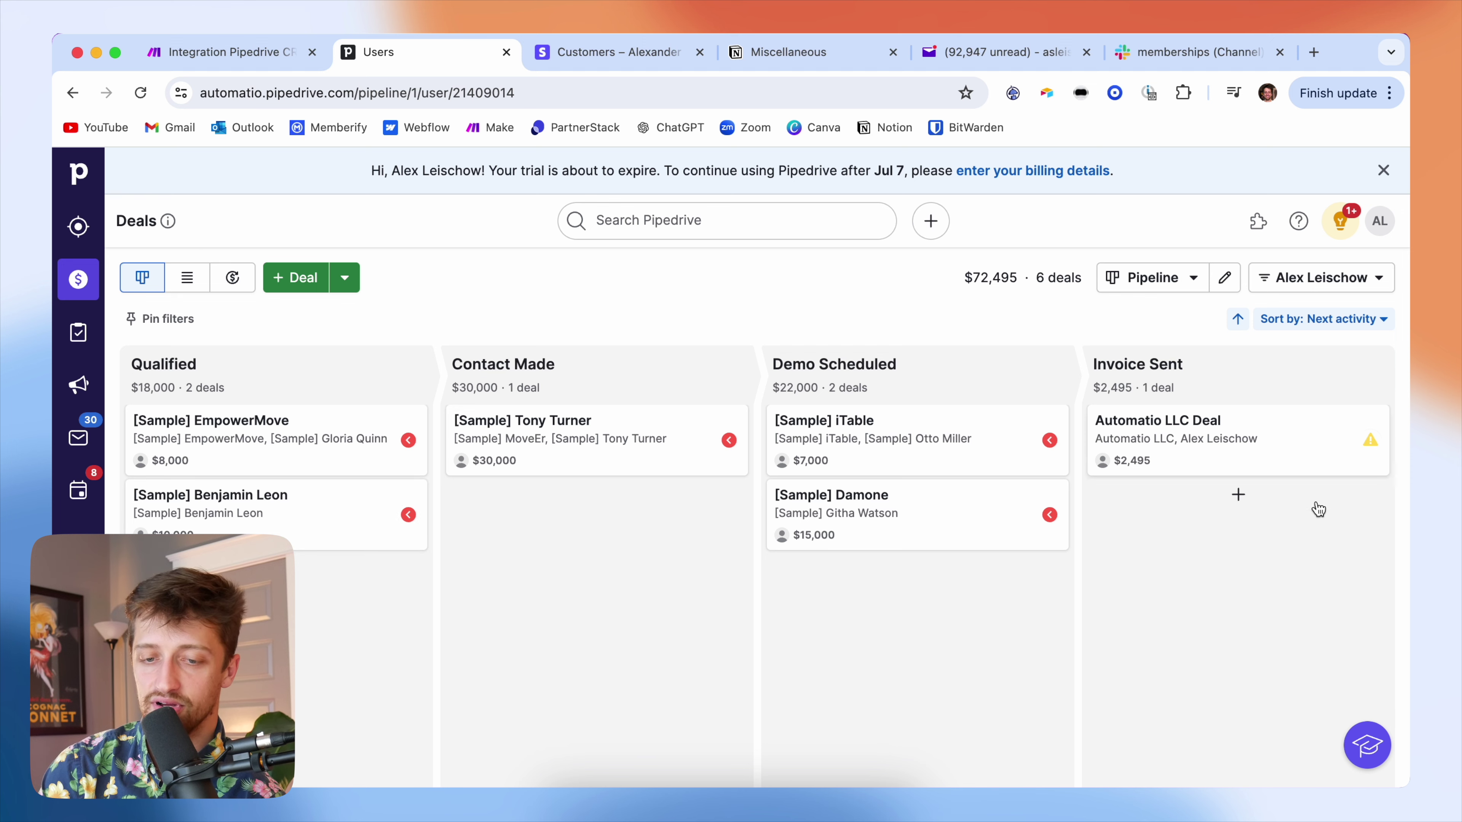
pyautogui.click(244, 51)
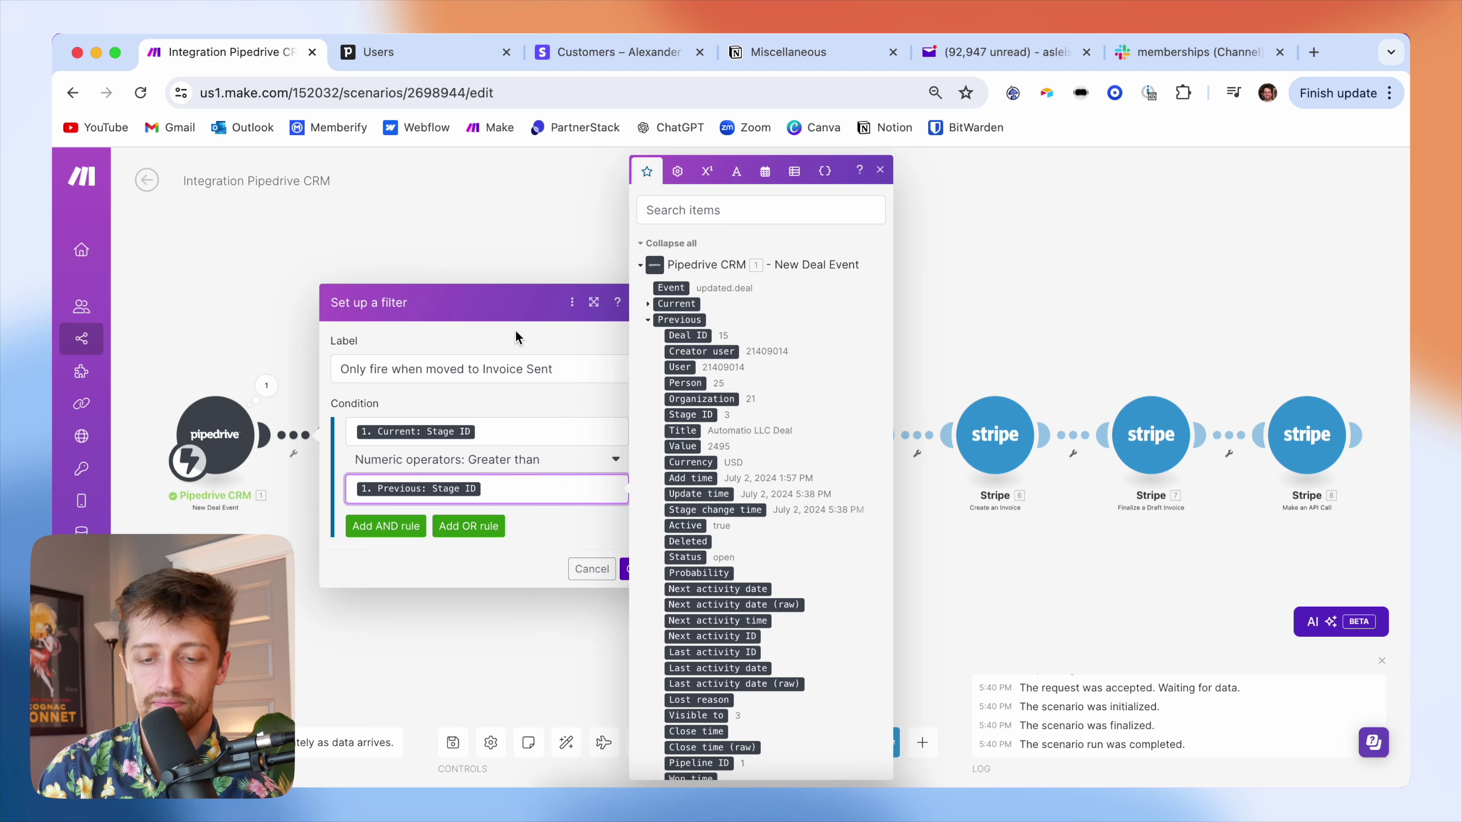
pyautogui.click(538, 338)
pyautogui.click(633, 568)
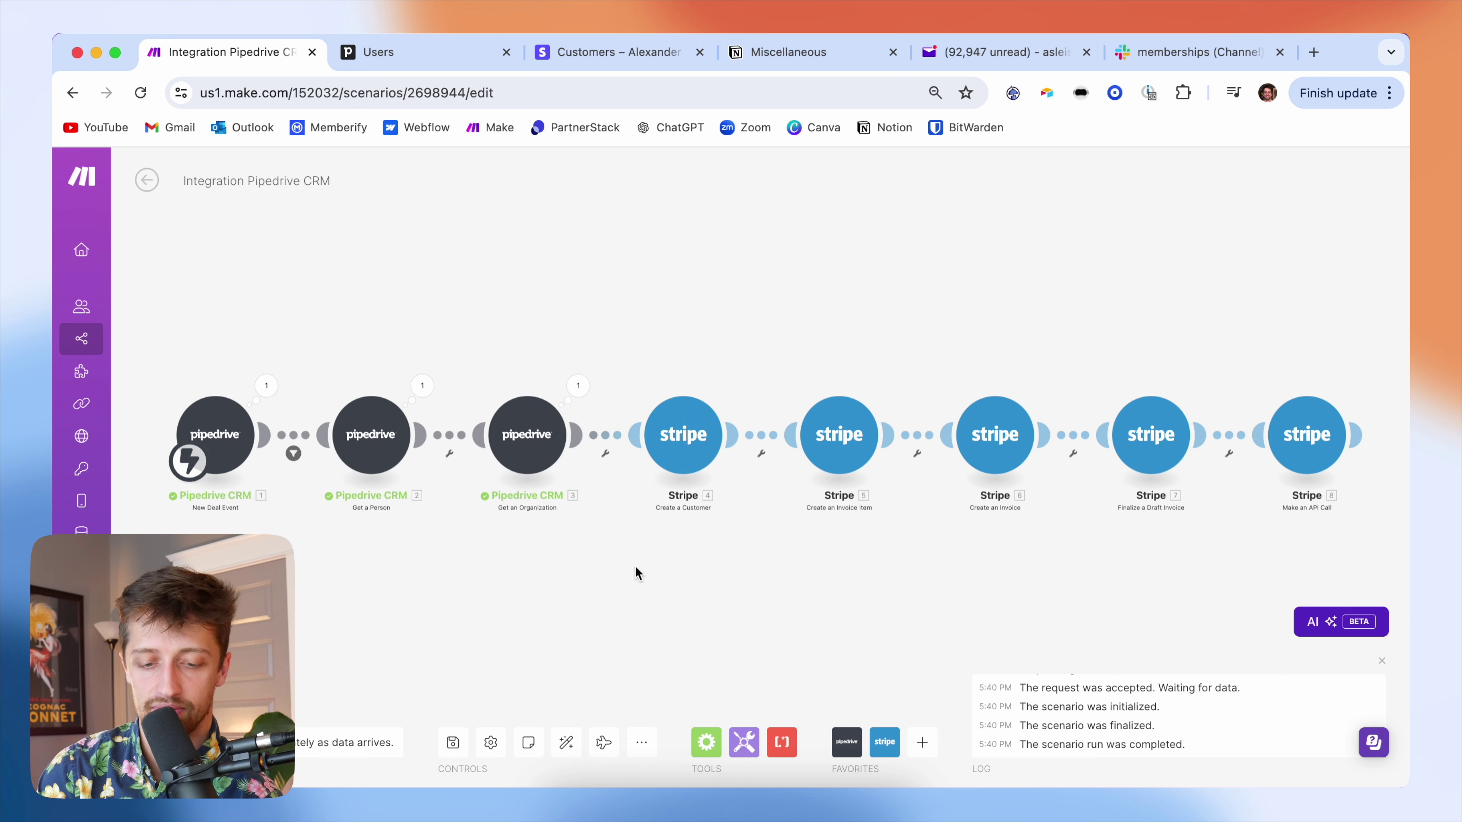
# - Save the scenario, run it waiting for new data, and switch to the Pipedrive pipeline
pyautogui.click(453, 743)
pyautogui.moveTo(554, 631); pyautogui.dragTo(556, 592)
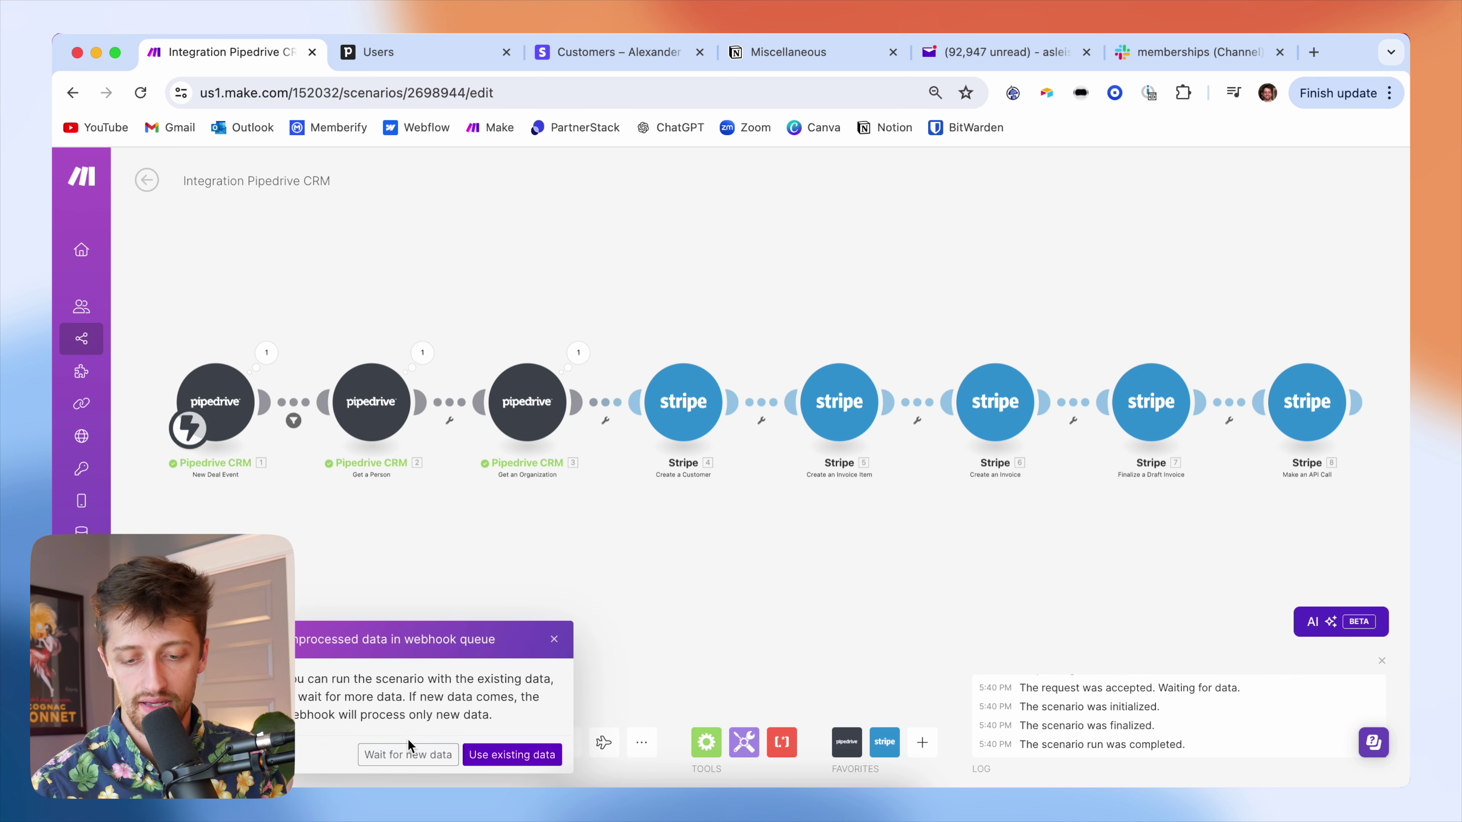
pyautogui.click(408, 748)
pyautogui.click(438, 55)
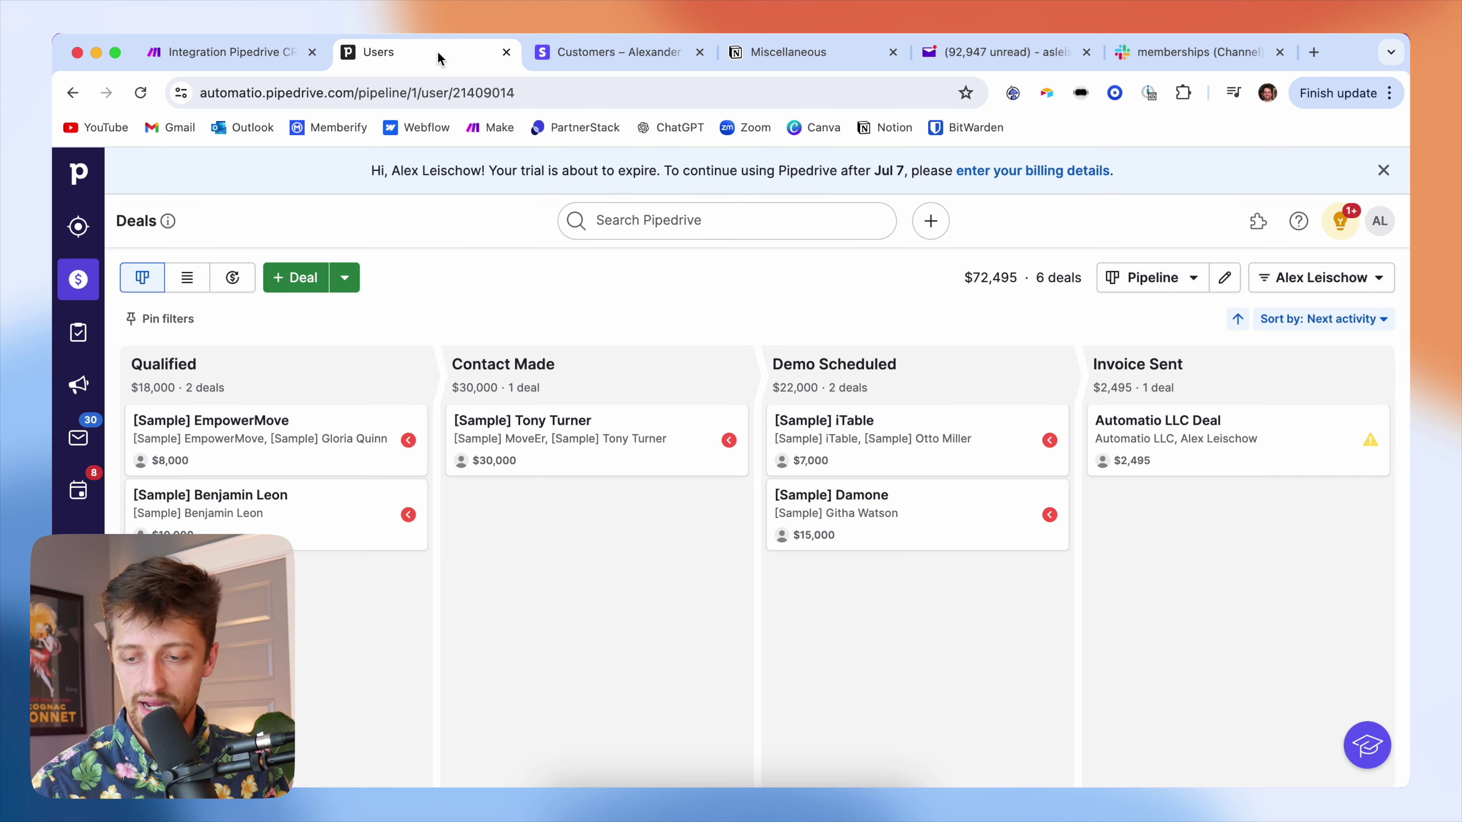
# - Move the Automatio LLC Deal back to Demo Scheduled in Pipedrive, then return to Make
pyautogui.click(1142, 438)
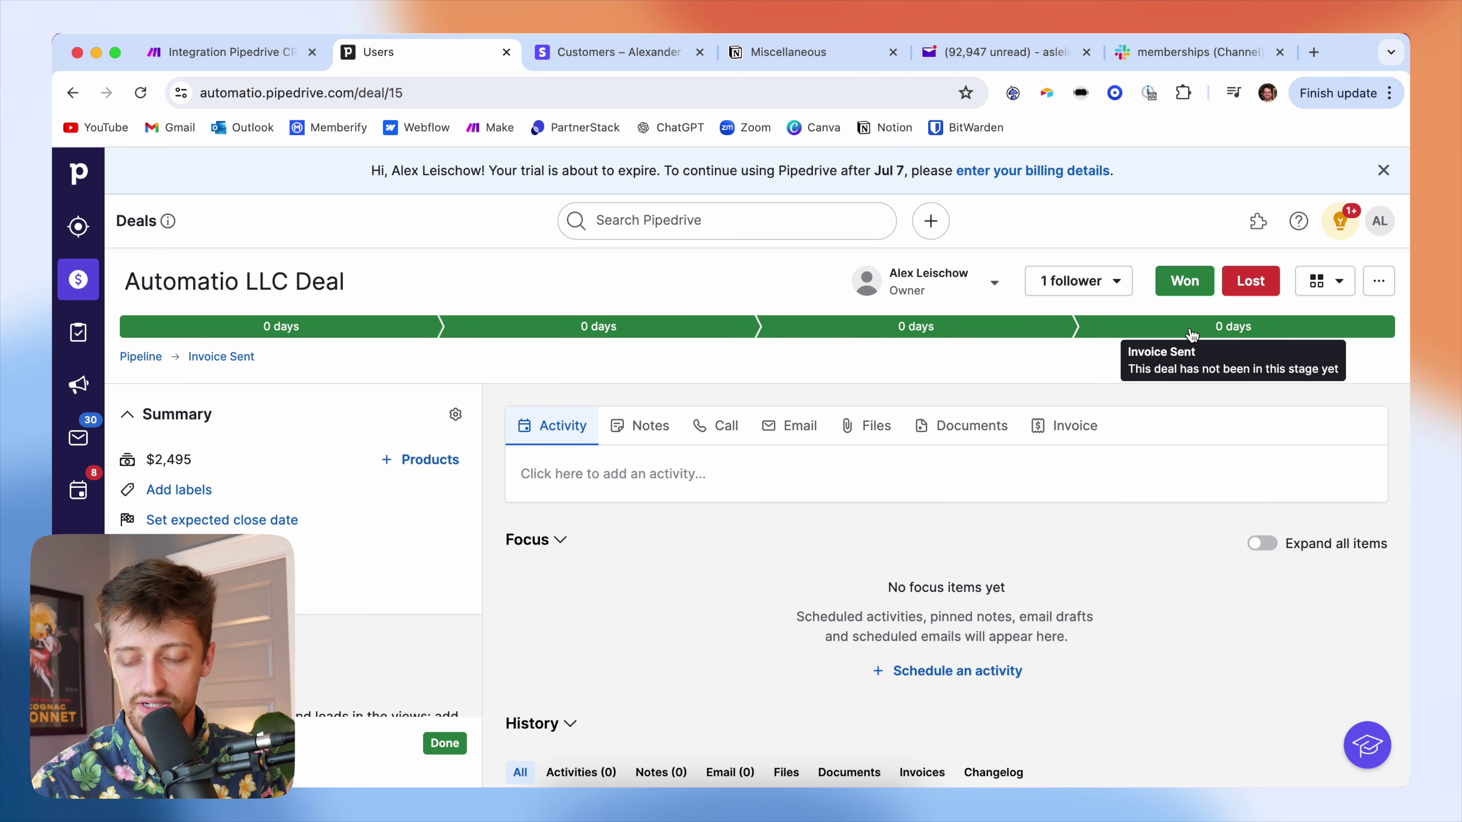
pyautogui.click(985, 330)
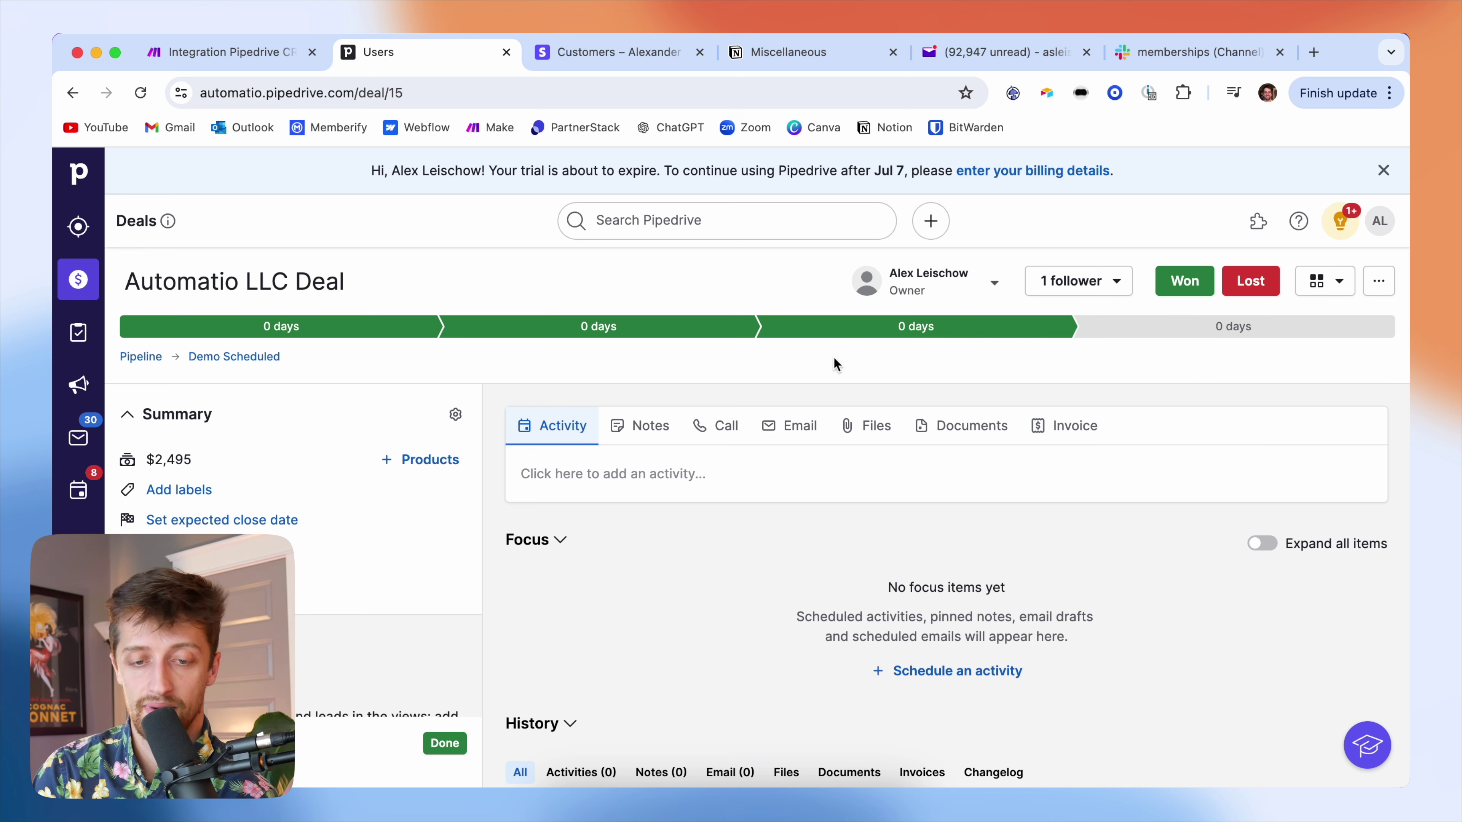
pyautogui.click(259, 58)
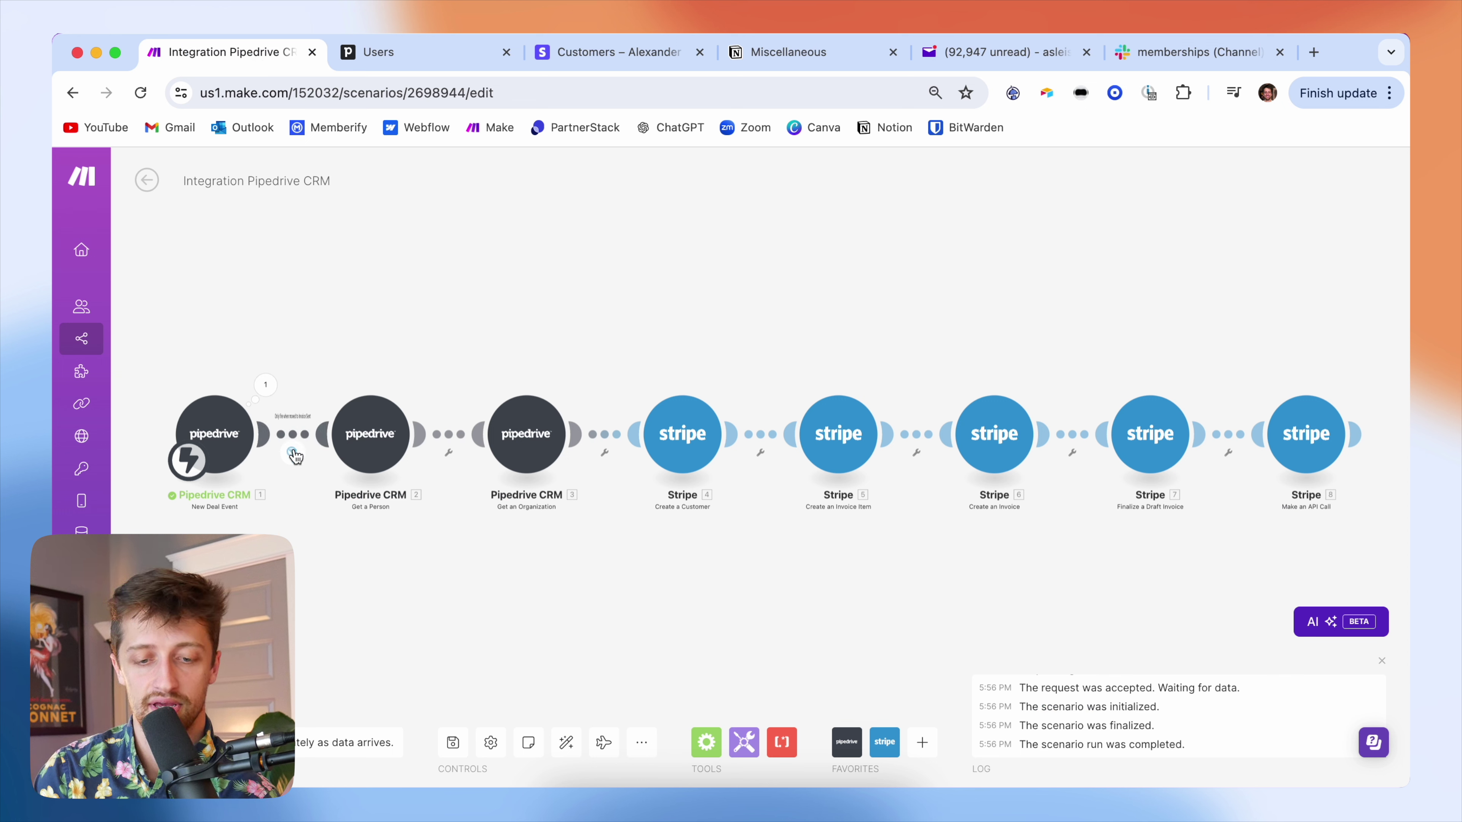
# - Confirm in the Filter inspector that the Demo Scheduled bundle was blocked, then rerun waiting for new data
pyautogui.click(292, 454)
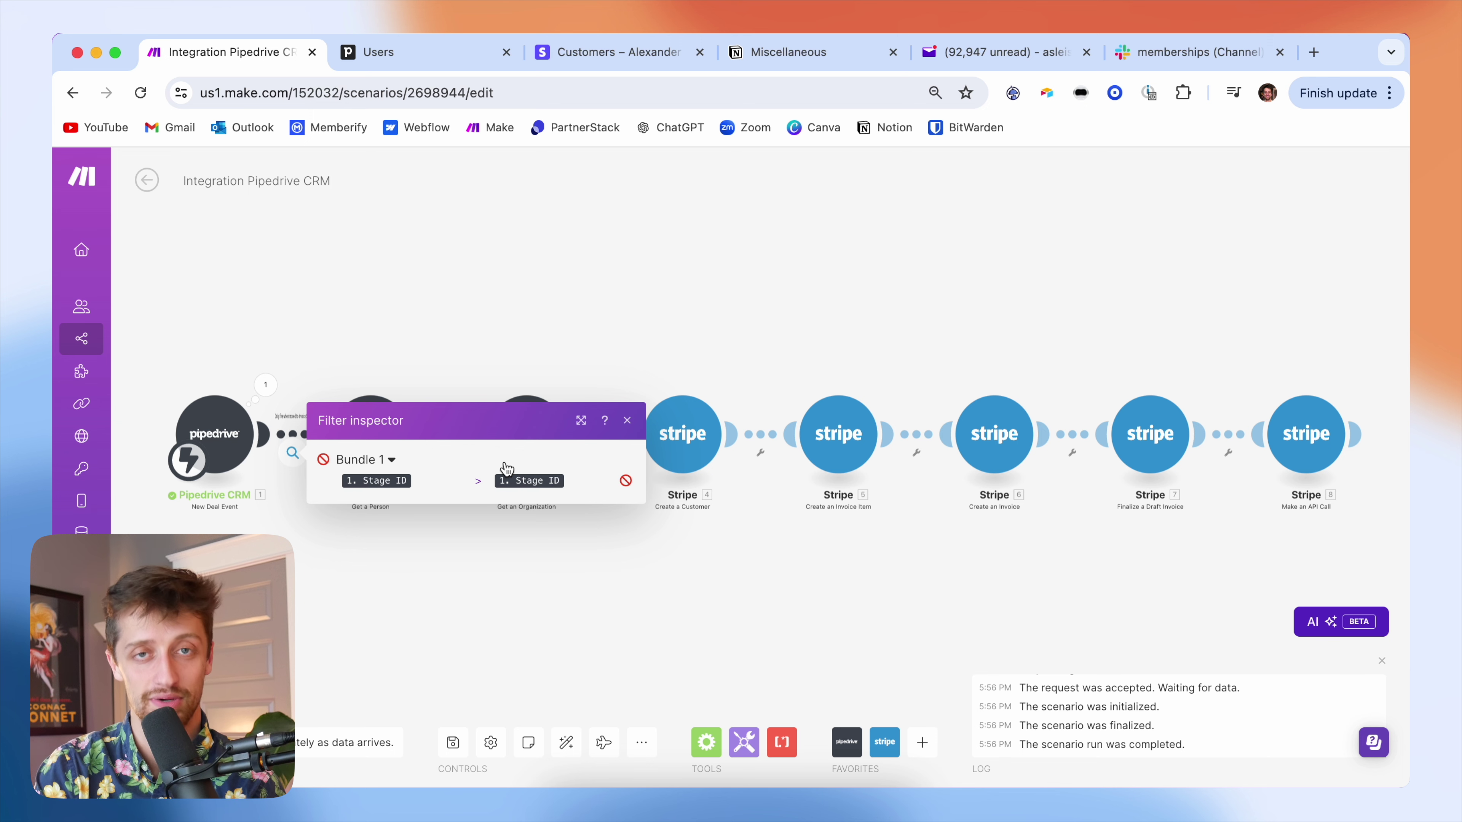
pyautogui.click(339, 348)
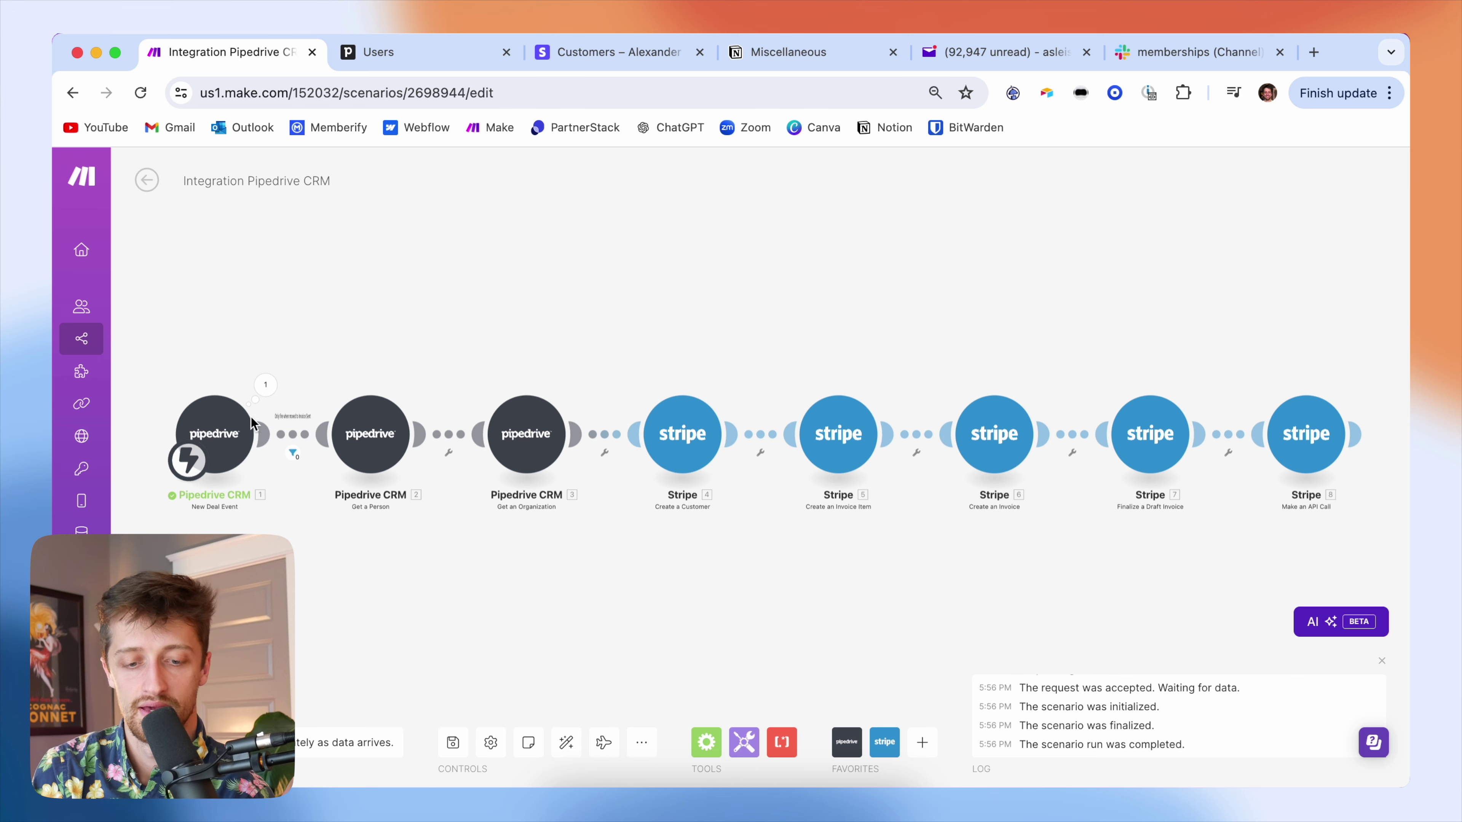
pyautogui.click(178, 743)
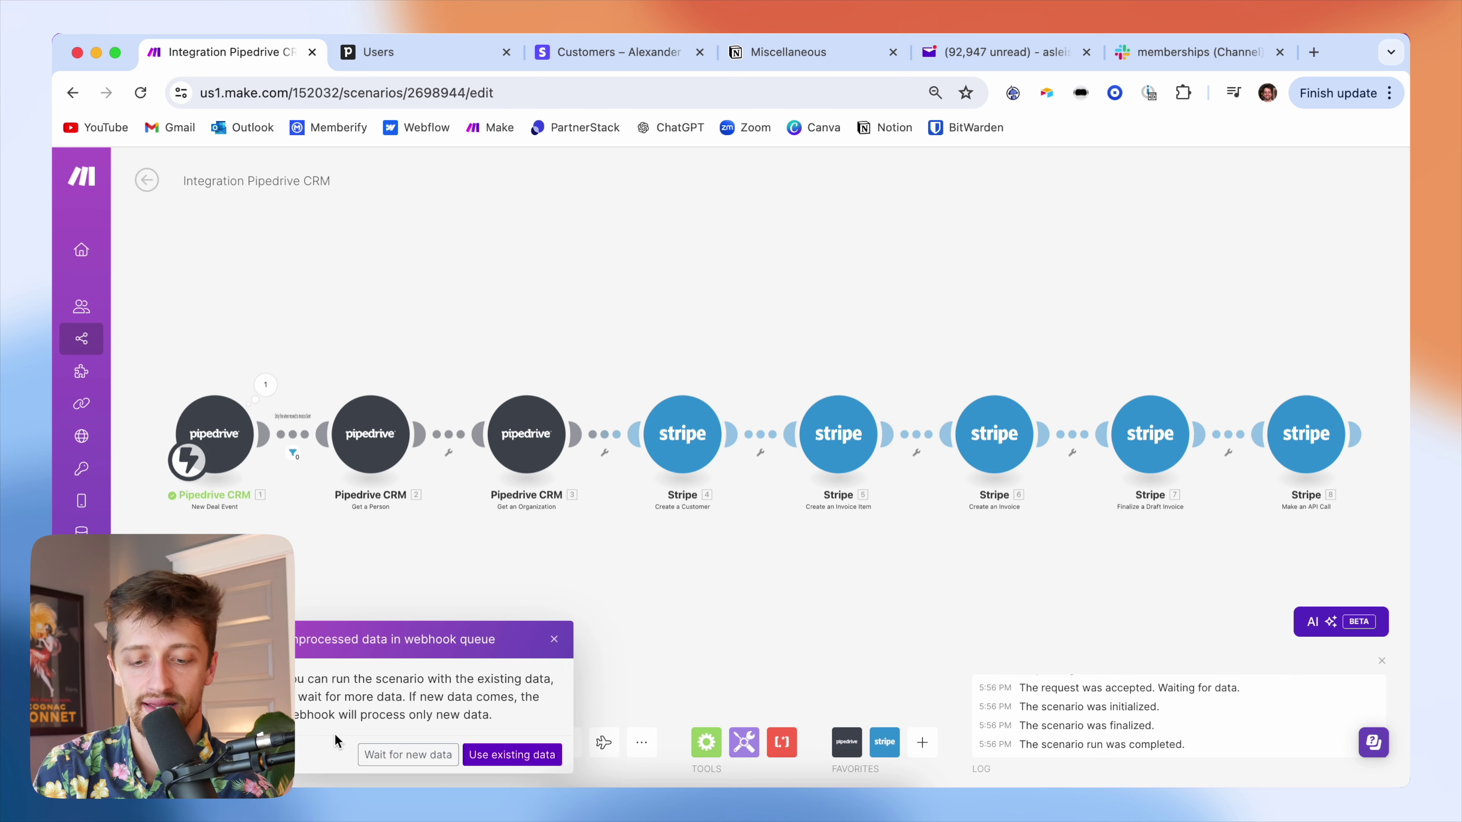
pyautogui.click(403, 755)
# - Move the Automatio LLC Deal to Invoice Sent and watch the run pass all eight modules
pyautogui.click(420, 55)
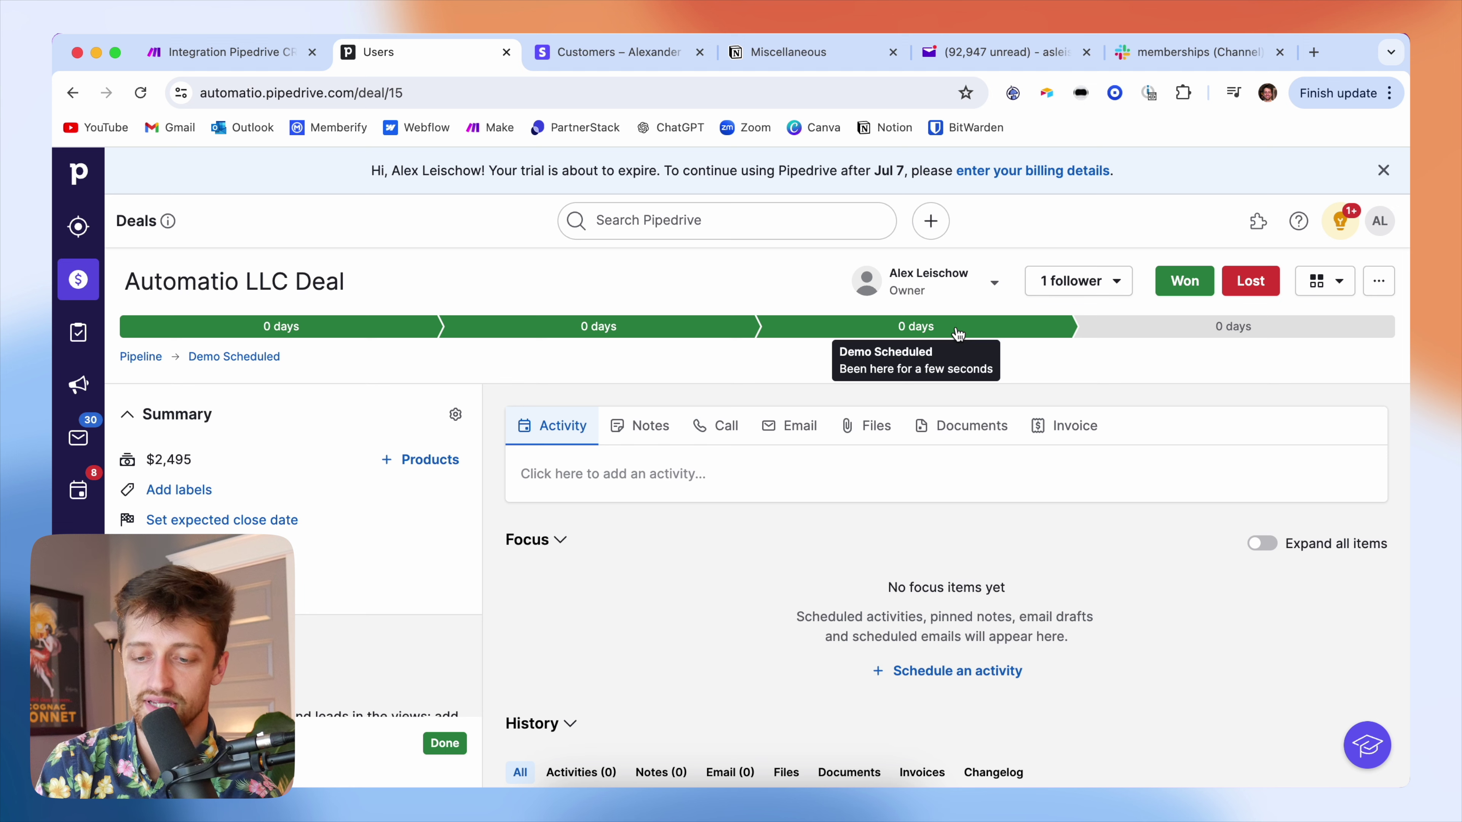
pyautogui.click(1174, 331)
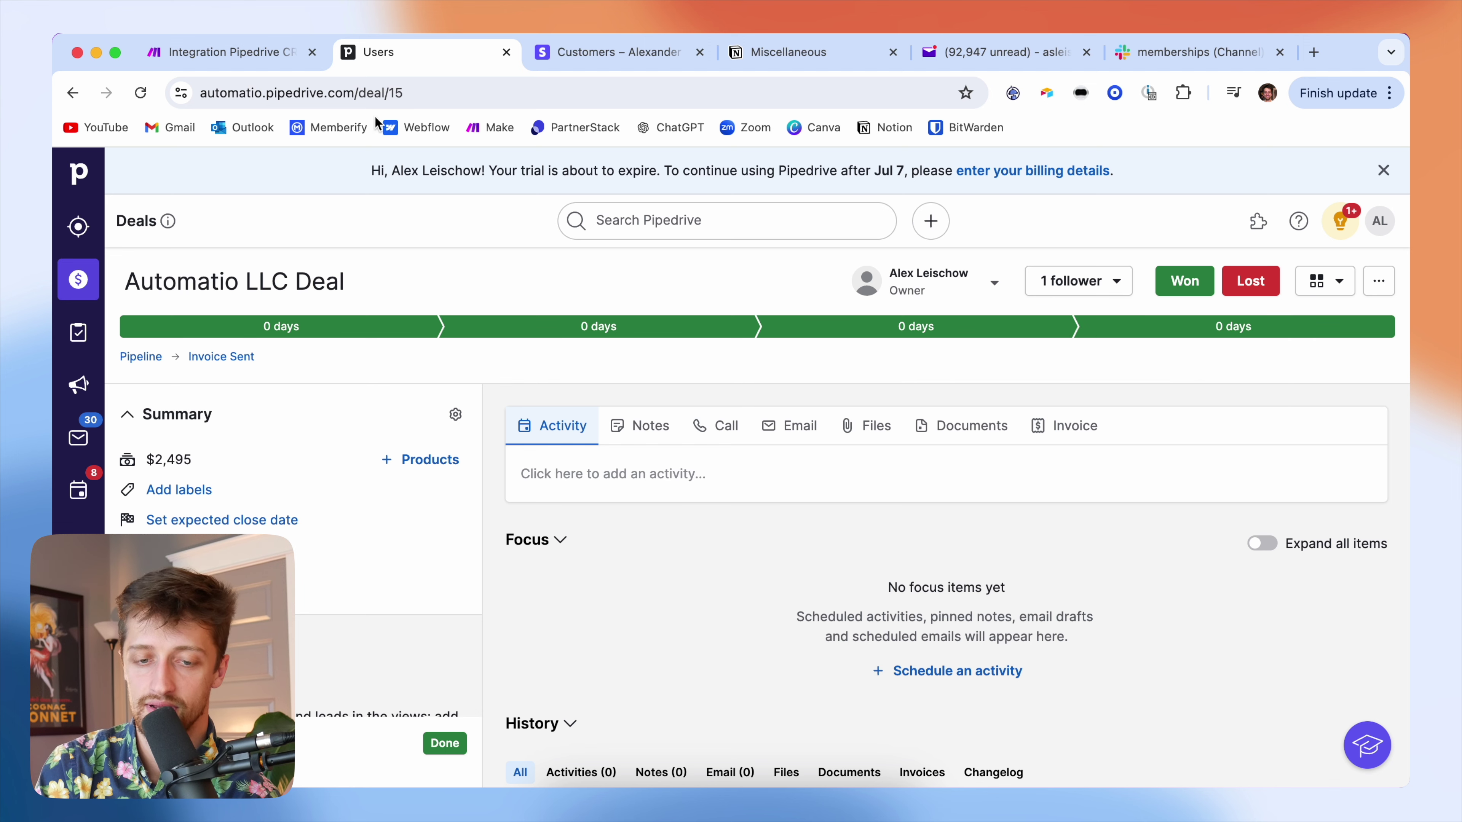
pyautogui.click(223, 50)
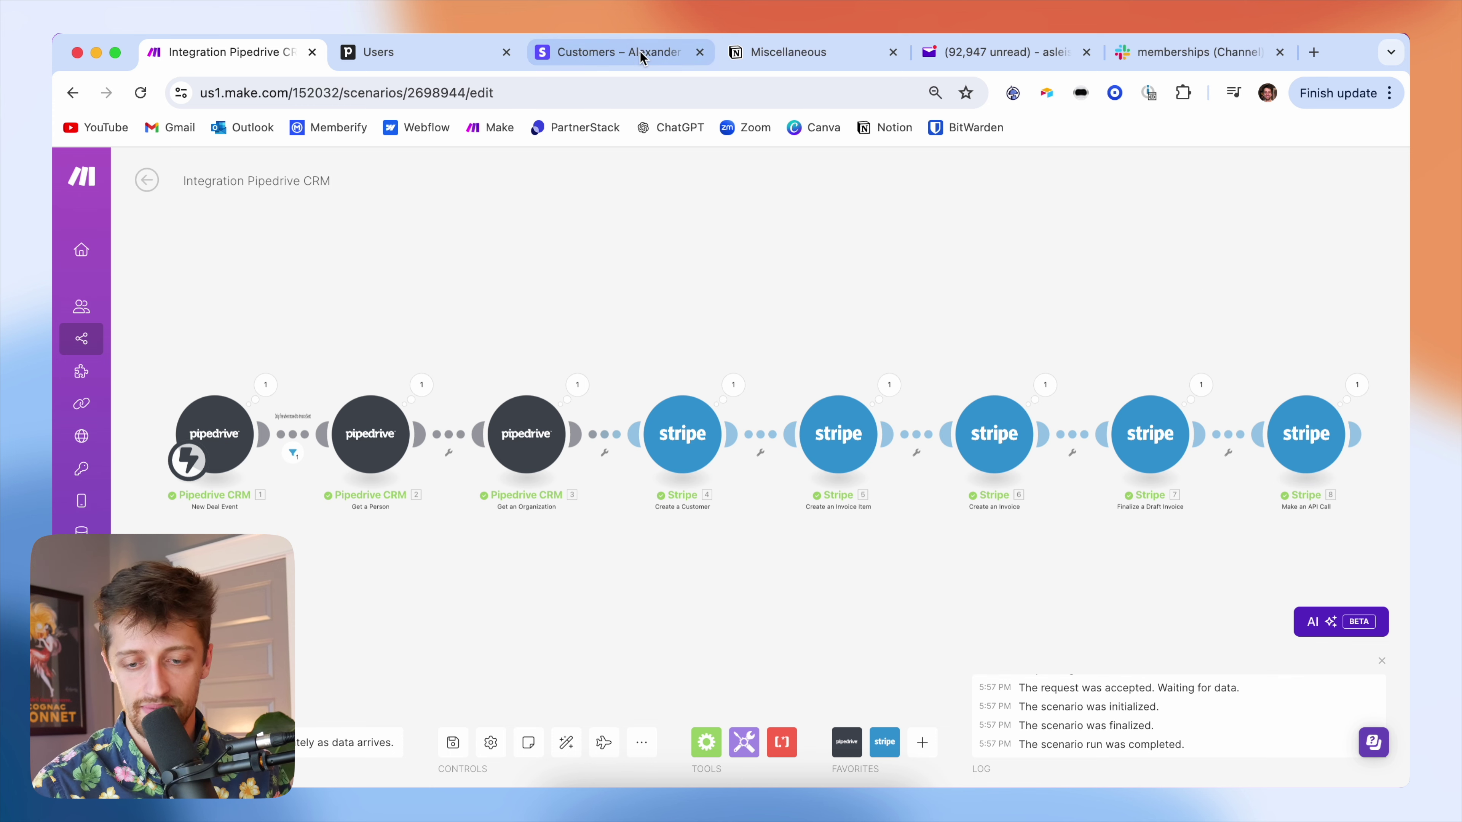
pyautogui.click(656, 53)
# - Reload Stripe Customers, open the new test customer, and open its $2,495.00 invoice
pyautogui.click(402, 93)
pyautogui.press('Return')
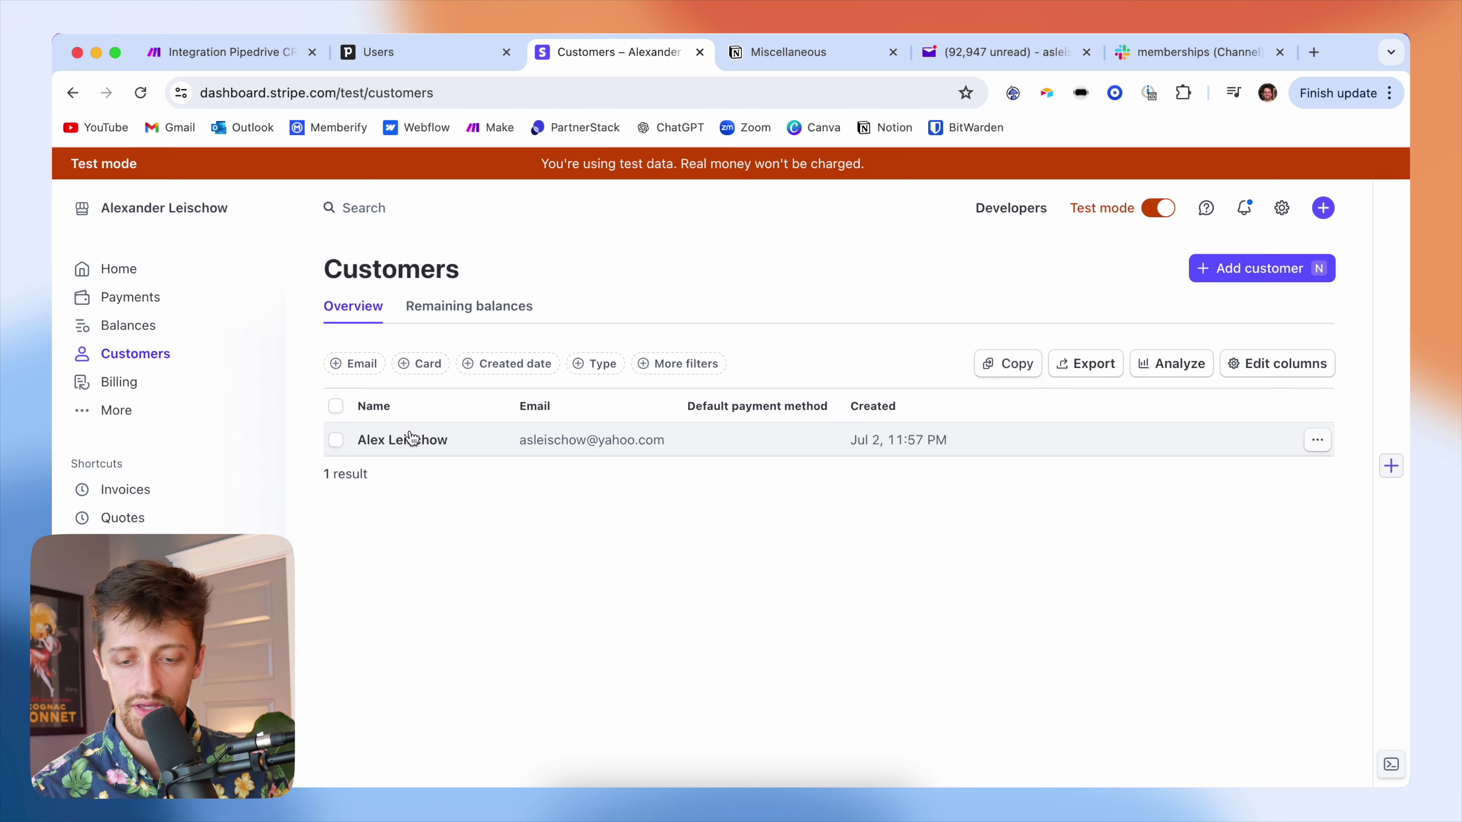
pyautogui.click(480, 454)
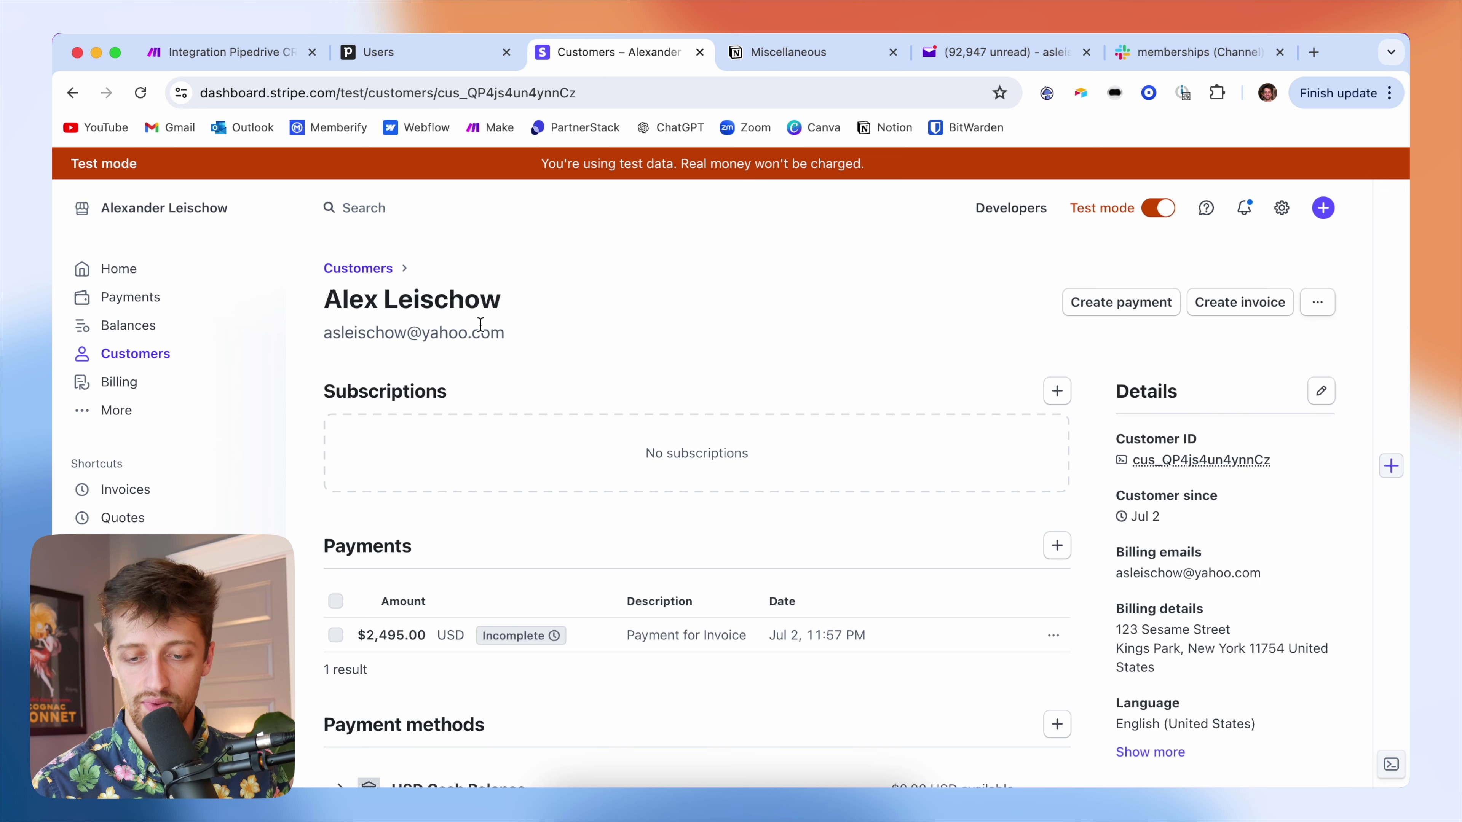
pyautogui.scroll(-1, 532, 429)
pyautogui.scroll(-10, 532, 429)
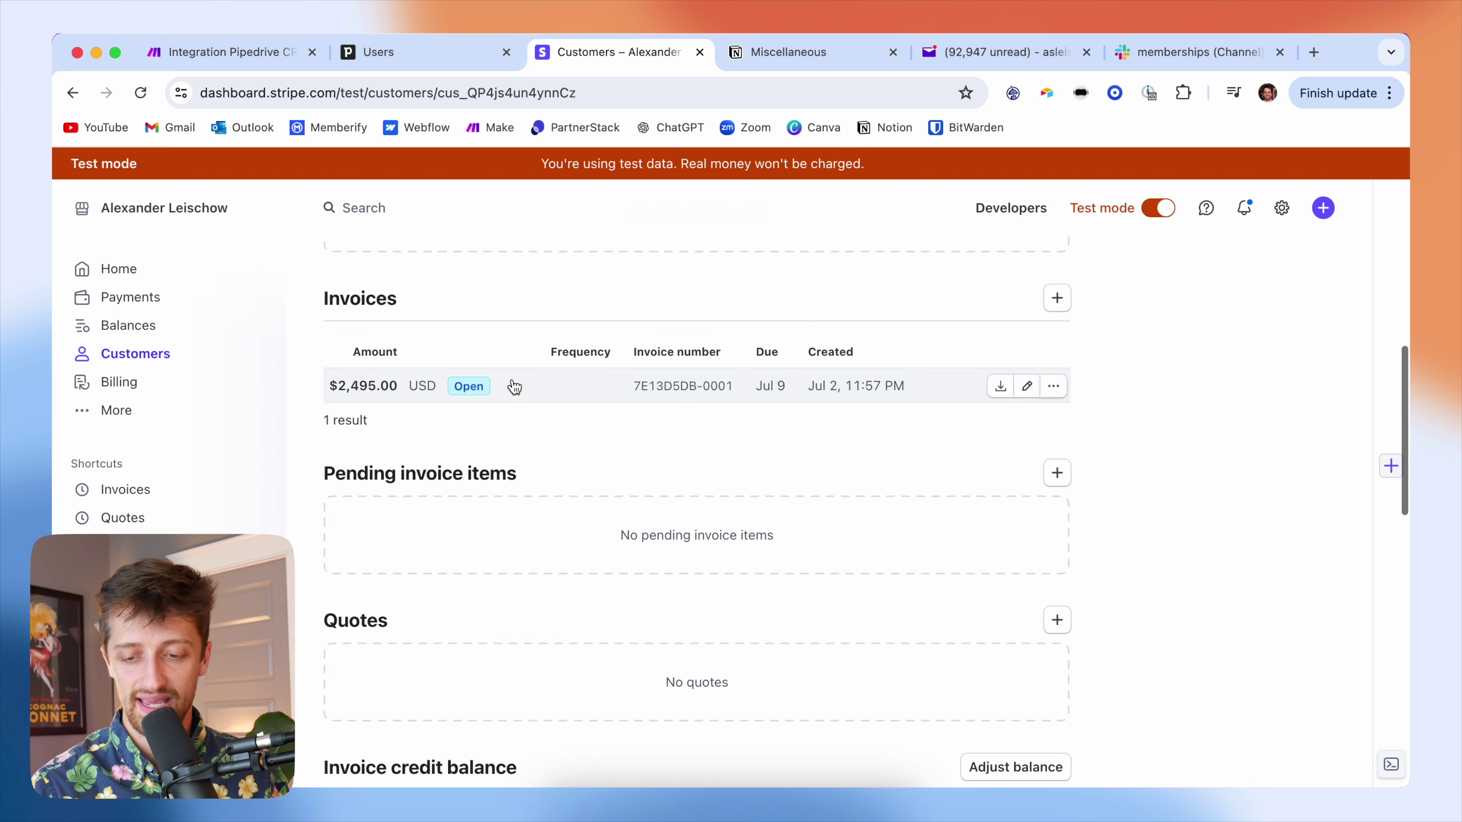
pyautogui.scroll(-1, 530, 383)
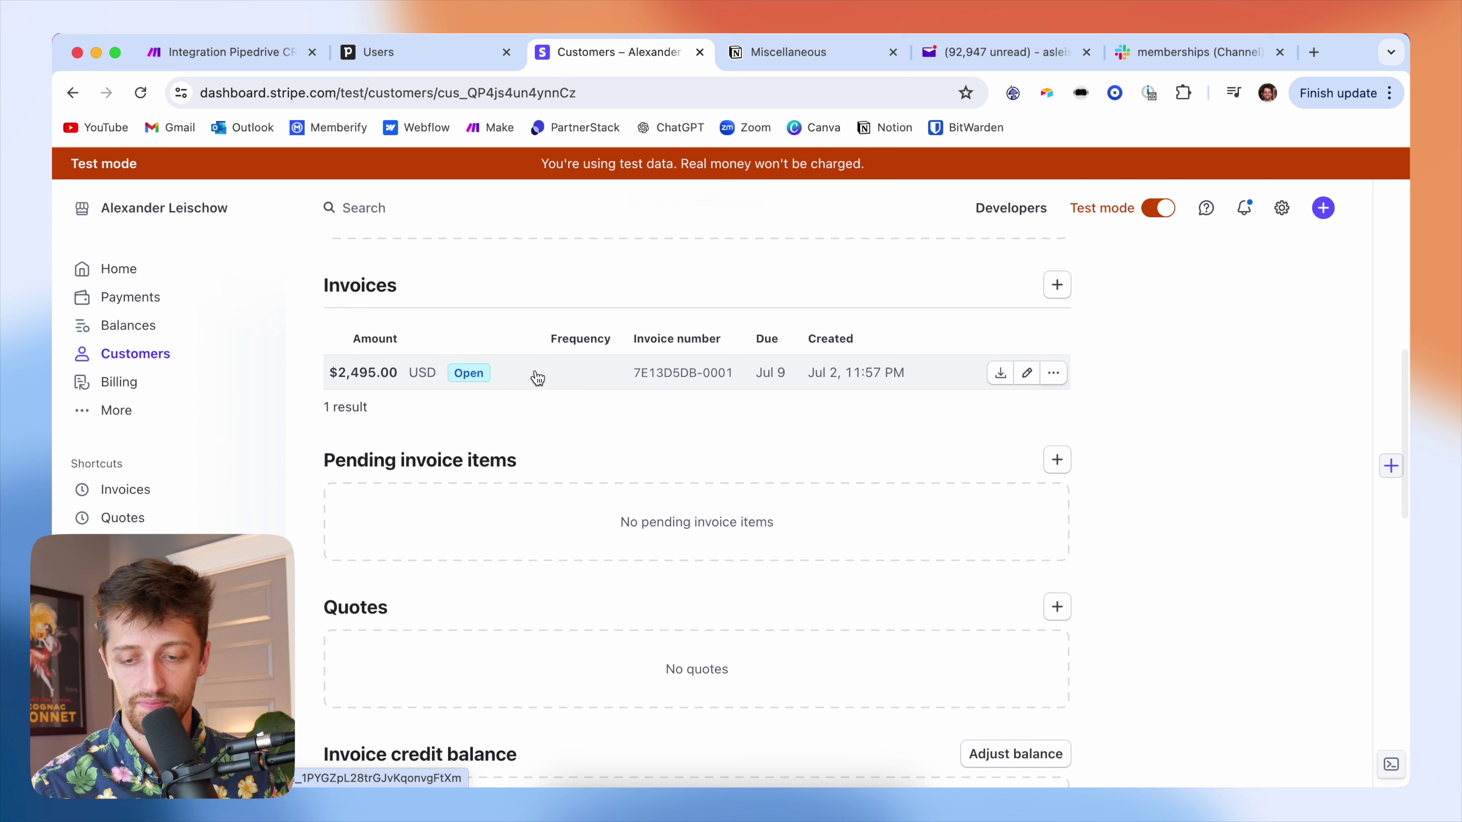
pyautogui.click(535, 375)
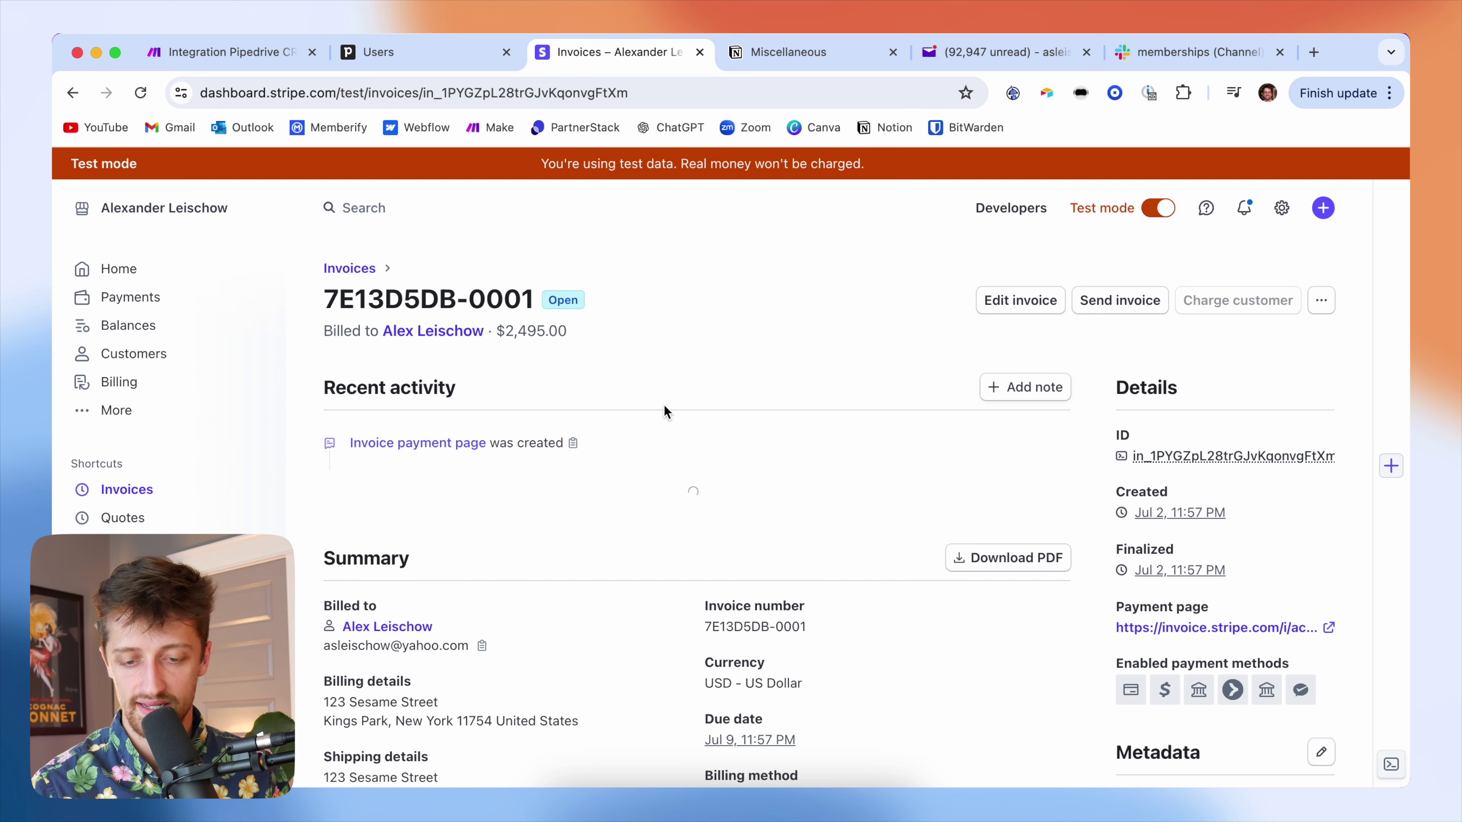
# - Review the invoice's Summary and billing address details
pyautogui.scroll(-3, 607, 486)
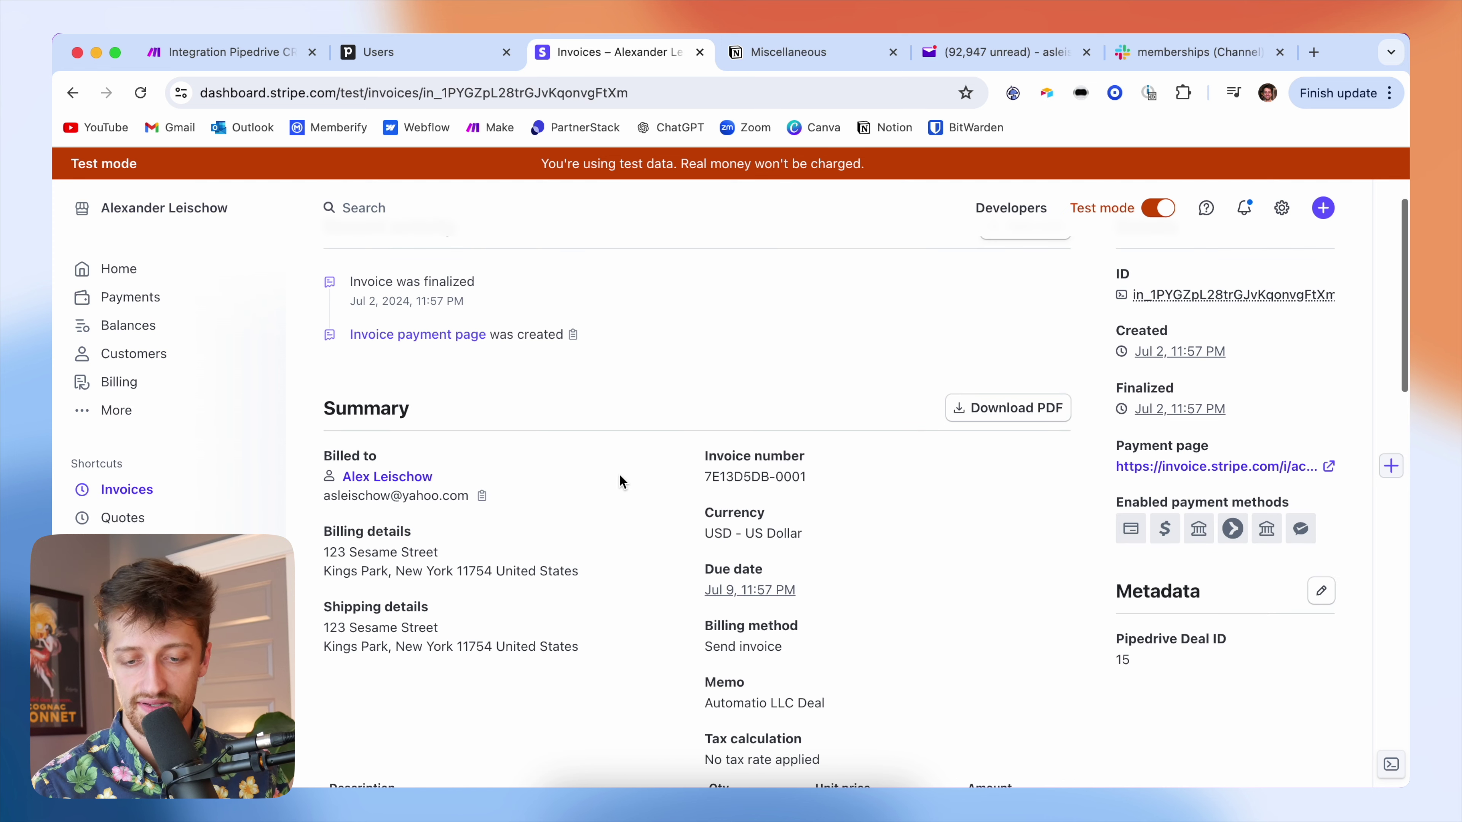
pyautogui.scroll(-1, 620, 475)
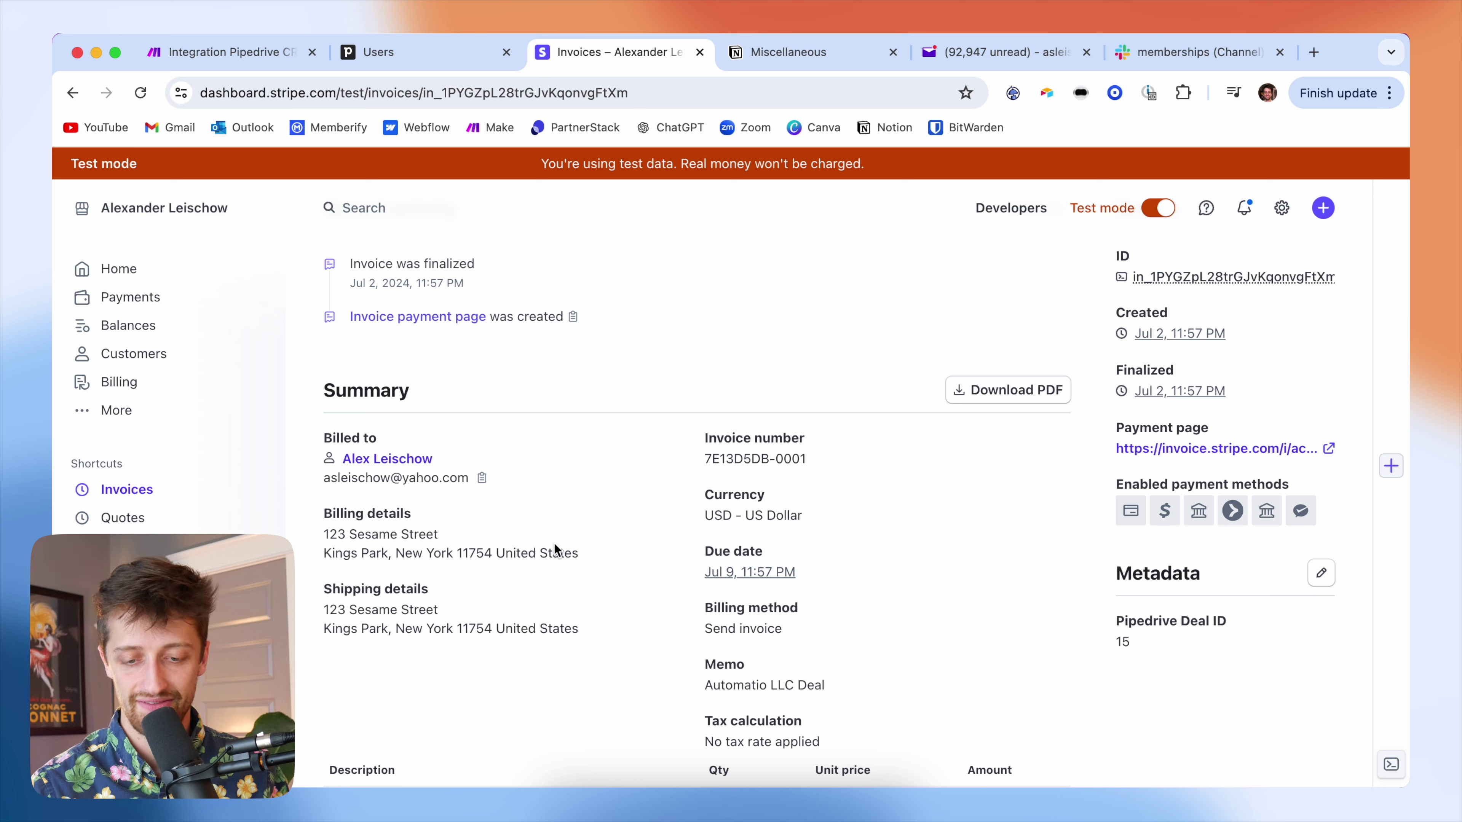
pyautogui.moveTo(593, 558); pyautogui.dragTo(322, 533)
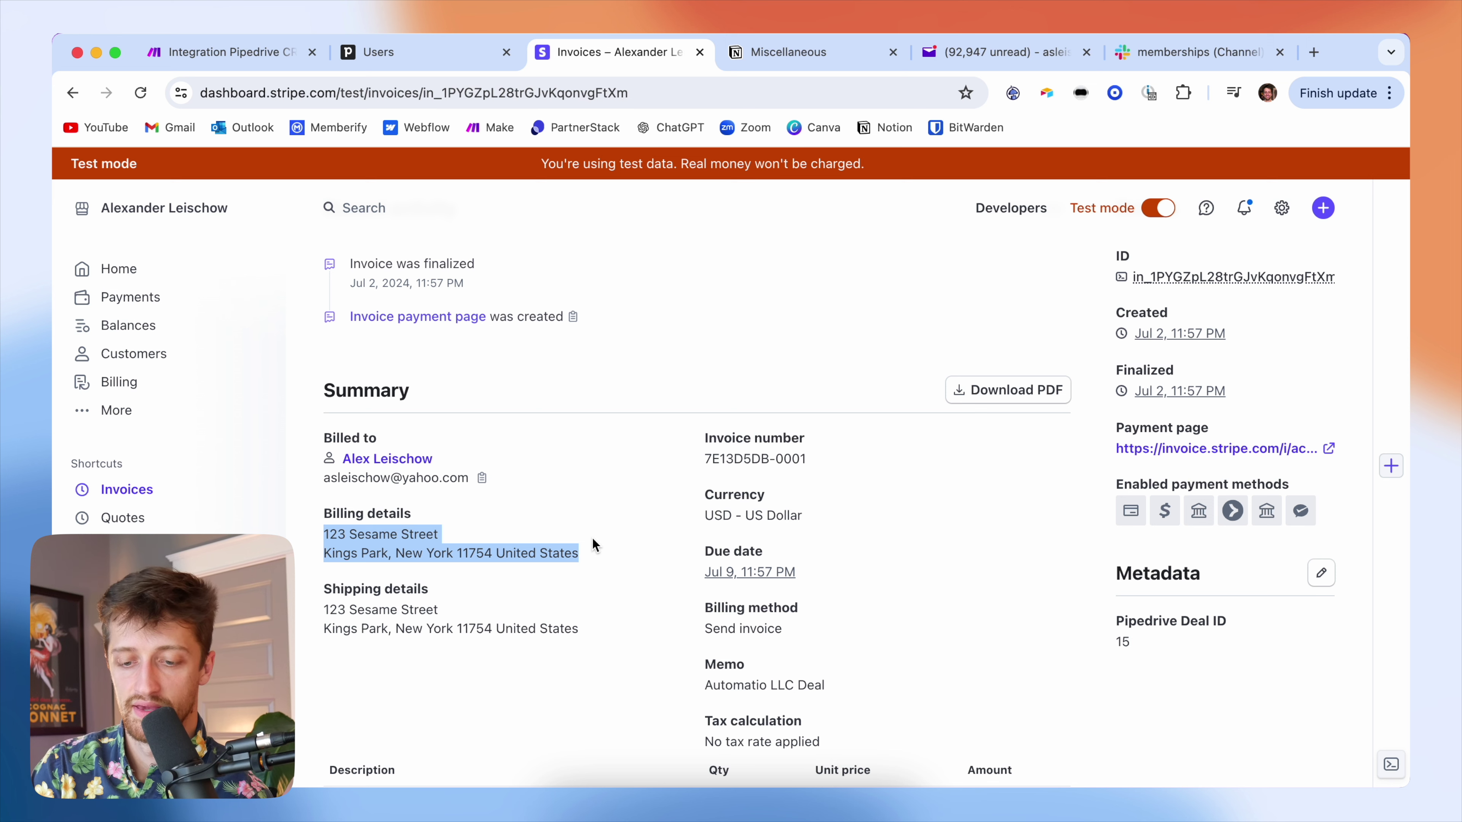
pyautogui.scroll(-1, 734, 471)
pyautogui.moveTo(802, 446); pyautogui.dragTo(718, 446)
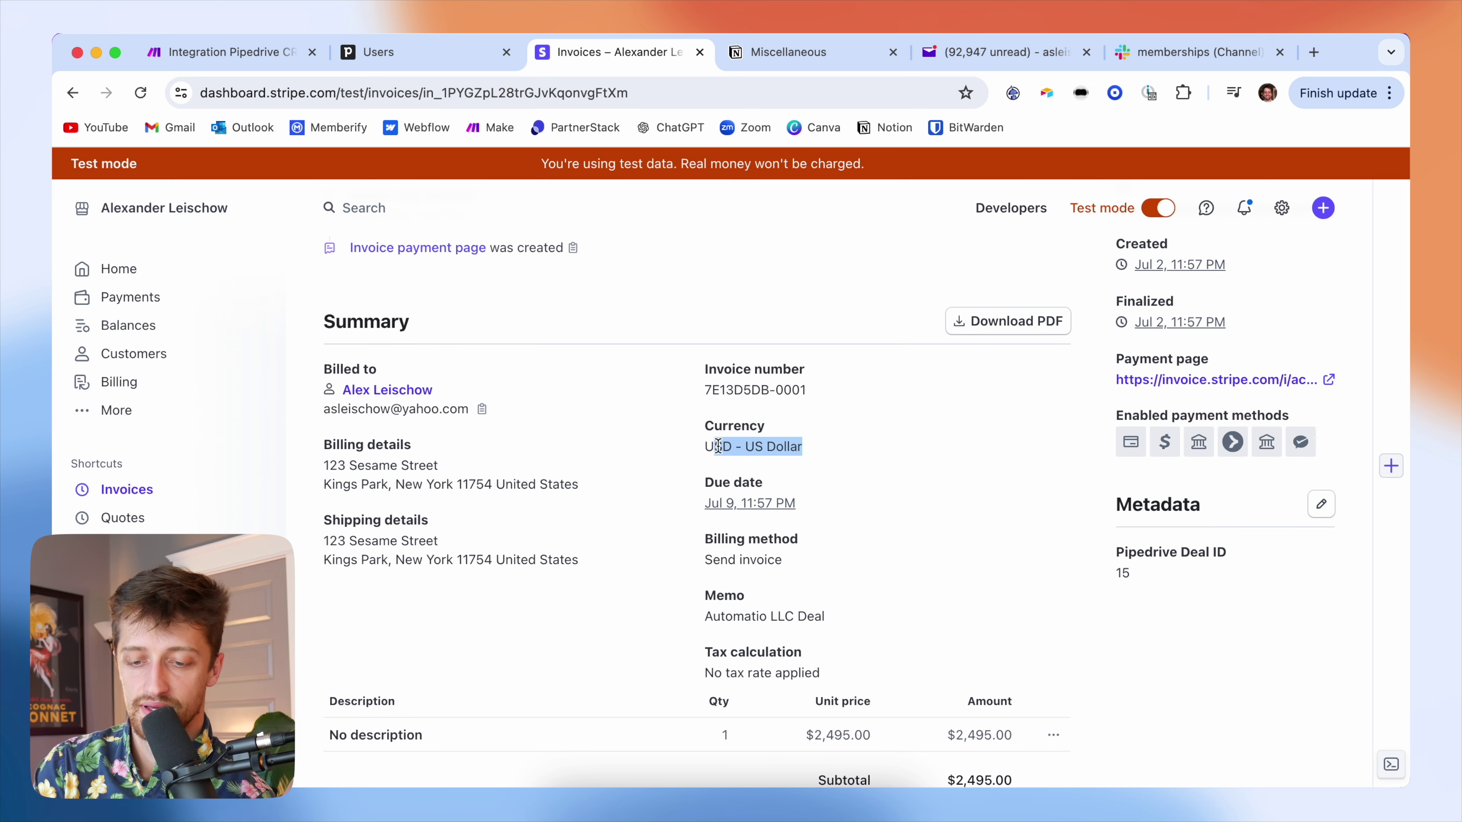
pyautogui.scroll(-1, 717, 446)
pyautogui.moveTo(805, 452); pyautogui.dragTo(696, 450)
pyautogui.click(634, 424)
# - Check the line items, memo Automatio LLC Deal, Logs and send Events, then return to Make
pyautogui.scroll(-2, 634, 424)
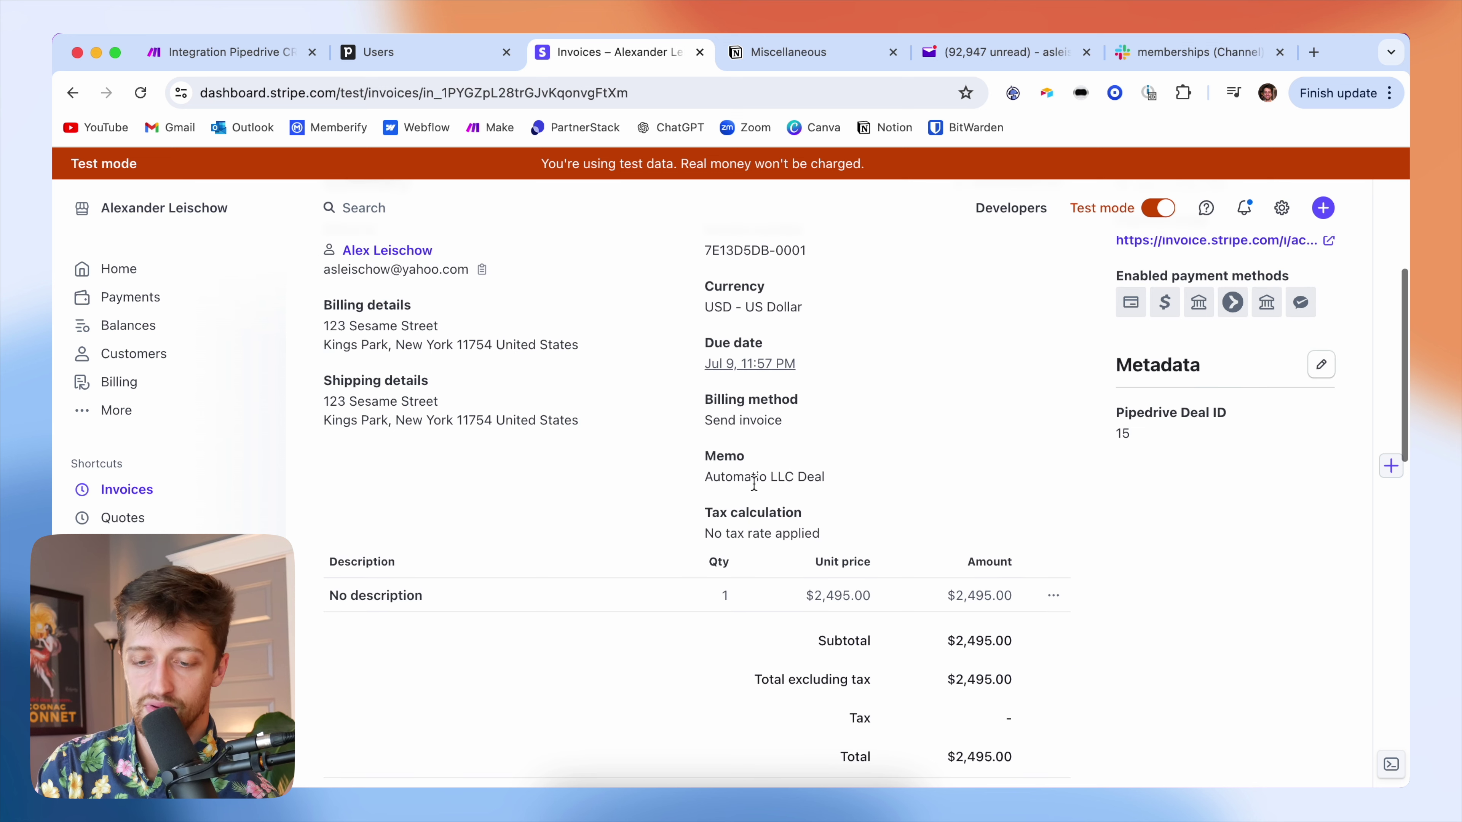
pyautogui.moveTo(816, 477); pyautogui.dragTo(720, 478)
pyautogui.scroll(-4, 674, 558)
pyautogui.scroll(-1, 945, 579)
pyautogui.moveTo(1013, 571); pyautogui.dragTo(953, 575)
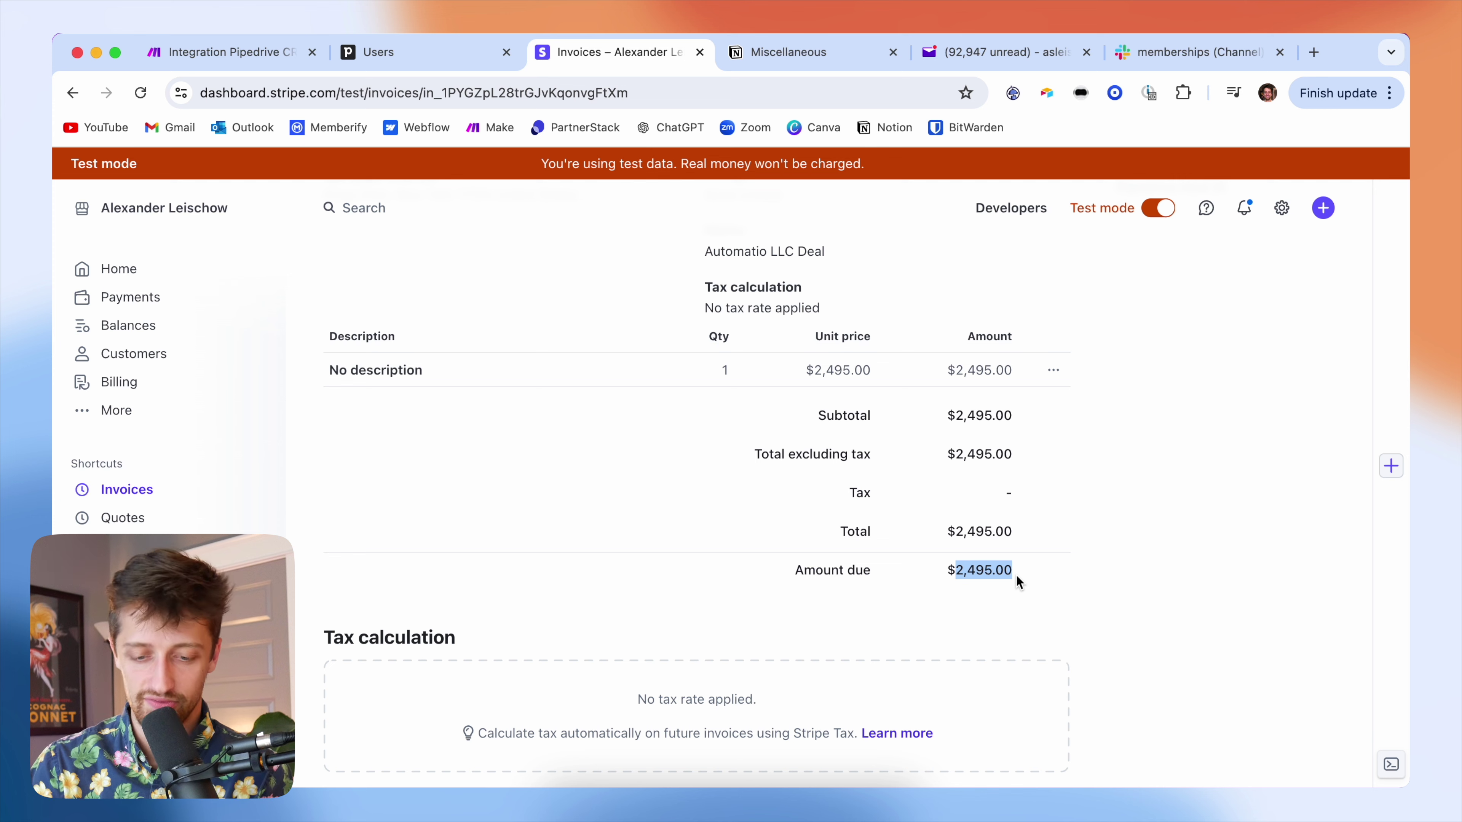
pyautogui.scroll(-5, 1017, 575)
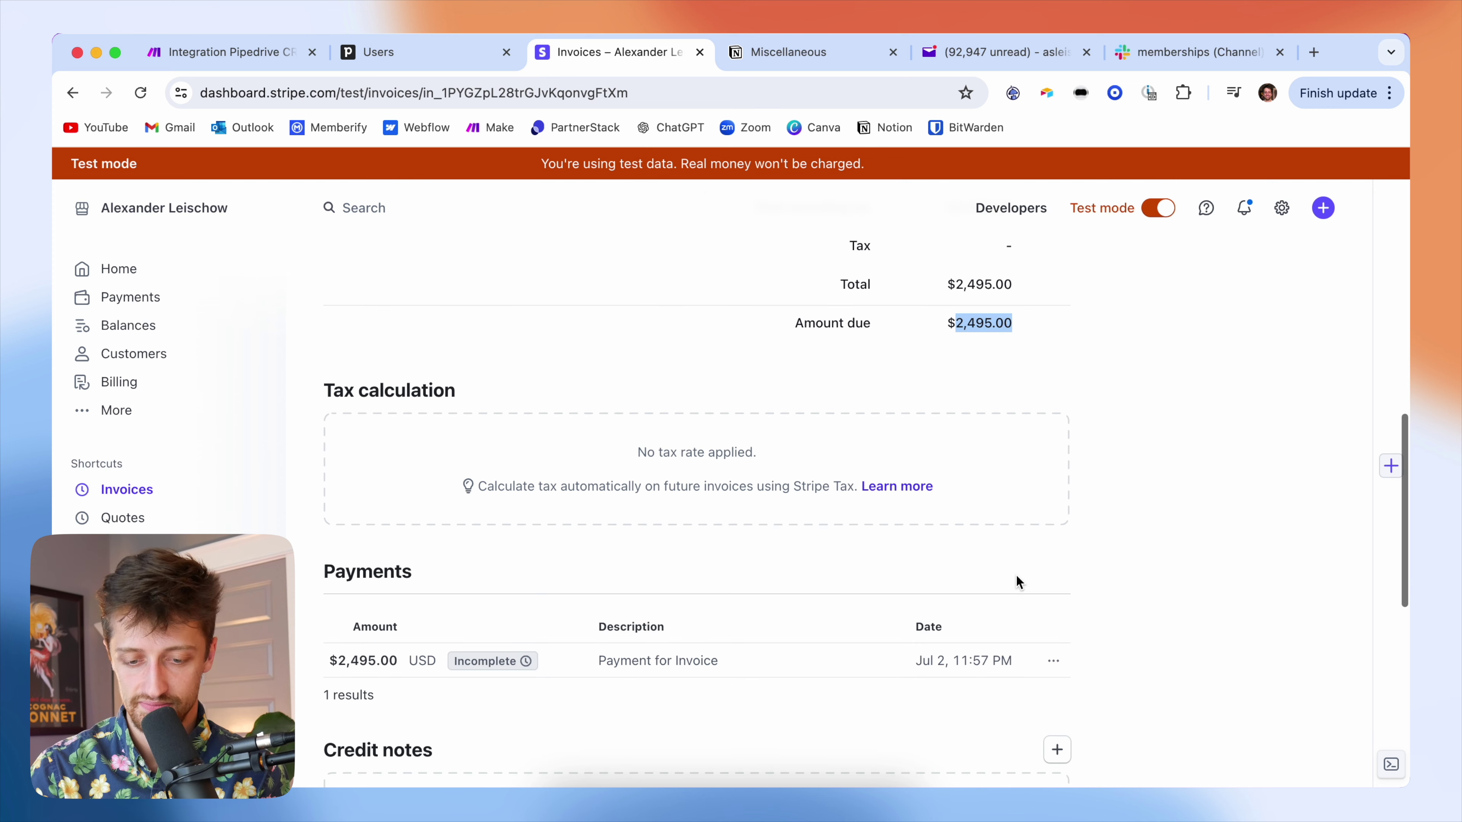
pyautogui.scroll(-11, 1030, 578)
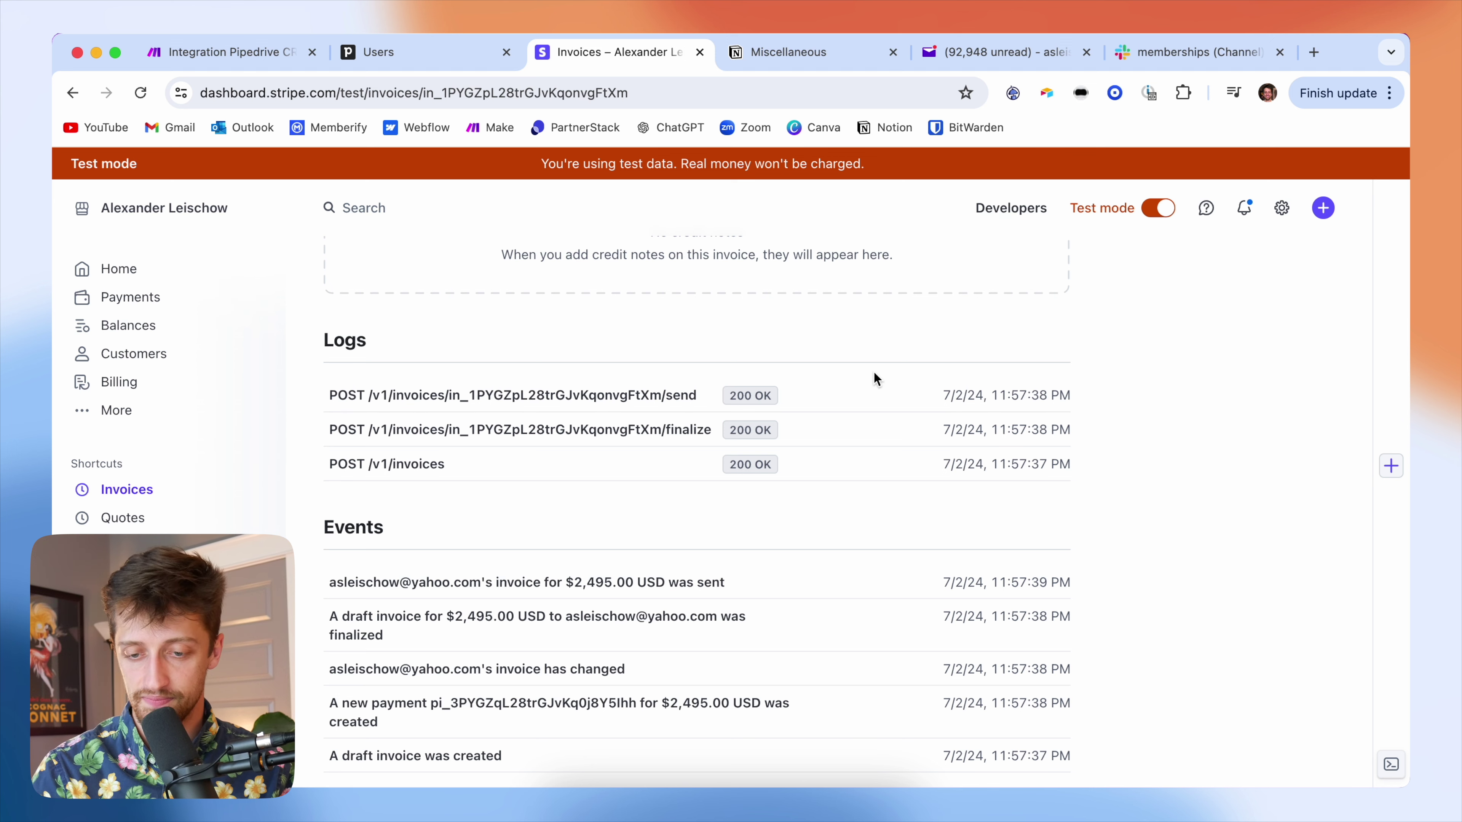
pyautogui.scroll(15, 875, 373)
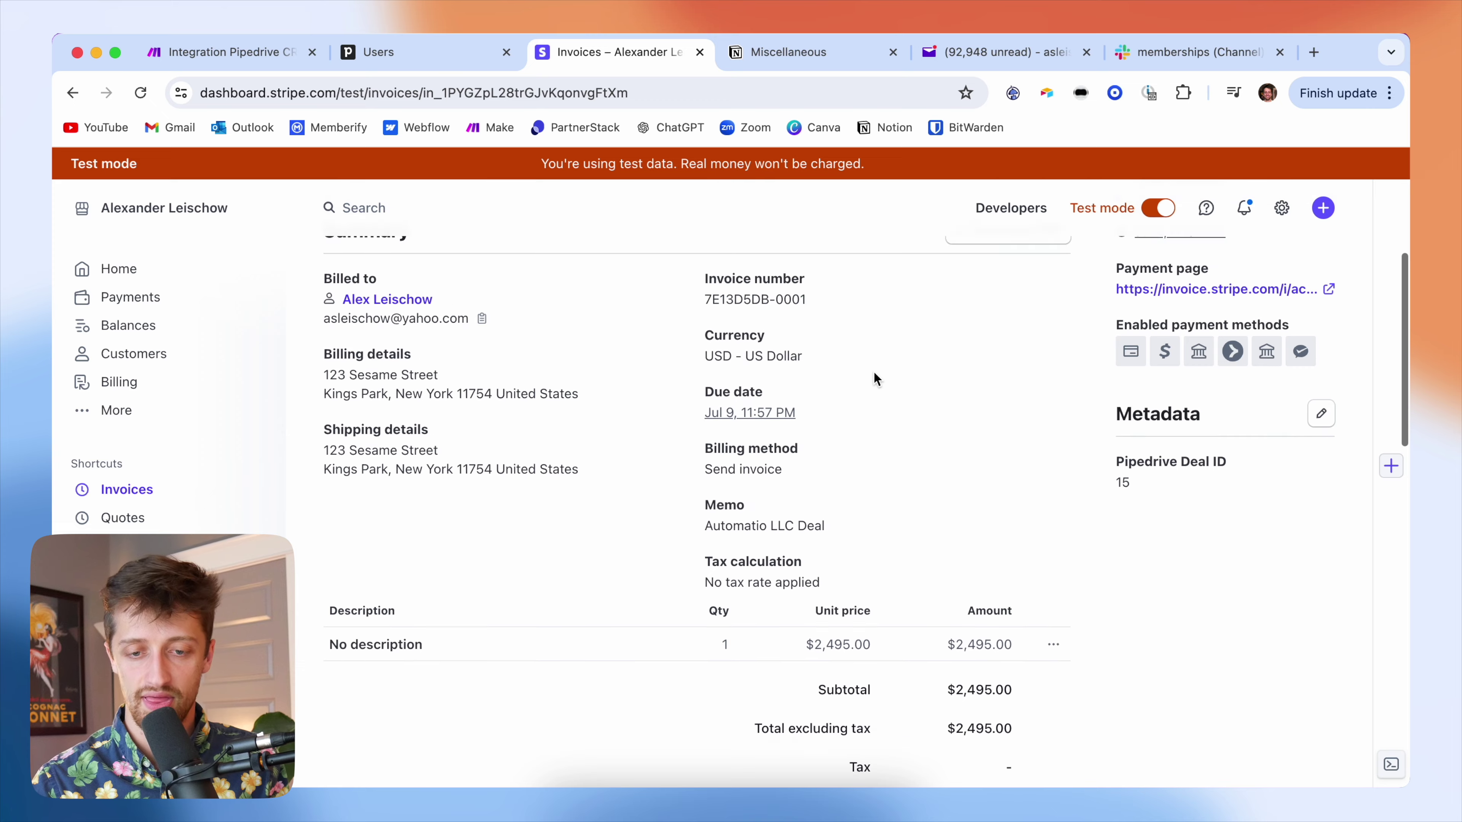
pyautogui.click(283, 53)
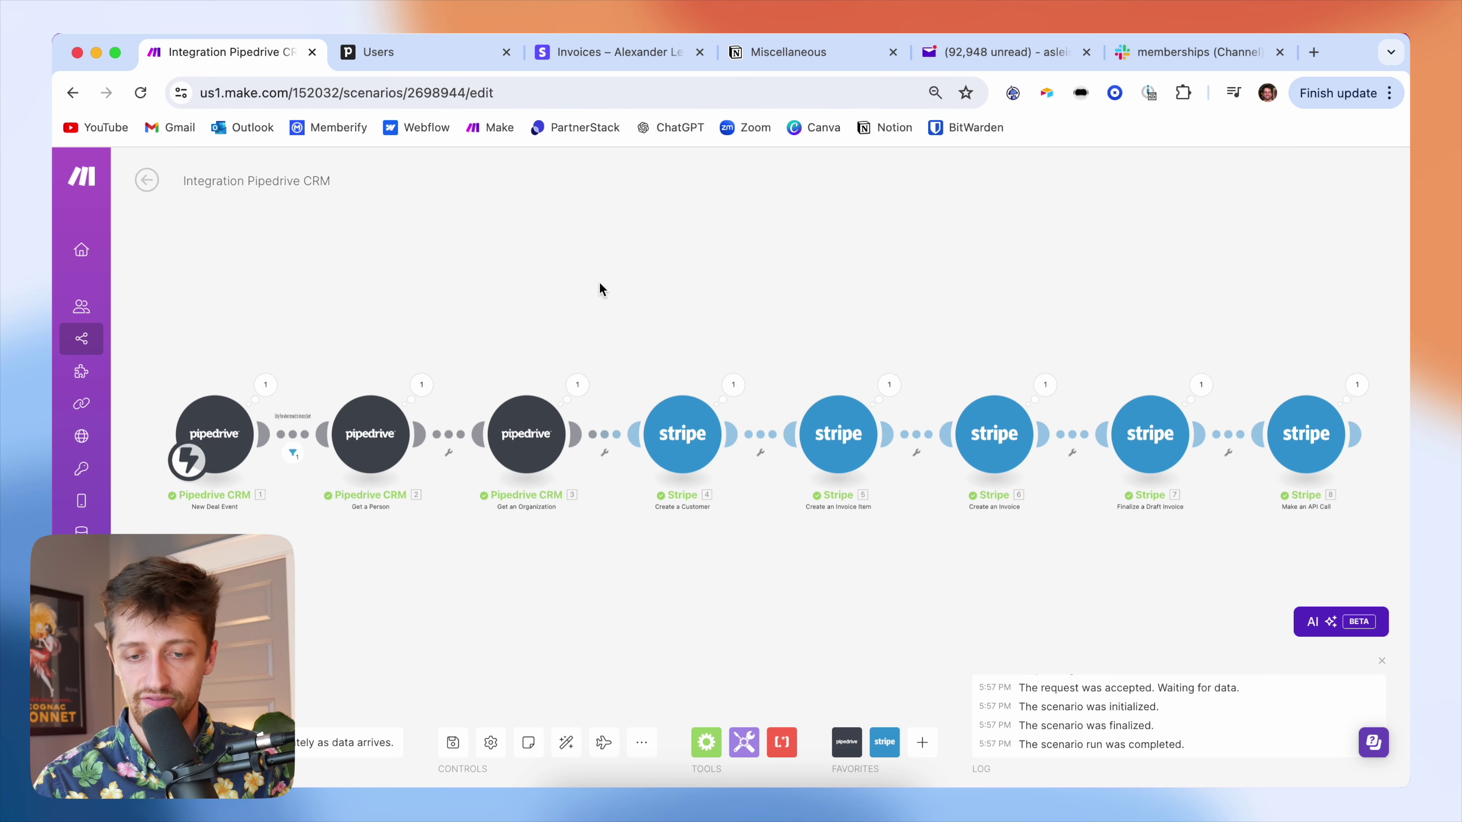
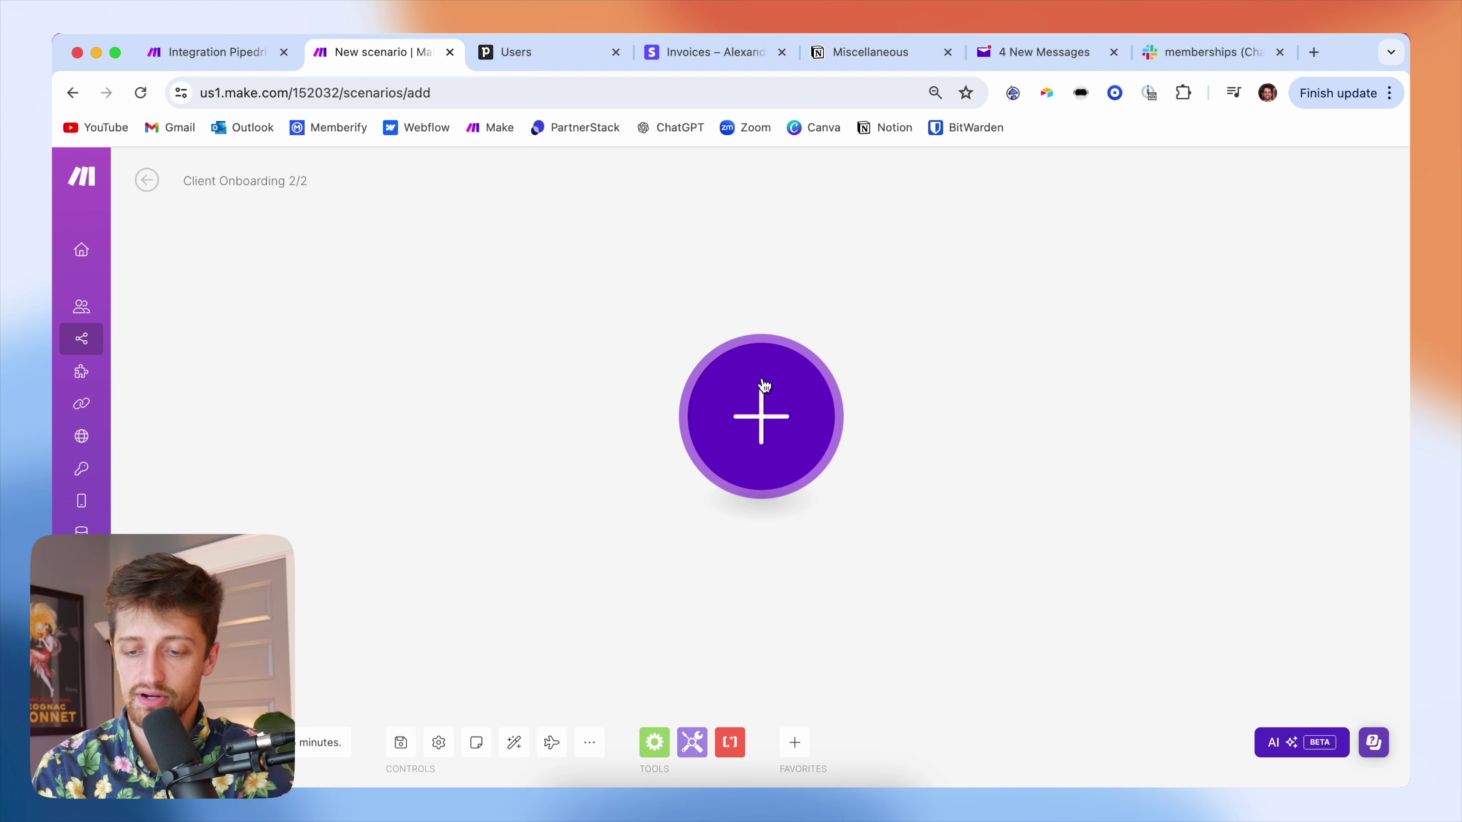
# - Add Stripe Watch Events as the first module of the scenario
pyautogui.click(761, 394)
pyautogui.click(906, 397)
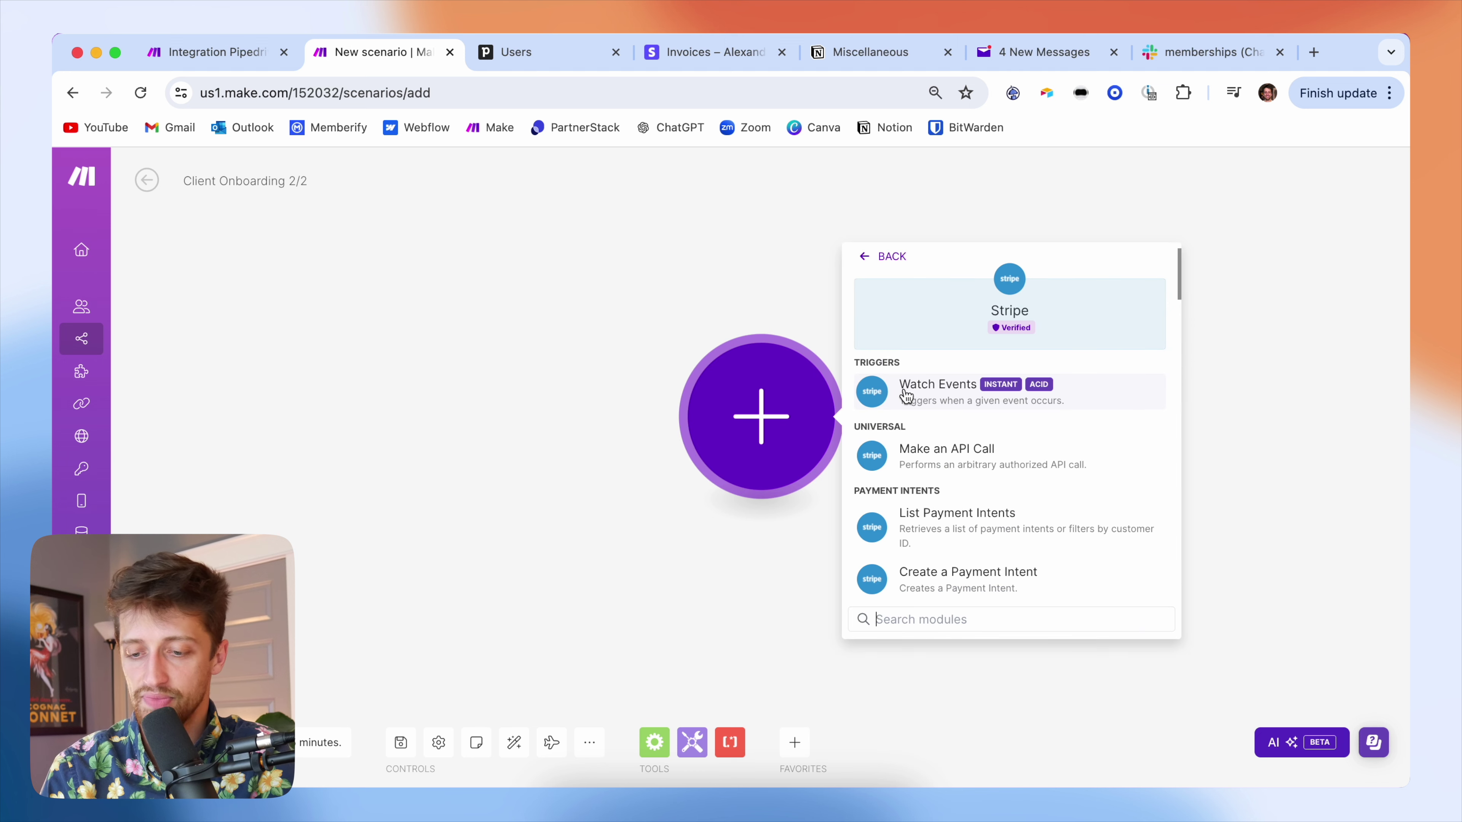
pyautogui.click(940, 400)
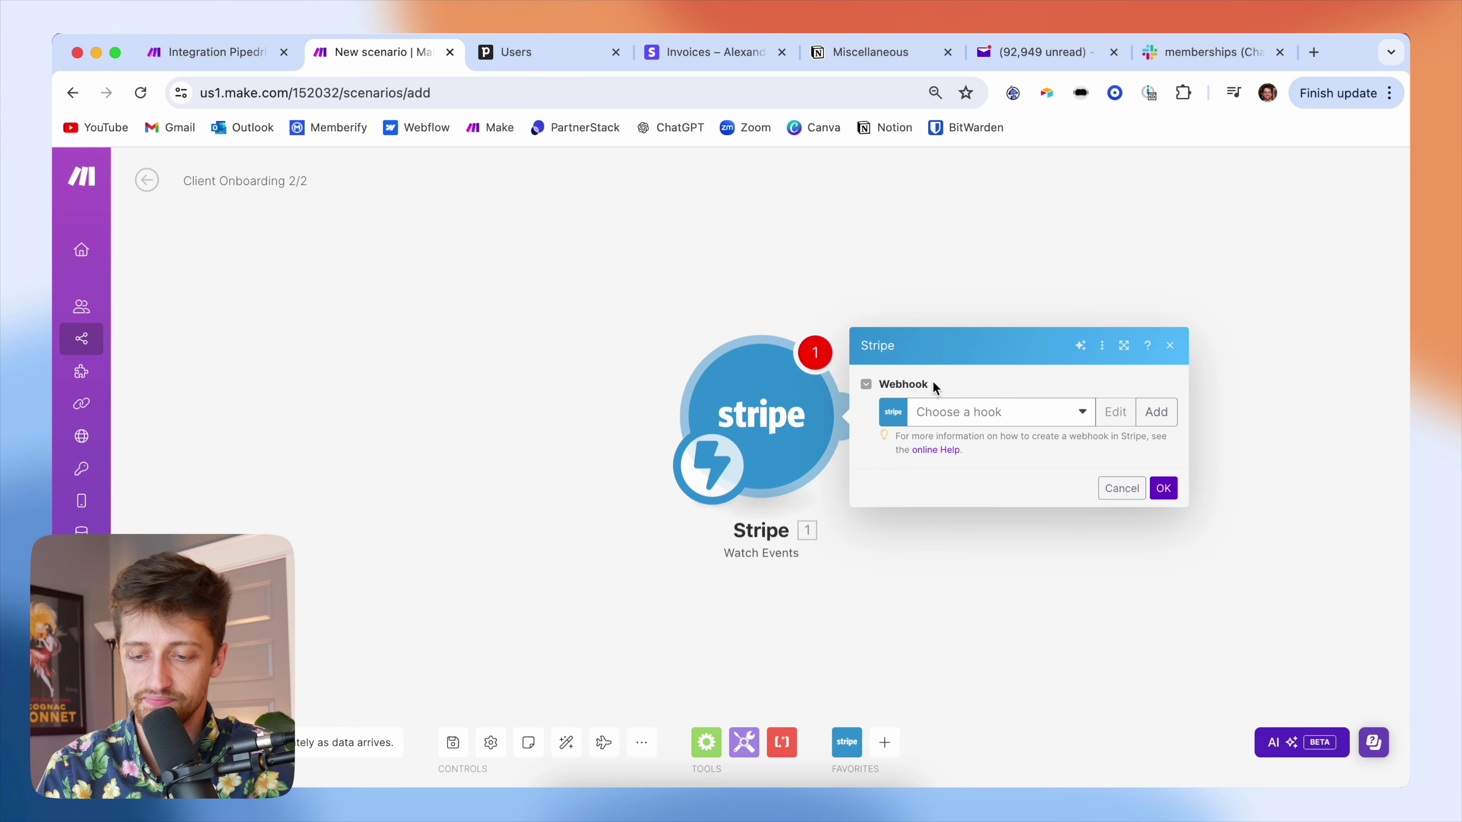
pyautogui.click(935, 425)
pyautogui.click(1027, 392)
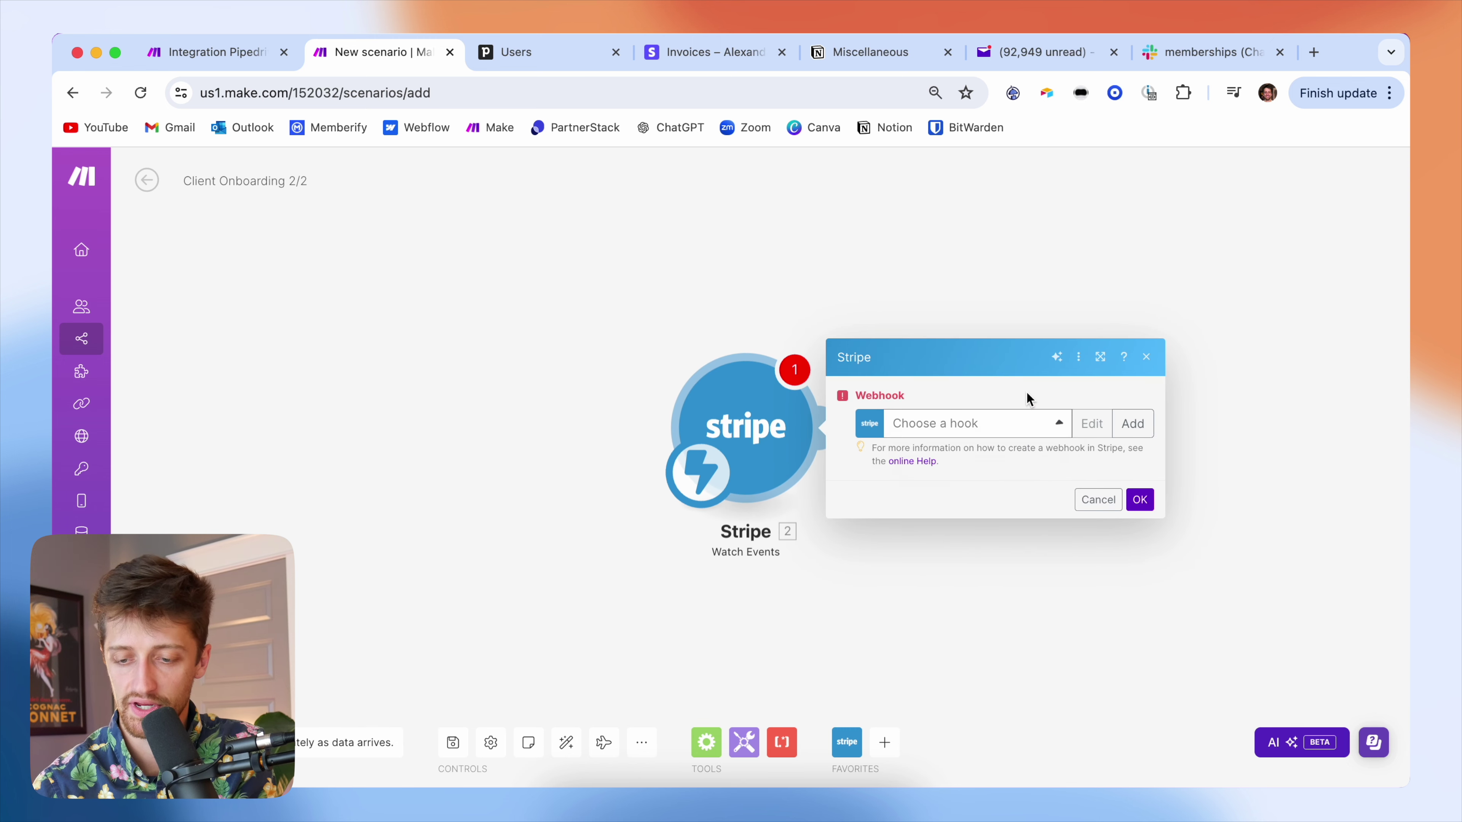
# - Create the 'My Watch Events webhook REAL' webhook on the TEST API Key connection for Charge succeeded events
pyautogui.click(1132, 423)
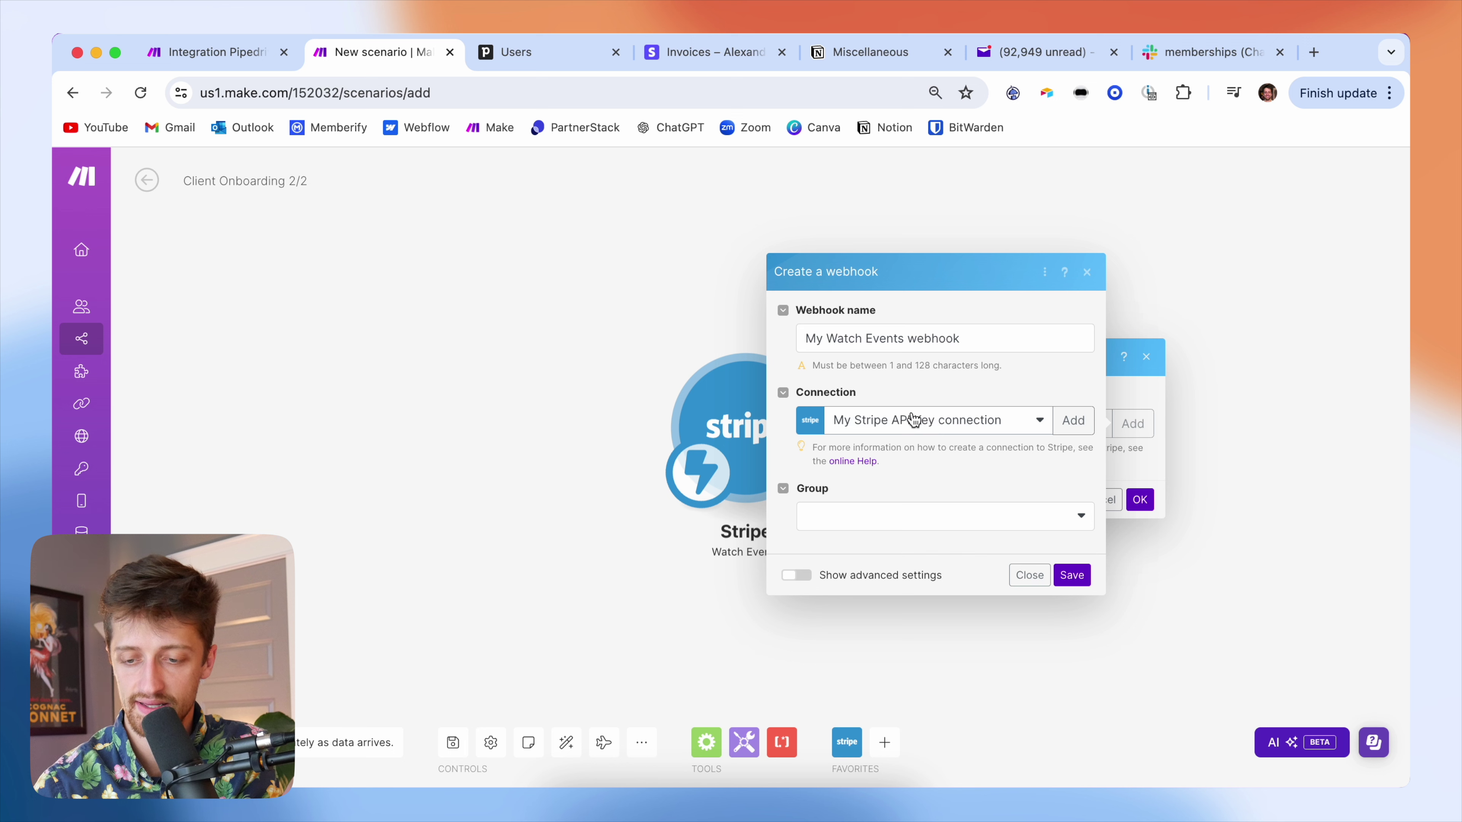
pyautogui.click(982, 334)
pyautogui.write('REAL')
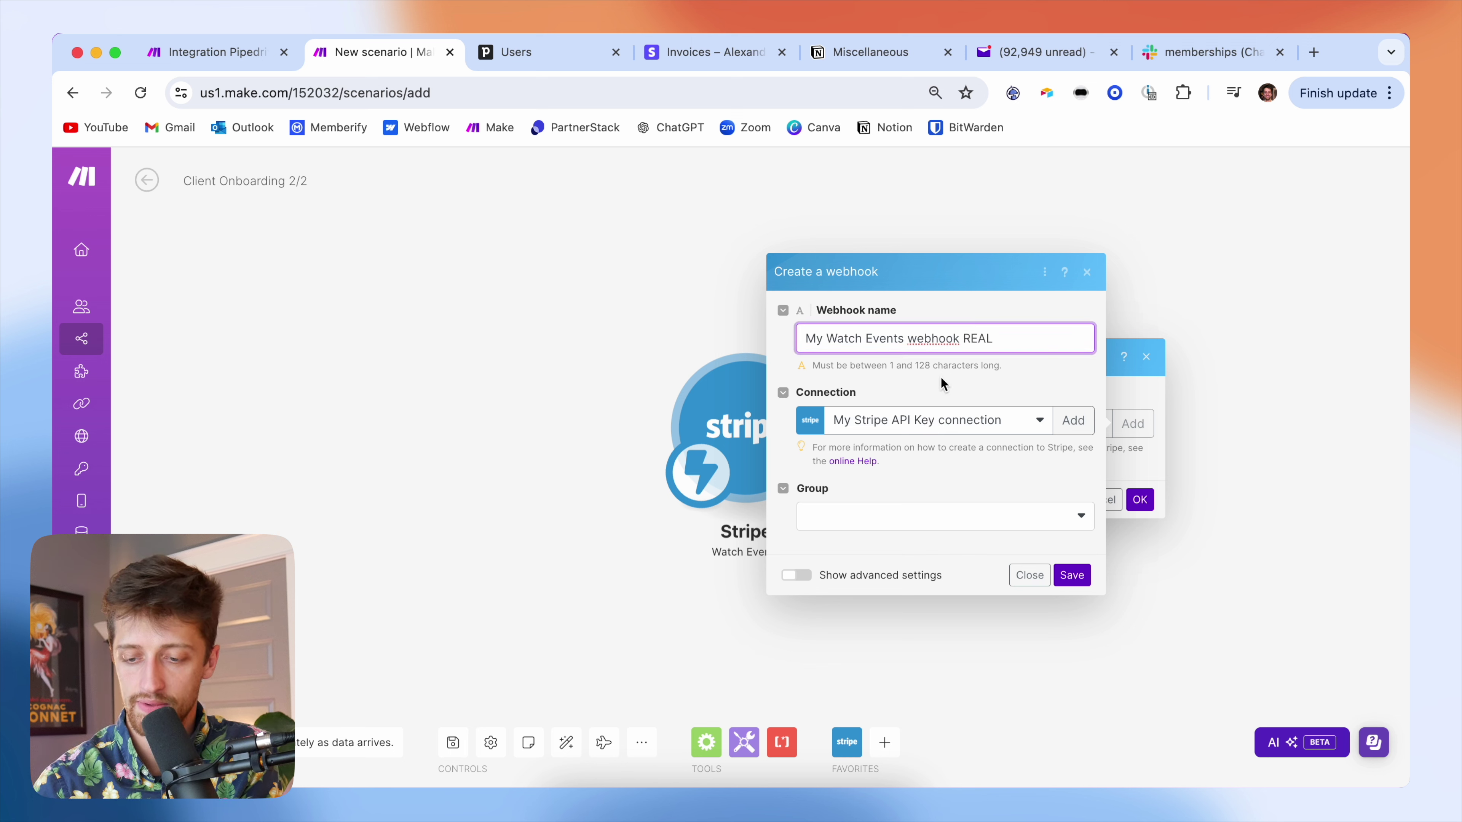
pyautogui.click(922, 429)
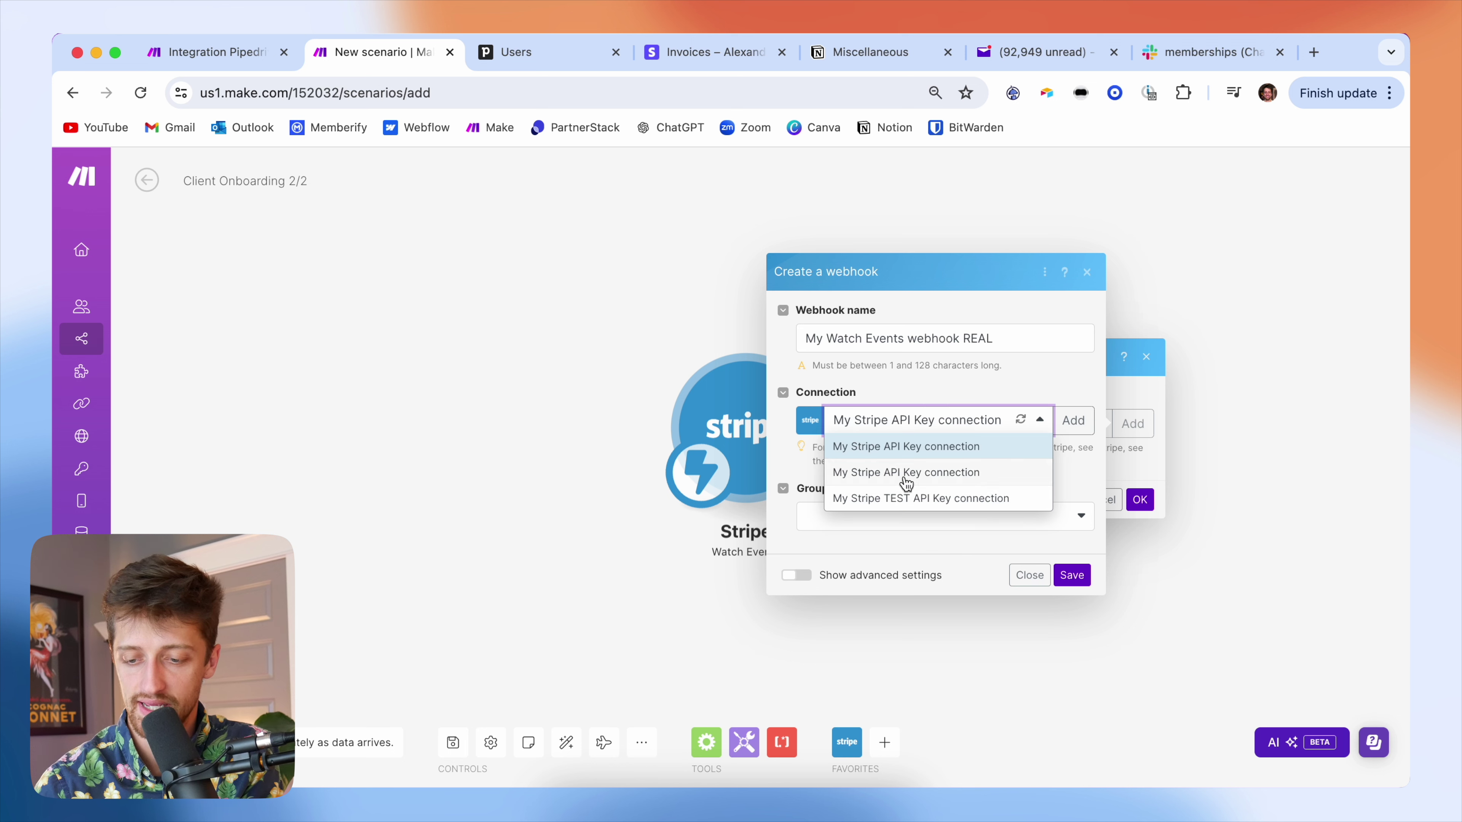
pyautogui.click(914, 501)
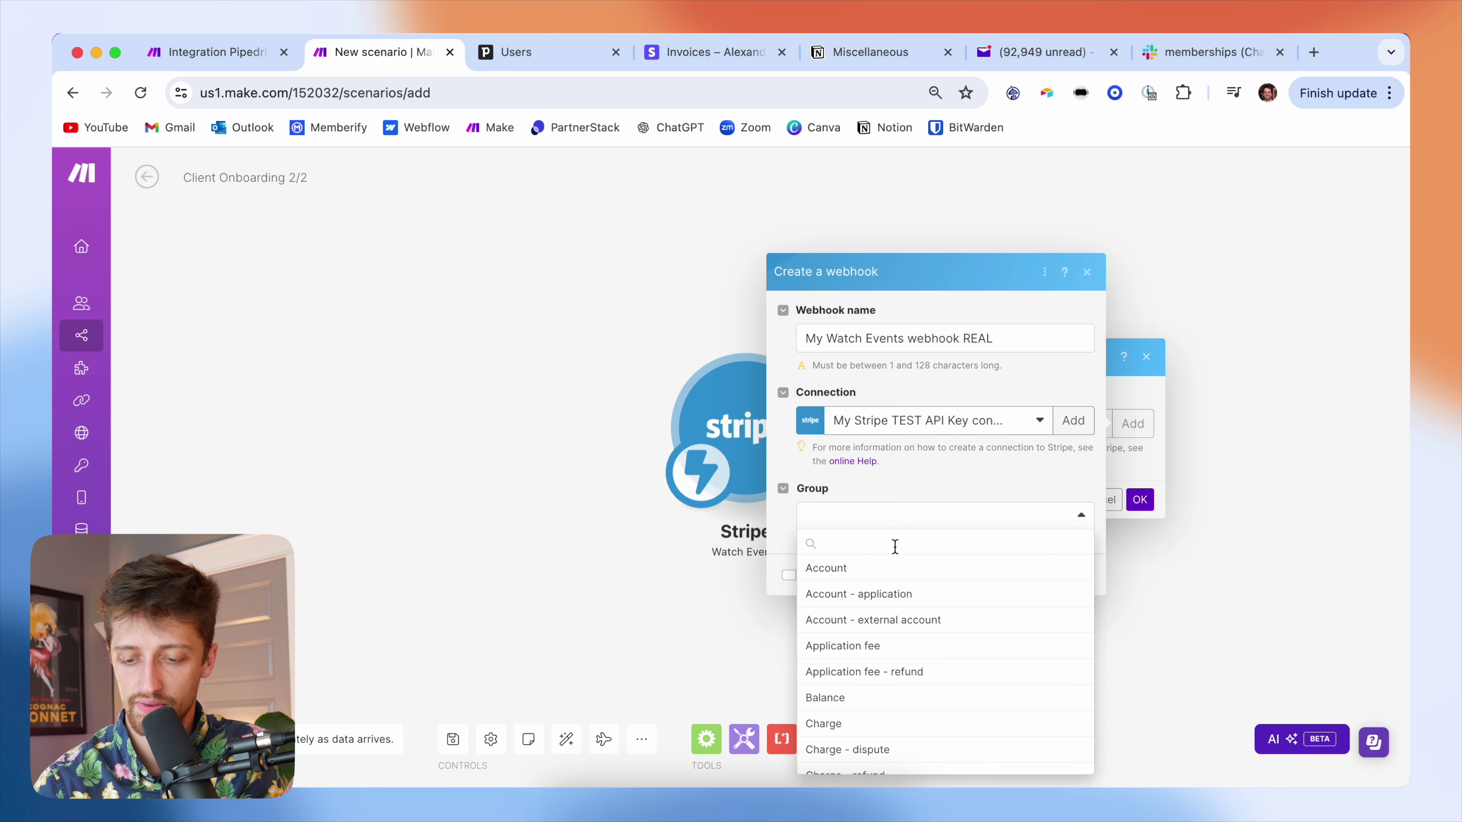
pyautogui.scroll(-2, 858, 677)
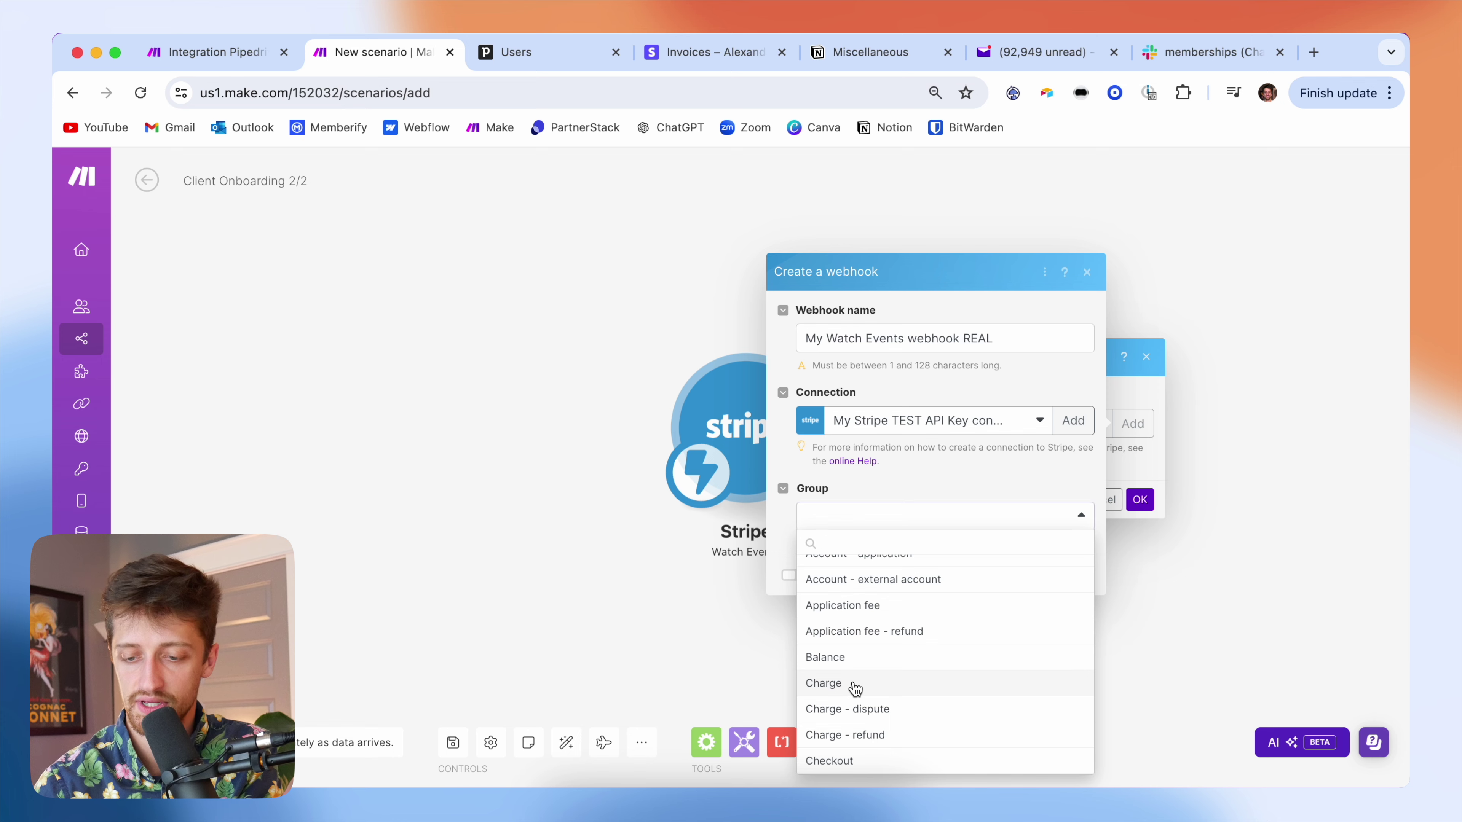
pyautogui.click(855, 687)
pyautogui.scroll(-2, 829, 517)
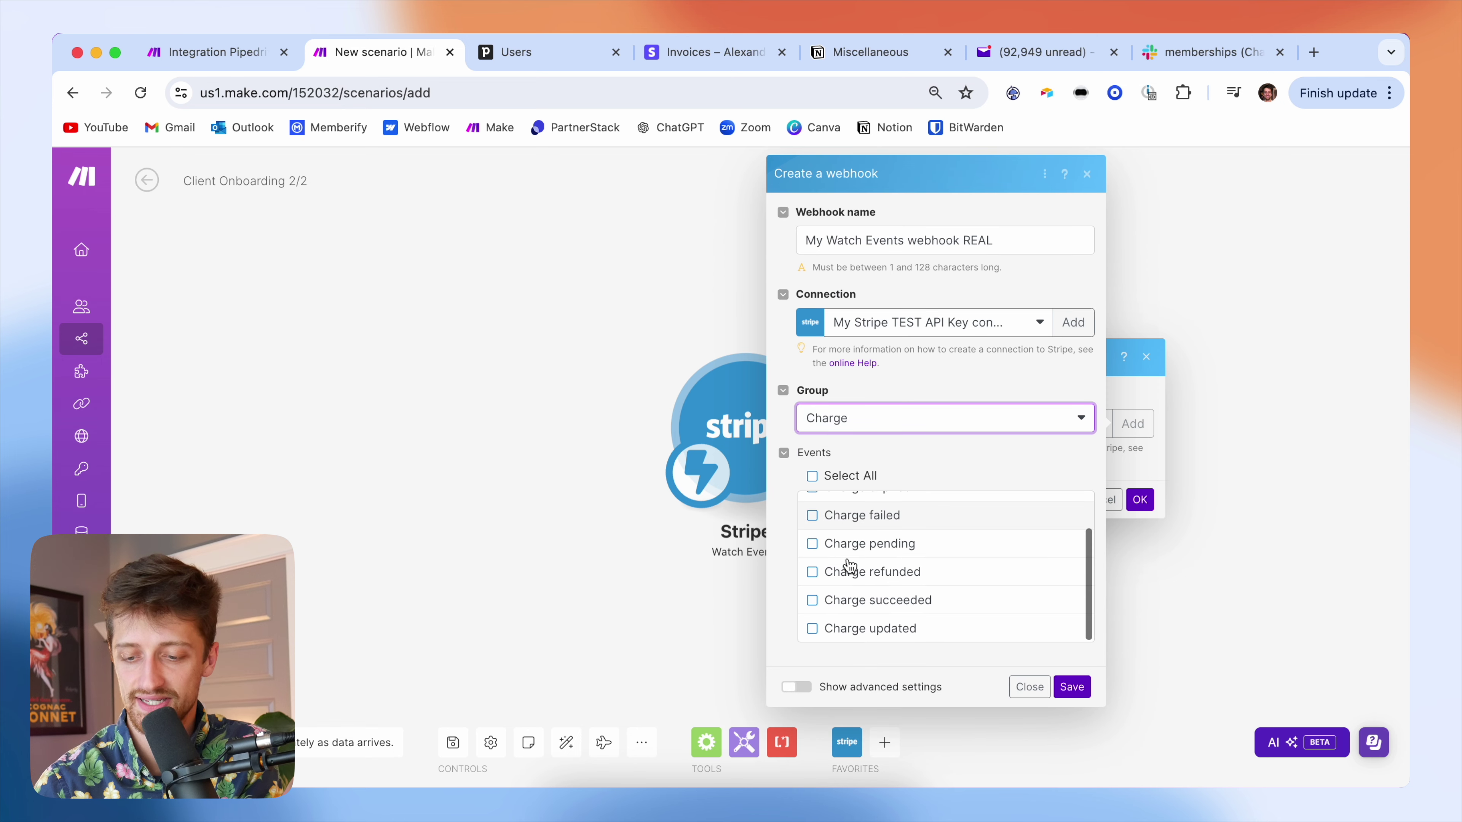
pyautogui.click(813, 600)
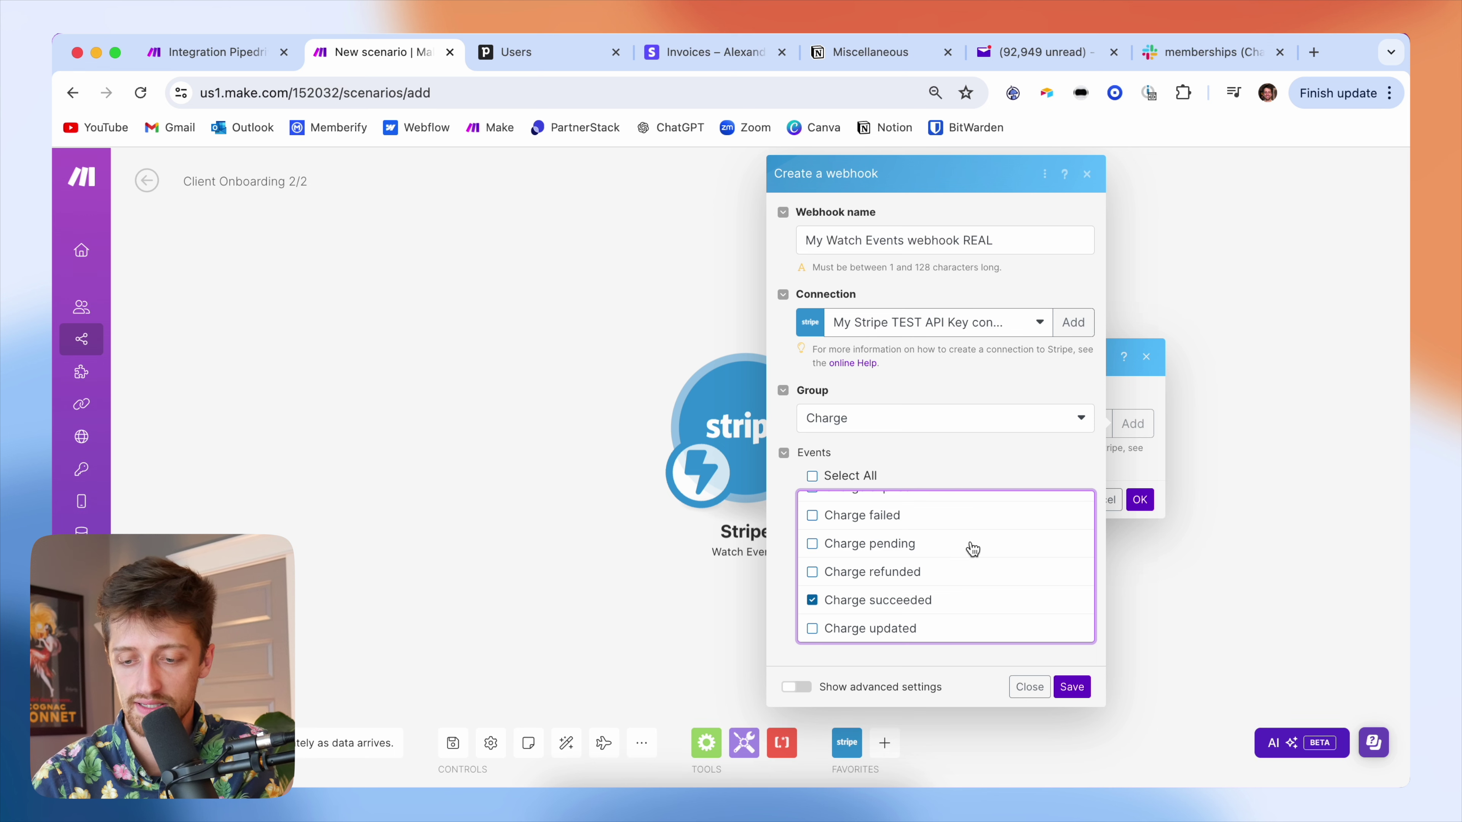
pyautogui.click(1072, 686)
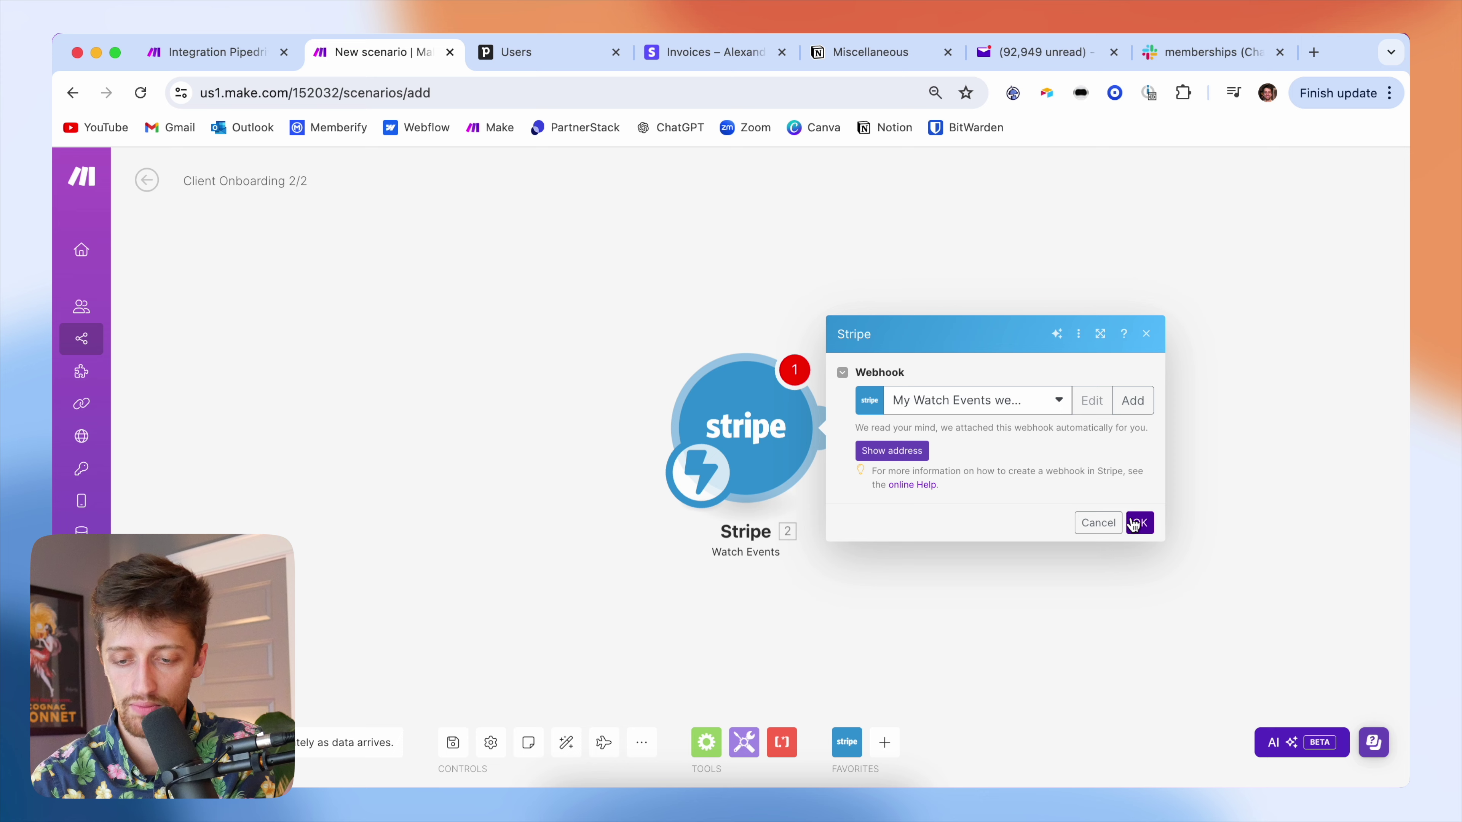
pyautogui.click(1138, 501)
pyautogui.moveTo(999, 465); pyautogui.dragTo(660, 427)
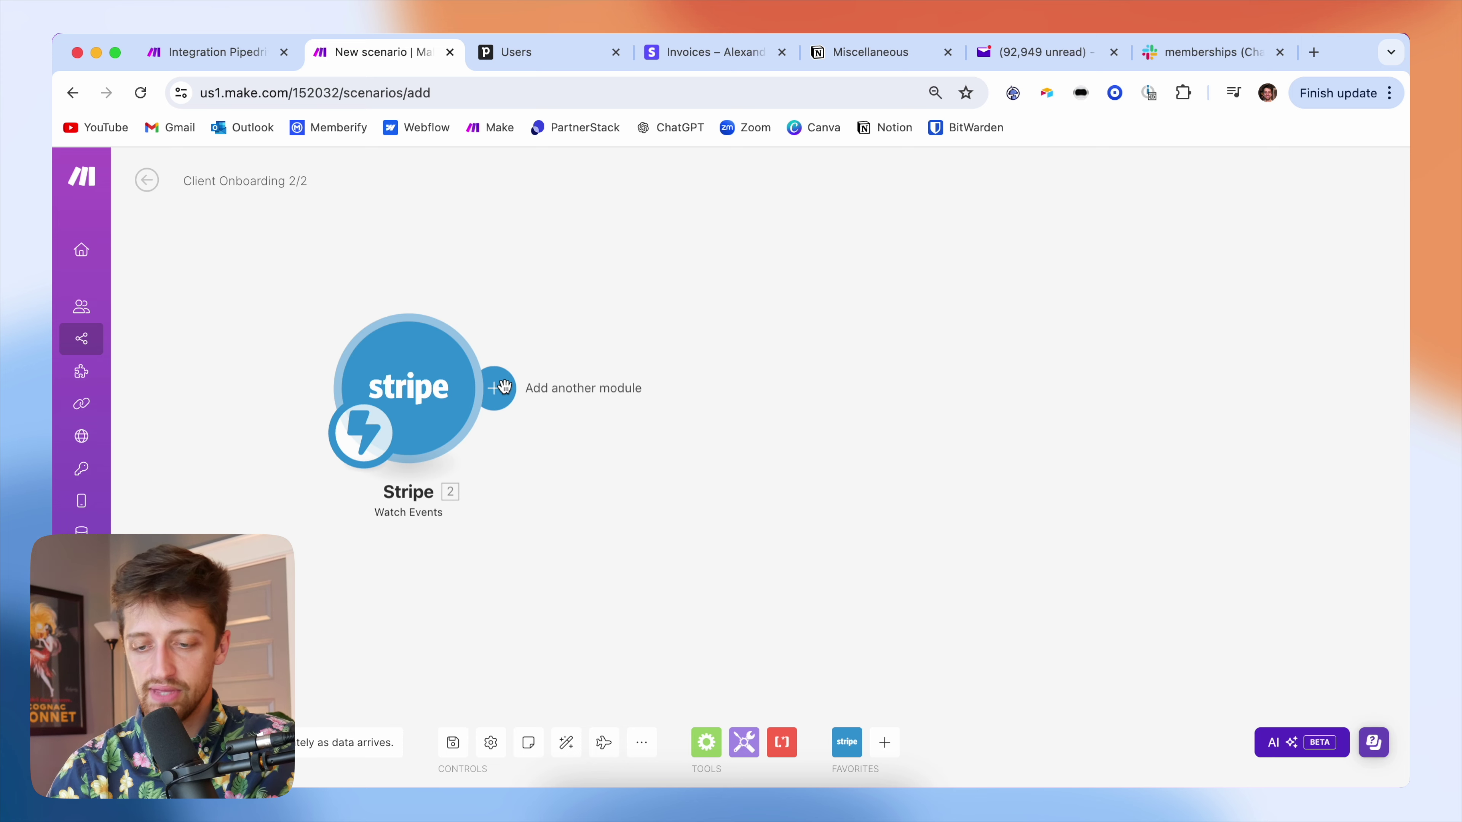
# - Add a Stripe Retrieve a Customer module using the TEST API Key connection
pyautogui.click(654, 377)
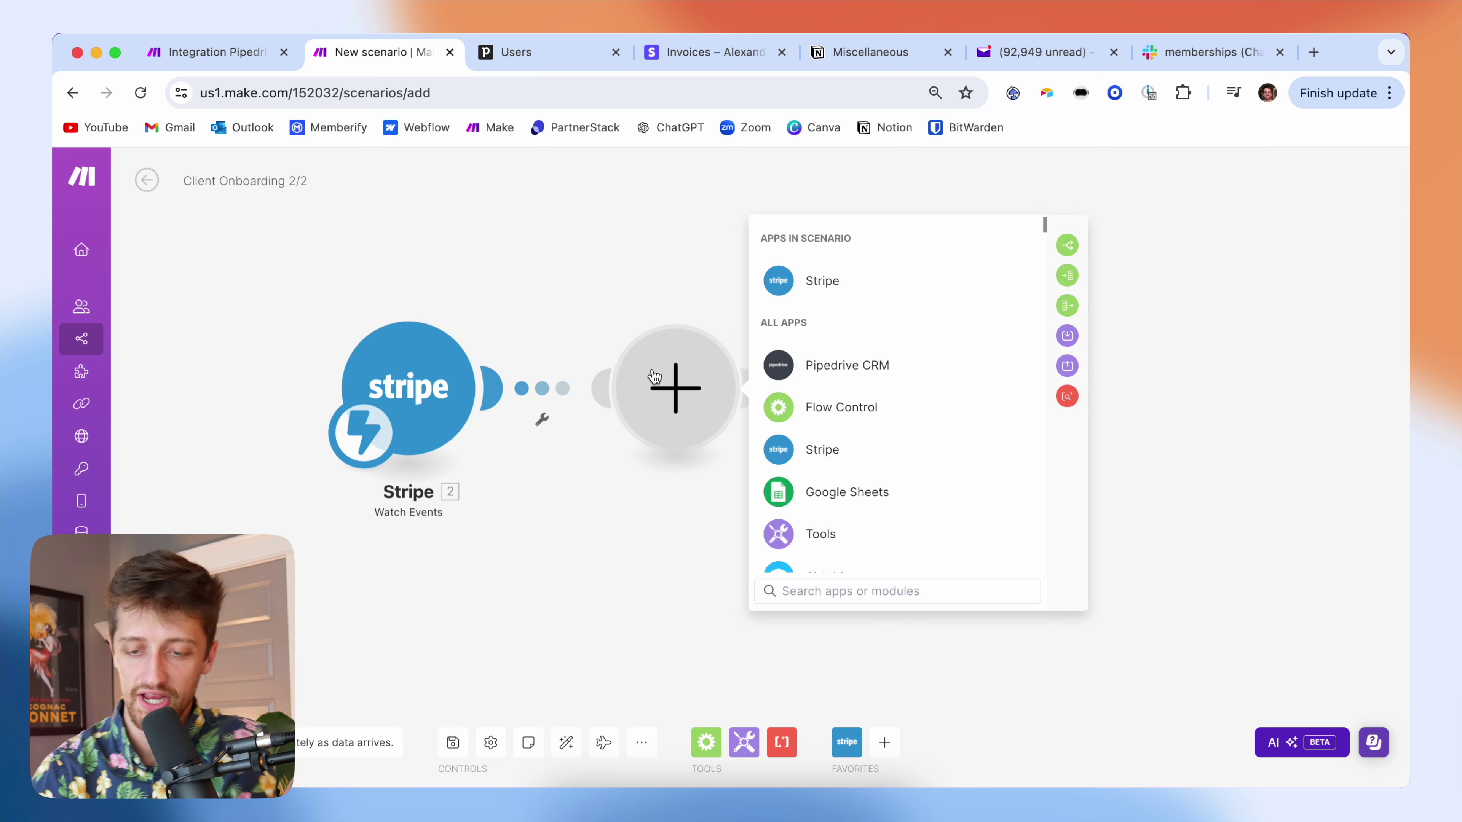
pyautogui.click(810, 294)
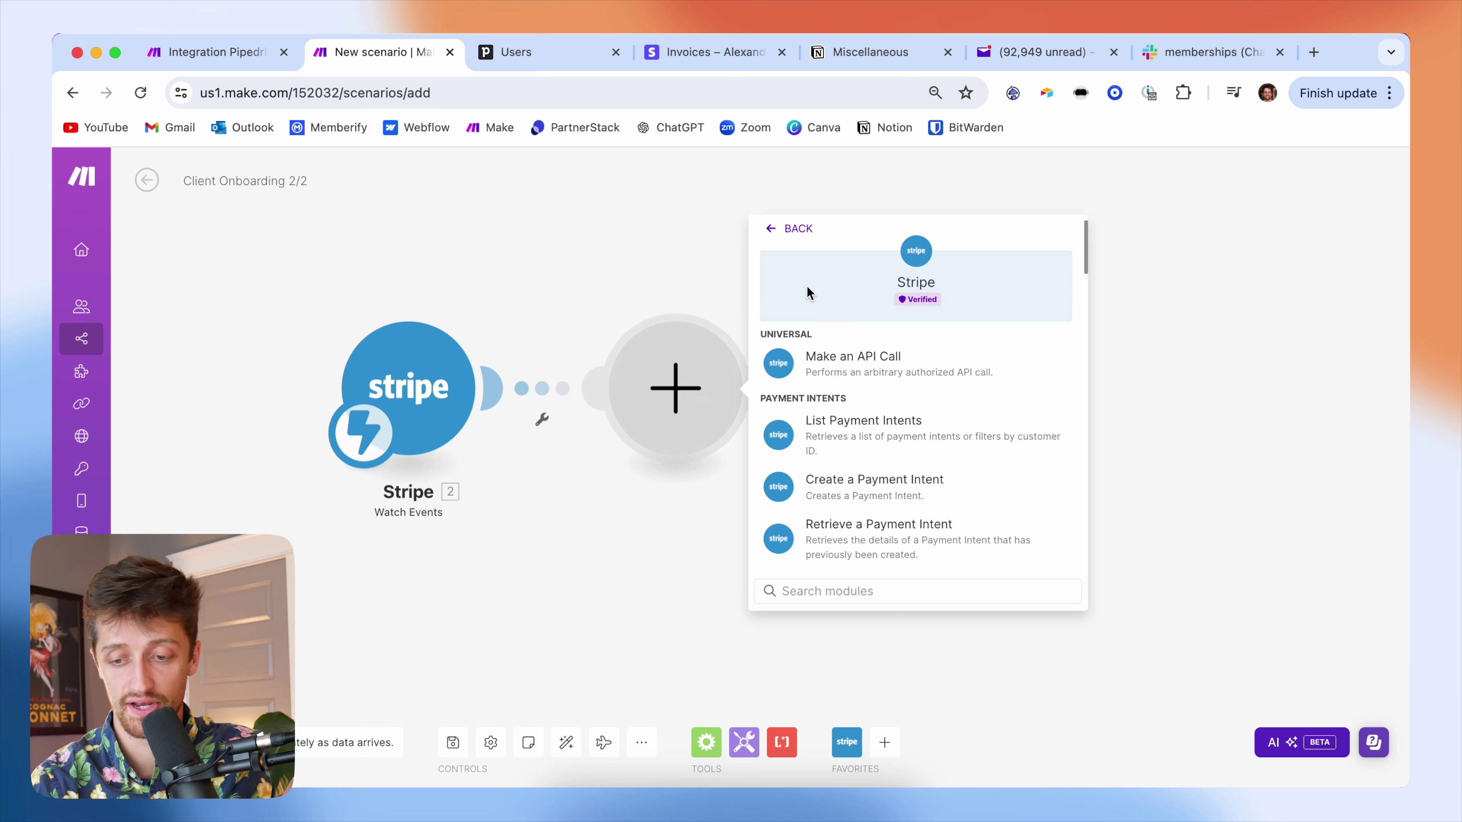
pyautogui.write('retrieve')
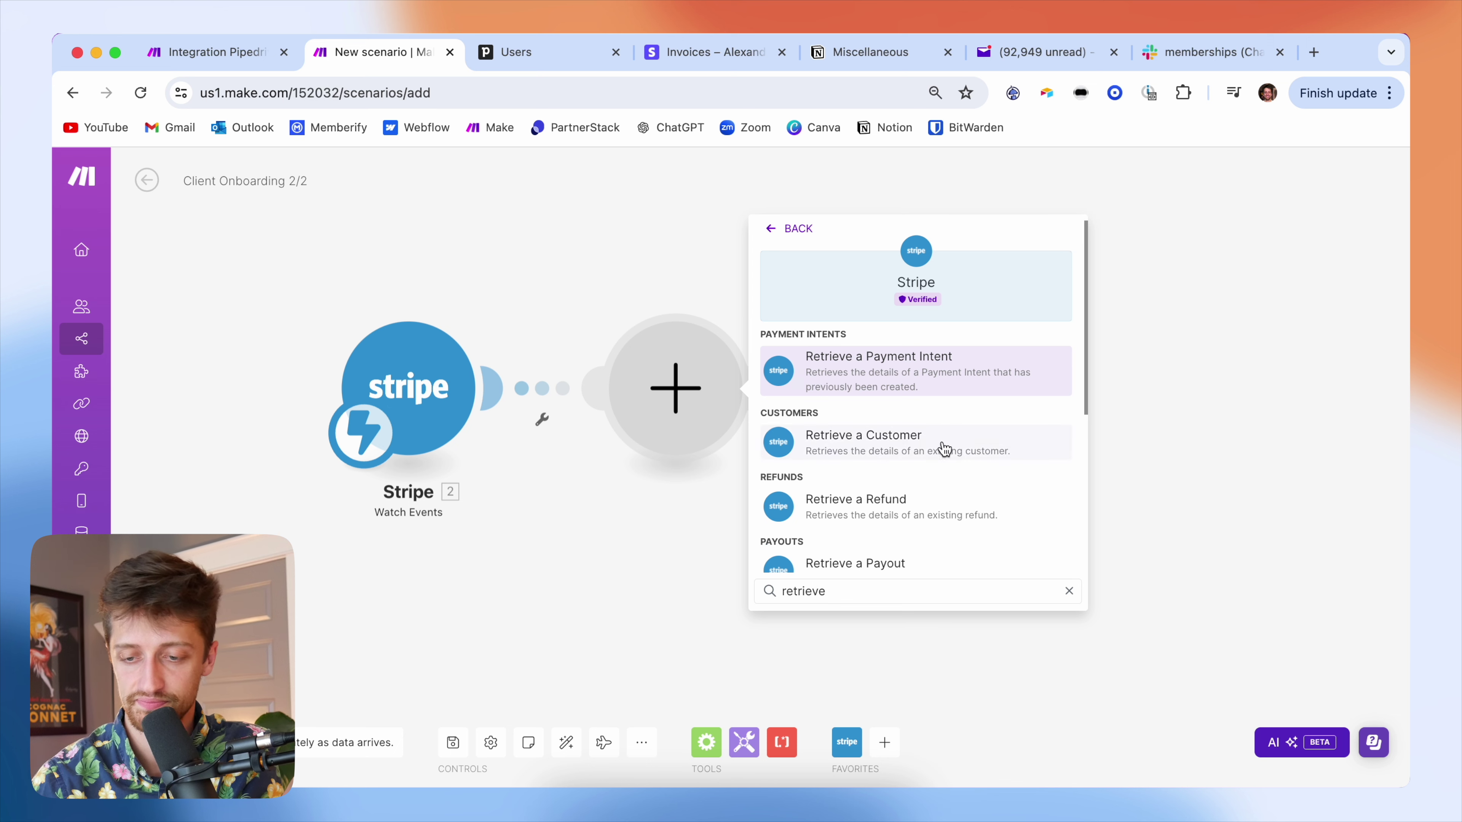
pyautogui.click(945, 448)
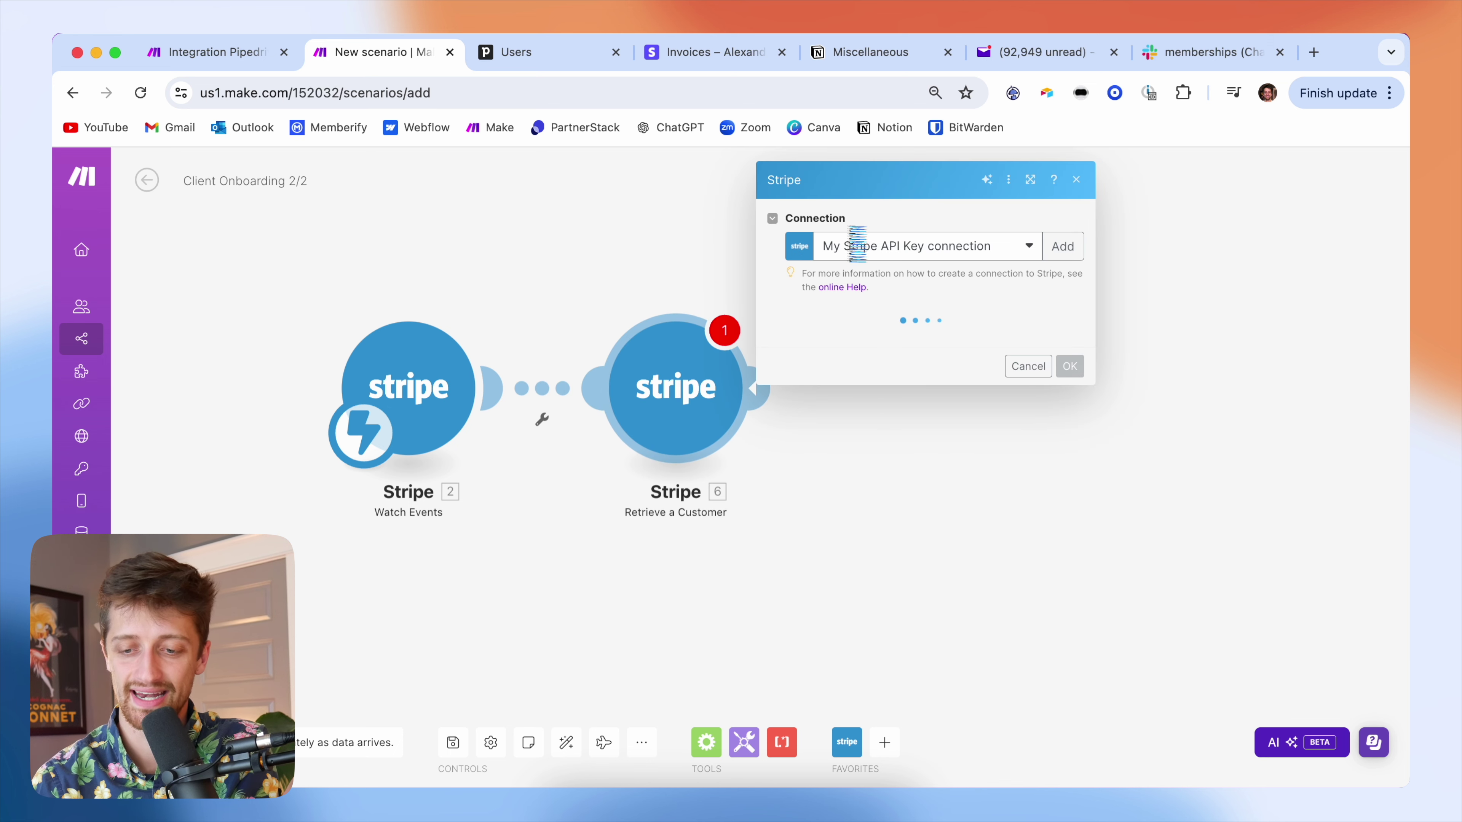
pyautogui.click(882, 247)
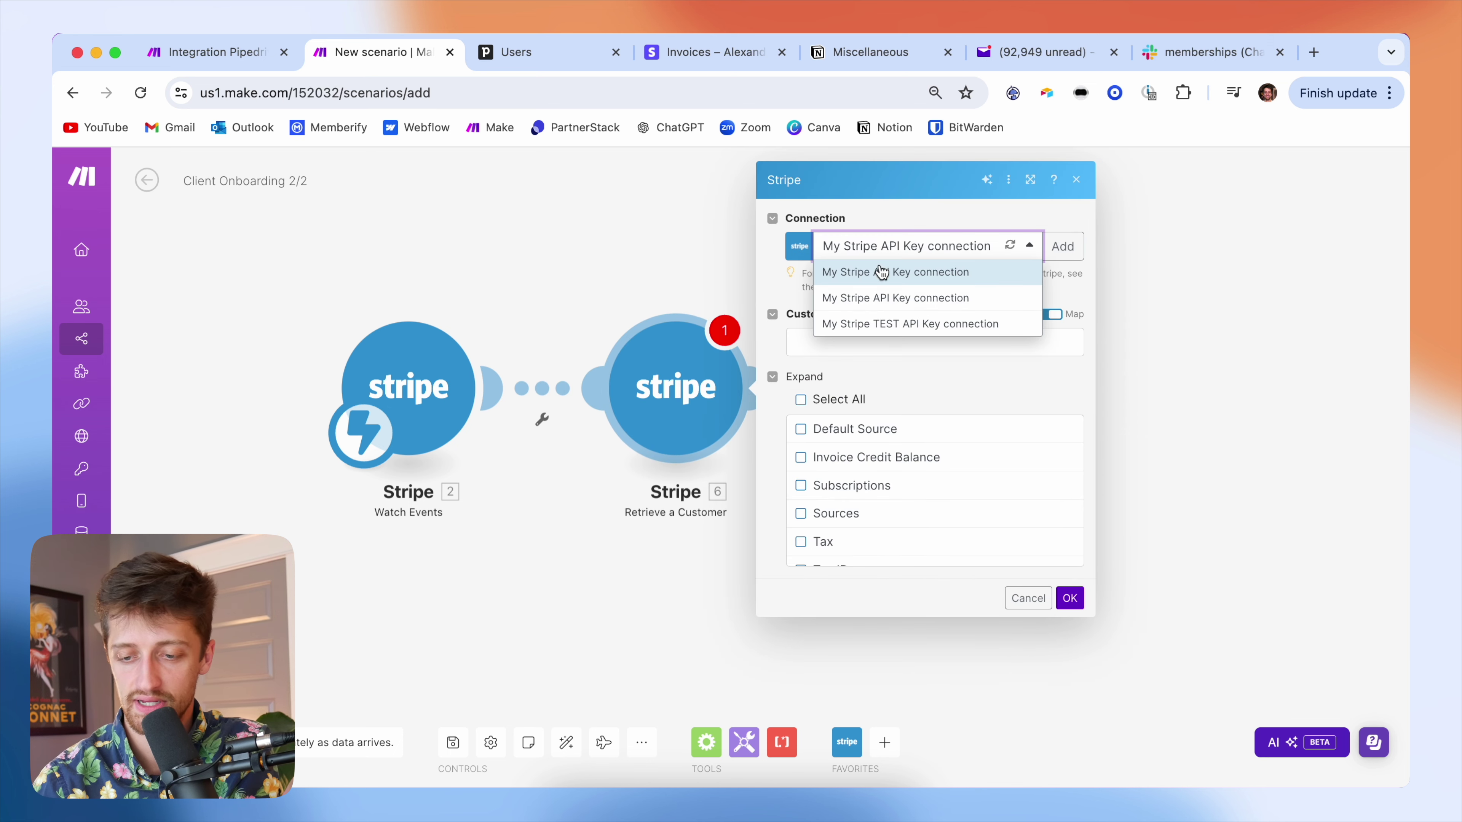
pyautogui.click(870, 325)
# - Map the event's Customer into Customer ID and enable all Expand options
pyautogui.click(887, 342)
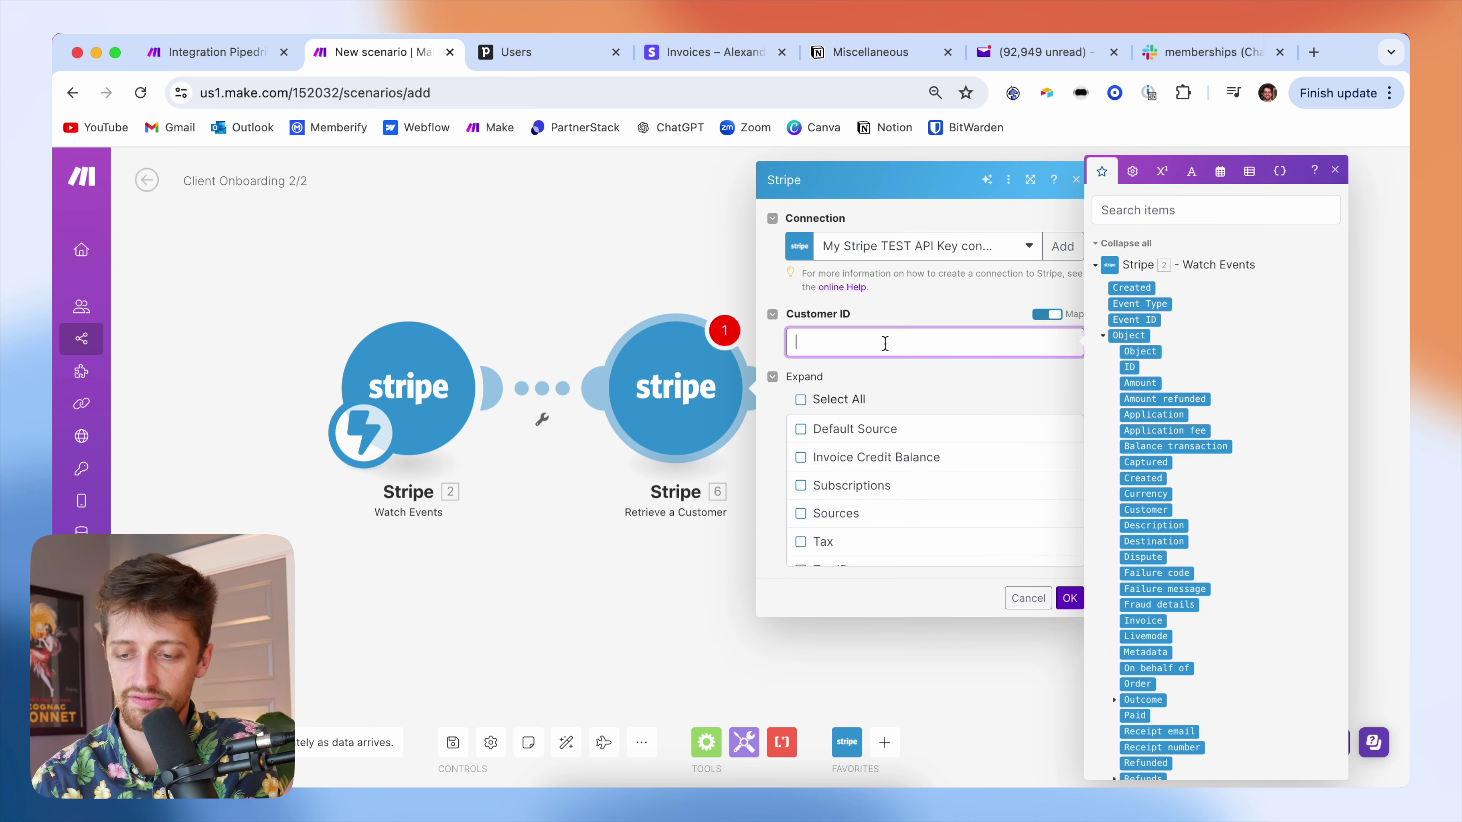
pyautogui.scroll(-3, 1150, 357)
pyautogui.scroll(3, 1150, 340)
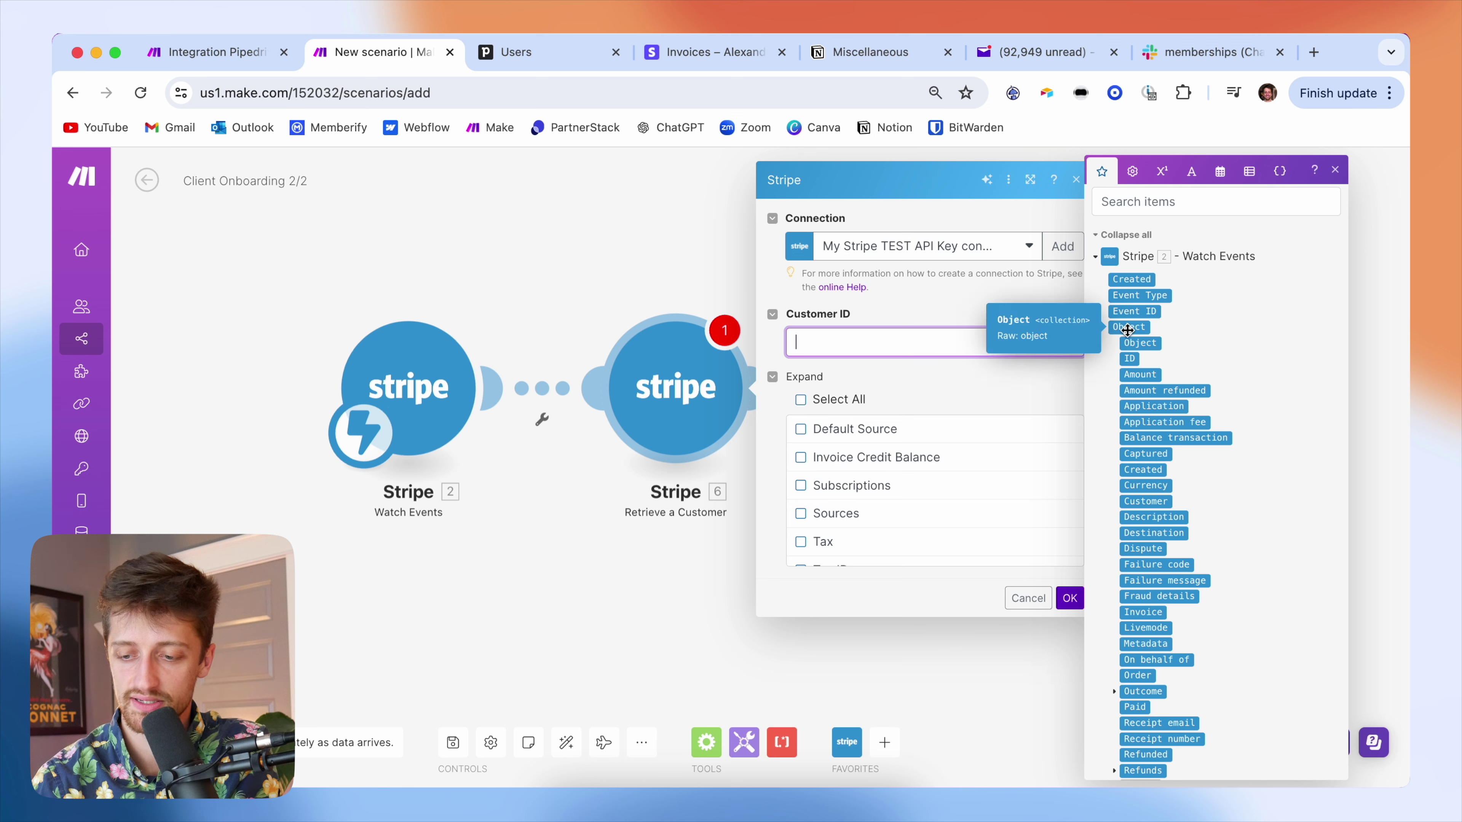
pyautogui.click(1154, 501)
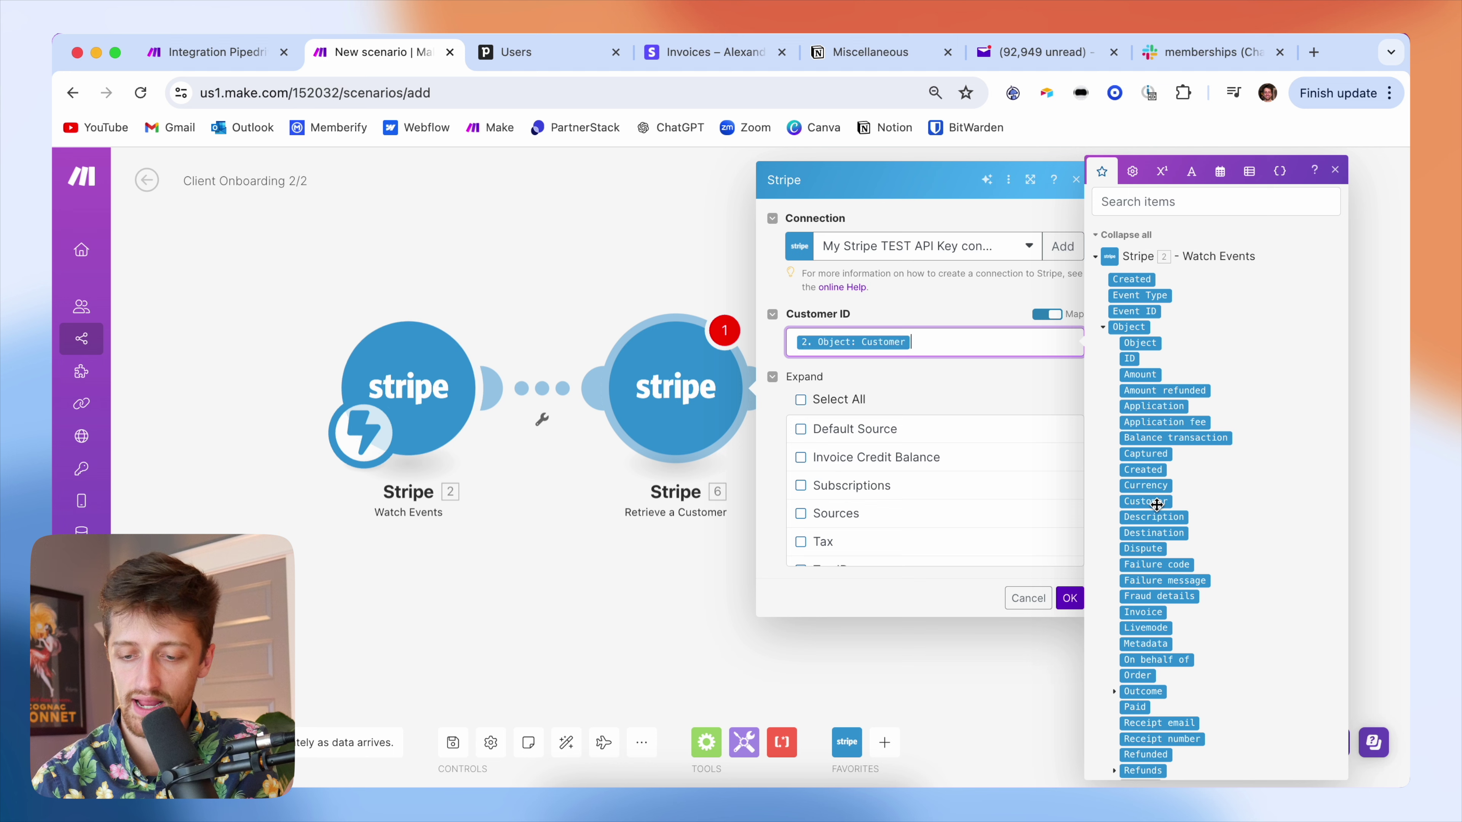
pyautogui.click(871, 386)
pyautogui.click(811, 399)
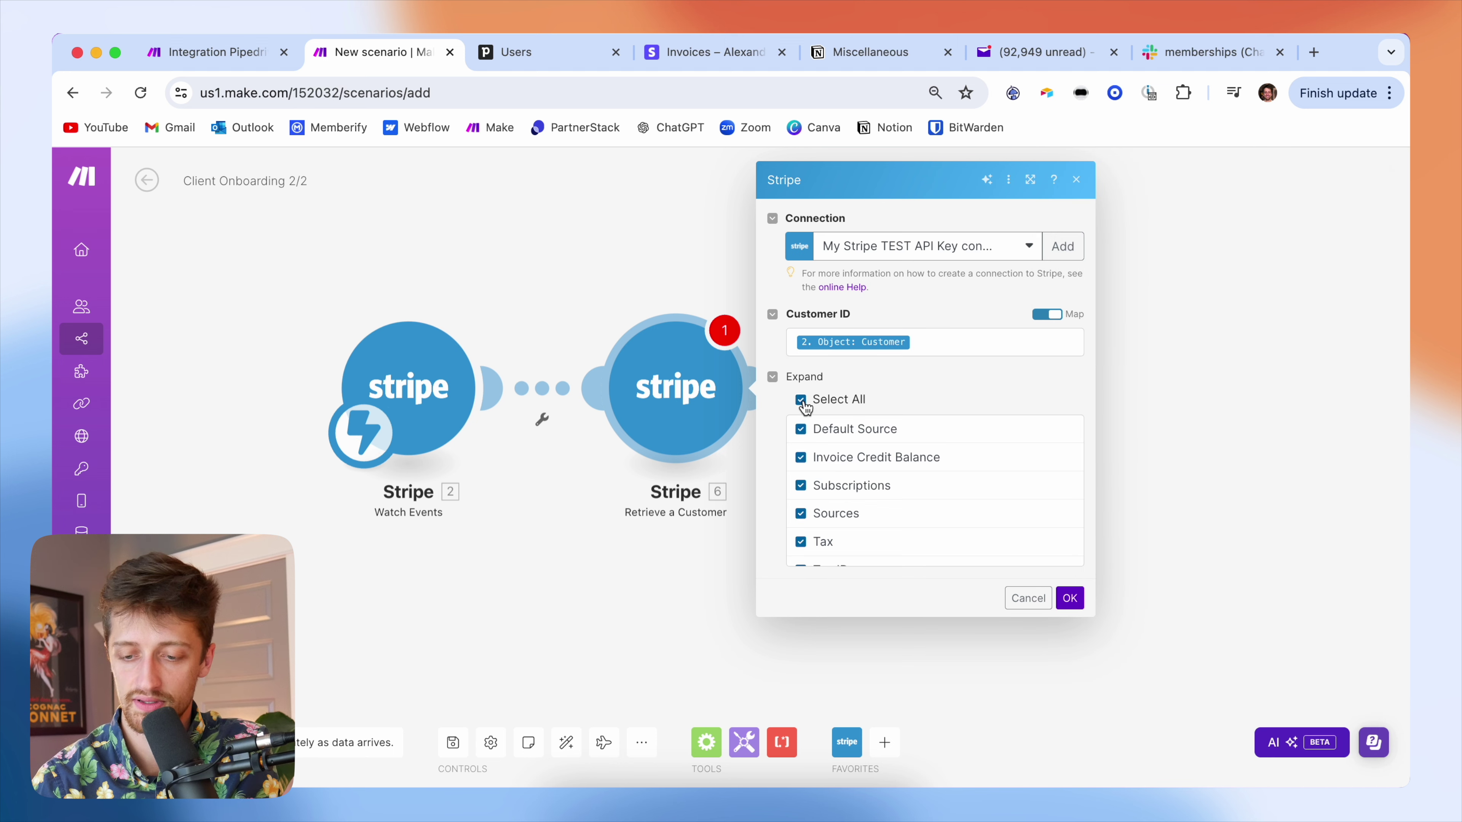
pyautogui.scroll(-1, 921, 467)
pyautogui.scroll(1, 955, 465)
pyautogui.click(1069, 598)
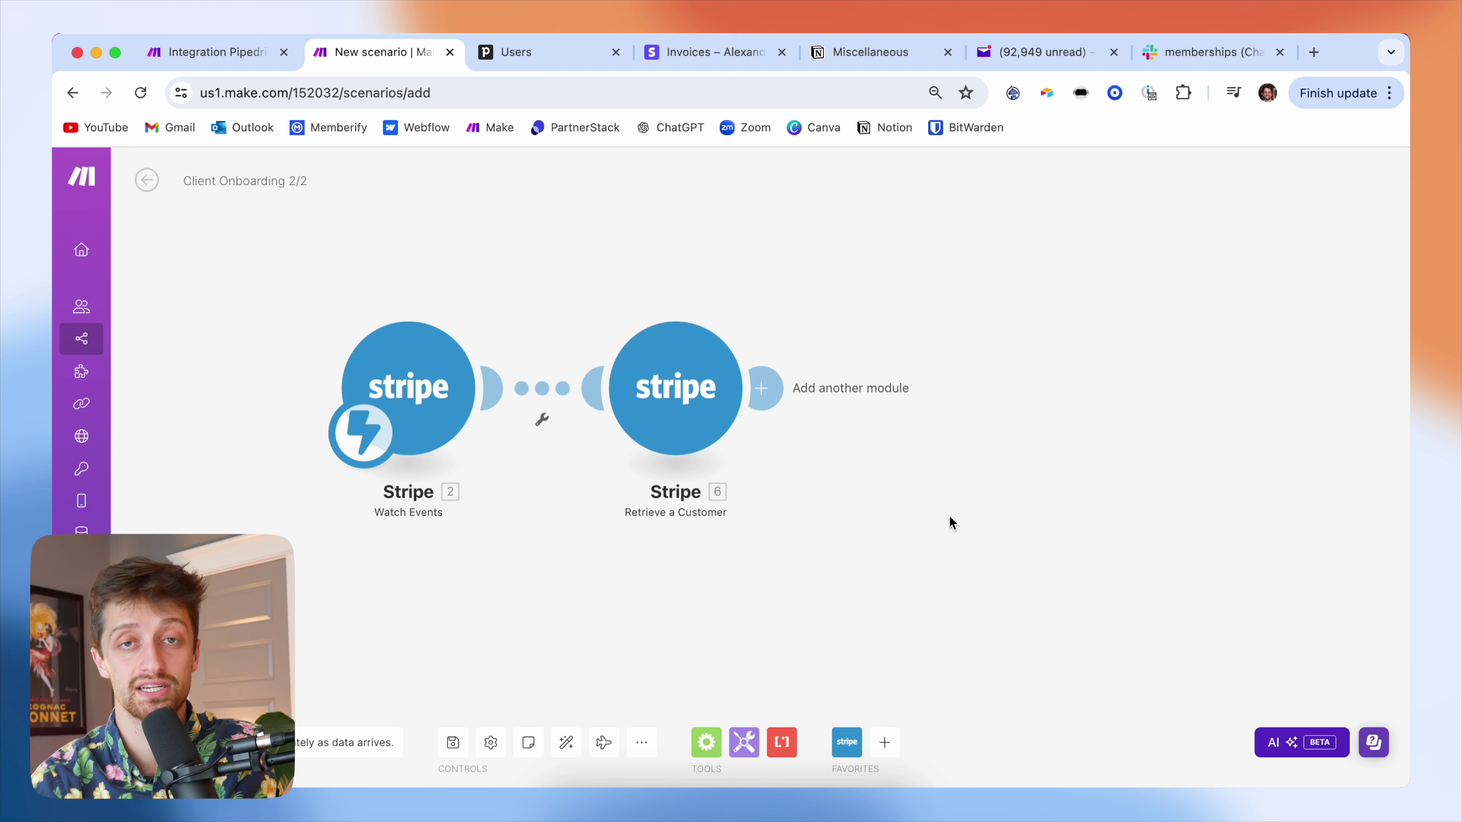
pyautogui.moveTo(942, 512); pyautogui.dragTo(844, 497)
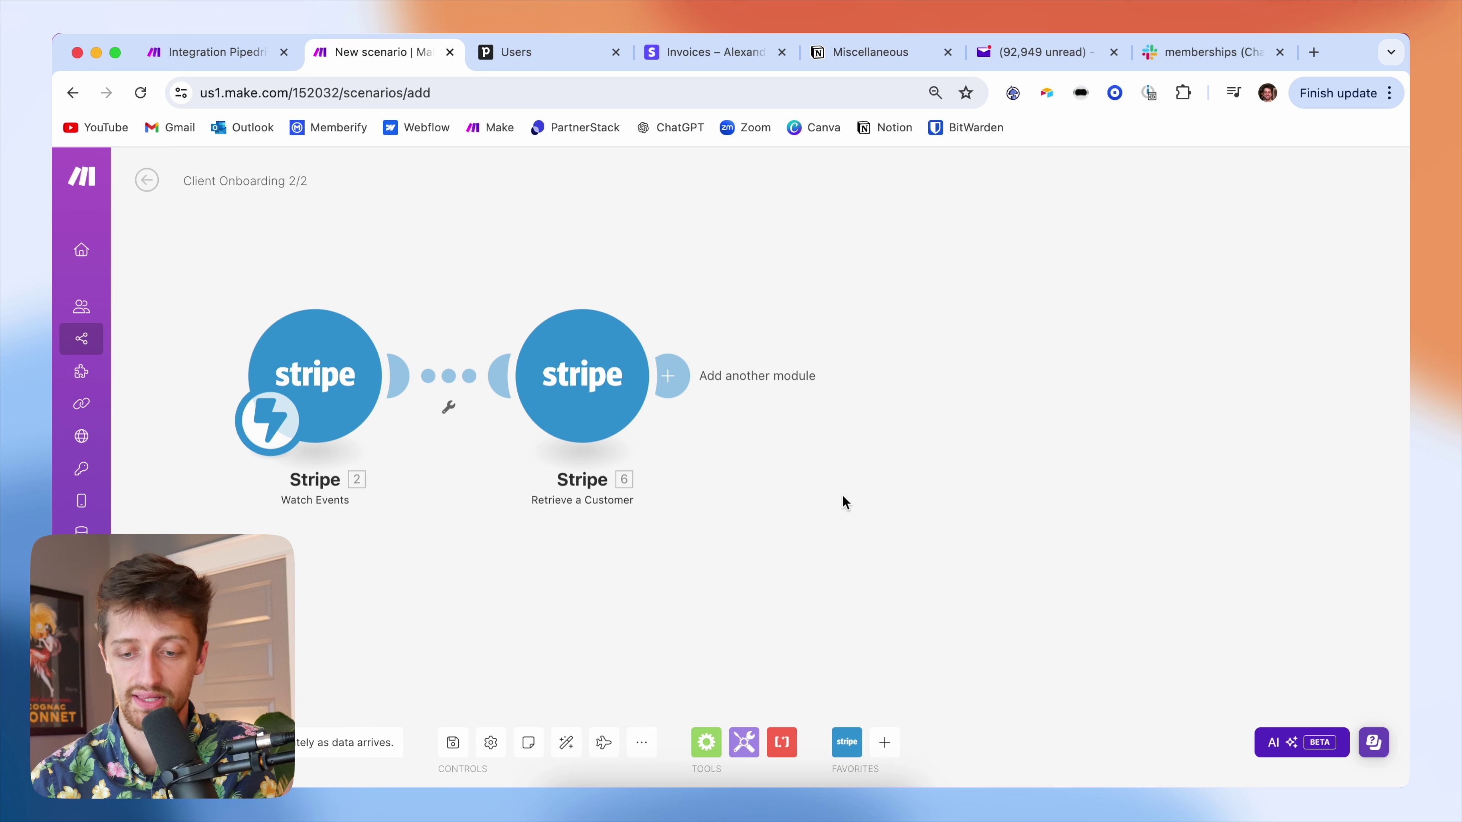
pyautogui.click(665, 374)
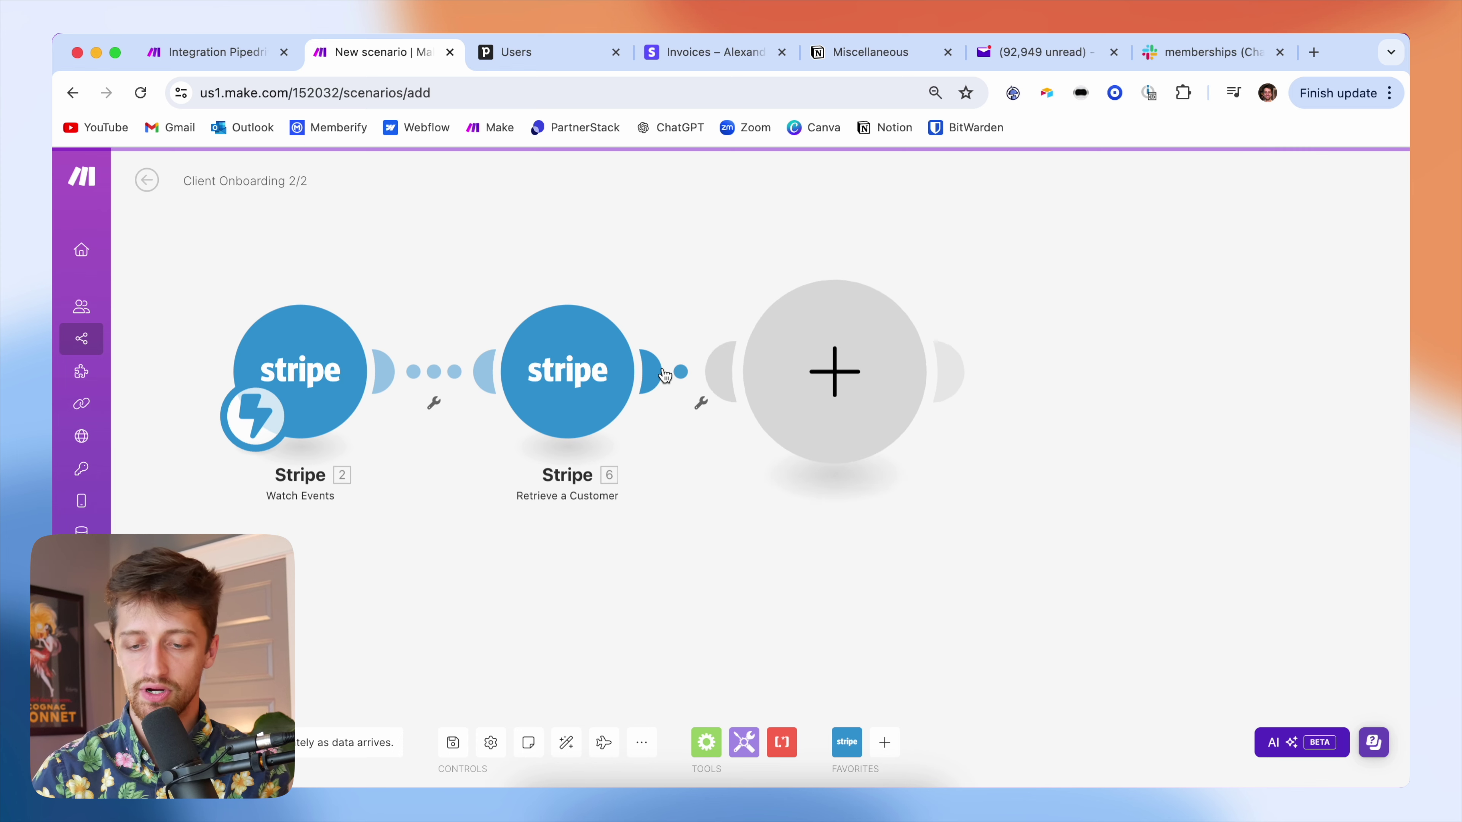
# - Add a Stripe Retrieve an Invoice module as the third step
pyautogui.click(977, 278)
pyautogui.write('re')
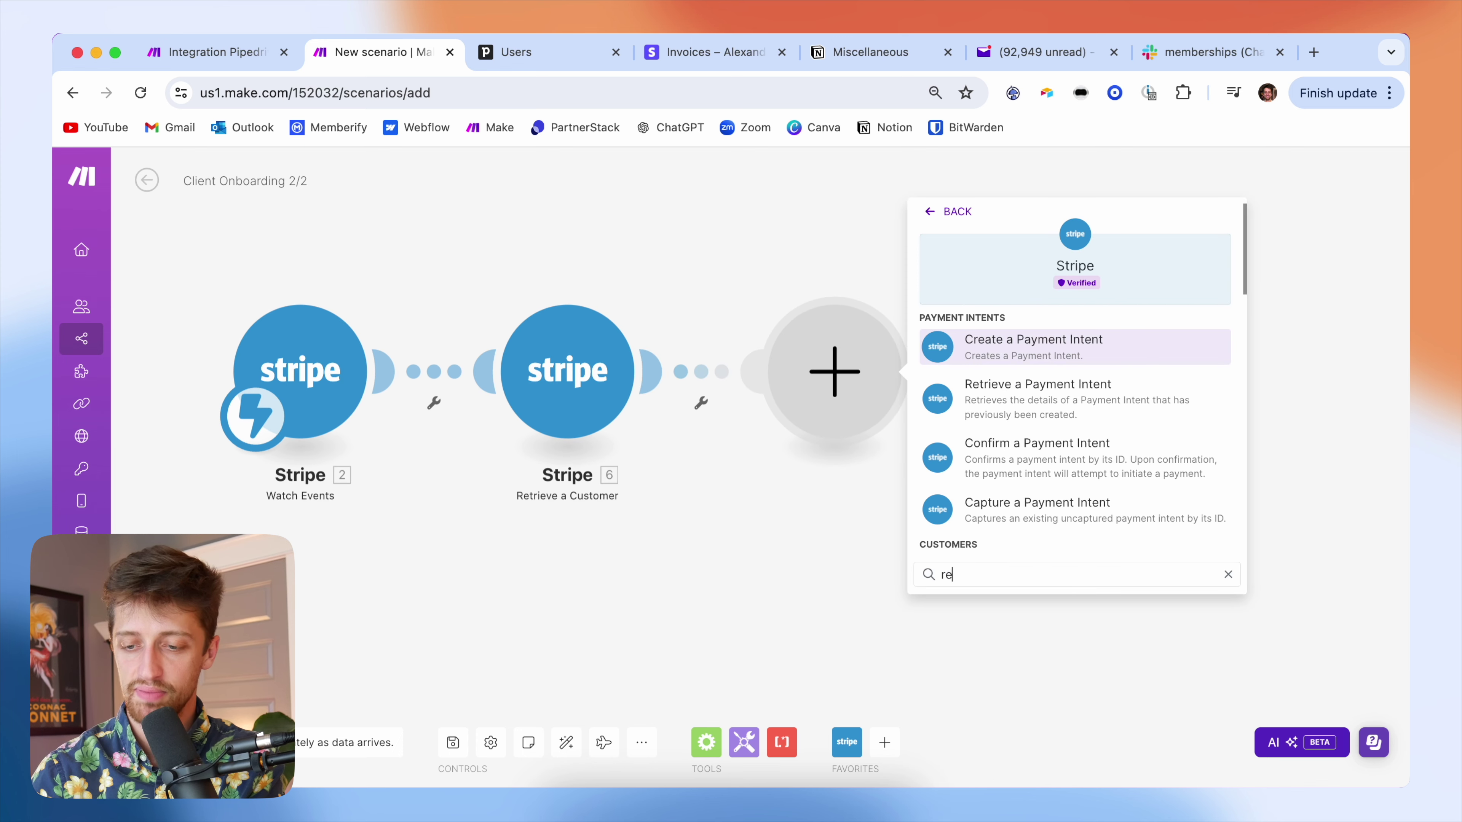
pyautogui.write('trieve')
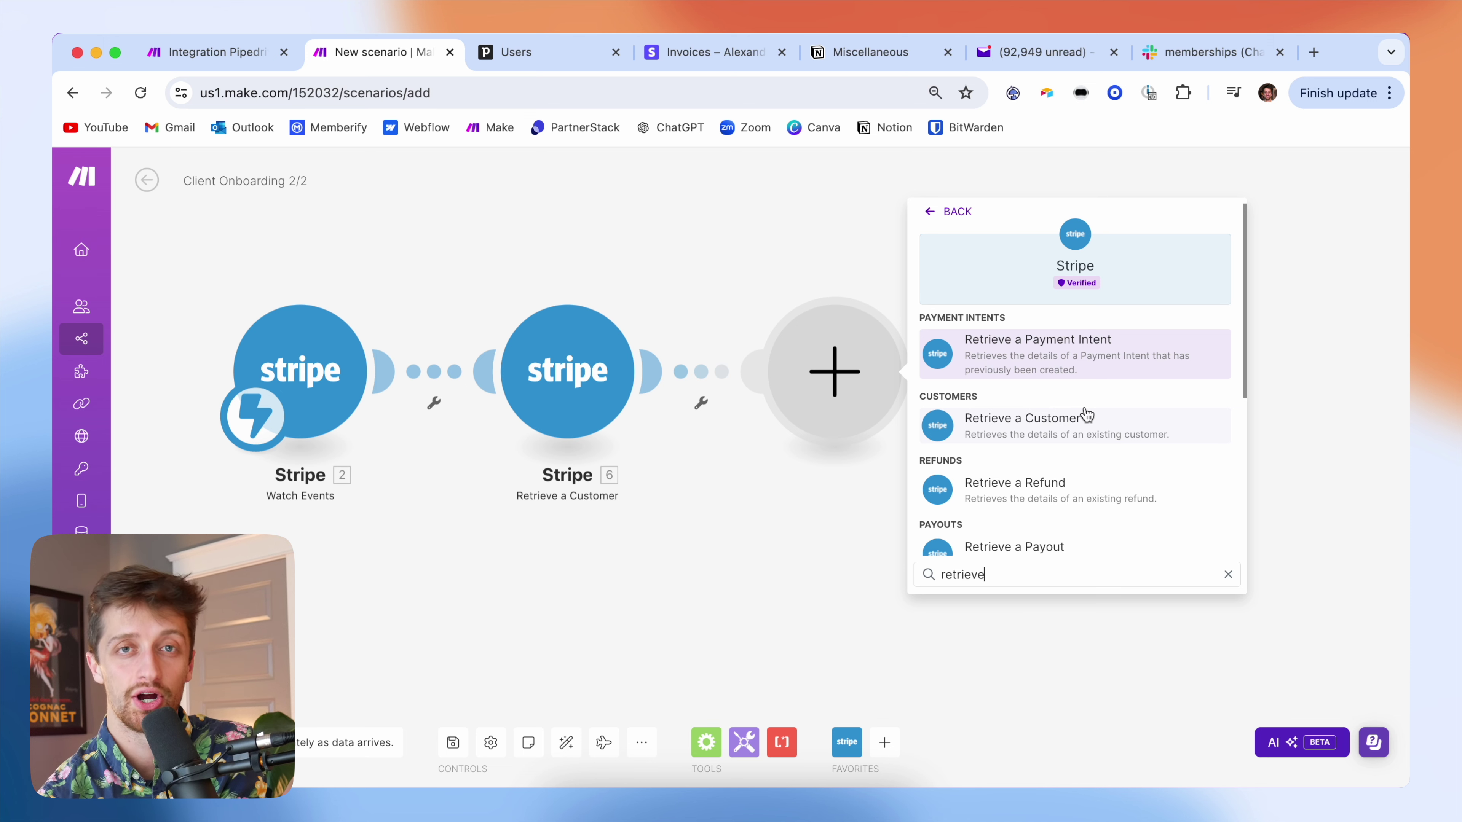
pyautogui.click(231, 58)
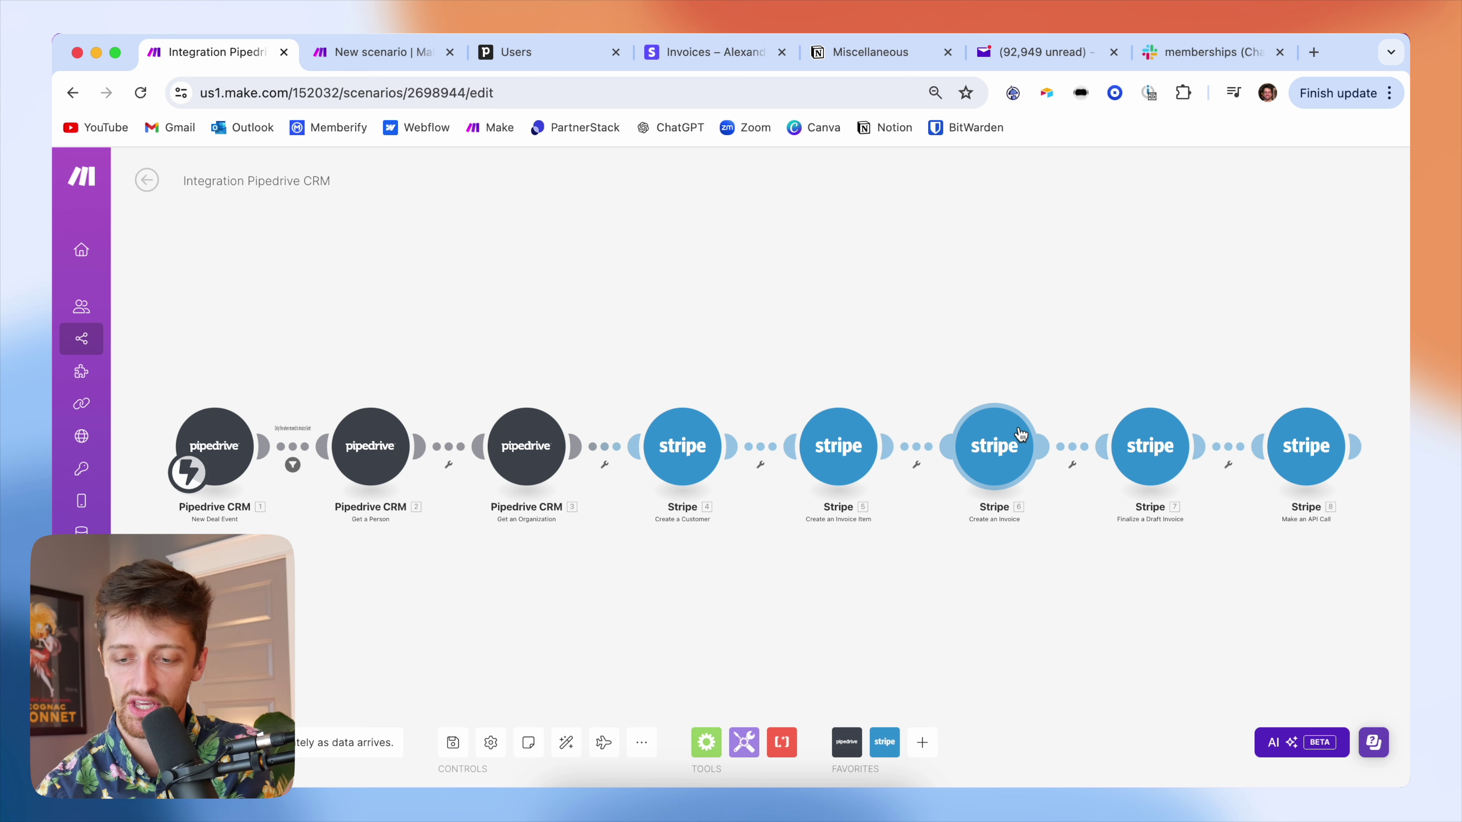
pyautogui.click(408, 58)
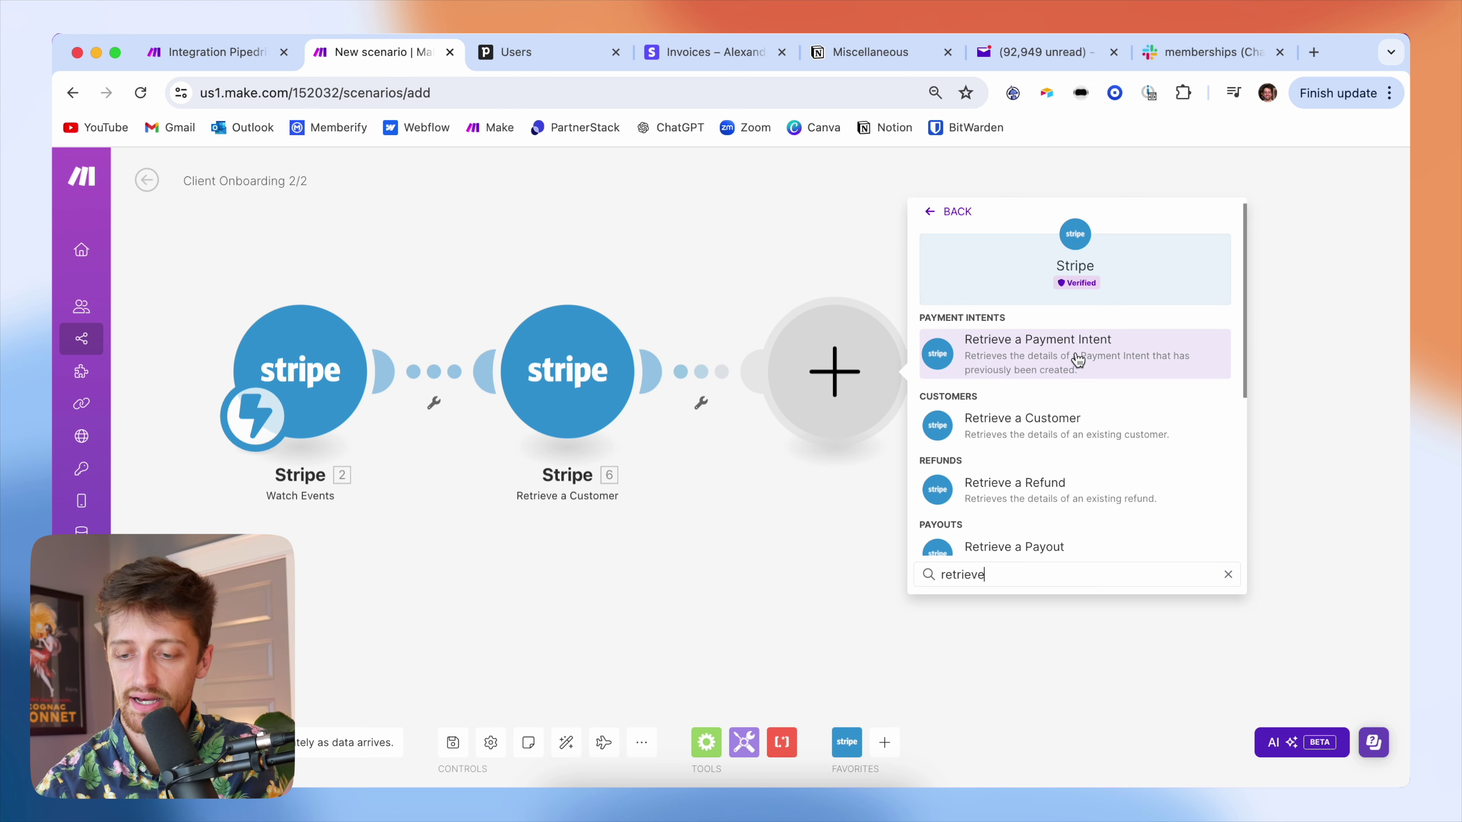
pyautogui.write('etr')
pyautogui.press('BackSpace')
pyautogui.press('BackSpace')
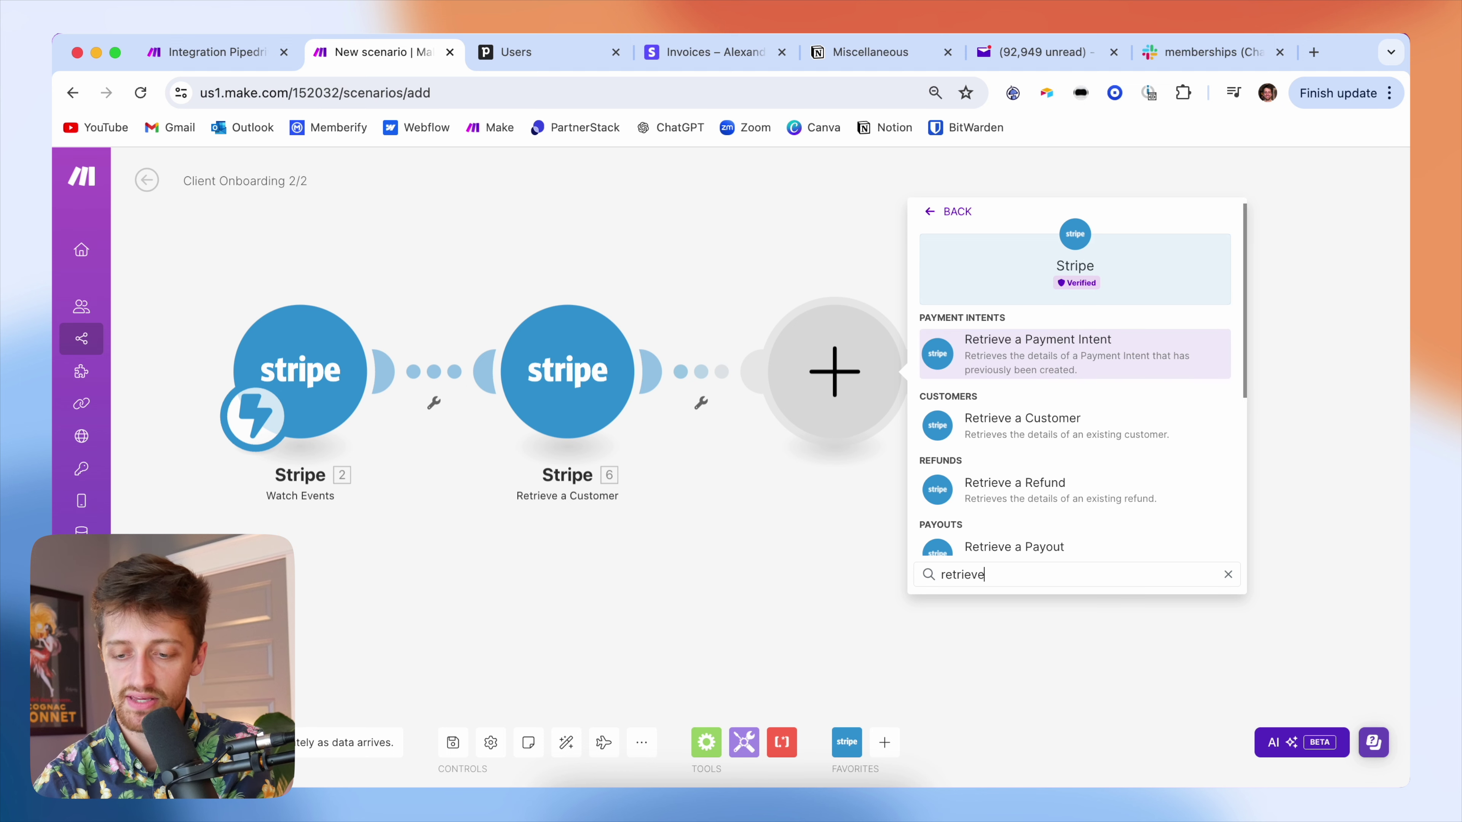
pyautogui.write('invoi')
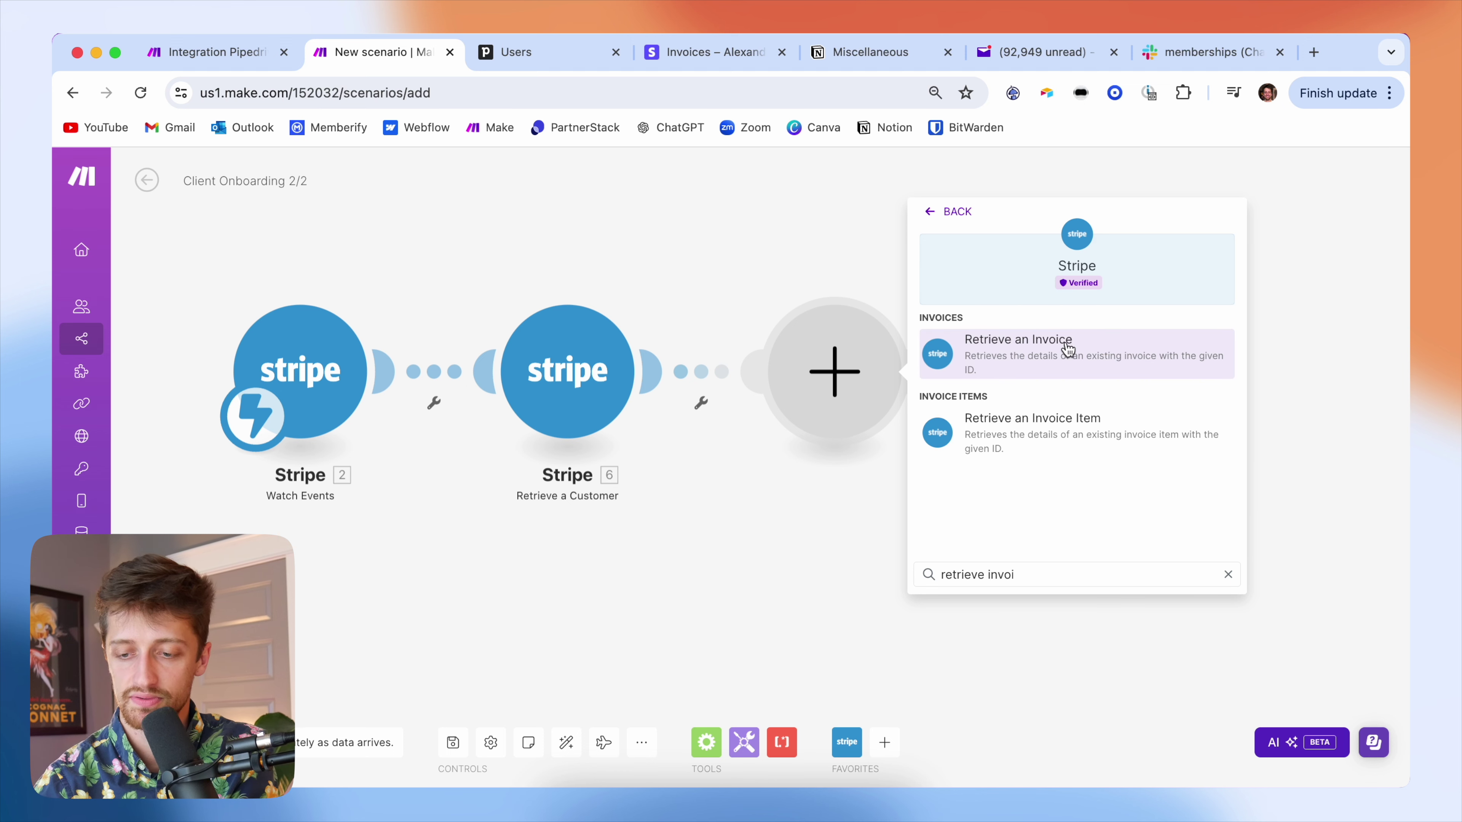
pyautogui.click(1078, 348)
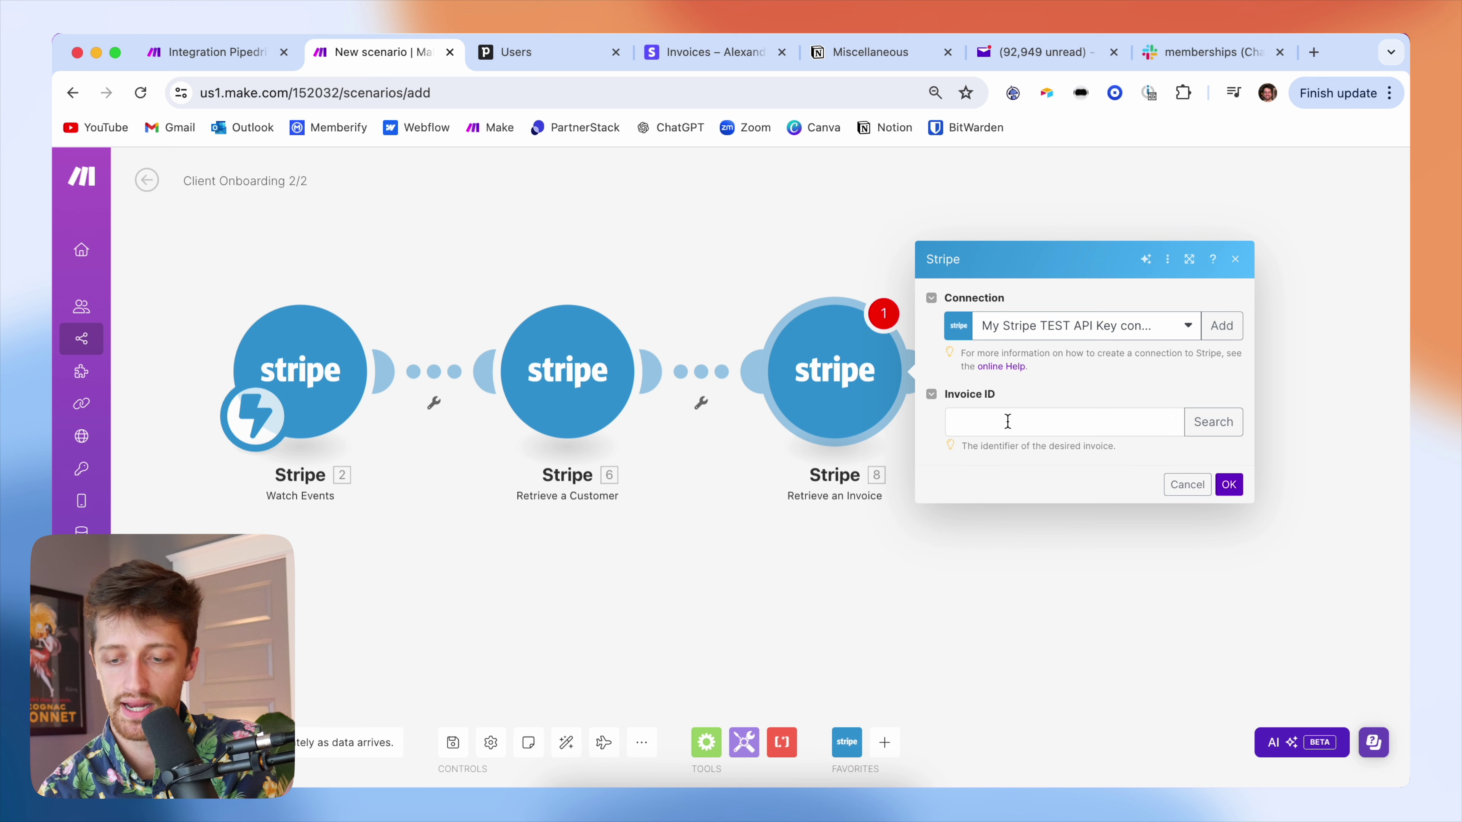
# - Map the event's Invoice into Invoice ID, then run the scenario once
pyautogui.click(1008, 423)
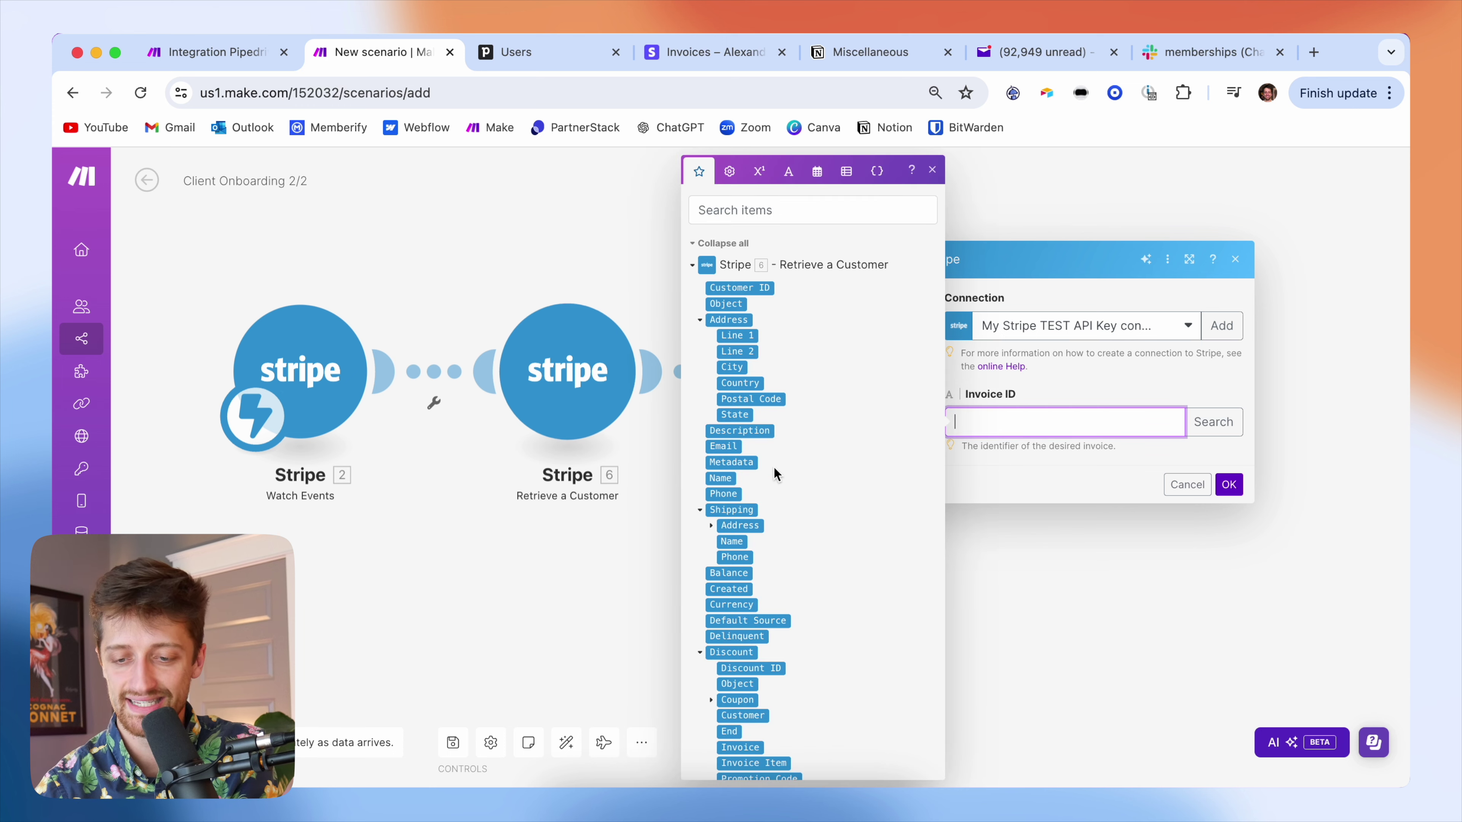
pyautogui.scroll(-5, 770, 496)
pyautogui.scroll(-2, 770, 501)
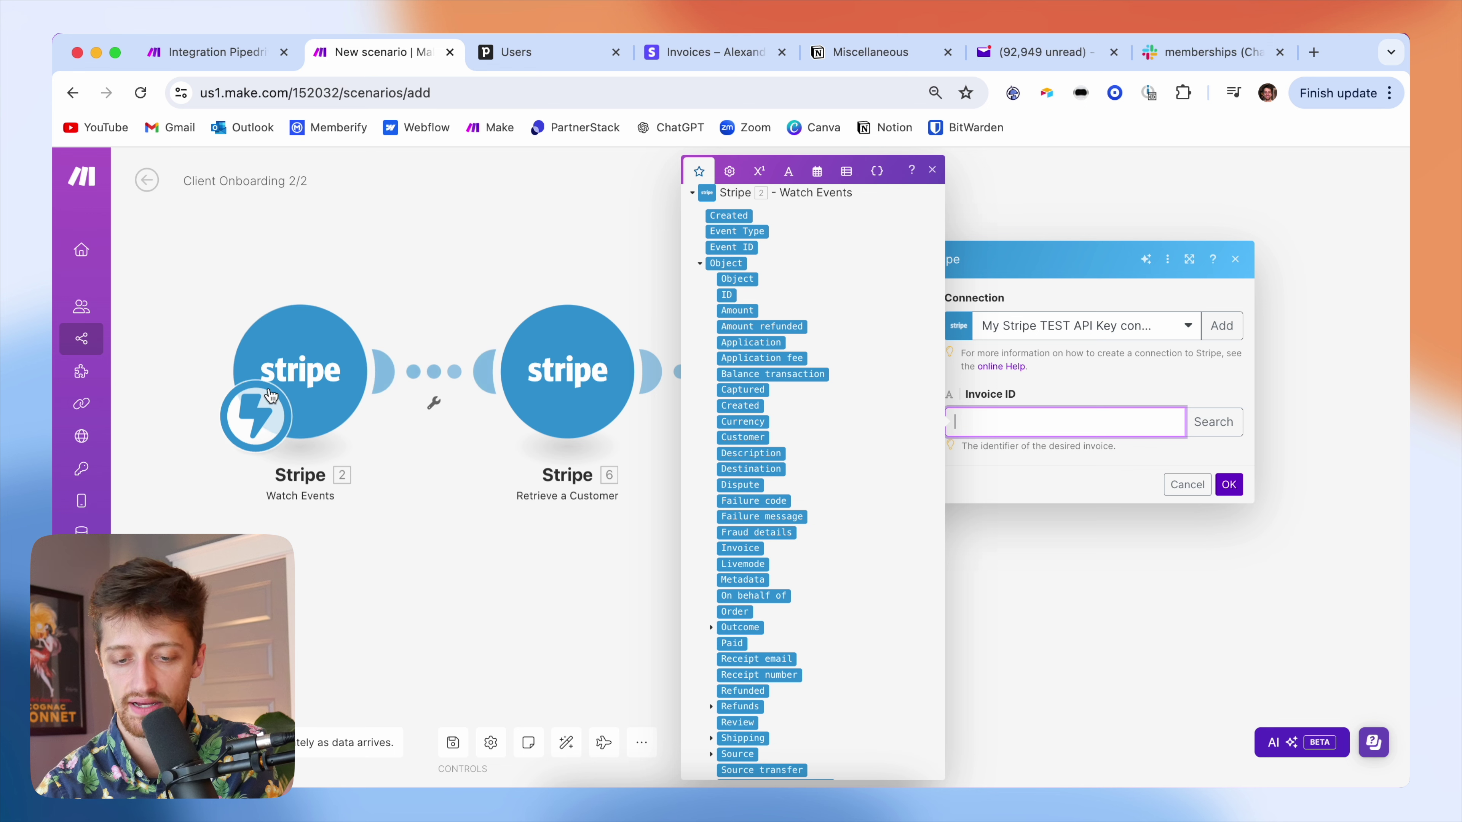
pyautogui.scroll(-2, 769, 579)
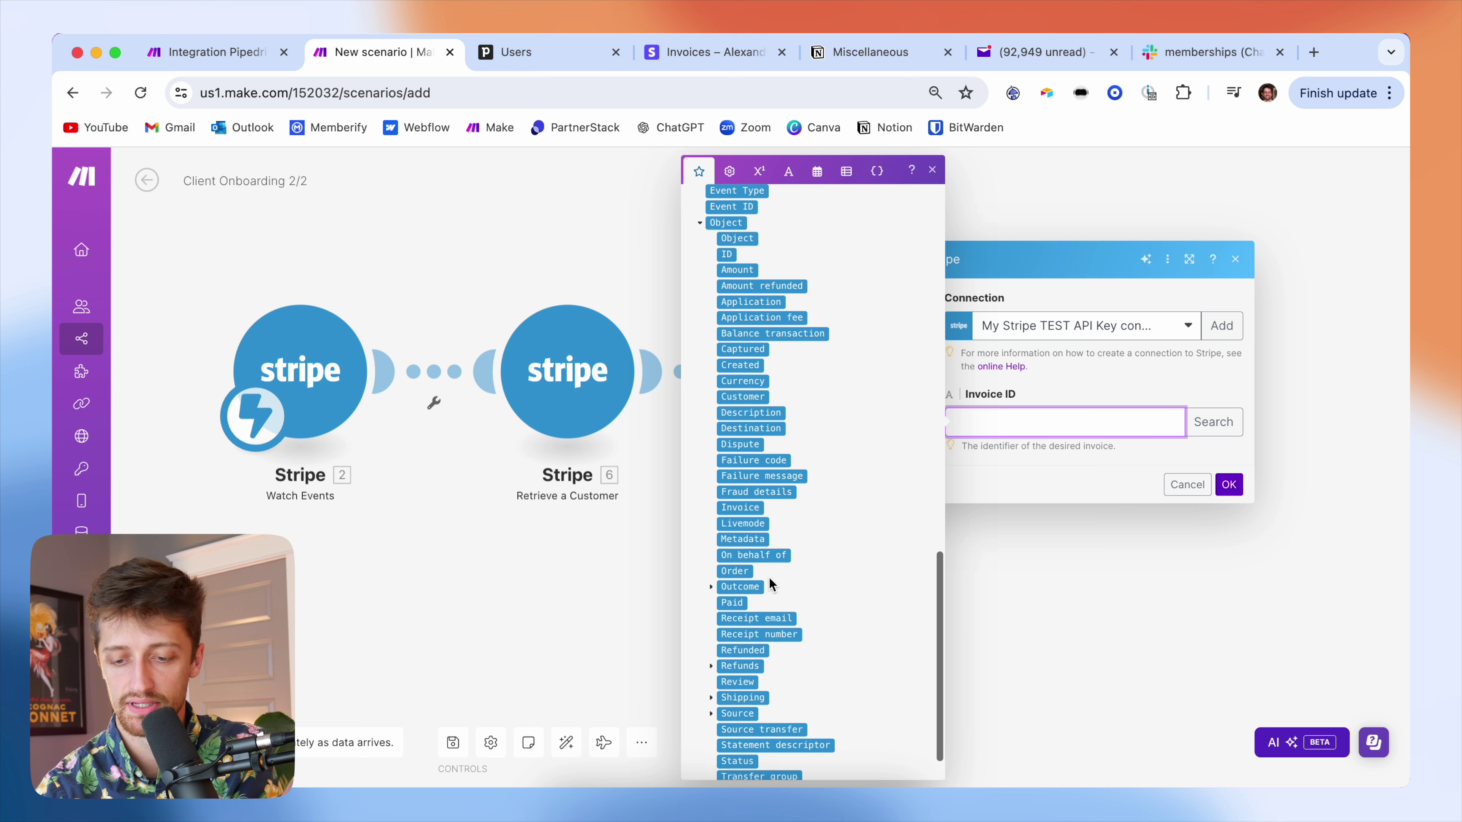
pyautogui.click(754, 504)
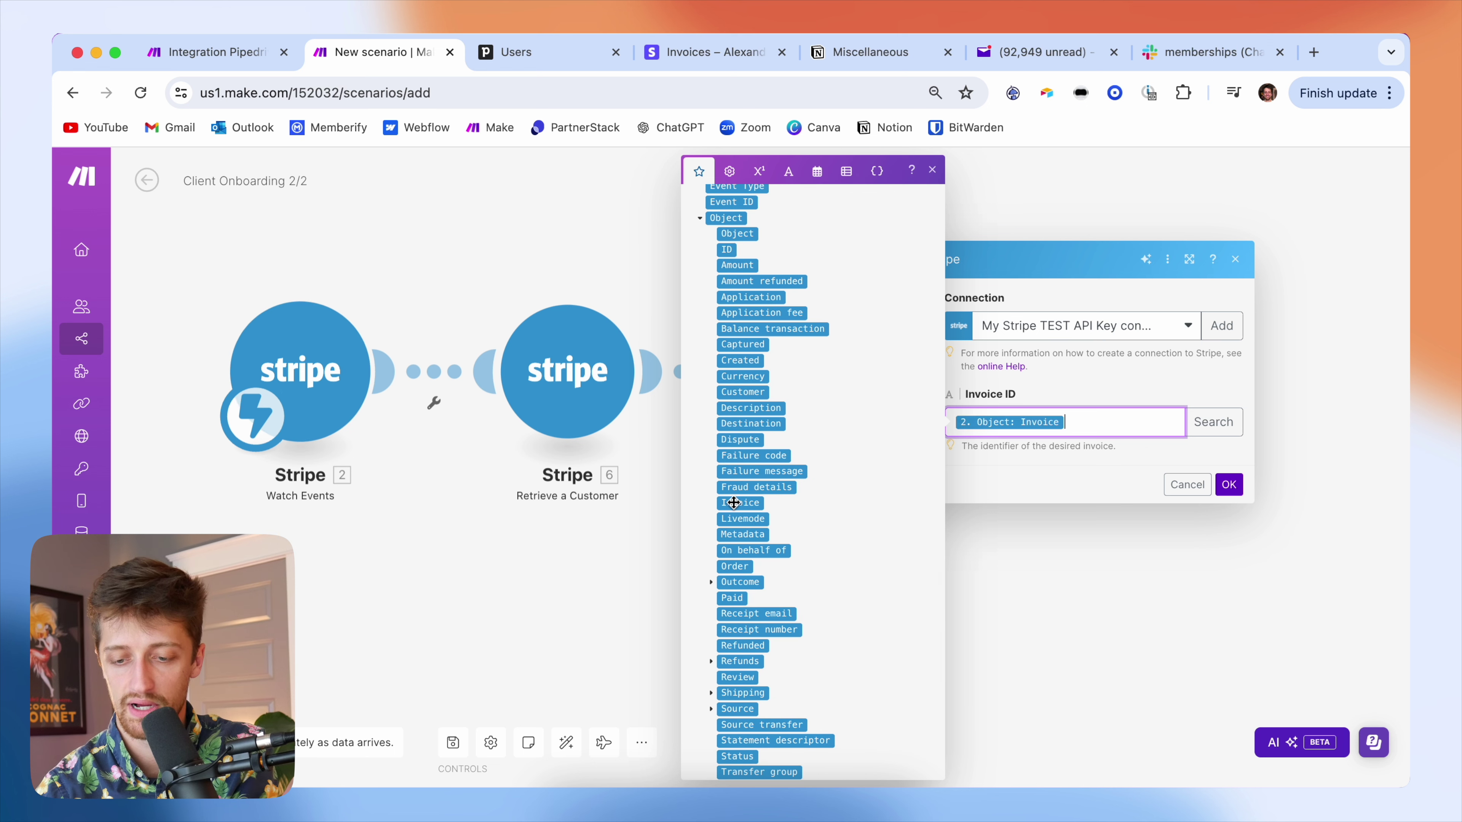
pyautogui.click(1229, 485)
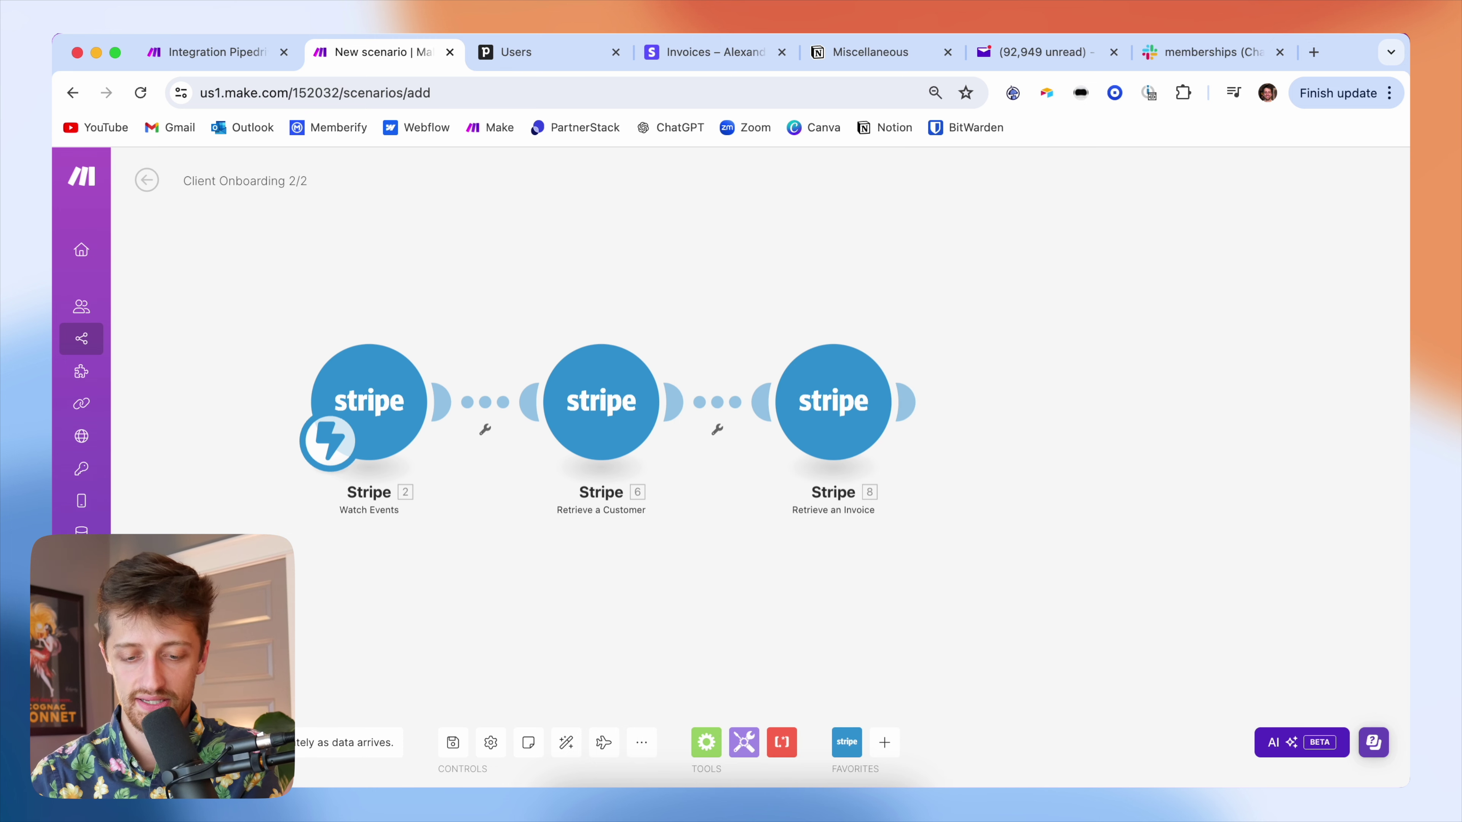
pyautogui.click(173, 743)
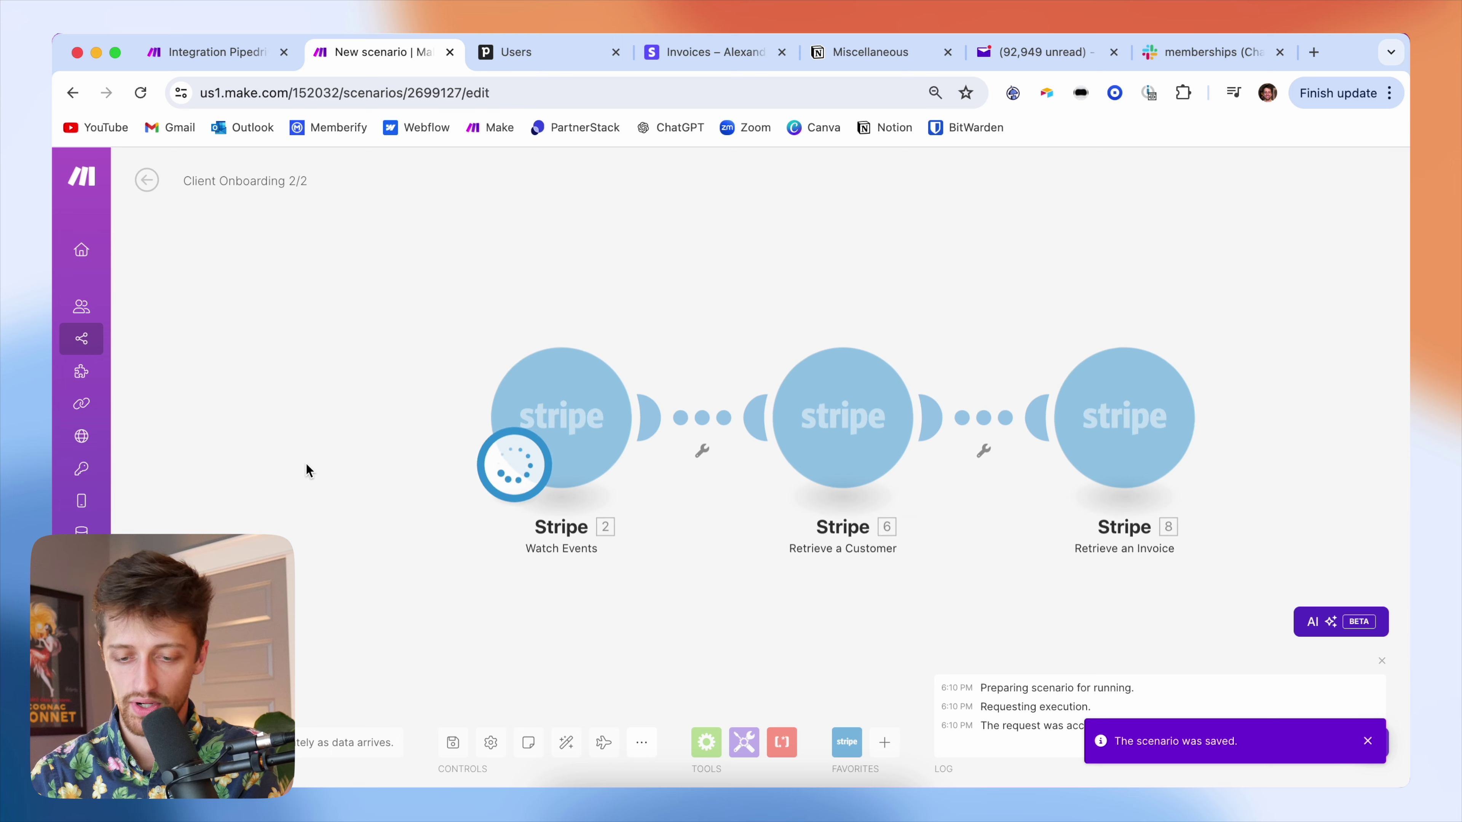
# - Send a test email for the $2,495.00 invoice and open the reminder in Yahoo Mail
pyautogui.click(695, 52)
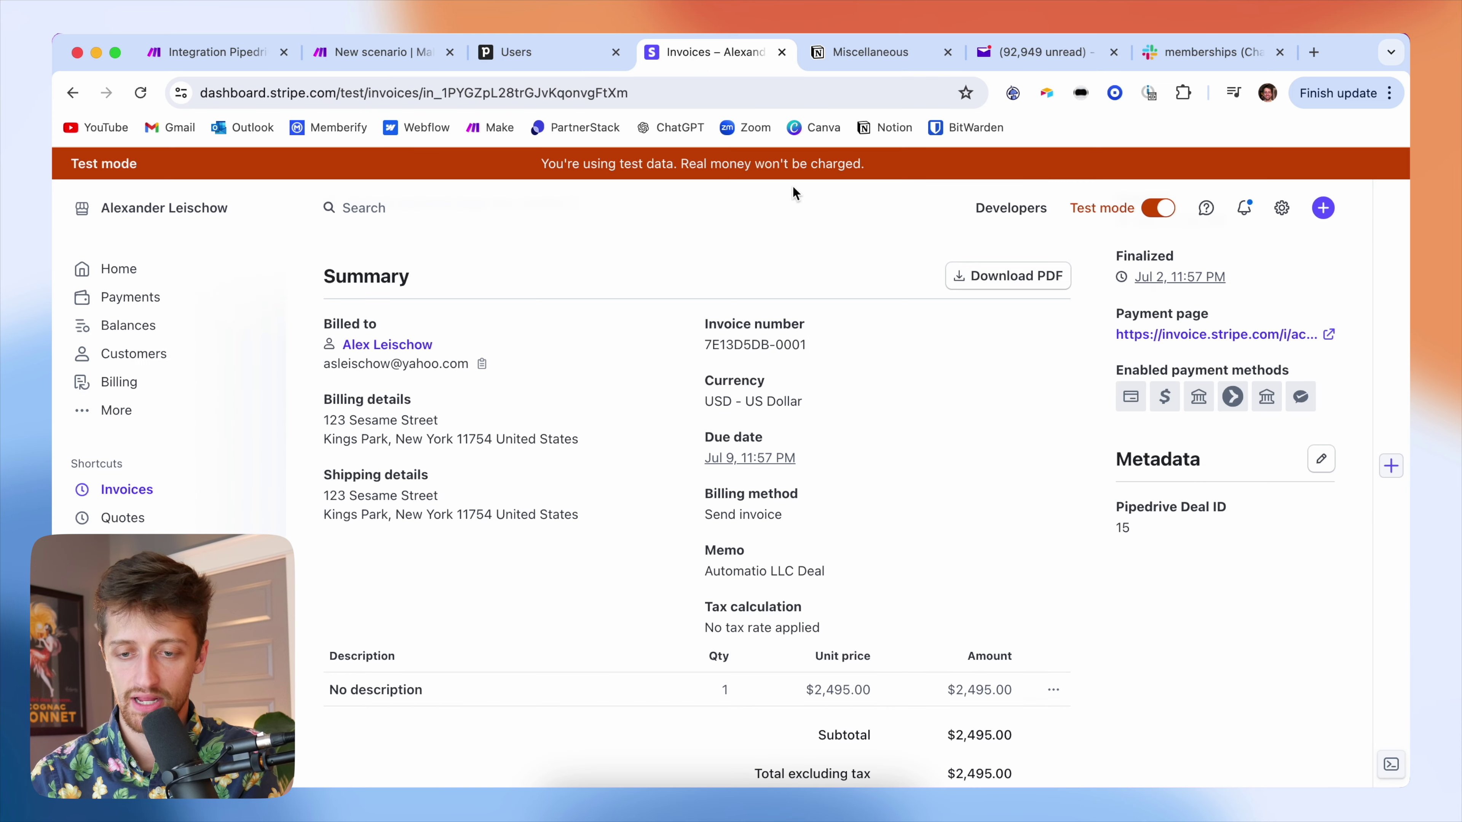
pyautogui.scroll(5, 899, 274)
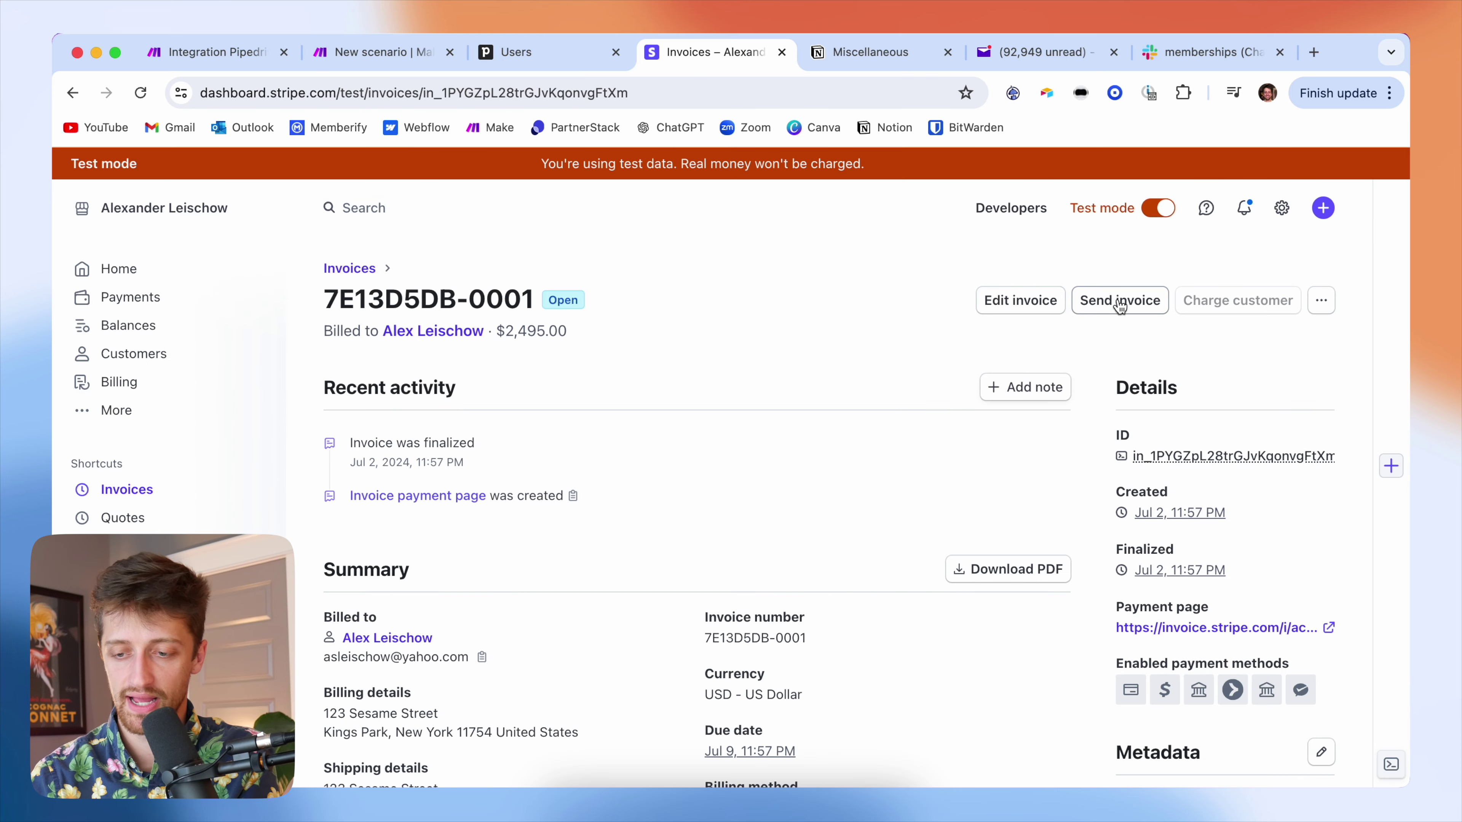
pyautogui.click(1105, 300)
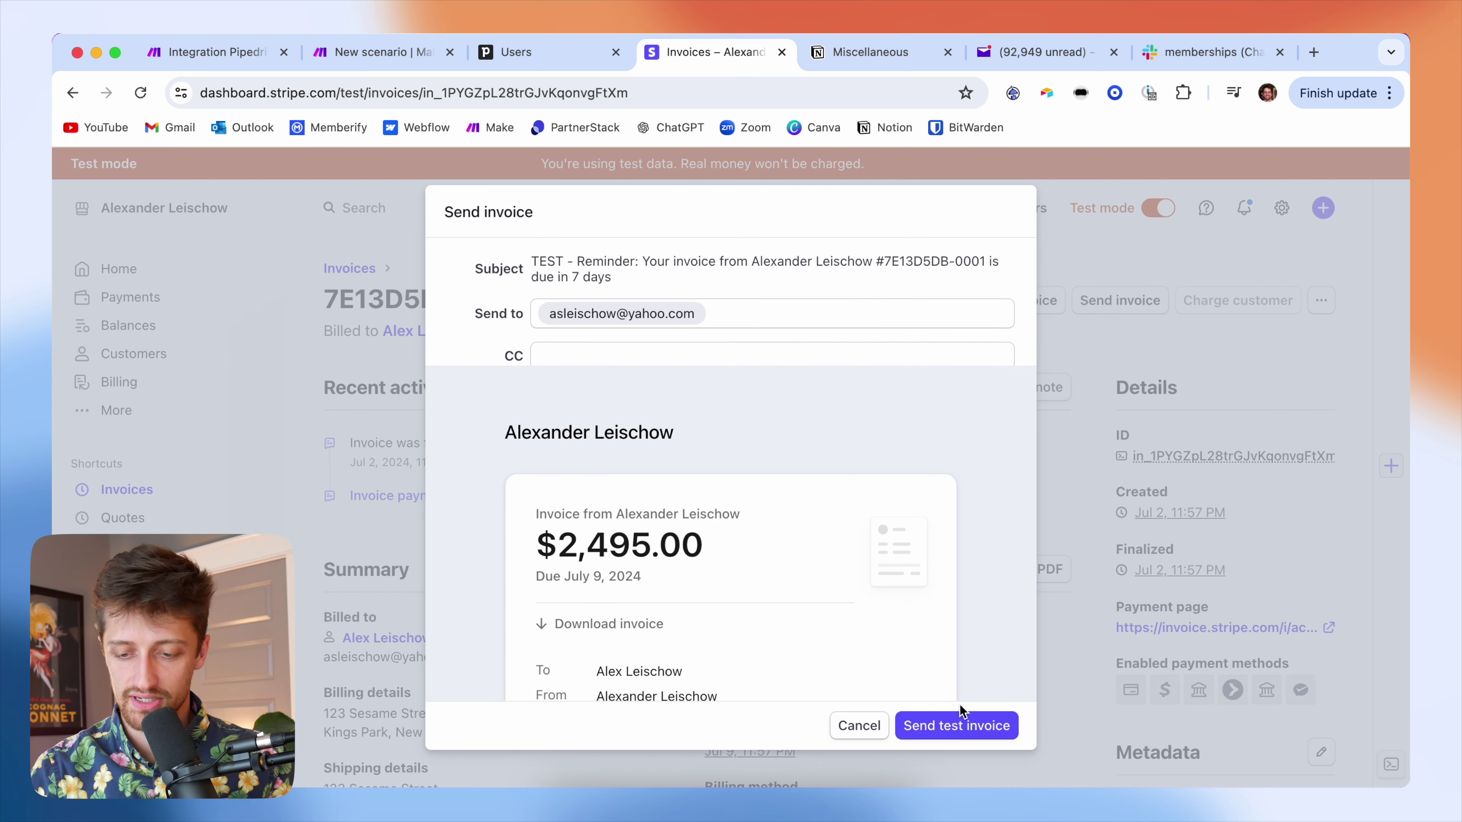
pyautogui.click(963, 727)
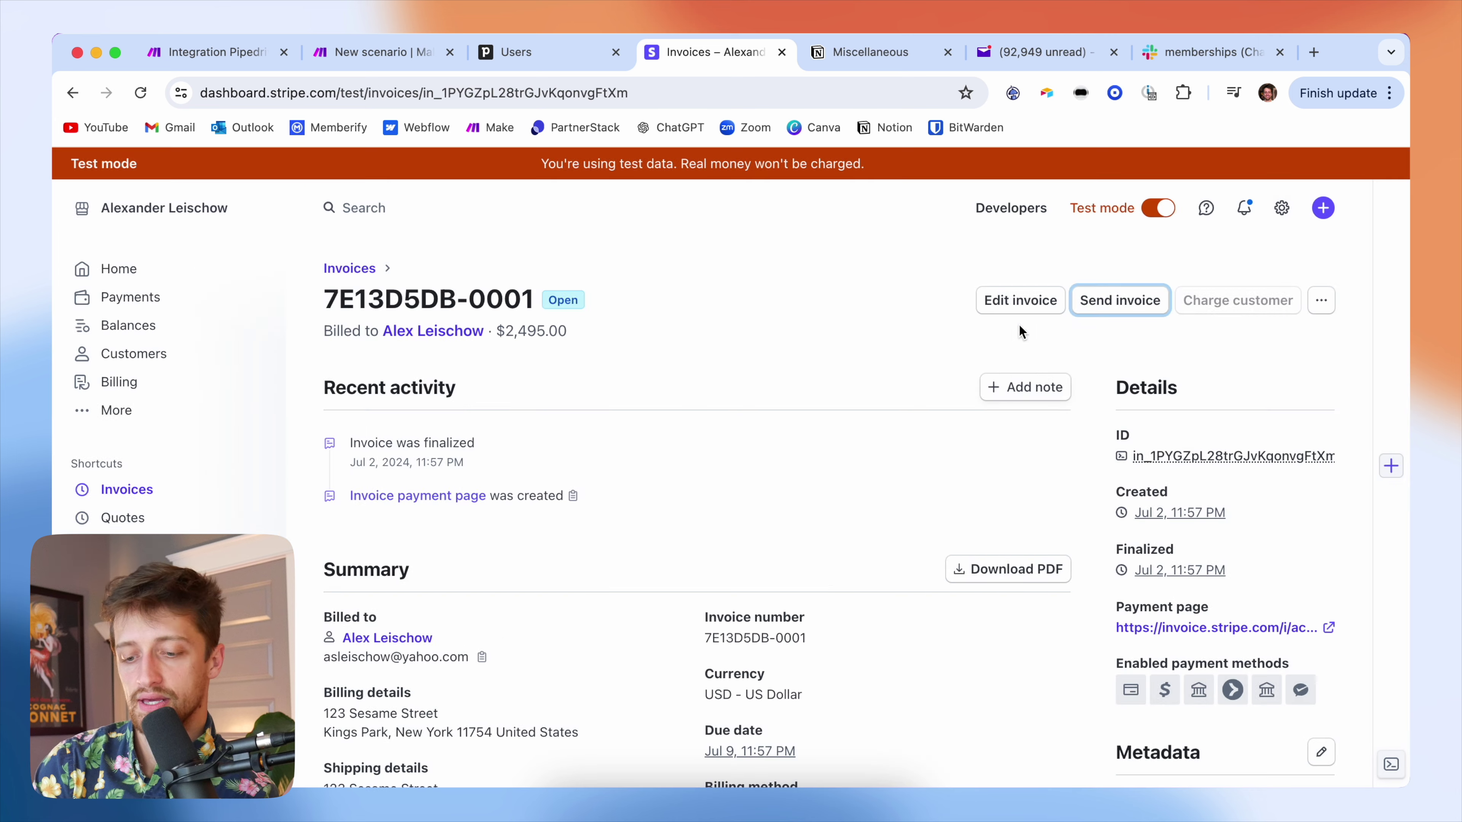
pyautogui.click(1024, 54)
pyautogui.click(418, 381)
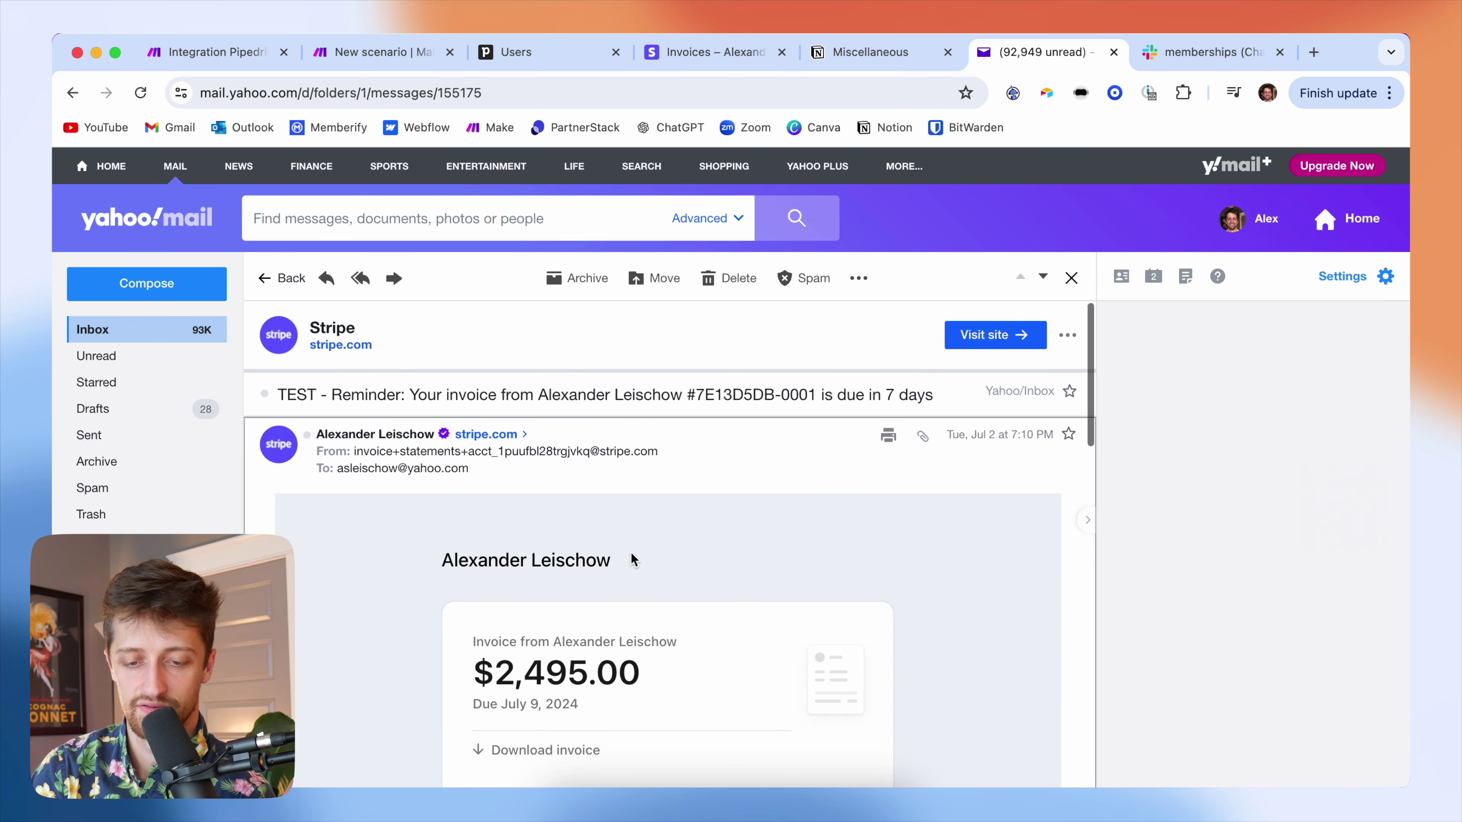
# - Open the invoice's hosted payment page from the reminder email
pyautogui.scroll(-3, 630, 633)
pyautogui.click(631, 704)
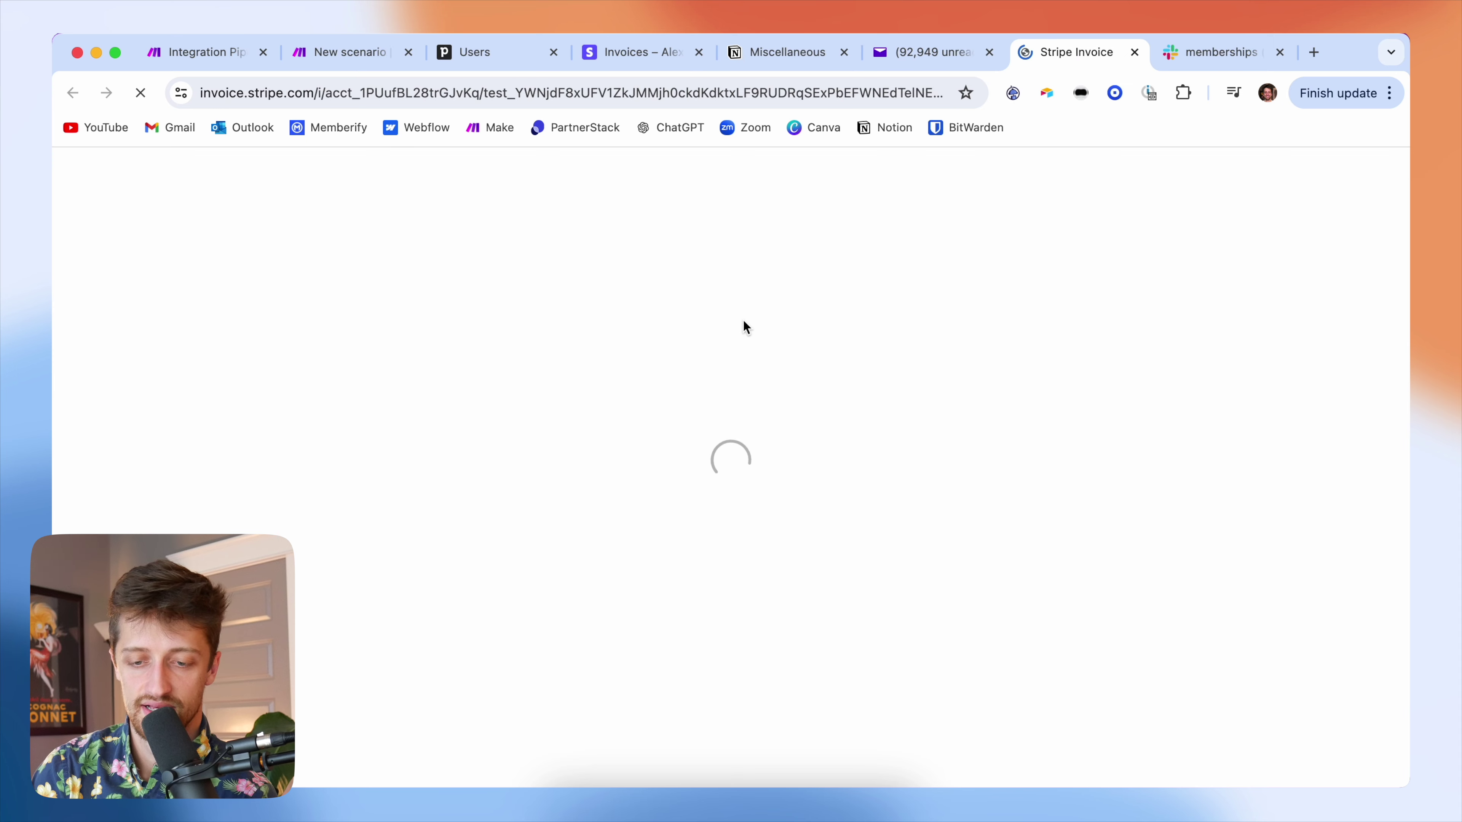
pyautogui.click(349, 52)
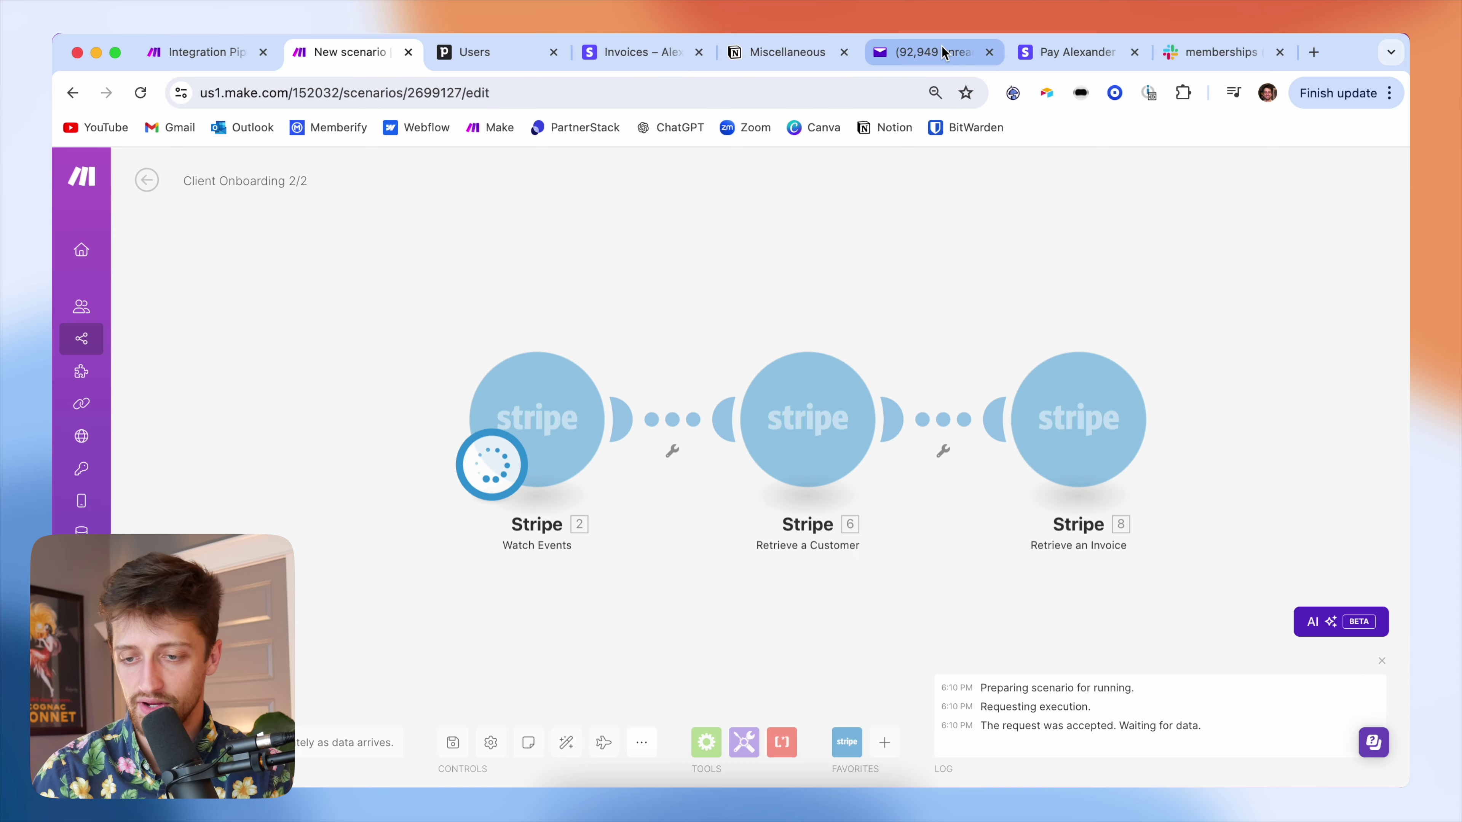
pyautogui.click(1053, 52)
pyautogui.scroll(-3, 633, 552)
# - Pay the $2,495.00 invoice by test card 4242…4242, expiry 12/24, ZIP 12345, without Link
pyautogui.click(651, 612)
pyautogui.scroll(-5, 691, 593)
pyautogui.click(671, 491)
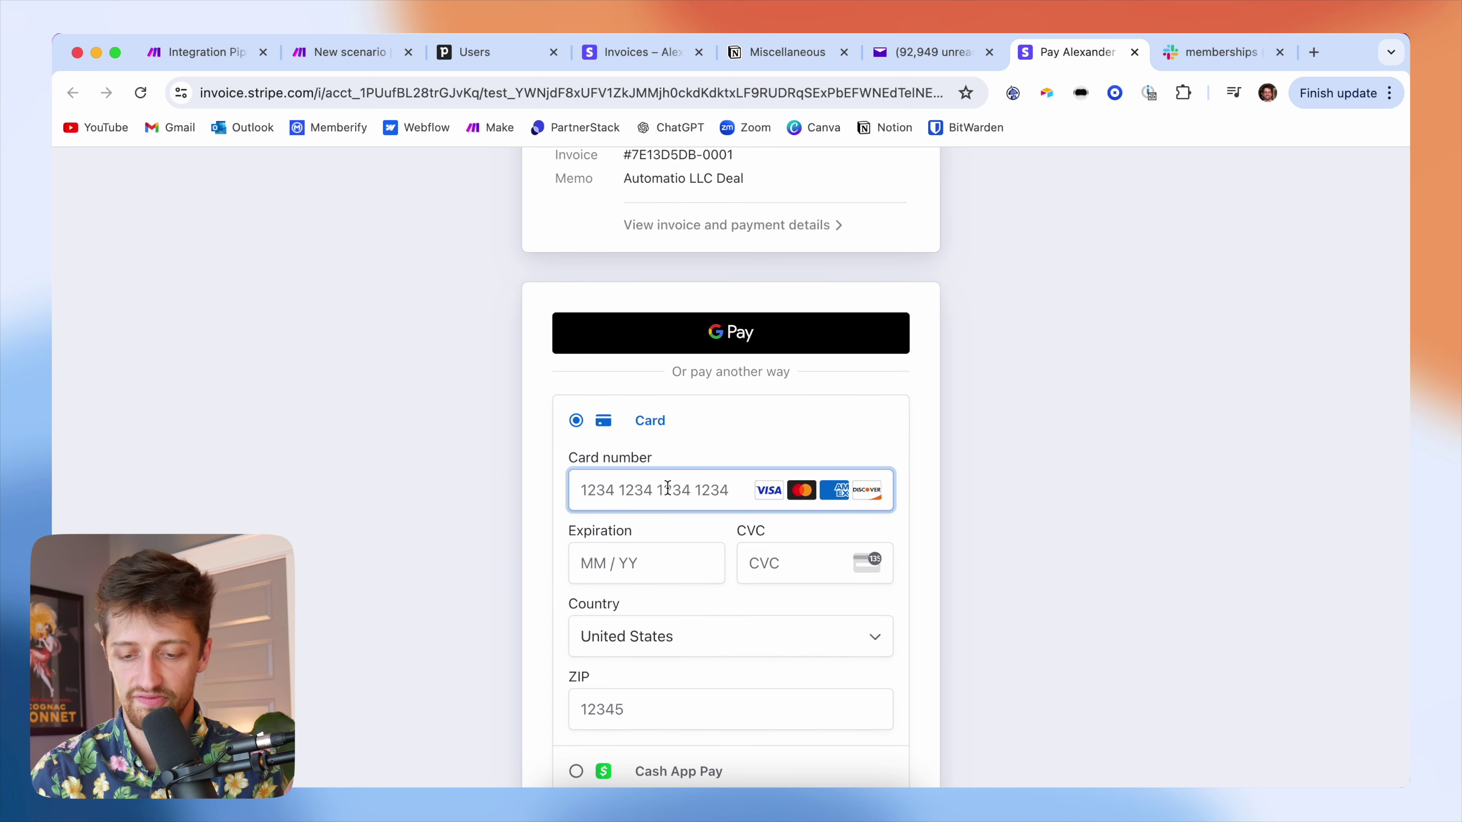
pyautogui.write('4242')
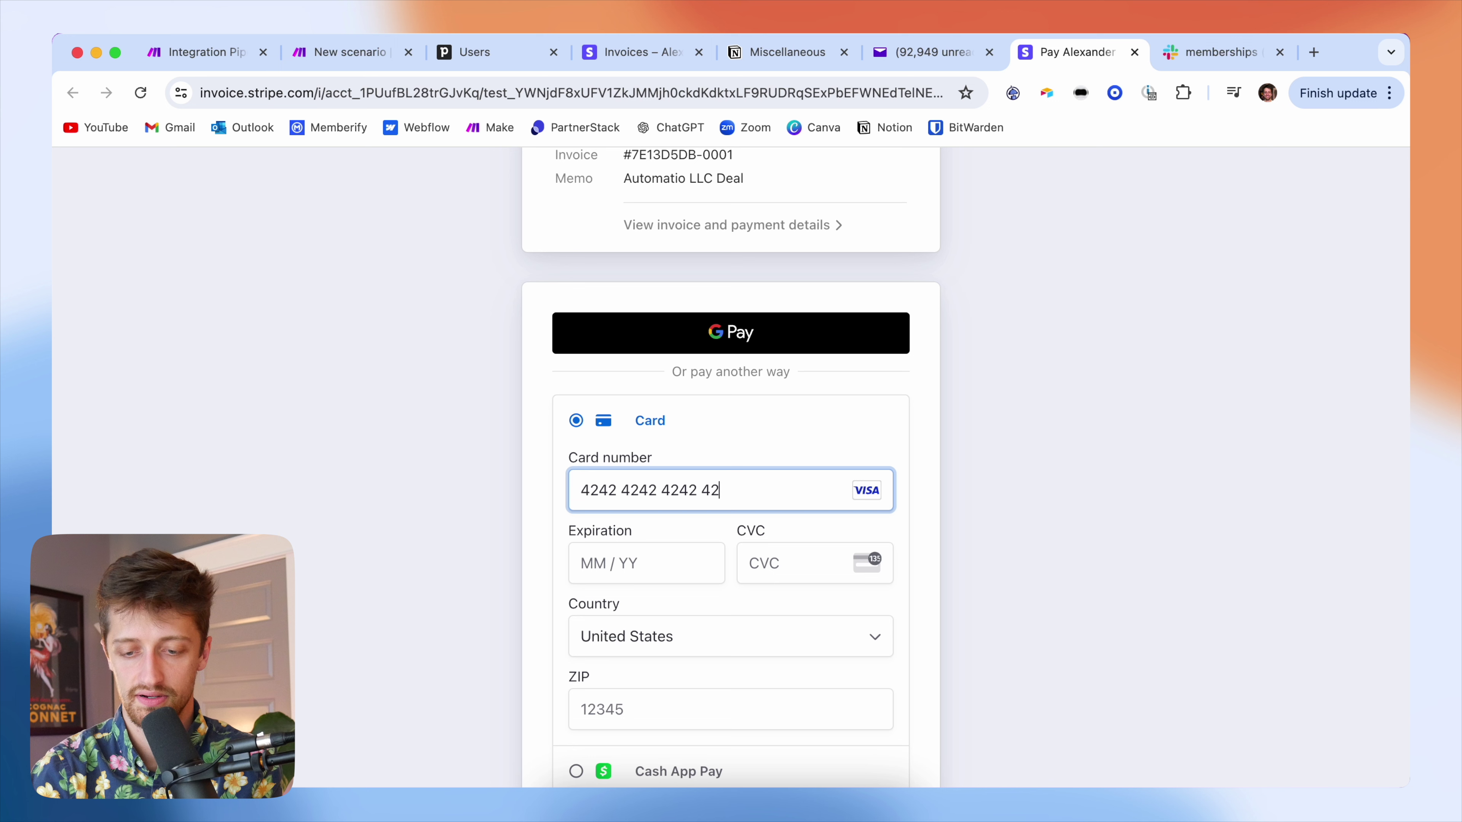
pyautogui.write('4242424242421224')
pyautogui.press('Tab')
pyautogui.write('12345')
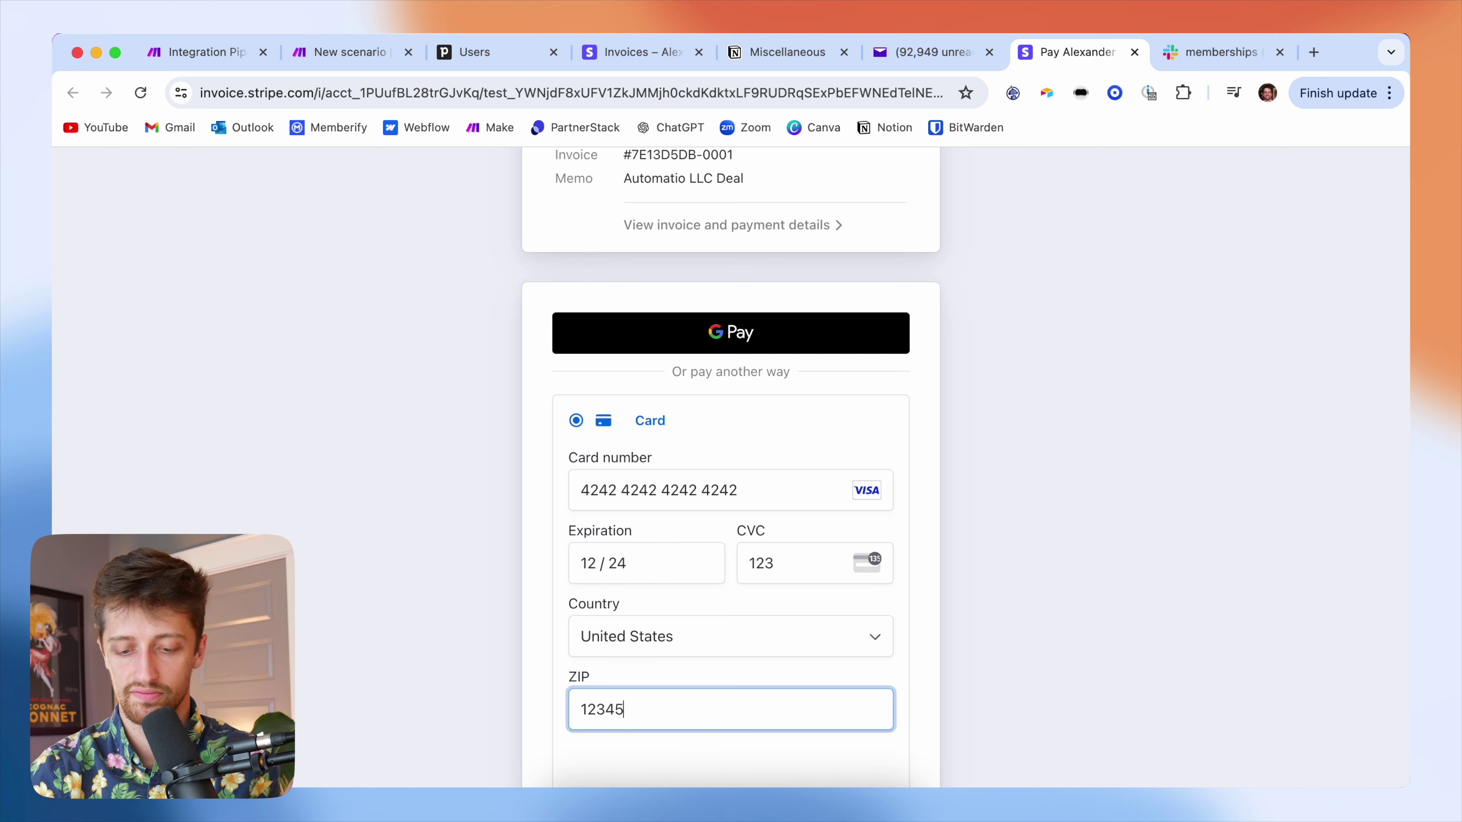
pyautogui.click(578, 570)
pyautogui.scroll(-5, 575, 576)
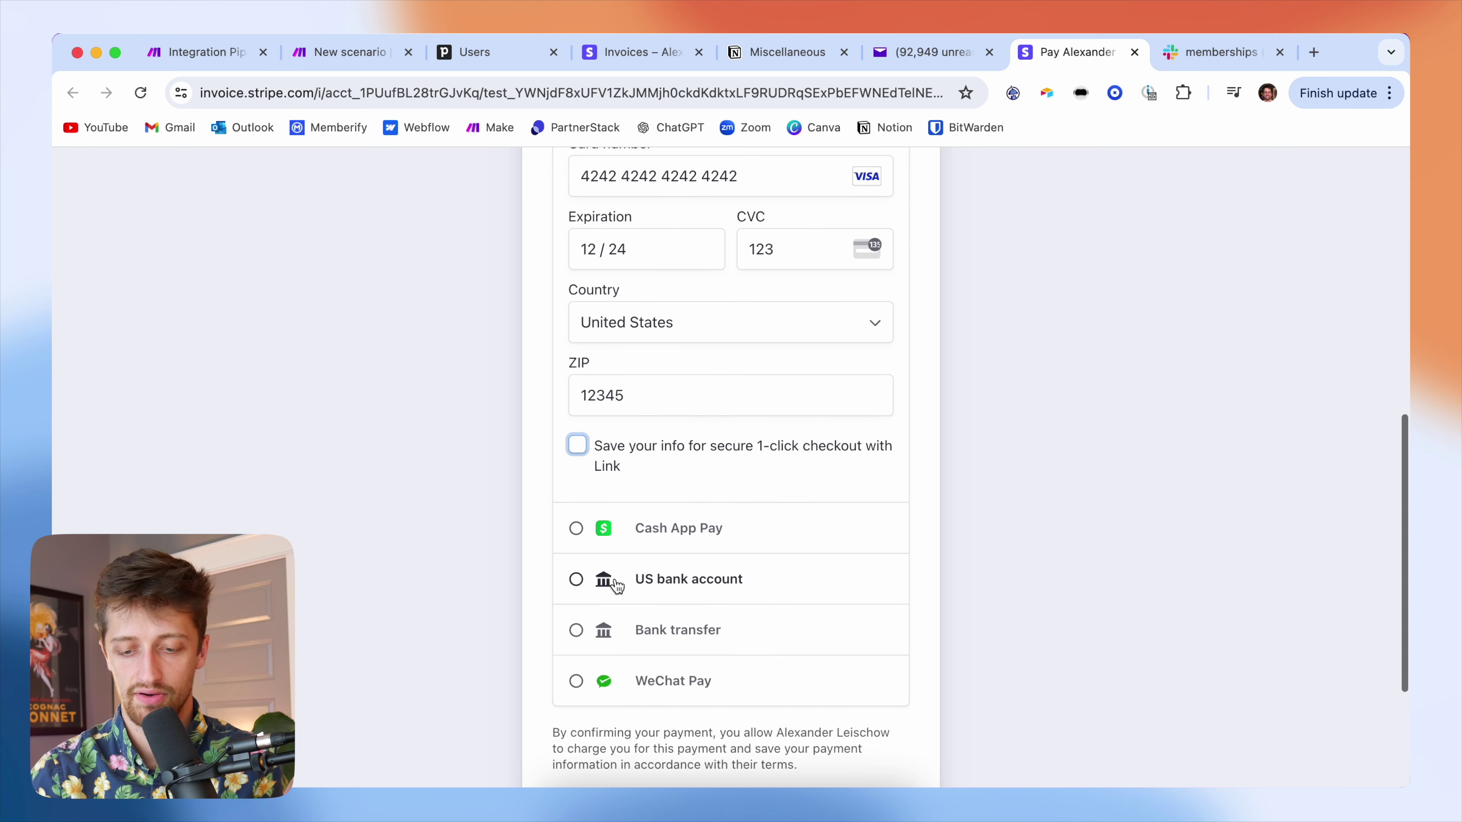
pyautogui.click(683, 642)
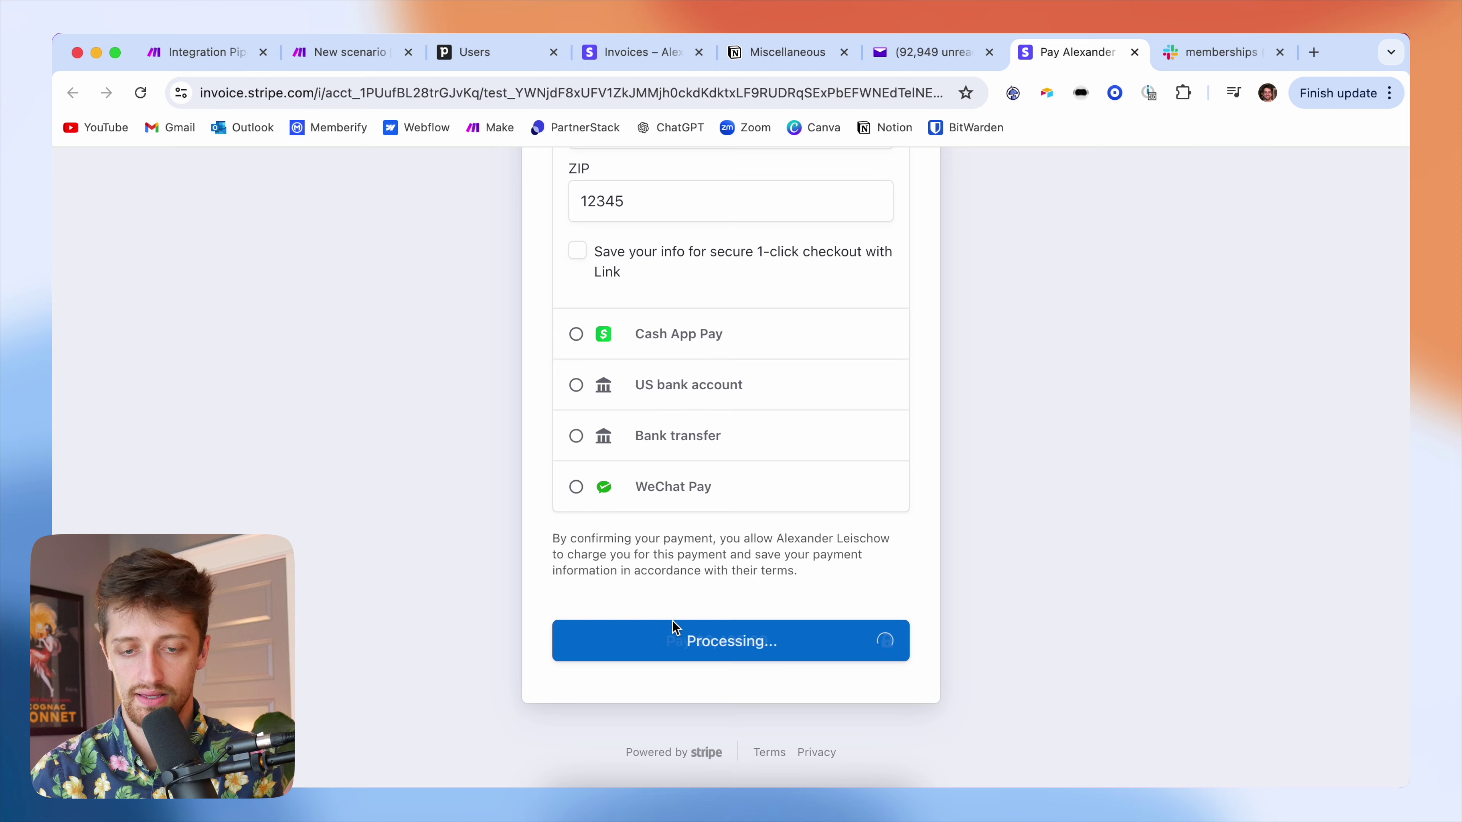
# - Return to the Make scenario to watch the run
pyautogui.click(350, 55)
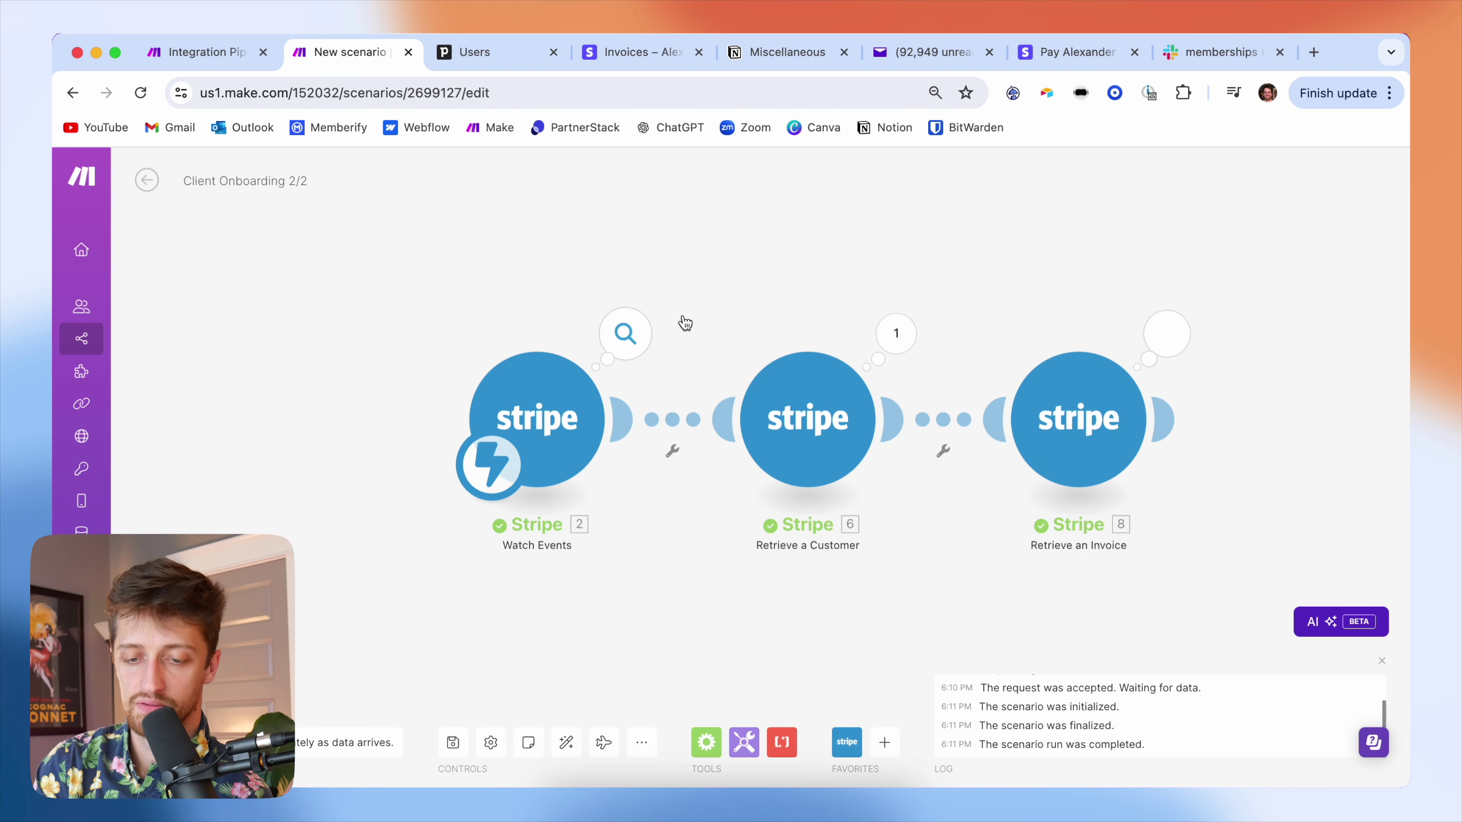
# - Check the output bundles of the Watch Events and Retrieve a Customer modules
pyautogui.click(626, 333)
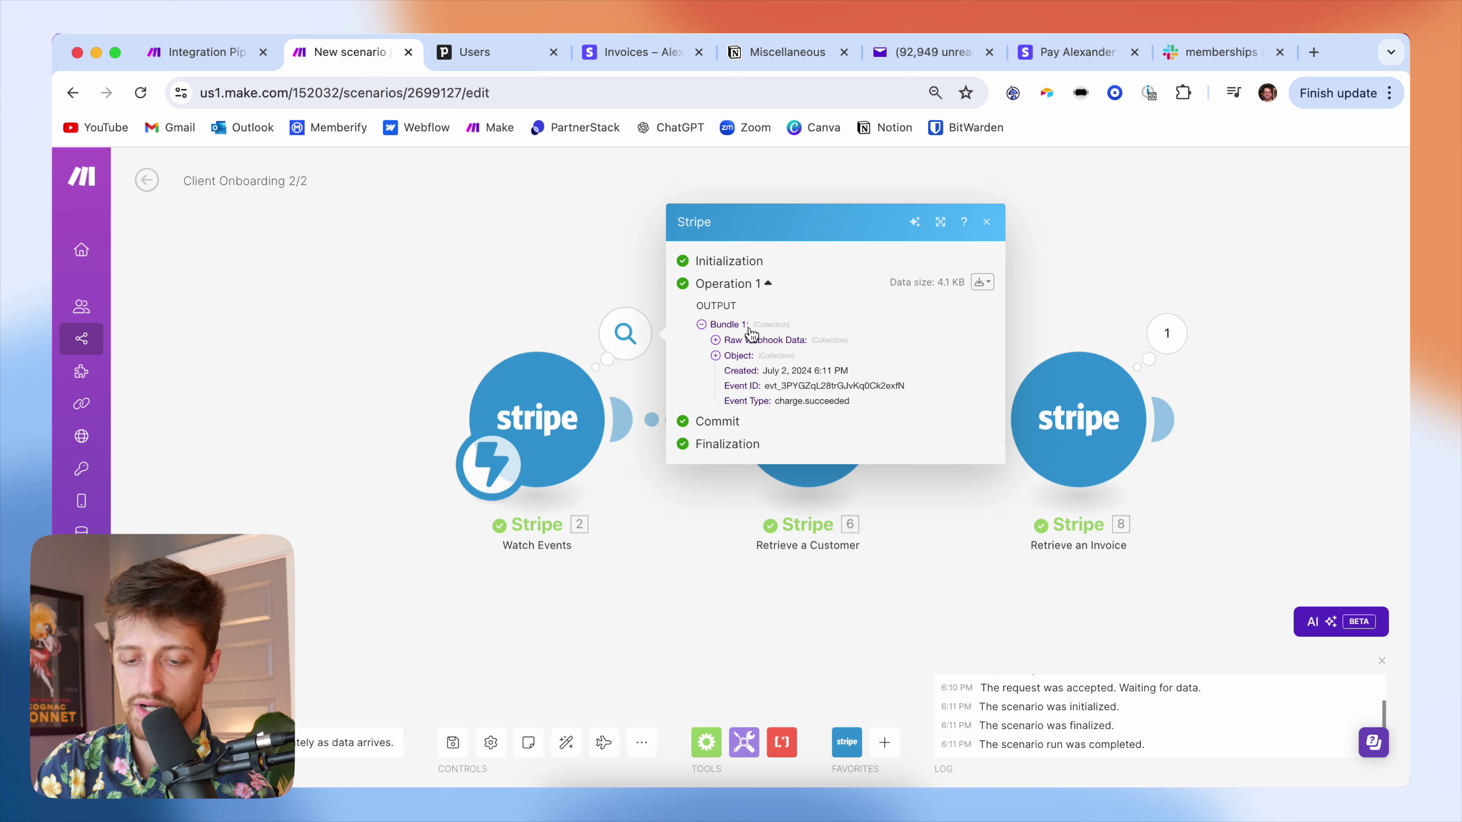
pyautogui.click(559, 254)
pyautogui.click(896, 333)
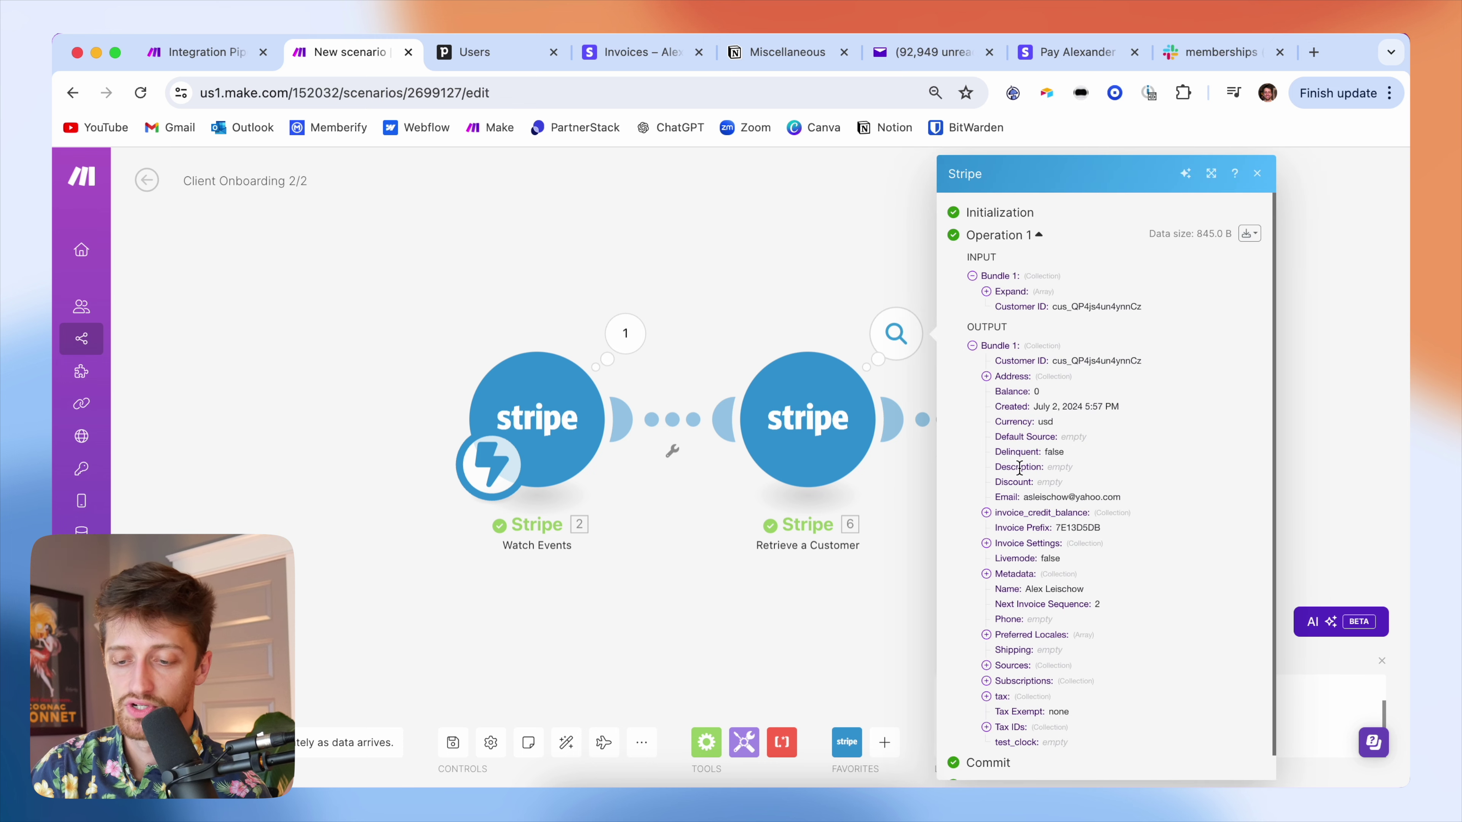
pyautogui.scroll(-1, 1018, 470)
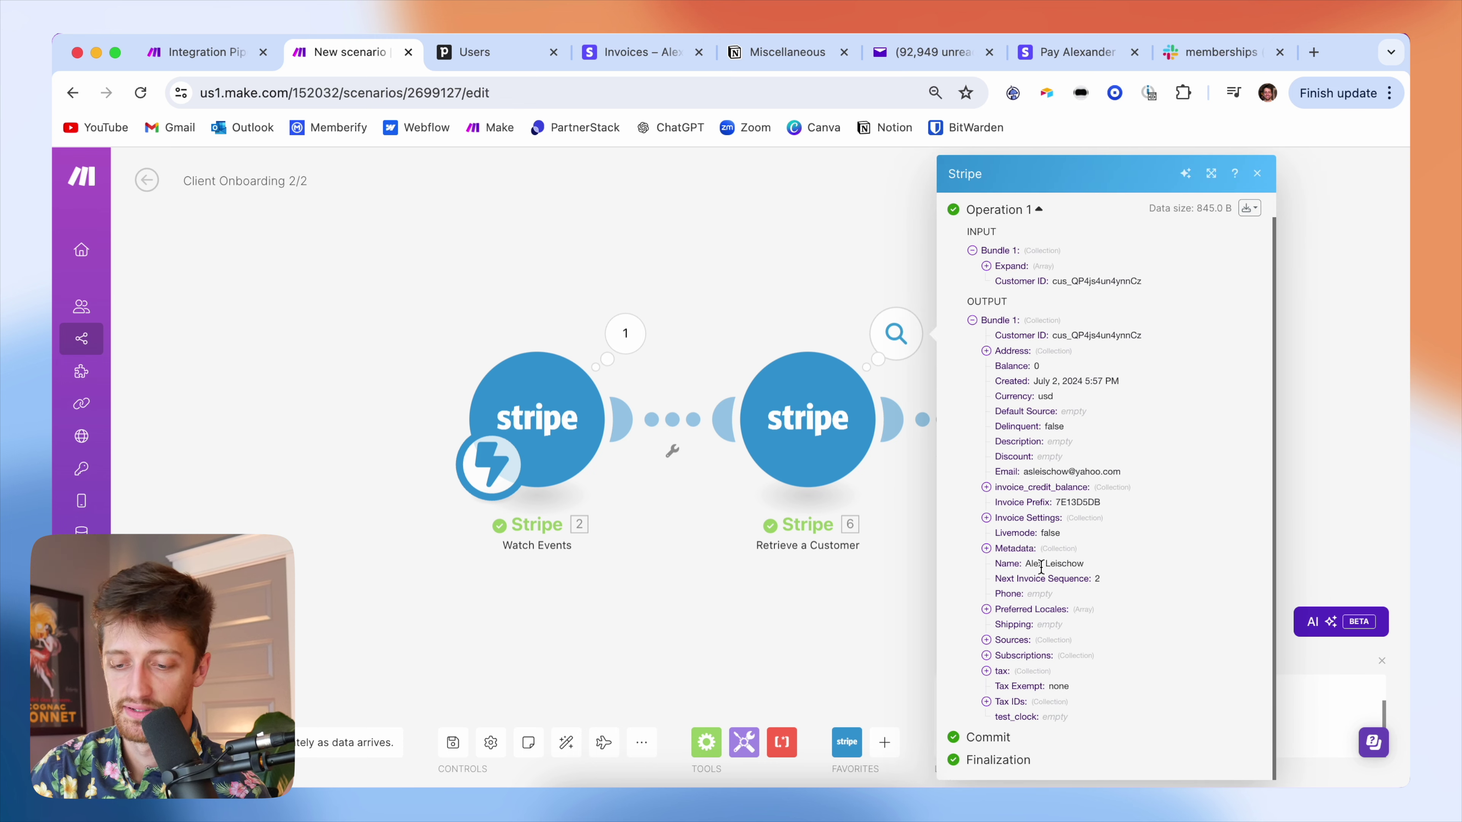
pyautogui.click(1306, 412)
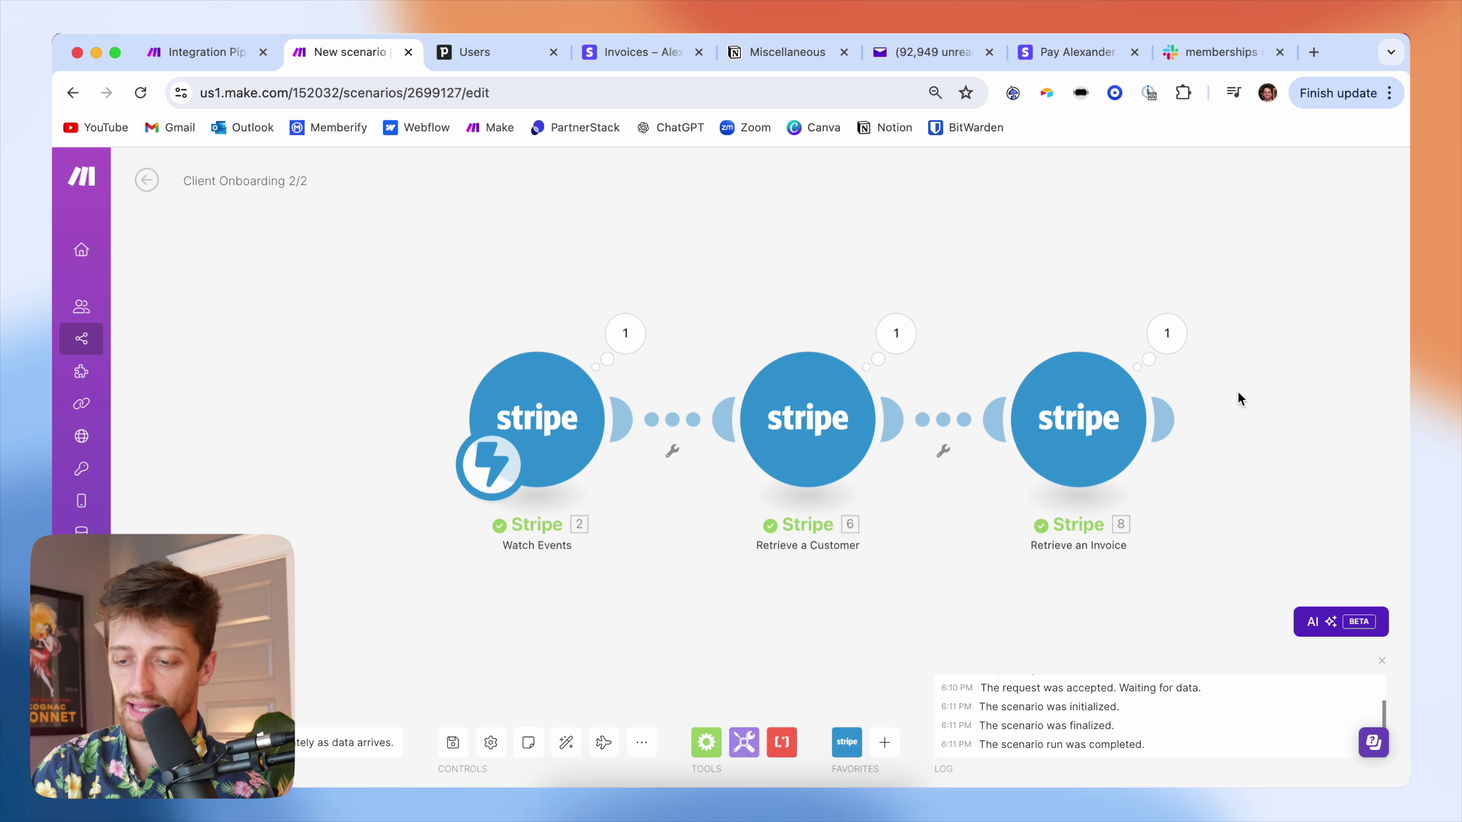
# - Confirm the retrieved invoice shows Paid true and metadata Pipedrive Deal ID 15
pyautogui.click(1164, 336)
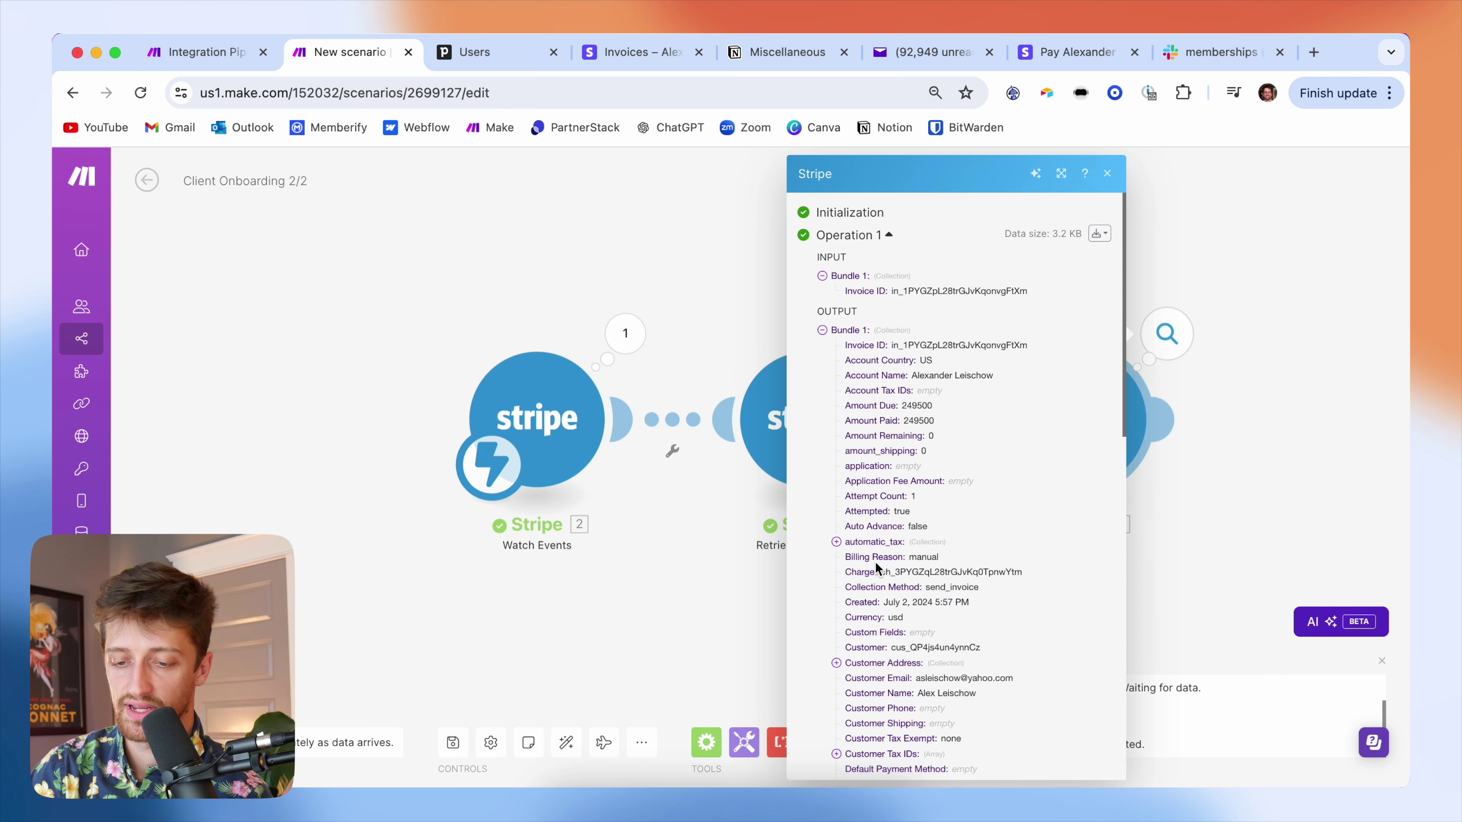
pyautogui.scroll(-7, 874, 562)
pyautogui.scroll(-12, 874, 562)
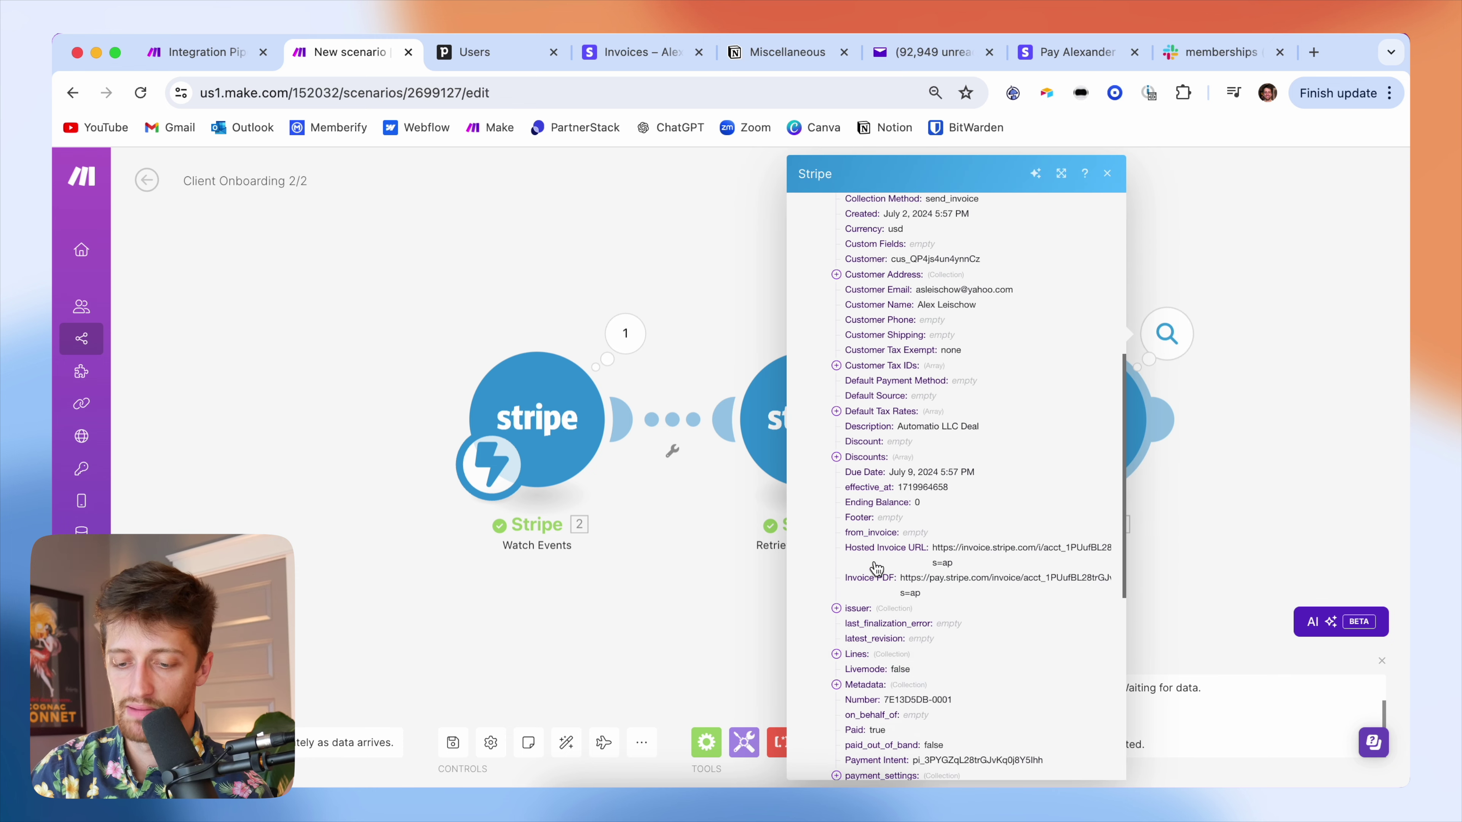
pyautogui.click(850, 574)
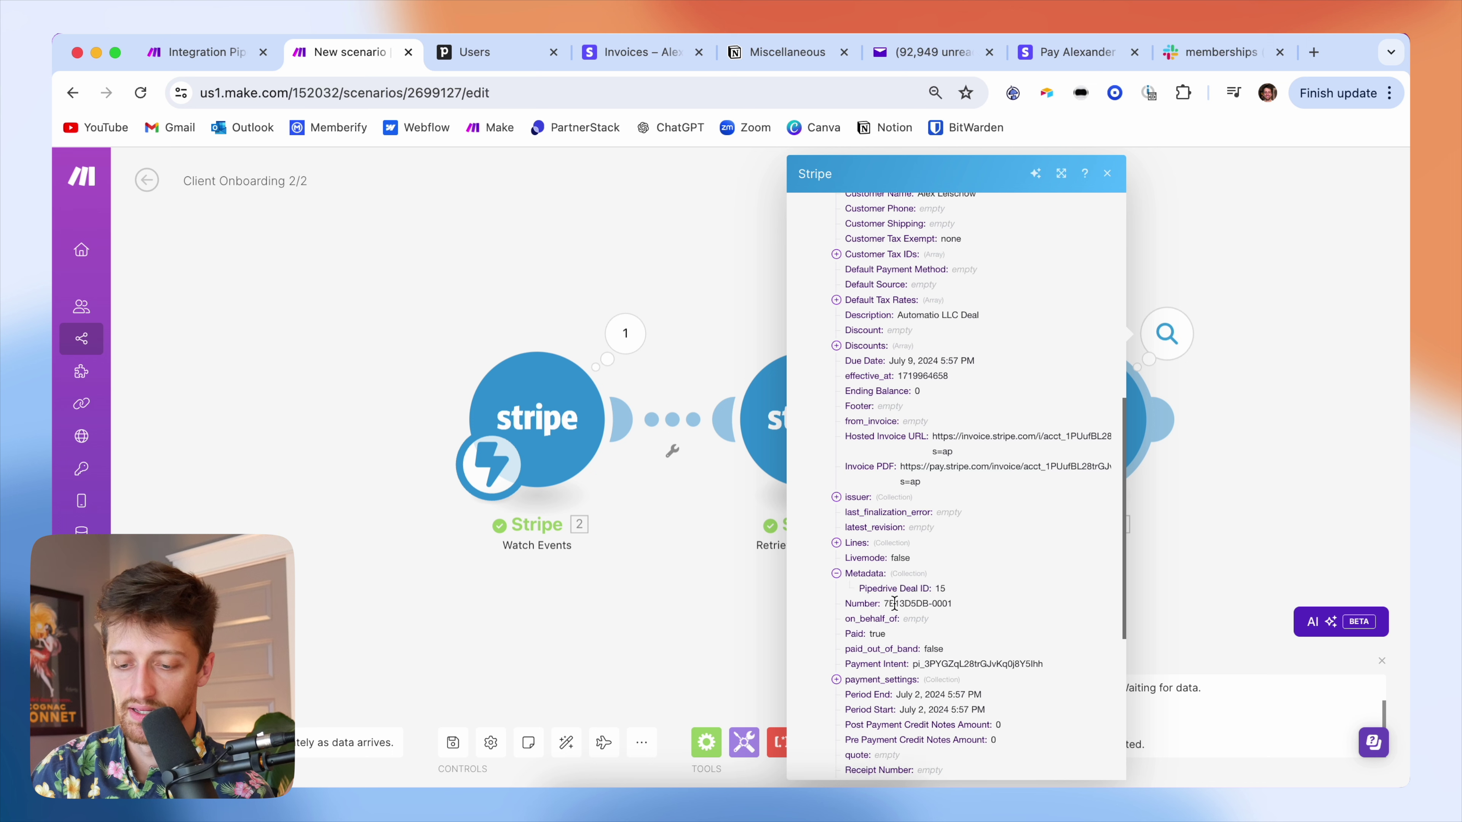
pyautogui.scroll(-1, 956, 576)
pyautogui.moveTo(956, 574); pyautogui.dragTo(863, 568)
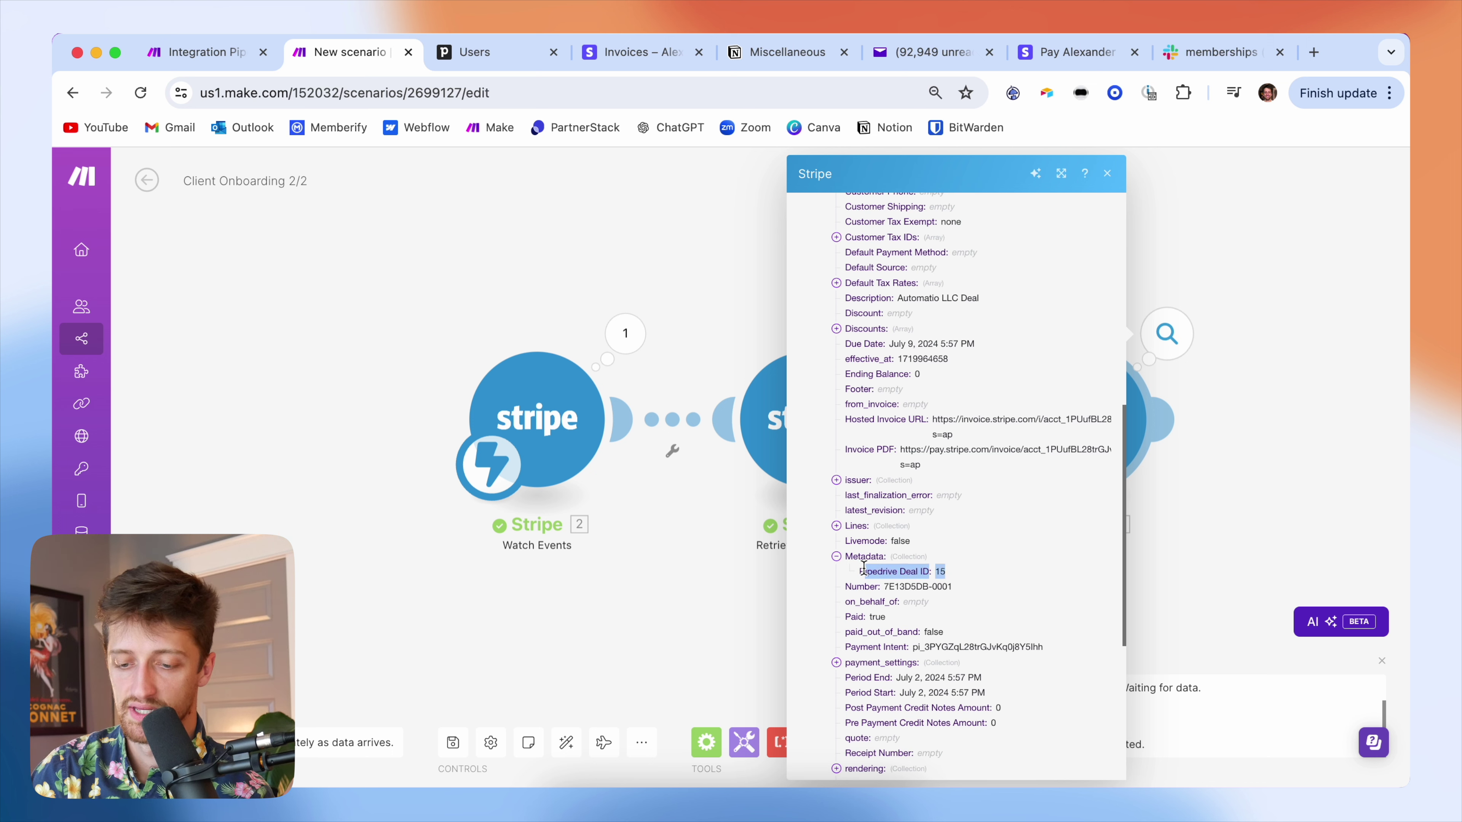
pyautogui.click(964, 568)
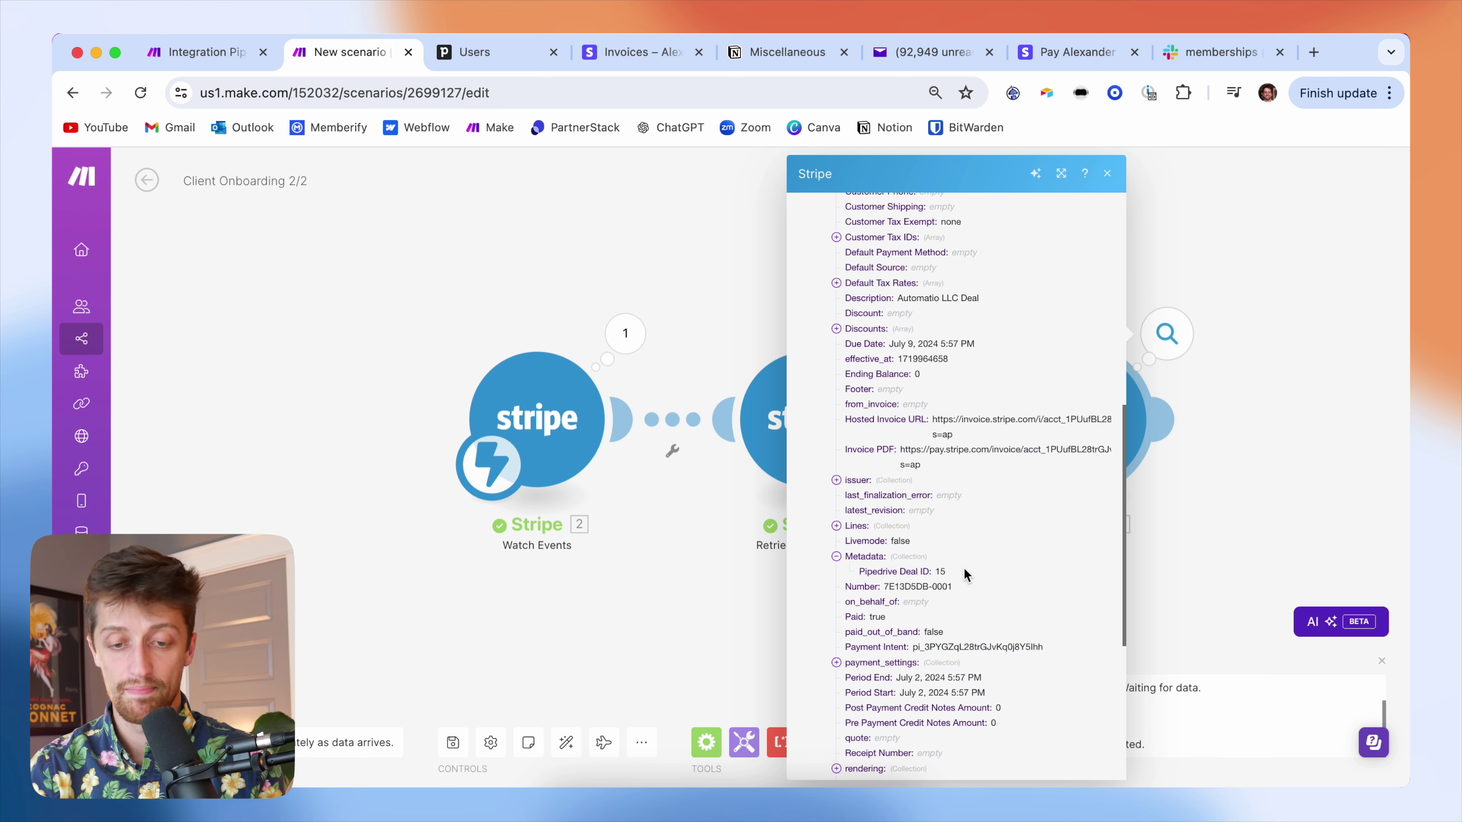
pyautogui.click(1238, 506)
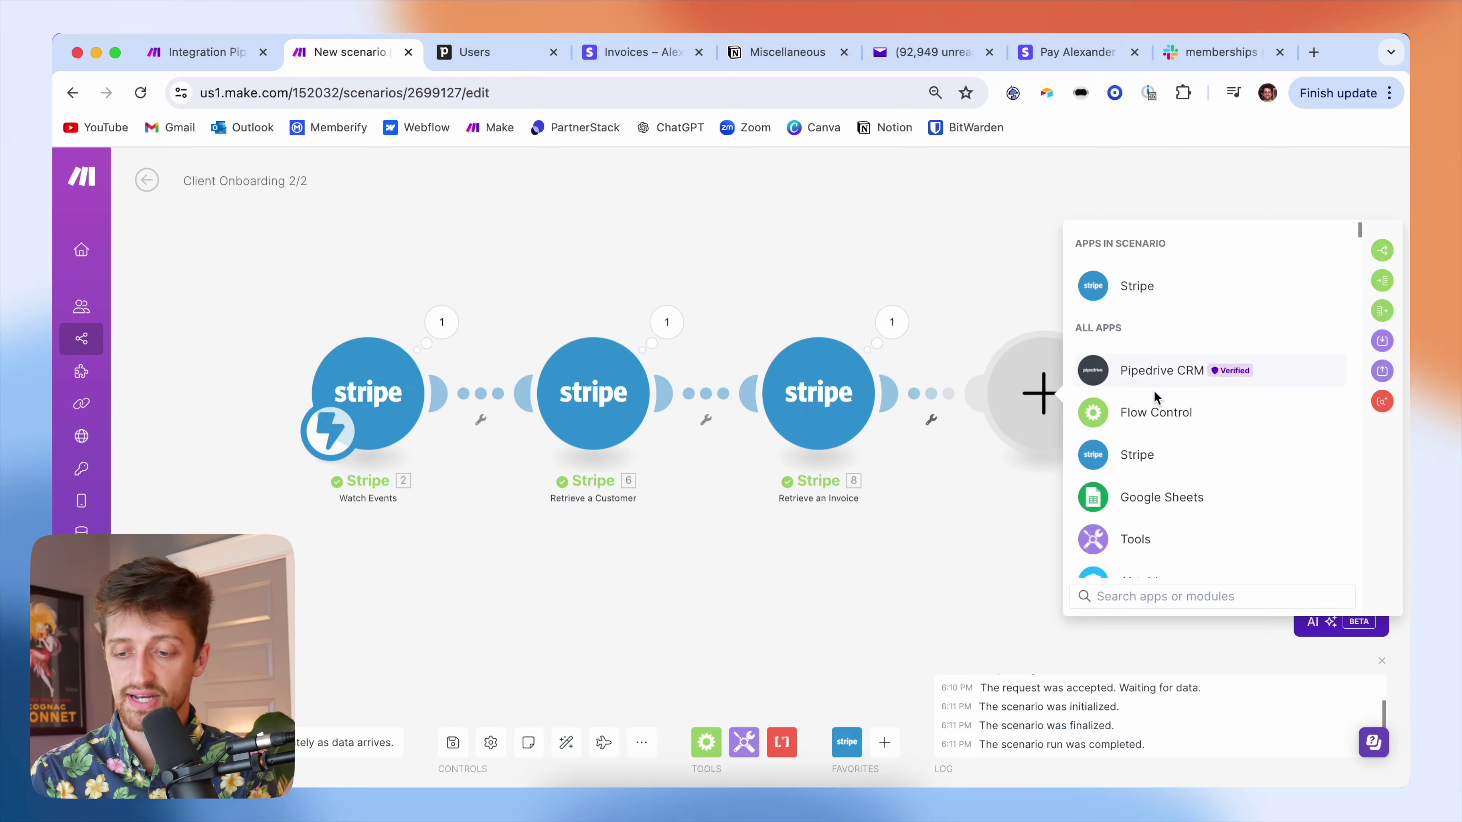
# - Add a Router with three routes after Retrieve an Invoice
pyautogui.click(1170, 406)
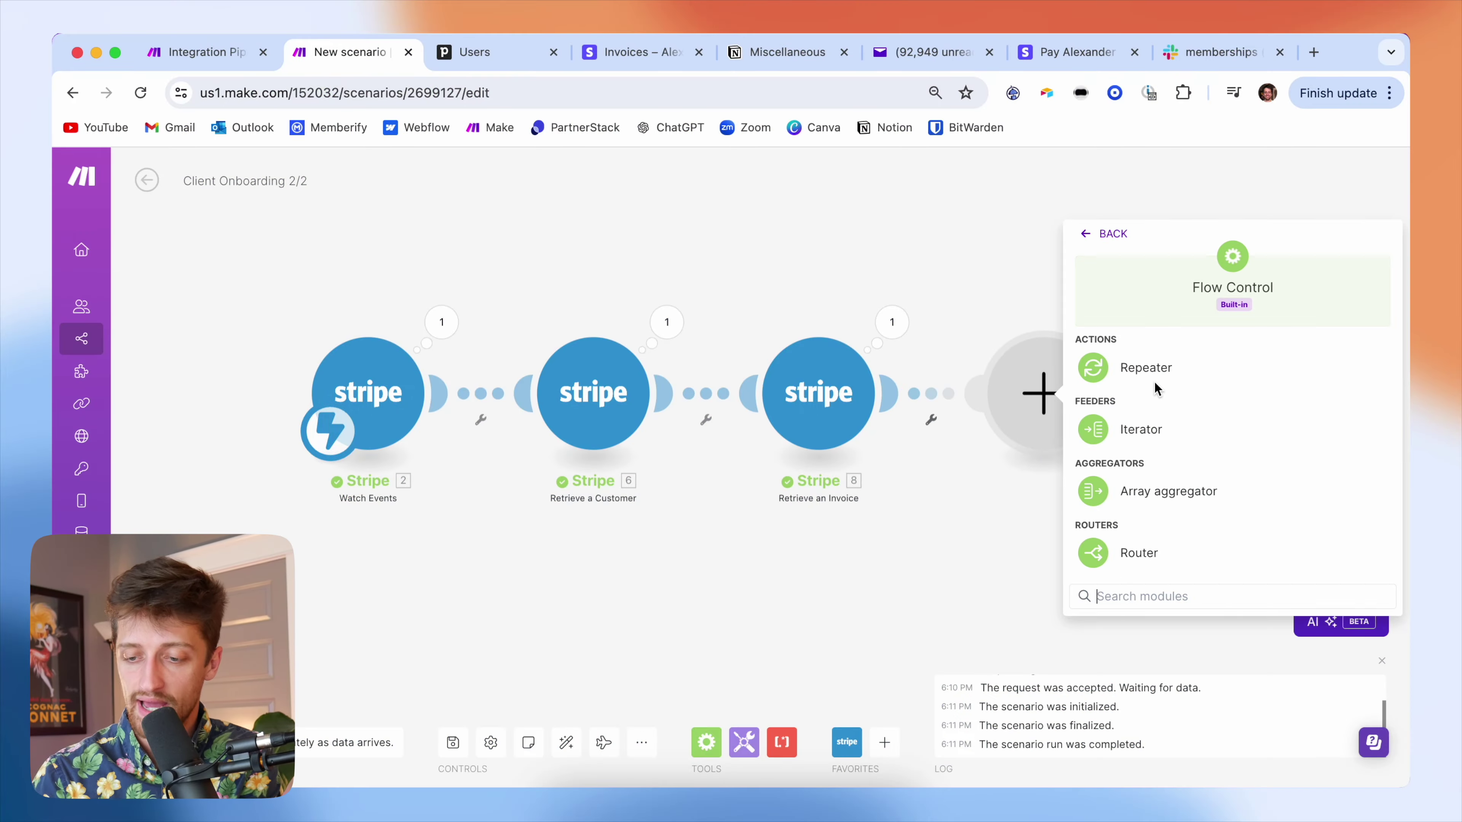
pyautogui.click(1131, 553)
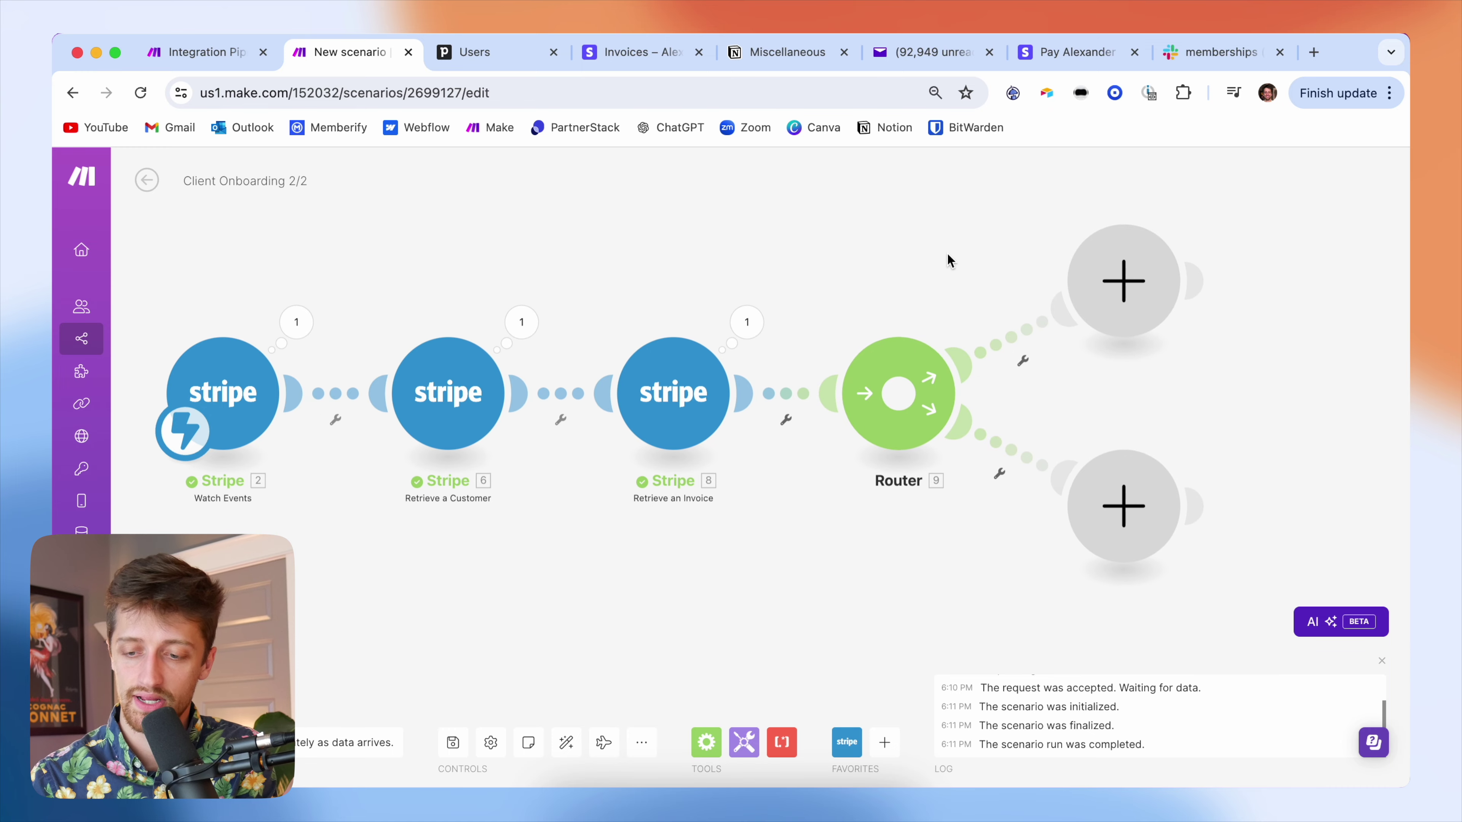
pyautogui.click(898, 390)
pyautogui.scroll(-3, 874, 303)
pyautogui.moveTo(881, 297); pyautogui.dragTo(848, 304)
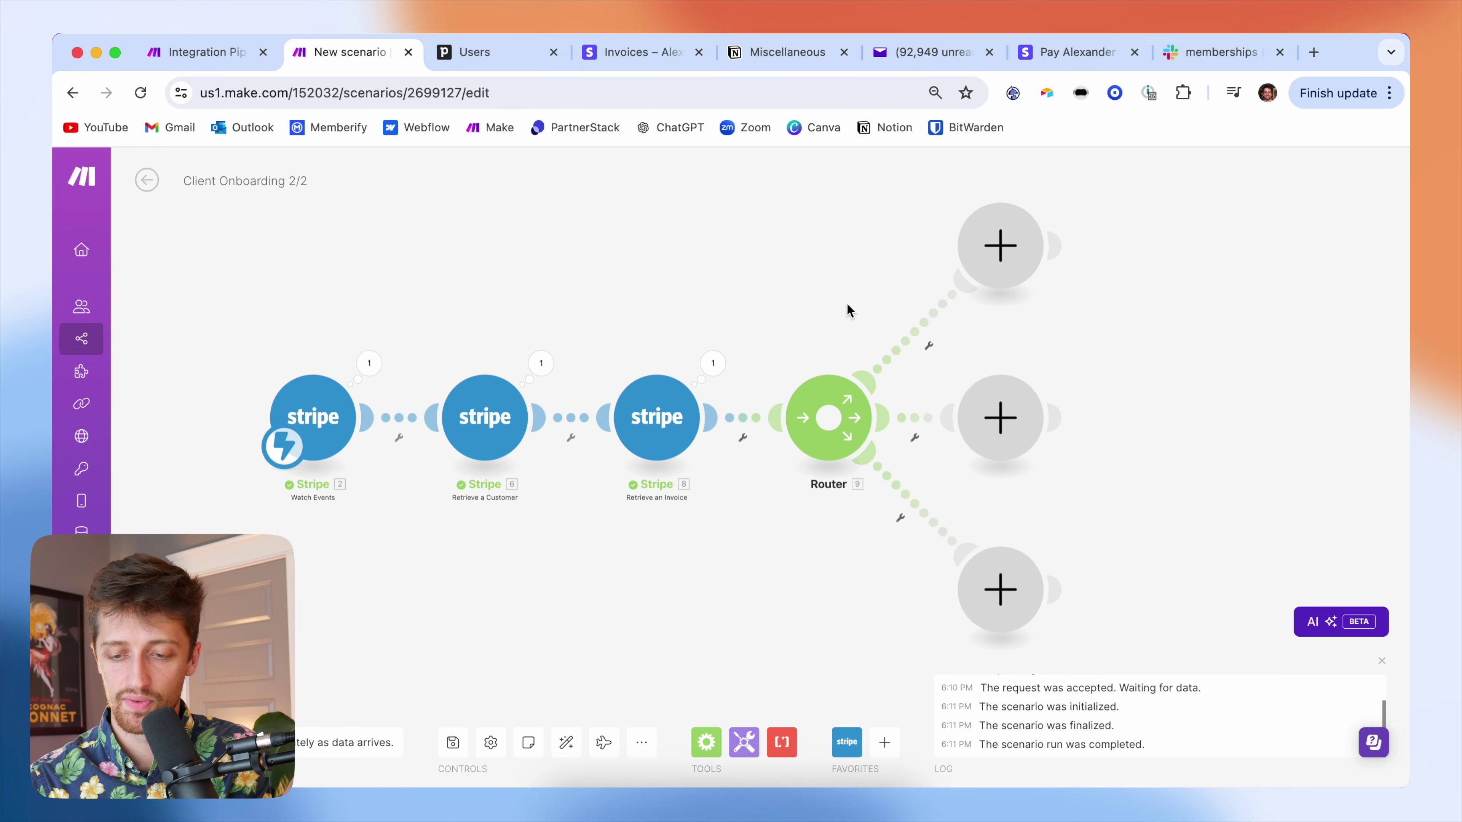
pyautogui.scroll(-1, 847, 304)
# - Search 'calend' on the router's top route and browse Calendly's modules
pyautogui.click(986, 238)
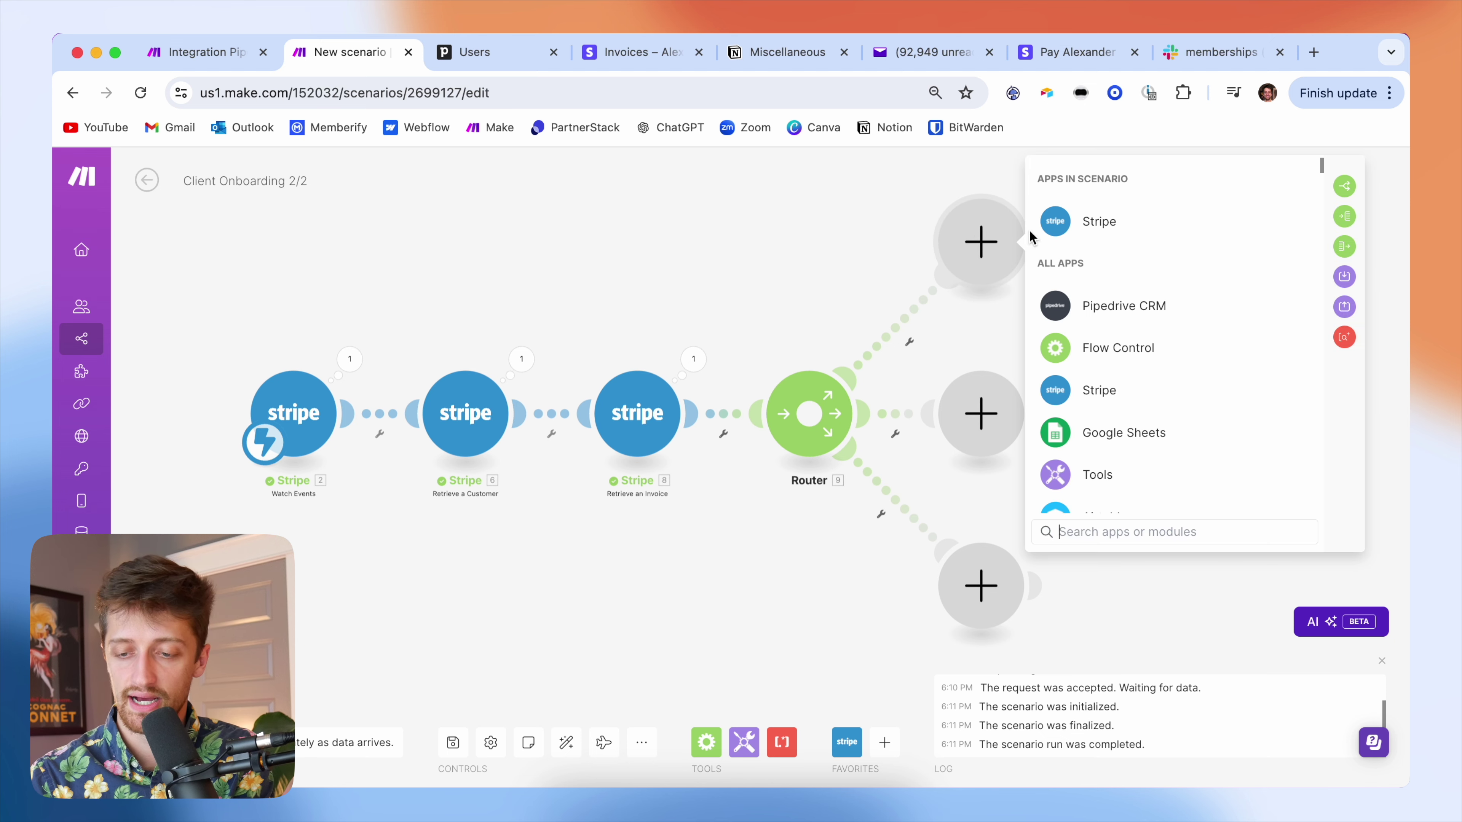
pyautogui.write('calend')
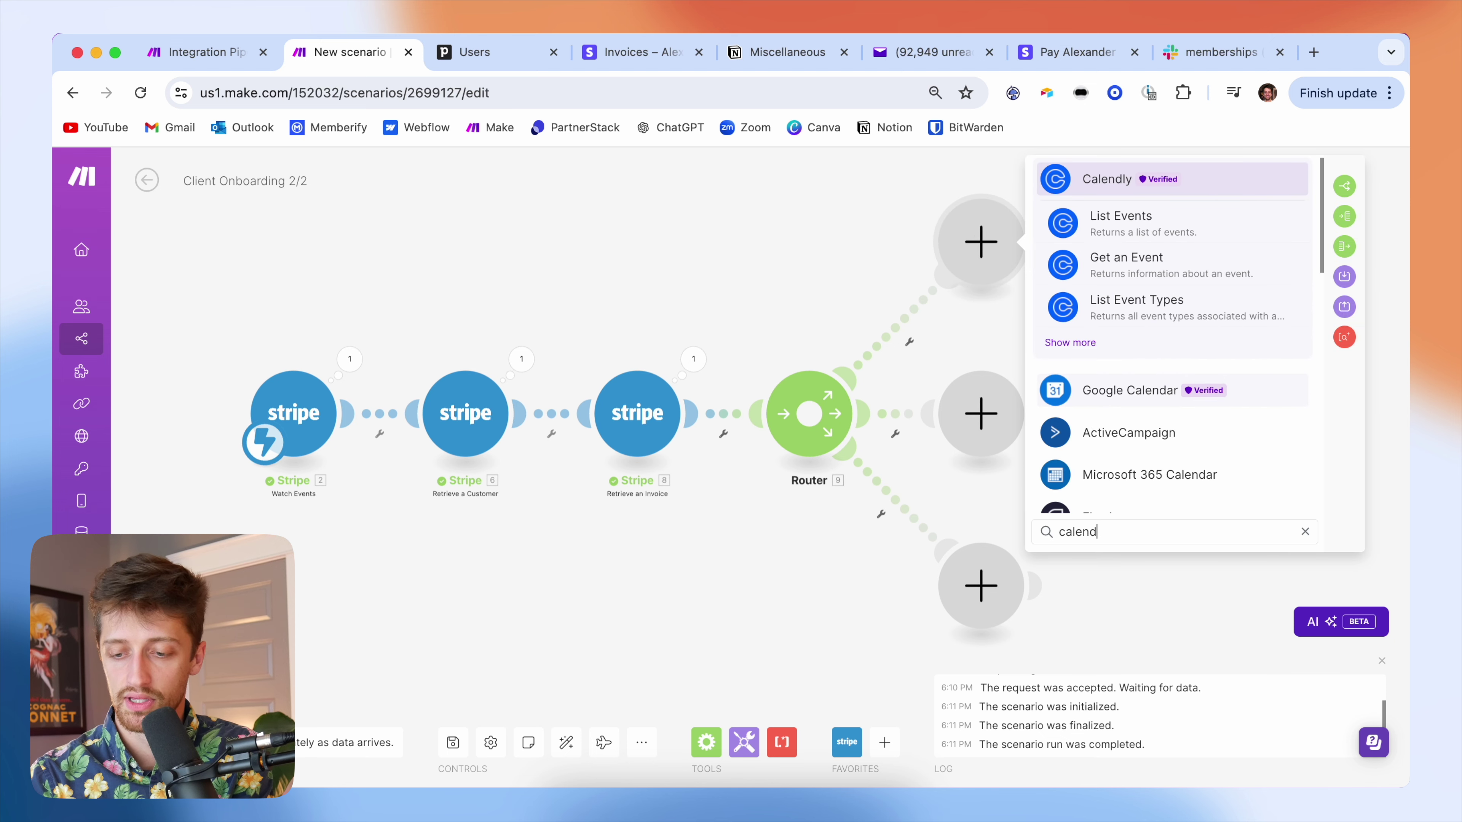
pyautogui.click(1100, 188)
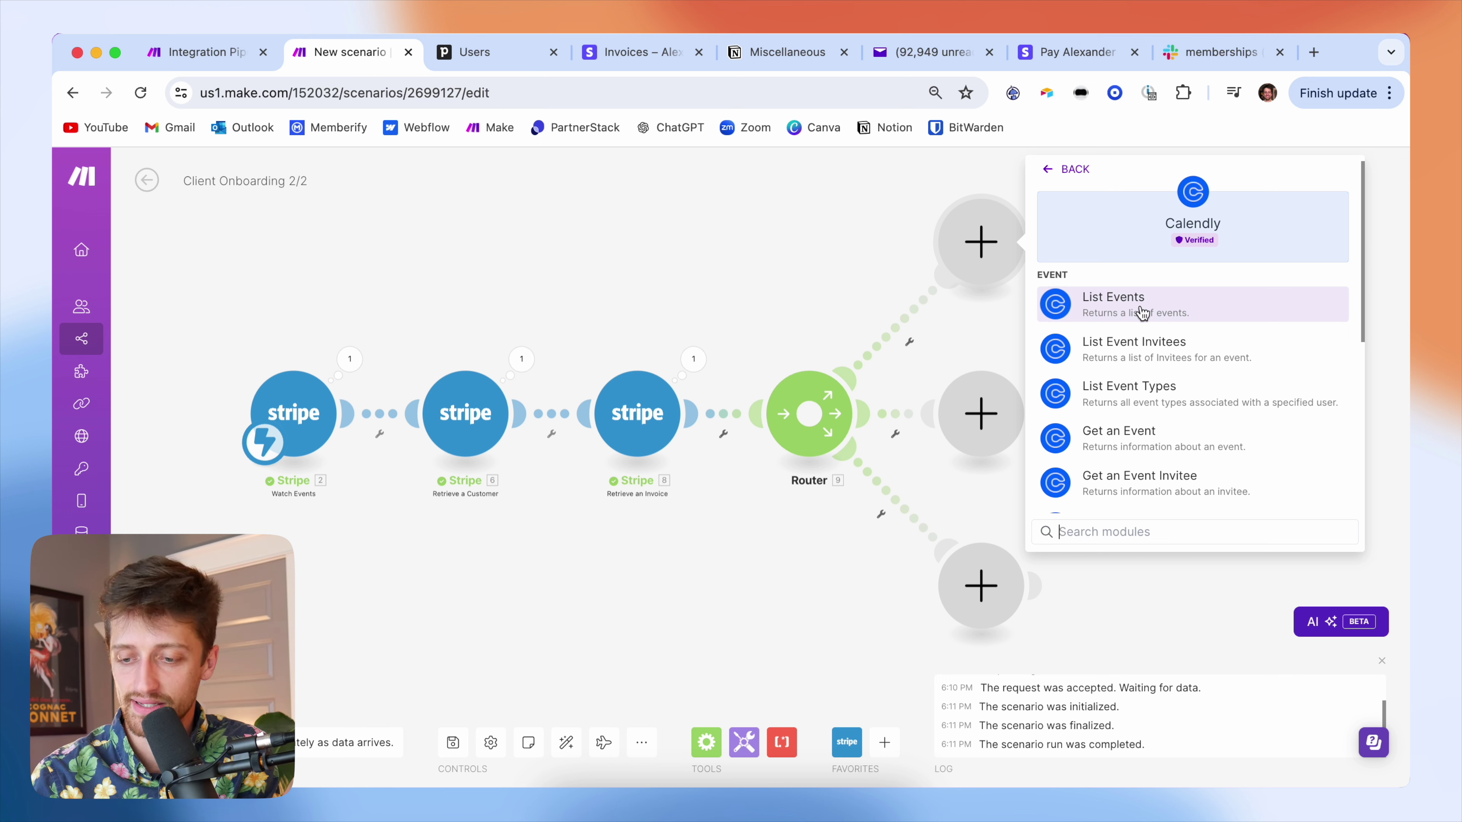
pyautogui.scroll(-2, 1207, 344)
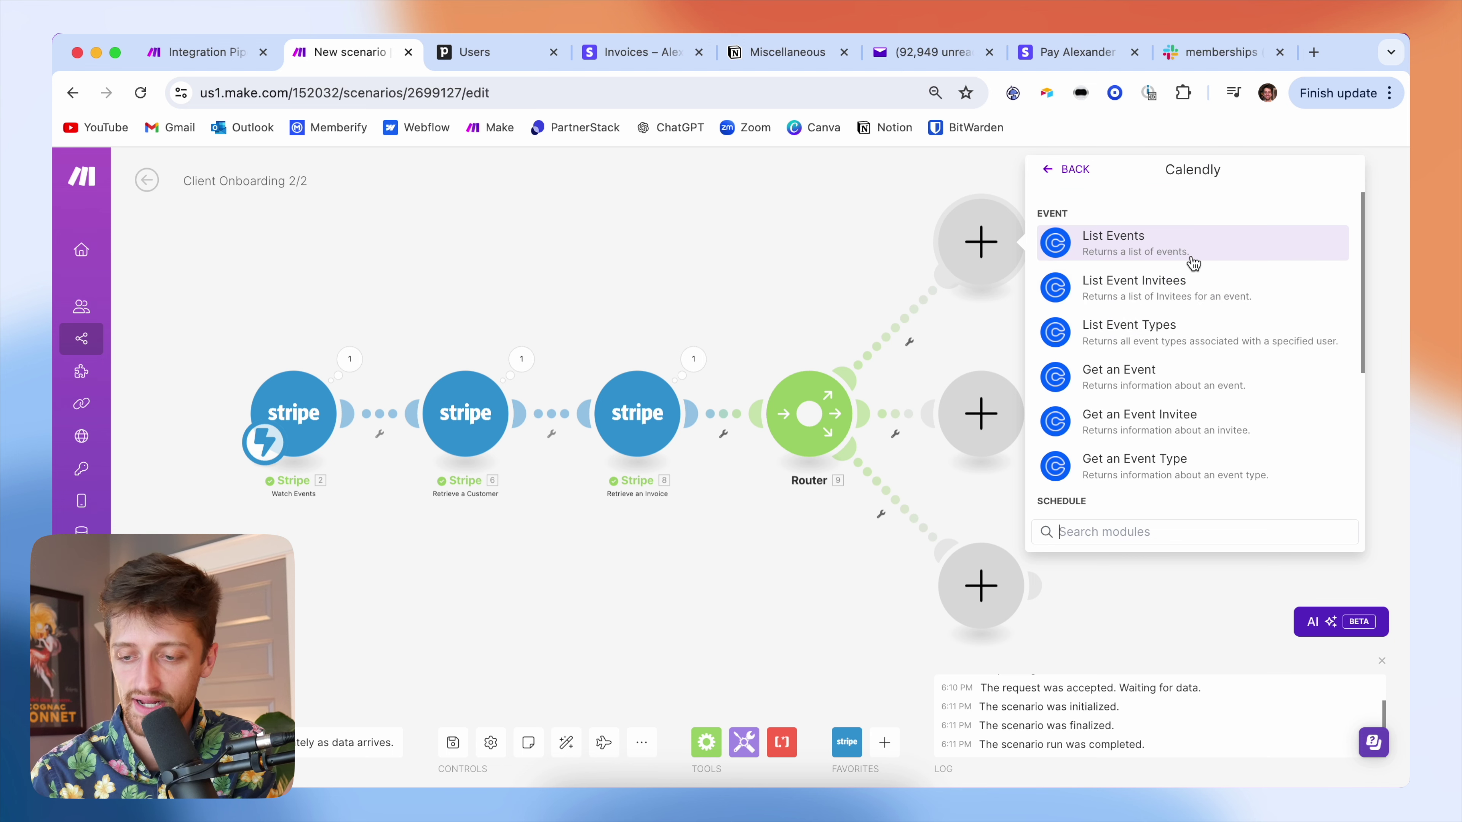
pyautogui.scroll(2, 1193, 298)
pyautogui.scroll(-5, 1193, 298)
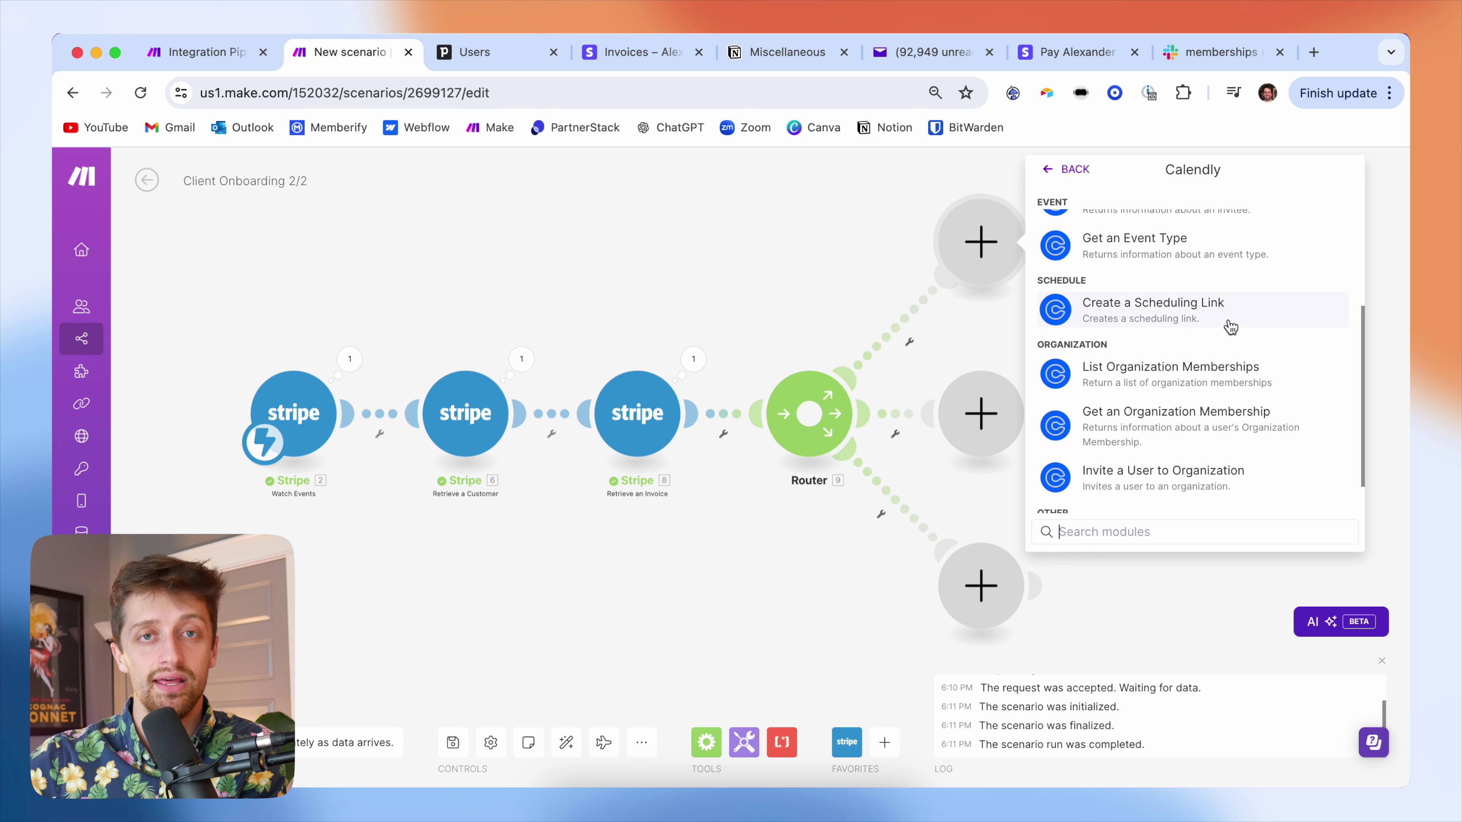
pyautogui.scroll(-2, 1231, 326)
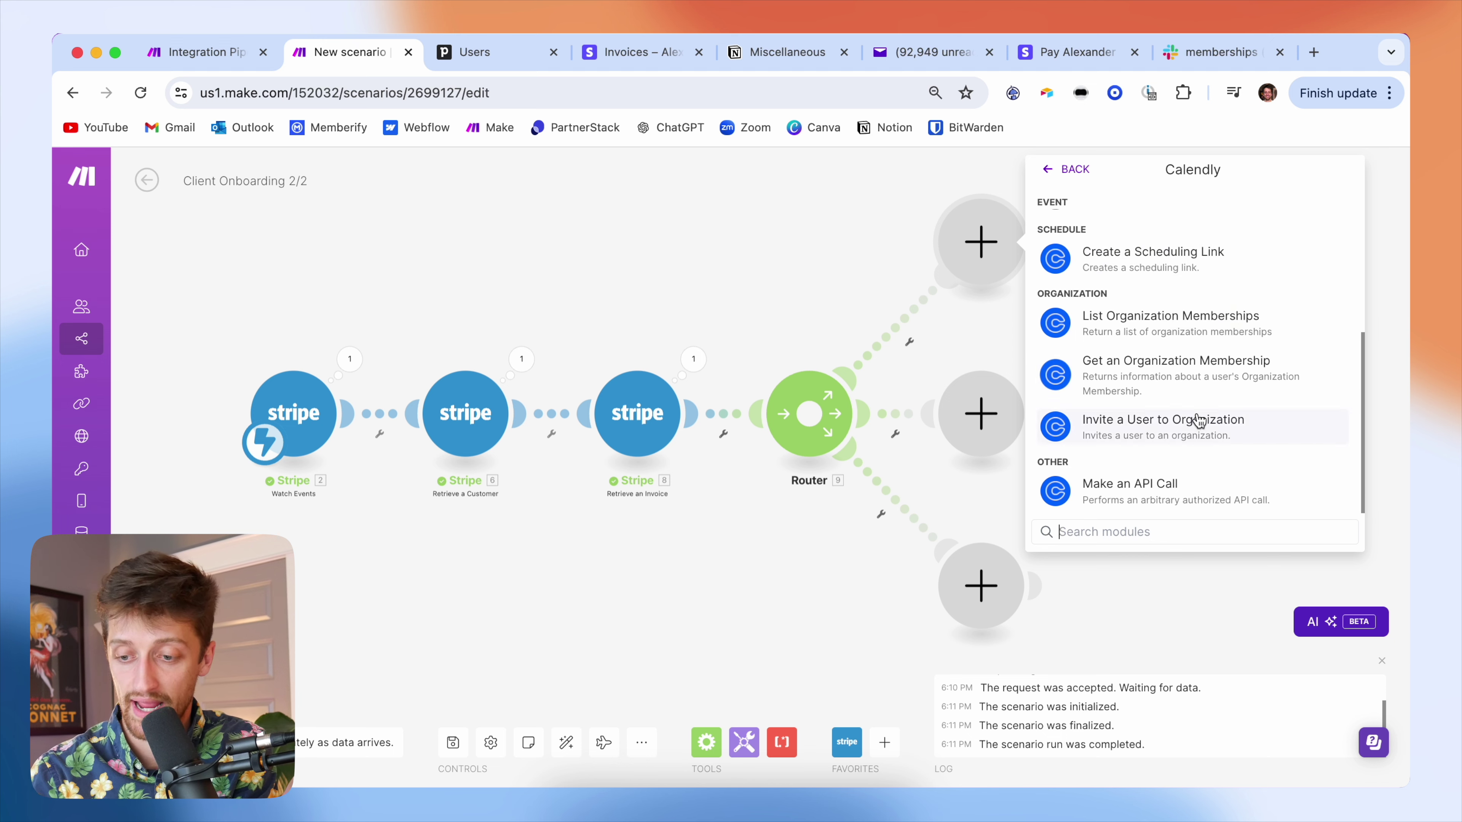
pyautogui.scroll(7, 1248, 322)
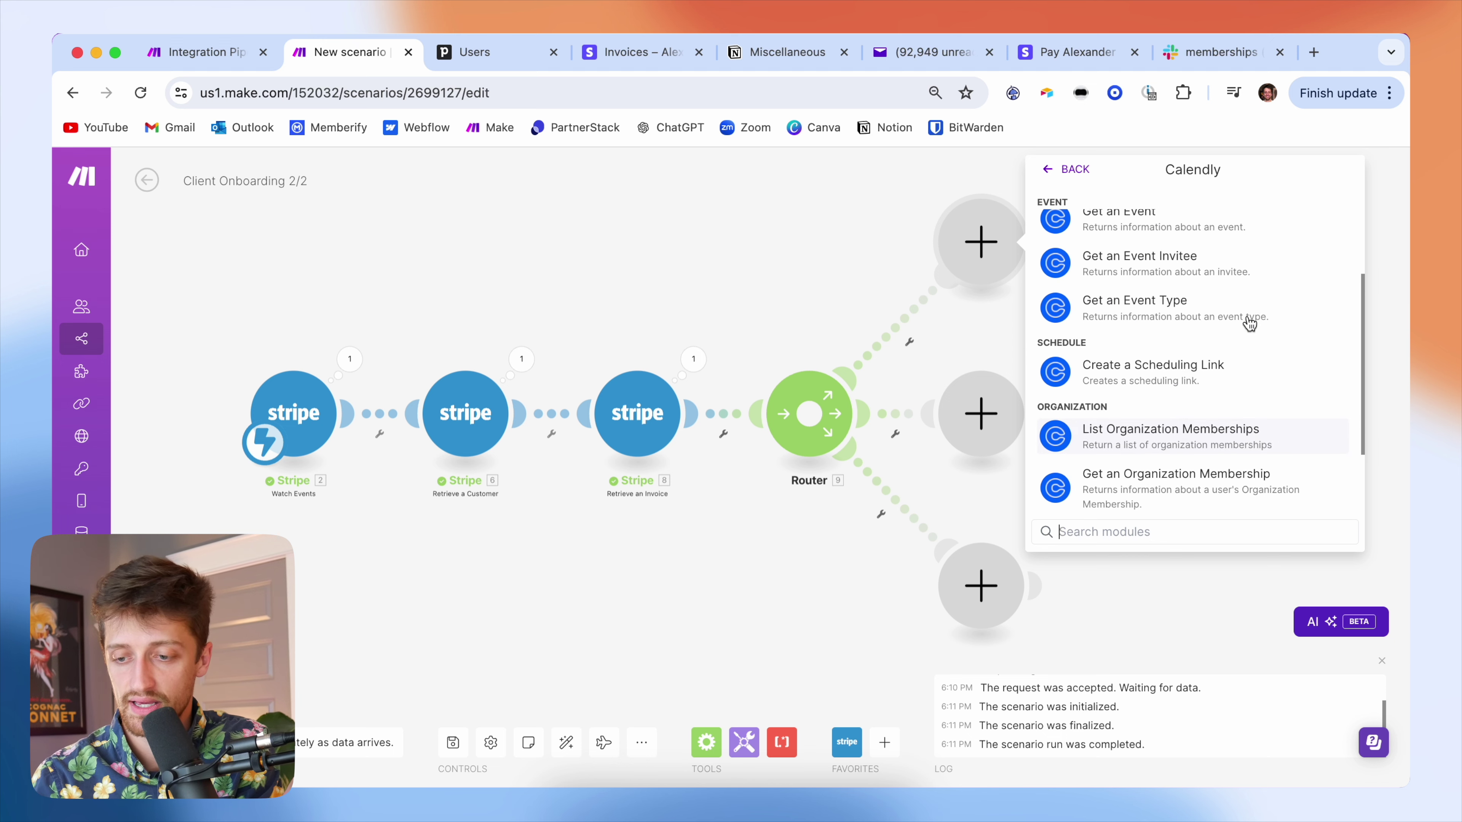
pyautogui.scroll(-4, 1248, 321)
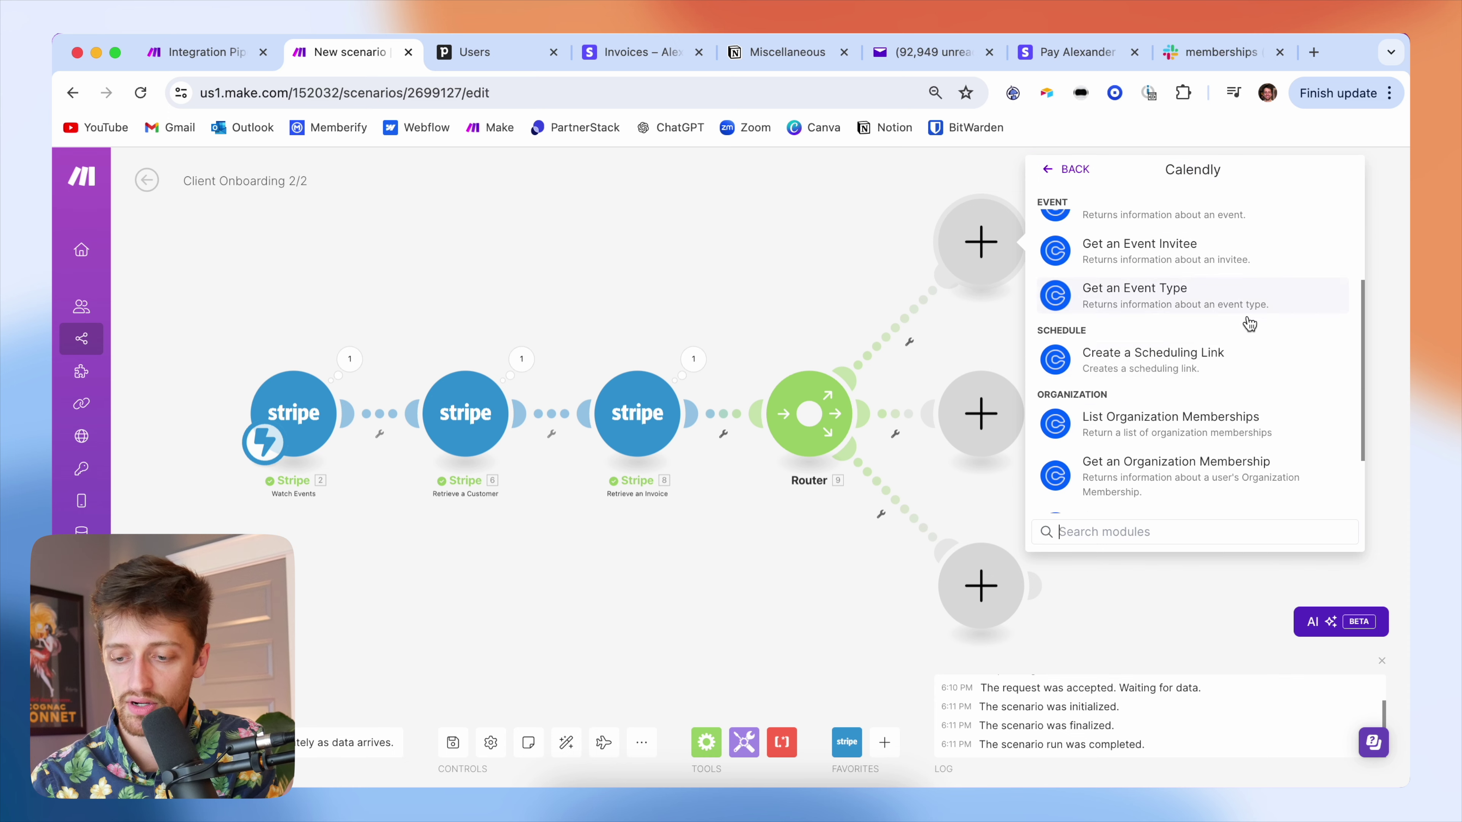
# - Create a Calendly scheduling link on My Calendly for Memberify Intro Call, maximum event count 1
pyautogui.click(1243, 348)
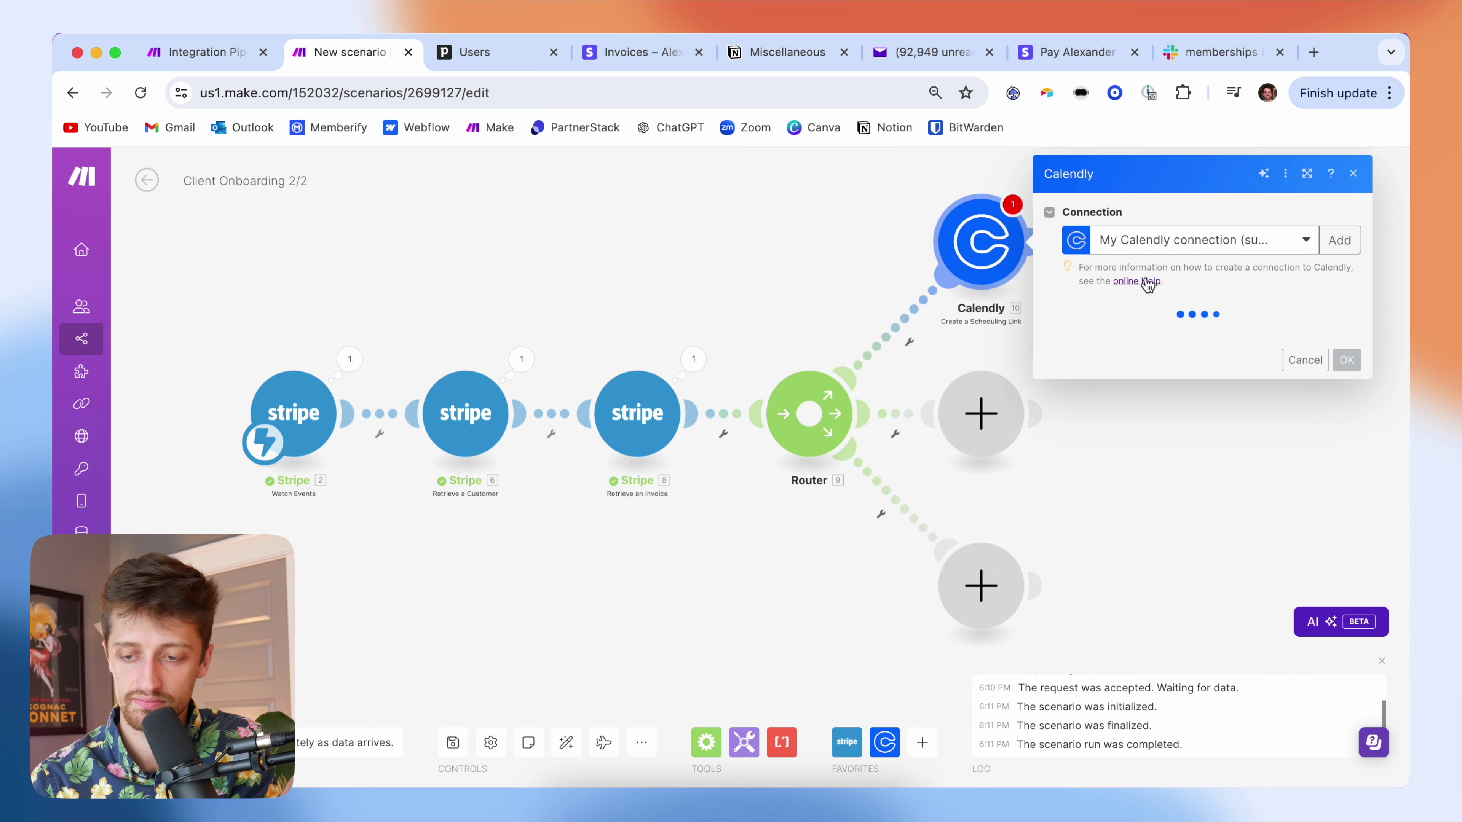
pyautogui.click(1190, 242)
pyautogui.click(1193, 264)
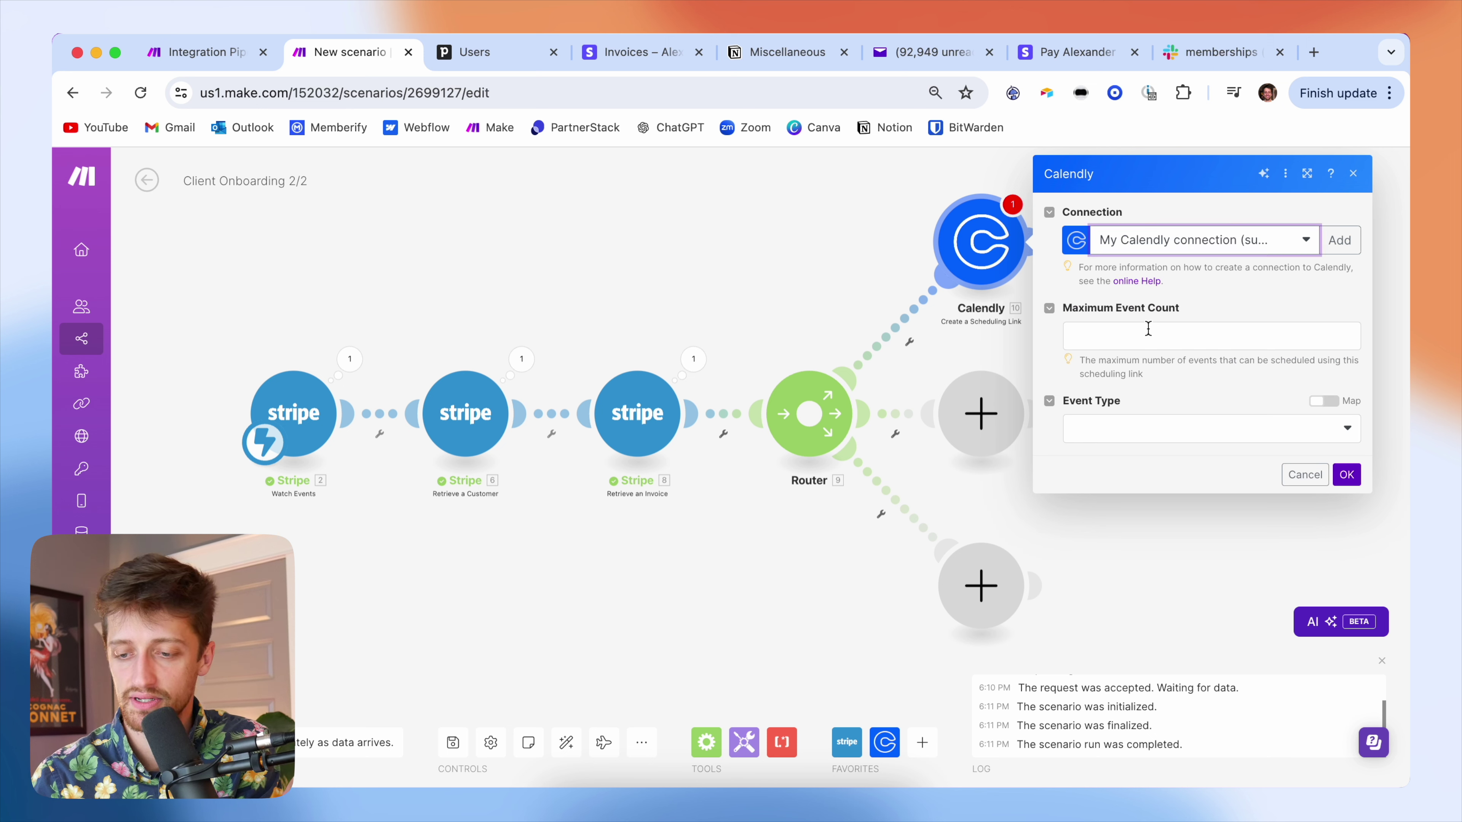
pyautogui.click(1103, 439)
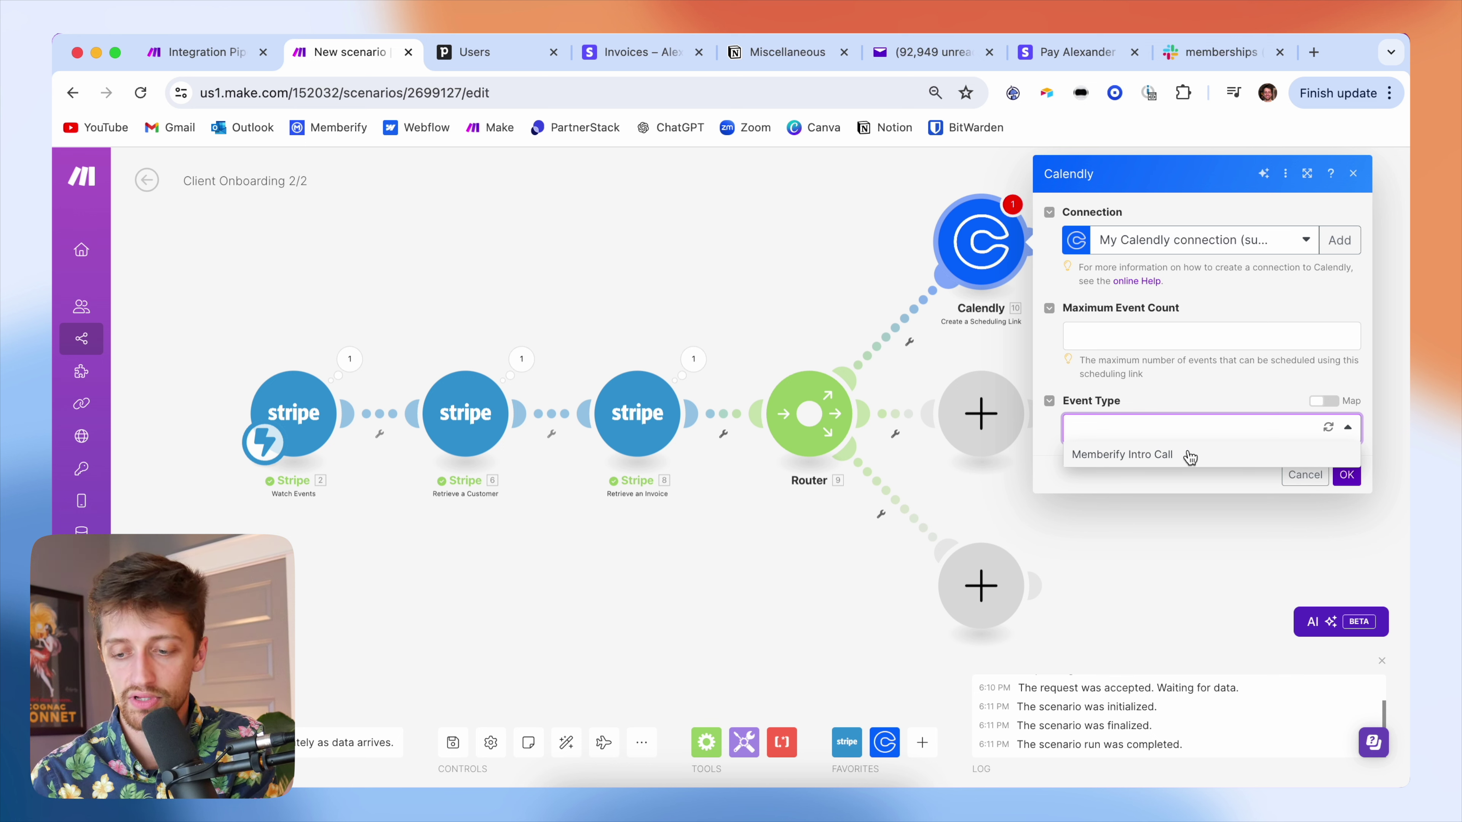
pyautogui.click(1189, 457)
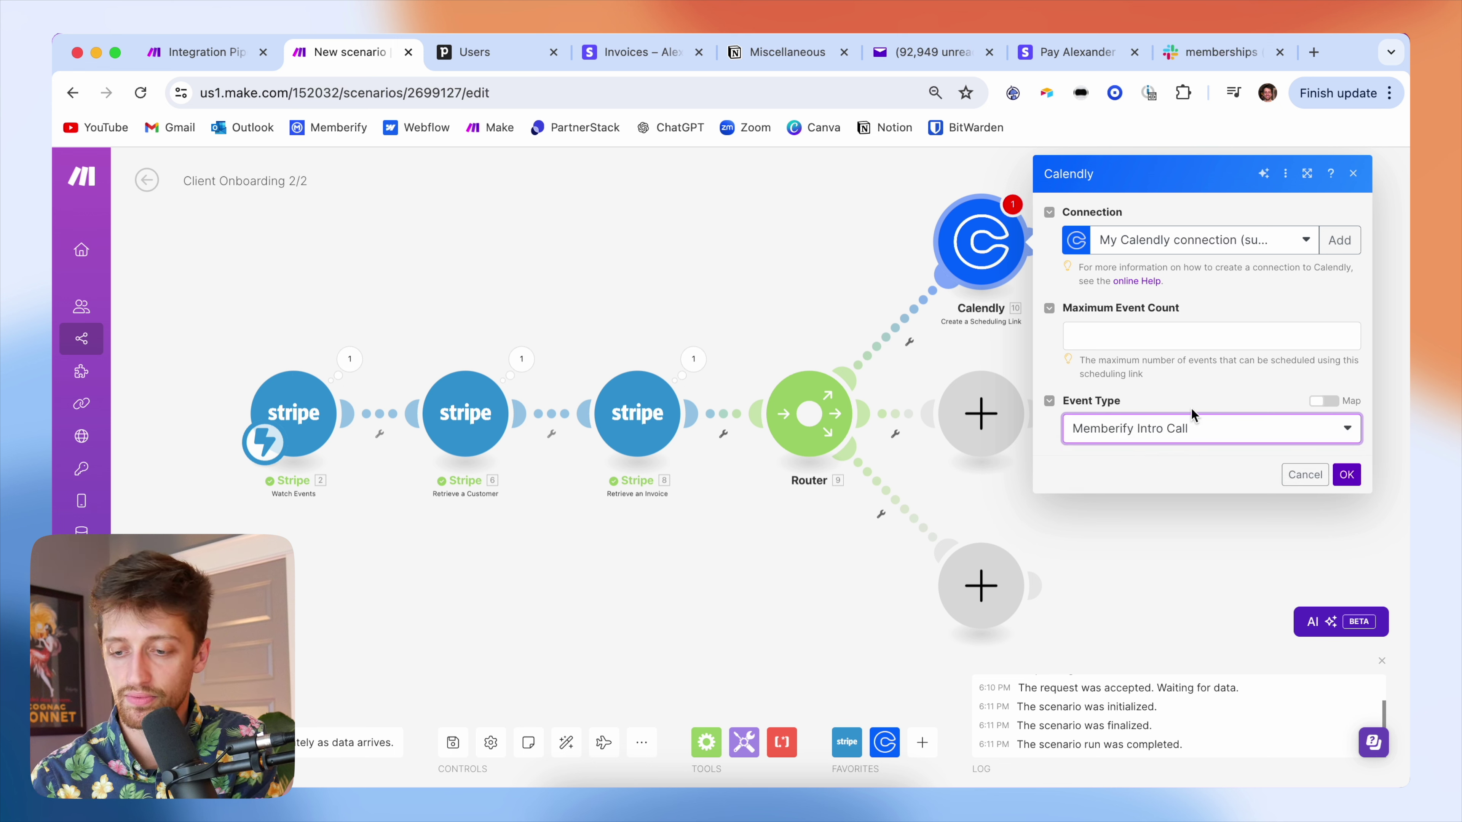
pyautogui.click(1140, 334)
pyautogui.write('1')
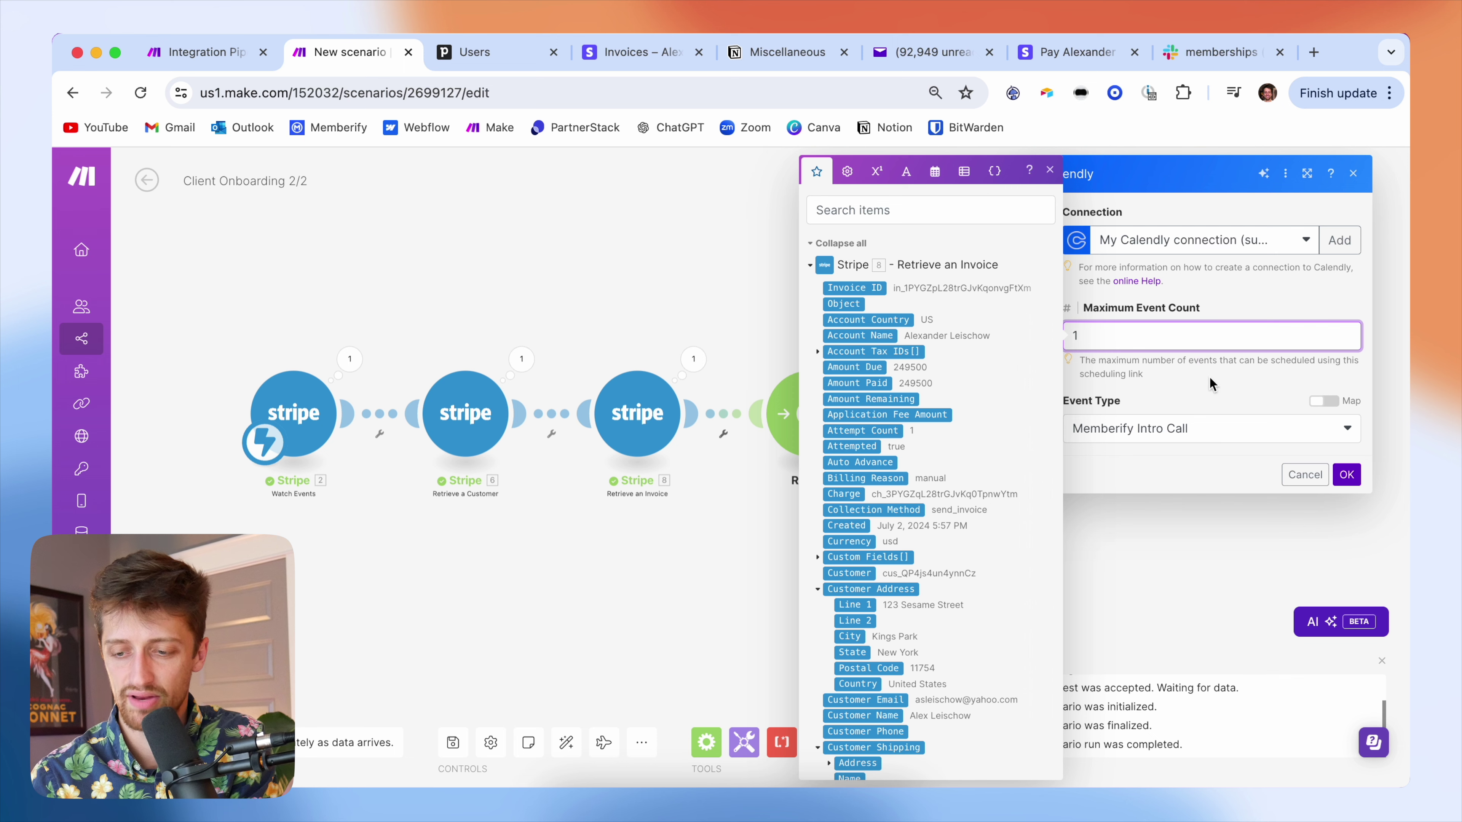
pyautogui.click(1209, 377)
pyautogui.click(1350, 475)
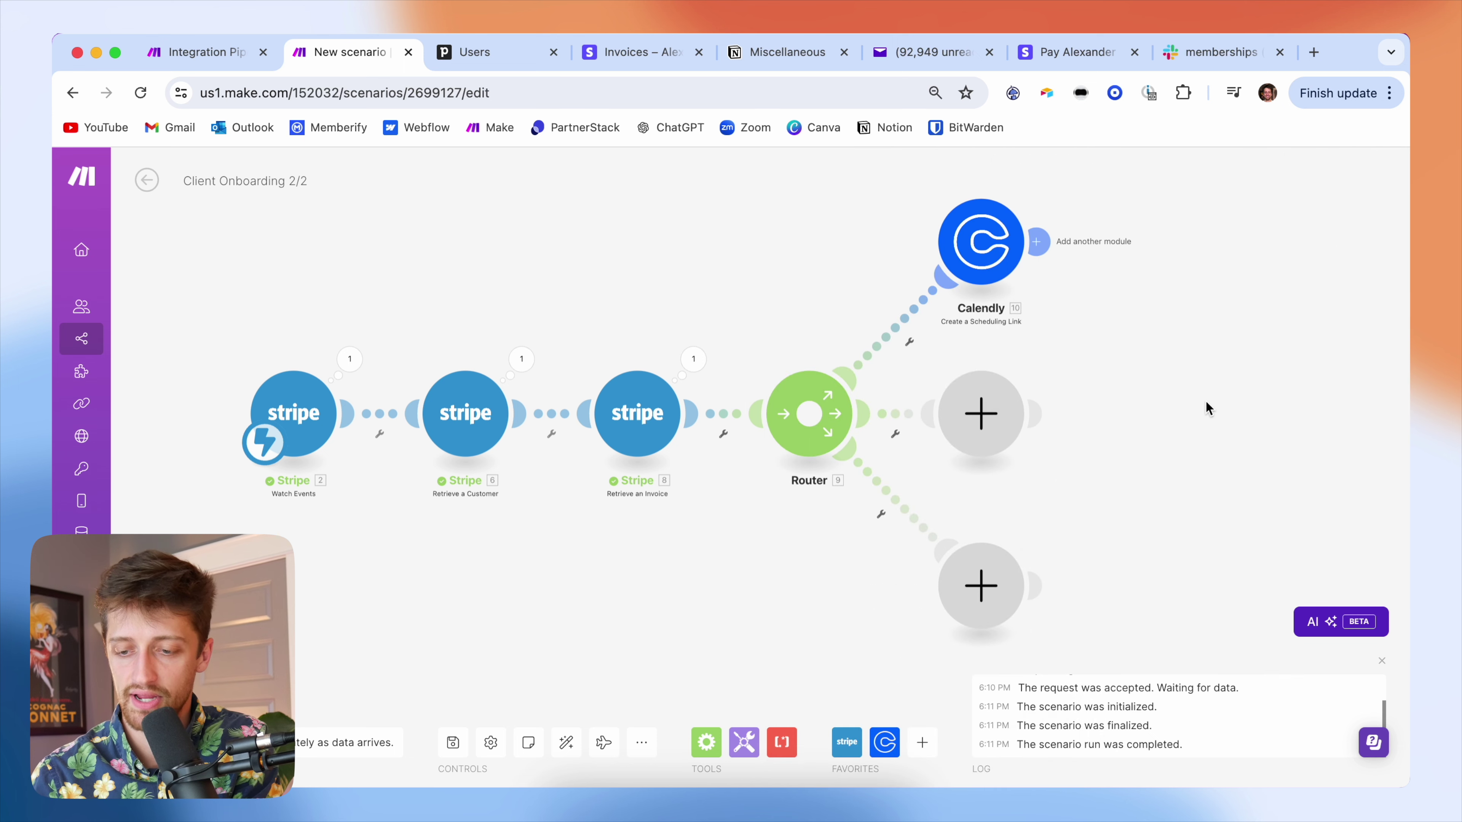
pyautogui.hscroll(3, 1159, 402)
pyautogui.scroll(-1, 1094, 395)
pyautogui.scroll(1, 1092, 394)
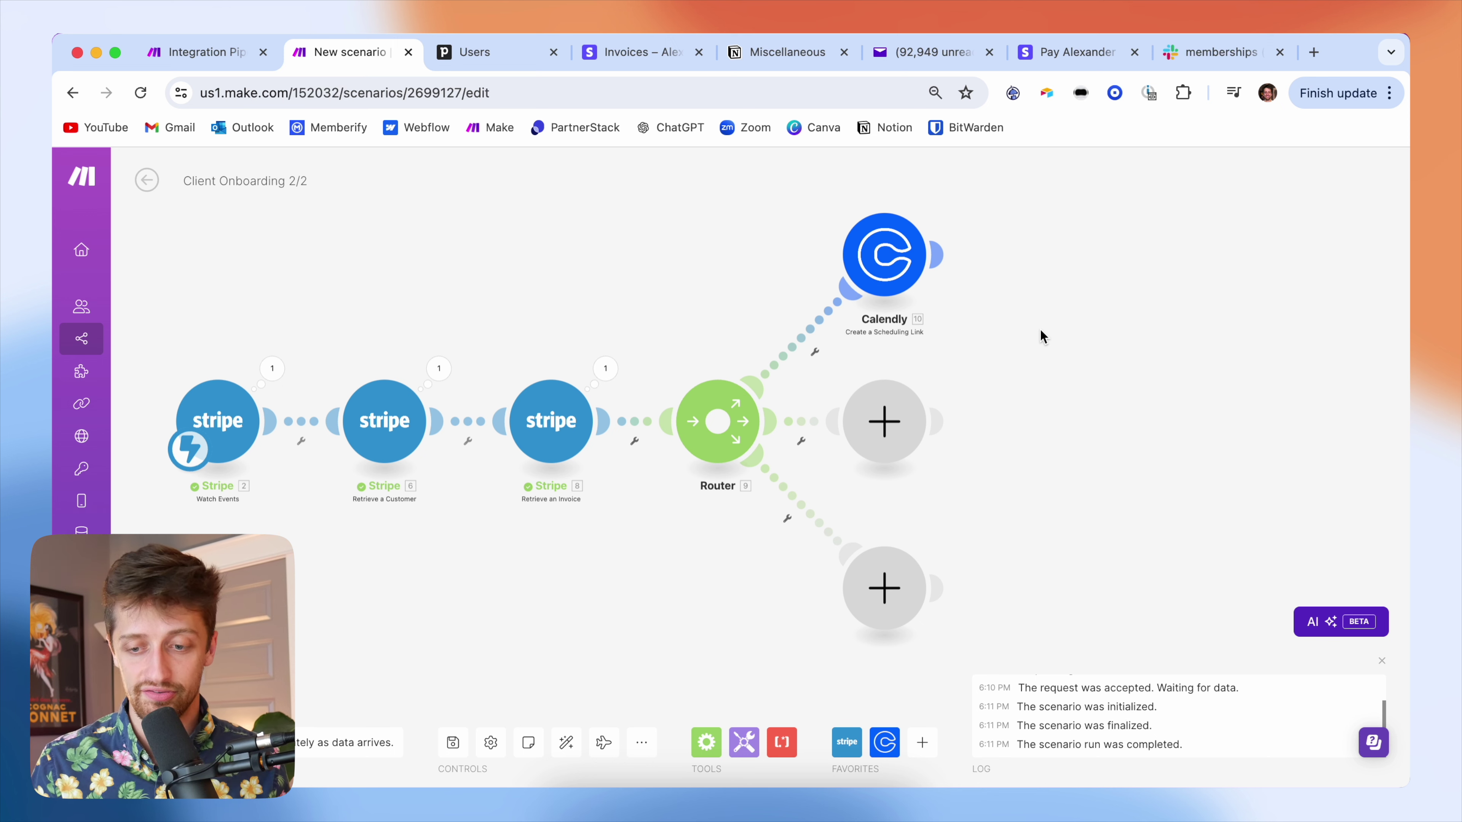
# - Add an OpenAI Create a Completion module after Calendly with an OpenAI connection
pyautogui.click(944, 256)
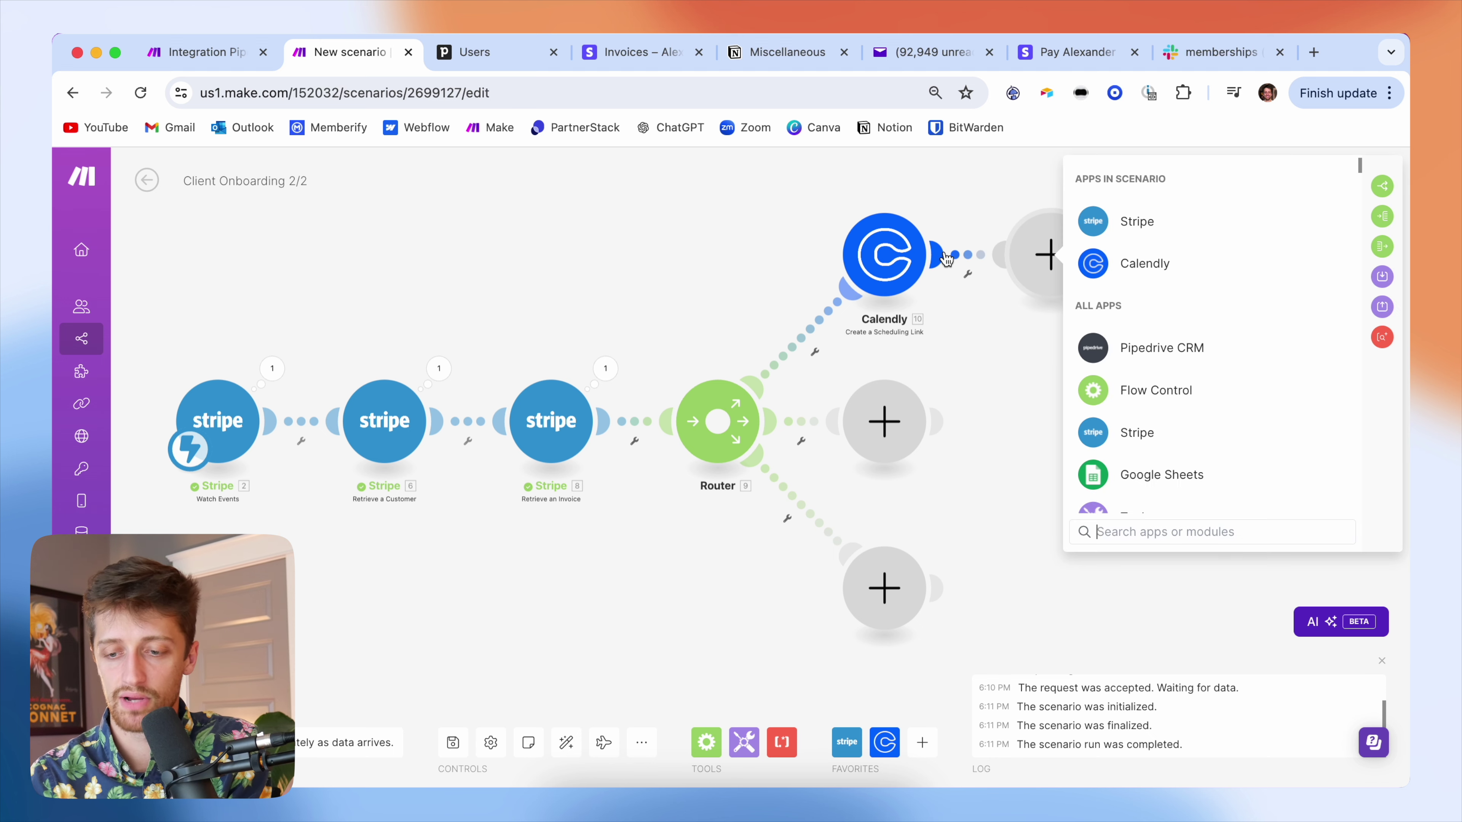
pyautogui.write('open')
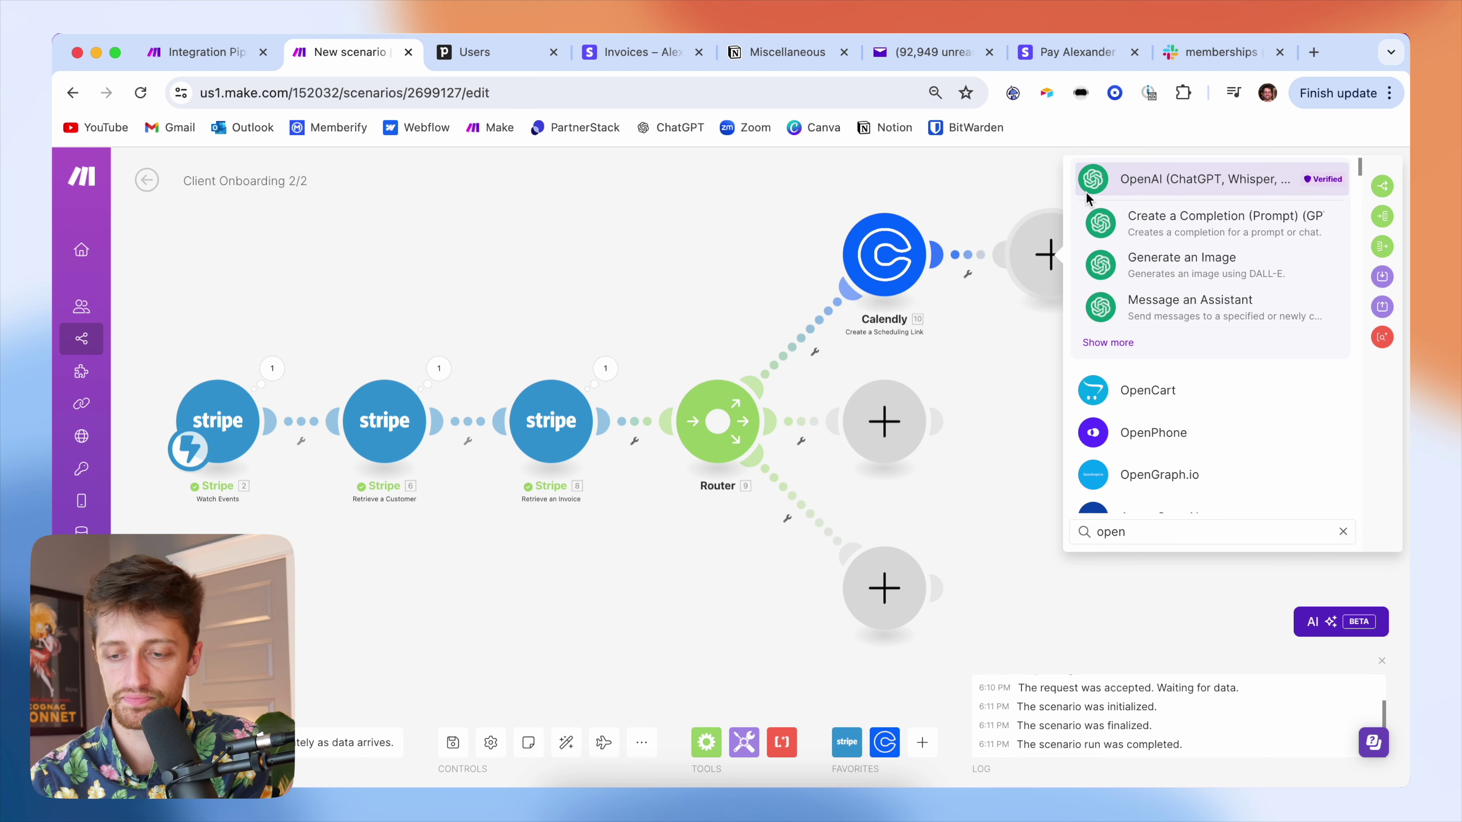
pyautogui.click(1128, 178)
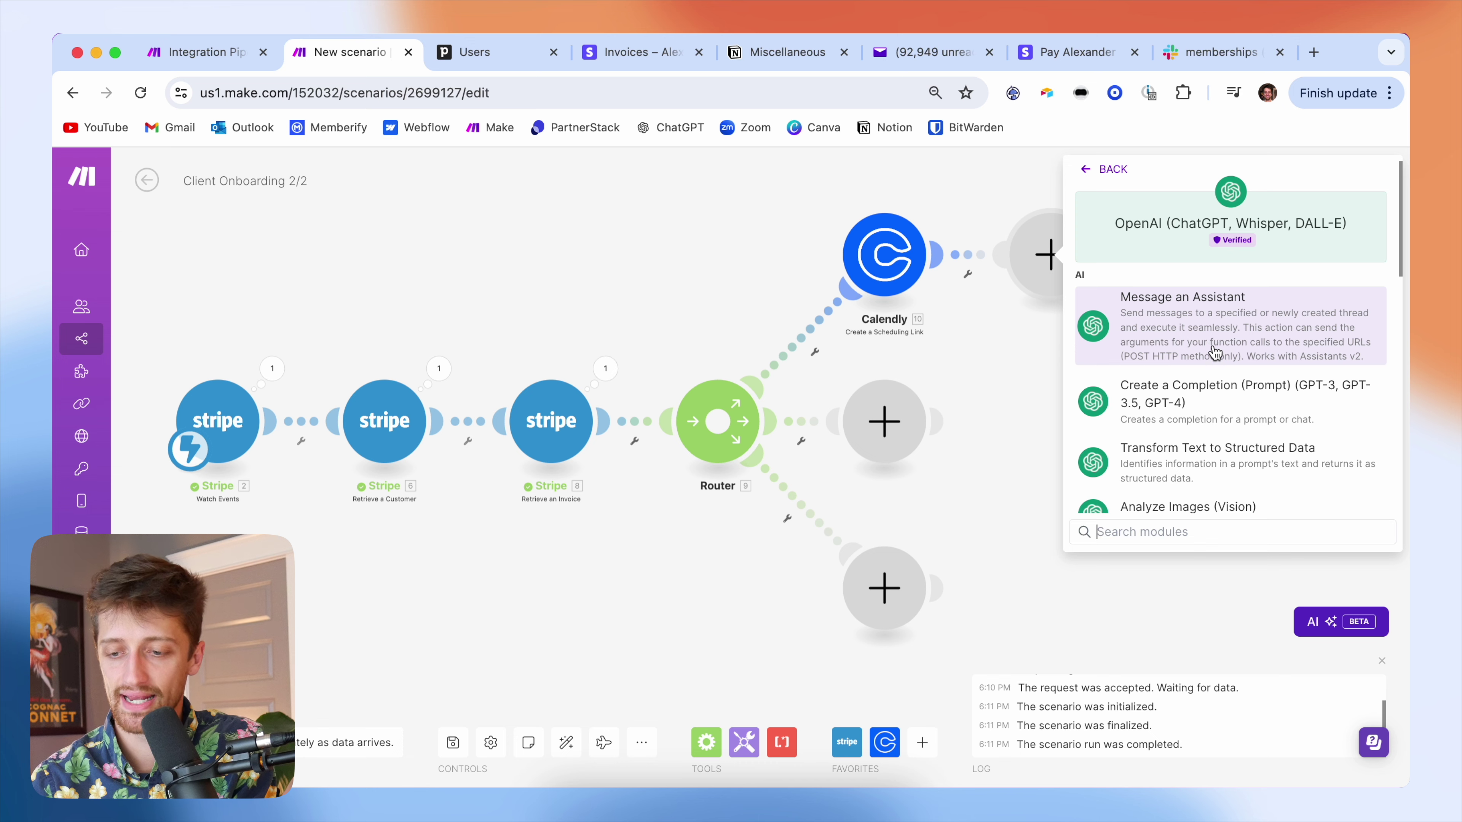
pyautogui.click(1209, 399)
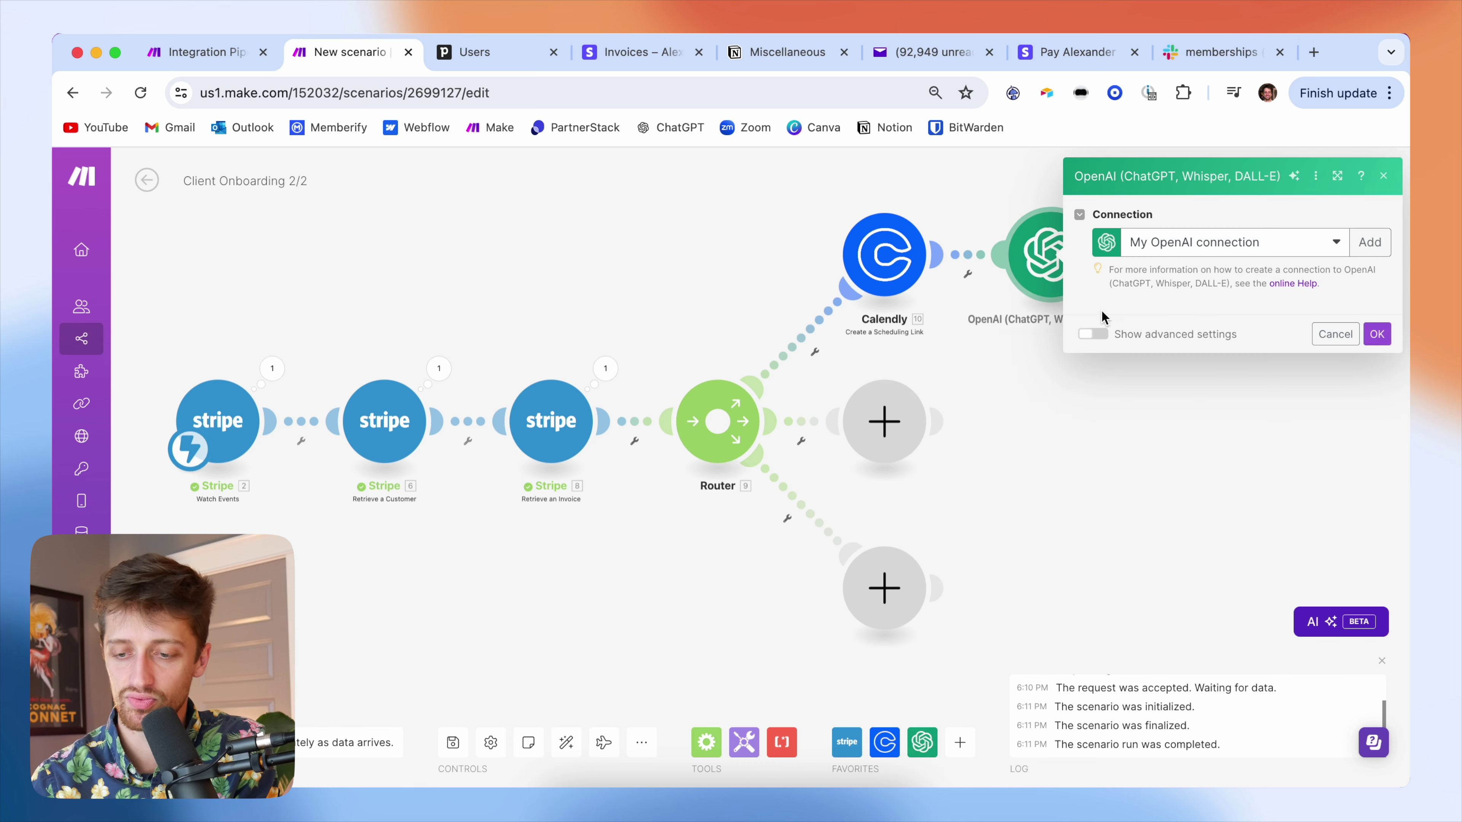
pyautogui.click(1195, 241)
pyautogui.click(1213, 343)
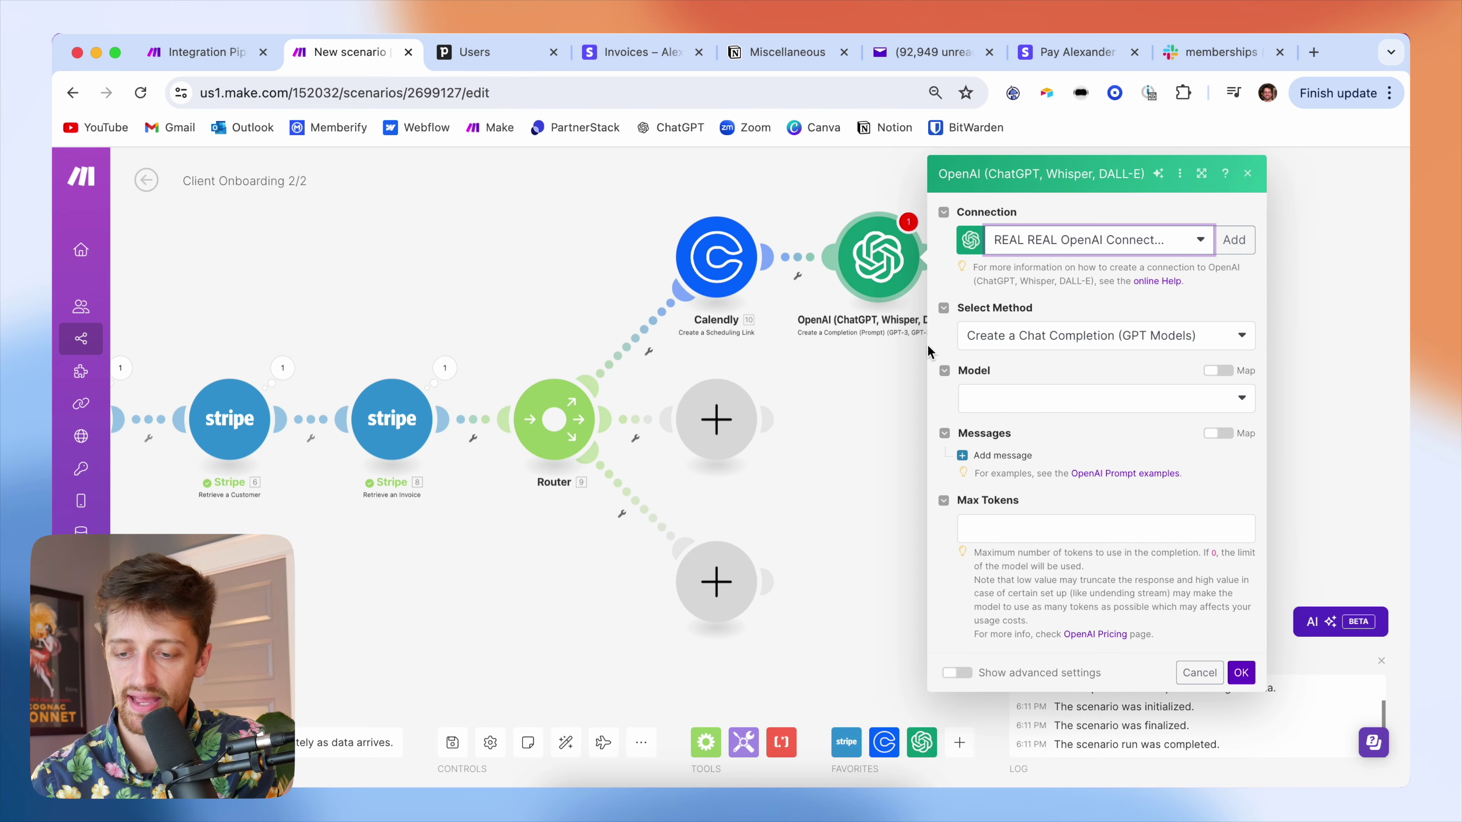
pyautogui.click(1027, 338)
pyautogui.click(1052, 362)
pyautogui.click(1047, 400)
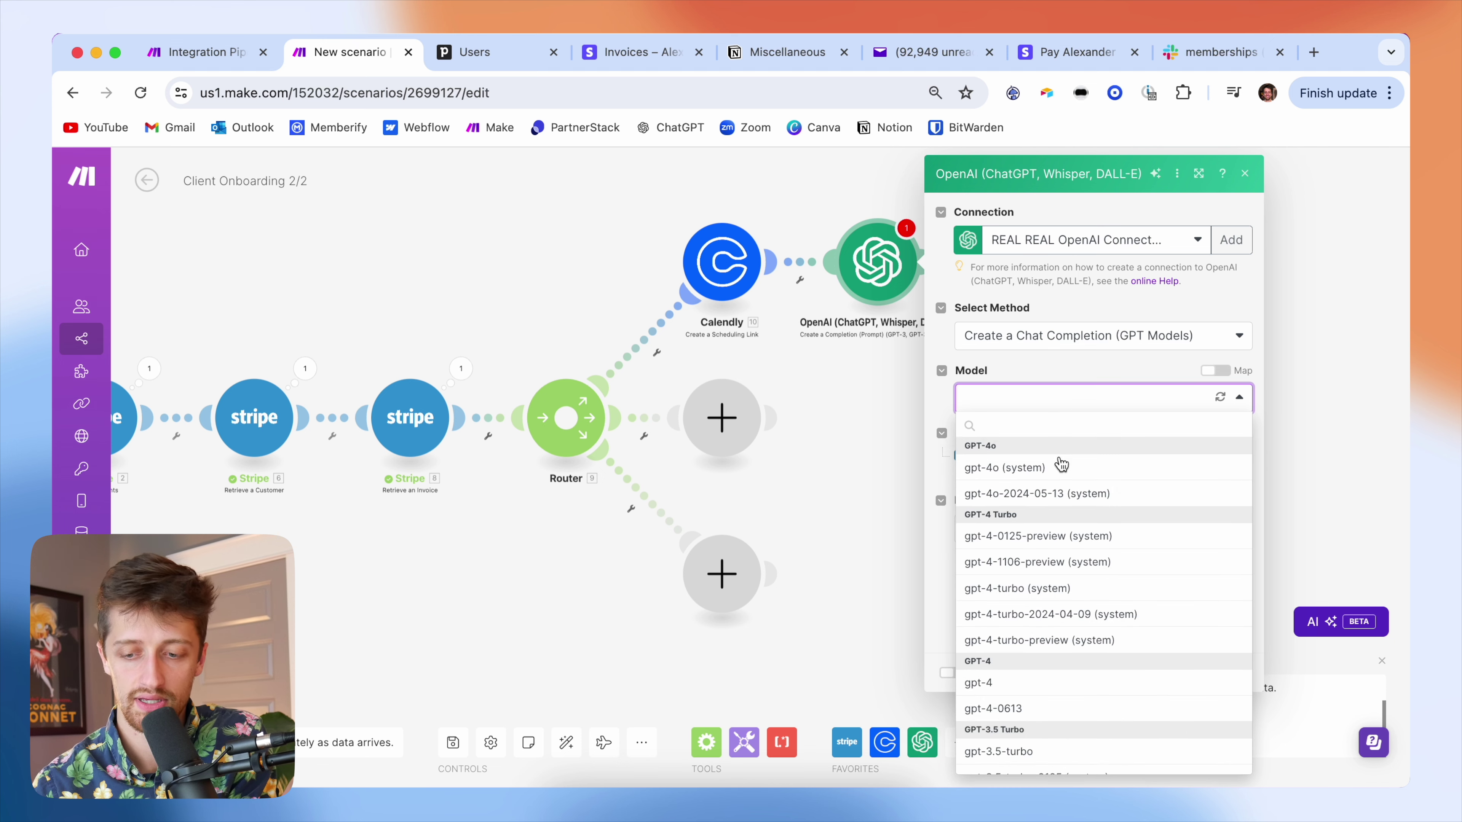
pyautogui.click(1058, 468)
pyautogui.click(1000, 455)
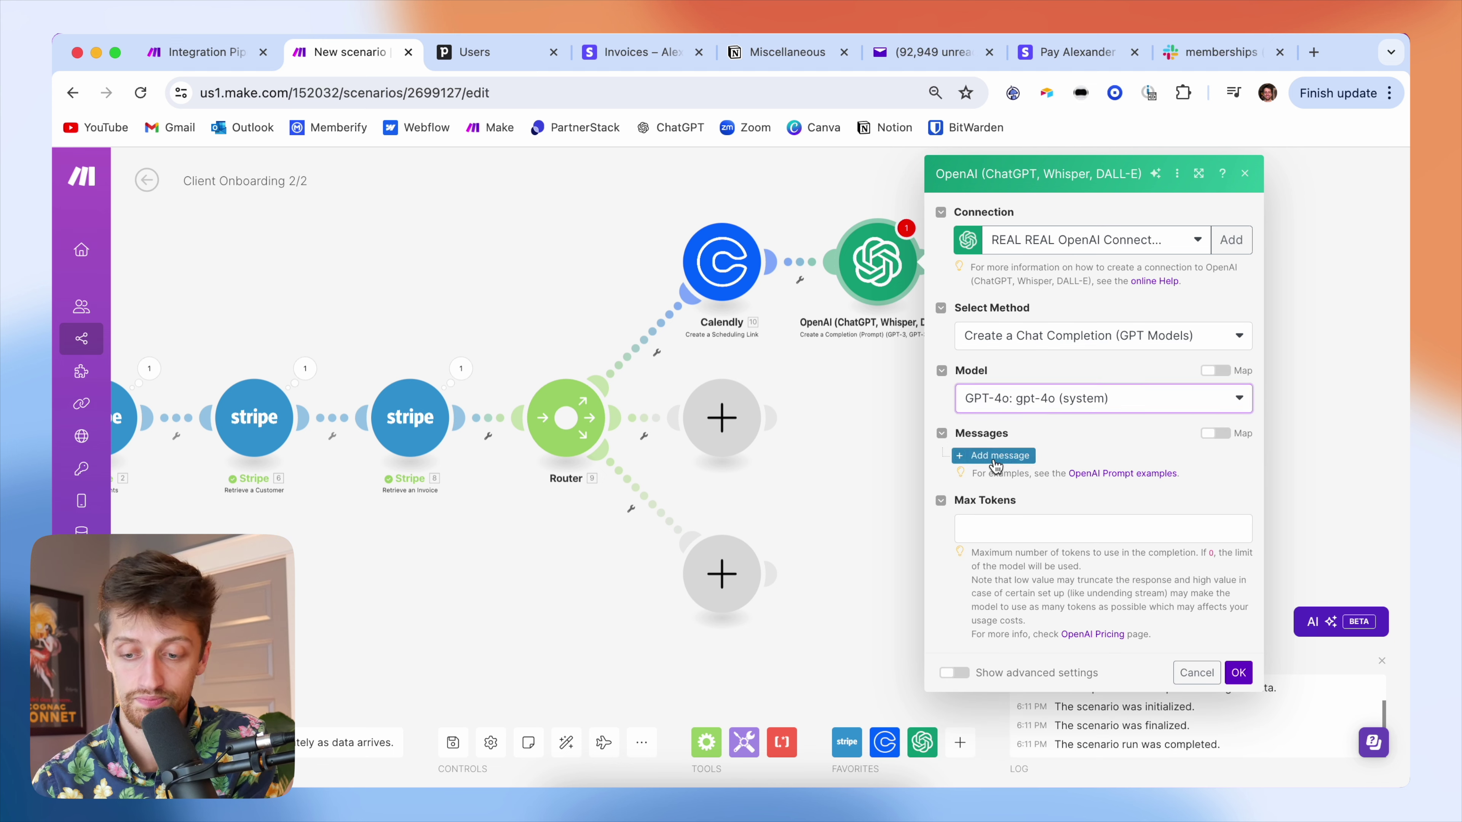
pyautogui.click(1047, 505)
pyautogui.click(1054, 557)
pyautogui.scroll(-2, 1056, 440)
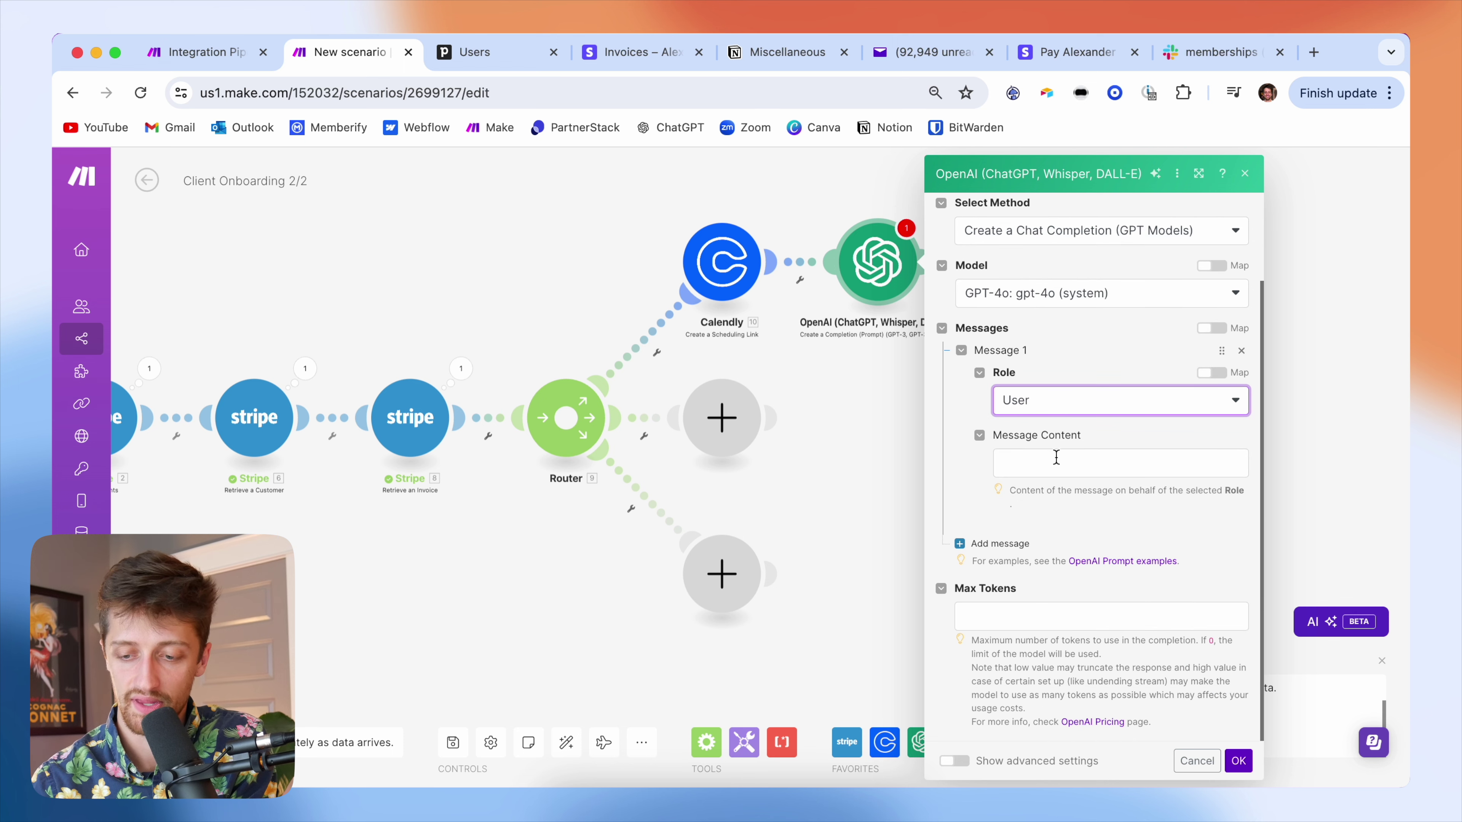
pyautogui.click(1056, 458)
pyautogui.click(1154, 428)
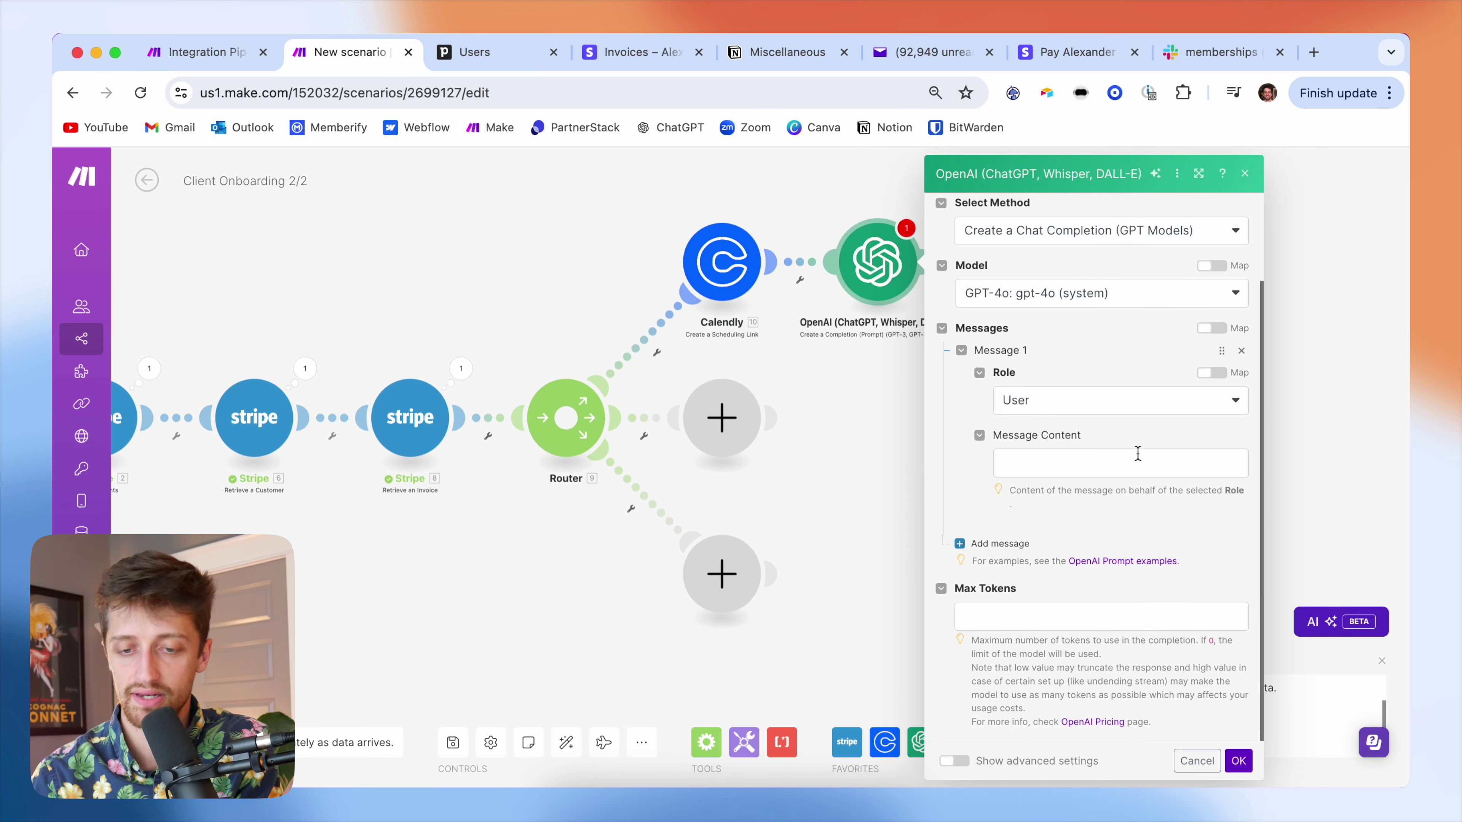
pyautogui.click(800, 53)
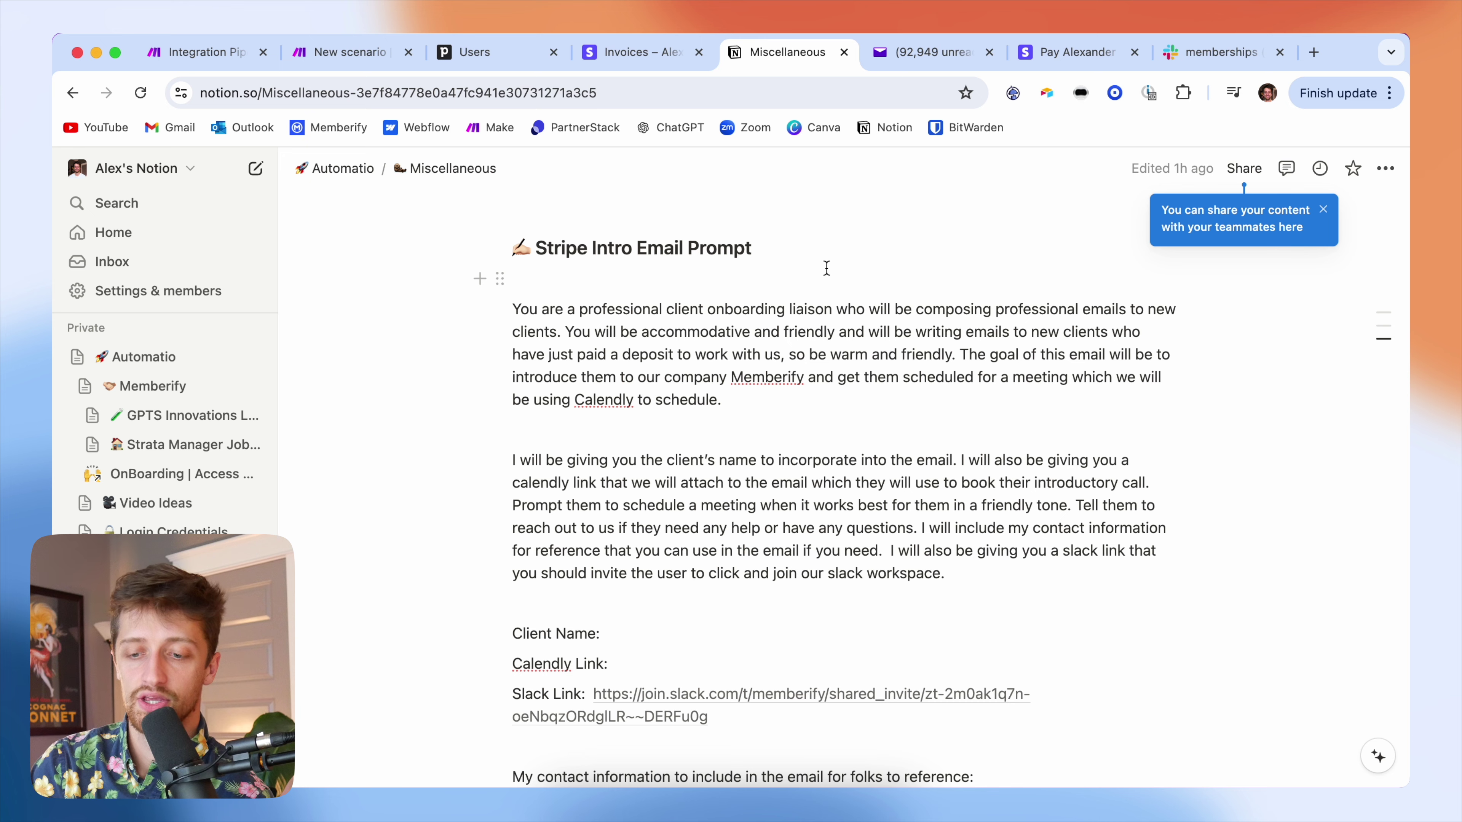
# - Review the prompt's contact-information and Slack link sentences and the empty Calendly Link field
pyautogui.scroll(-1, 826, 268)
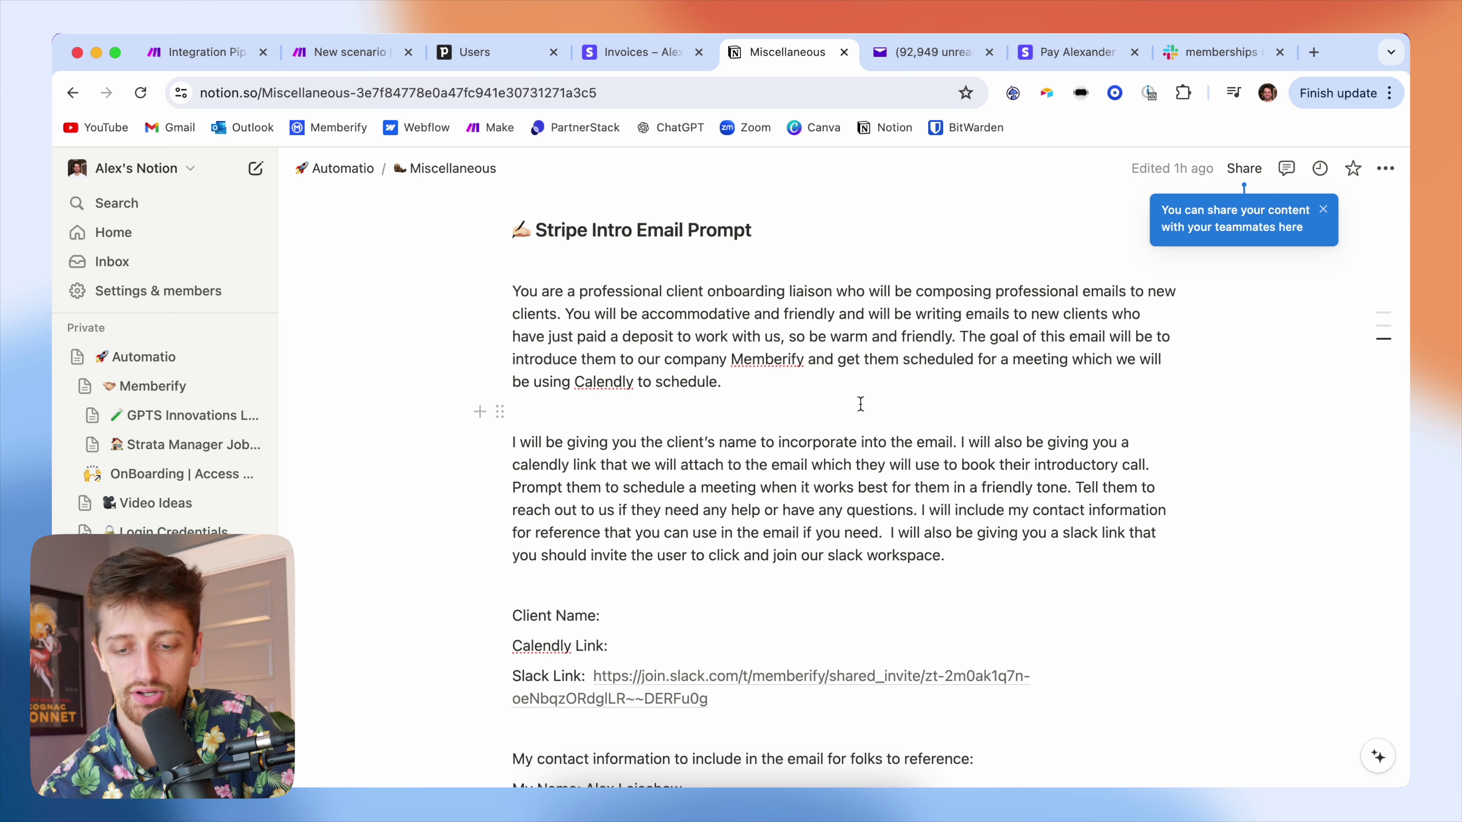
pyautogui.scroll(-2, 860, 403)
pyautogui.scroll(-3, 860, 404)
pyautogui.scroll(-4, 860, 404)
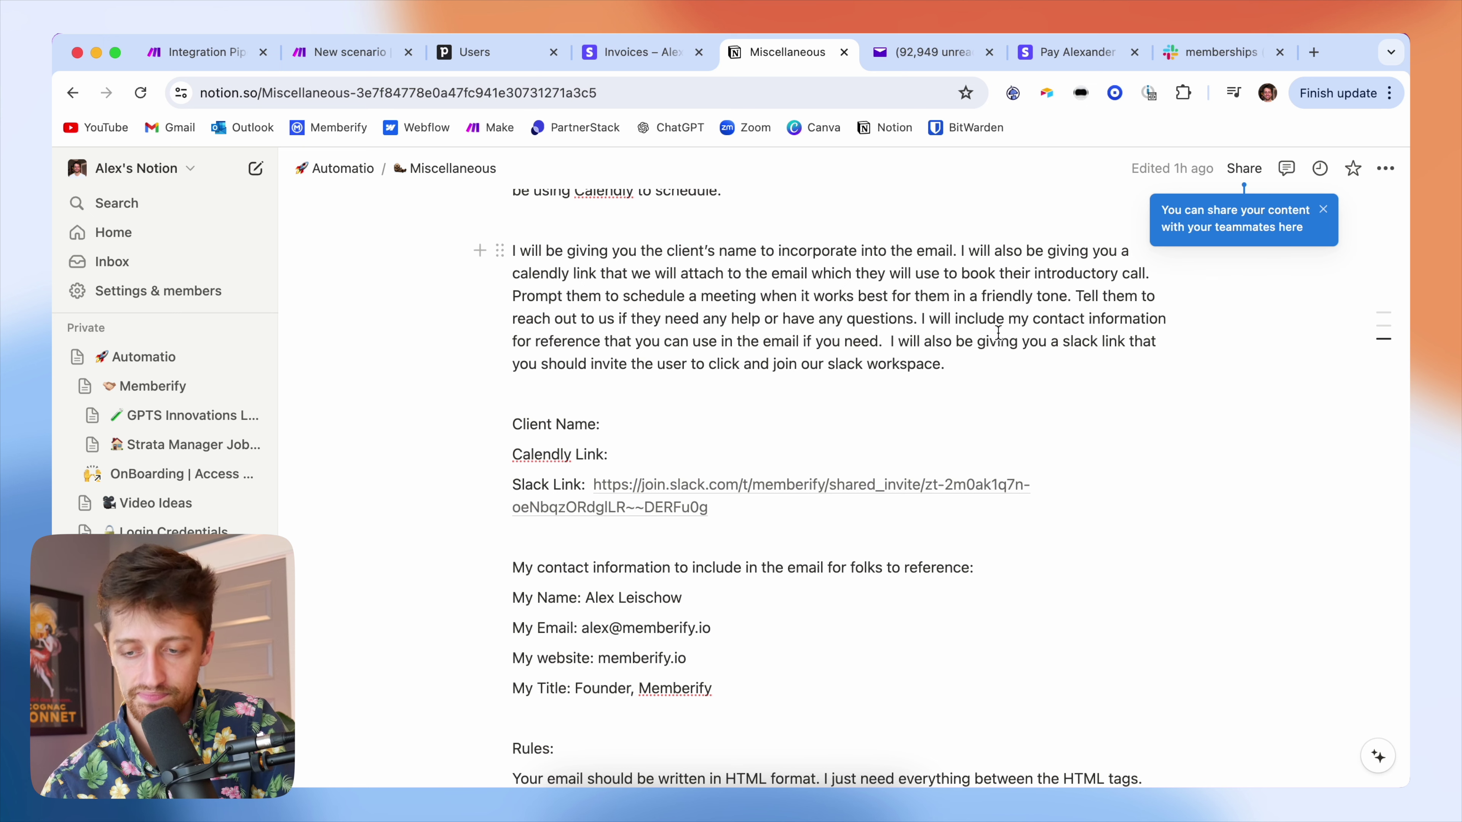
pyautogui.scroll(-1, 998, 333)
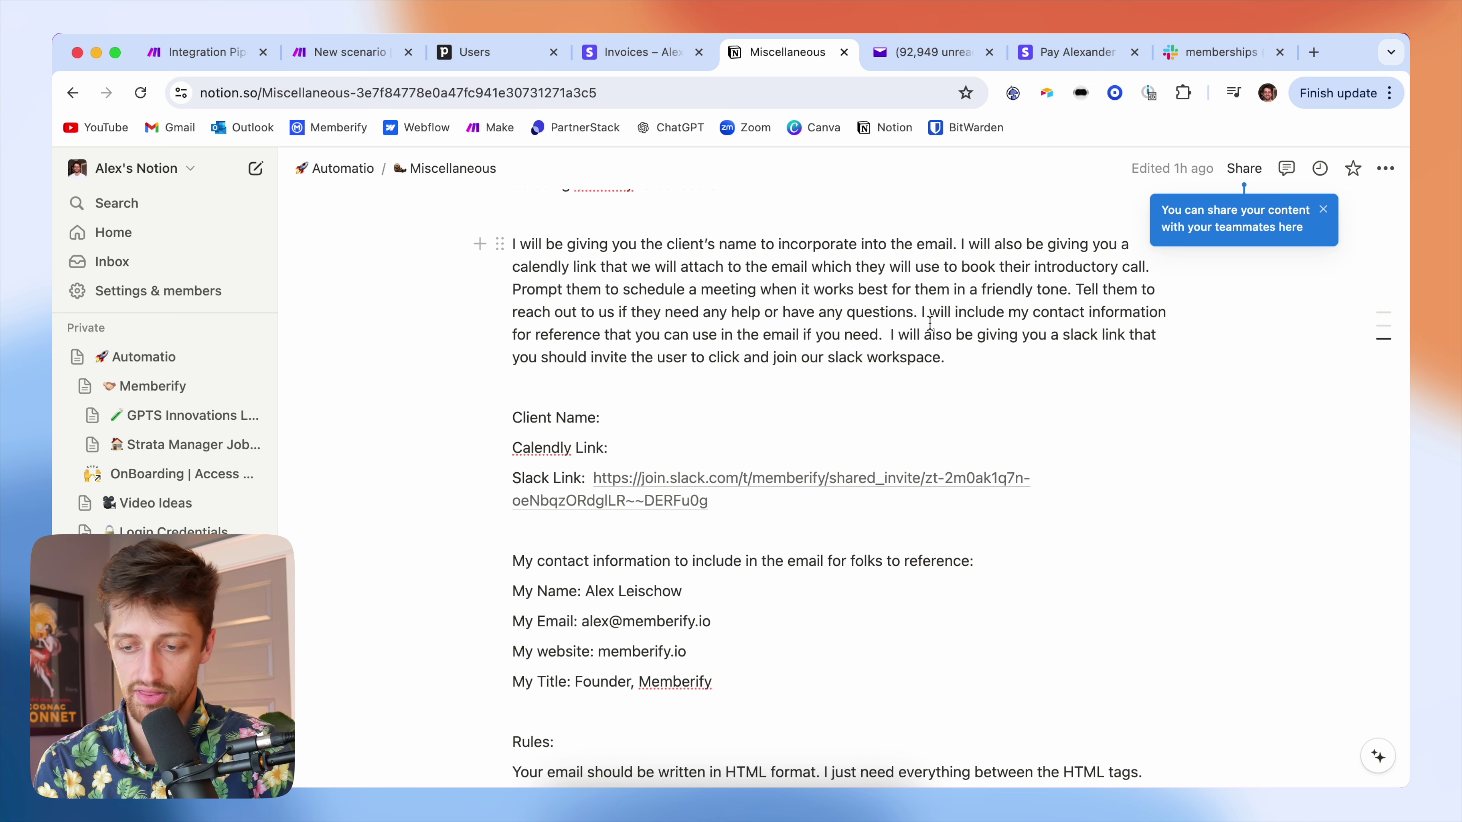
pyautogui.scroll(-1, 929, 323)
pyautogui.moveTo(778, 293); pyautogui.dragTo(948, 287)
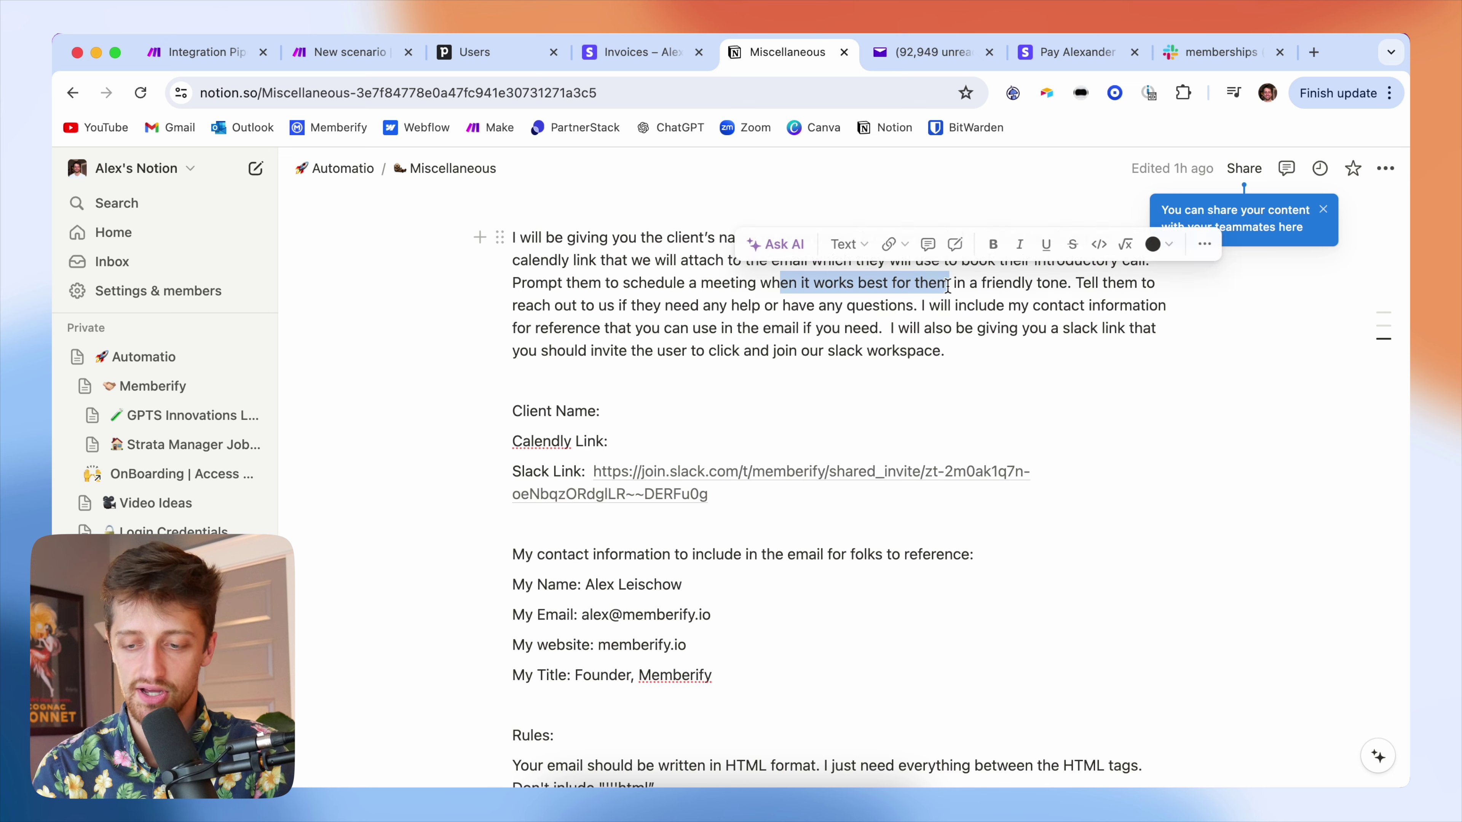
pyautogui.moveTo(725, 327); pyautogui.dragTo(841, 305)
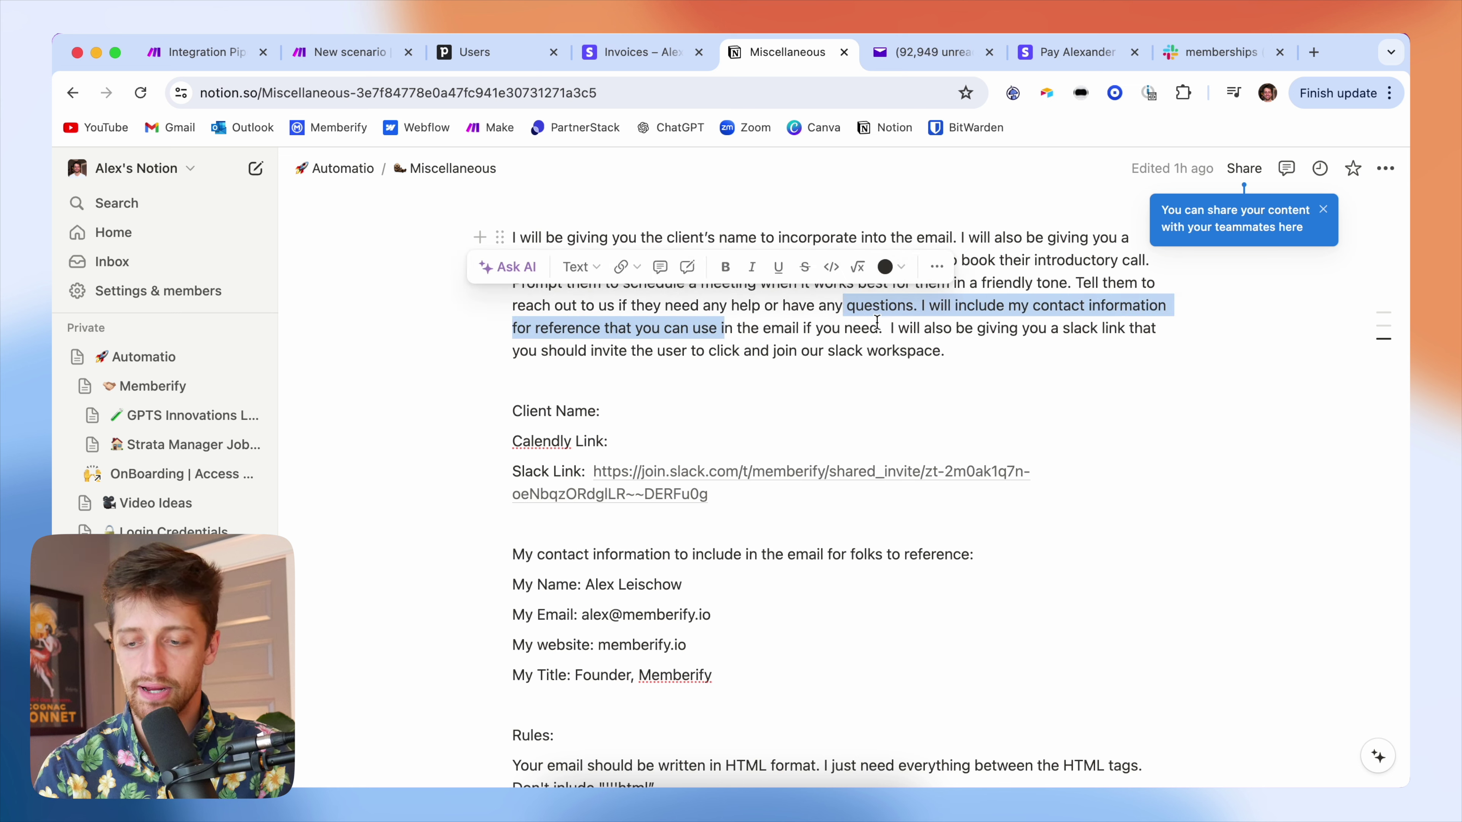
pyautogui.moveTo(953, 340); pyautogui.dragTo(892, 330)
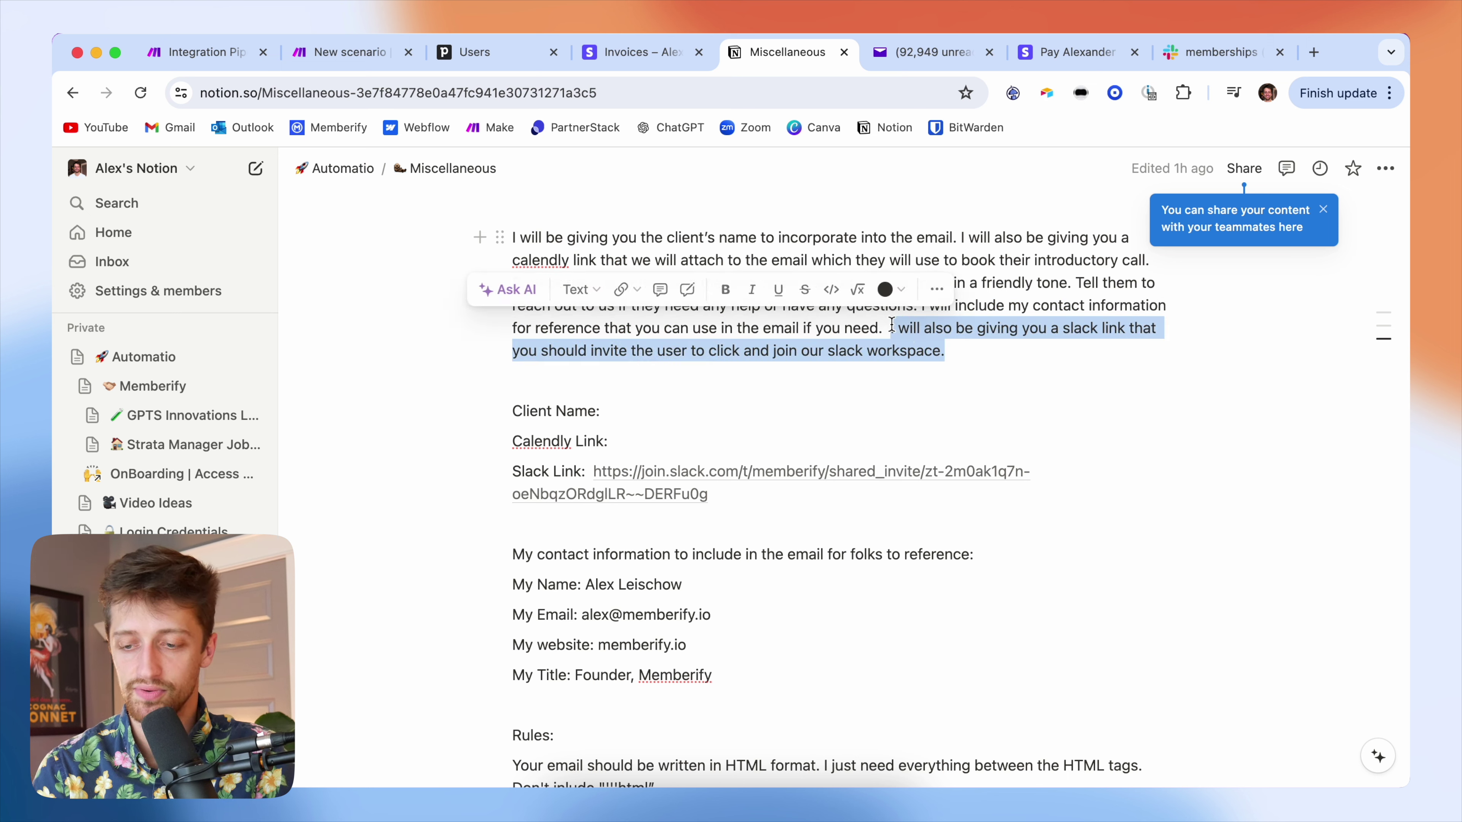
pyautogui.click(966, 356)
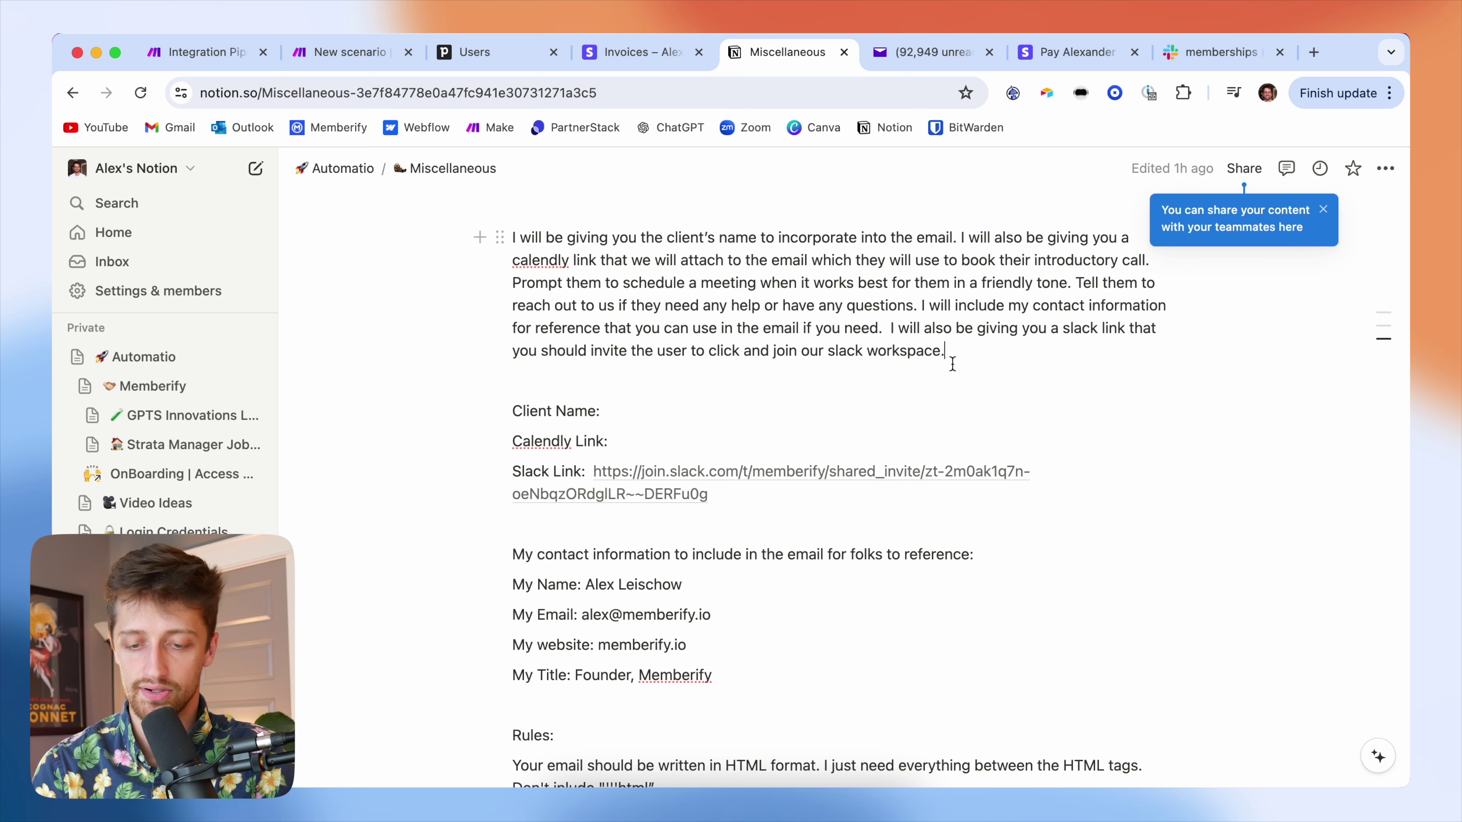
pyautogui.scroll(-1, 740, 484)
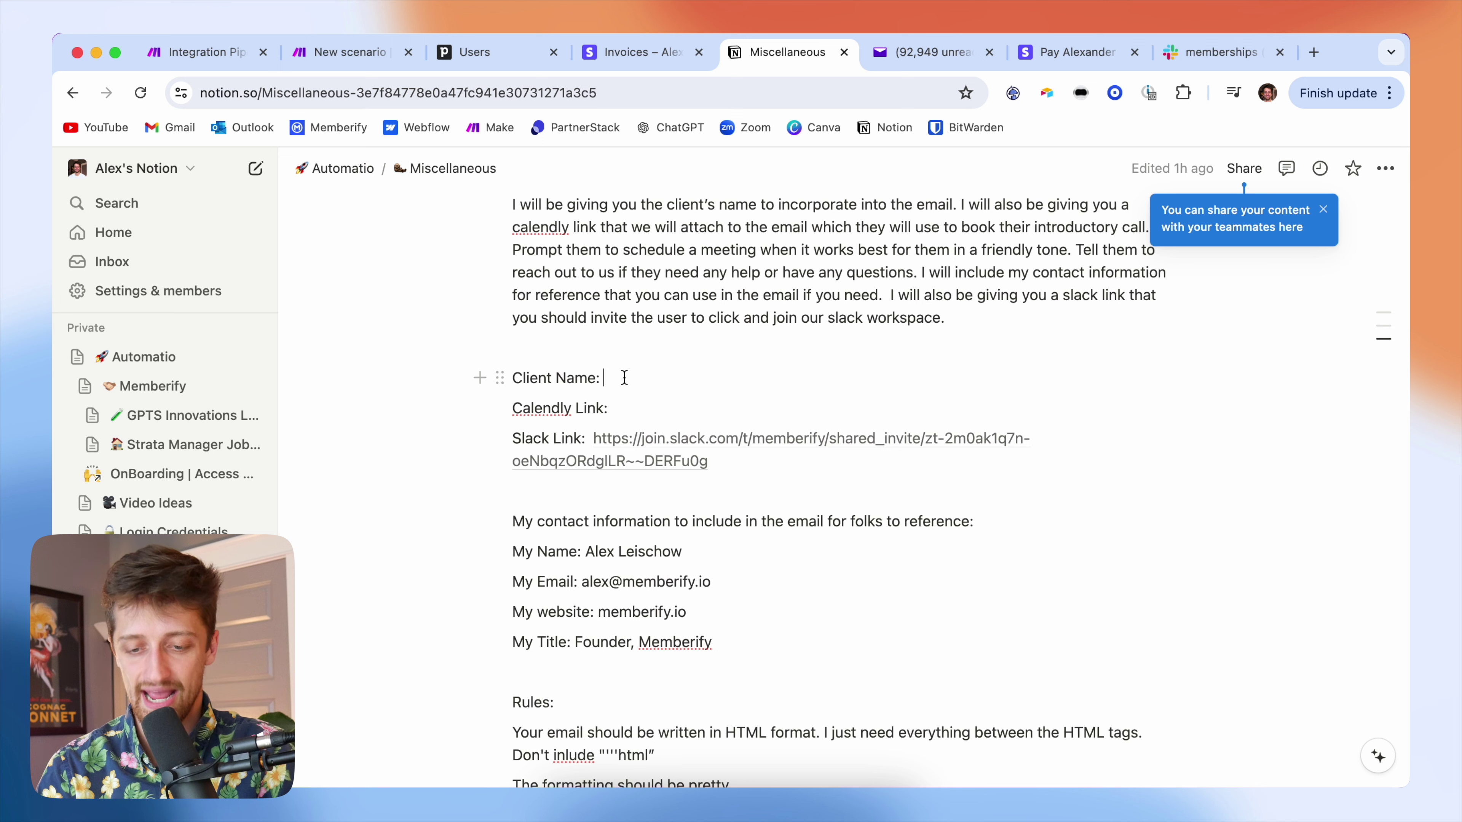
pyautogui.click(632, 407)
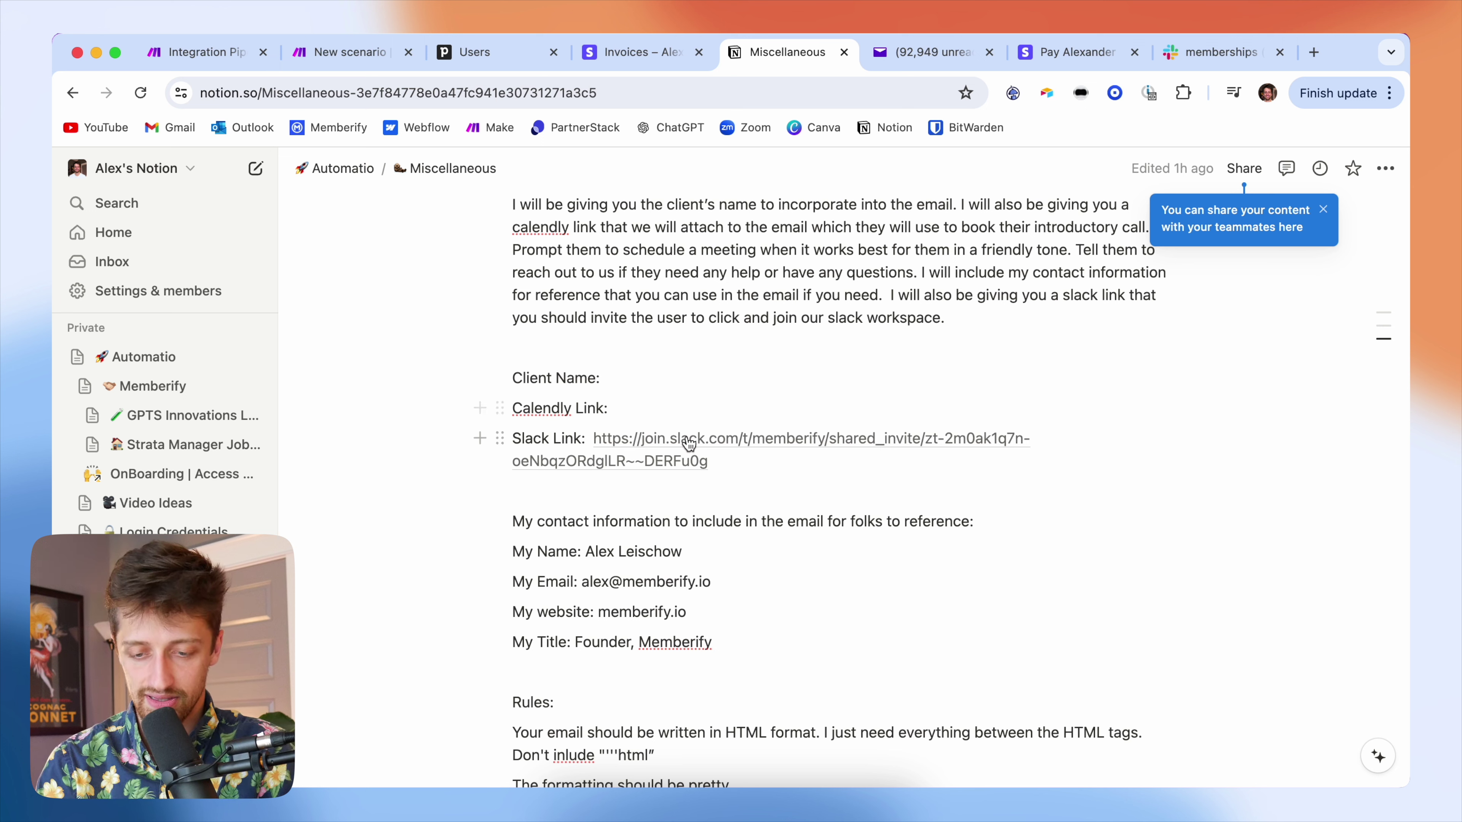
pyautogui.moveTo(736, 460); pyautogui.dragTo(593, 439)
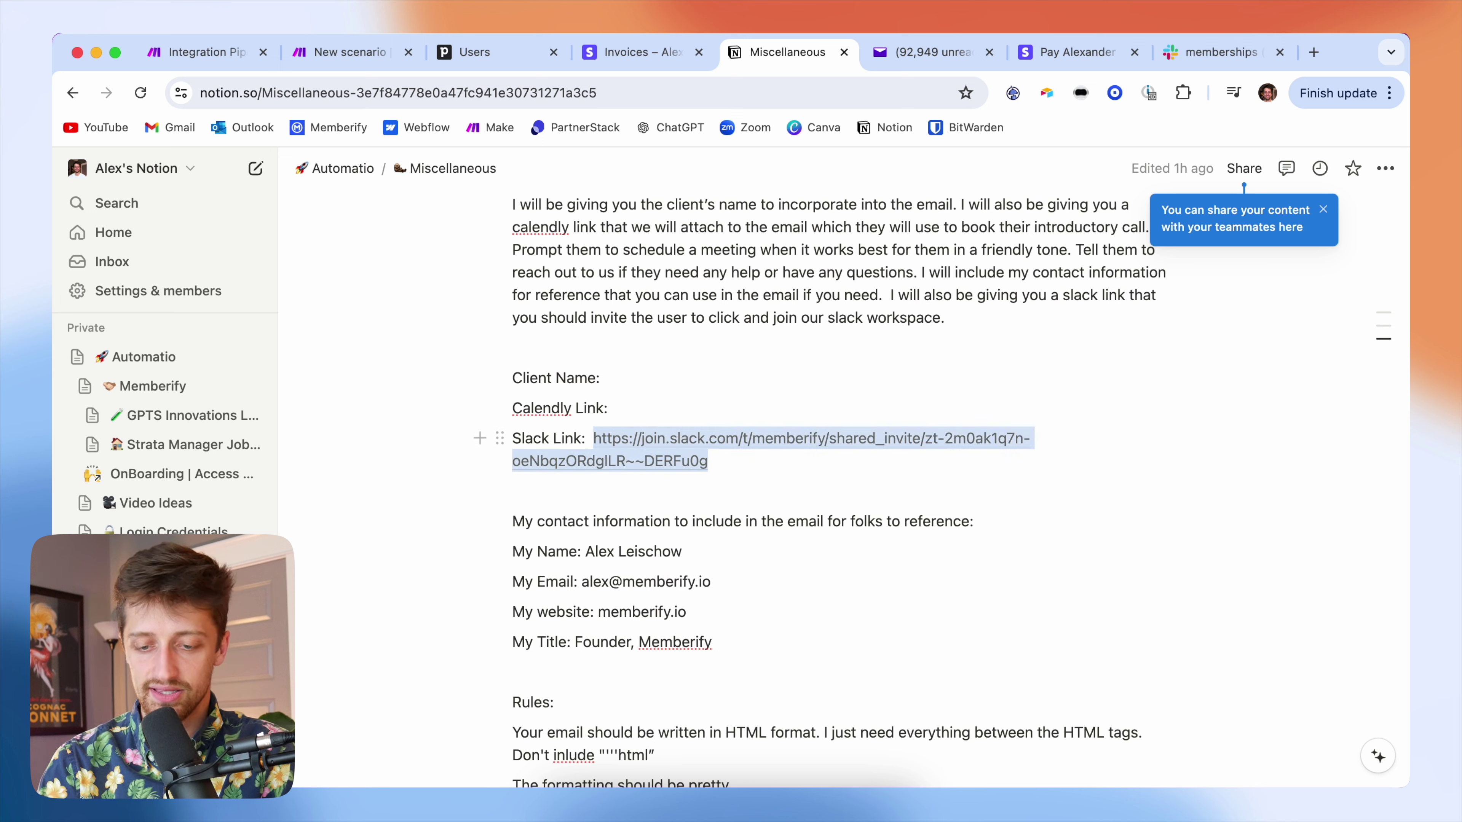
pyautogui.click(785, 468)
# - Review the rules: HTML format, pretty formatting, line breaks, no subject line, only-given contact info
pyautogui.scroll(-5, 749, 524)
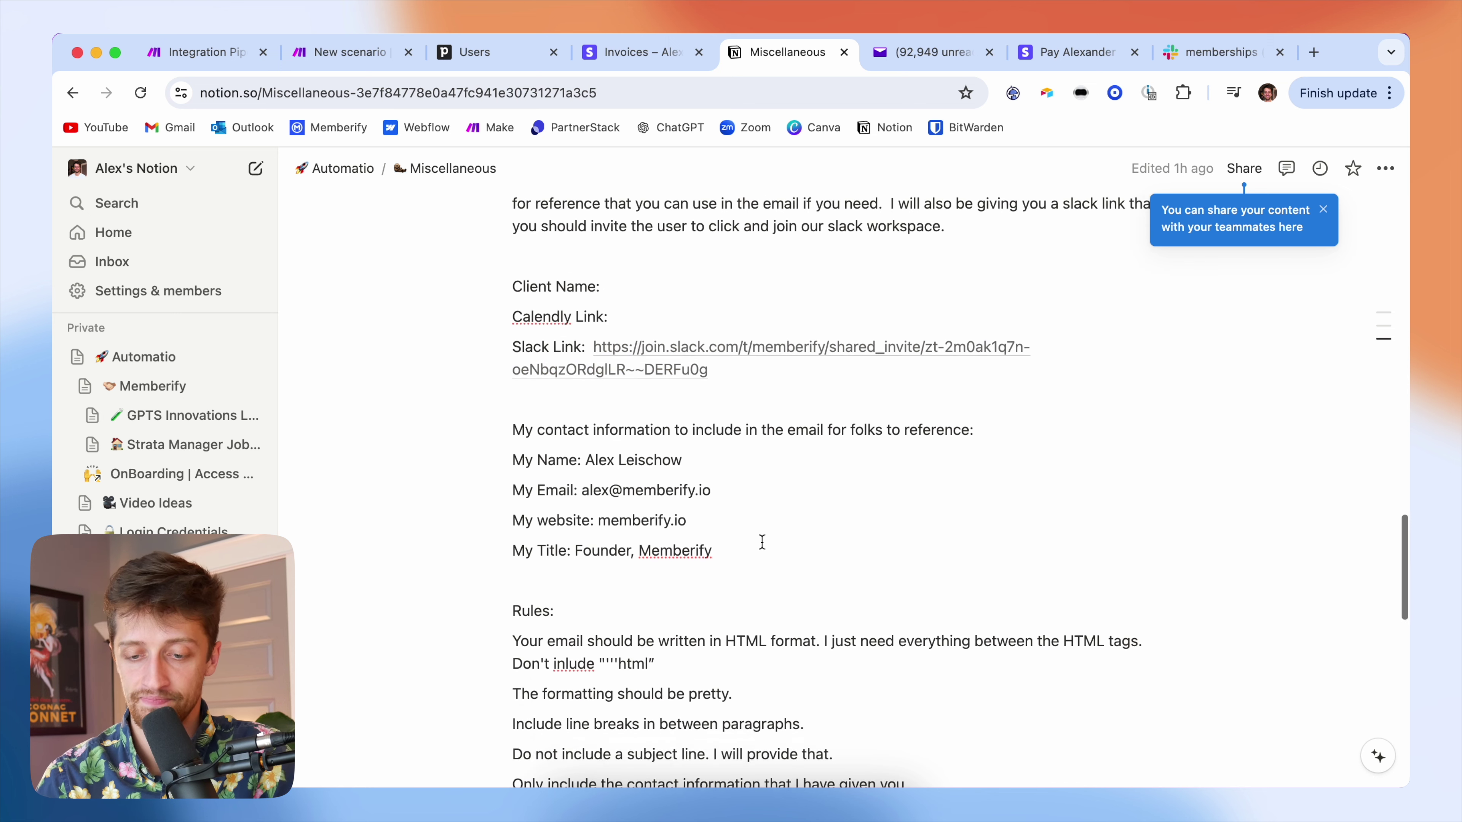
pyautogui.moveTo(712, 518); pyautogui.dragTo(513, 397)
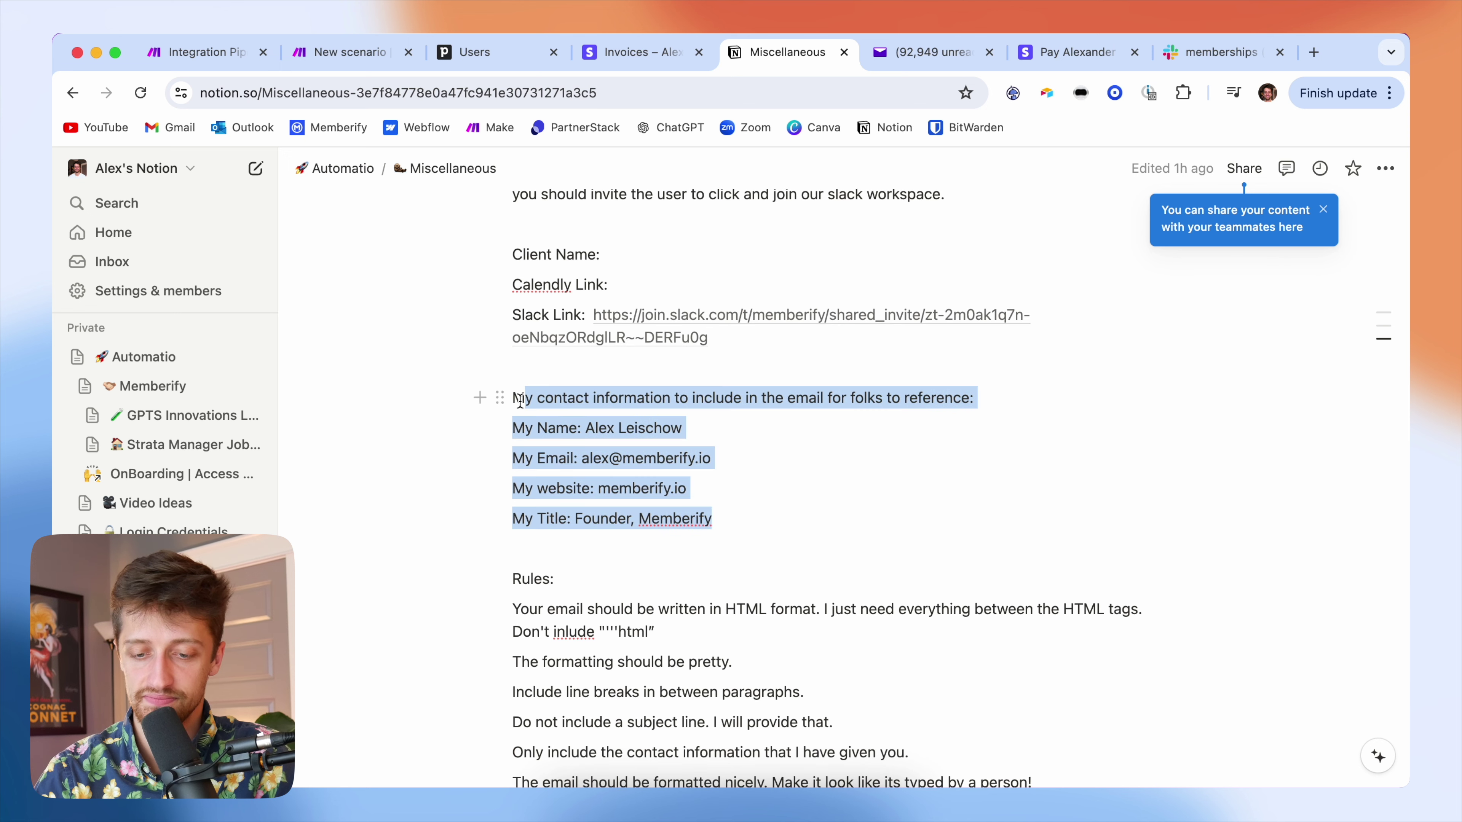
pyautogui.scroll(-5, 649, 483)
pyautogui.click(520, 344)
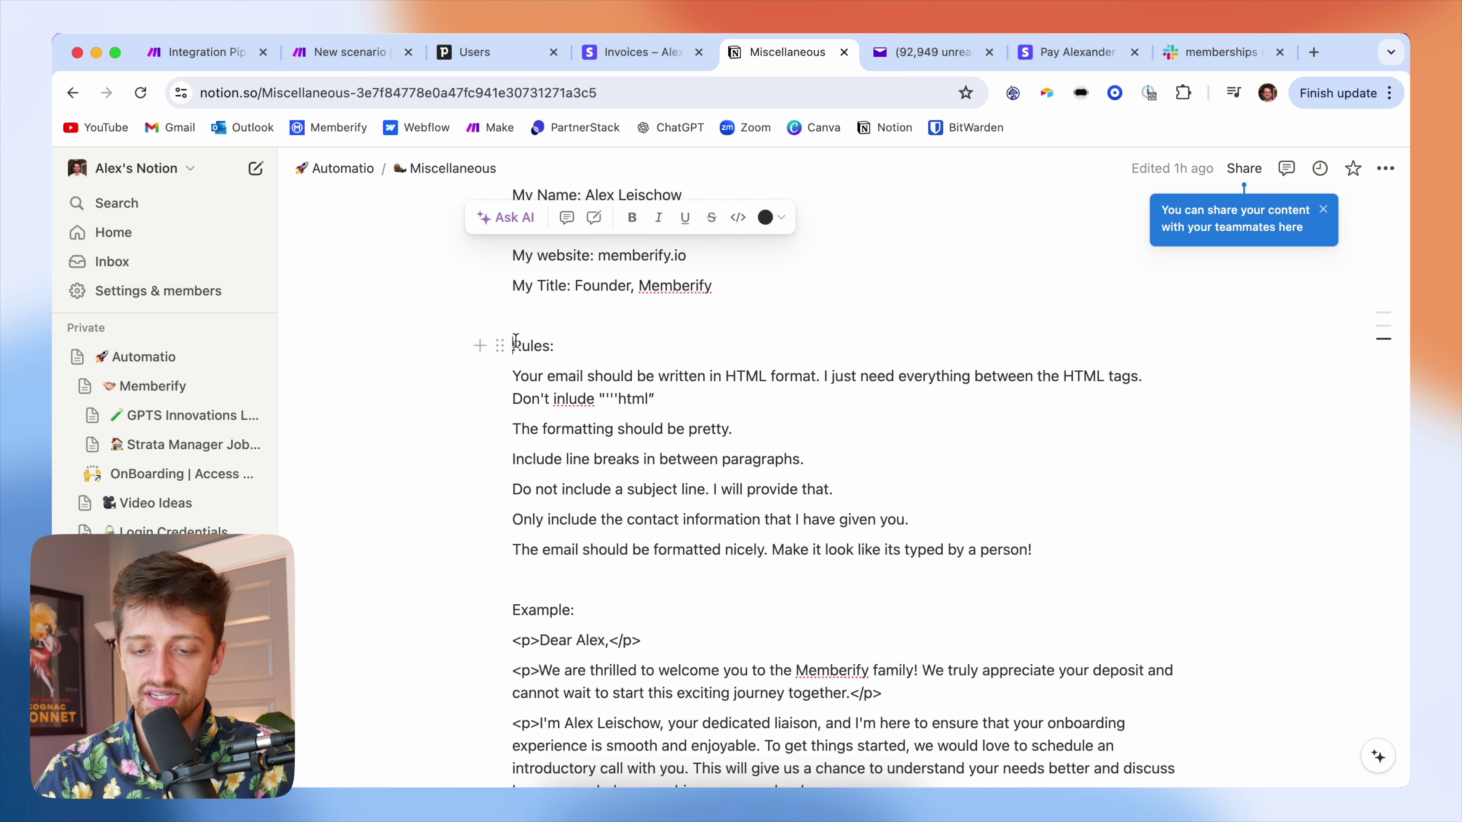
pyautogui.moveTo(674, 407); pyautogui.dragTo(663, 340)
pyautogui.click(855, 302)
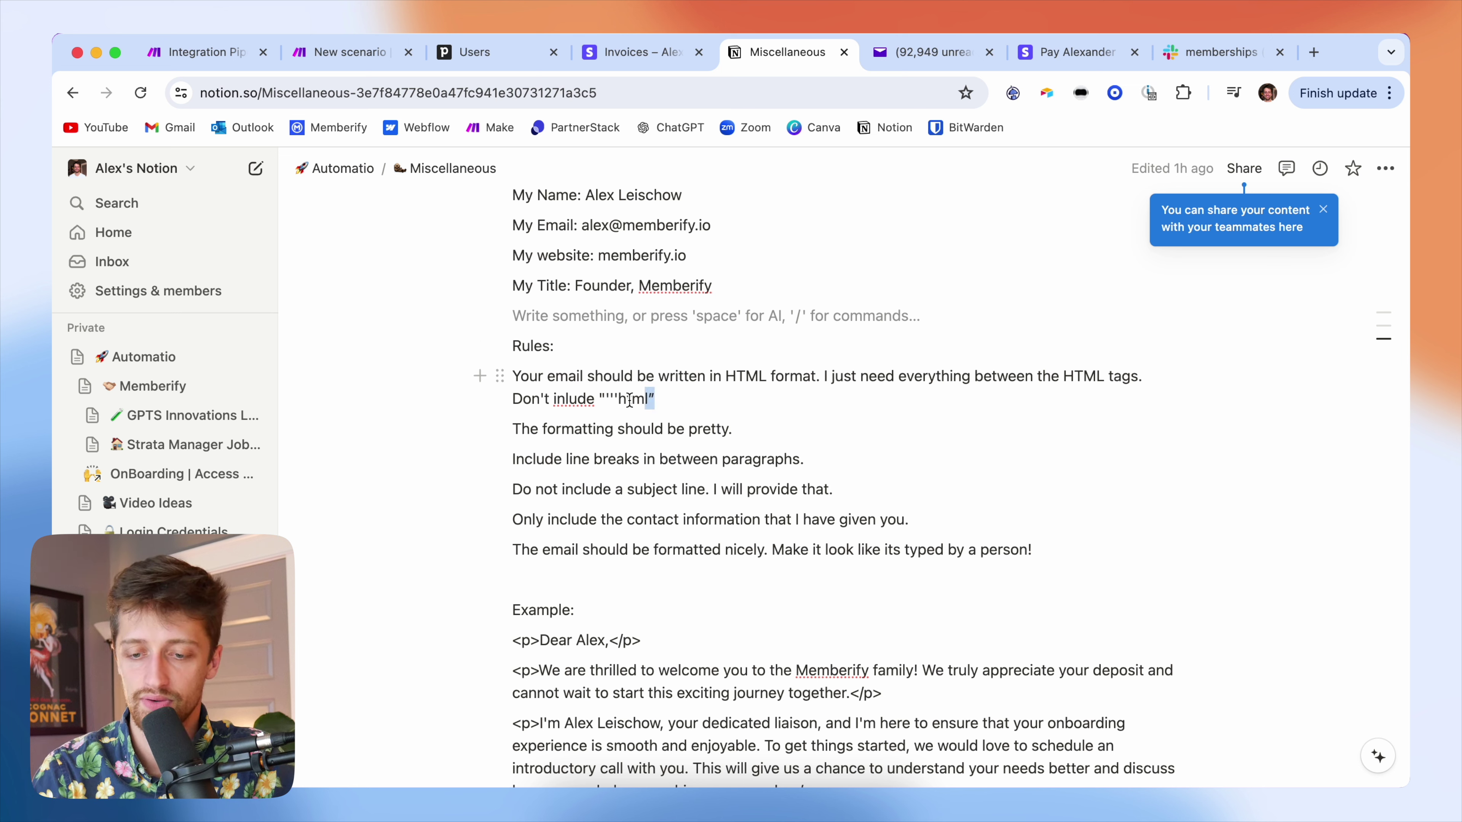
pyautogui.moveTo(655, 399); pyautogui.dragTo(488, 378)
pyautogui.moveTo(748, 429); pyautogui.dragTo(547, 429)
pyautogui.moveTo(807, 459); pyautogui.dragTo(589, 459)
pyautogui.moveTo(835, 488); pyautogui.dragTo(624, 489)
pyautogui.click(910, 520)
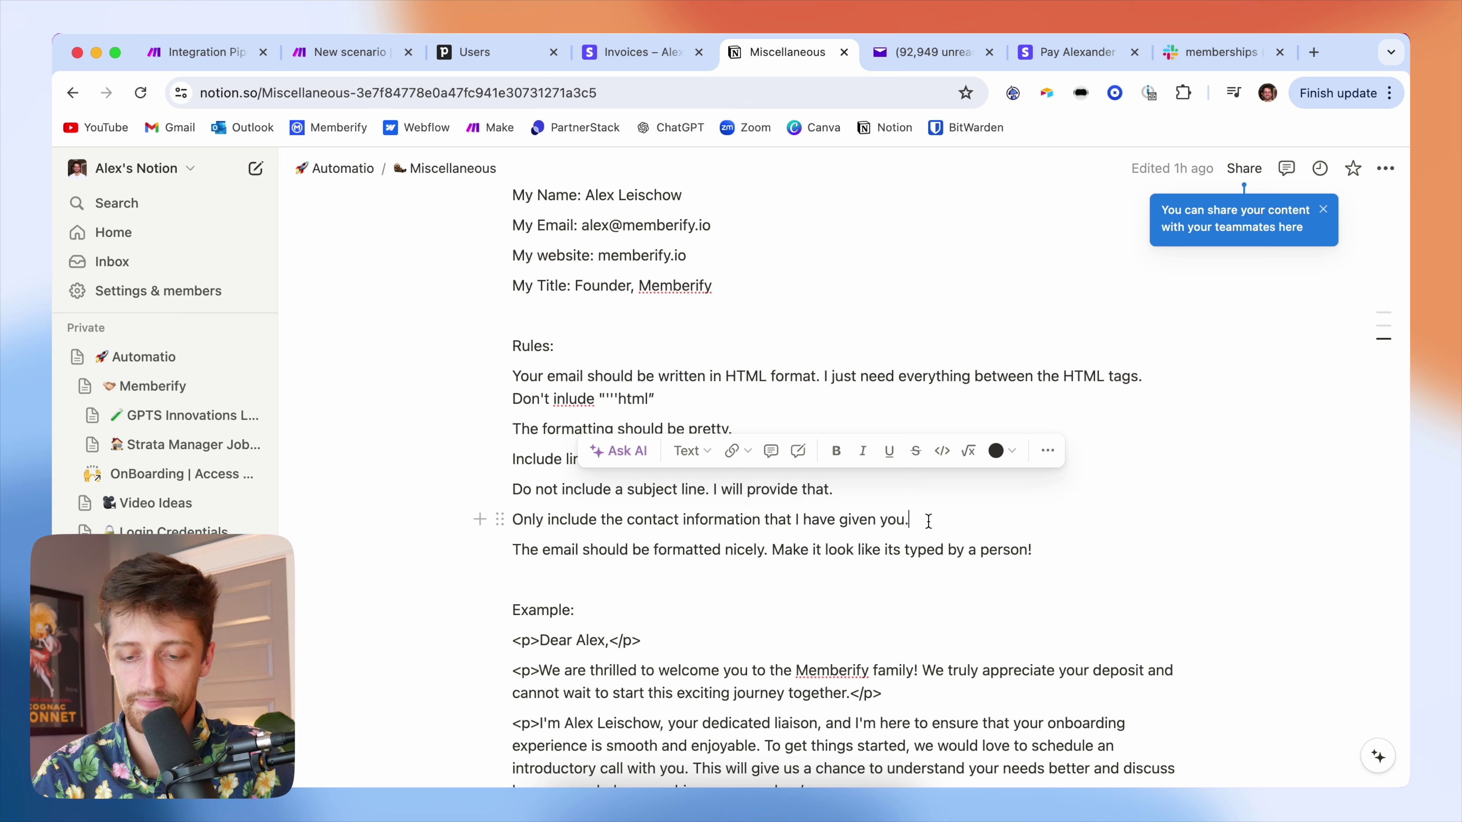
pyautogui.moveTo(609, 531); pyautogui.dragTo(596, 521)
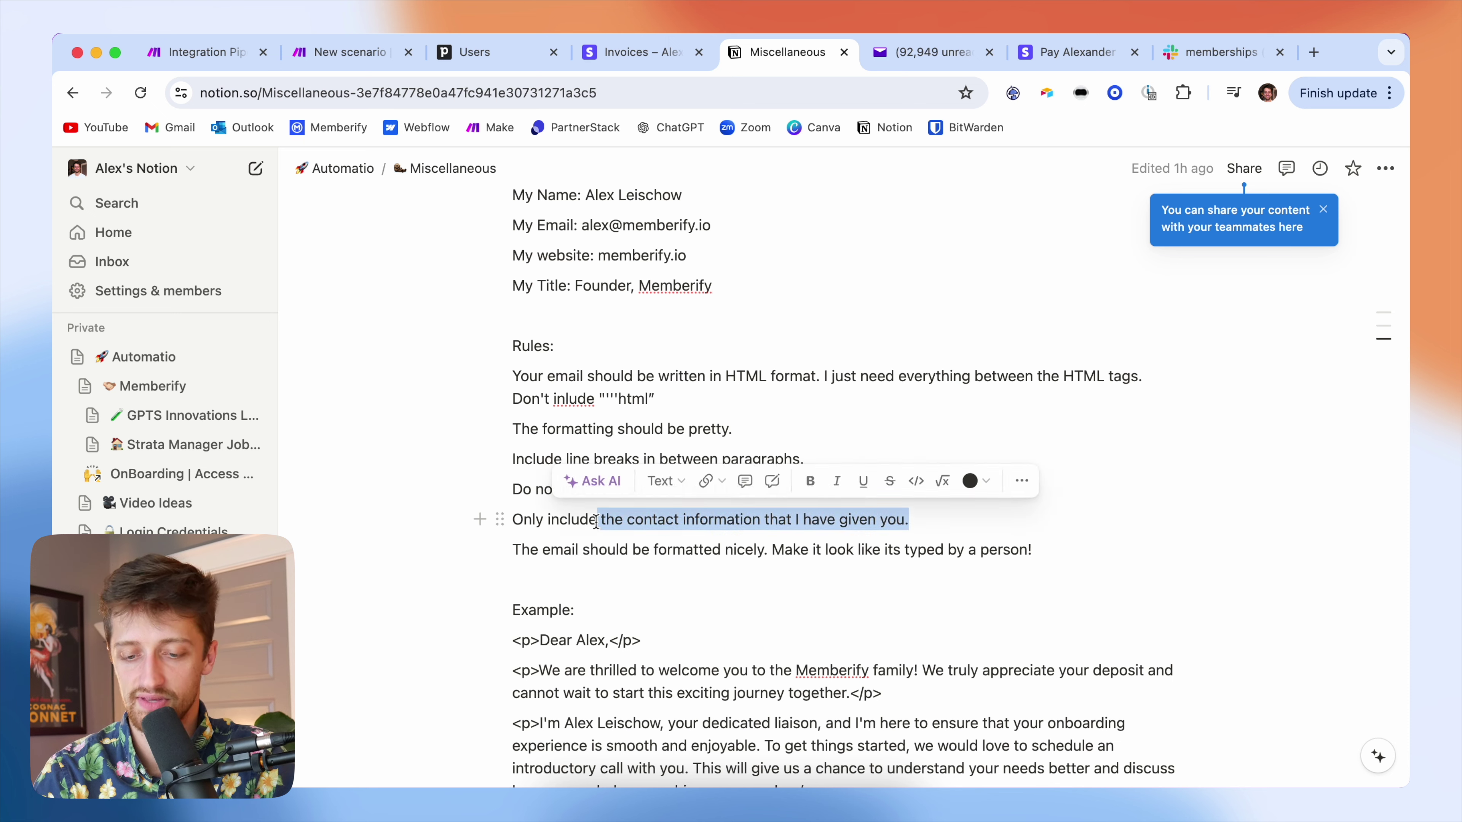
pyautogui.click(641, 553)
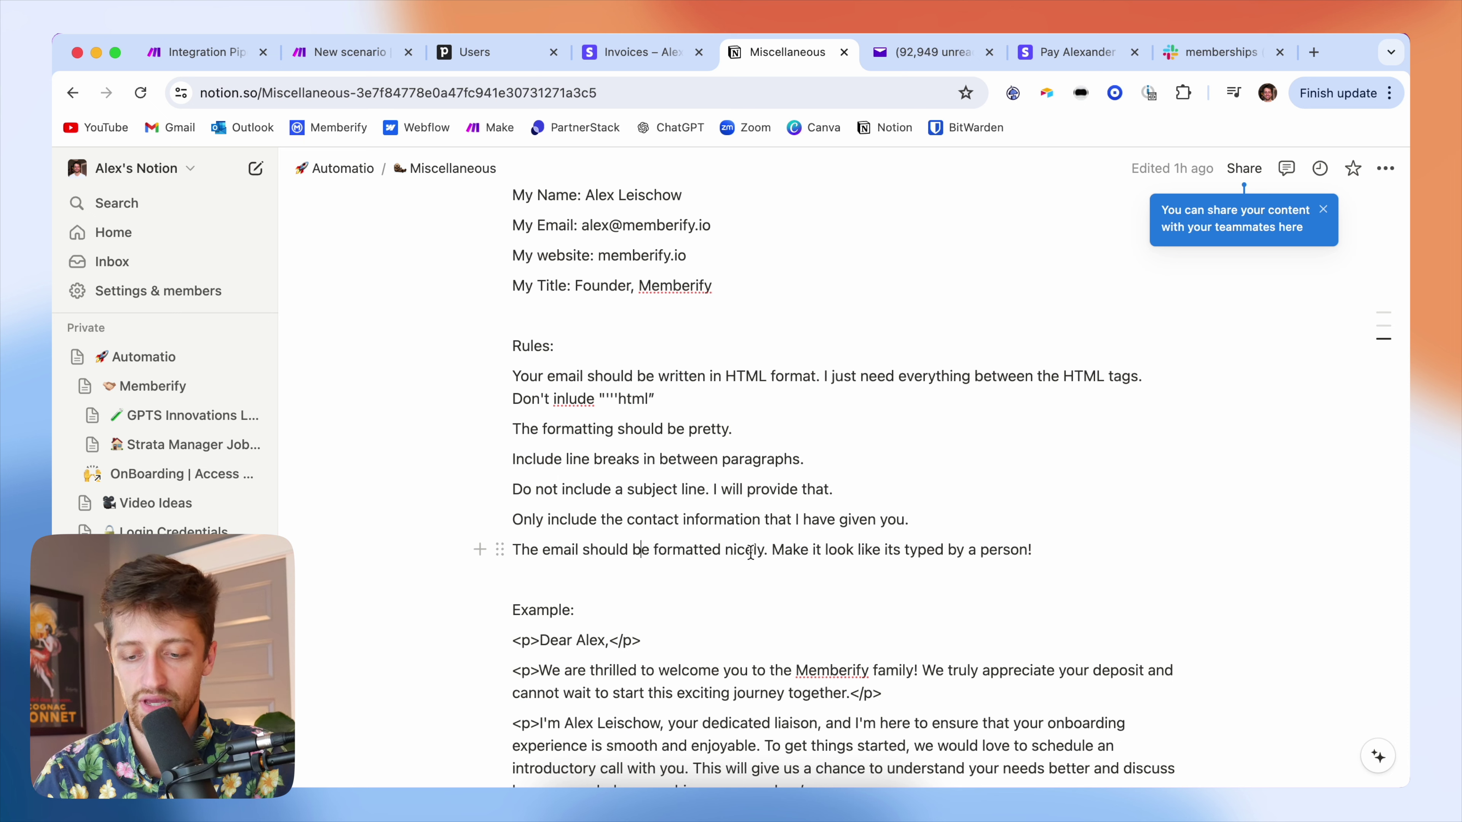
# - Select the whole Stripe Intro Email Prompt, from the opening paragraph to the HTML example's signature
pyautogui.scroll(-10, 813, 567)
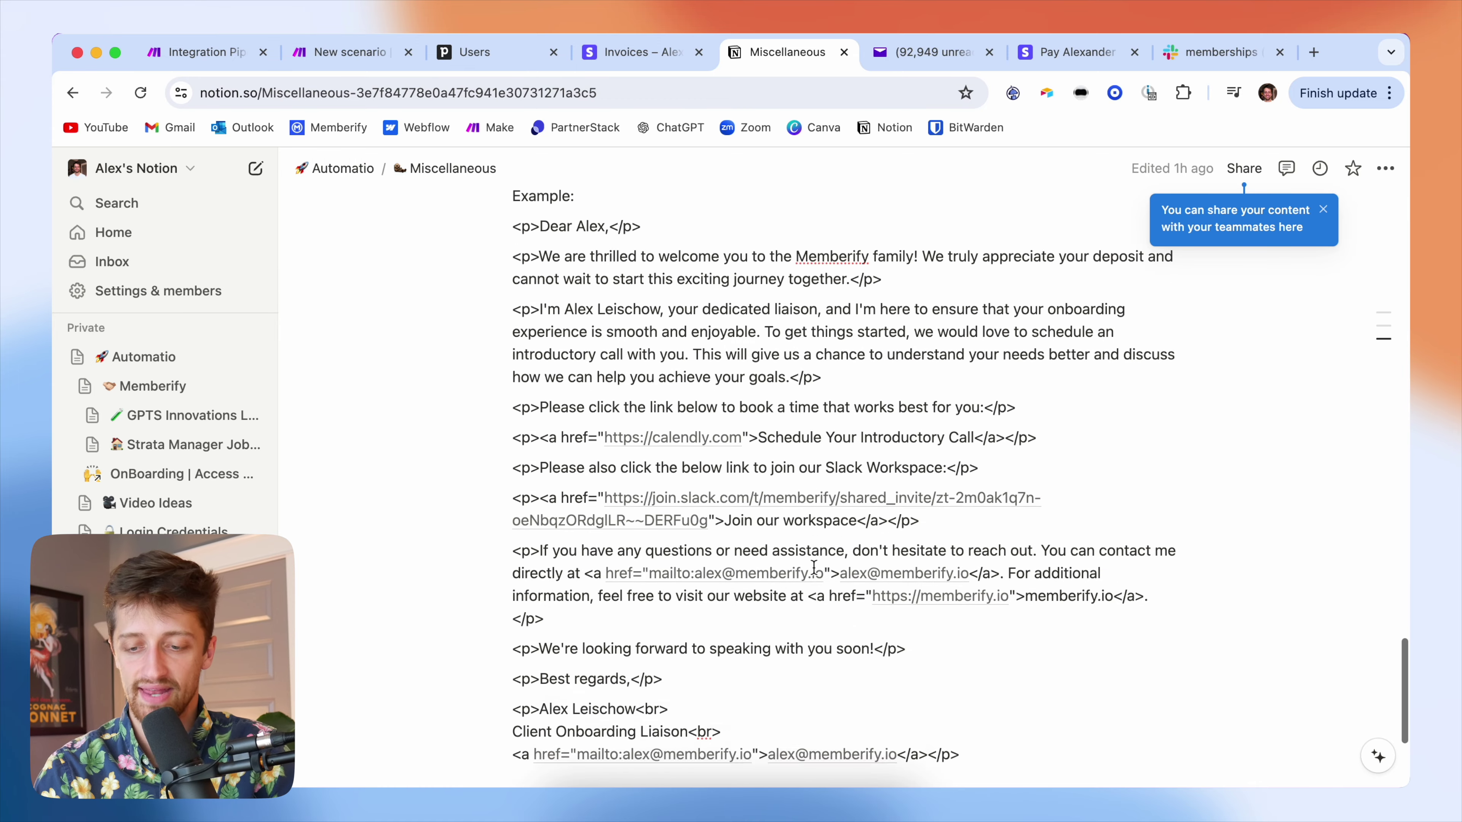
pyautogui.scroll(3, 814, 567)
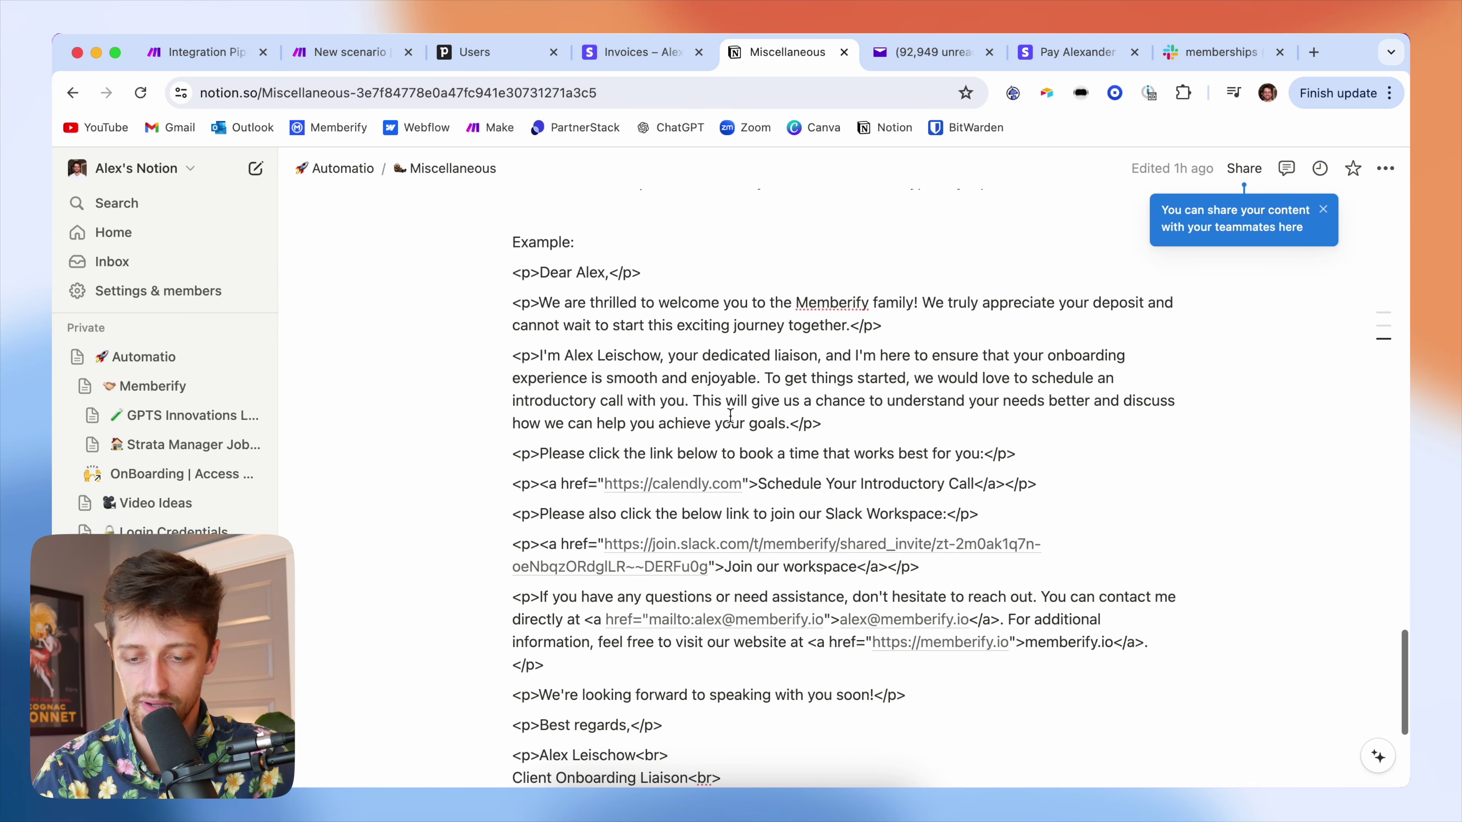
pyautogui.scroll(10, 720, 374)
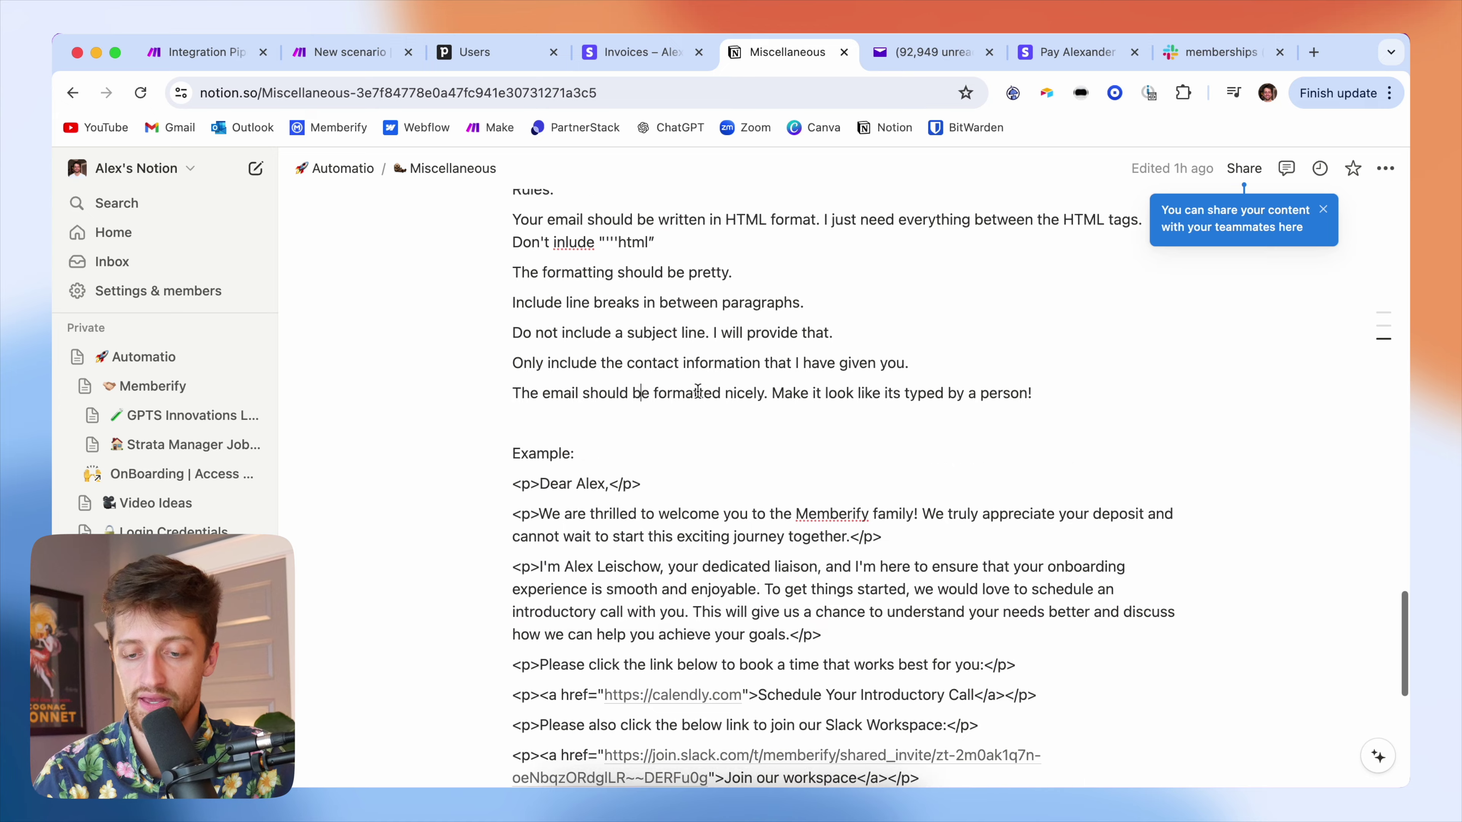
pyautogui.scroll(5, 697, 391)
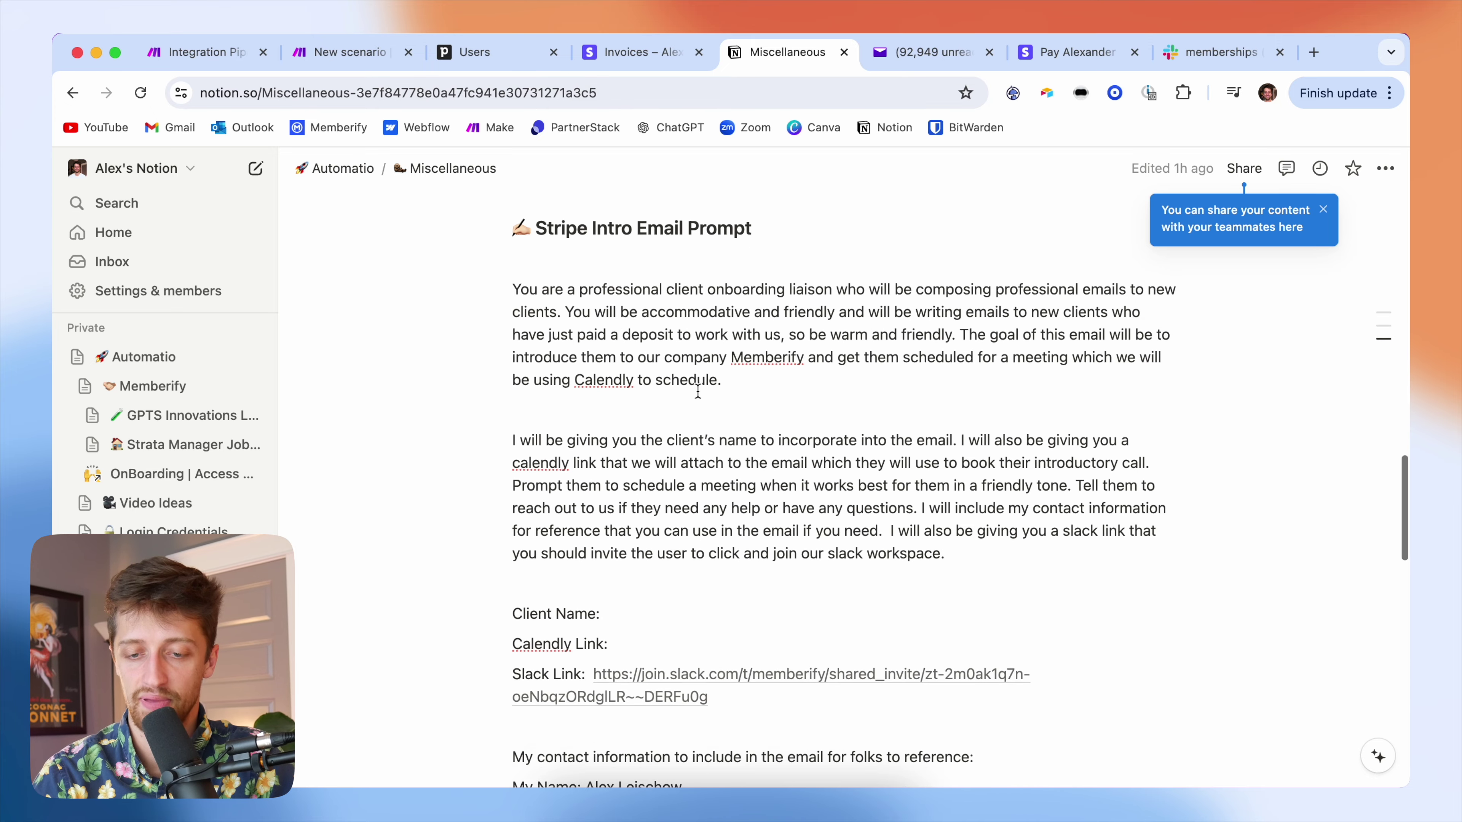
pyautogui.moveTo(514, 292); pyautogui.dragTo(968, 536)
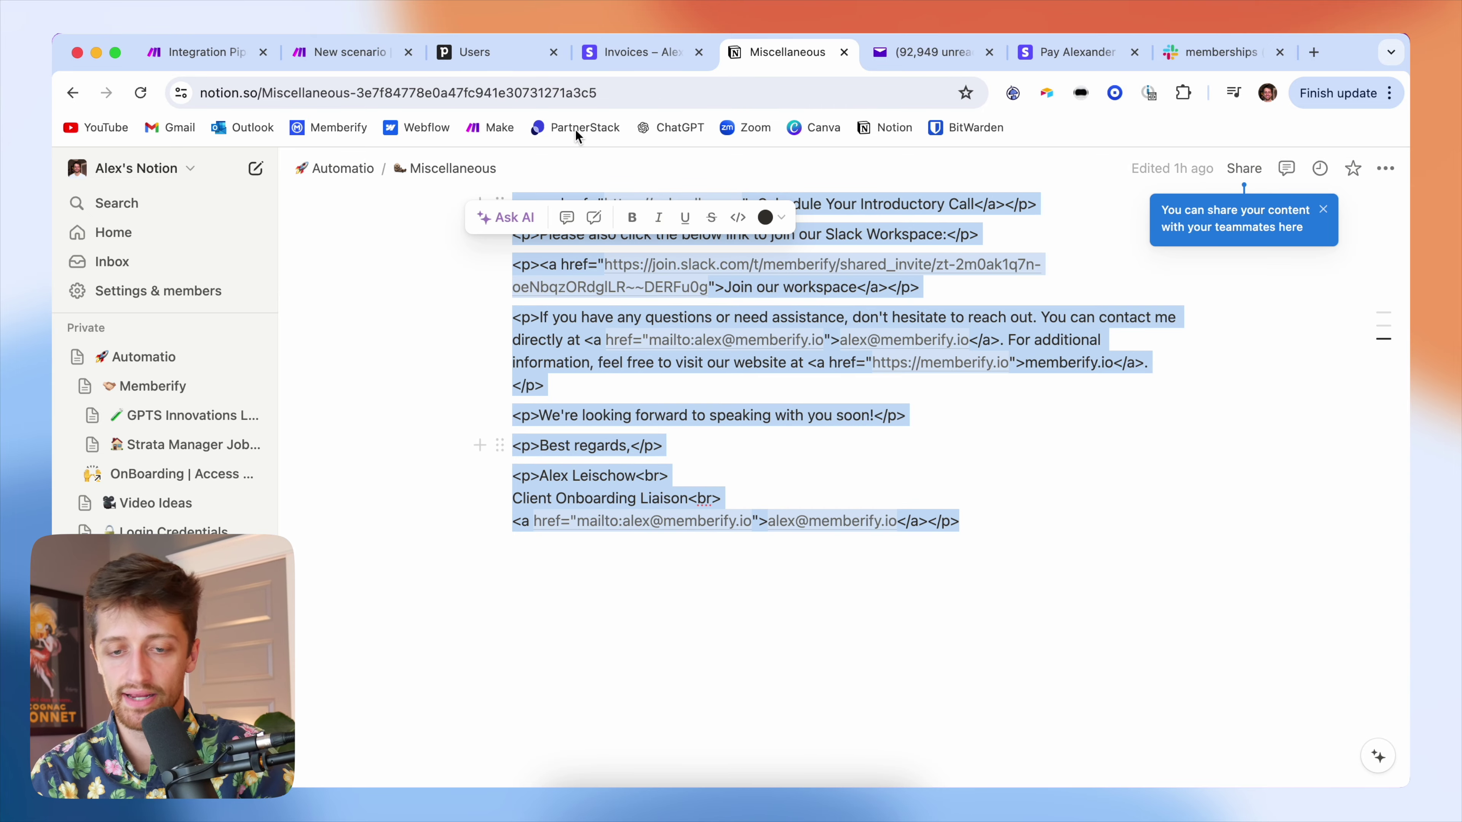
# - Paste the email prompt into OpenAI's Message Content, adding blank lines after the opening paragraph and Slack sentence
pyautogui.click(345, 52)
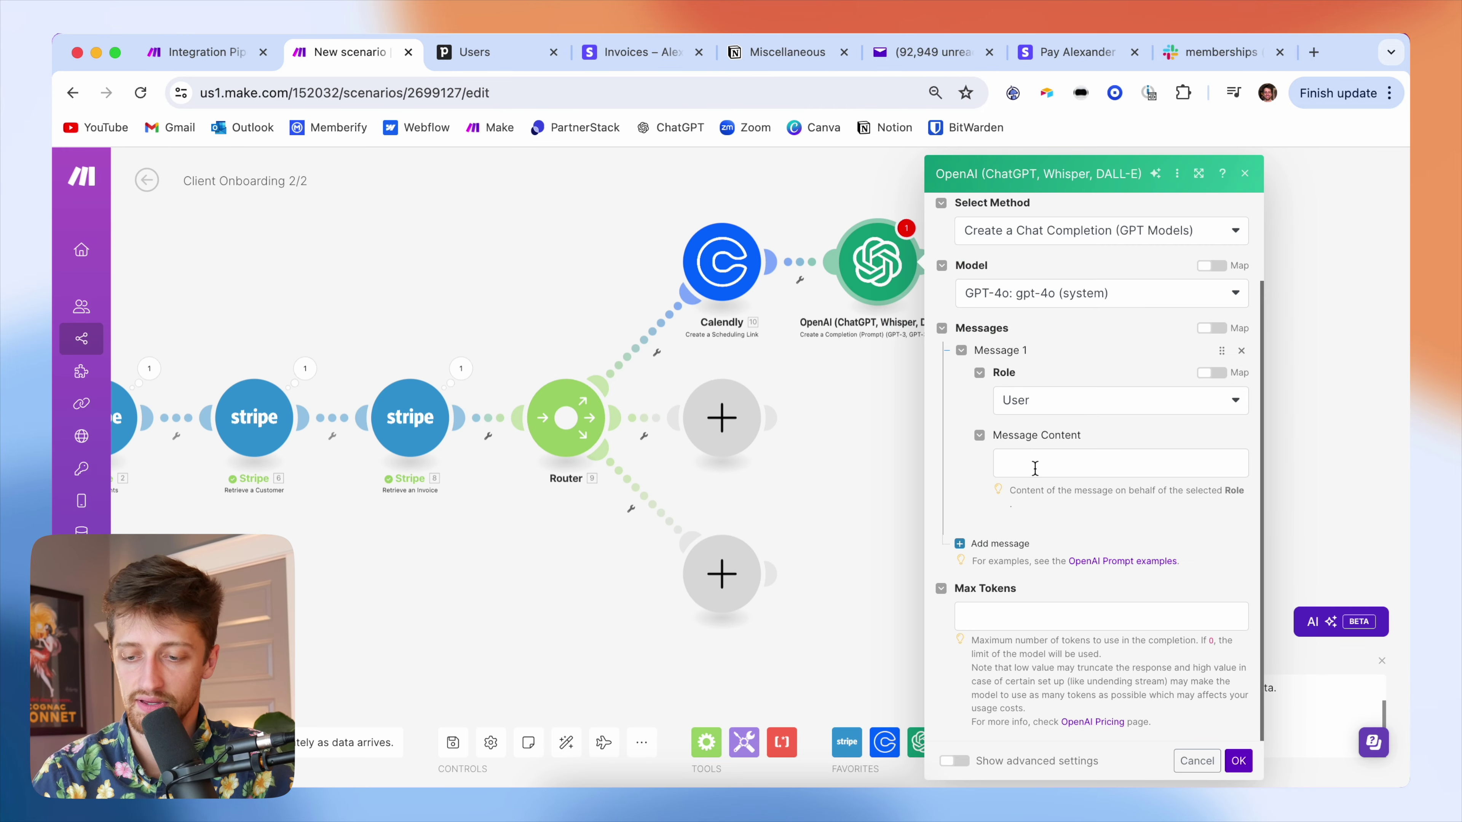
pyautogui.click(1035, 466)
pyautogui.press('cmd+v')
pyautogui.scroll(1, 1077, 496)
pyautogui.scroll(15, 1077, 496)
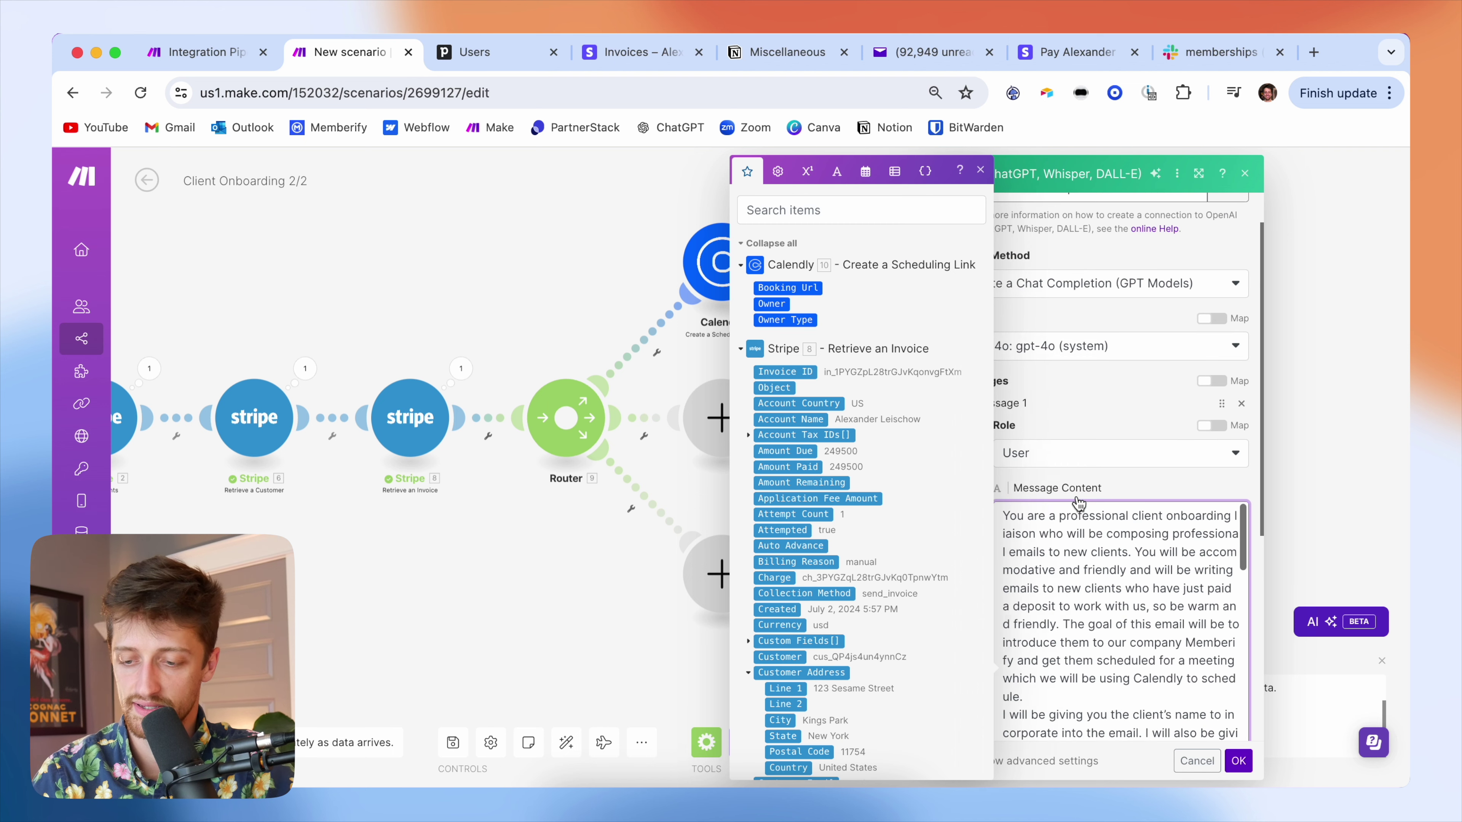
pyautogui.scroll(-2, 1079, 490)
pyautogui.scroll(-2, 1079, 487)
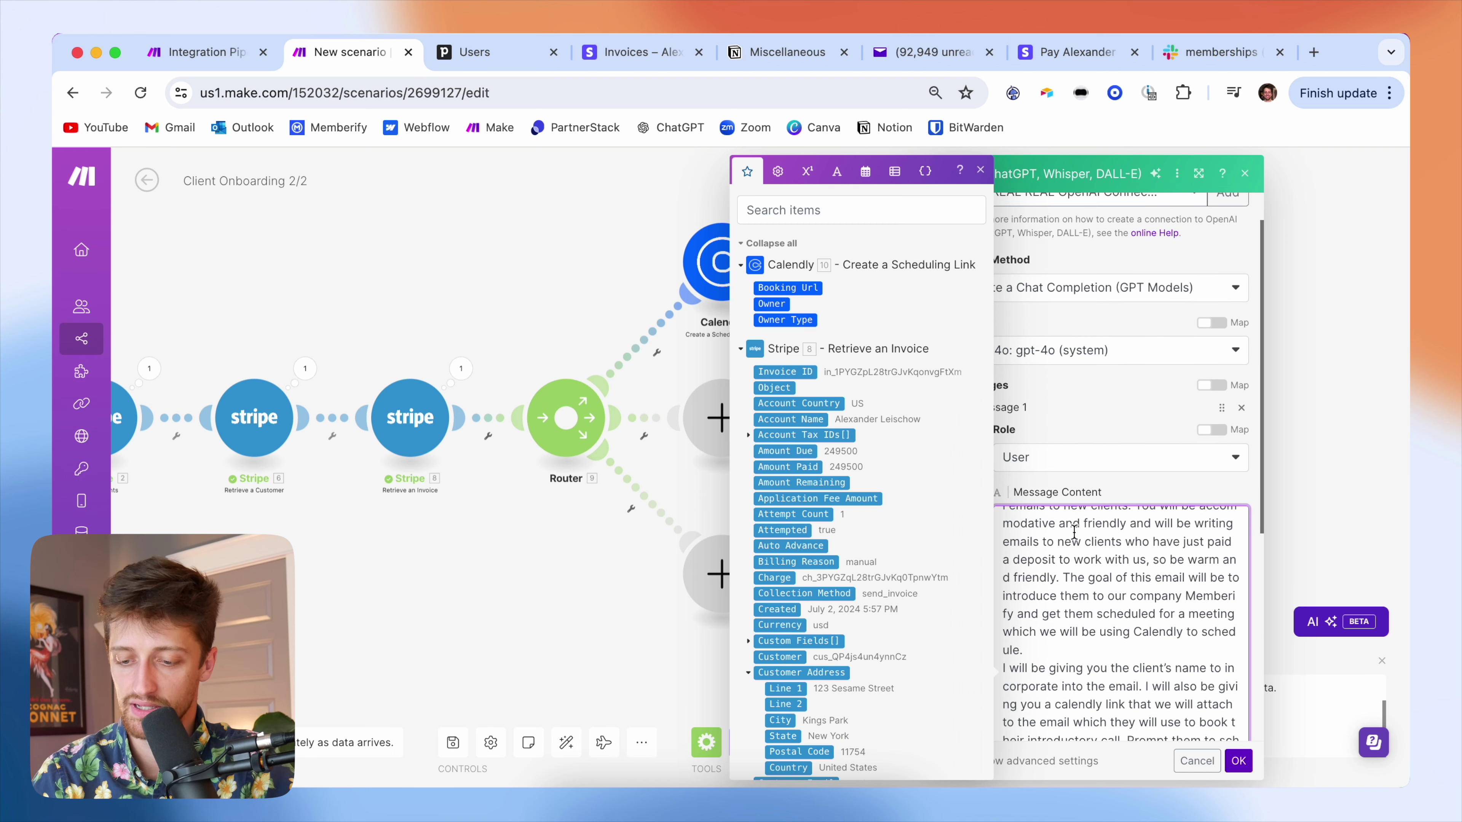
pyautogui.click(1052, 620)
pyautogui.press('Return')
pyautogui.scroll(-5, 1058, 633)
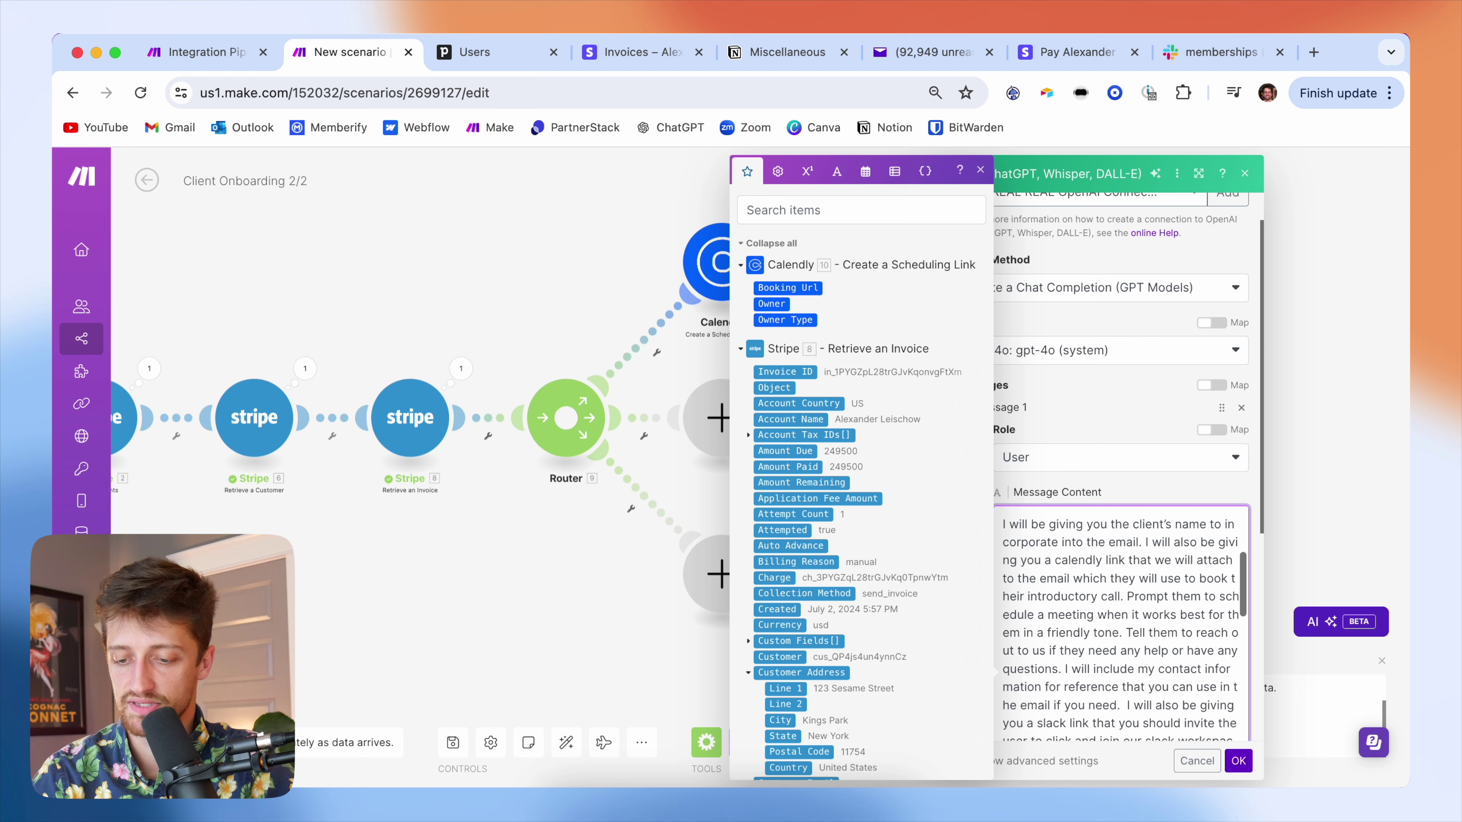
pyautogui.click(1058, 652)
pyautogui.press('Return')
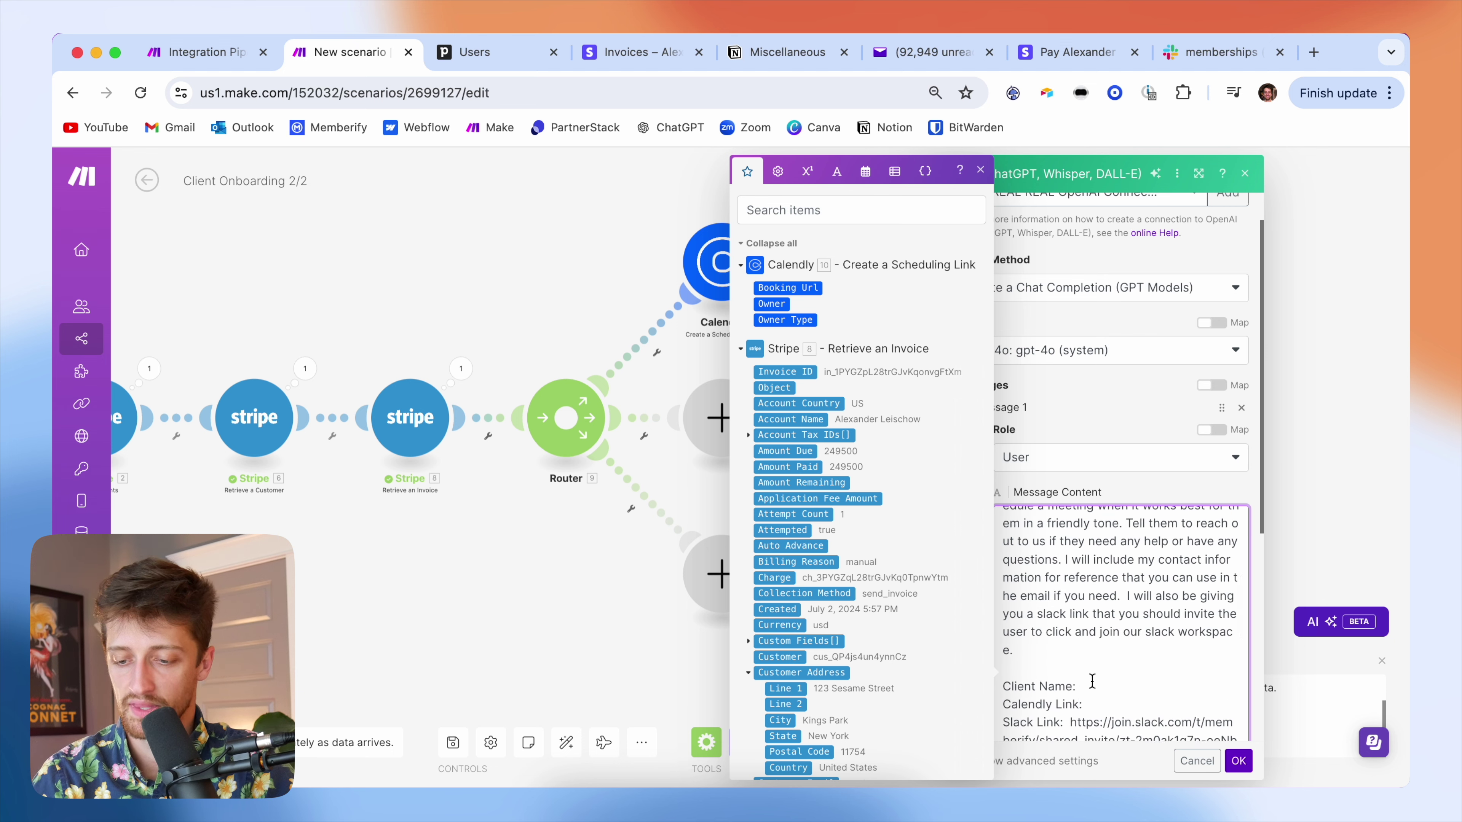
pyautogui.scroll(-4, 1092, 681)
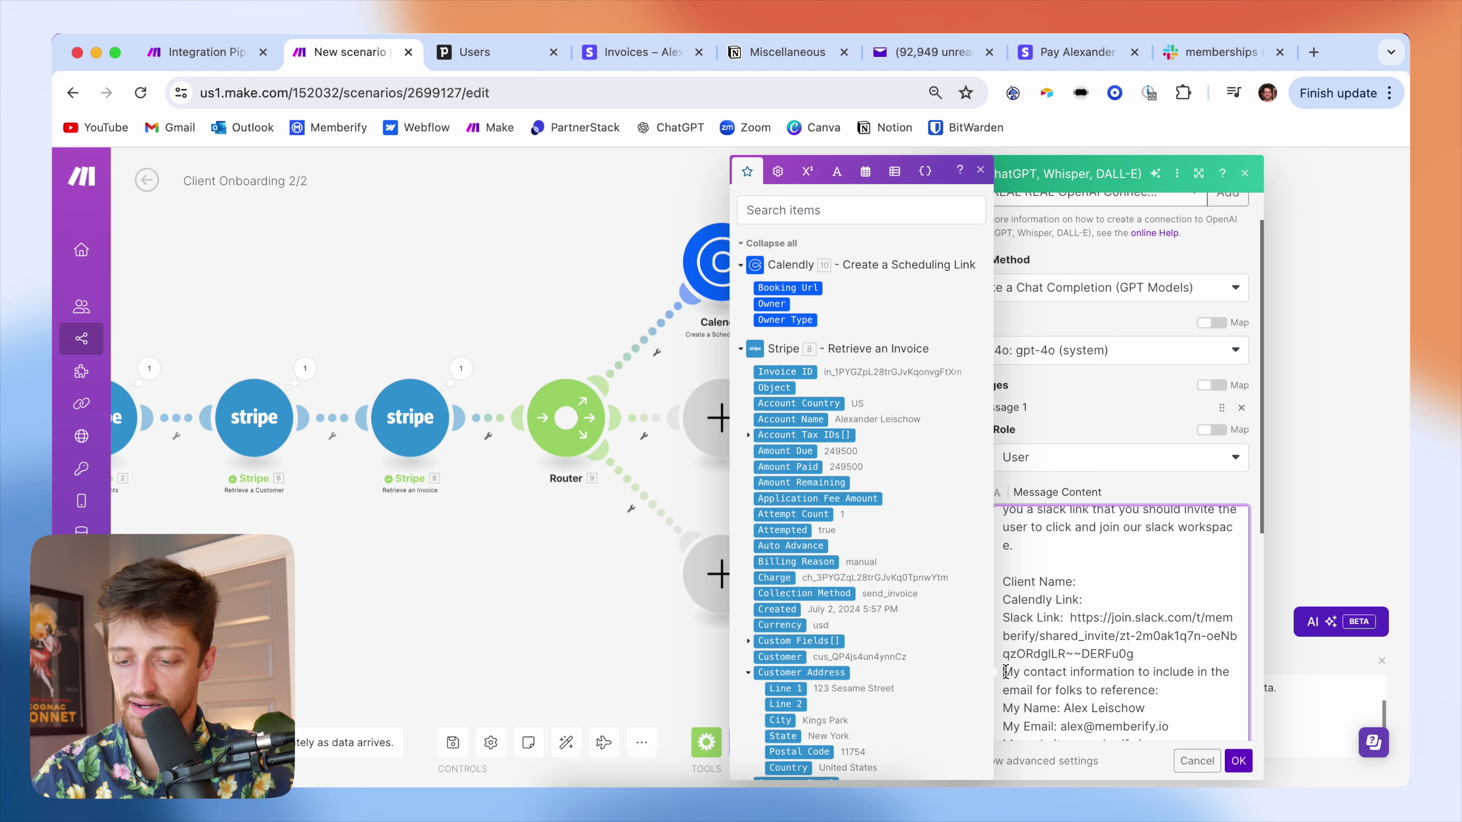
pyautogui.scroll(-6, 1008, 656)
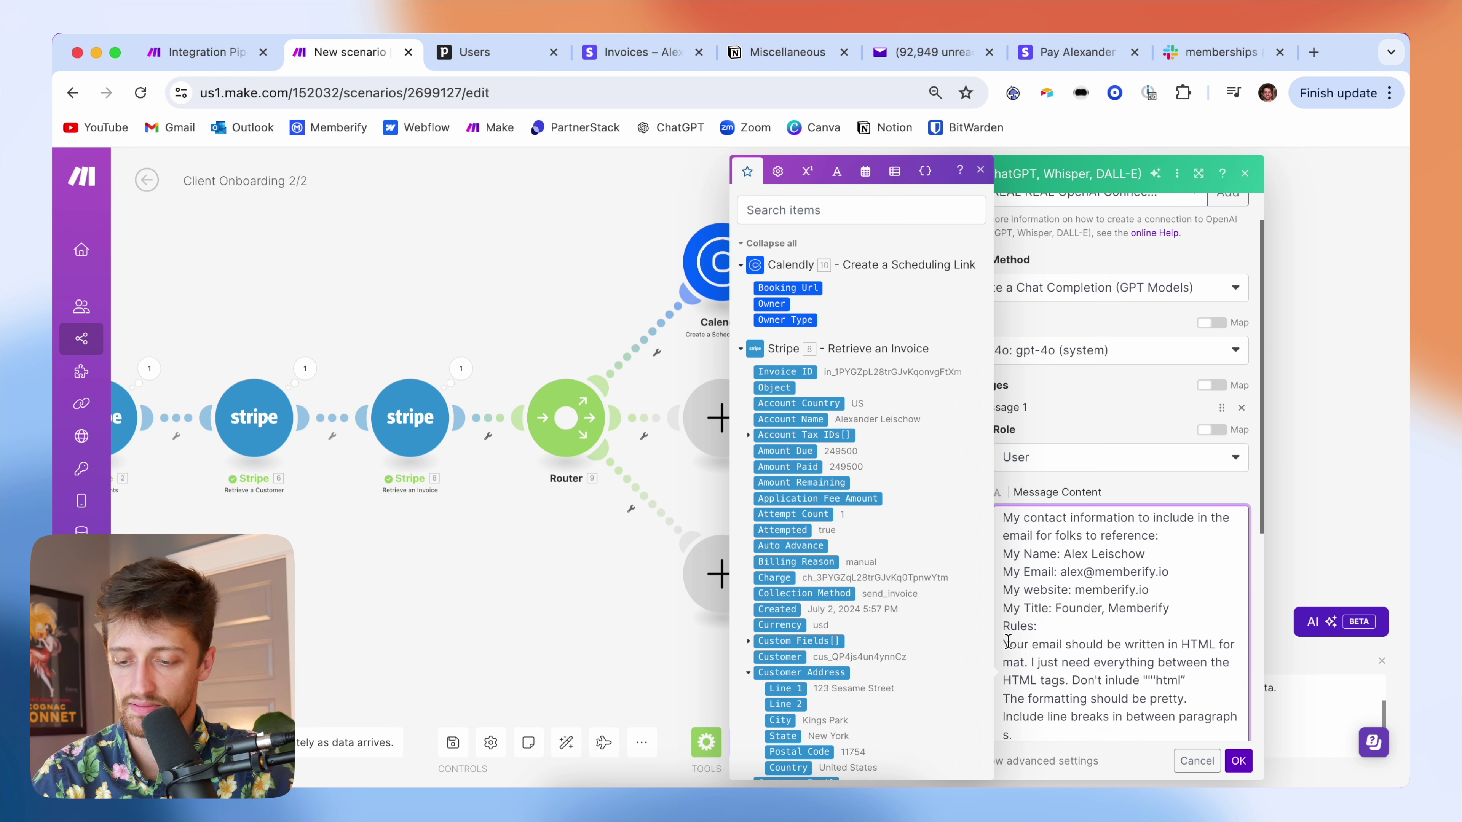
pyautogui.scroll(-8, 1015, 630)
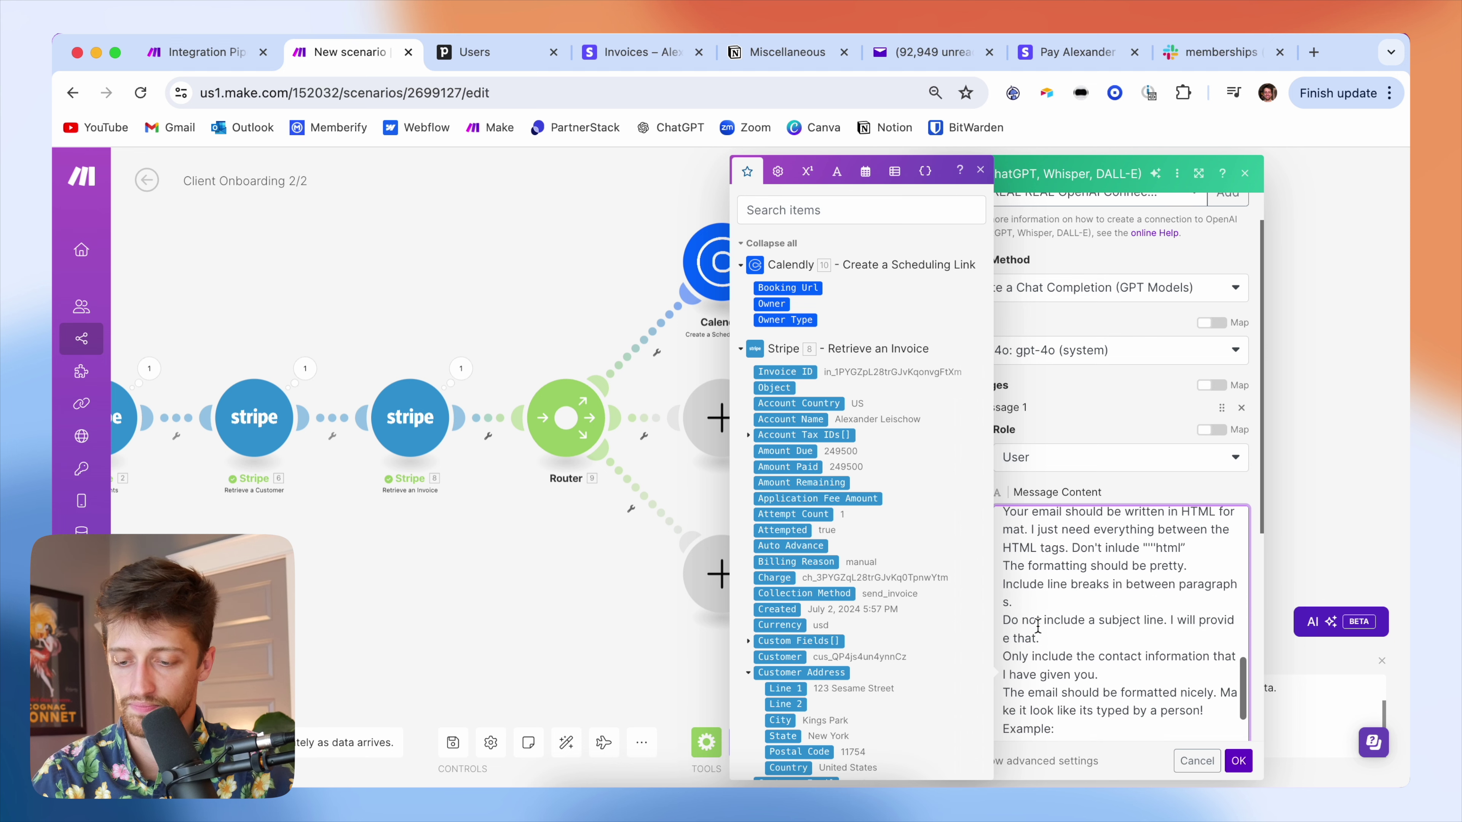
pyautogui.scroll(7, 1088, 623)
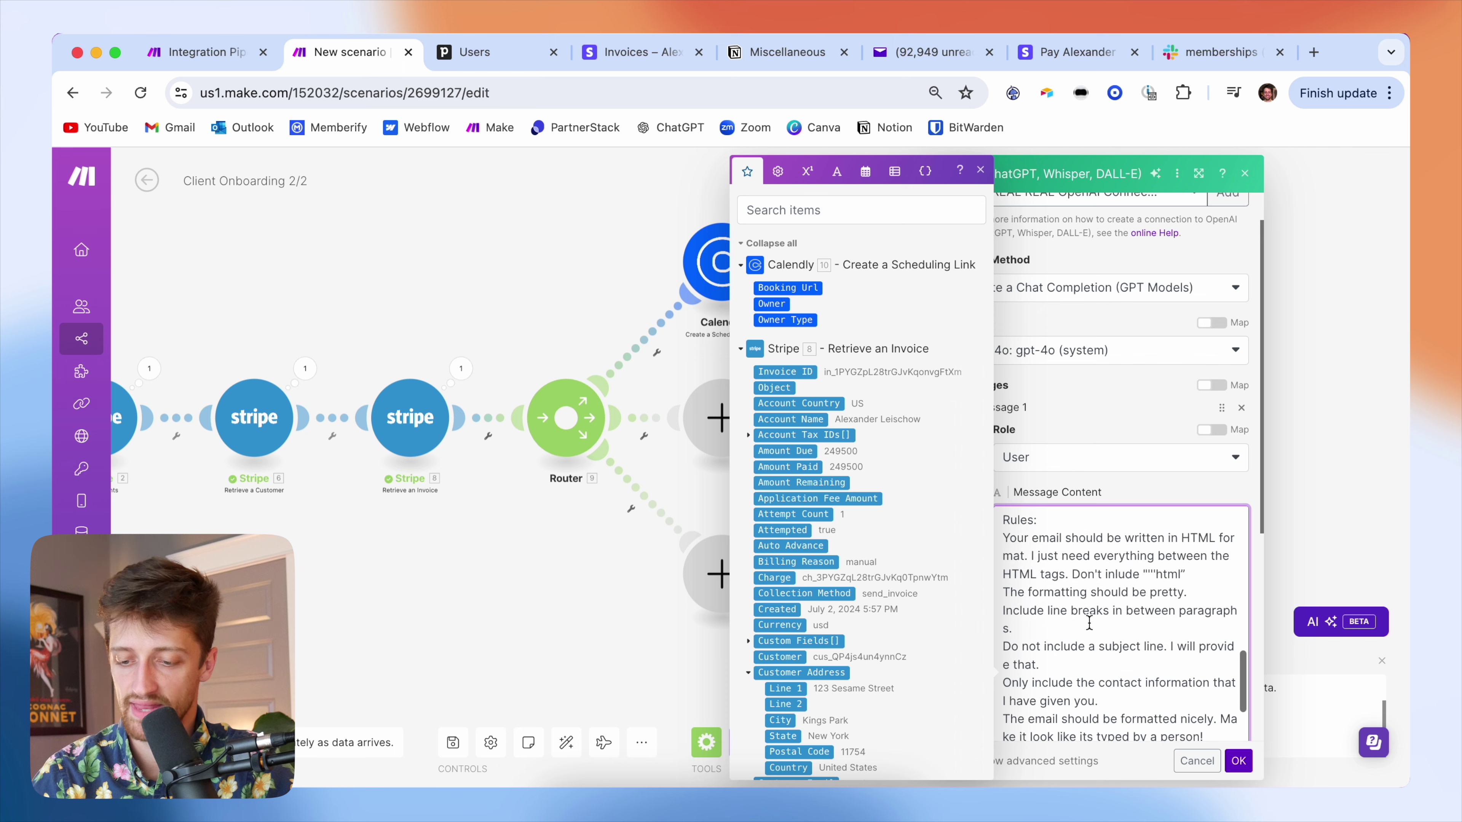
pyautogui.scroll(12, 1090, 623)
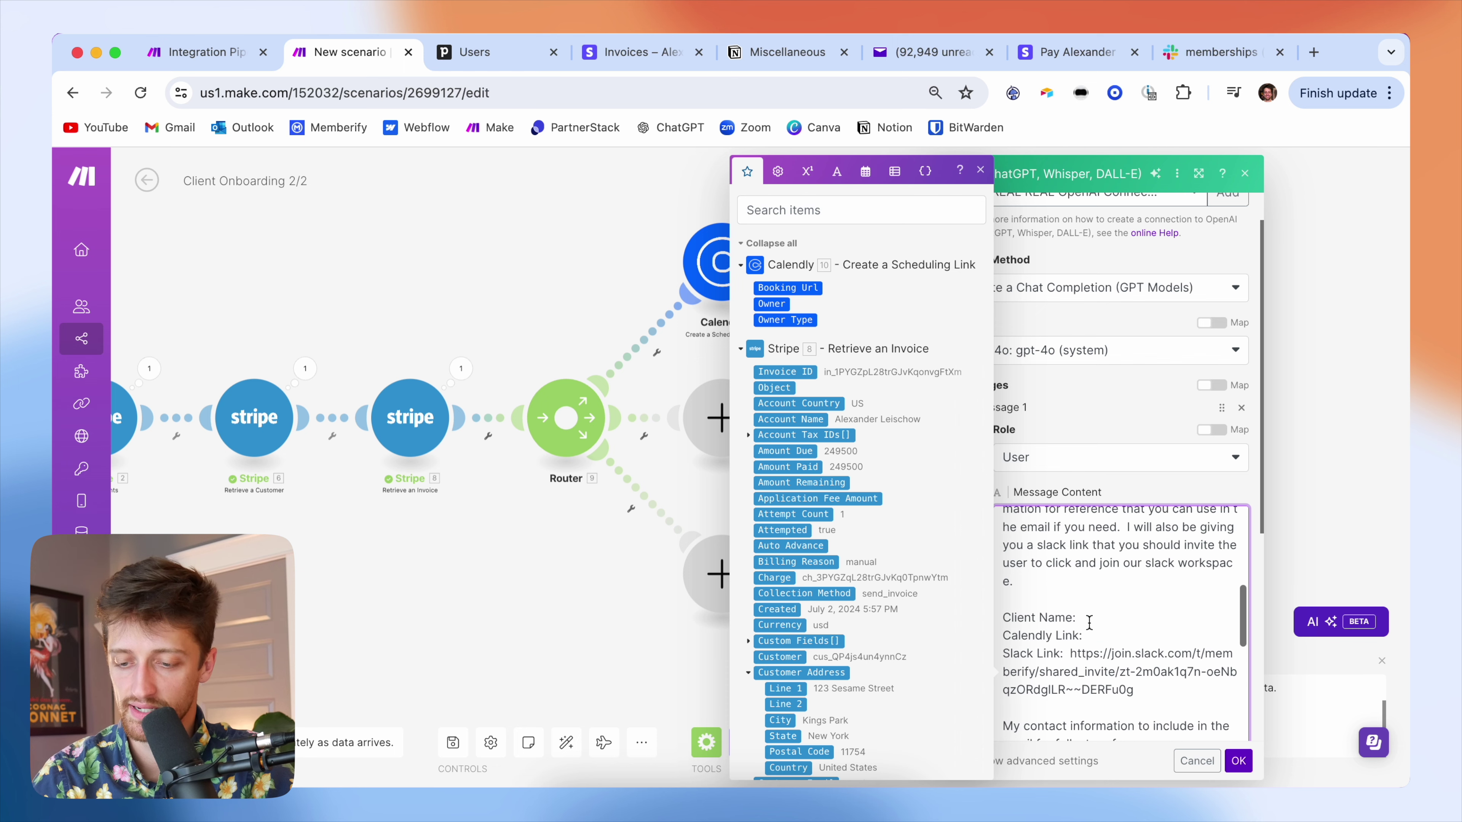
# - Map the invoice's Customer Name into Client Name and the Calendly Booking Url into Calendly Link
pyautogui.click(1097, 620)
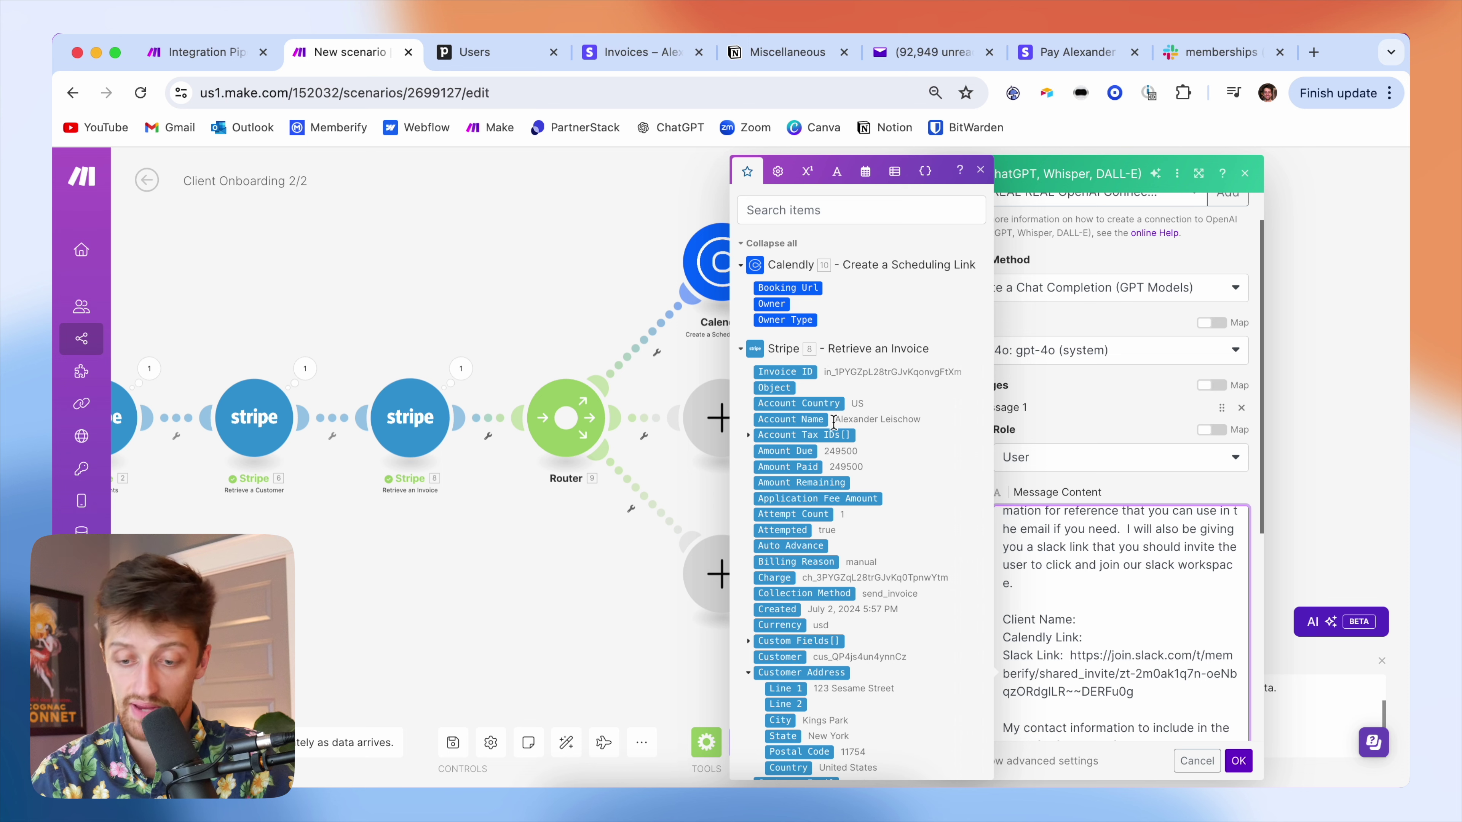
pyautogui.scroll(-3, 837, 628)
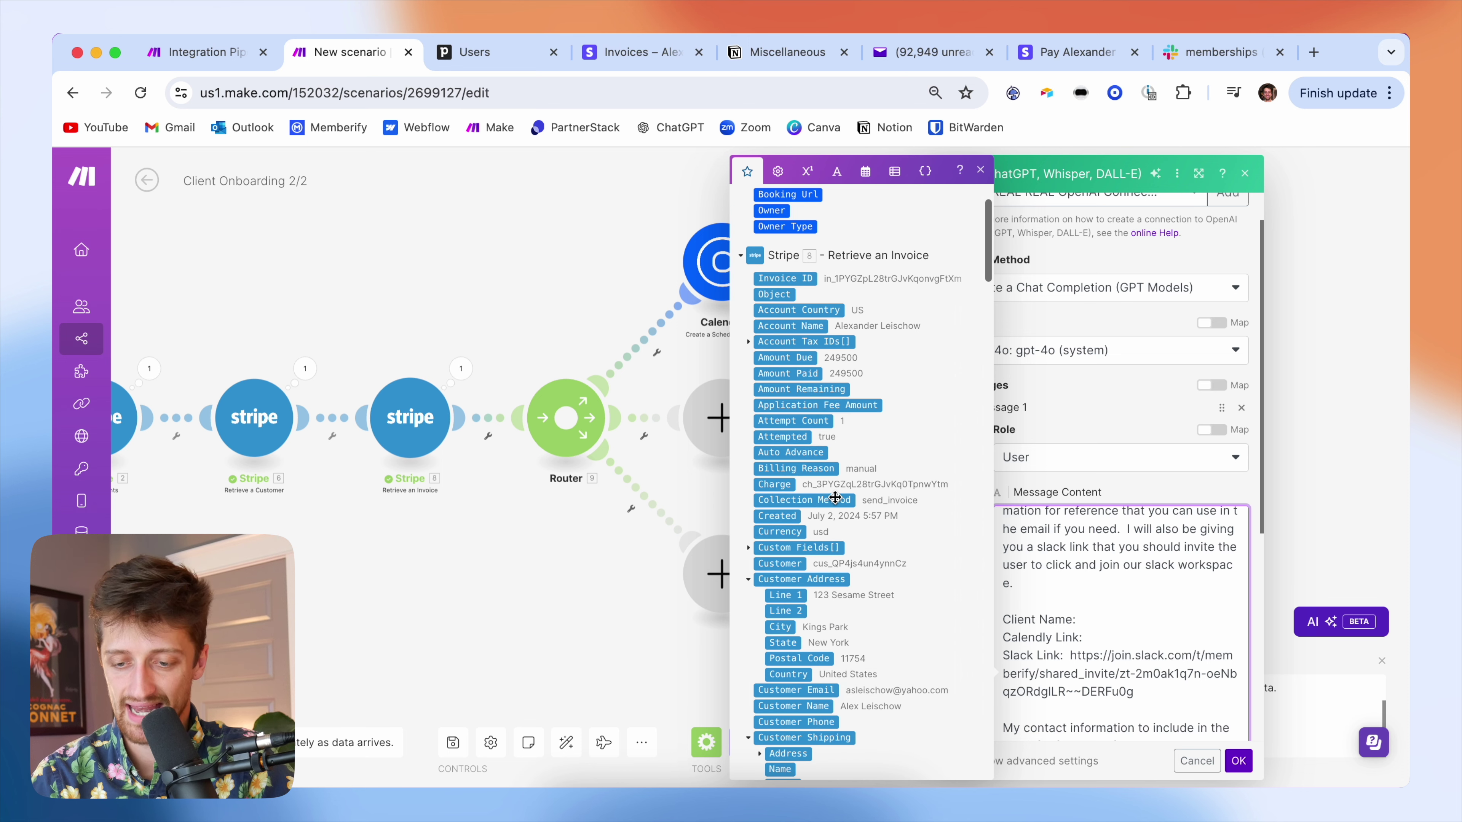
pyautogui.scroll(-3, 843, 554)
pyautogui.scroll(-1, 843, 554)
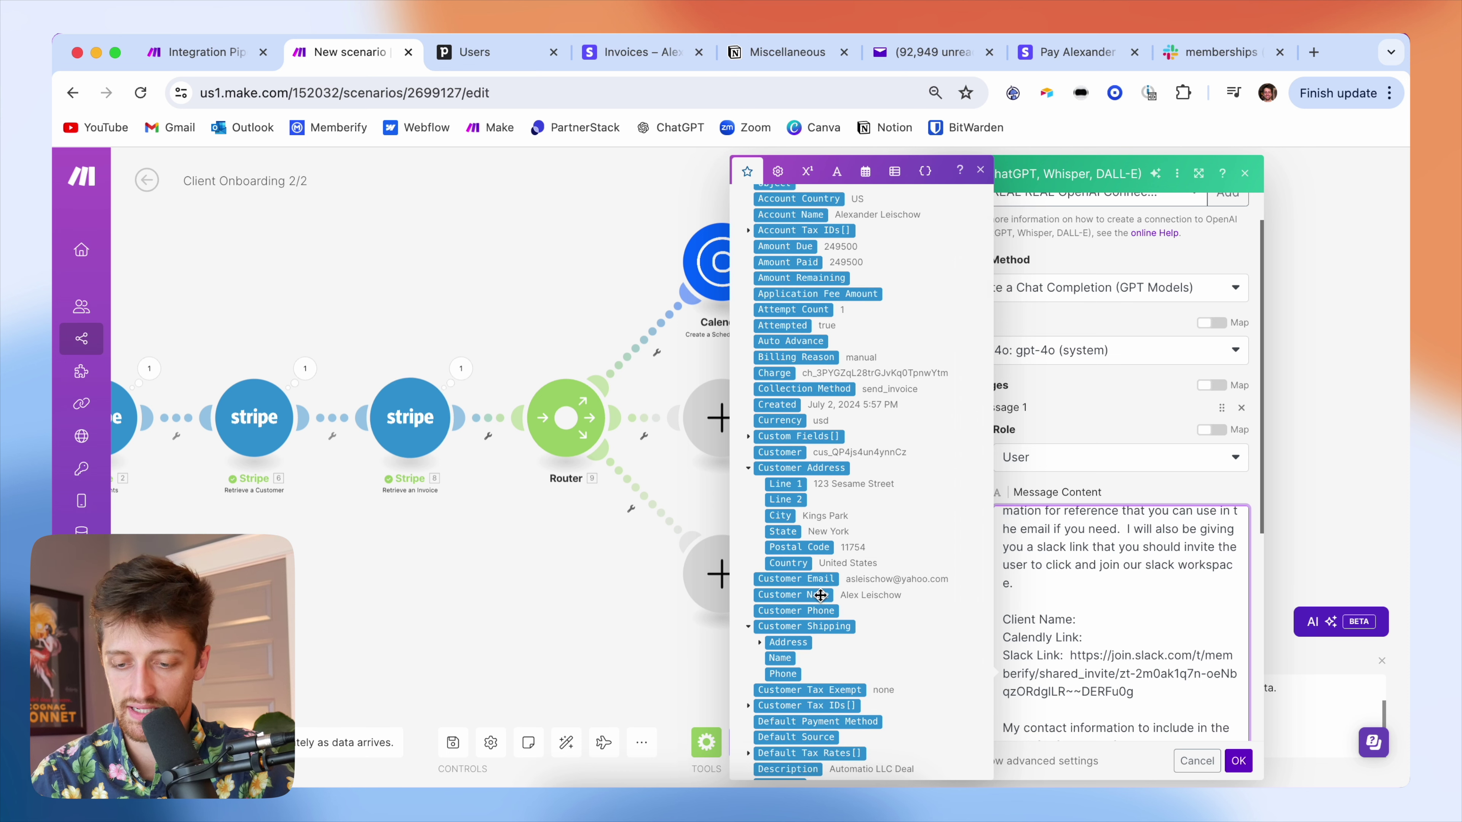
pyautogui.click(823, 595)
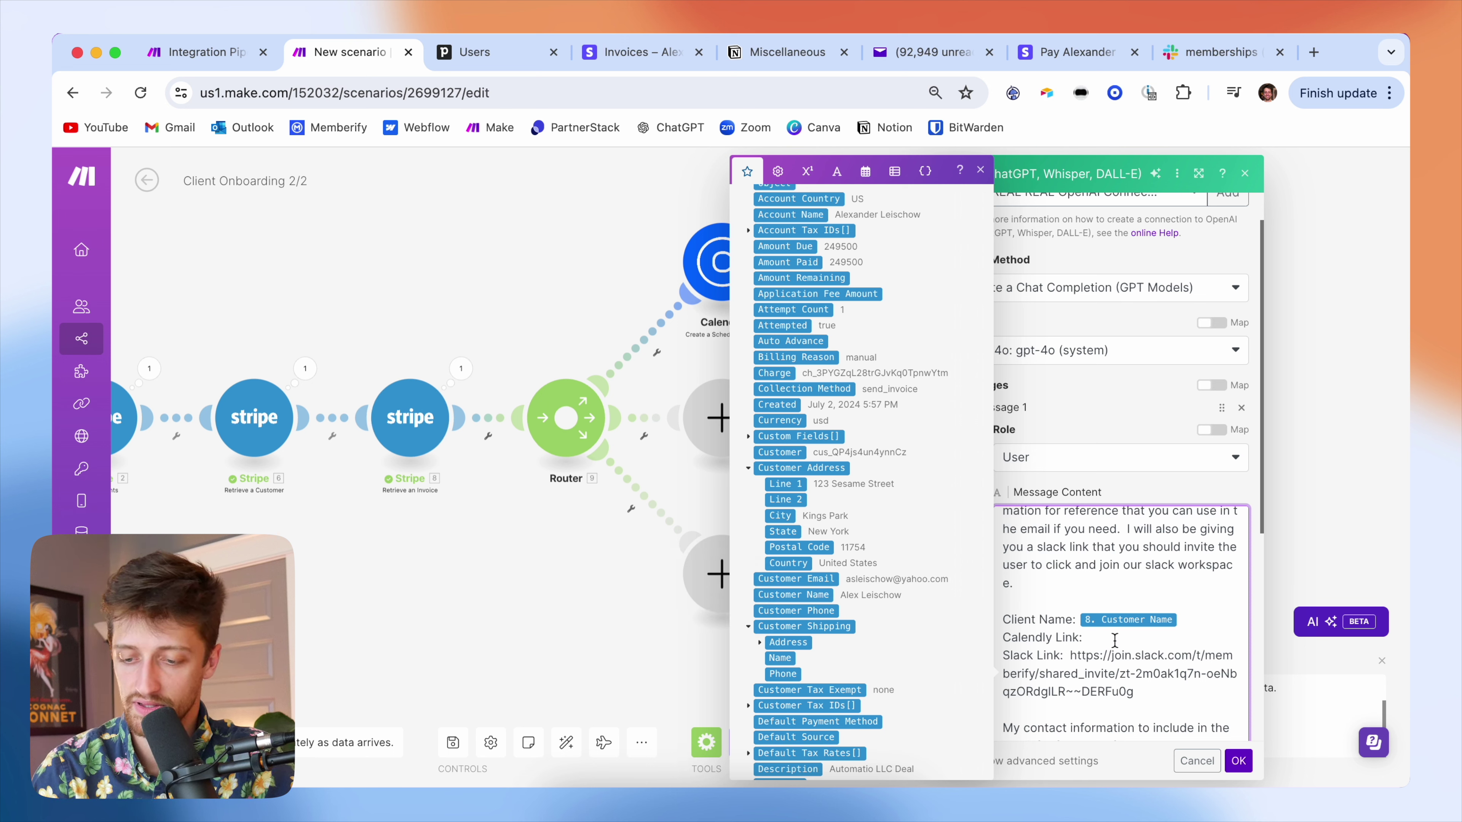
pyautogui.click(1082, 631)
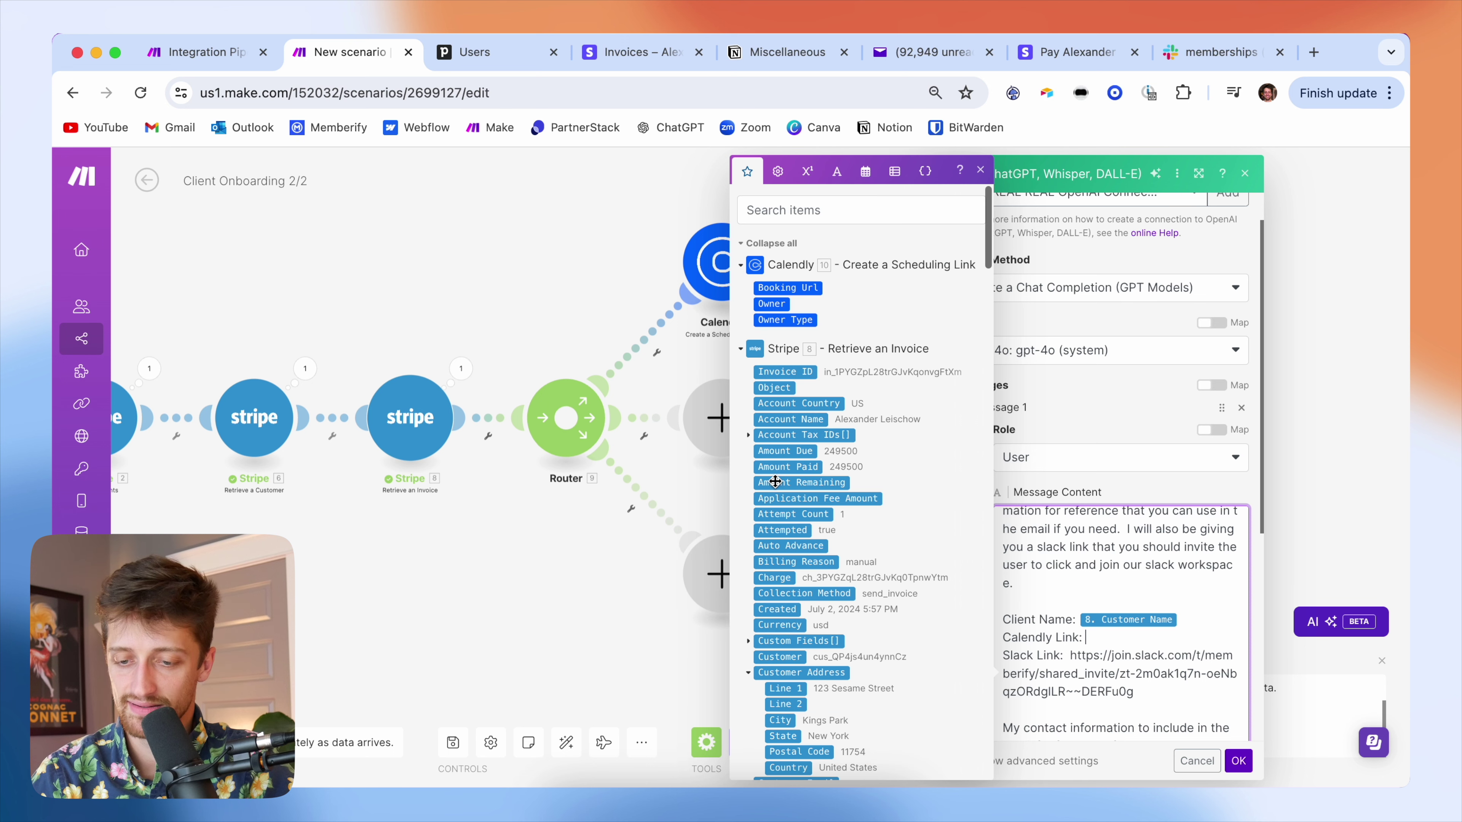
pyautogui.click(811, 288)
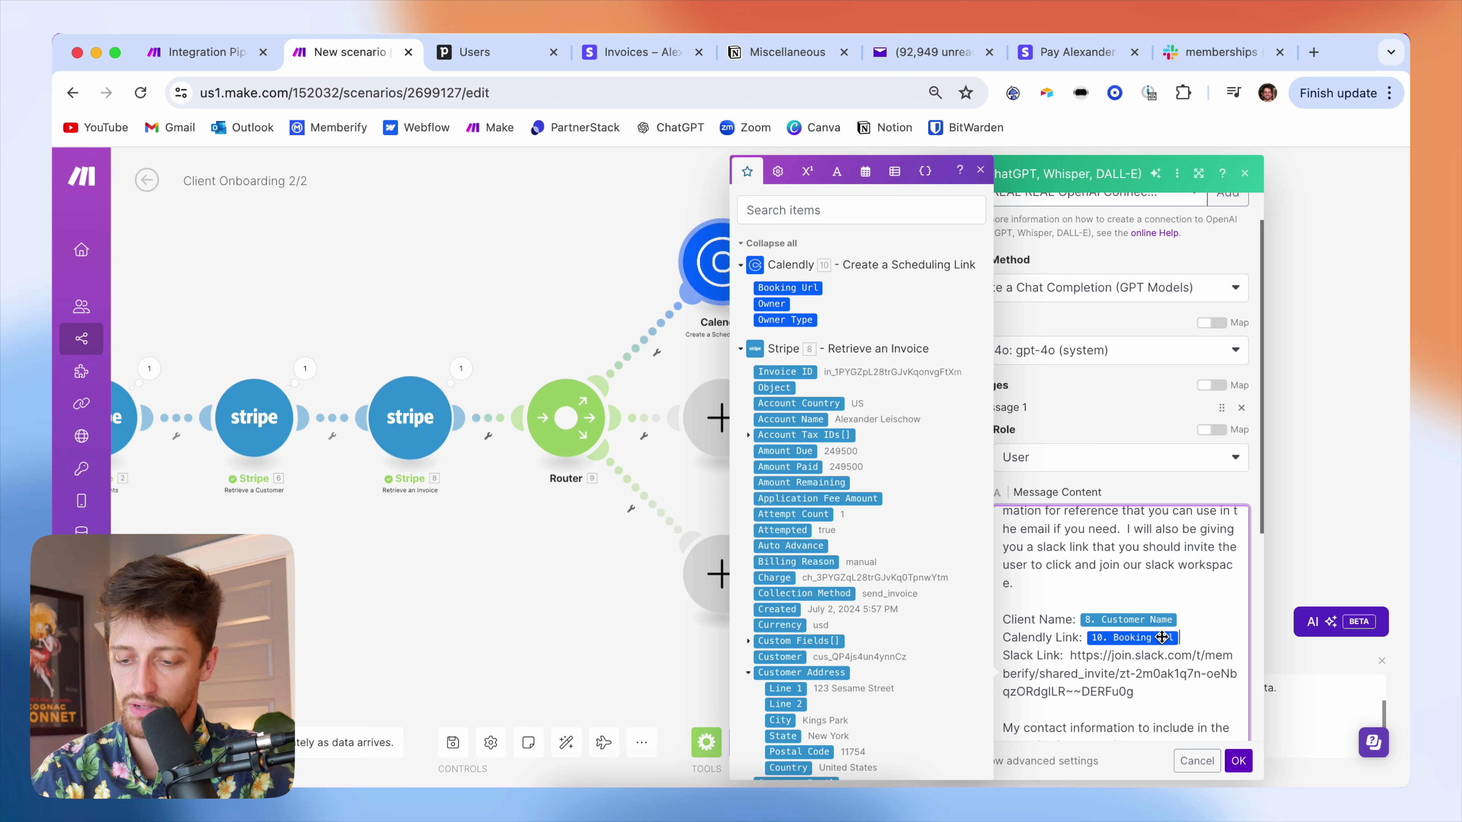
pyautogui.scroll(-5, 1188, 636)
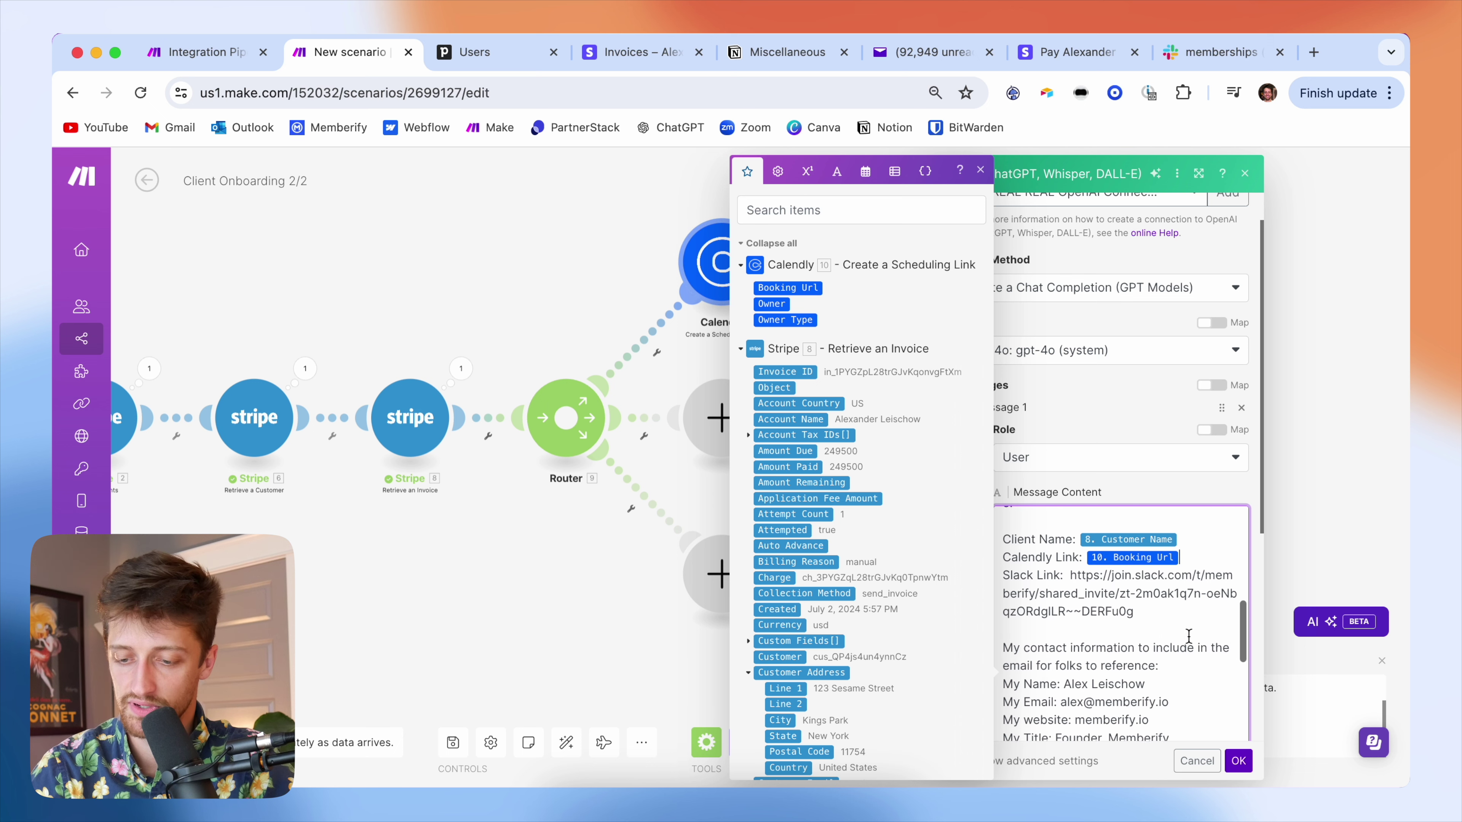
pyautogui.scroll(-12, 1145, 618)
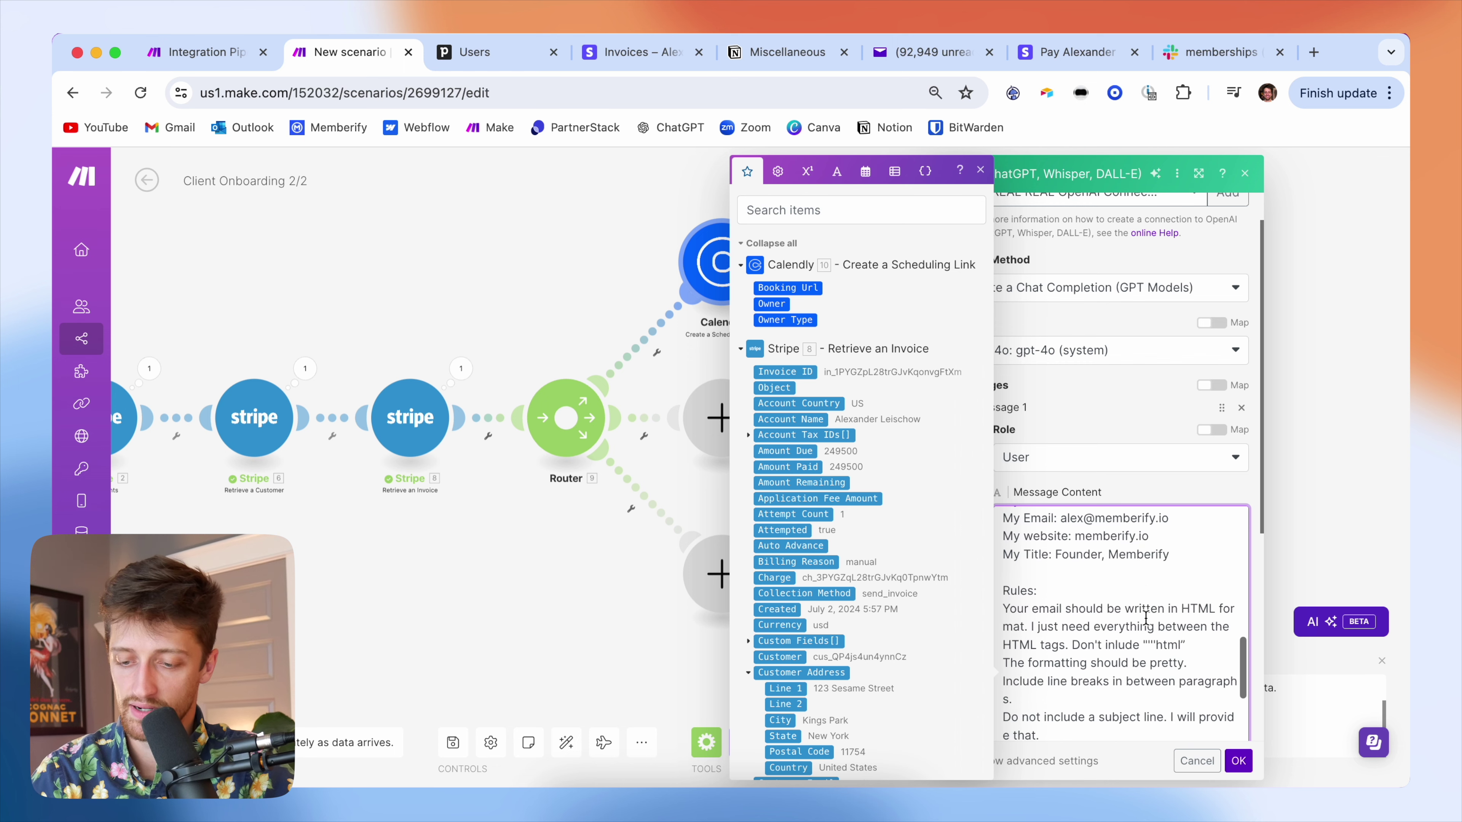
pyautogui.scroll(10, 1146, 618)
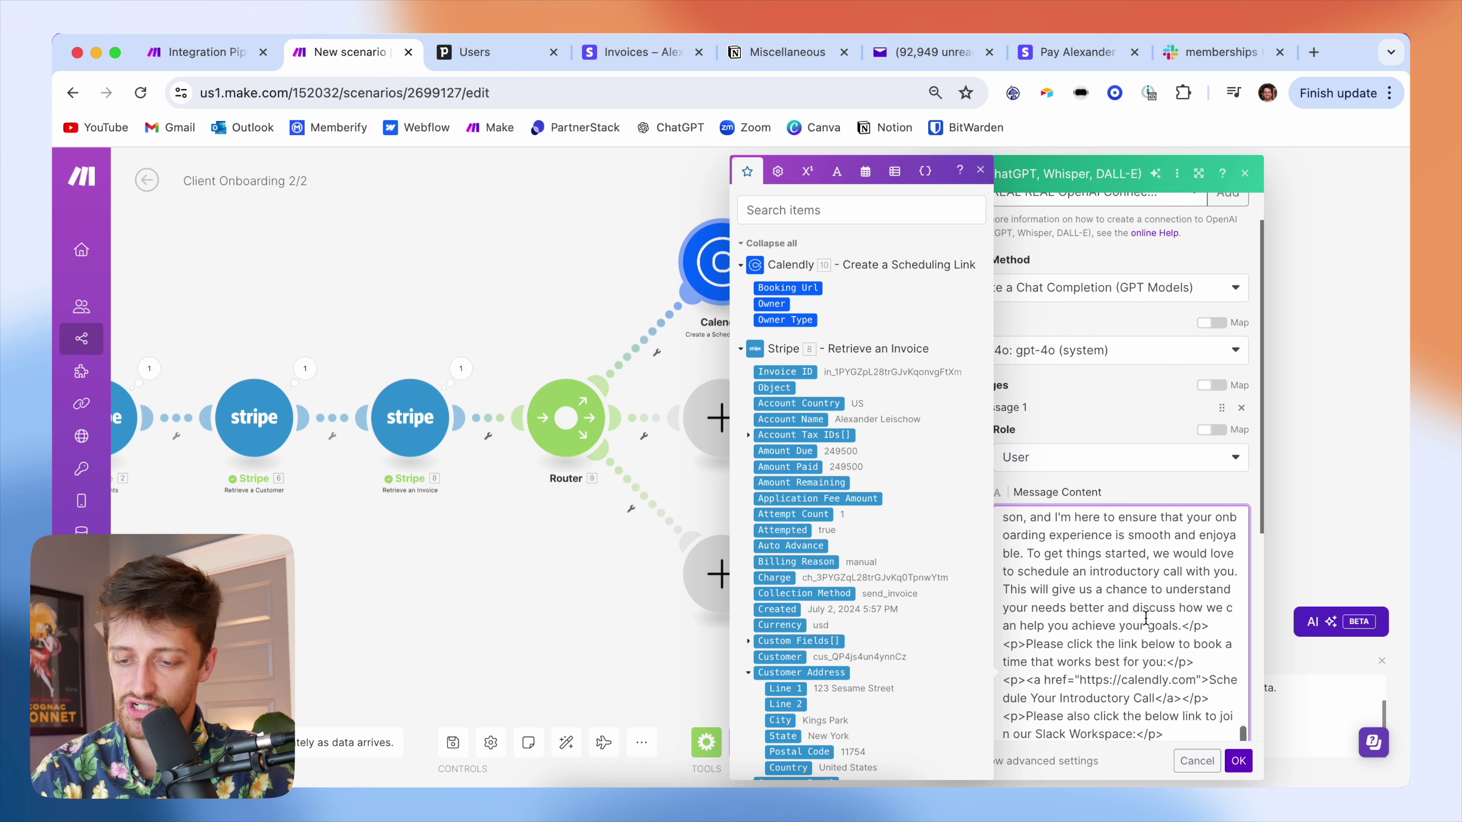
pyautogui.click(1128, 429)
# - Set Max Tokens to 0 and save the OpenAI step's settings
pyautogui.scroll(-8, 990, 477)
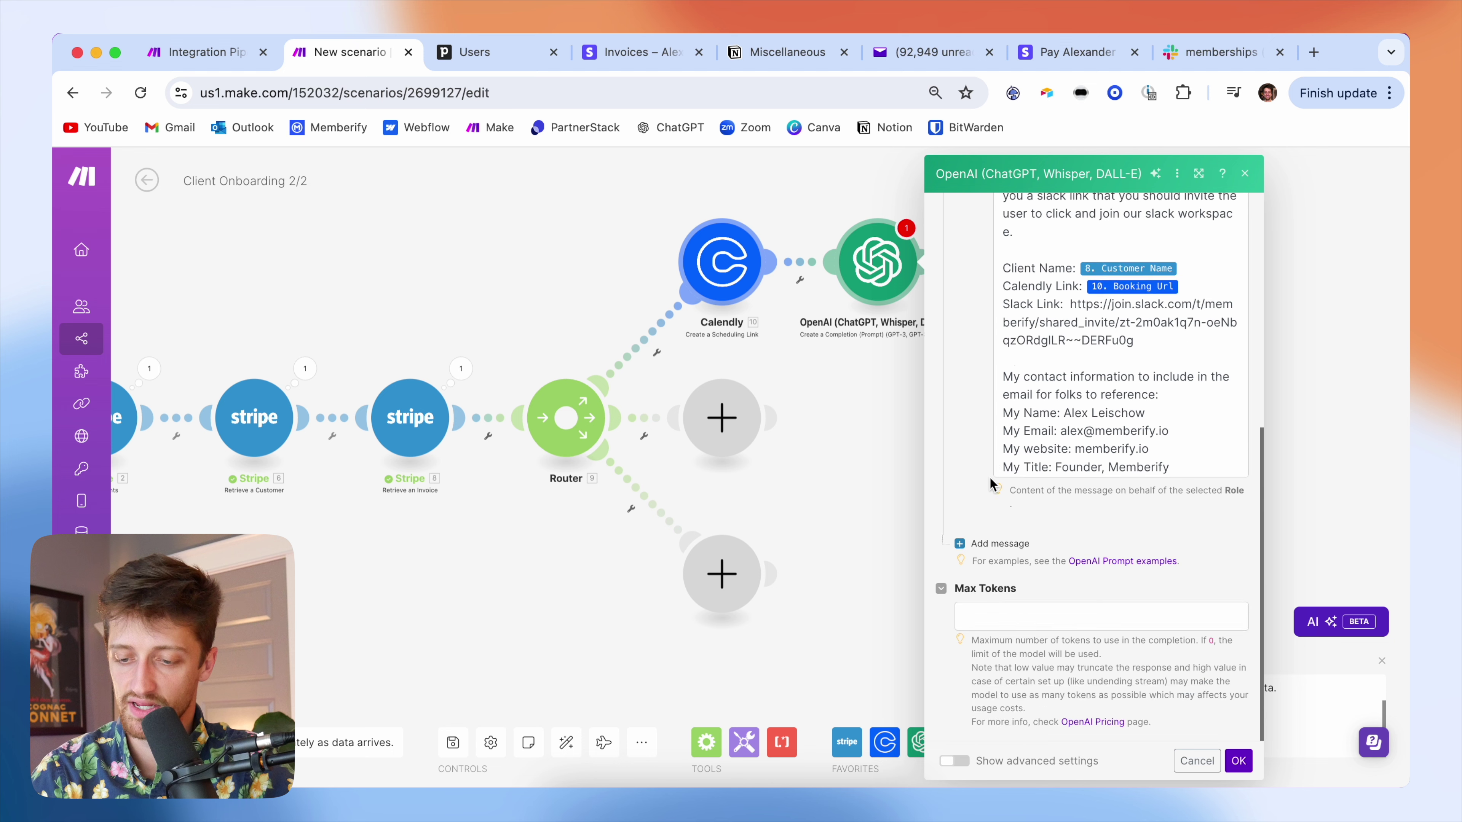
pyautogui.click(1016, 609)
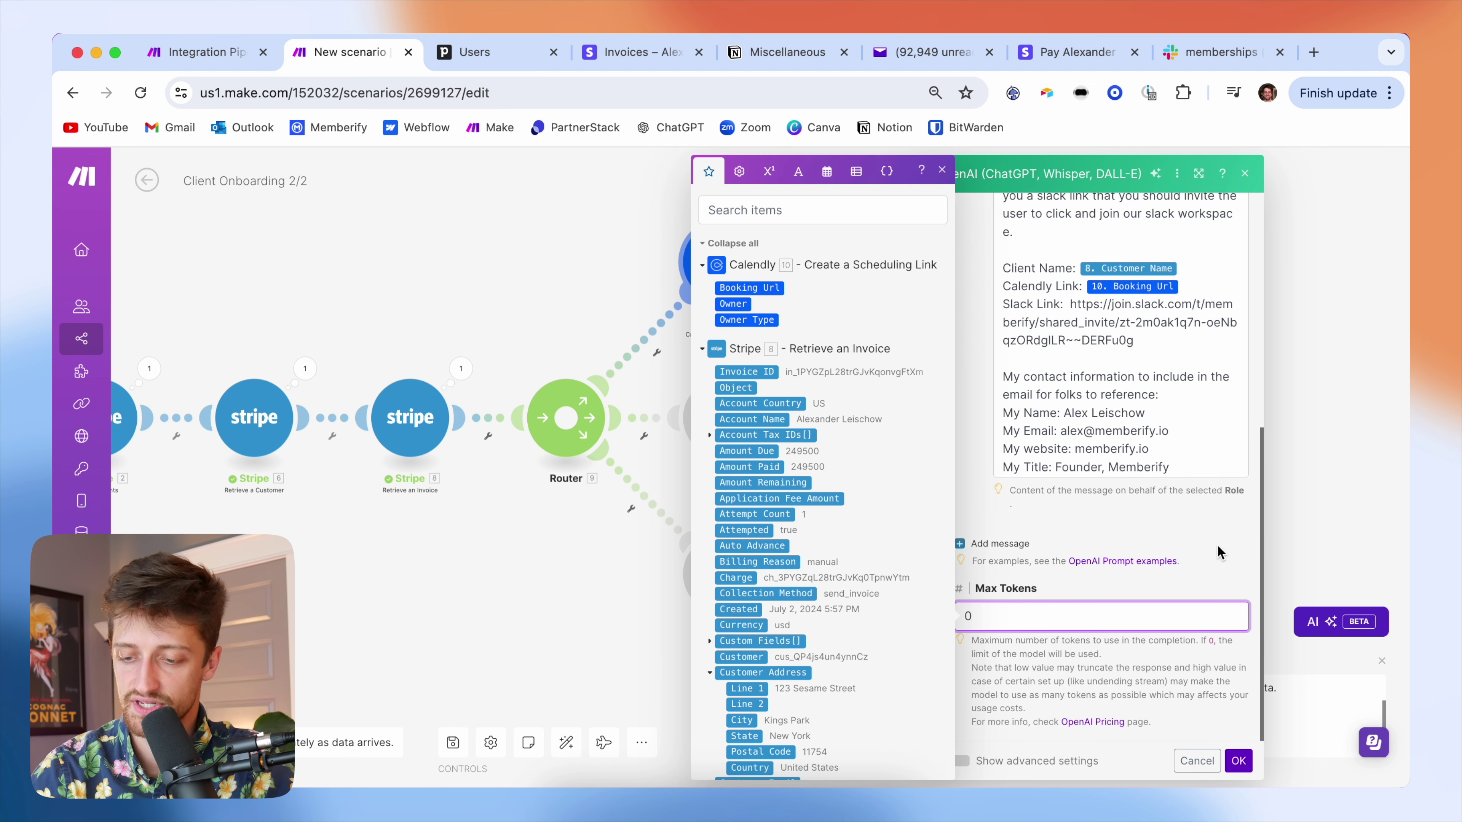
pyautogui.click(1228, 546)
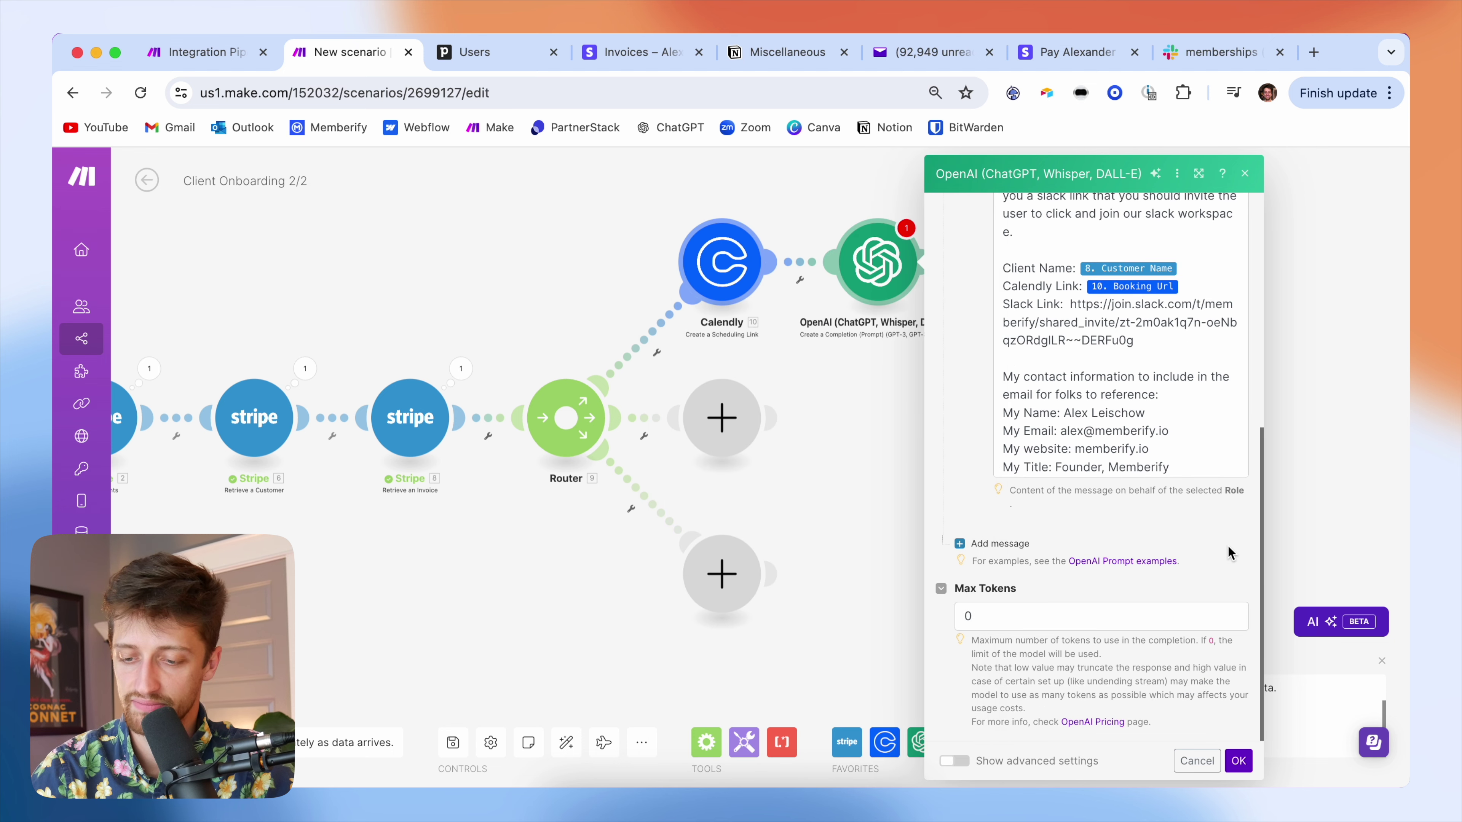
pyautogui.click(1237, 761)
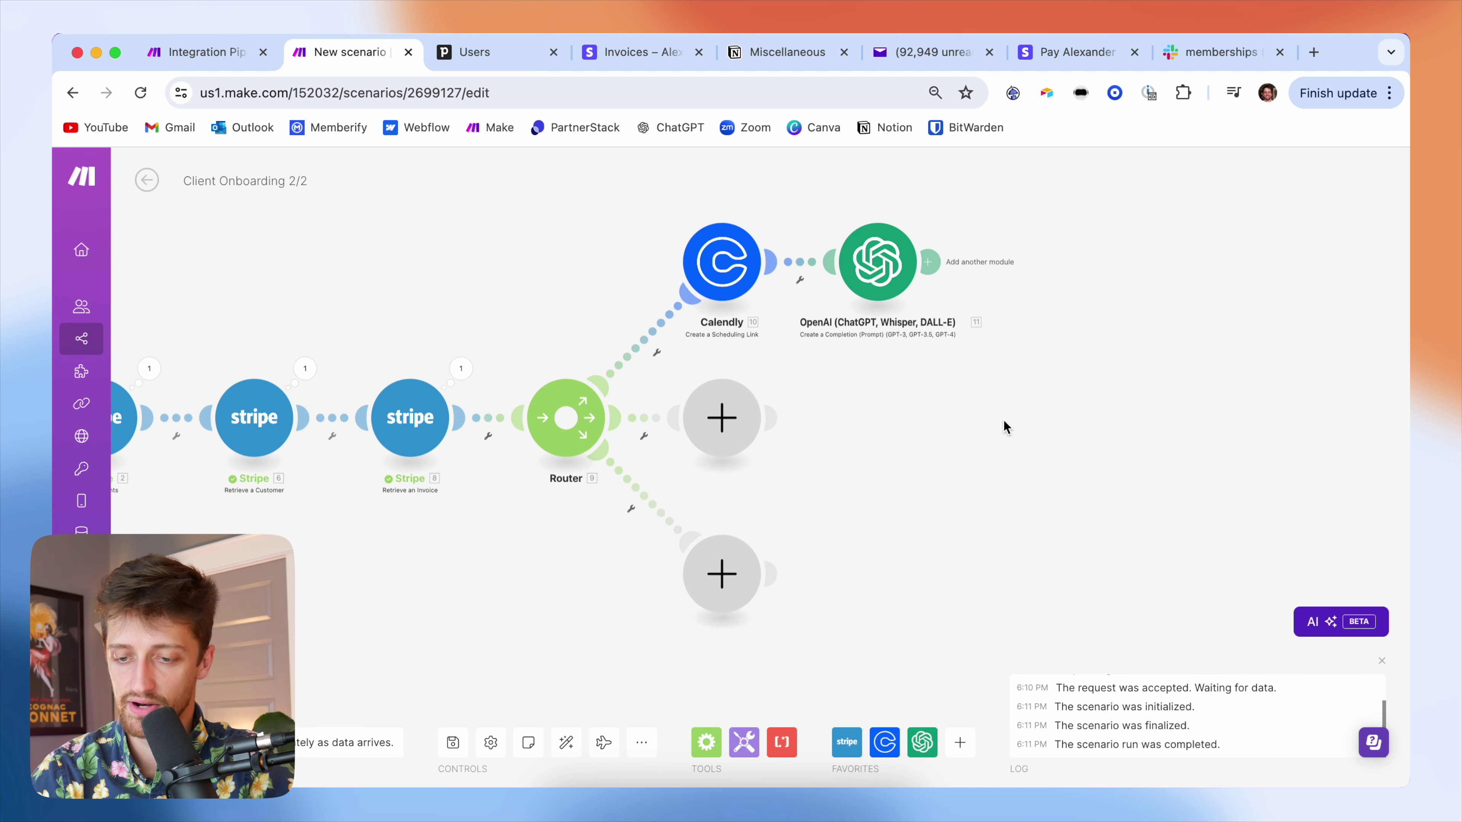
# - Add a Gmail Send an Email step after OpenAI using the existing Google connection
pyautogui.click(927, 262)
pyautogui.write('gmail')
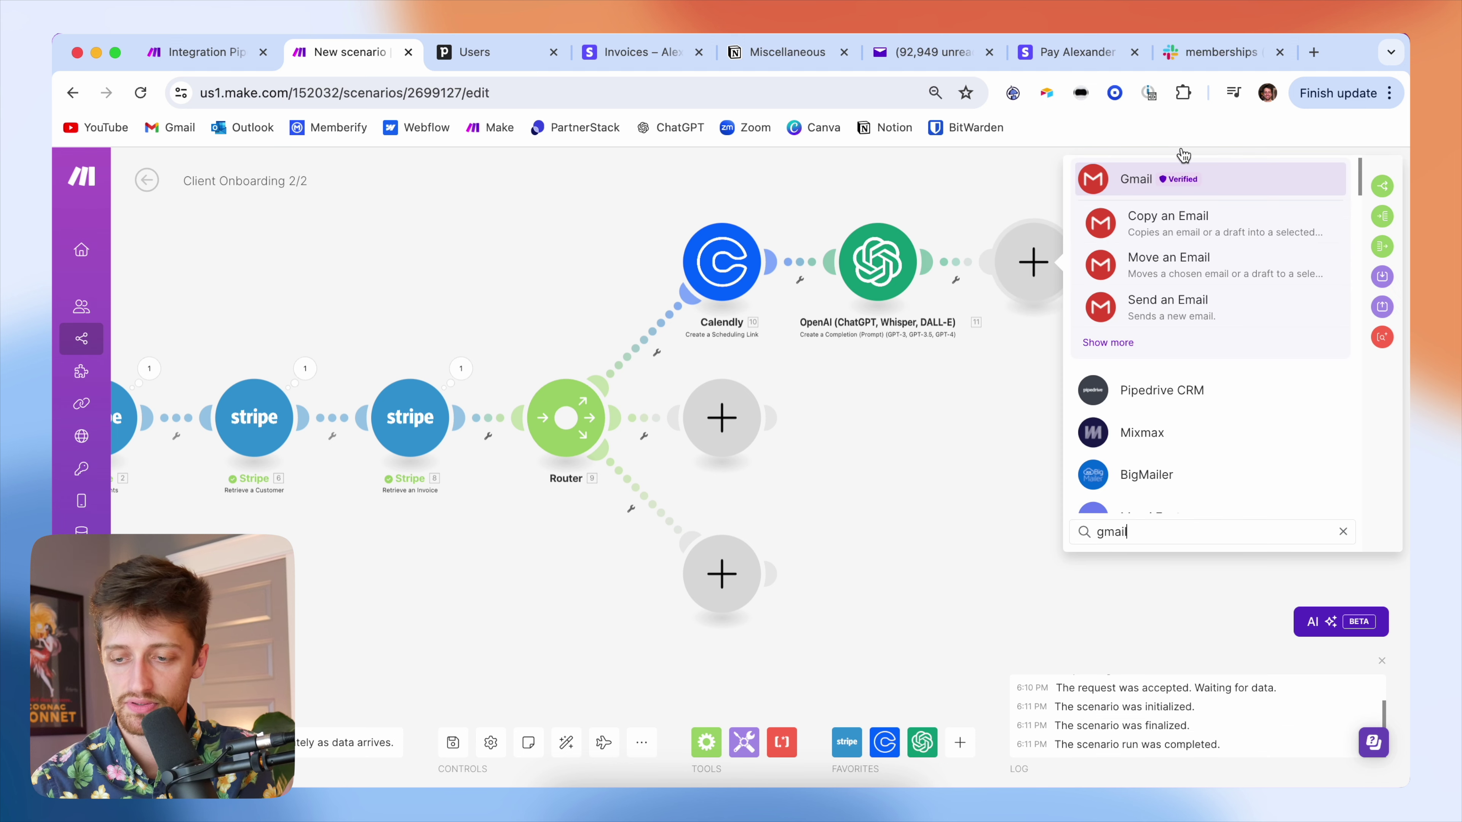
pyautogui.click(1229, 176)
pyautogui.scroll(-5, 1163, 404)
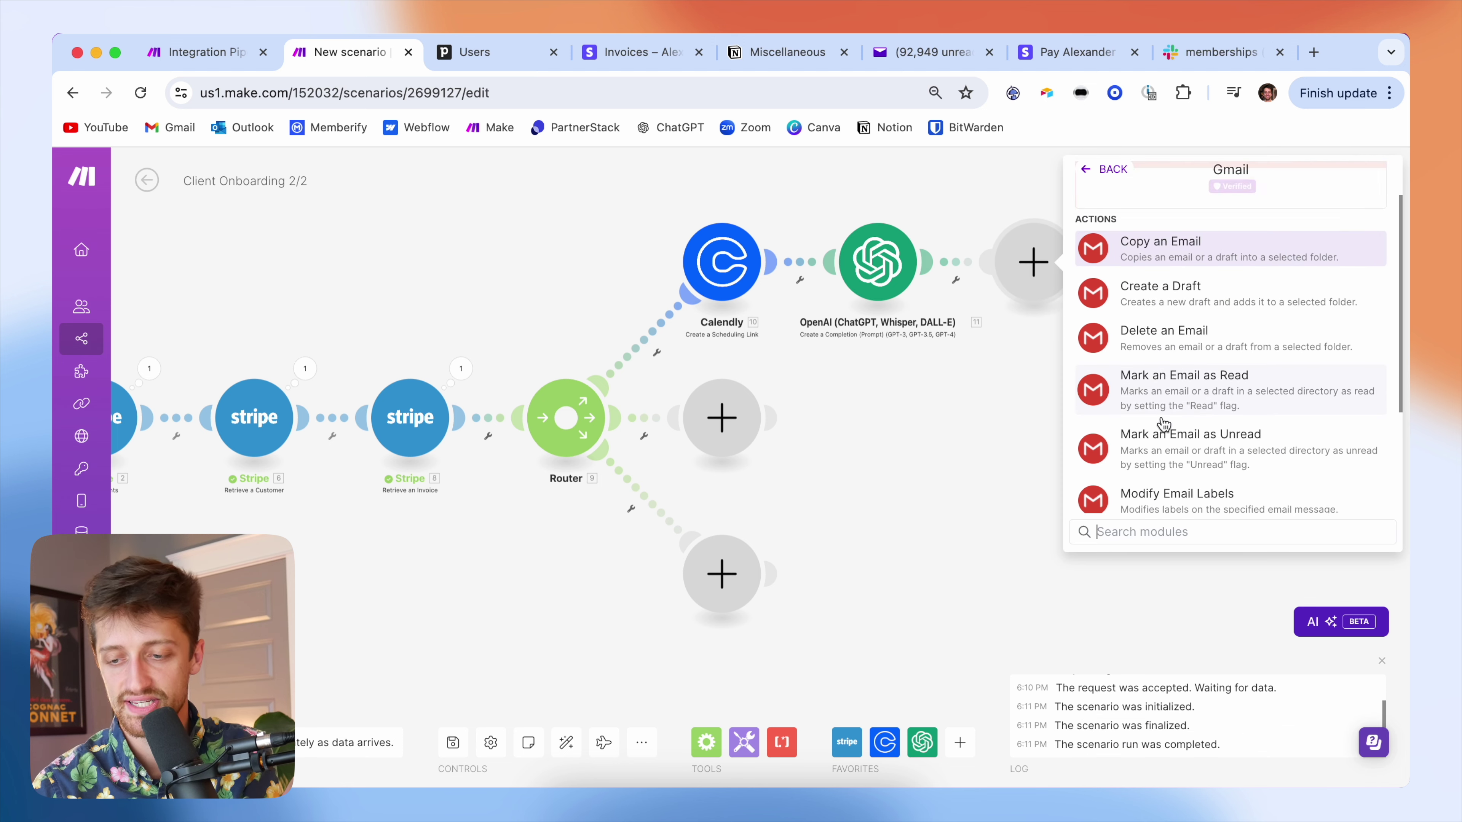
pyautogui.click(1223, 425)
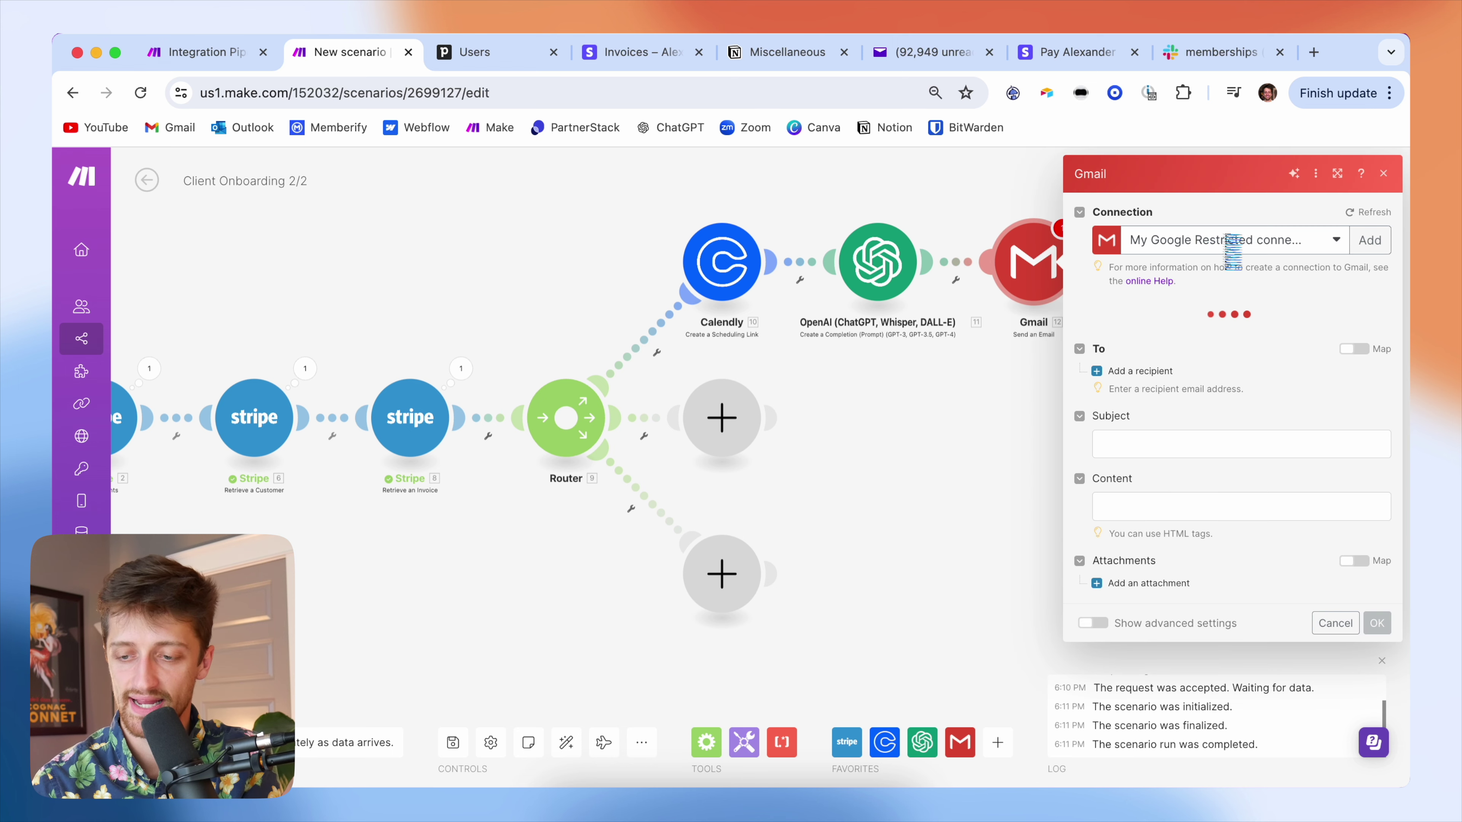
pyautogui.click(1226, 243)
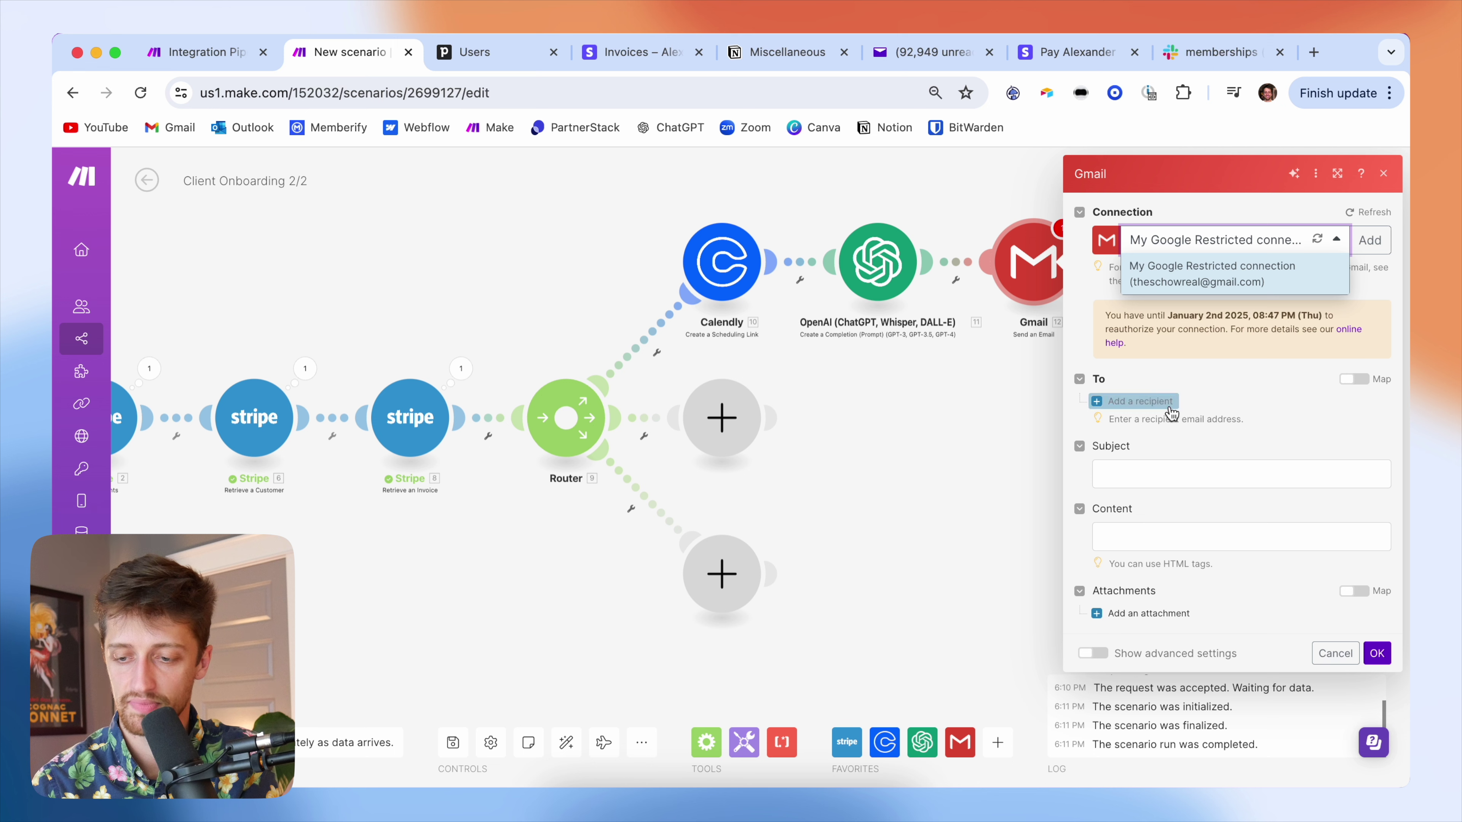
pyautogui.click(1233, 371)
# - Send to the Stripe Customer Email with subject 'Welcome to Memberify {Customer Name}!'
pyautogui.click(1151, 401)
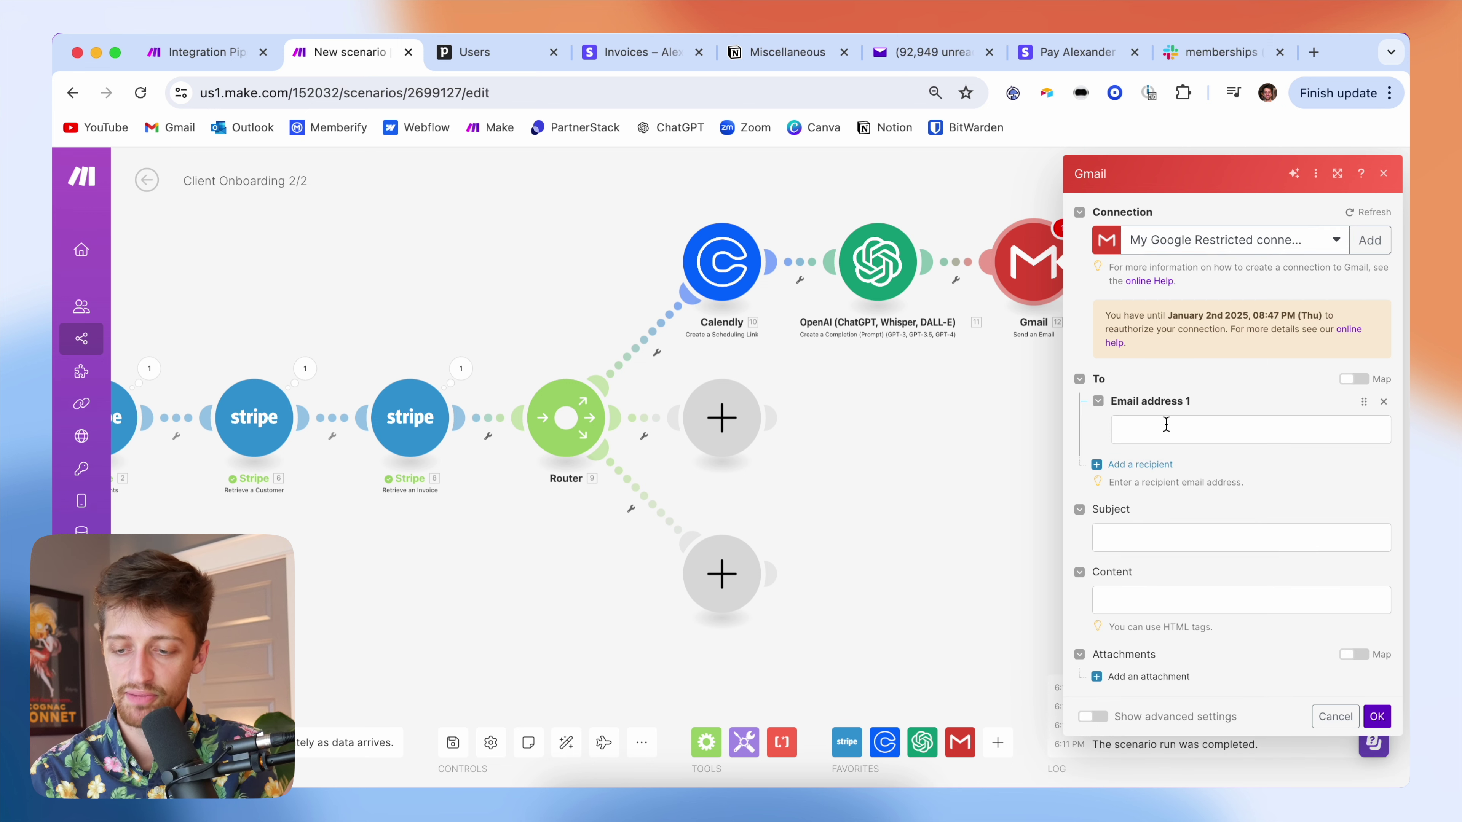
pyautogui.click(1166, 426)
pyautogui.scroll(-5, 949, 488)
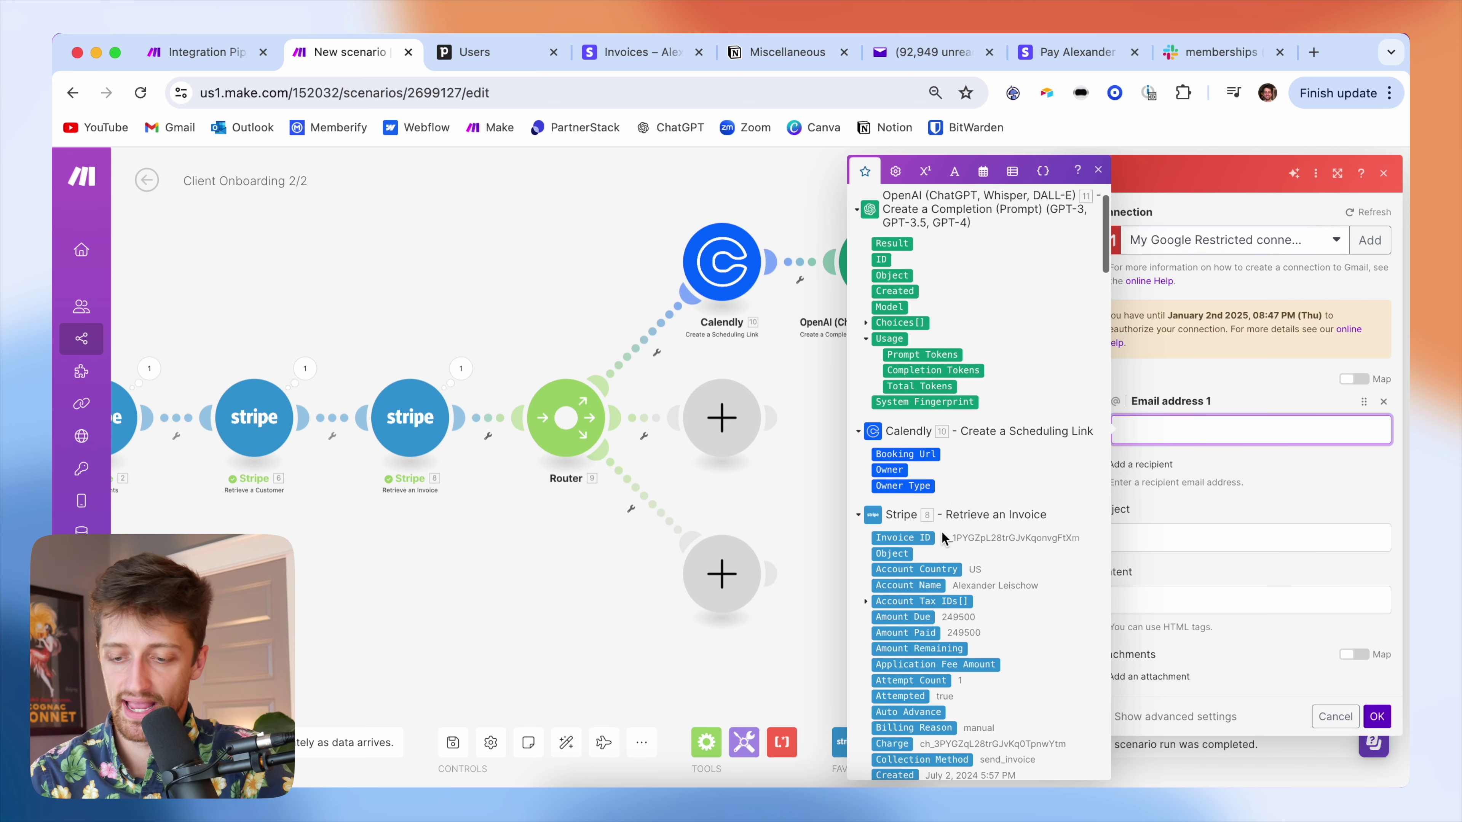
pyautogui.scroll(-3, 946, 588)
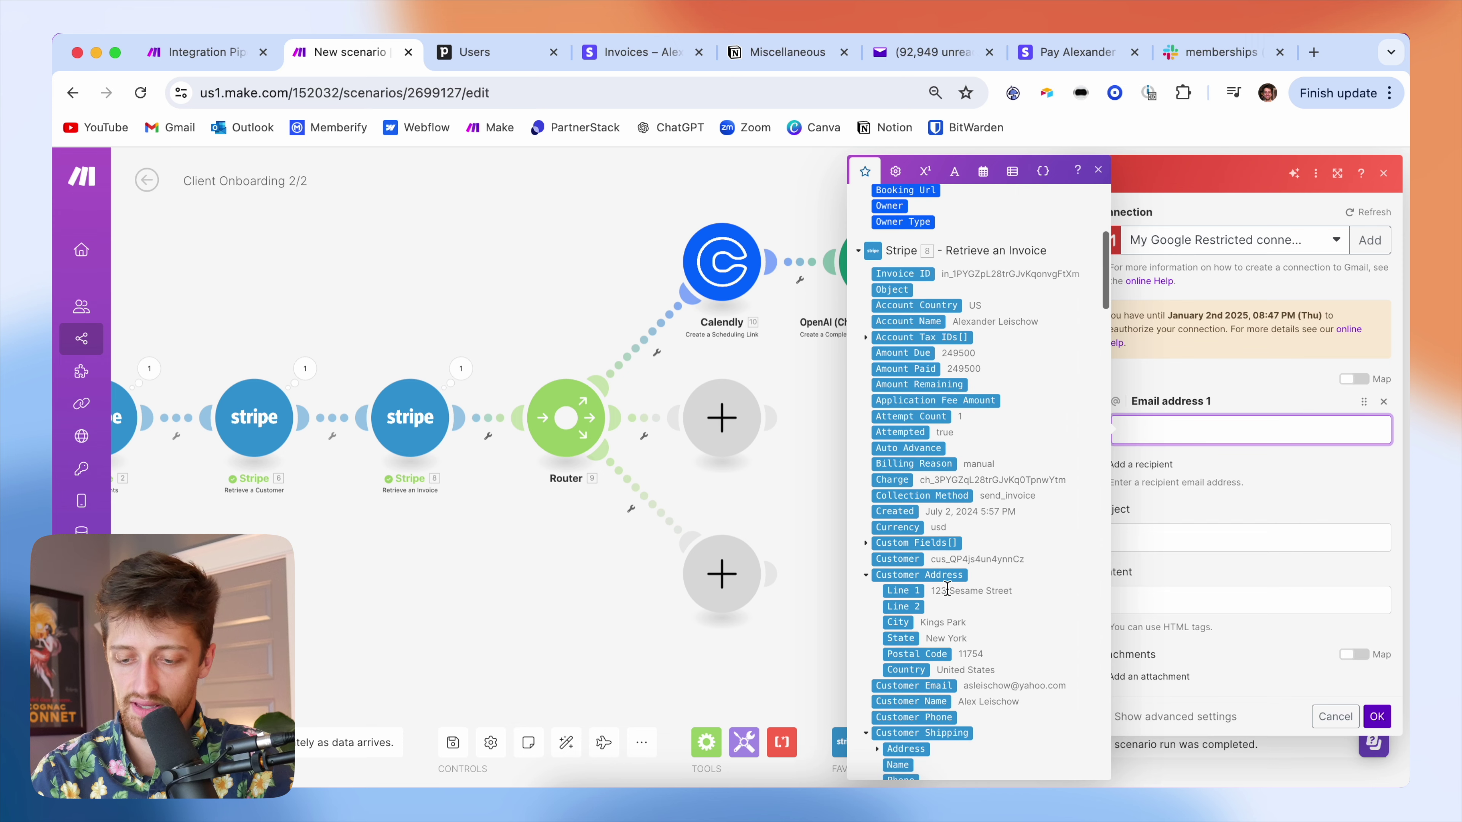
pyautogui.click(937, 684)
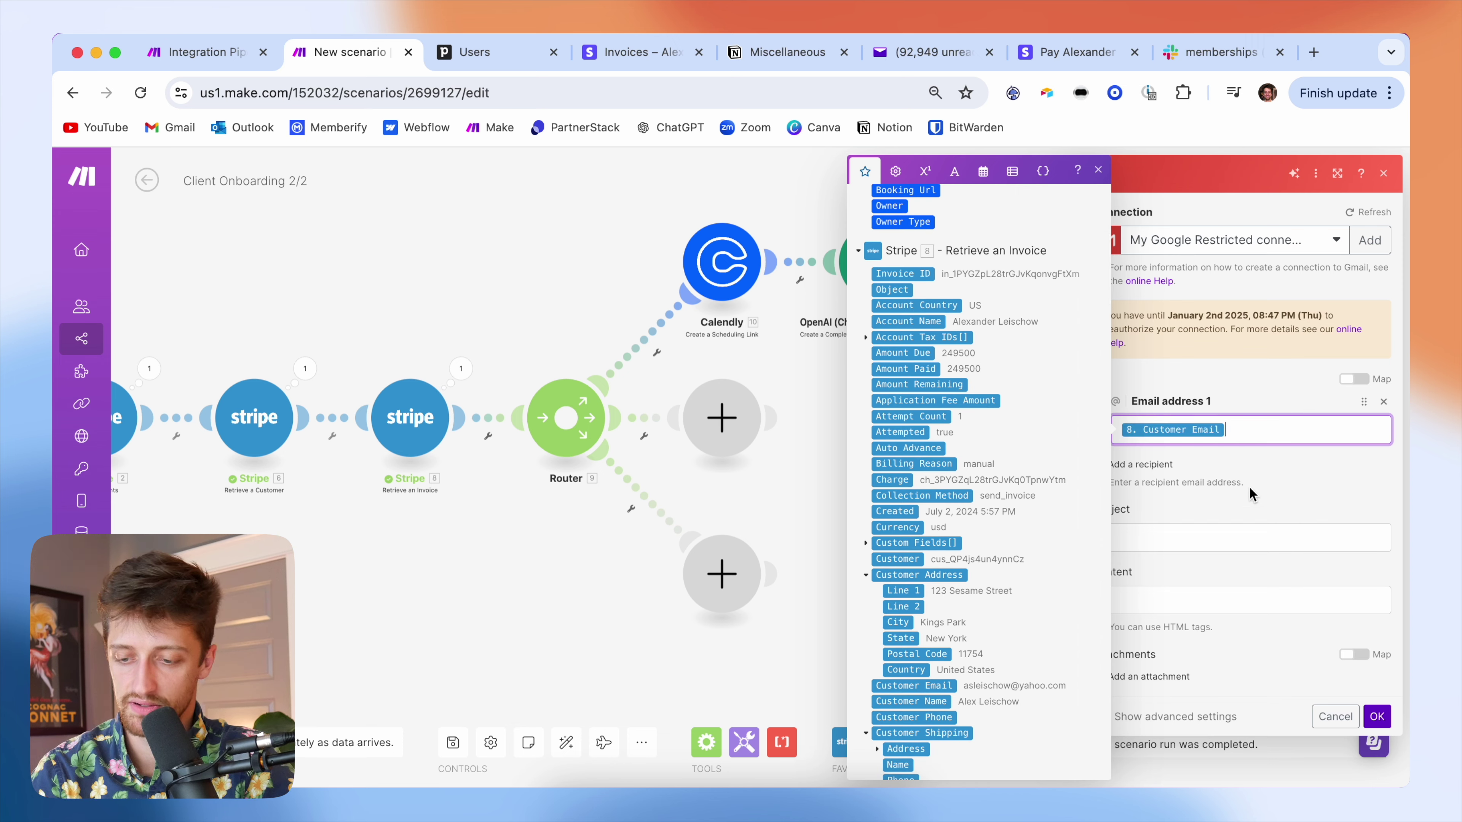
pyautogui.click(1279, 477)
pyautogui.click(1133, 536)
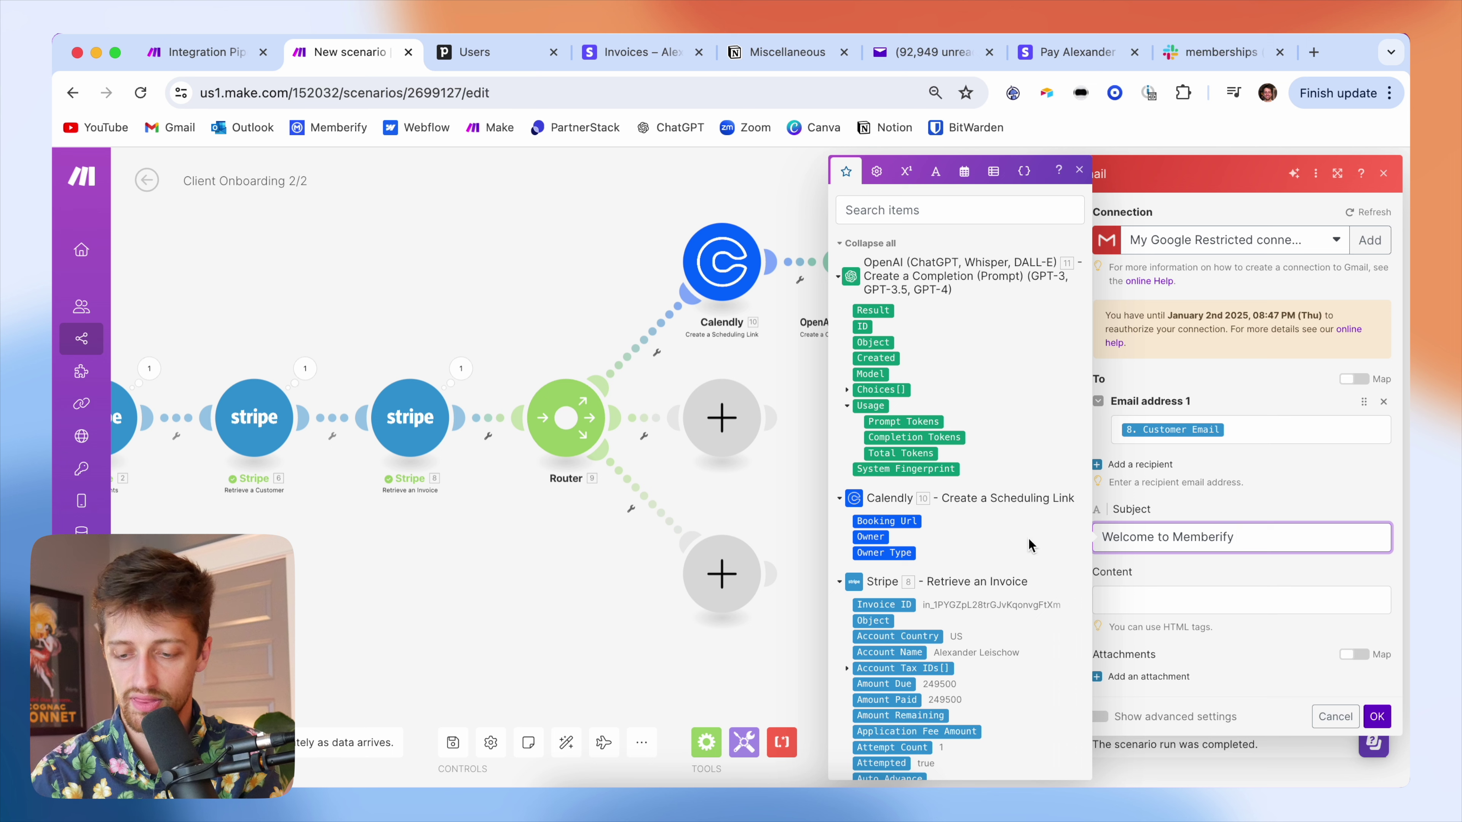
pyautogui.scroll(-5, 935, 618)
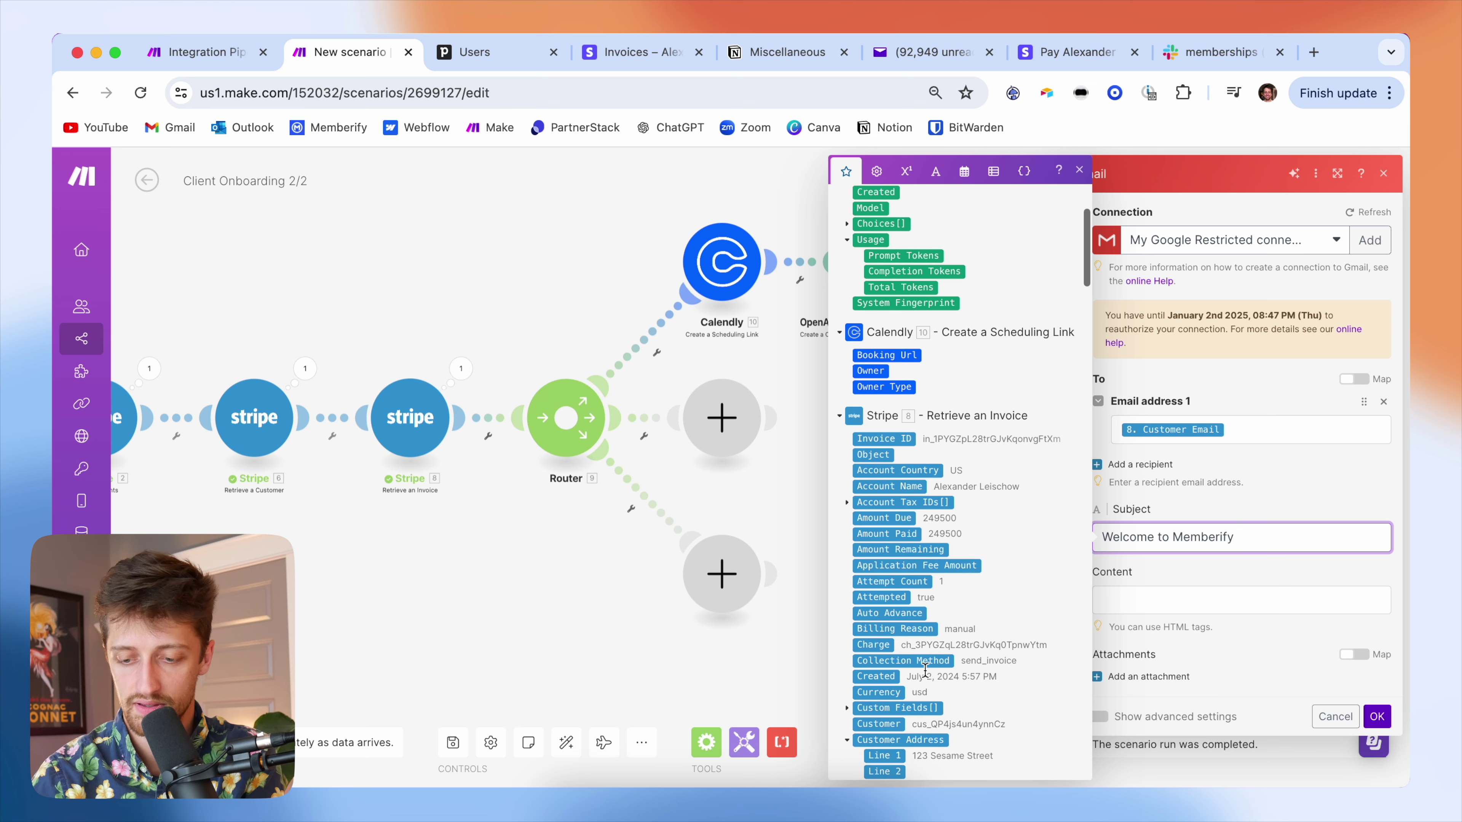
pyautogui.scroll(-1, 932, 672)
pyautogui.click(919, 749)
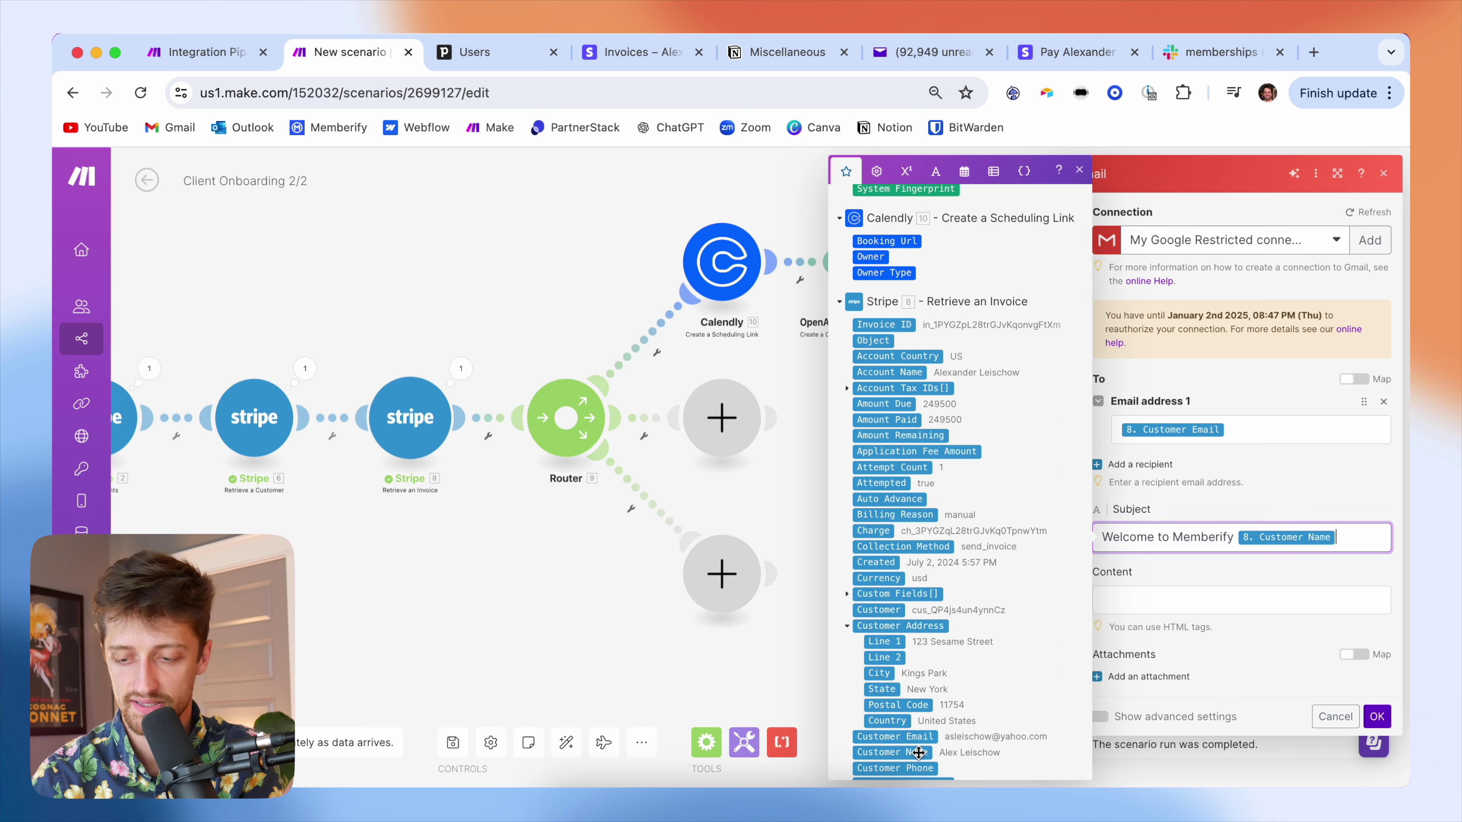
# - Use OpenAI's Choices Message.Content as the email body and save the Gmail step
pyautogui.click(1168, 606)
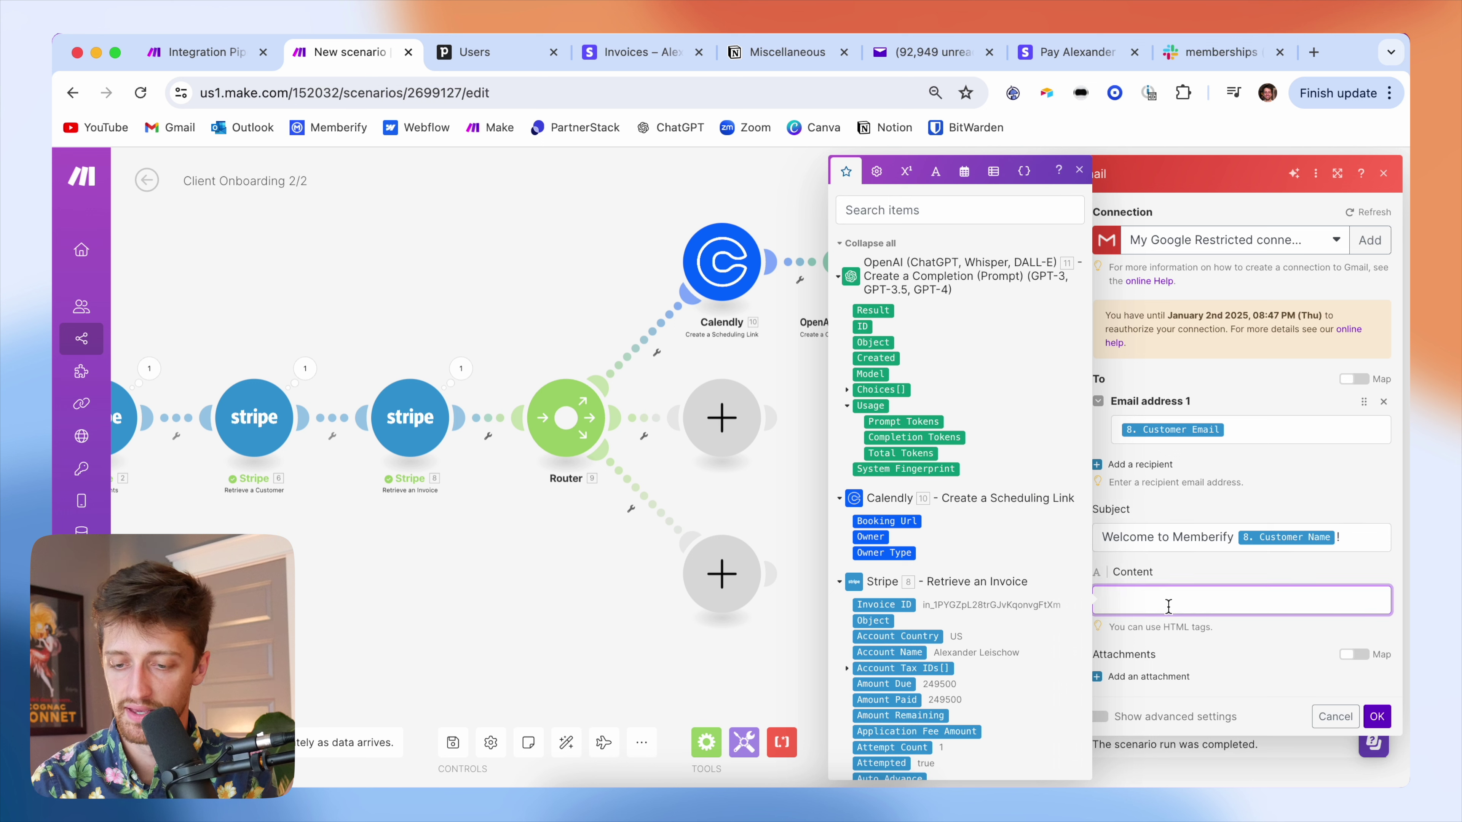
pyautogui.click(847, 391)
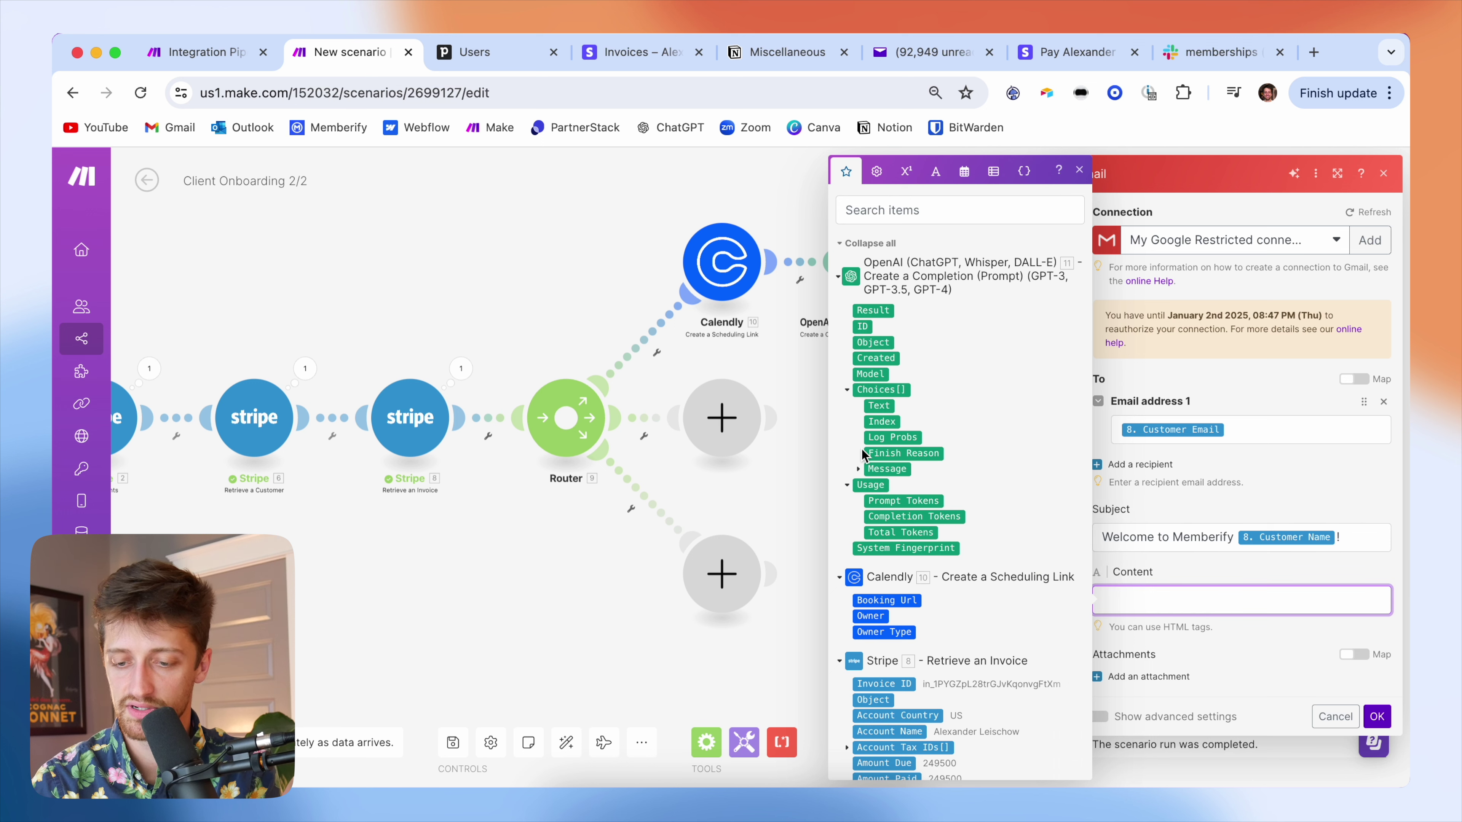
pyautogui.click(859, 469)
pyautogui.click(899, 500)
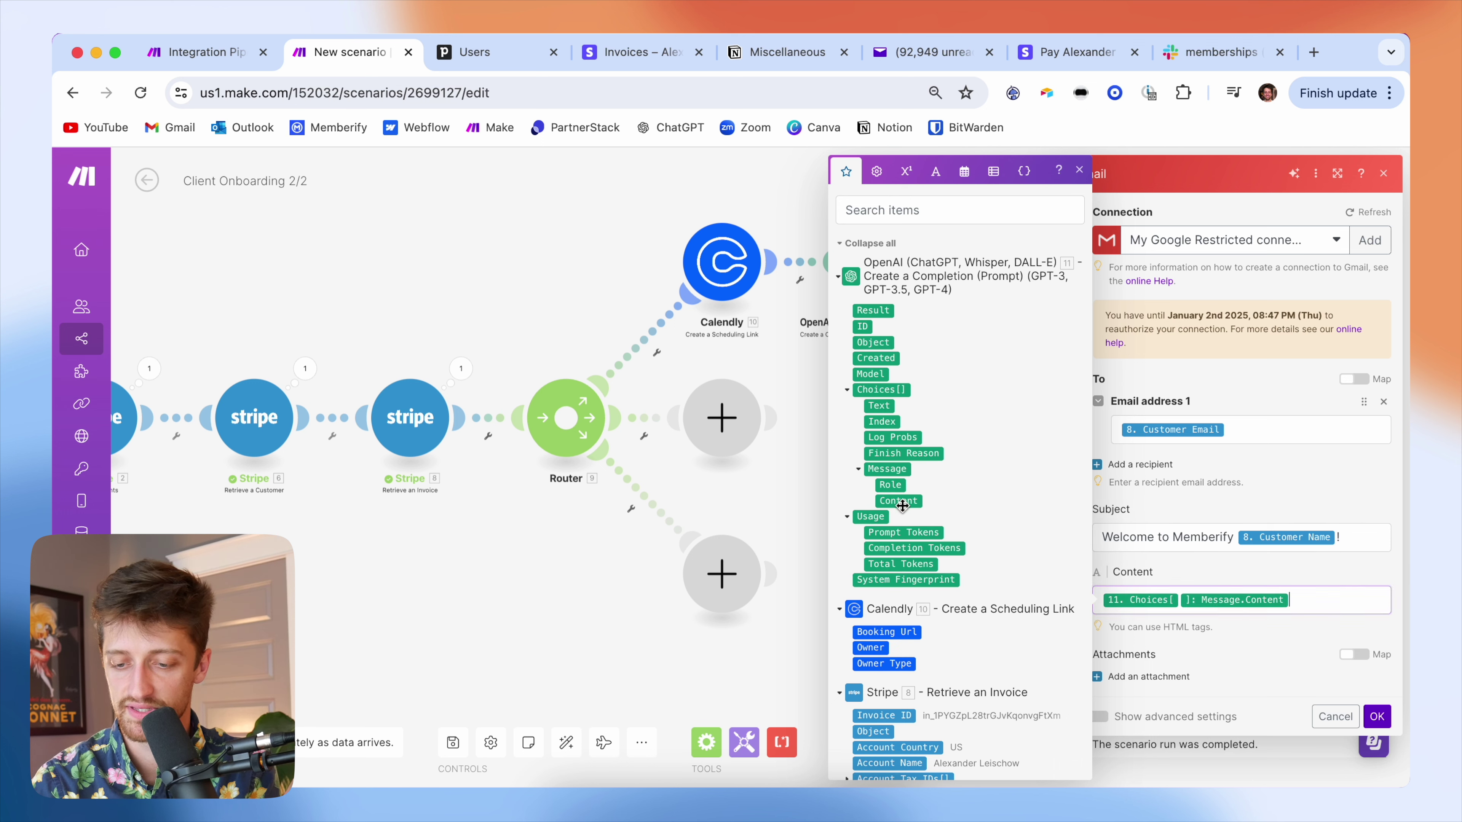
pyautogui.click(1228, 570)
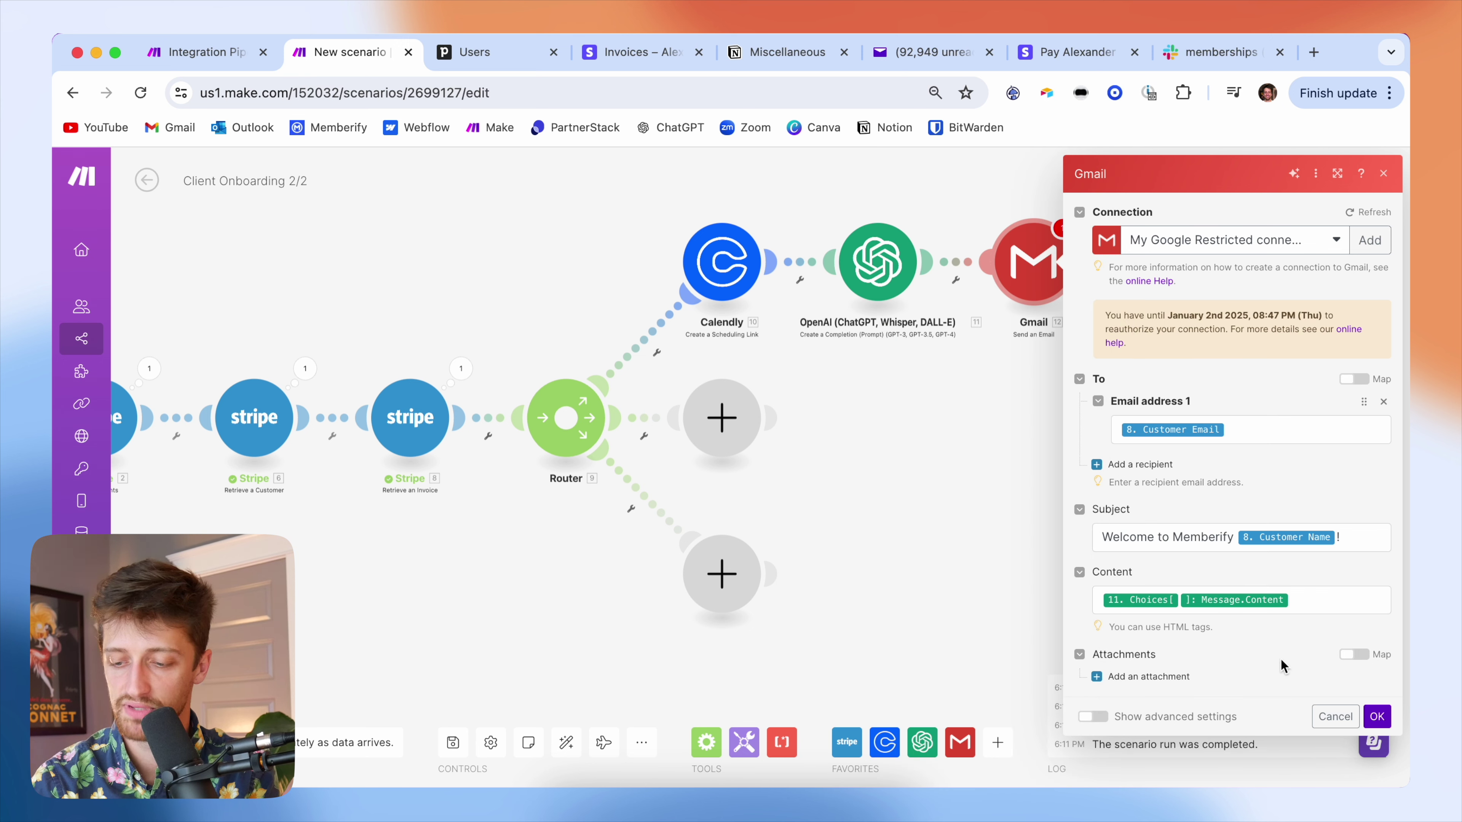
pyautogui.click(1375, 715)
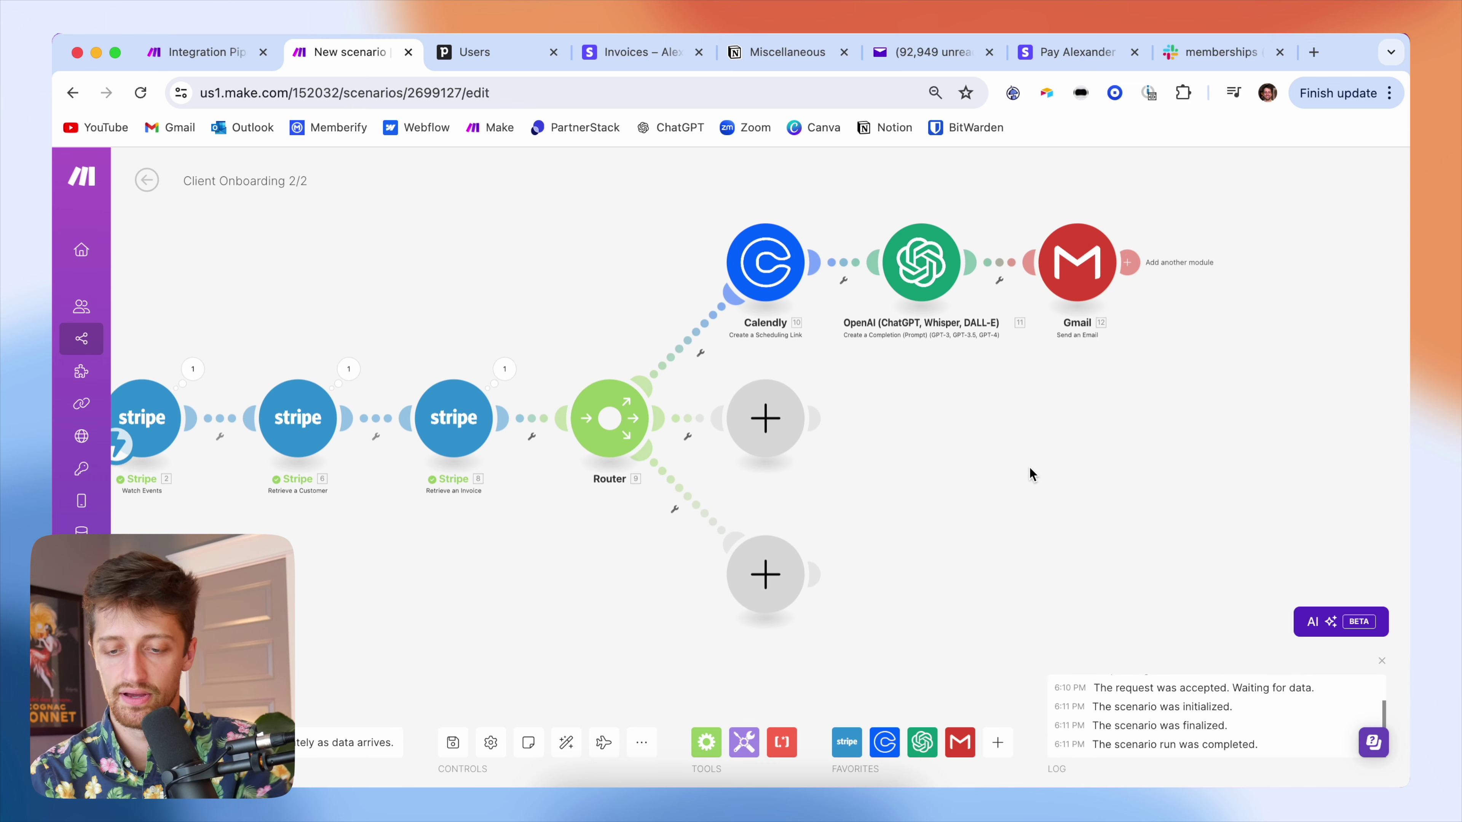
pyautogui.scroll(-1, 1066, 475)
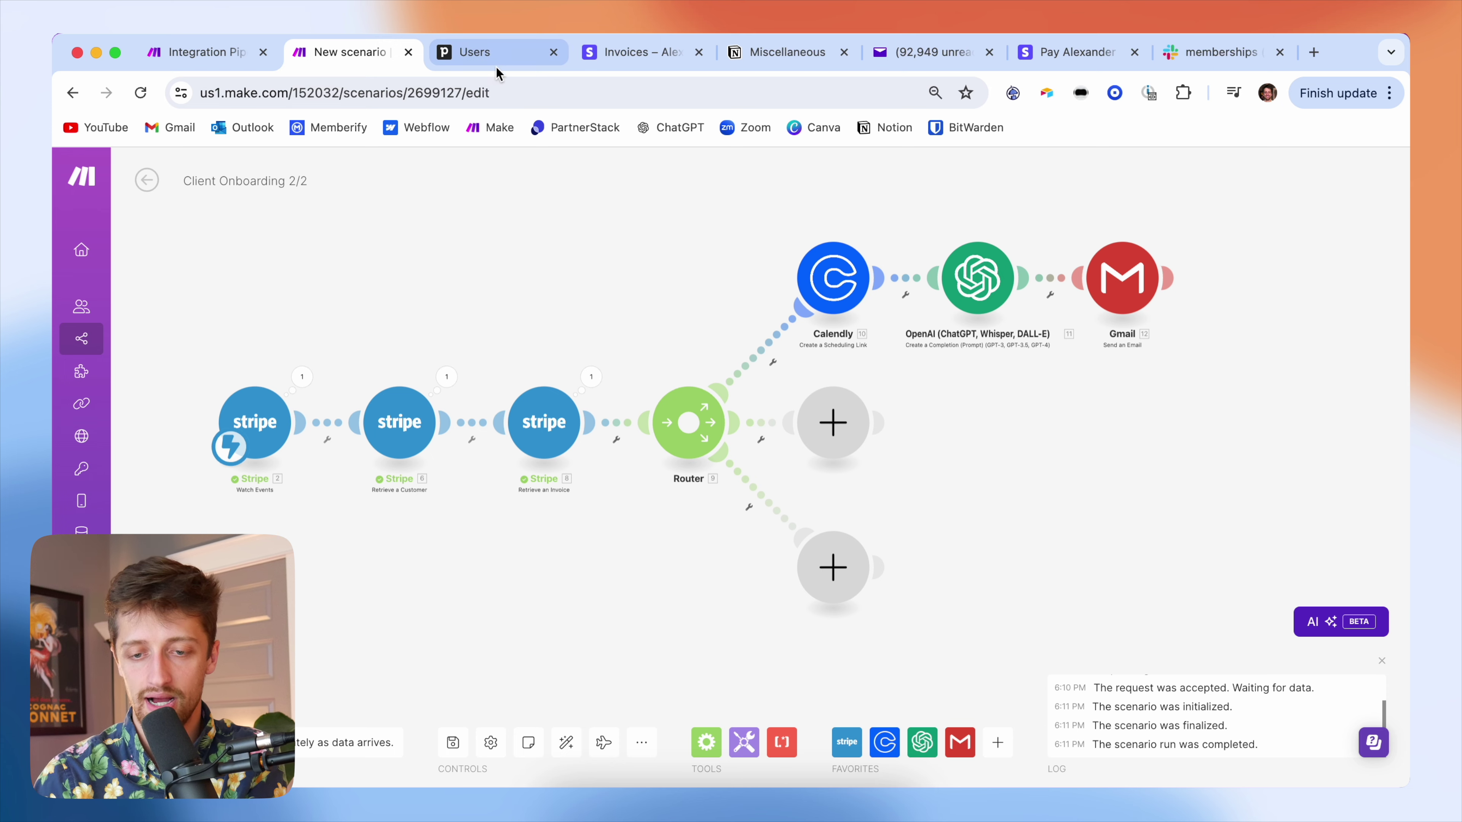
# - Open the $2,495 Automatio LLC deal in Pipedrive, mark it Won, reopen it, and return to Make
pyautogui.click(495, 58)
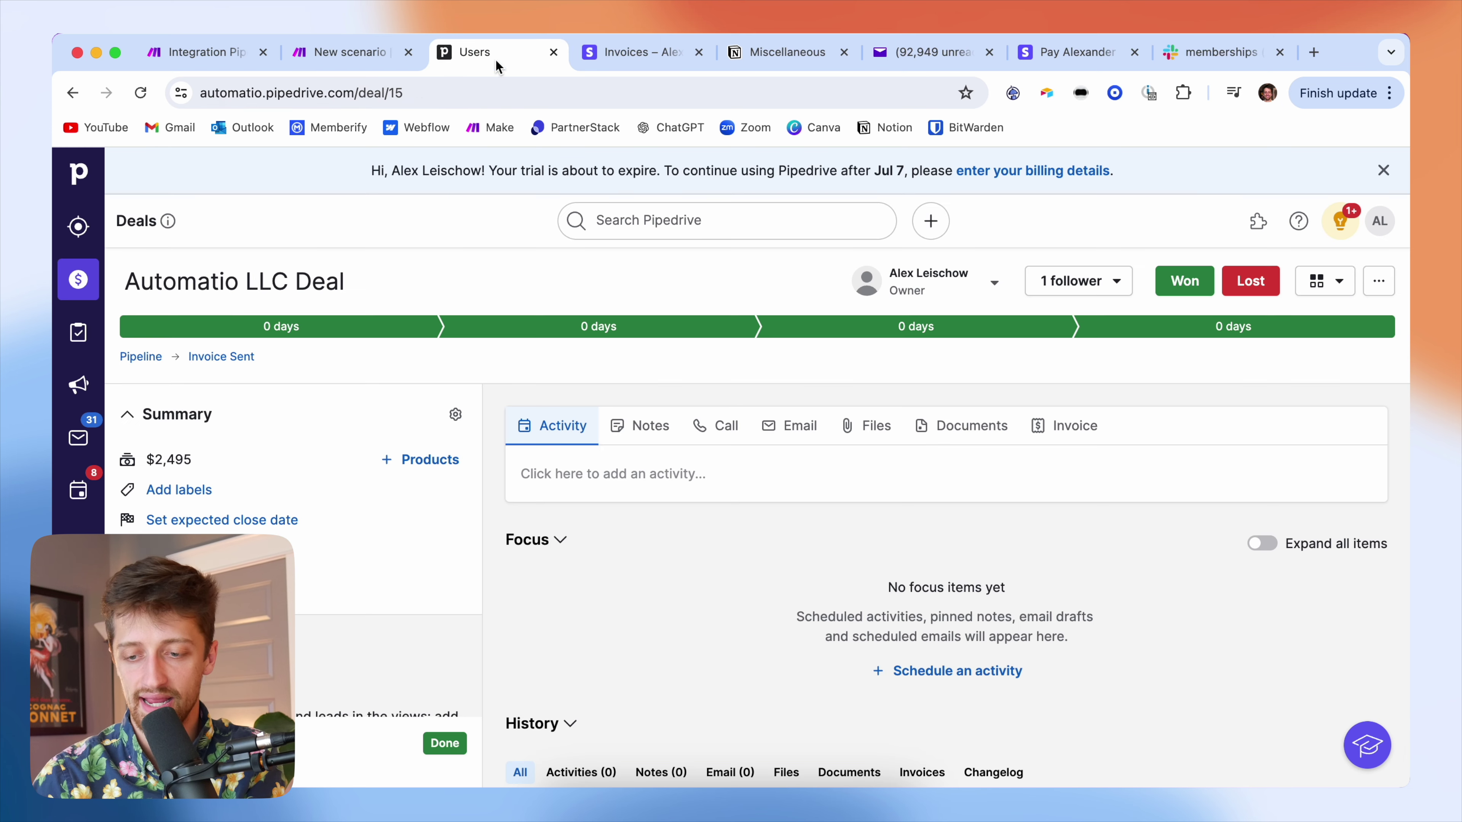
pyautogui.click(76, 277)
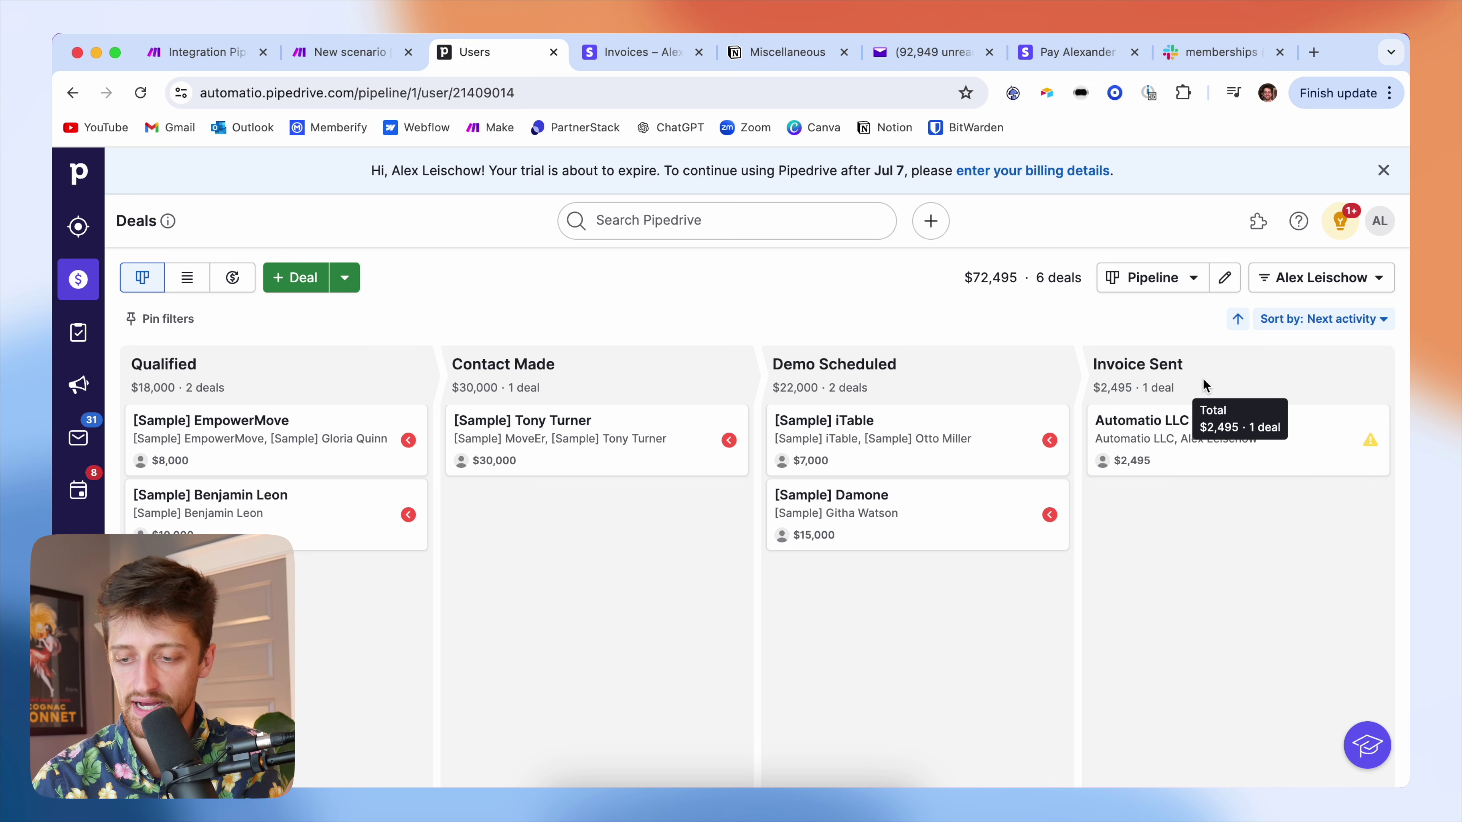
pyautogui.click(1289, 442)
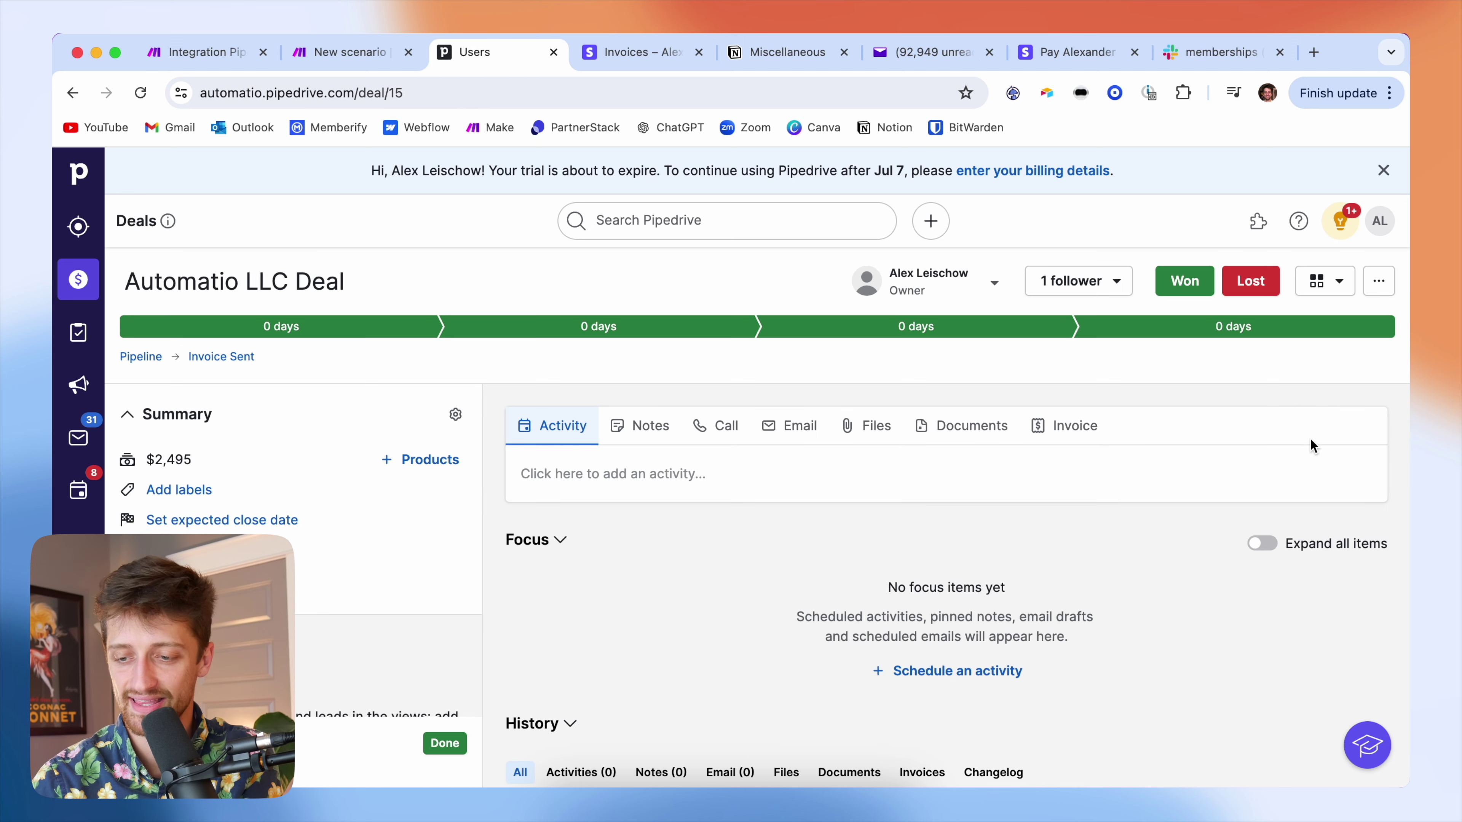
pyautogui.click(1192, 292)
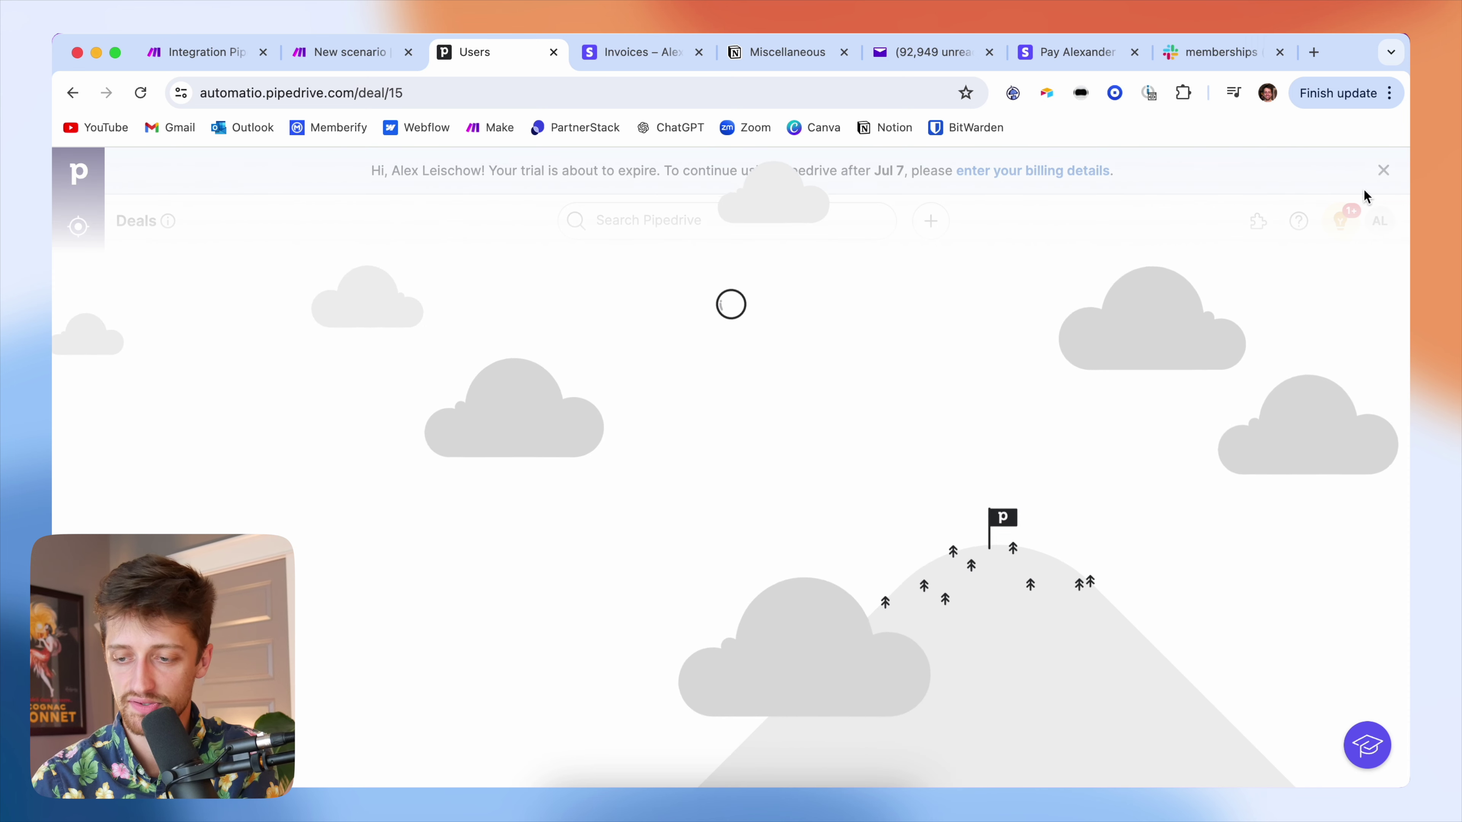
pyautogui.click(1383, 171)
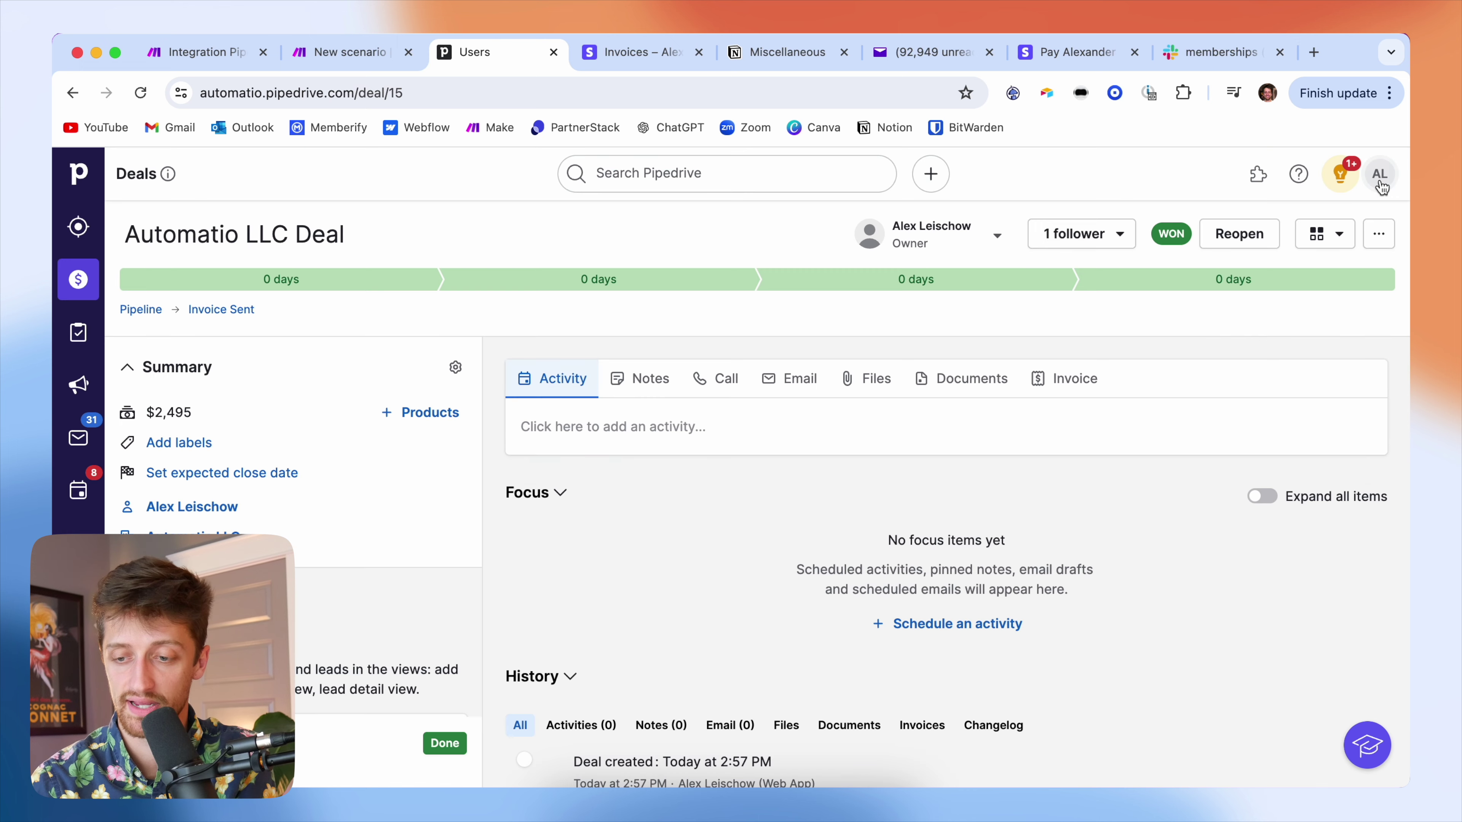
pyautogui.click(1238, 236)
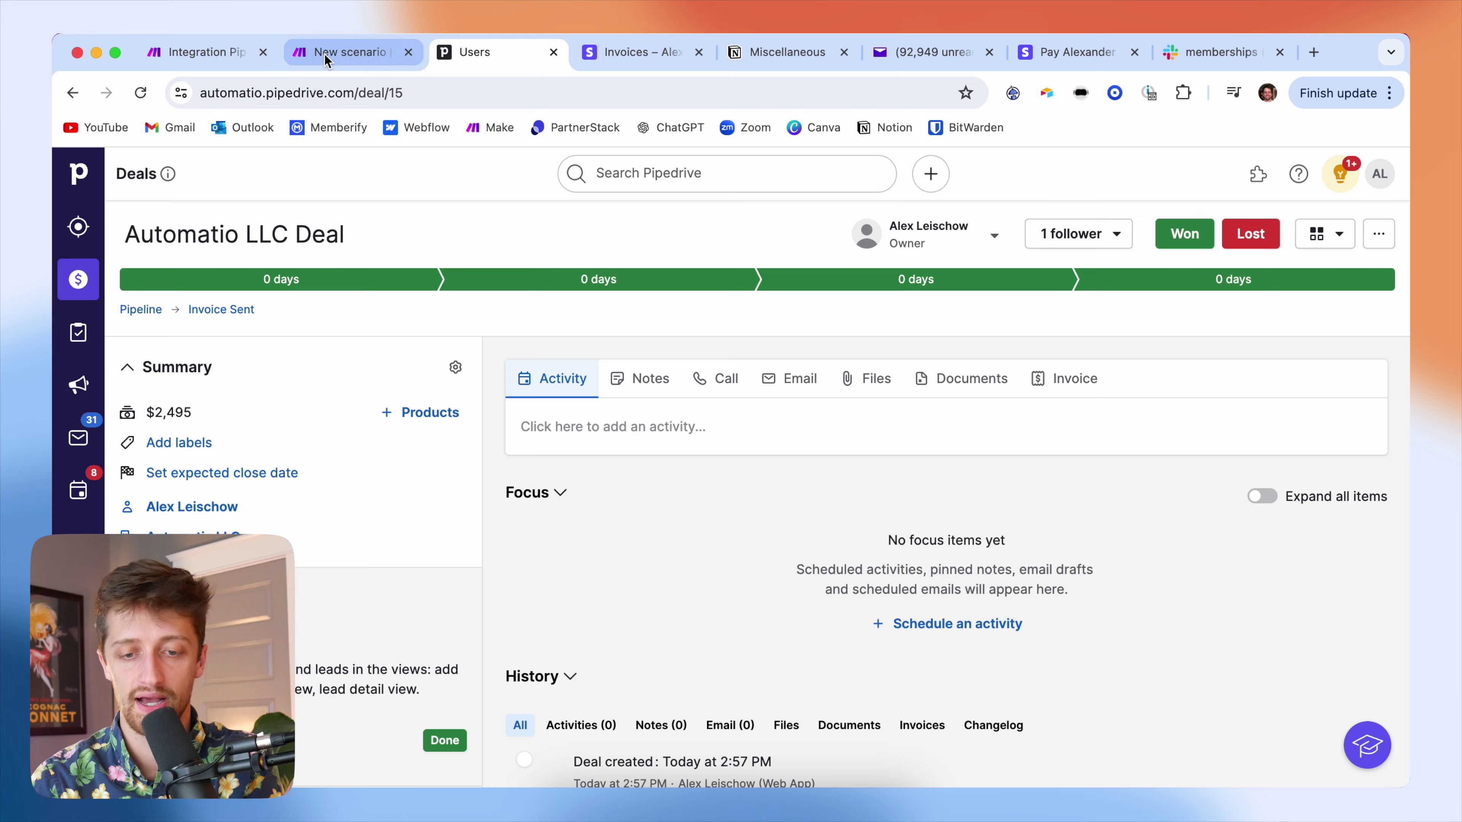
pyautogui.click(325, 55)
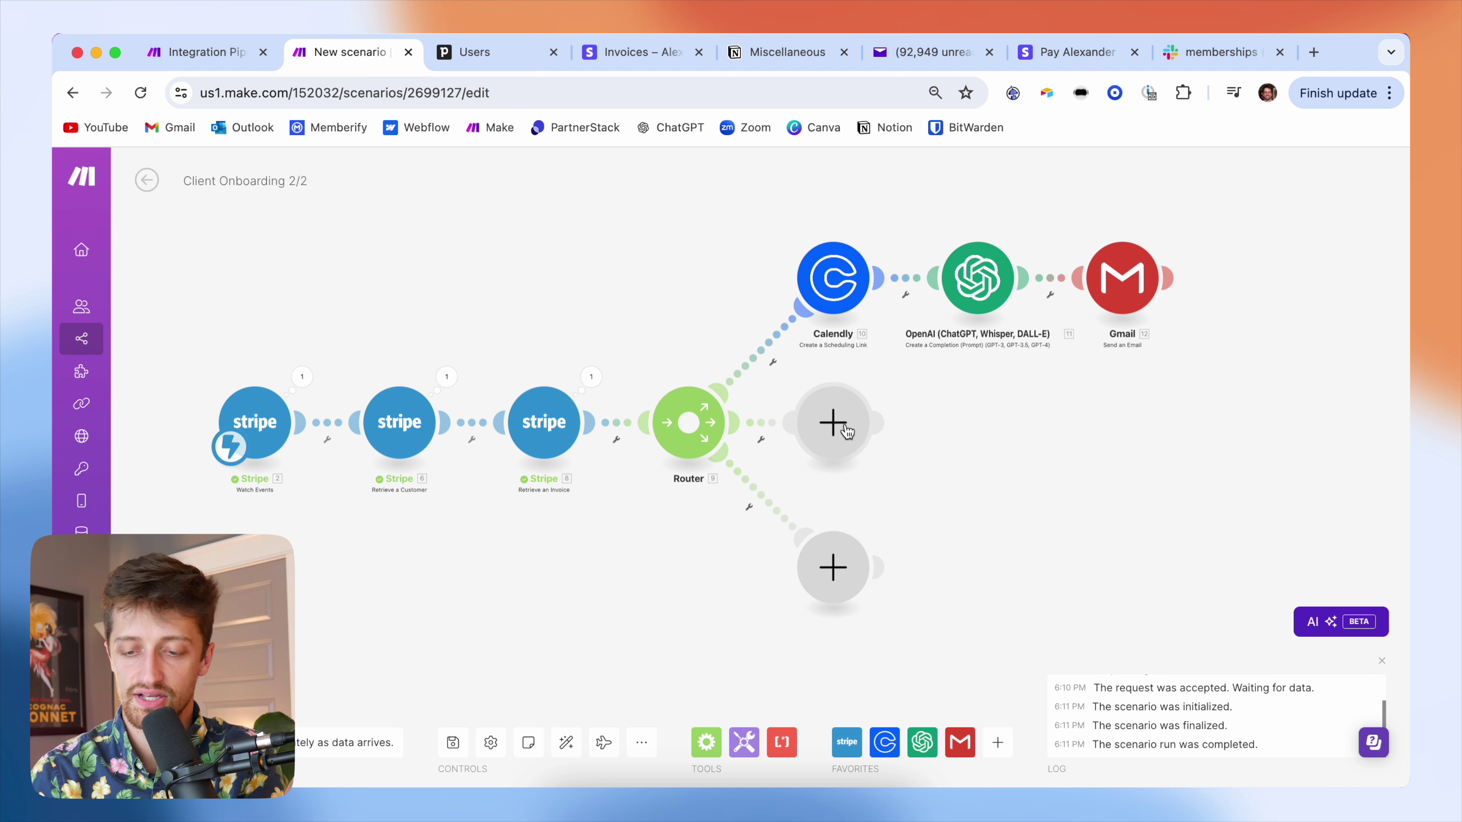
# - Add a Pipedrive CRM Update a Deal step on the router's middle route with the second OAuth connection
pyautogui.click(855, 433)
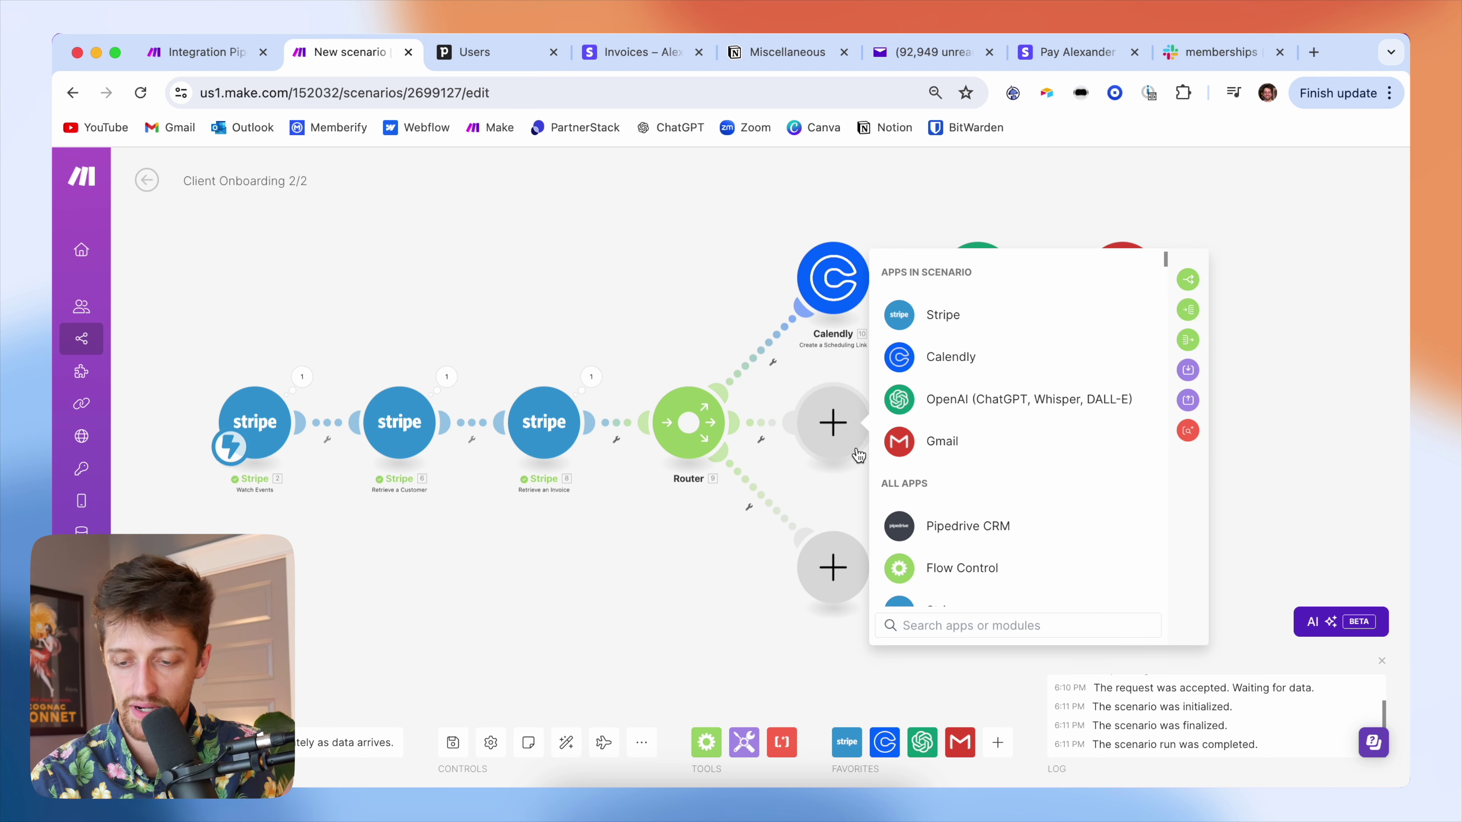
pyautogui.click(936, 526)
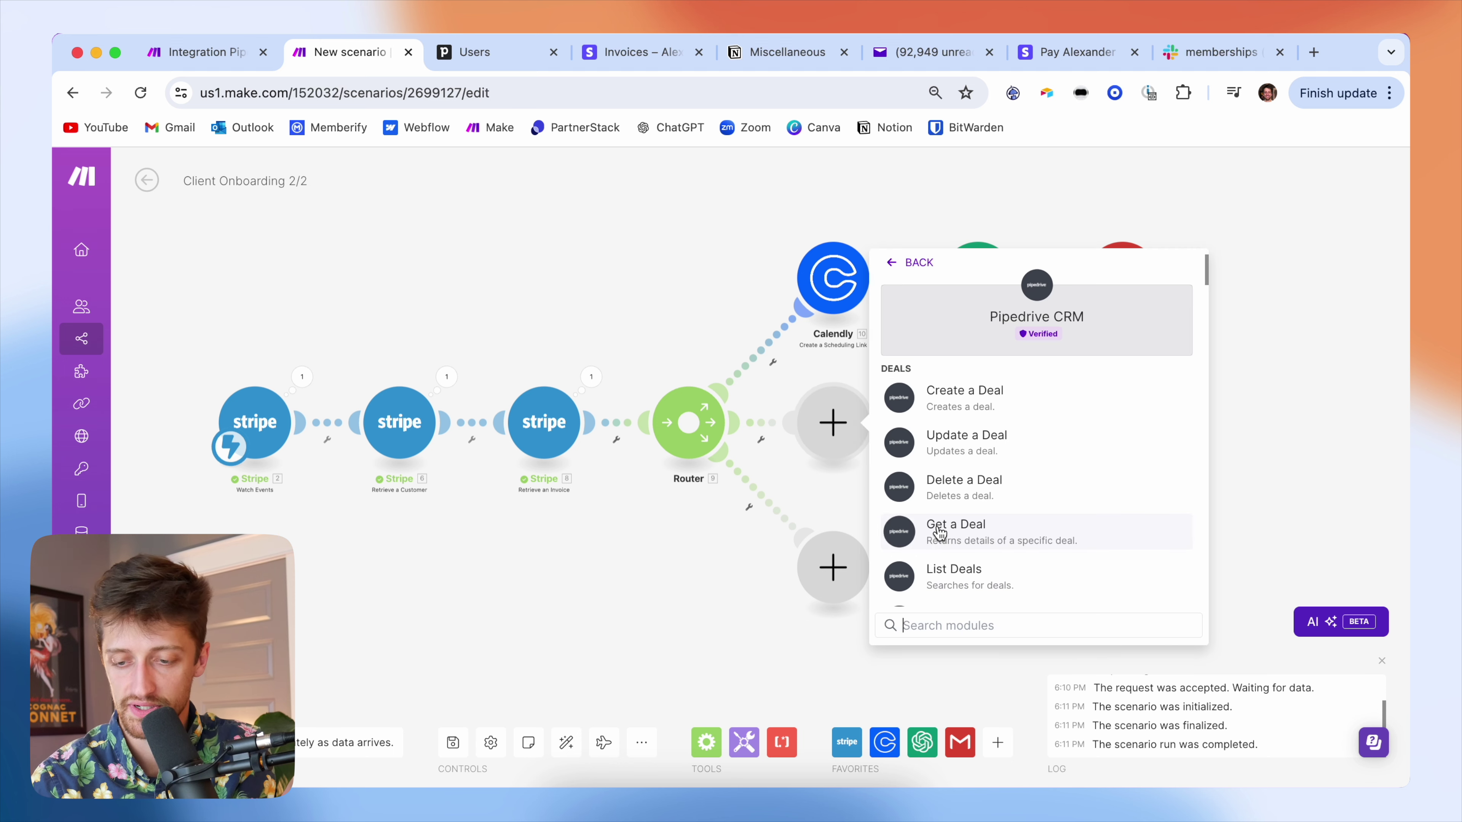
pyautogui.click(994, 446)
pyautogui.click(1030, 239)
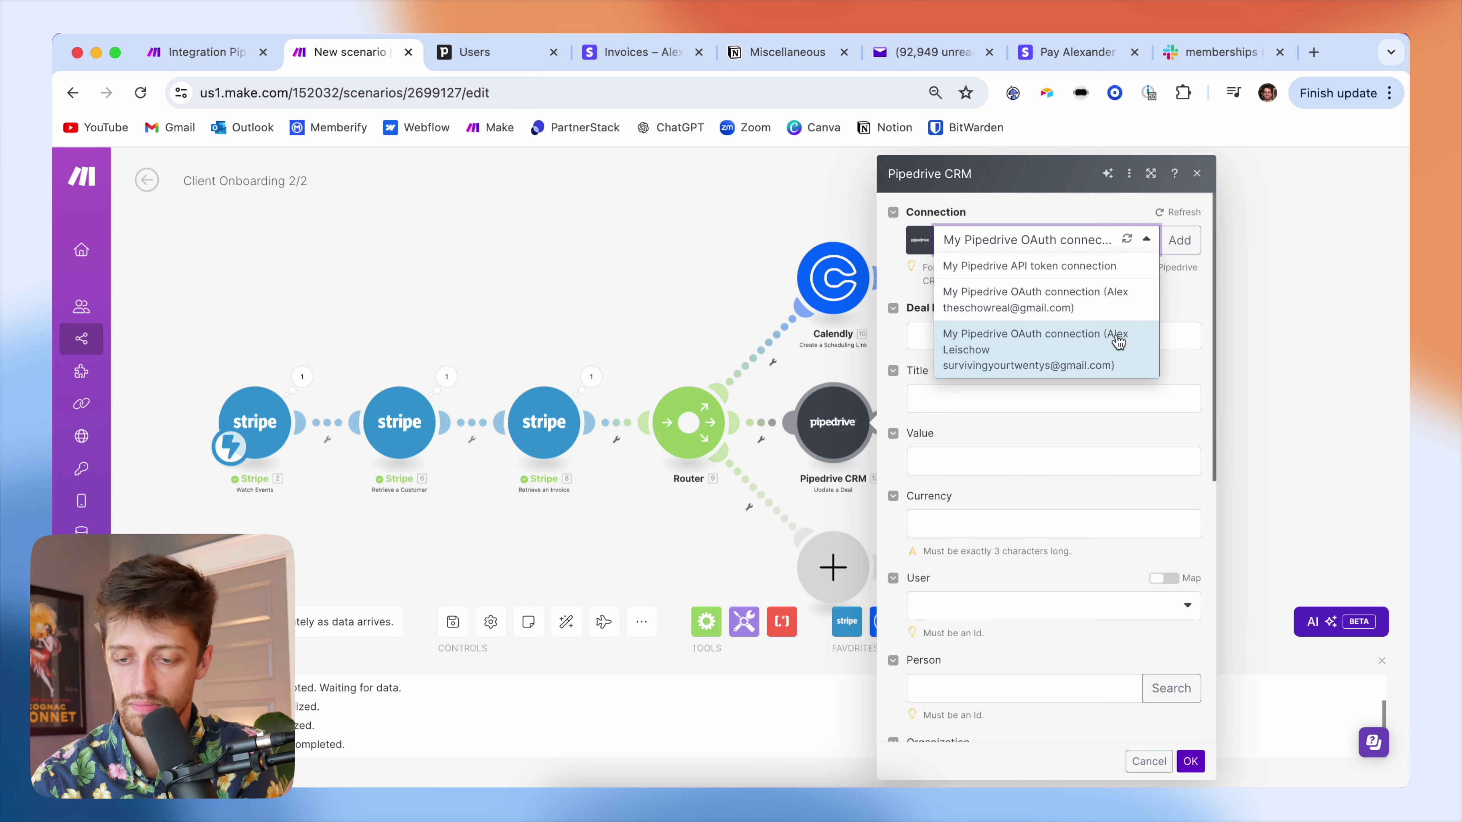
pyautogui.click(1116, 356)
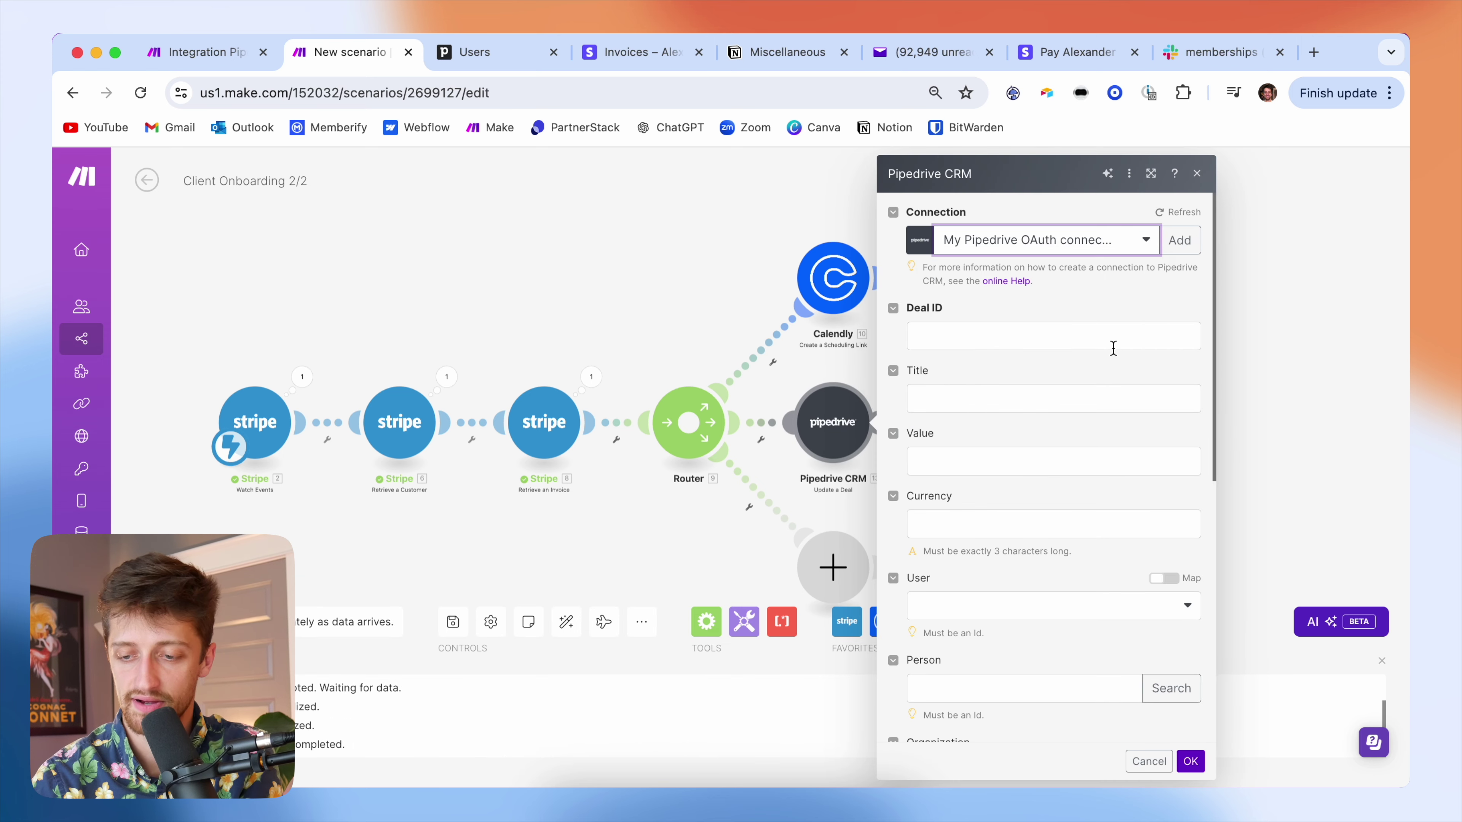
pyautogui.scroll(-1, 1127, 304)
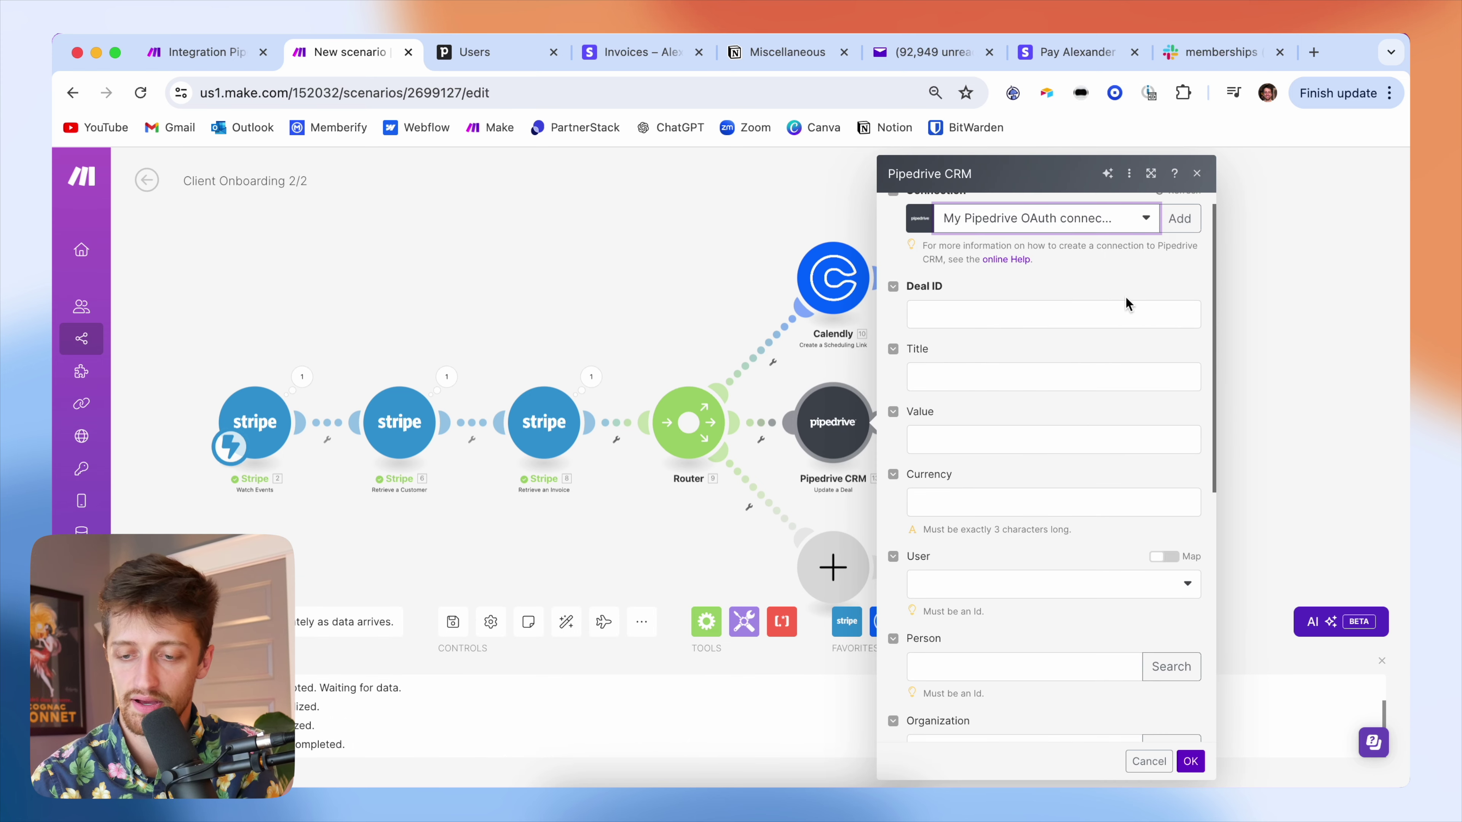
# - Leave Deal ID empty, close the settings, and compare with the Integration Pipedrive CRM scenario
pyautogui.click(974, 313)
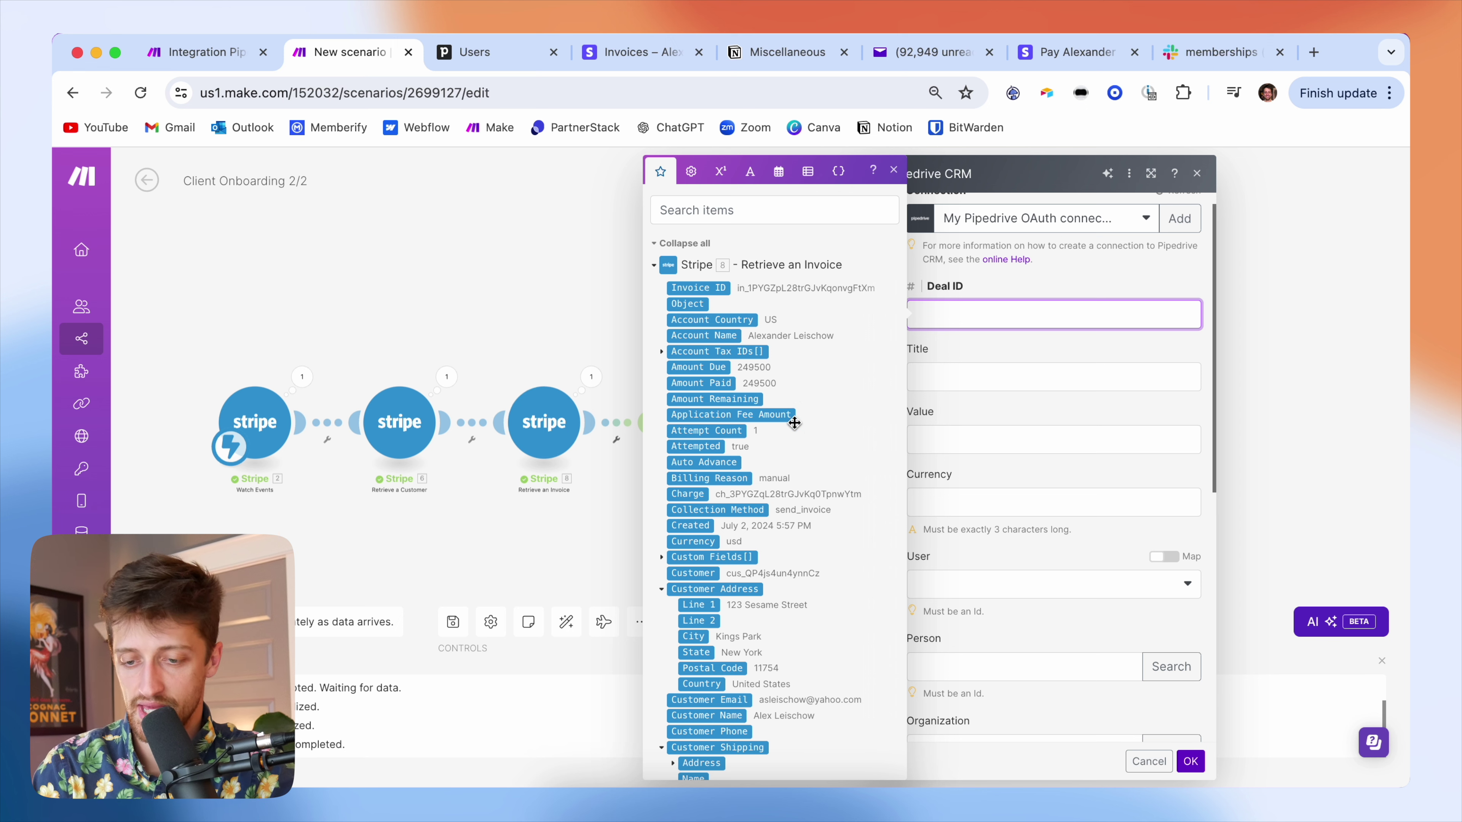
pyautogui.click(999, 288)
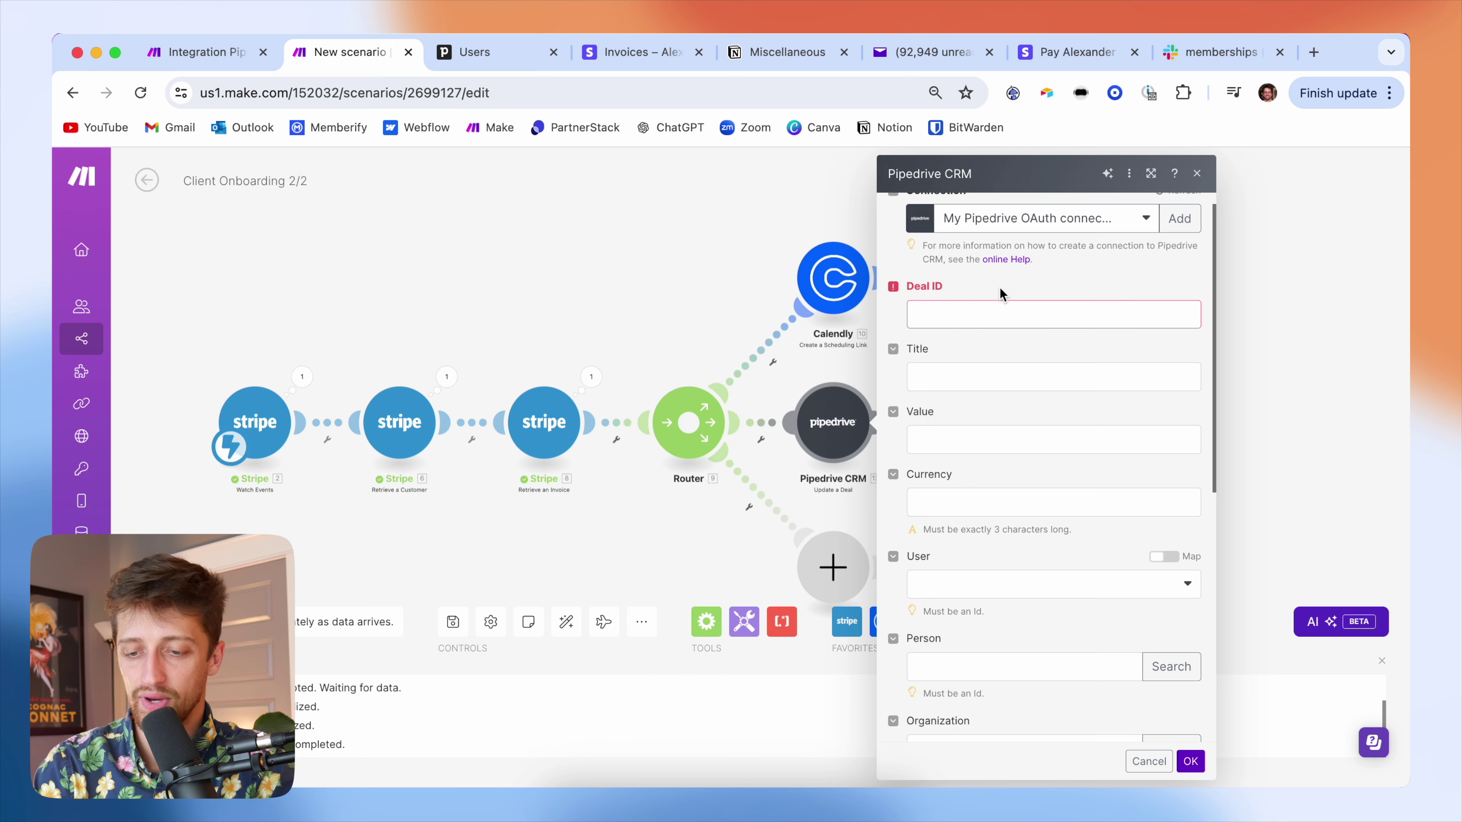
pyautogui.click(1004, 322)
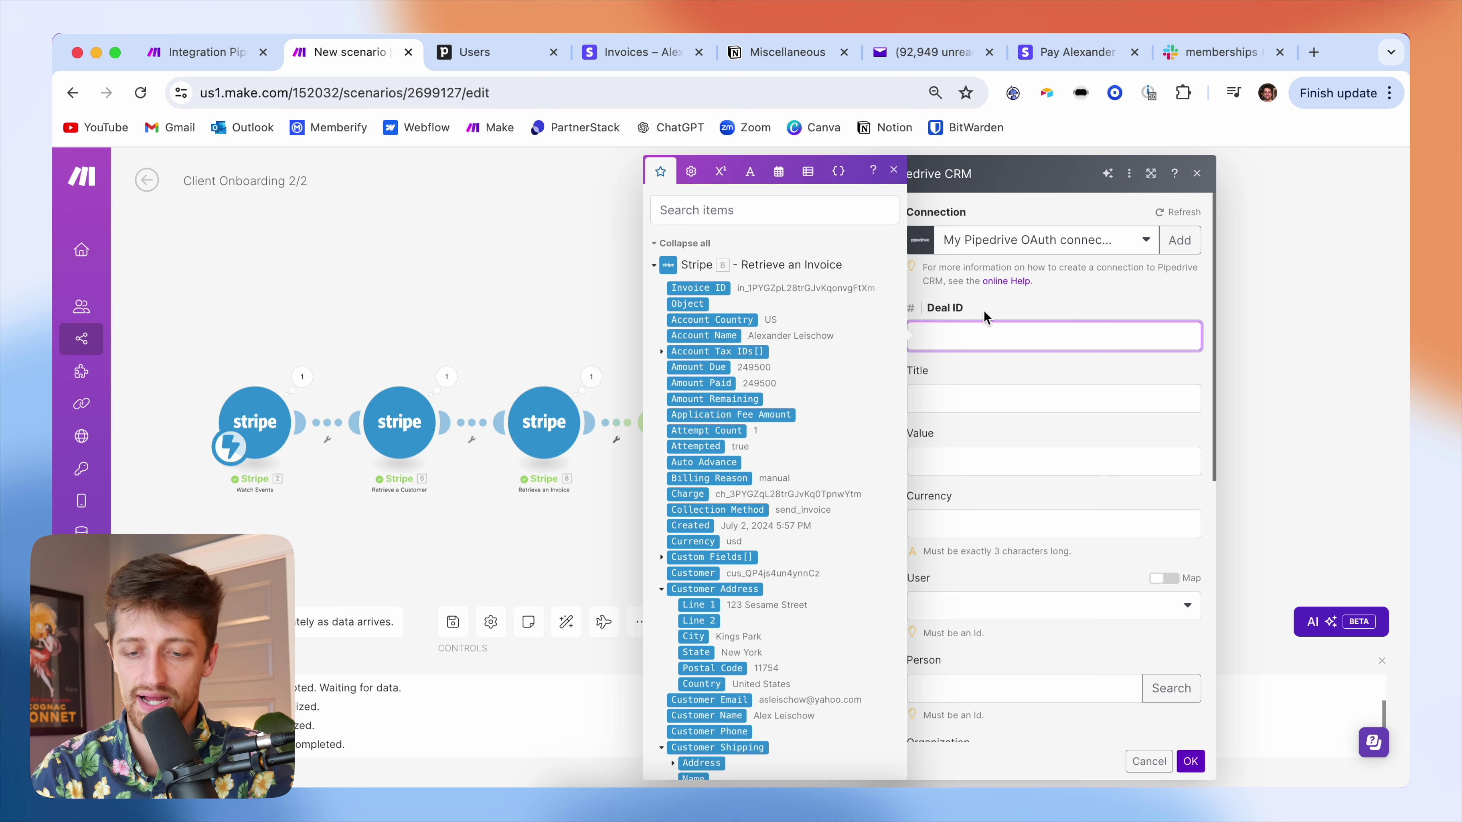
pyautogui.click(556, 292)
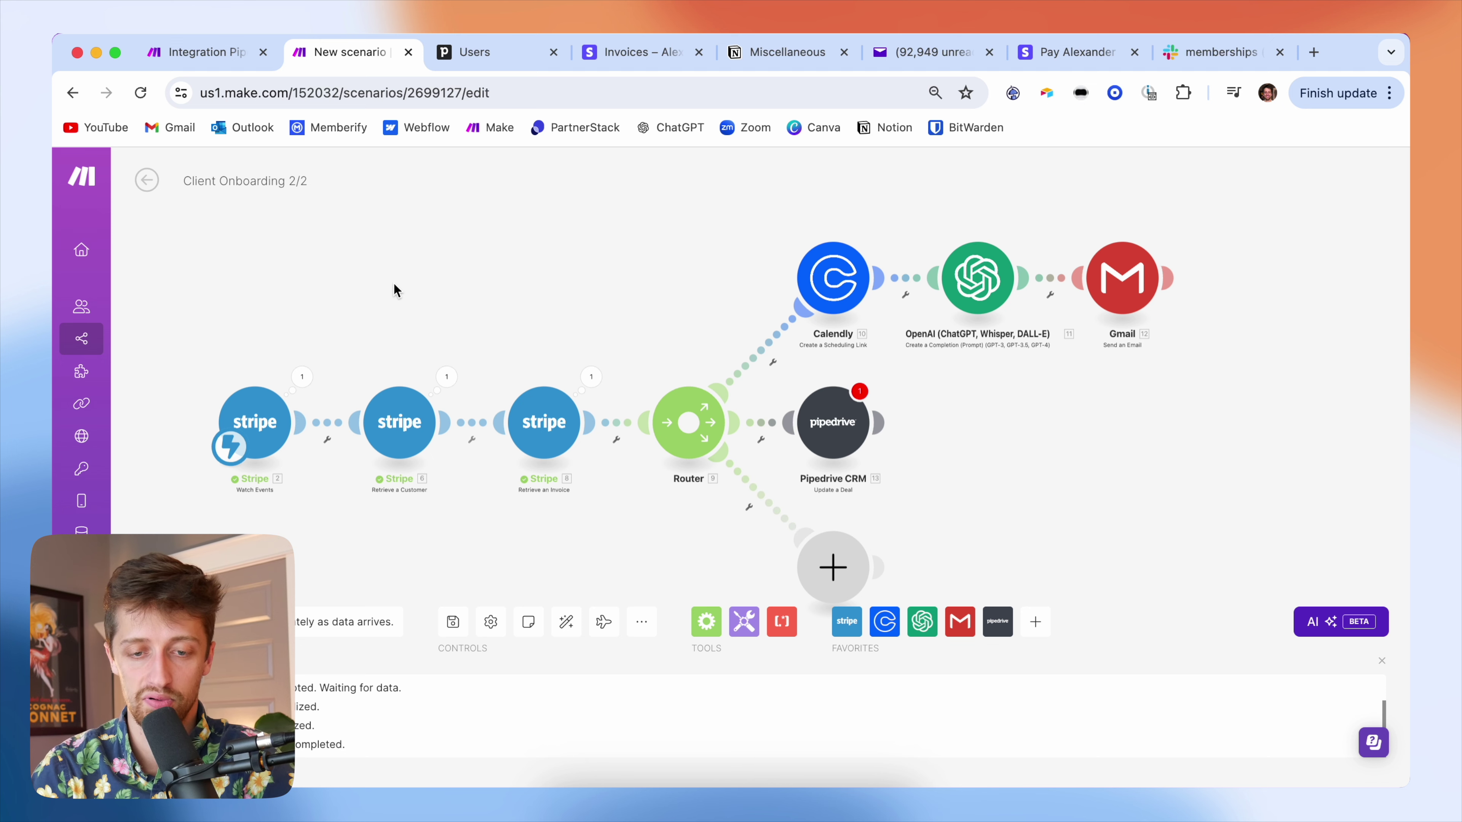
pyautogui.click(242, 53)
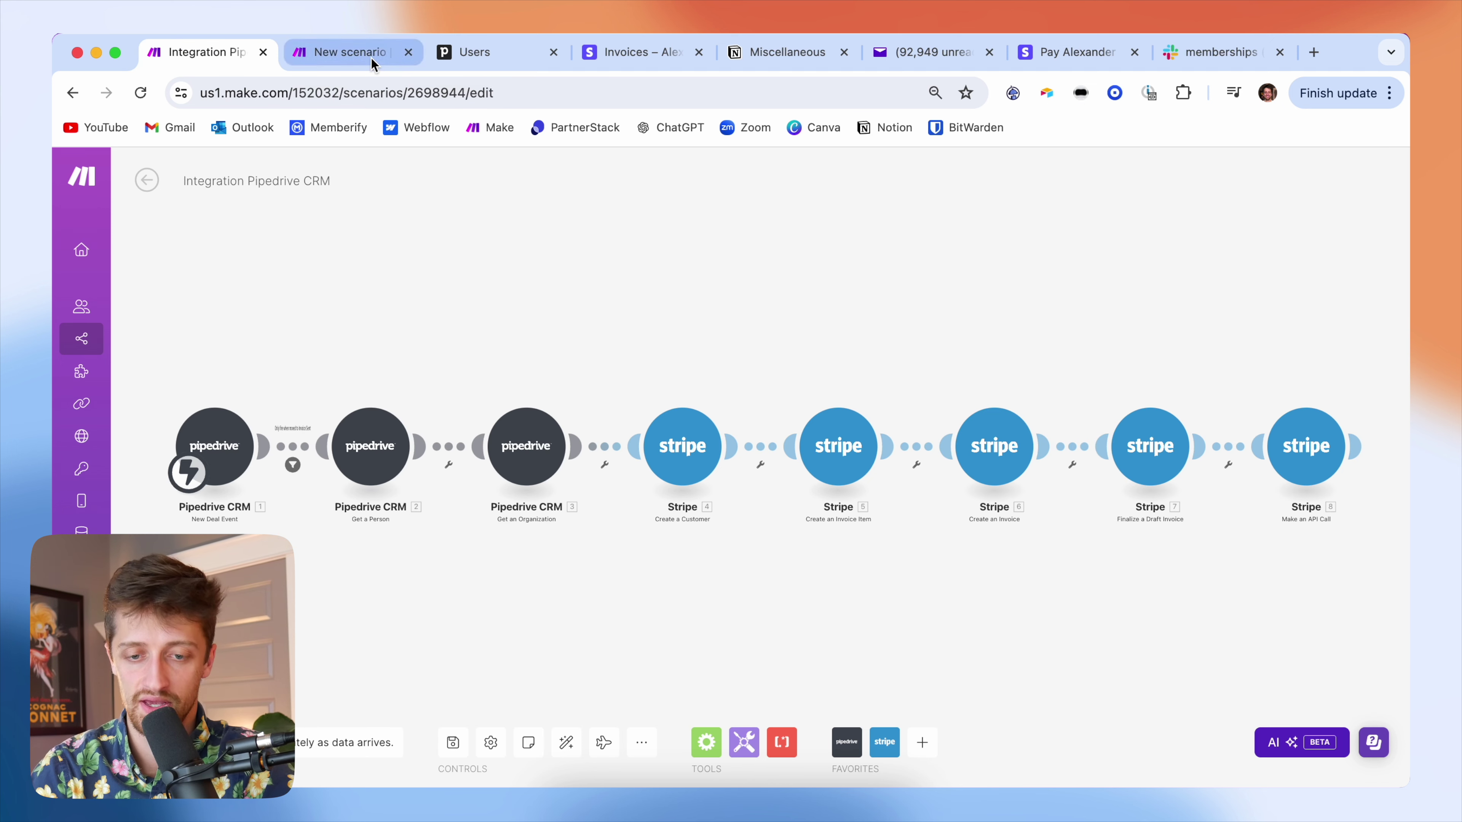
pyautogui.click(371, 55)
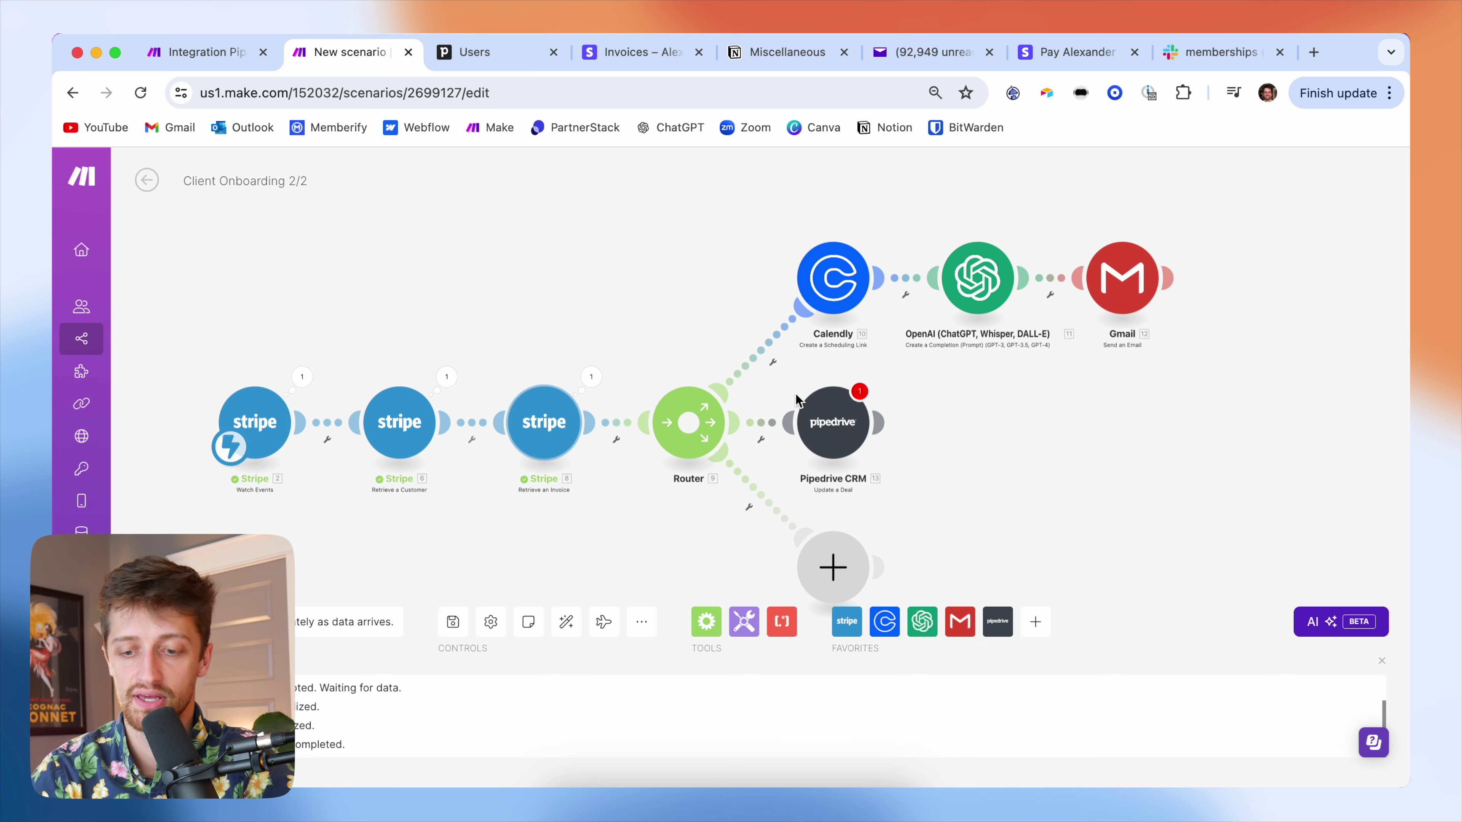
# - Map the invoice's 8. Metadata: Pipedrive Deal ID into the Update a Deal step's Deal ID
pyautogui.click(857, 415)
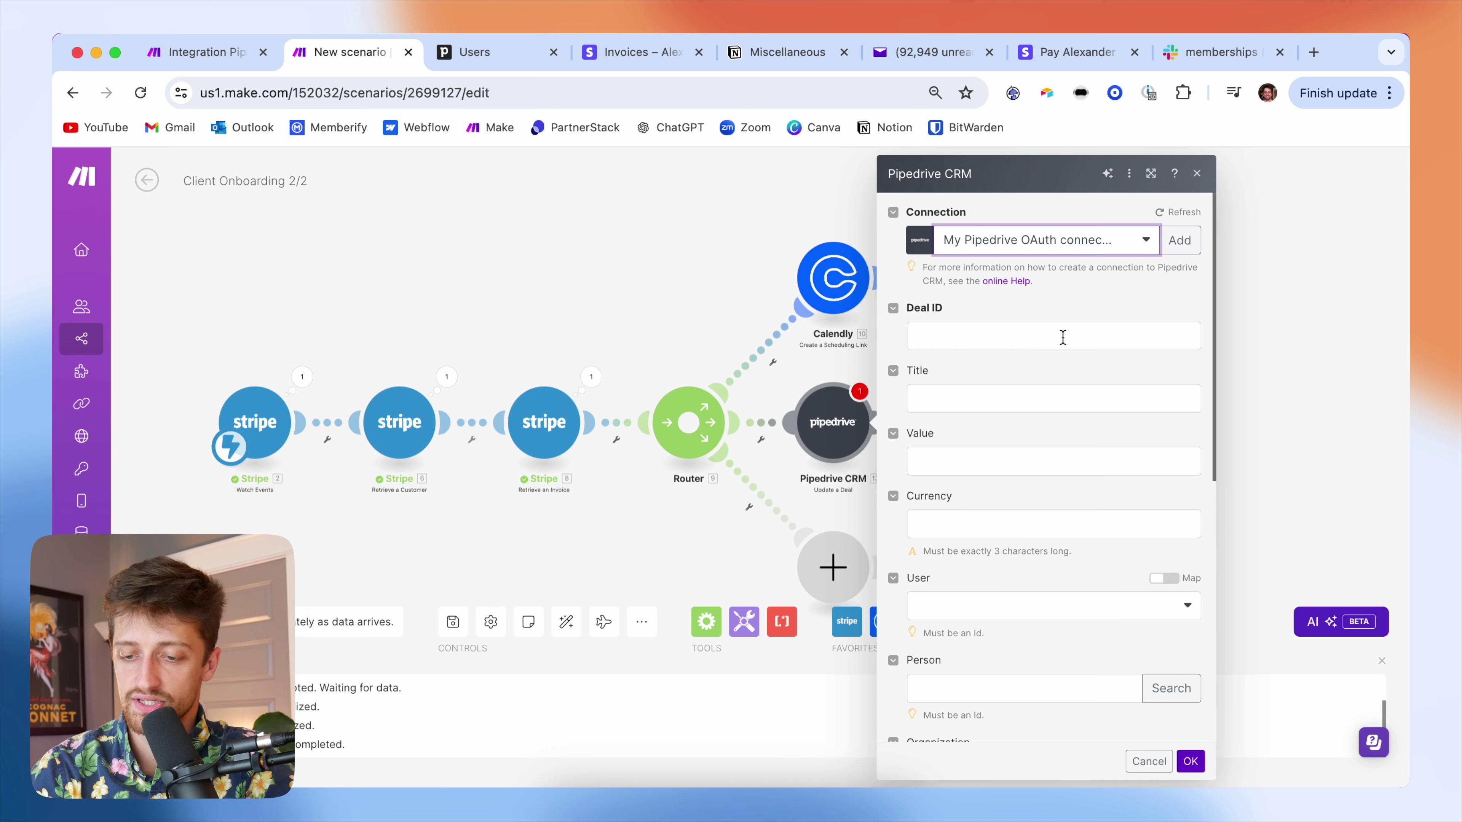
pyautogui.click(995, 336)
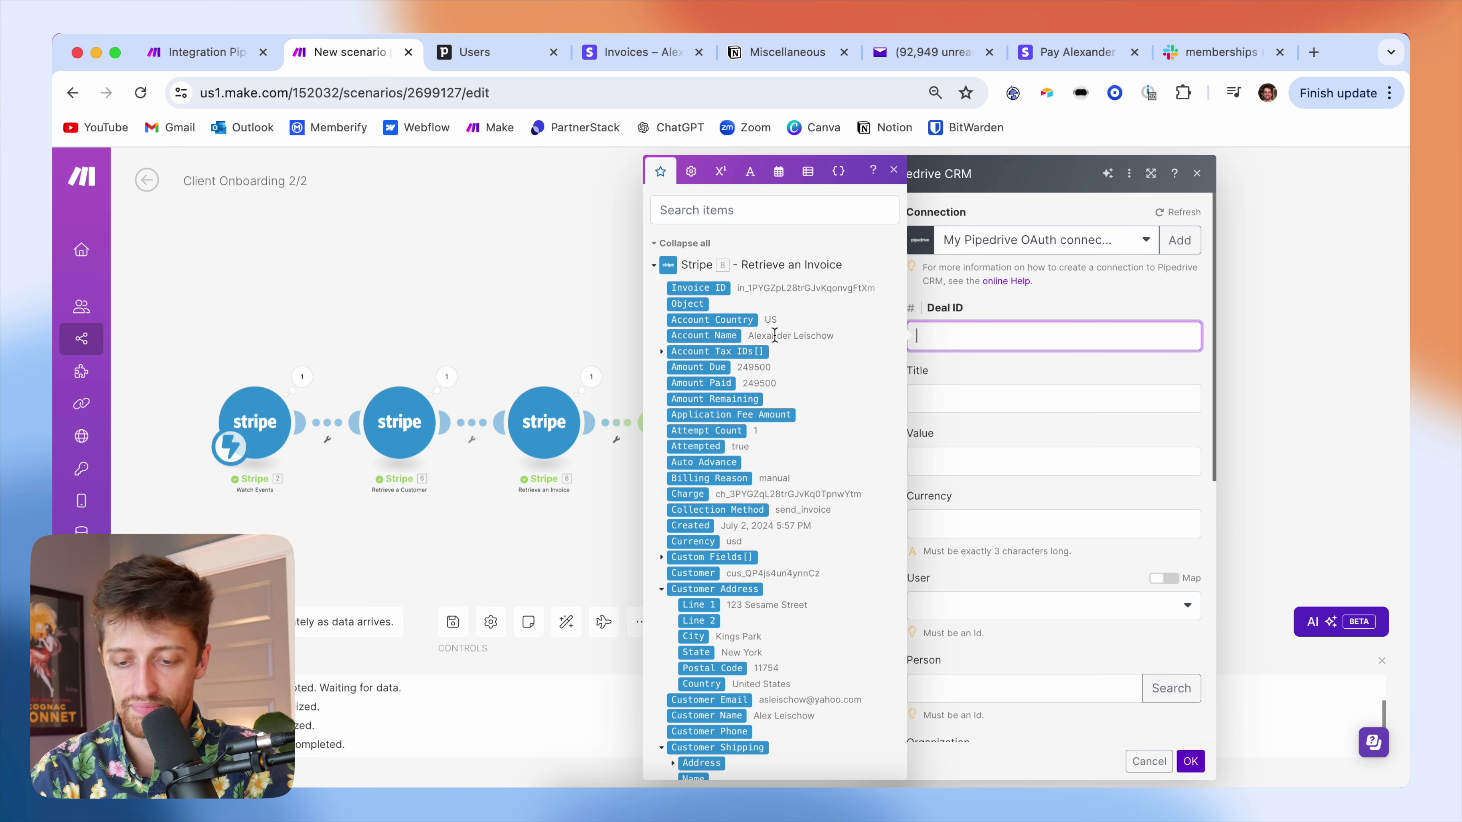
pyautogui.scroll(-1, 746, 476)
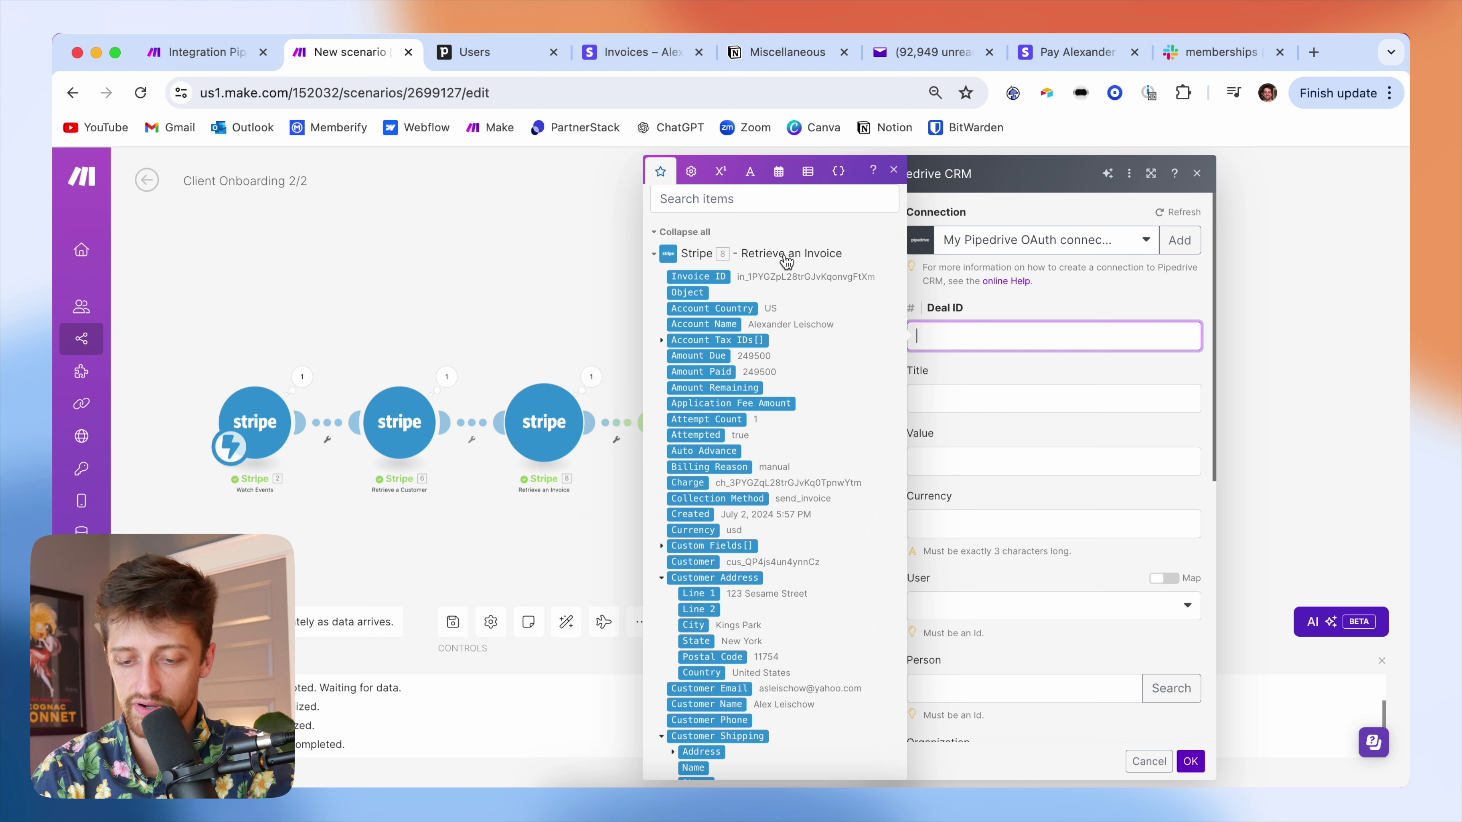
pyautogui.scroll(-3, 727, 570)
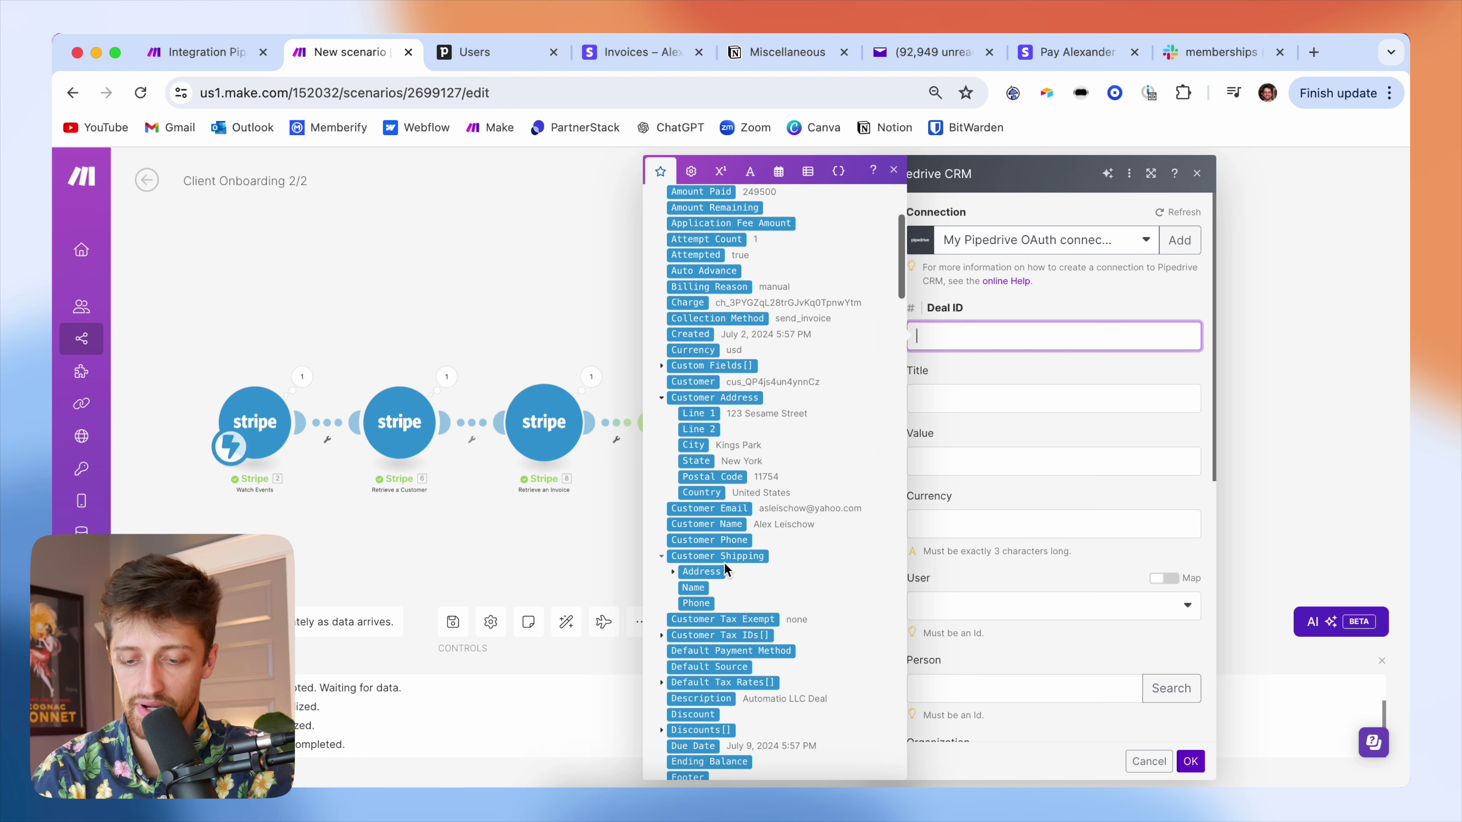
pyautogui.scroll(-7, 726, 570)
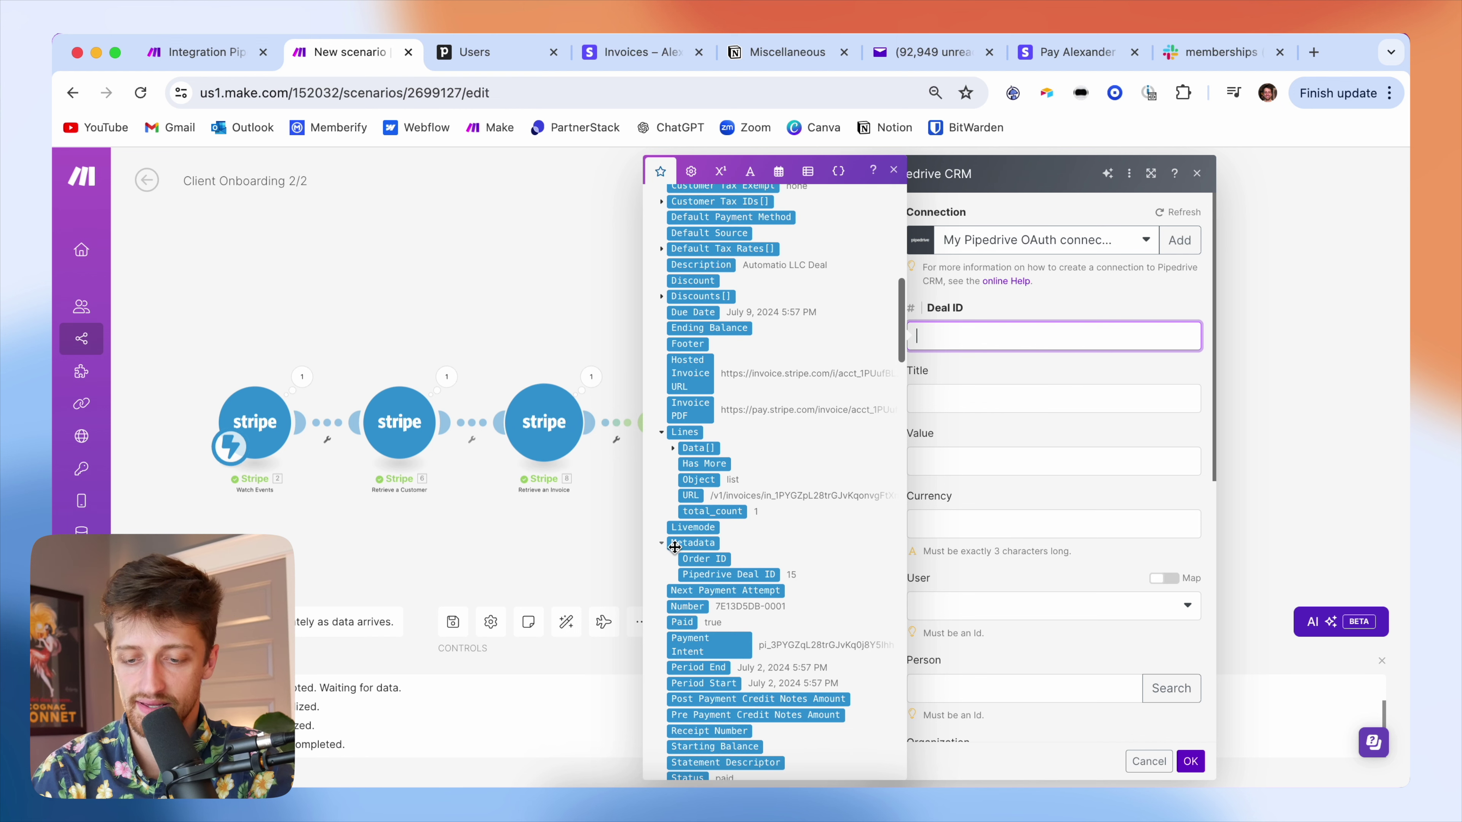
pyautogui.scroll(-1, 674, 547)
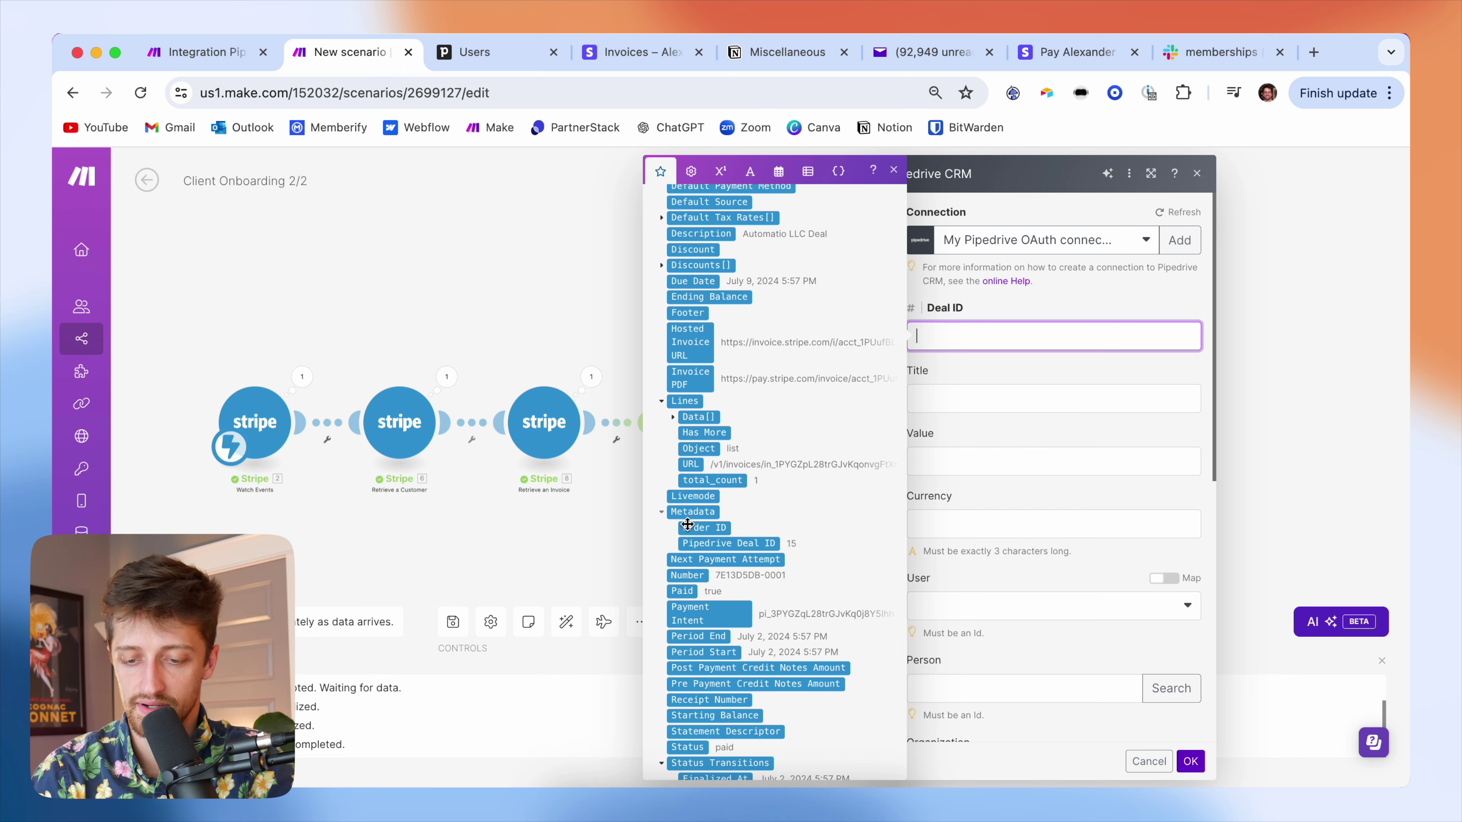
pyautogui.scroll(-2, 688, 524)
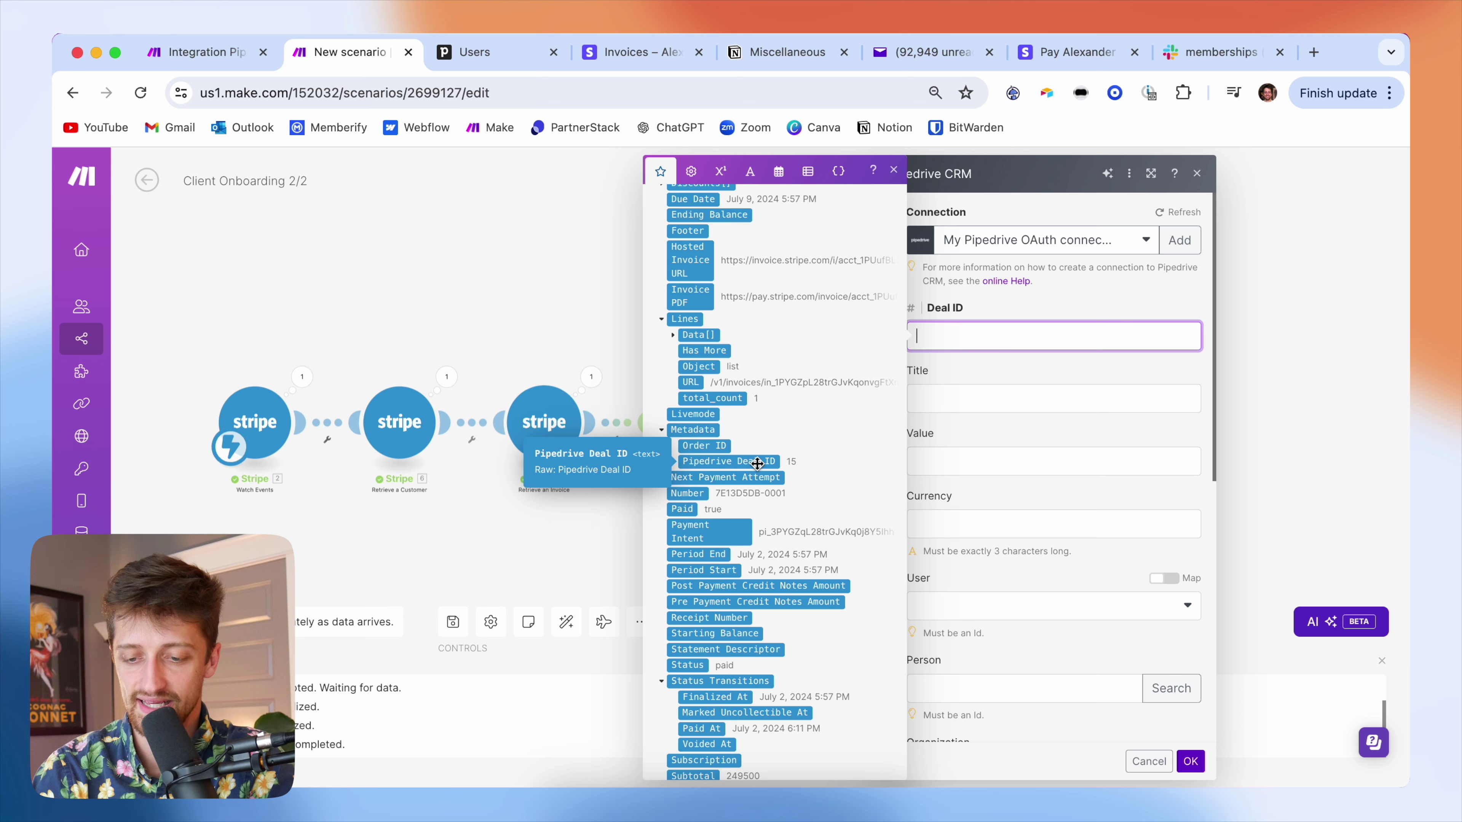
pyautogui.click(757, 462)
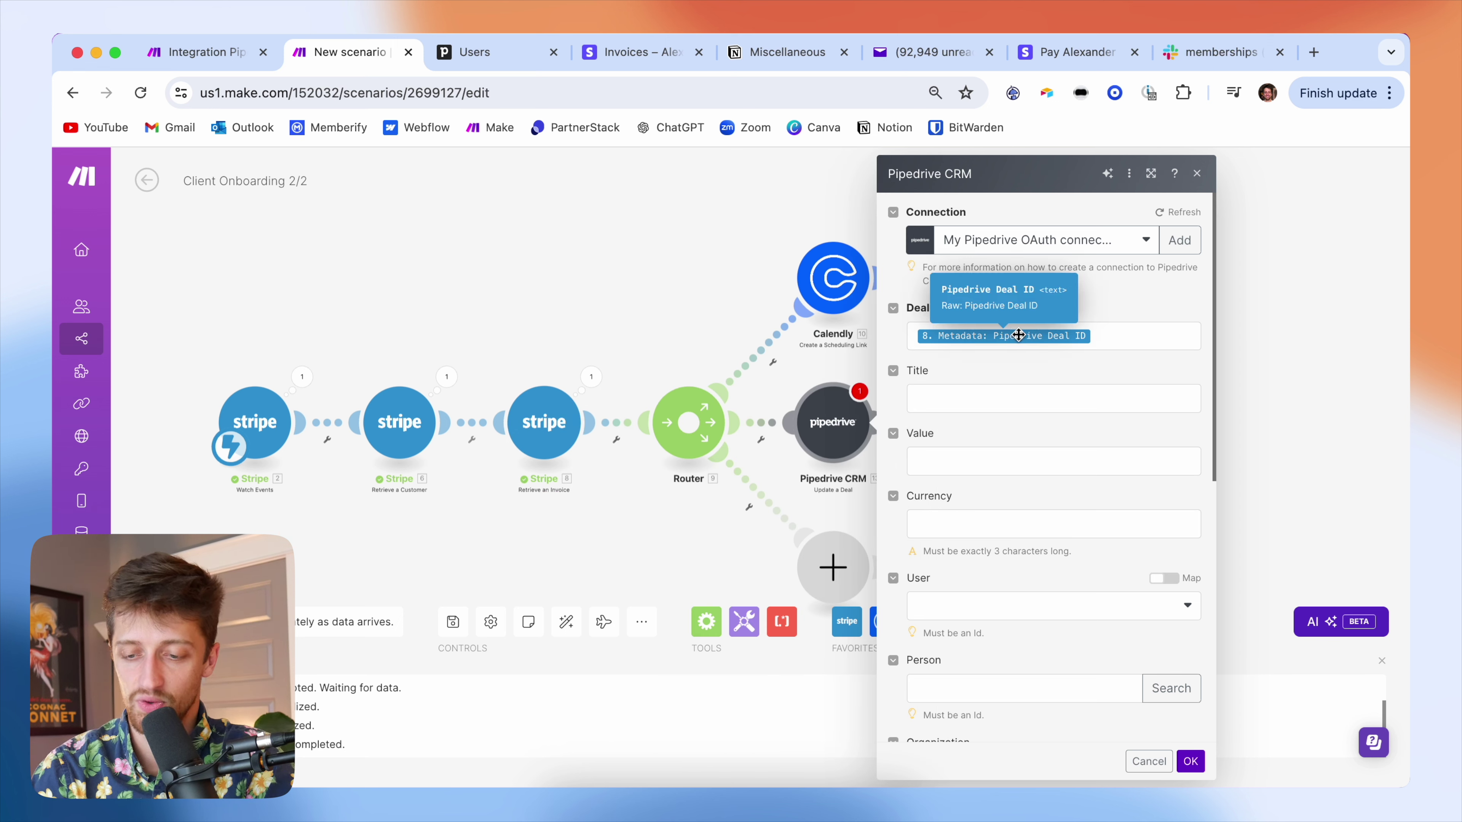
# - Set the deal Status to Won and save the Pipedrive step
pyautogui.scroll(-1, 1021, 358)
pyautogui.scroll(-8, 1021, 356)
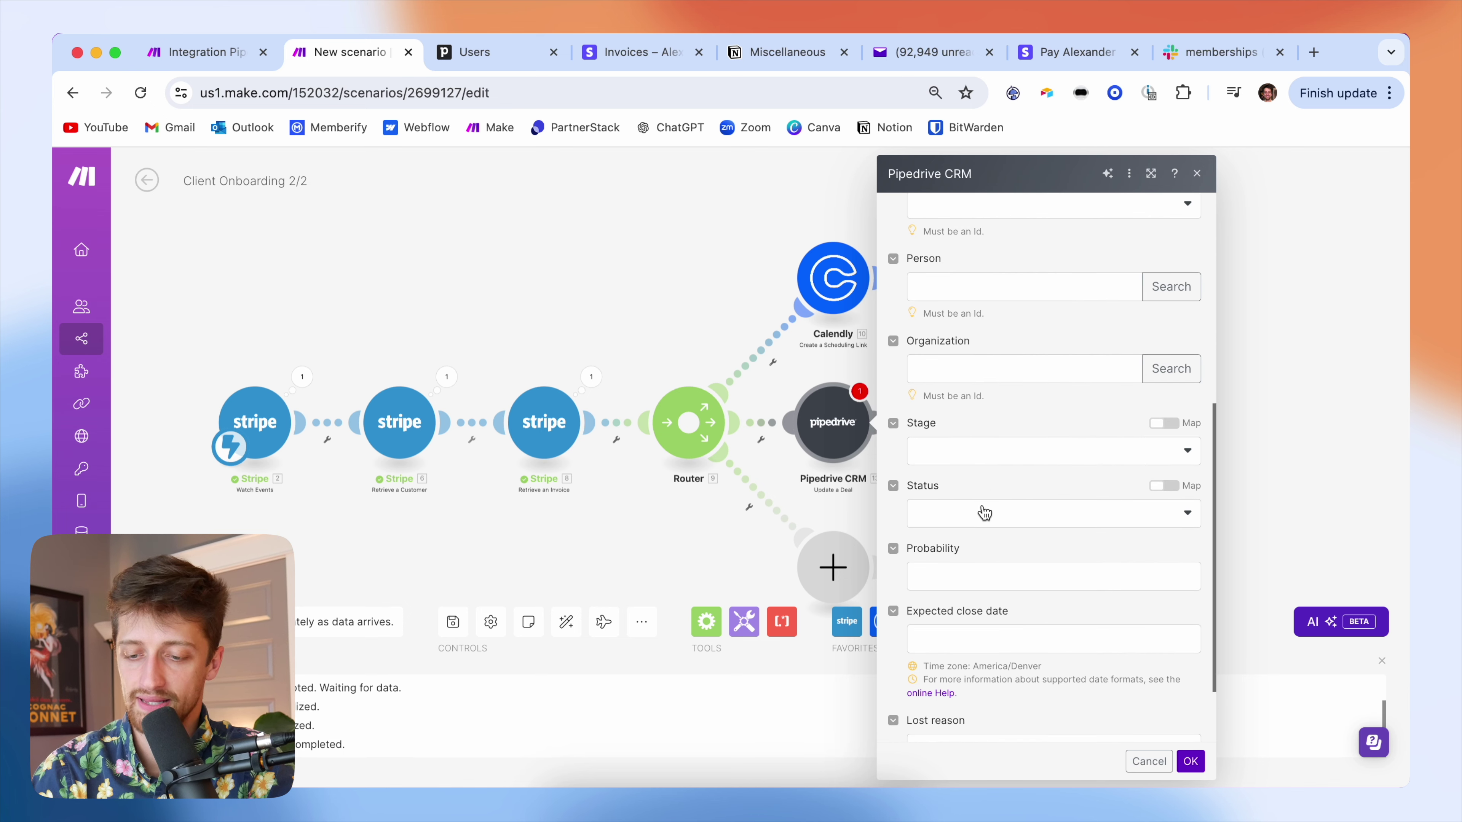
pyautogui.click(984, 511)
pyautogui.click(947, 598)
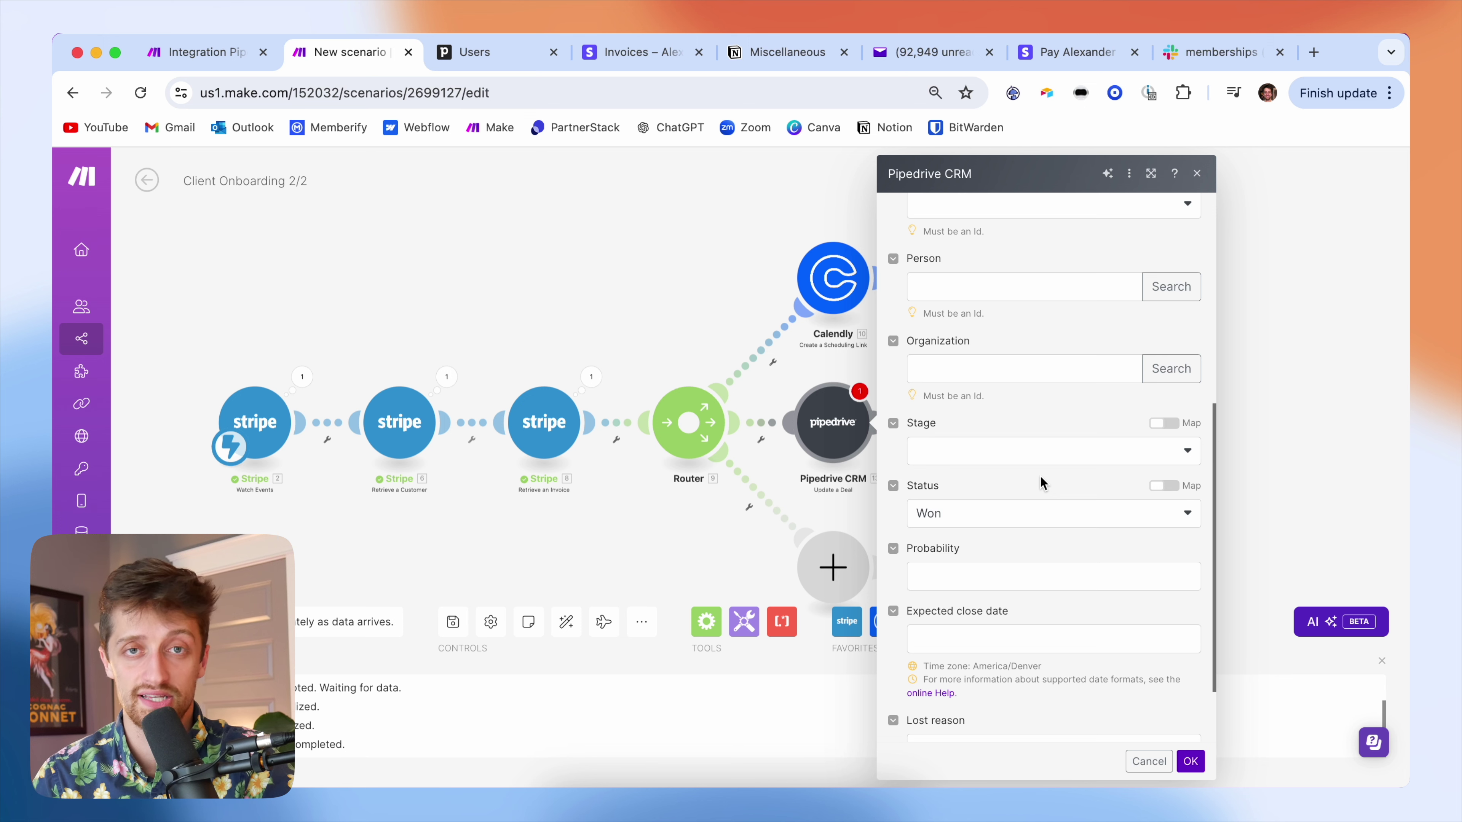
pyautogui.scroll(7, 1041, 477)
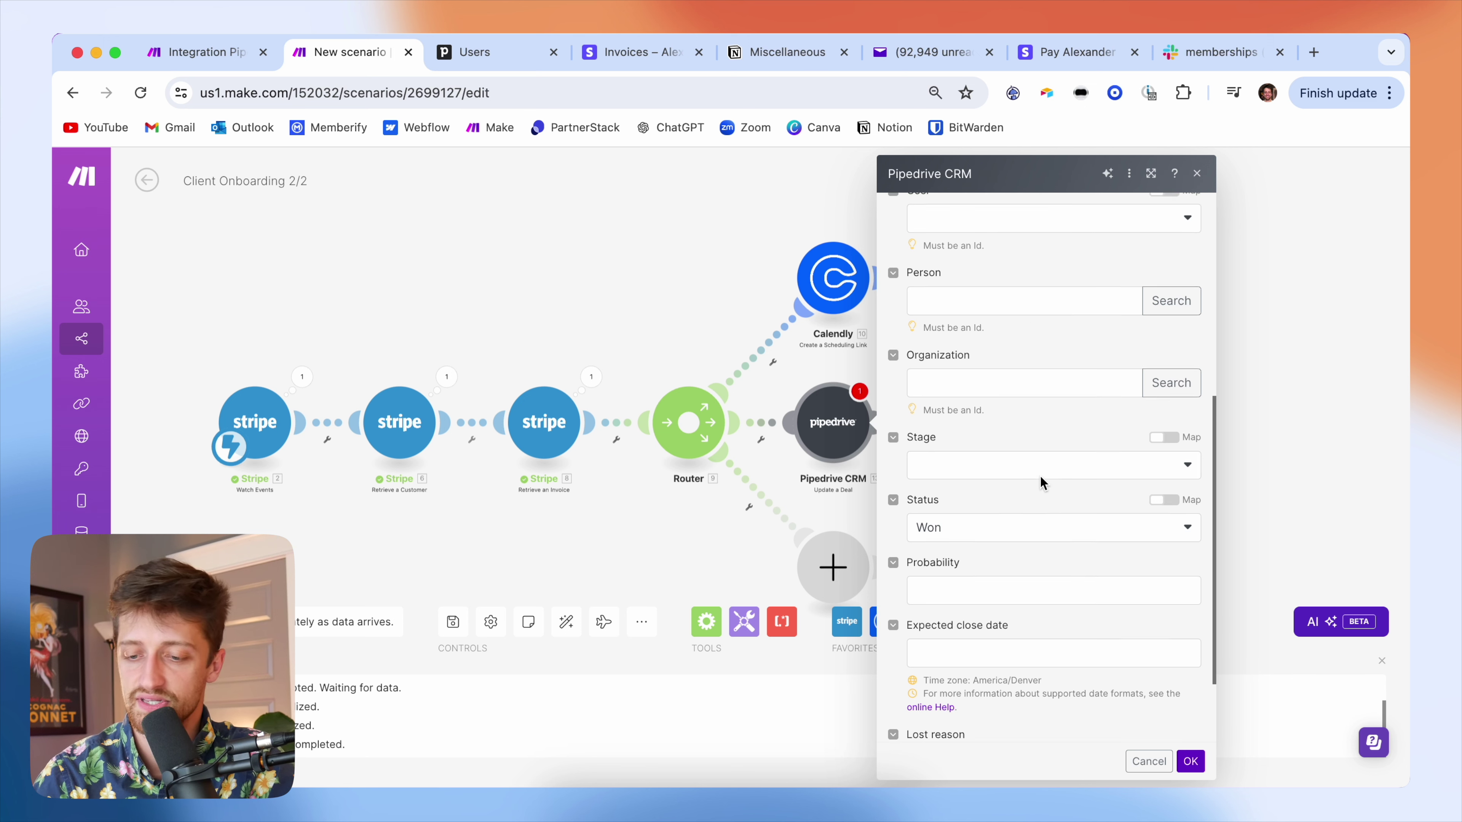
pyautogui.scroll(-5, 1034, 442)
pyautogui.scroll(-4, 1033, 460)
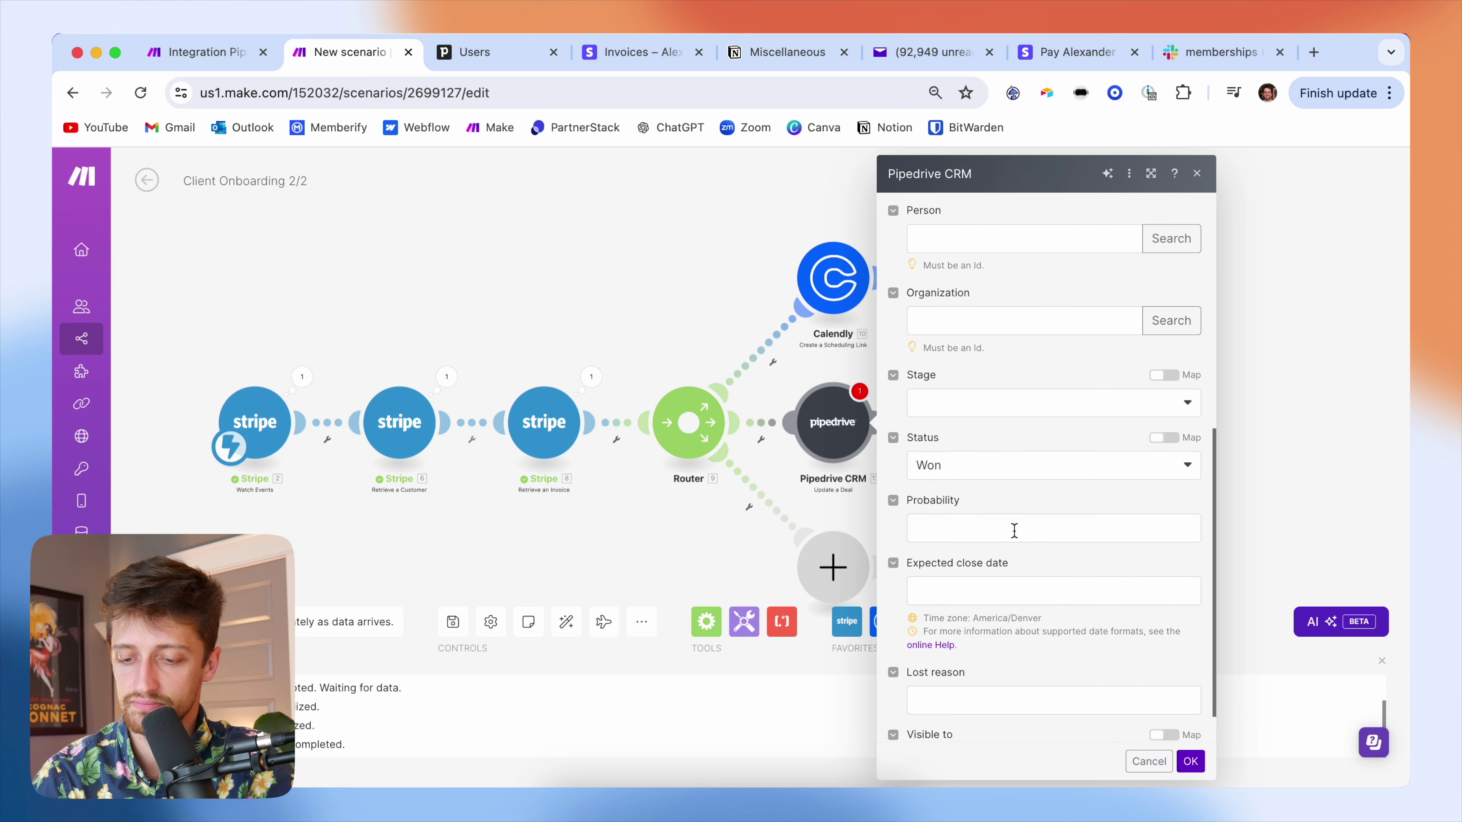
pyautogui.click(1190, 762)
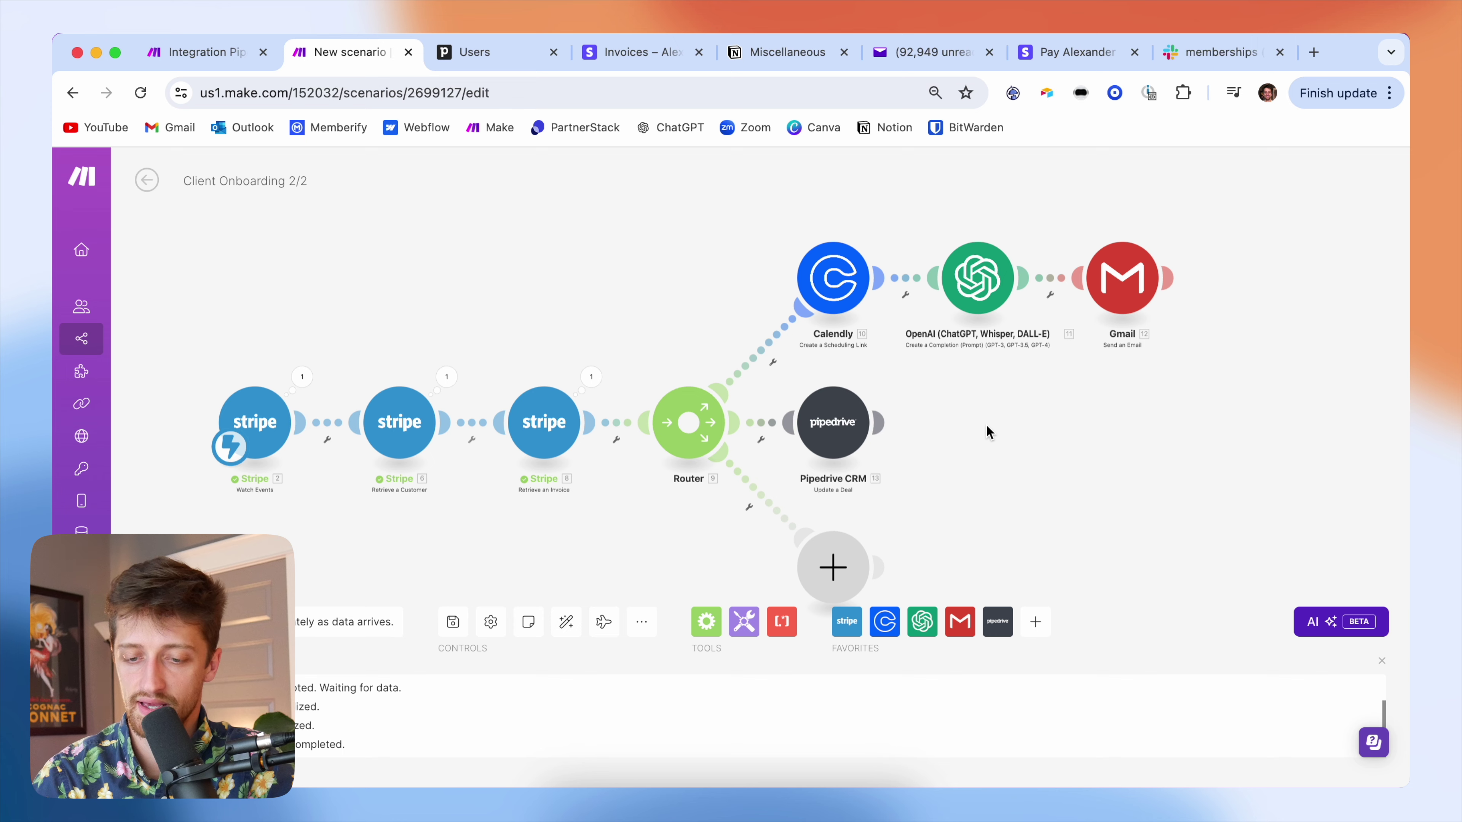
pyautogui.scroll(-3, 987, 425)
# - Check the Slack #memberships channel, then return to the Make scenario
pyautogui.moveTo(987, 425); pyautogui.dragTo(953, 394)
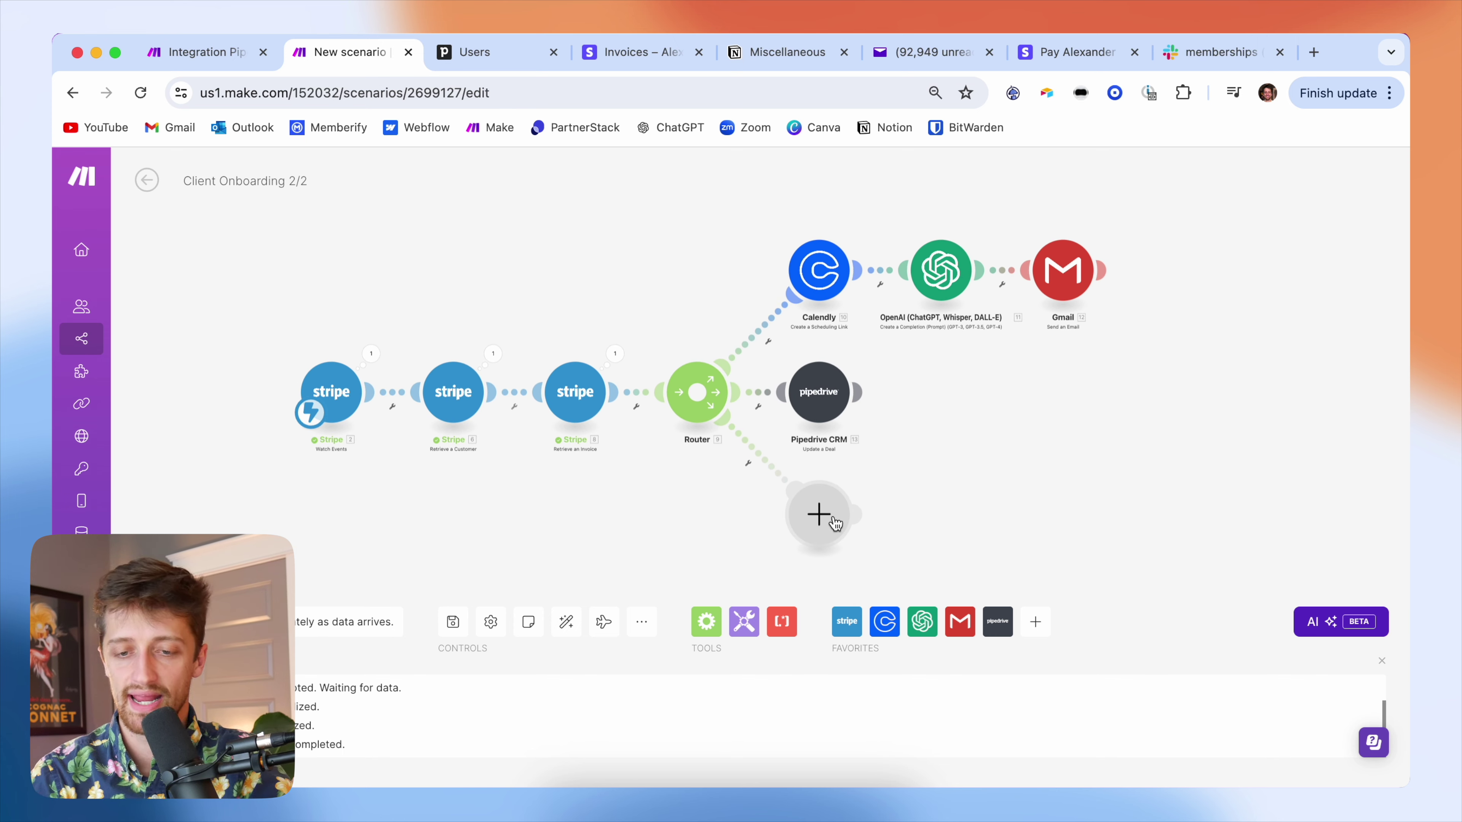
pyautogui.click(1217, 62)
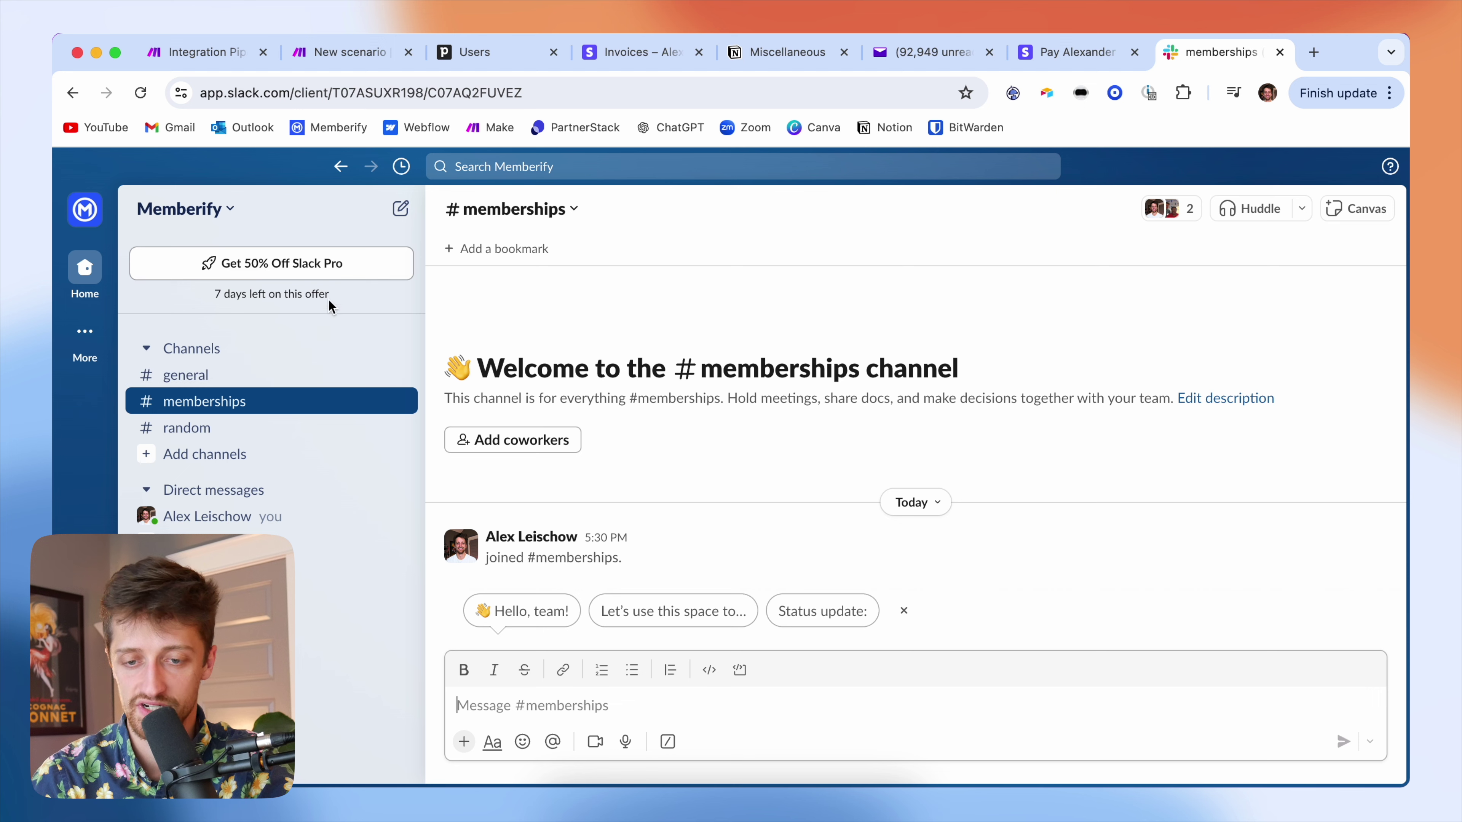
pyautogui.click(343, 53)
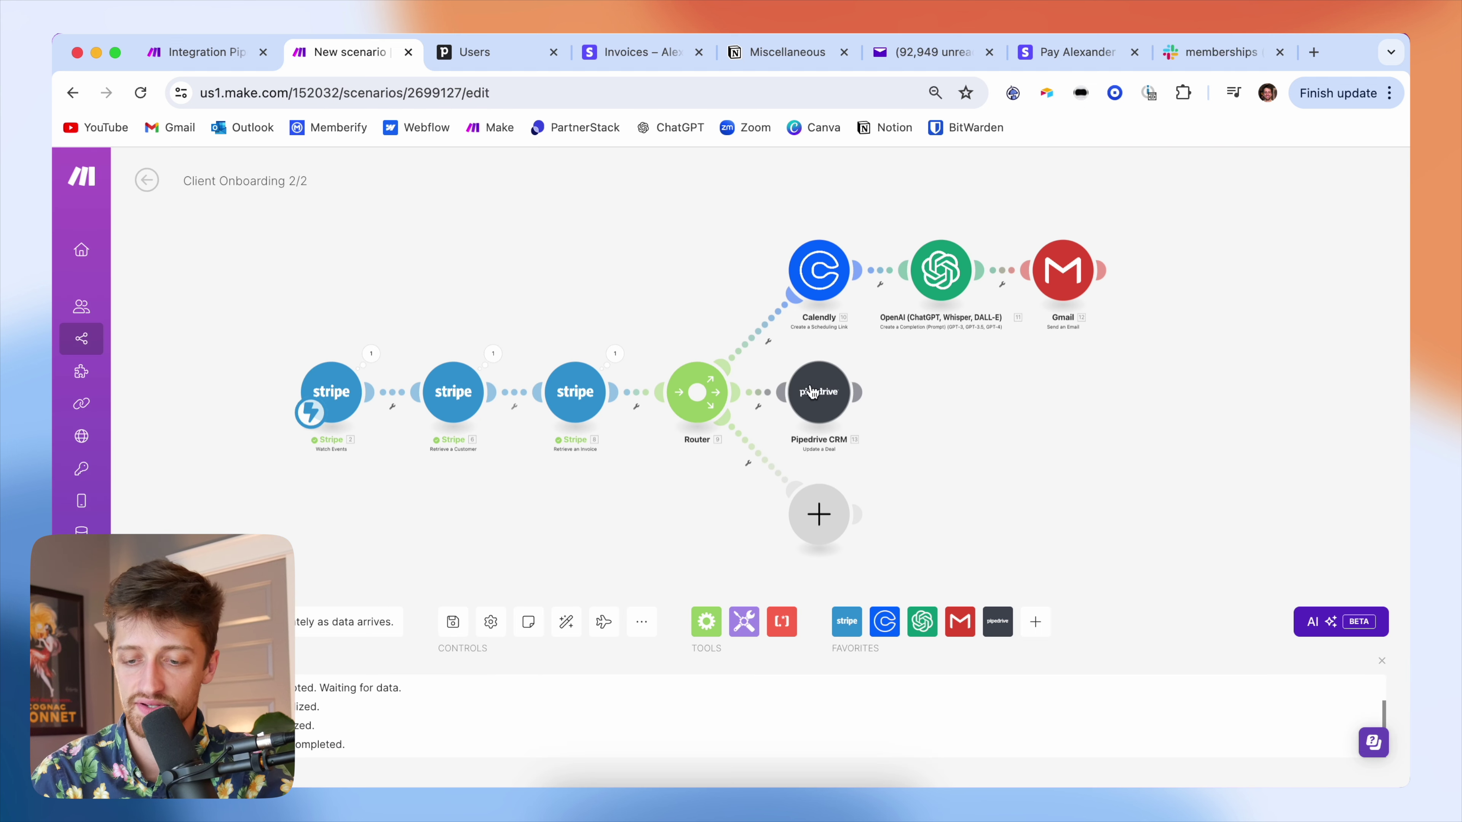
# - Add a Slack Create a Channel step on the router's third branch, then view #memberships in Slack
pyautogui.click(827, 512)
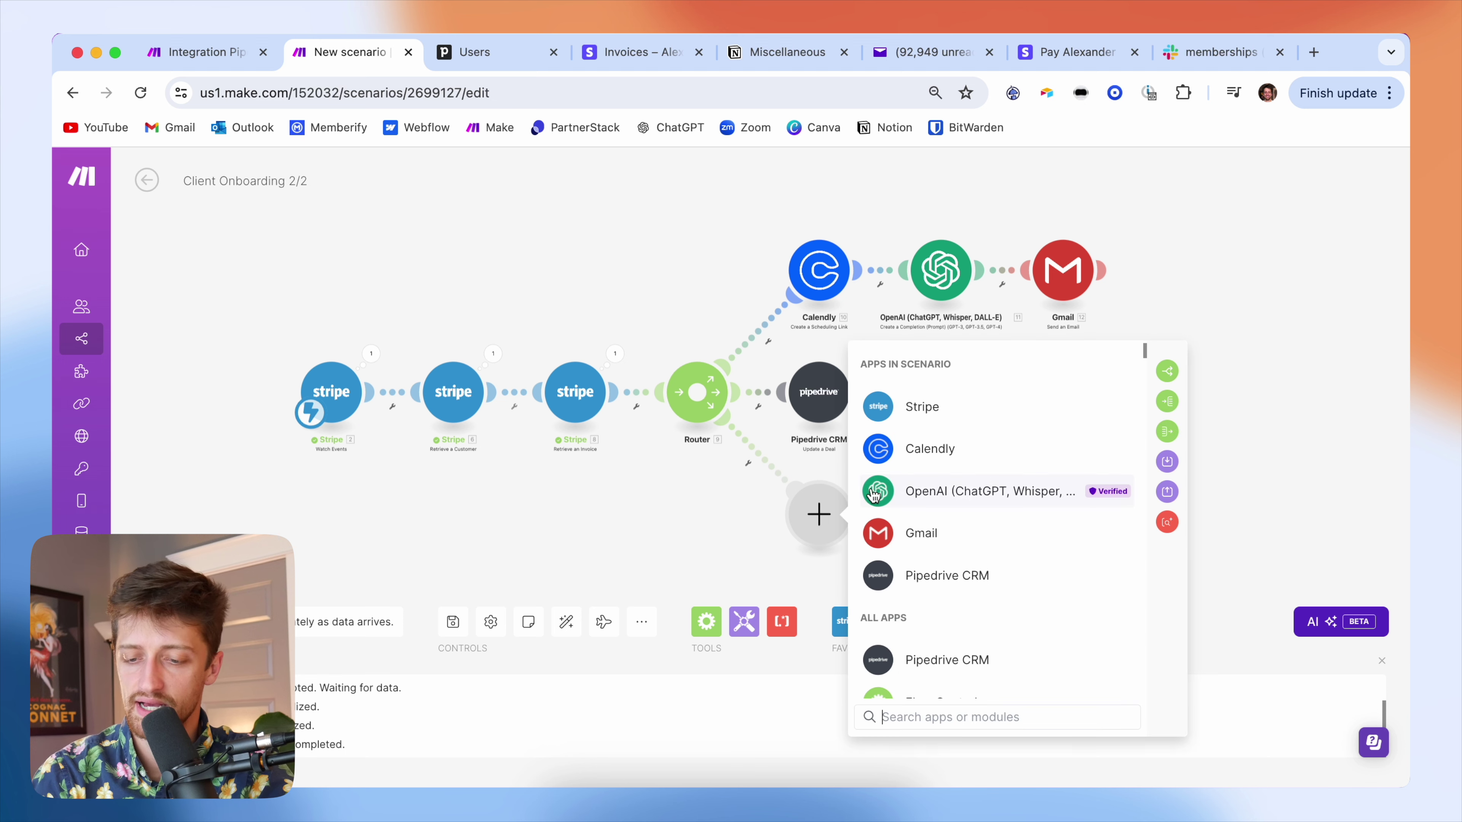
pyautogui.write('slack')
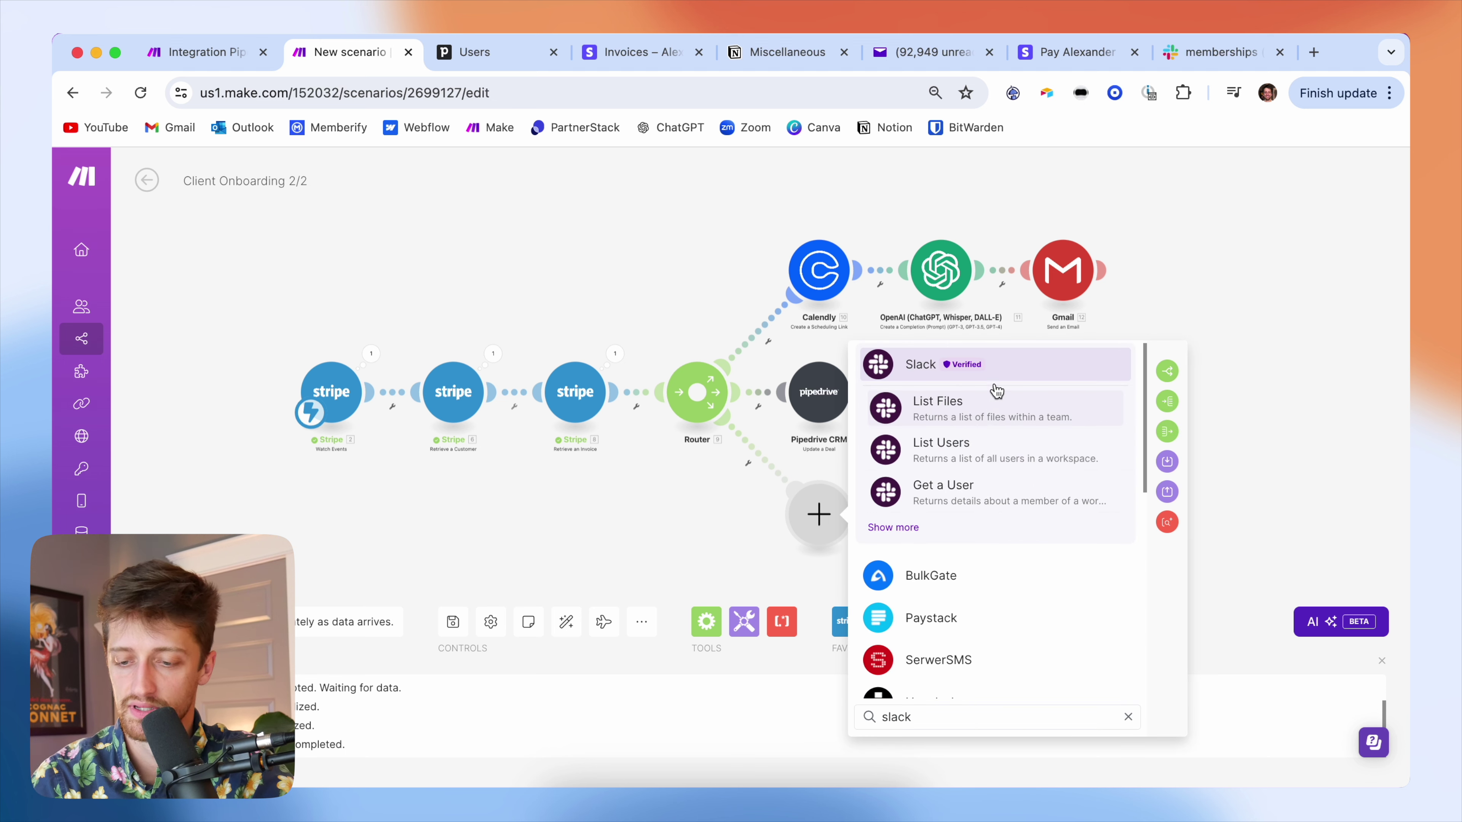
pyautogui.click(999, 369)
pyautogui.scroll(-4, 976, 553)
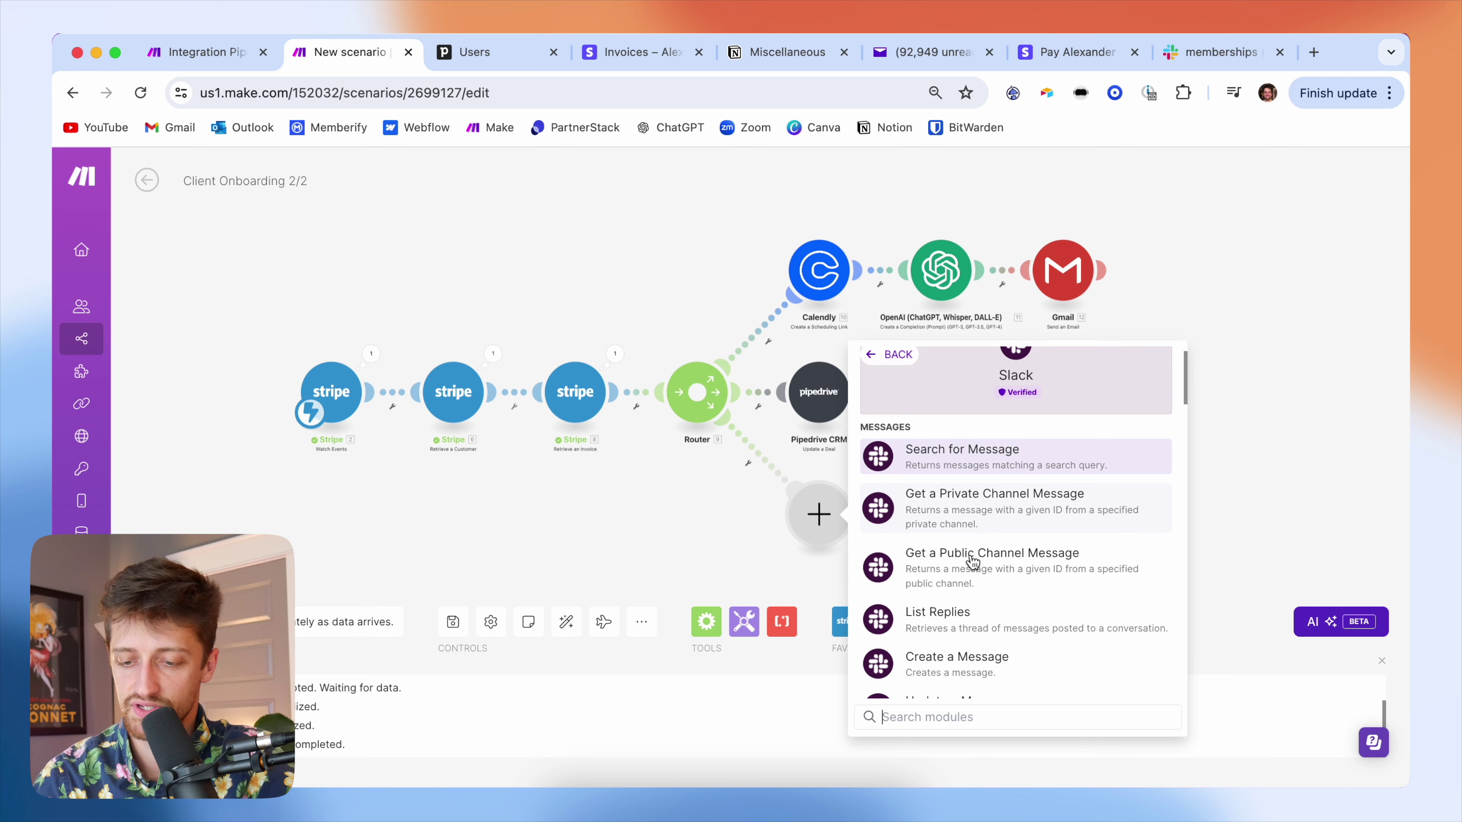
pyautogui.scroll(-8, 1020, 597)
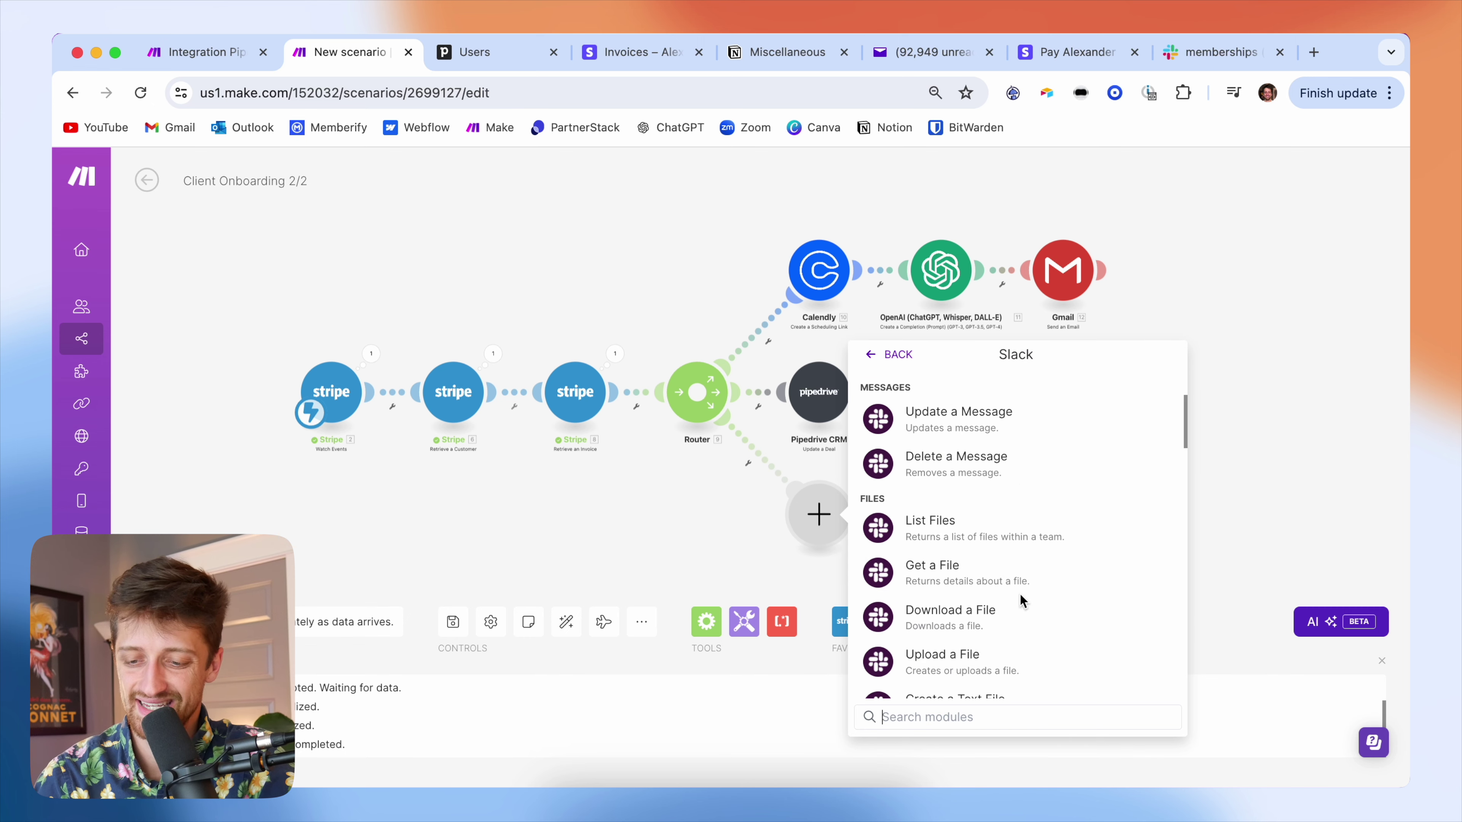
pyautogui.scroll(-3, 1022, 601)
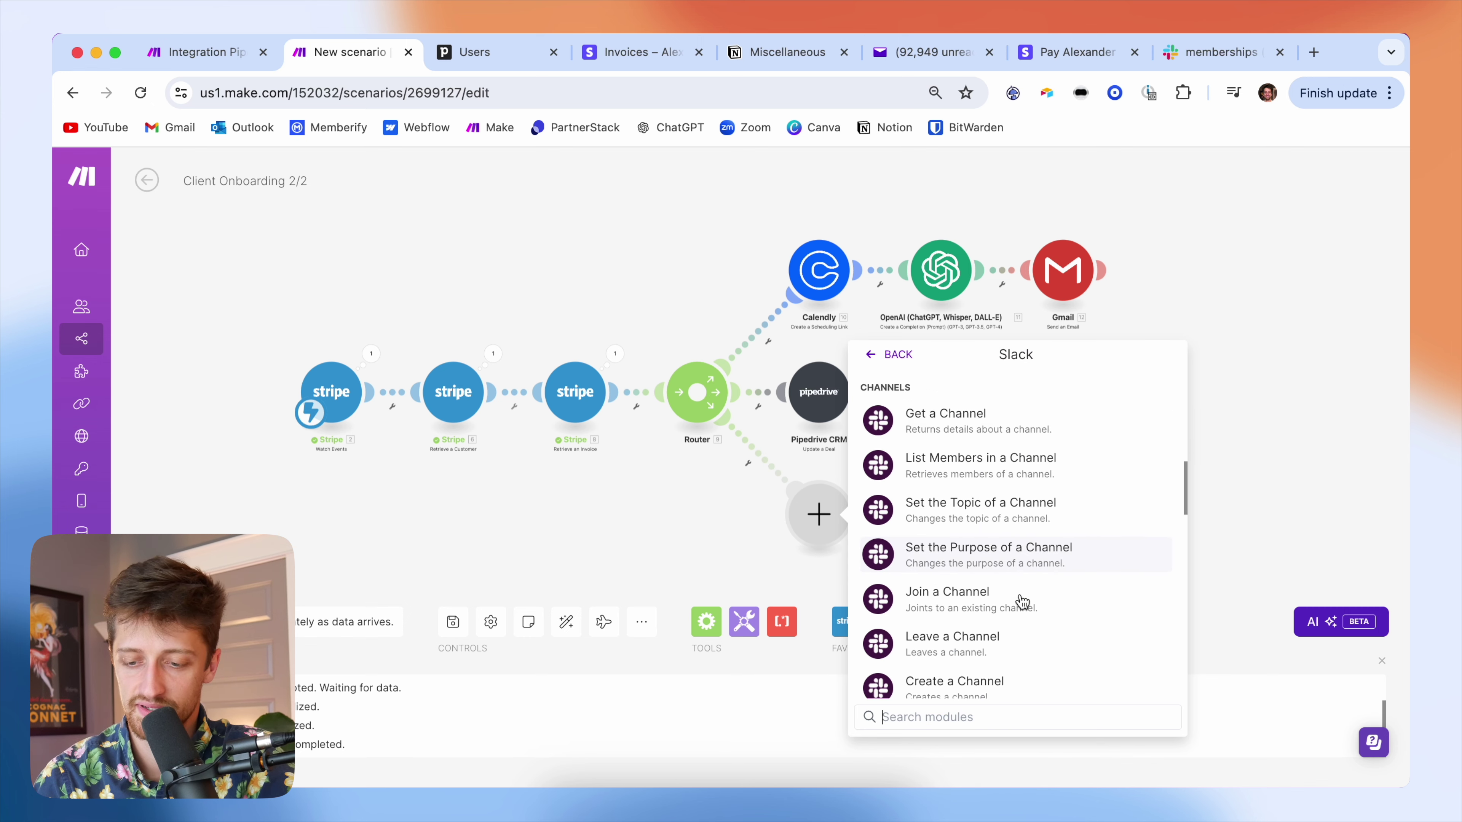
pyautogui.click(1000, 597)
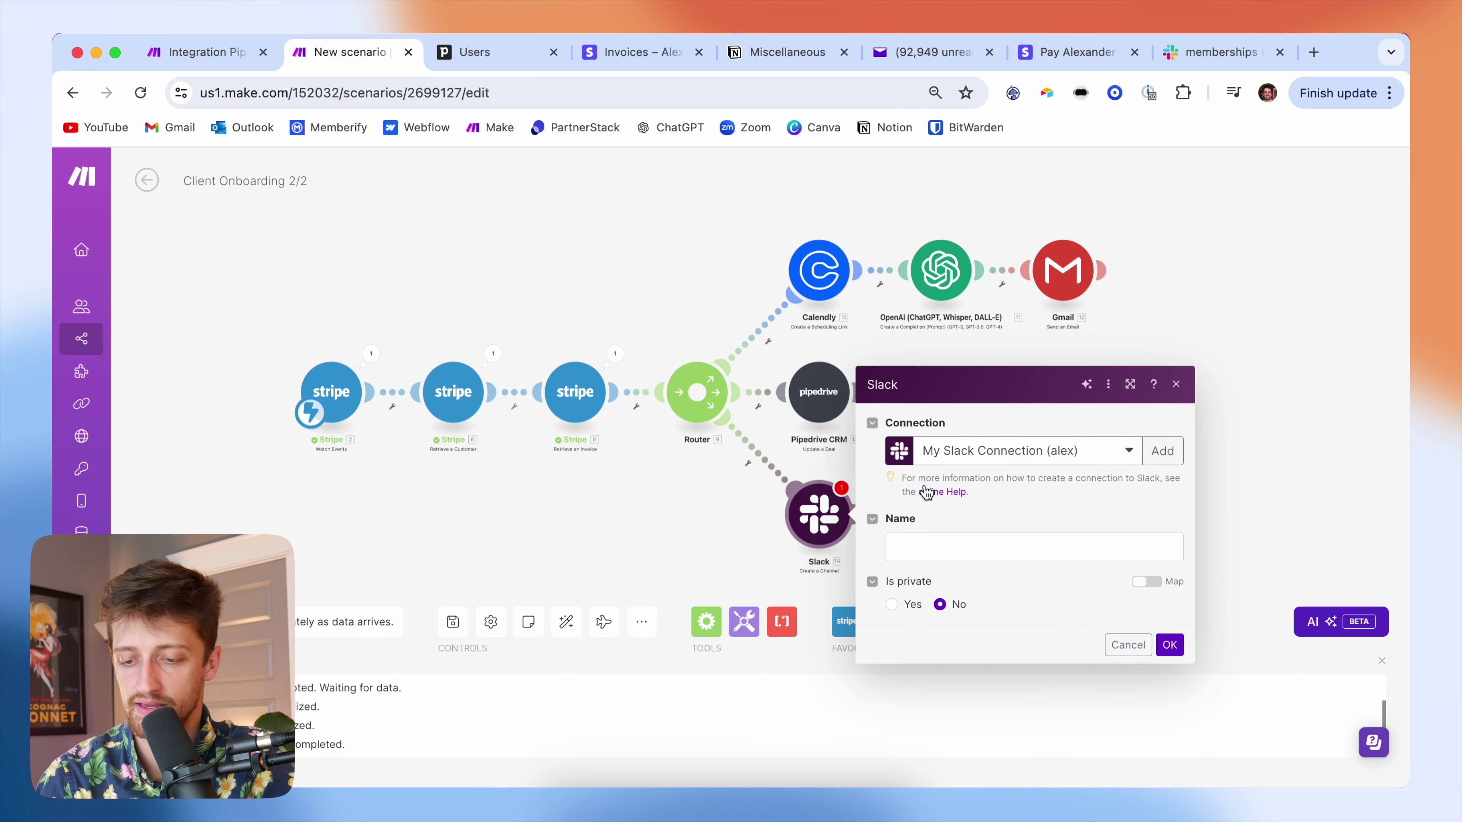
pyautogui.click(960, 544)
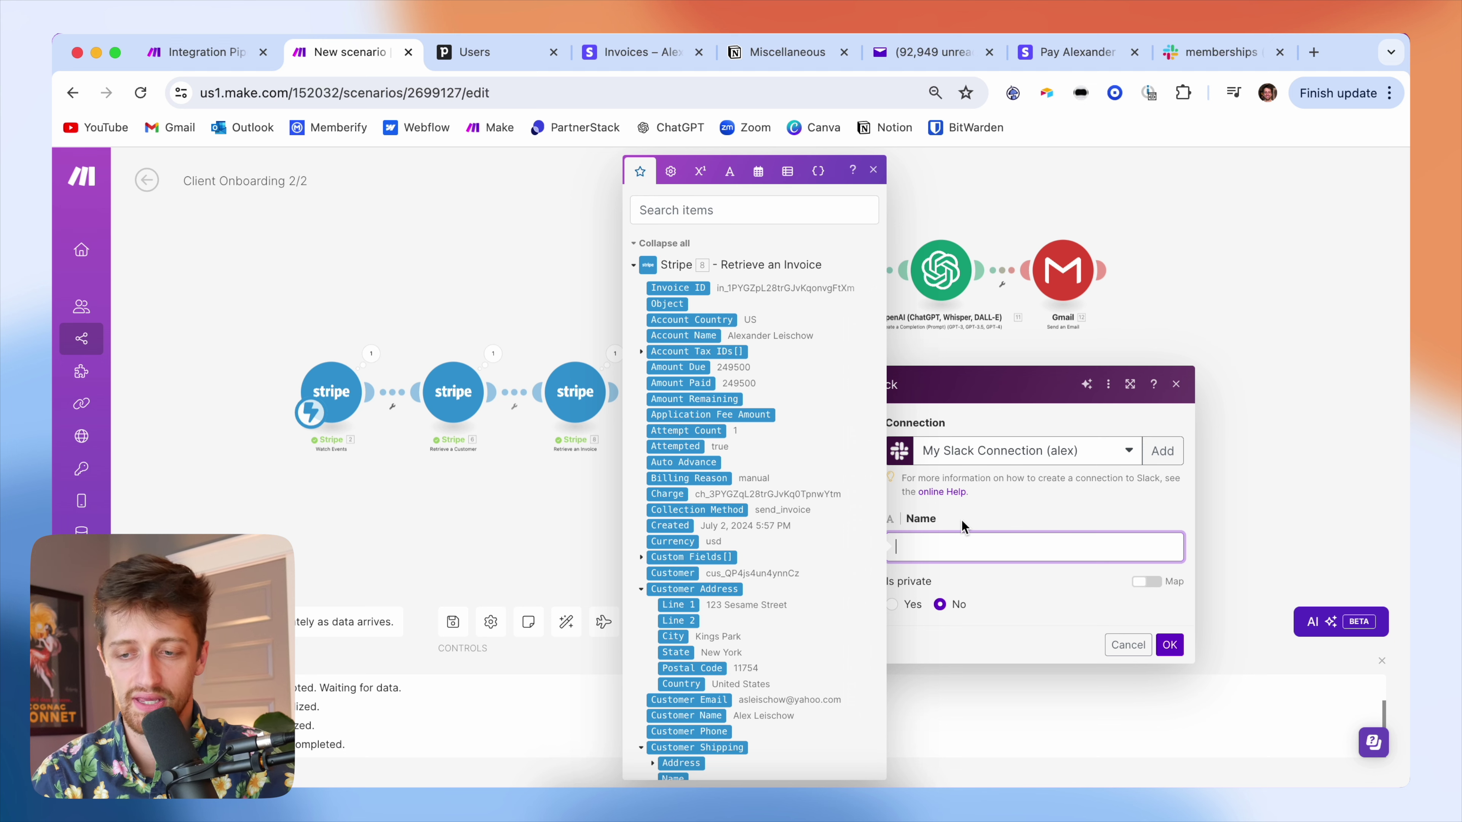
pyautogui.click(1220, 52)
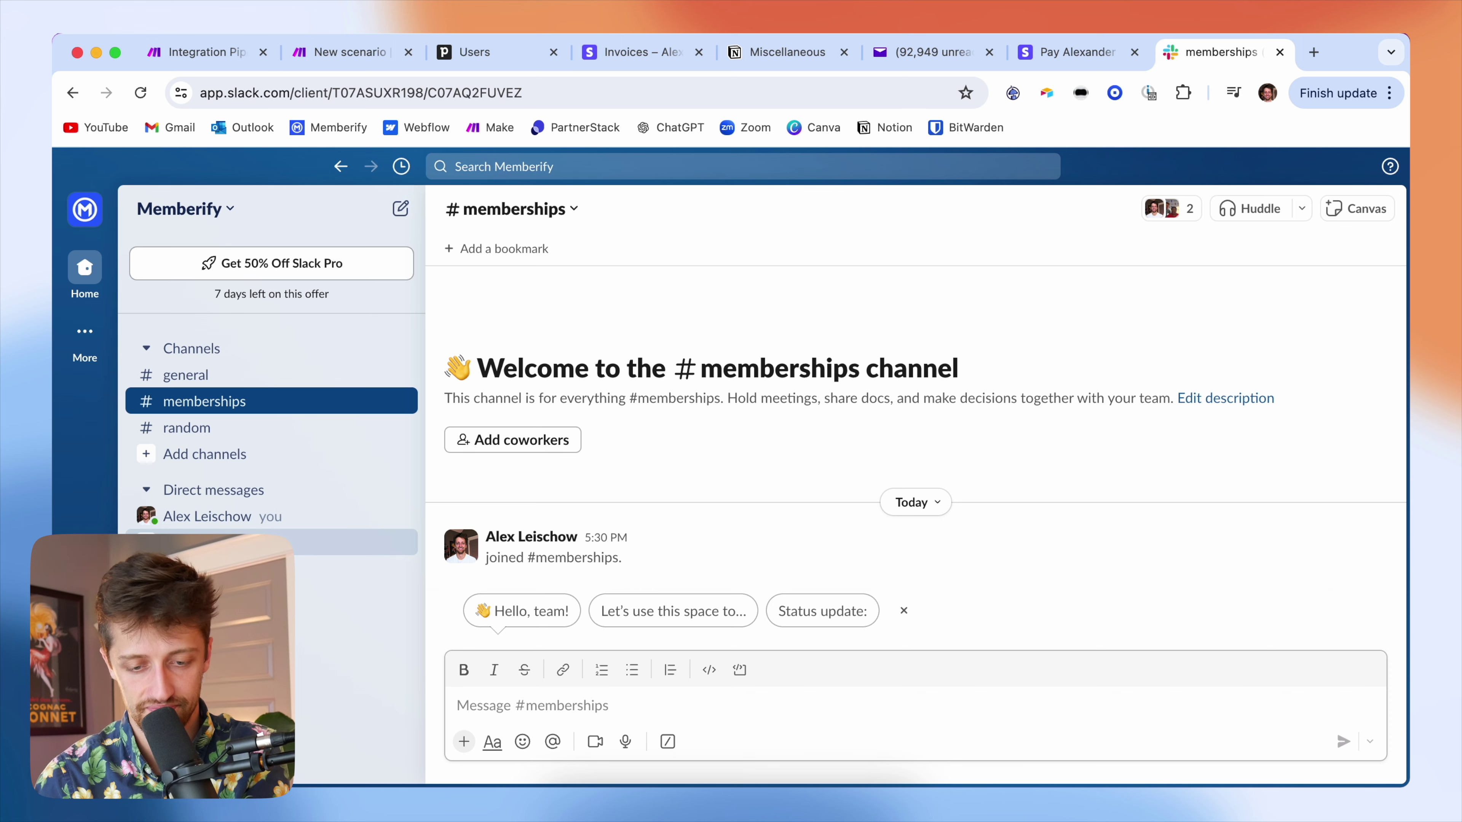
# - Start a new Slack channel named with the client's full name, hyphenated
pyautogui.click(210, 454)
pyautogui.click(322, 490)
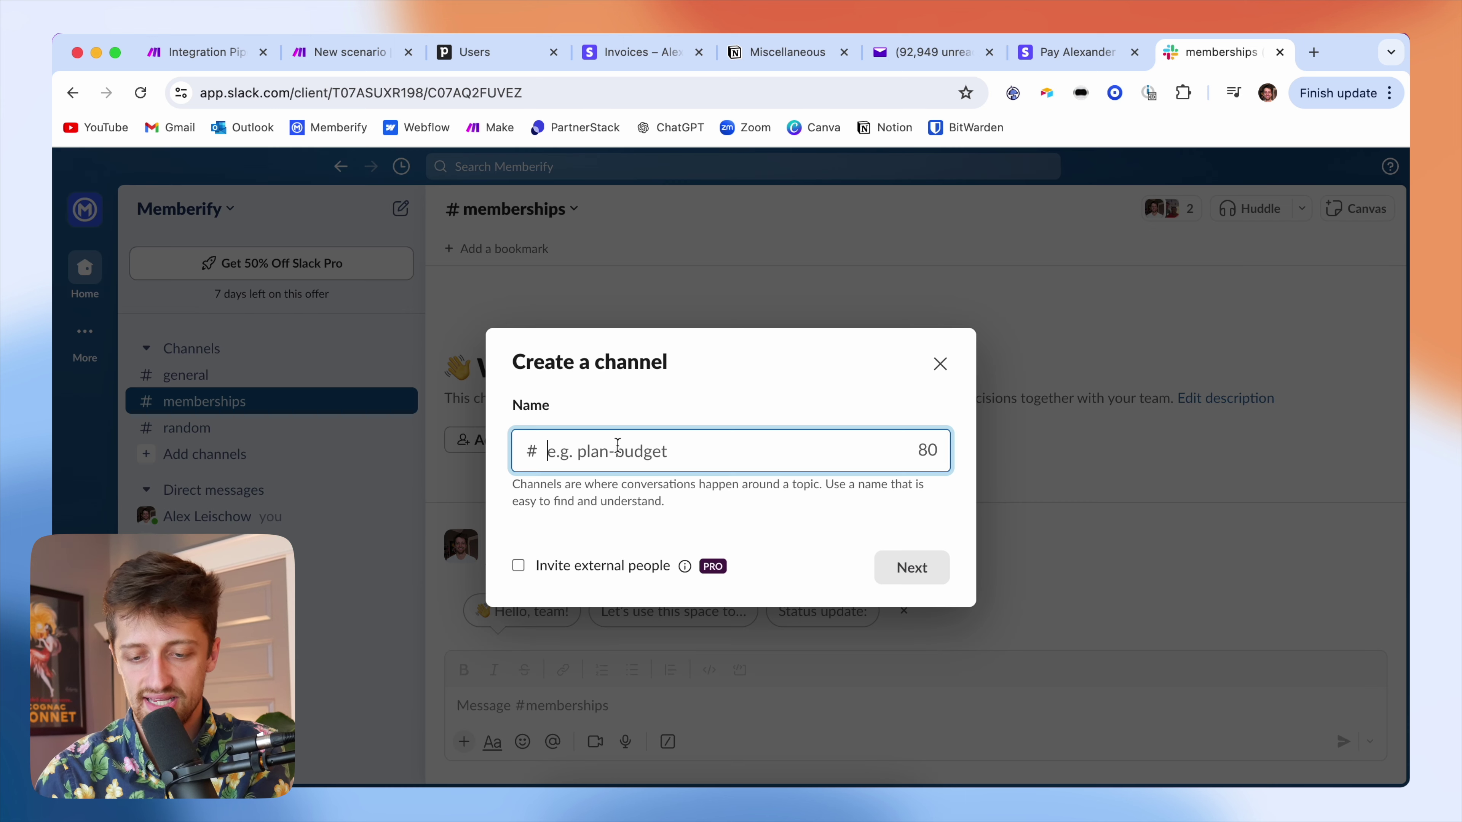
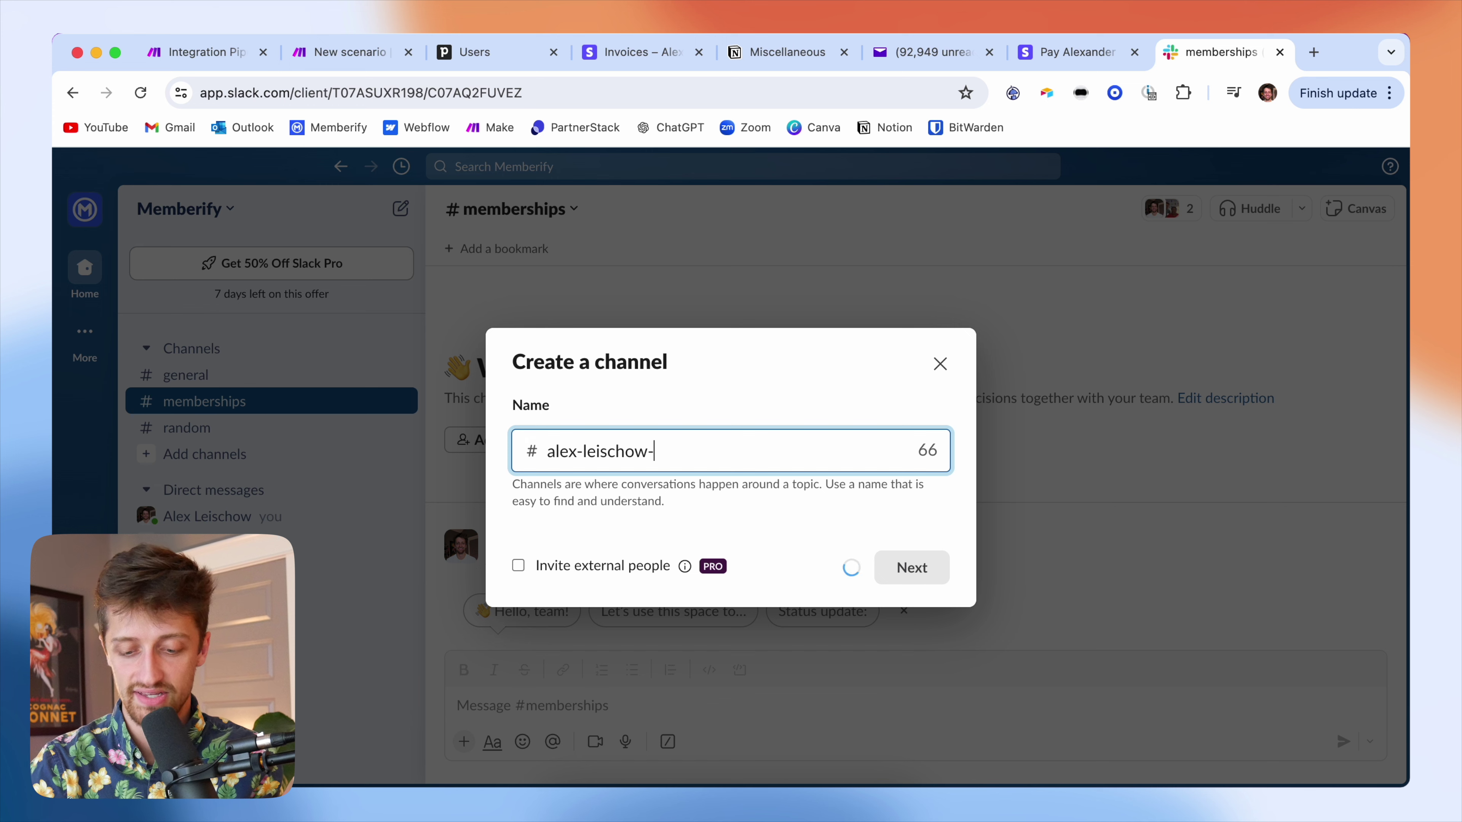
# - Back in Make, review the Stripe invoice fields, then close the Slack module settings unchanged
pyautogui.click(362, 53)
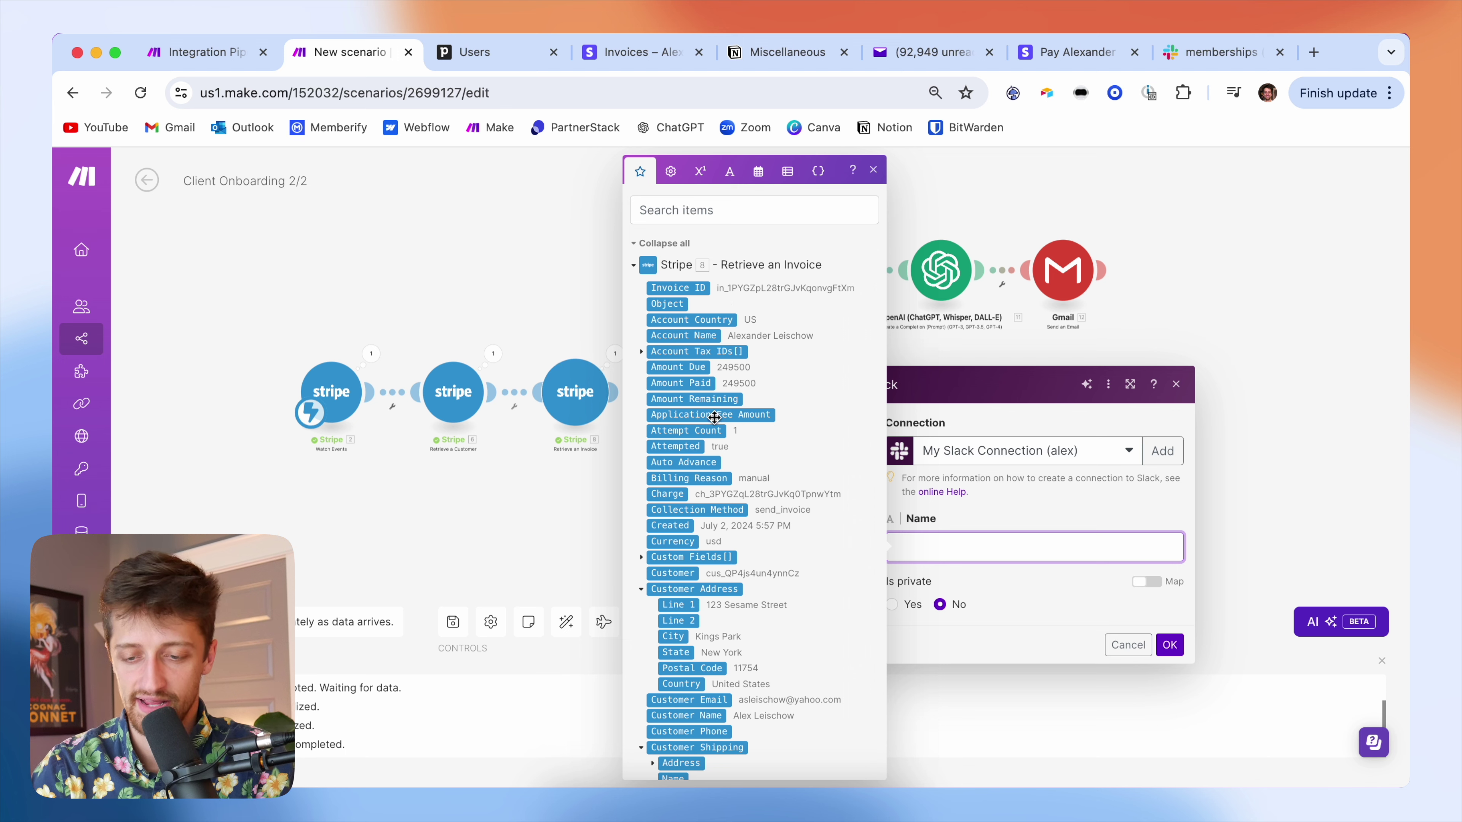
pyautogui.scroll(-2, 719, 374)
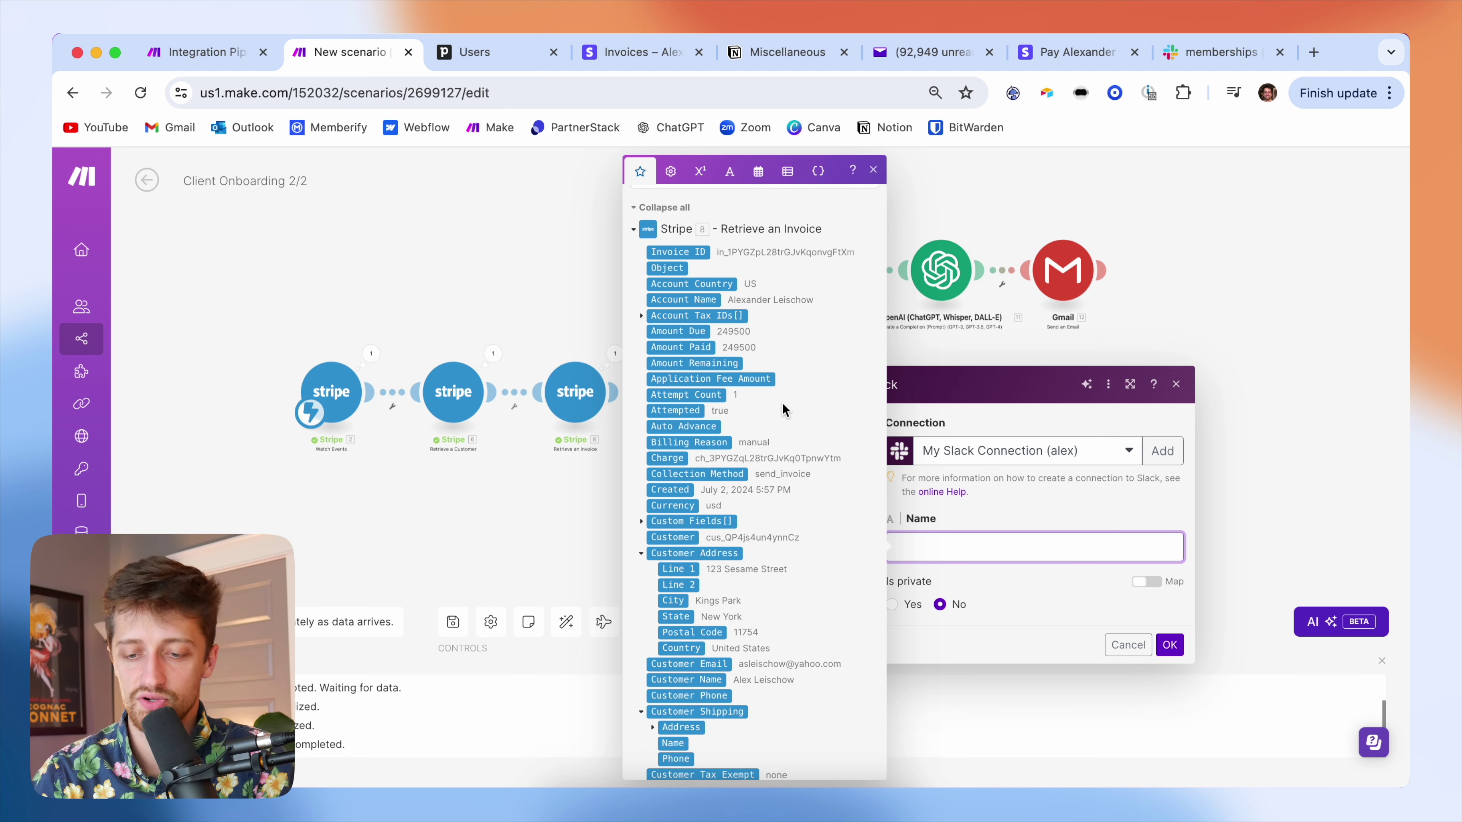
pyautogui.scroll(-2, 736, 415)
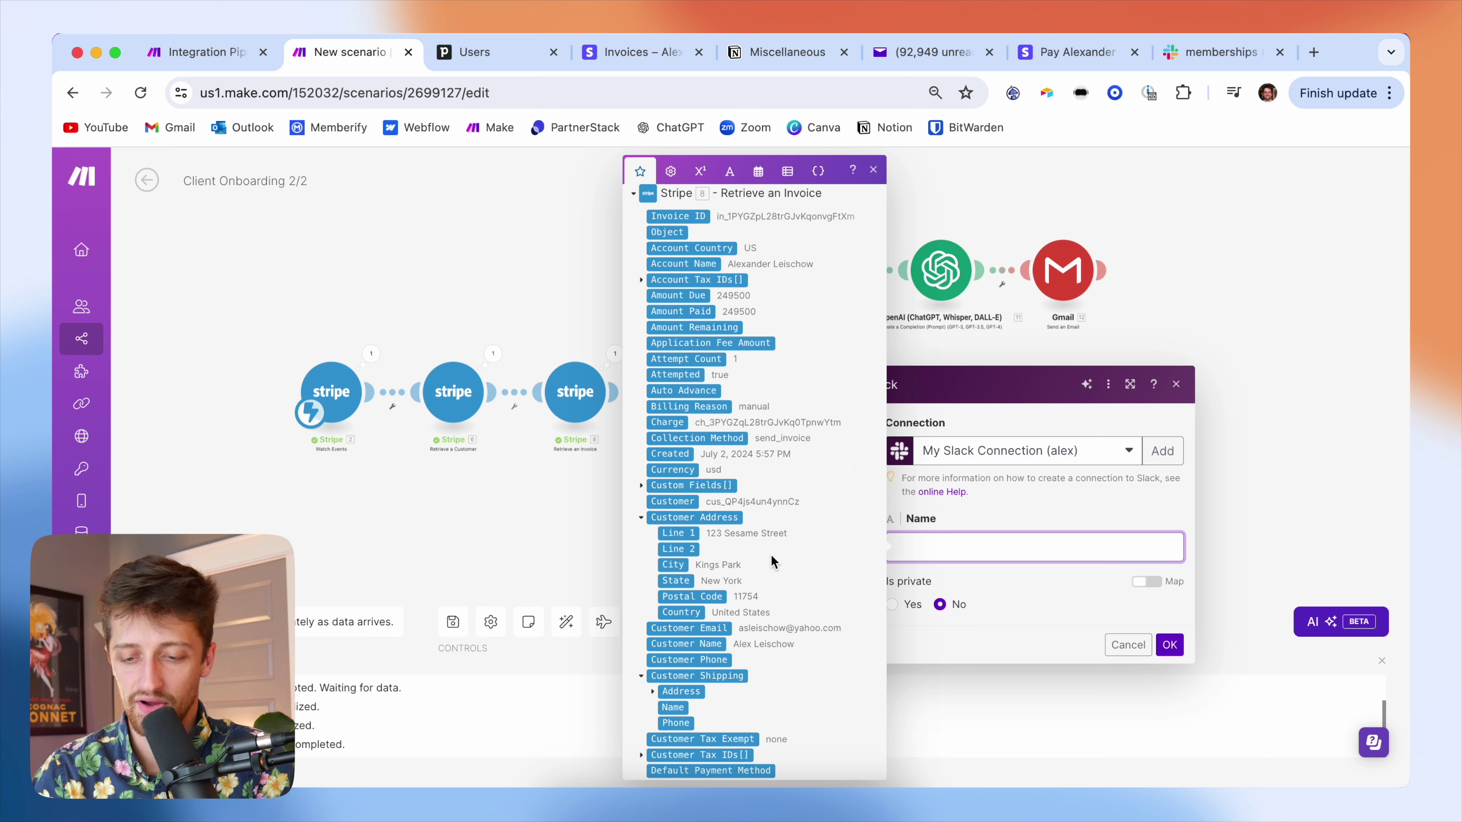
pyautogui.scroll(-4, 766, 593)
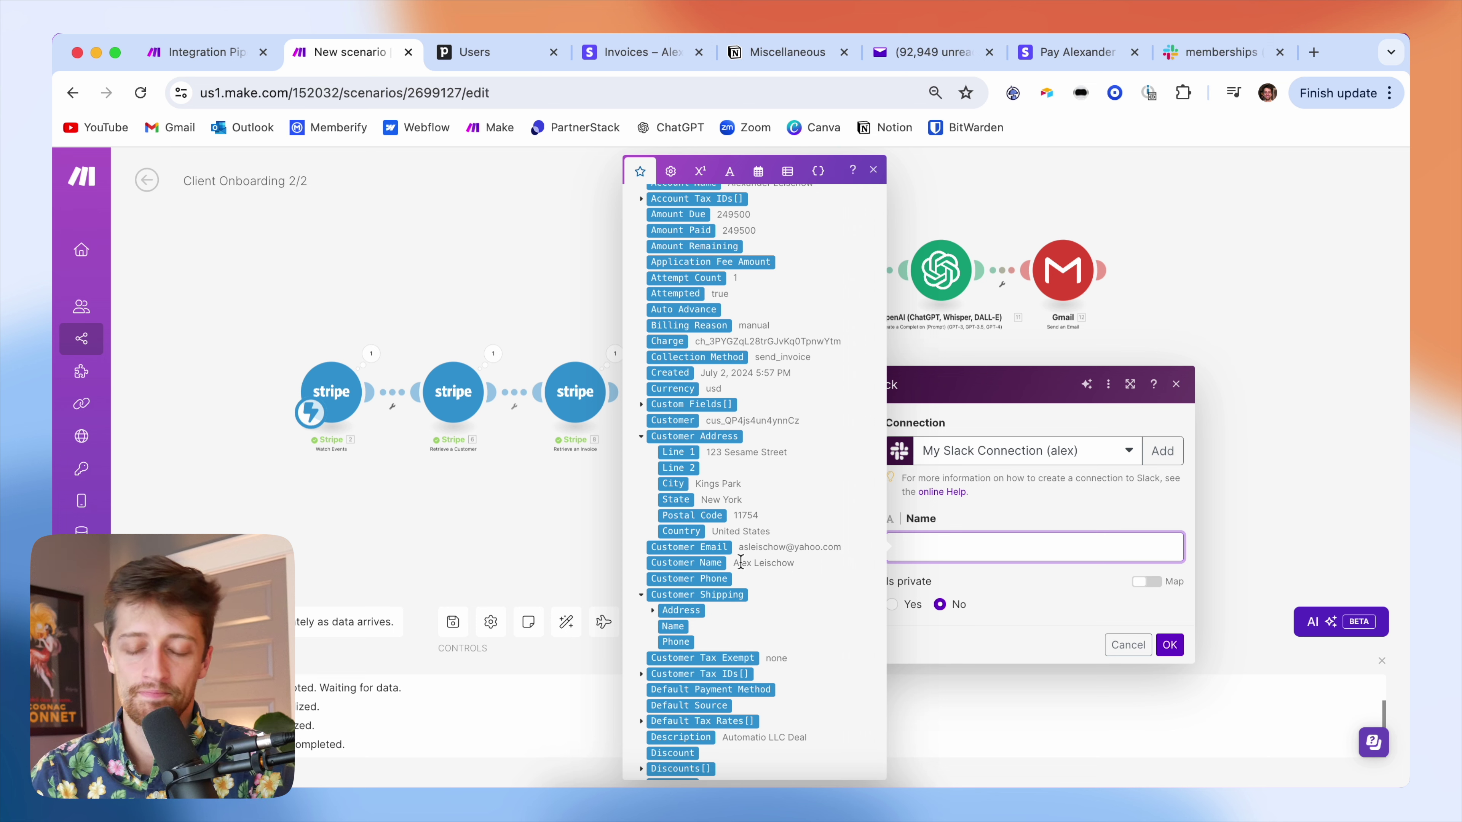
pyautogui.click(947, 514)
pyautogui.click(836, 510)
# - Insert an OpenAI Create a Chat Completion module before Slack, using REAL REAL OpenAI Connection and GPT-4o
pyautogui.rightClick(768, 461)
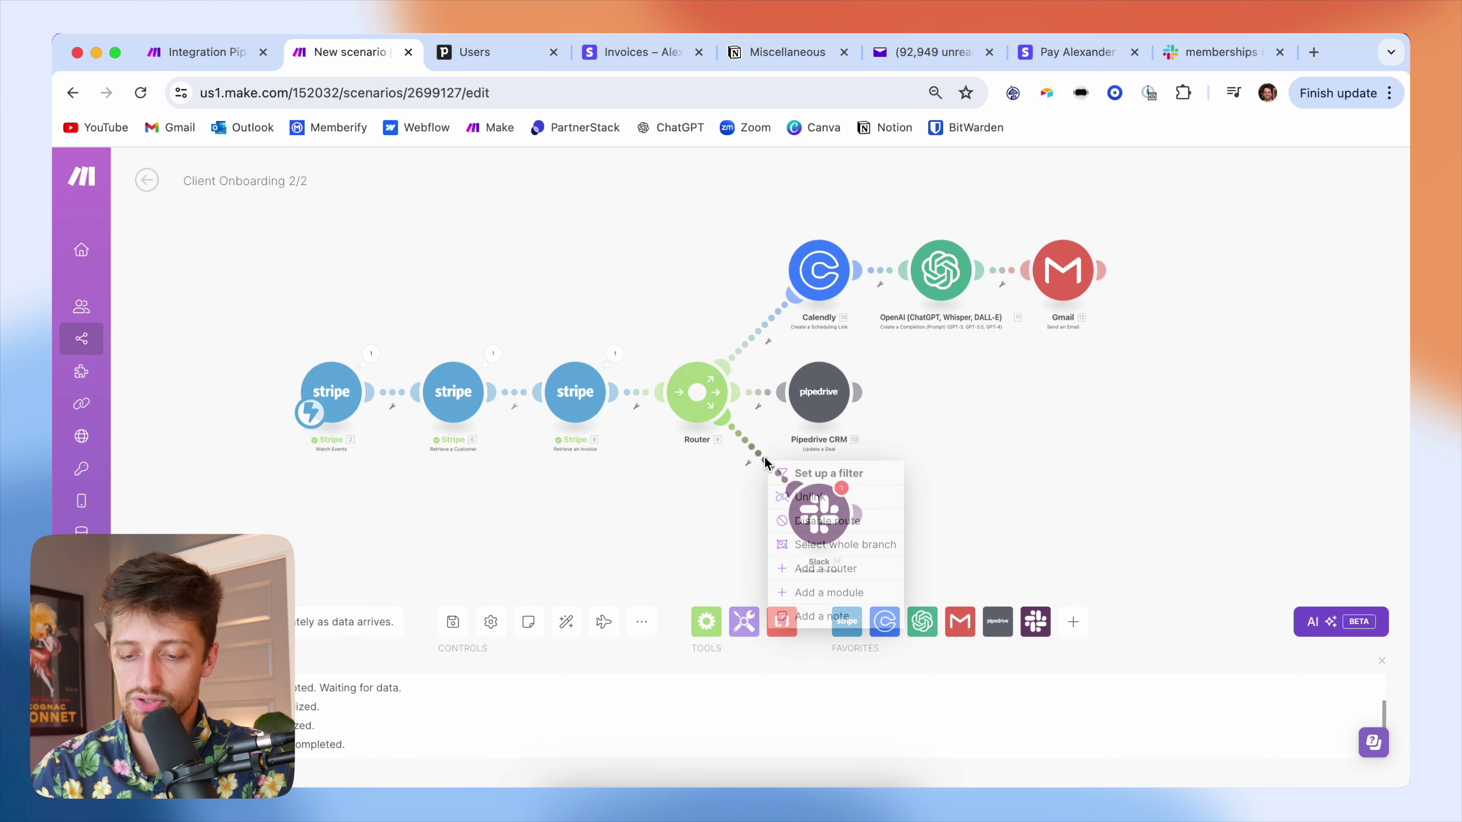
pyautogui.click(820, 593)
pyautogui.click(972, 491)
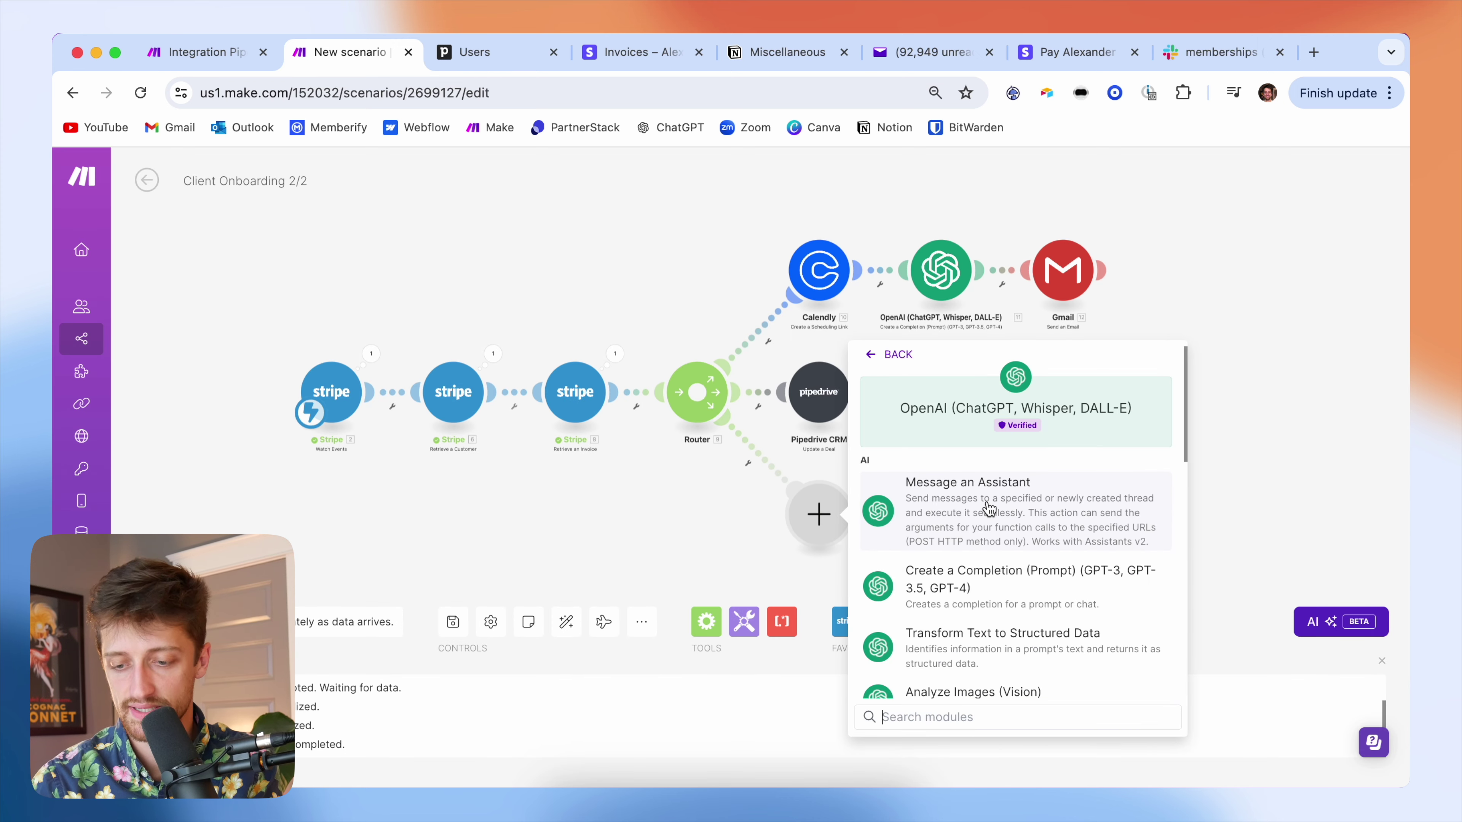
pyautogui.click(965, 593)
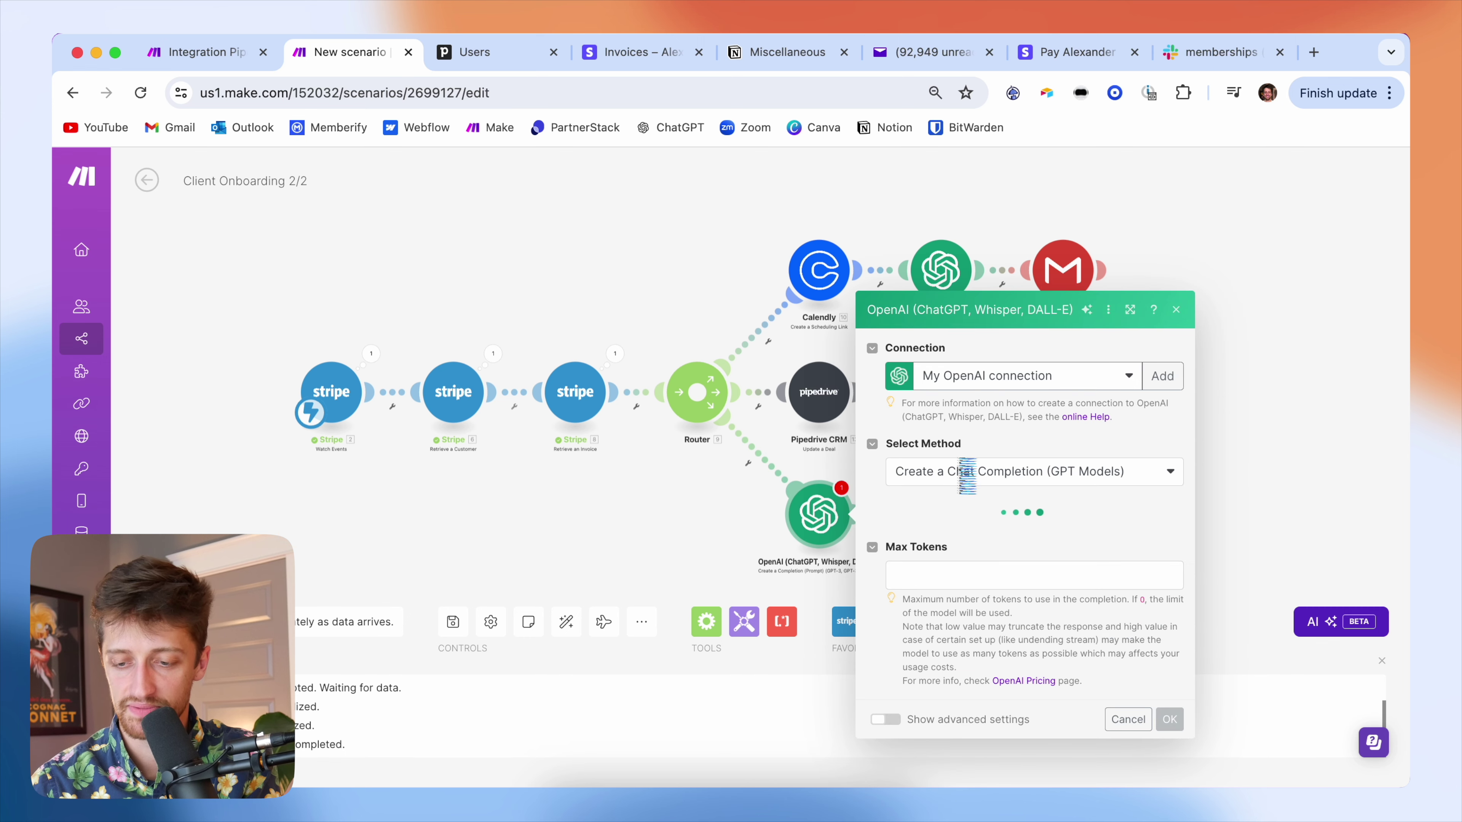
pyautogui.click(996, 382)
pyautogui.click(1003, 433)
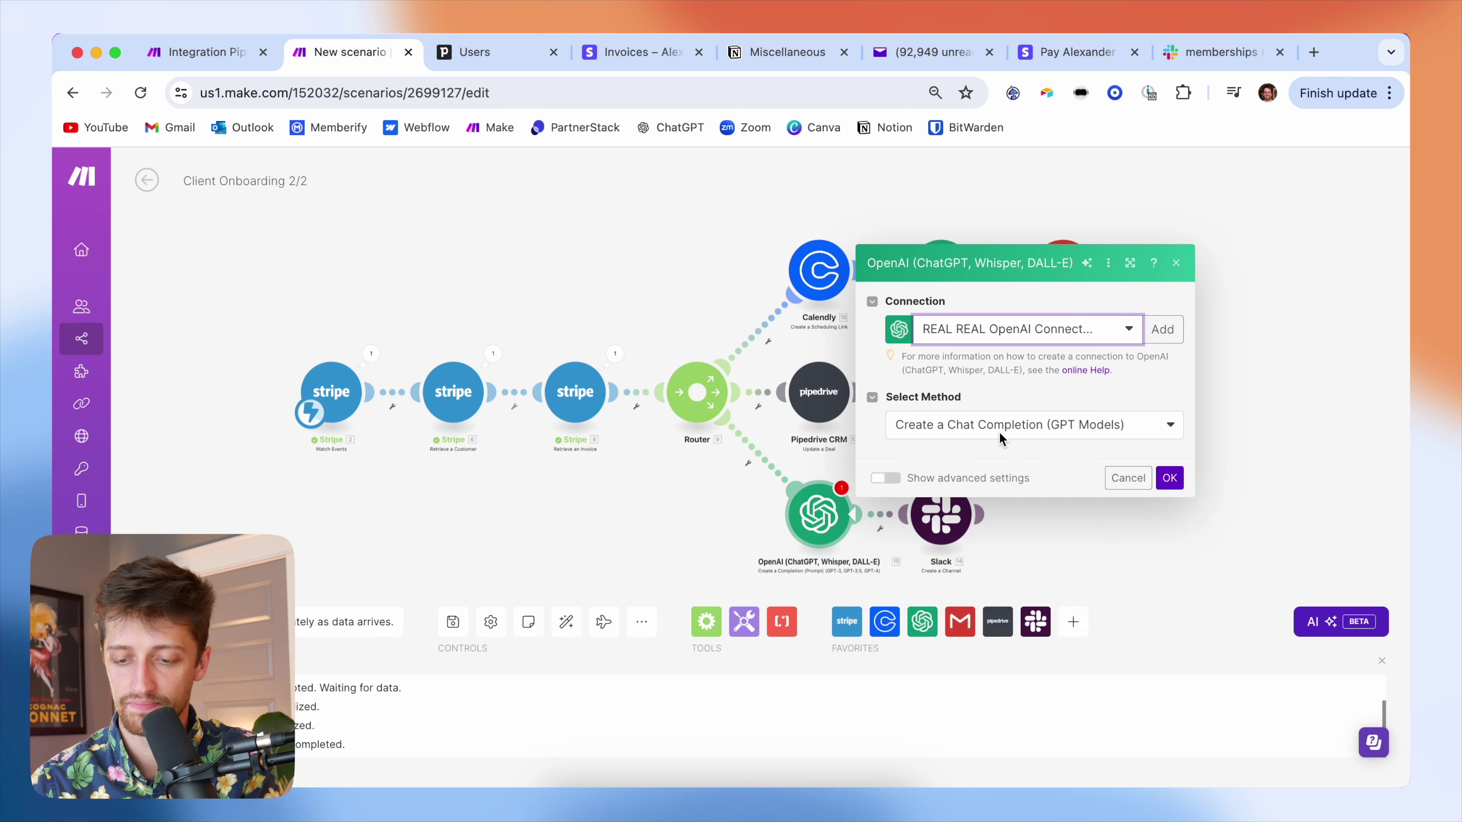
pyautogui.click(944, 497)
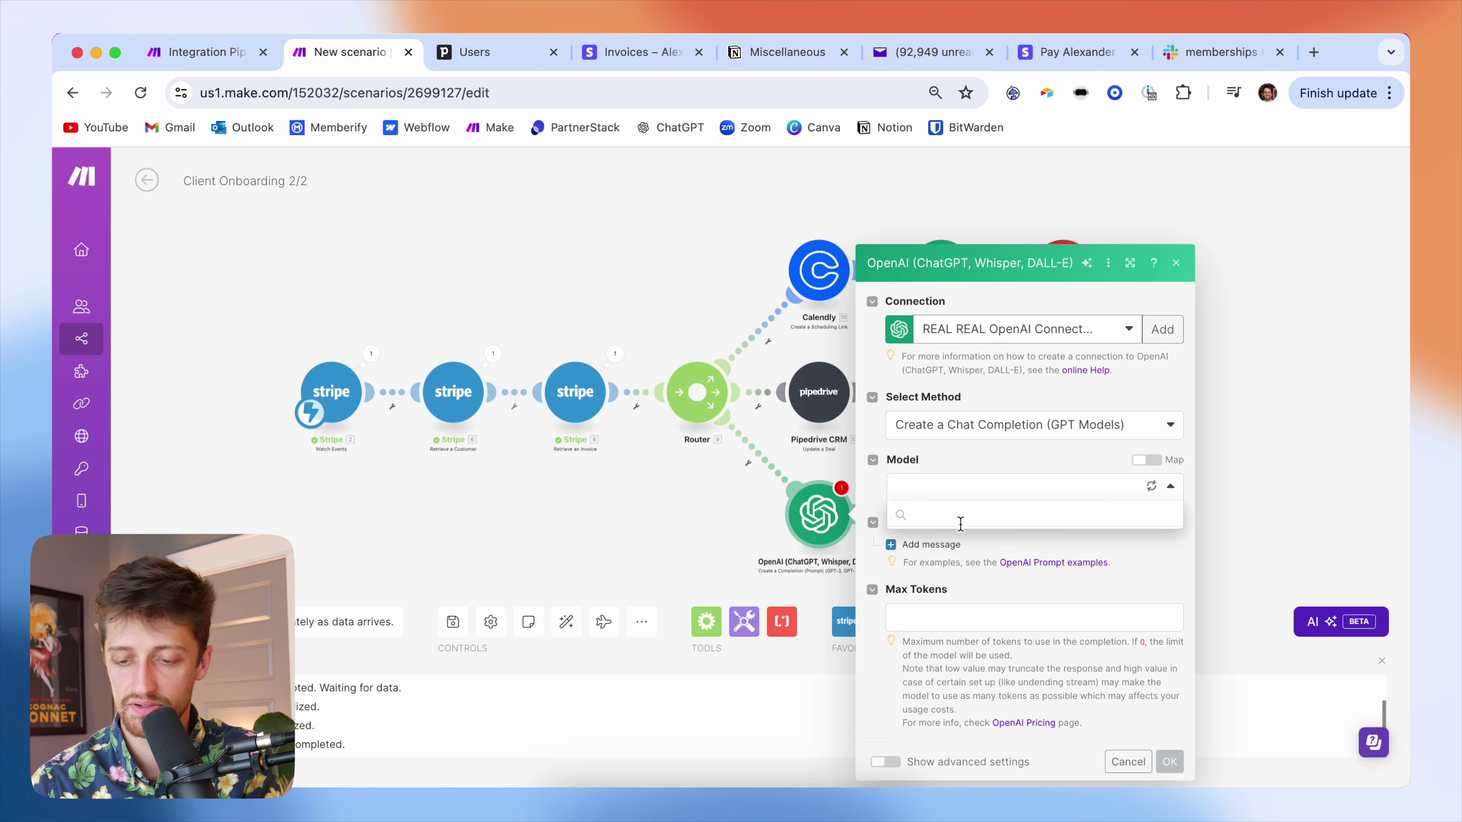
pyautogui.click(917, 536)
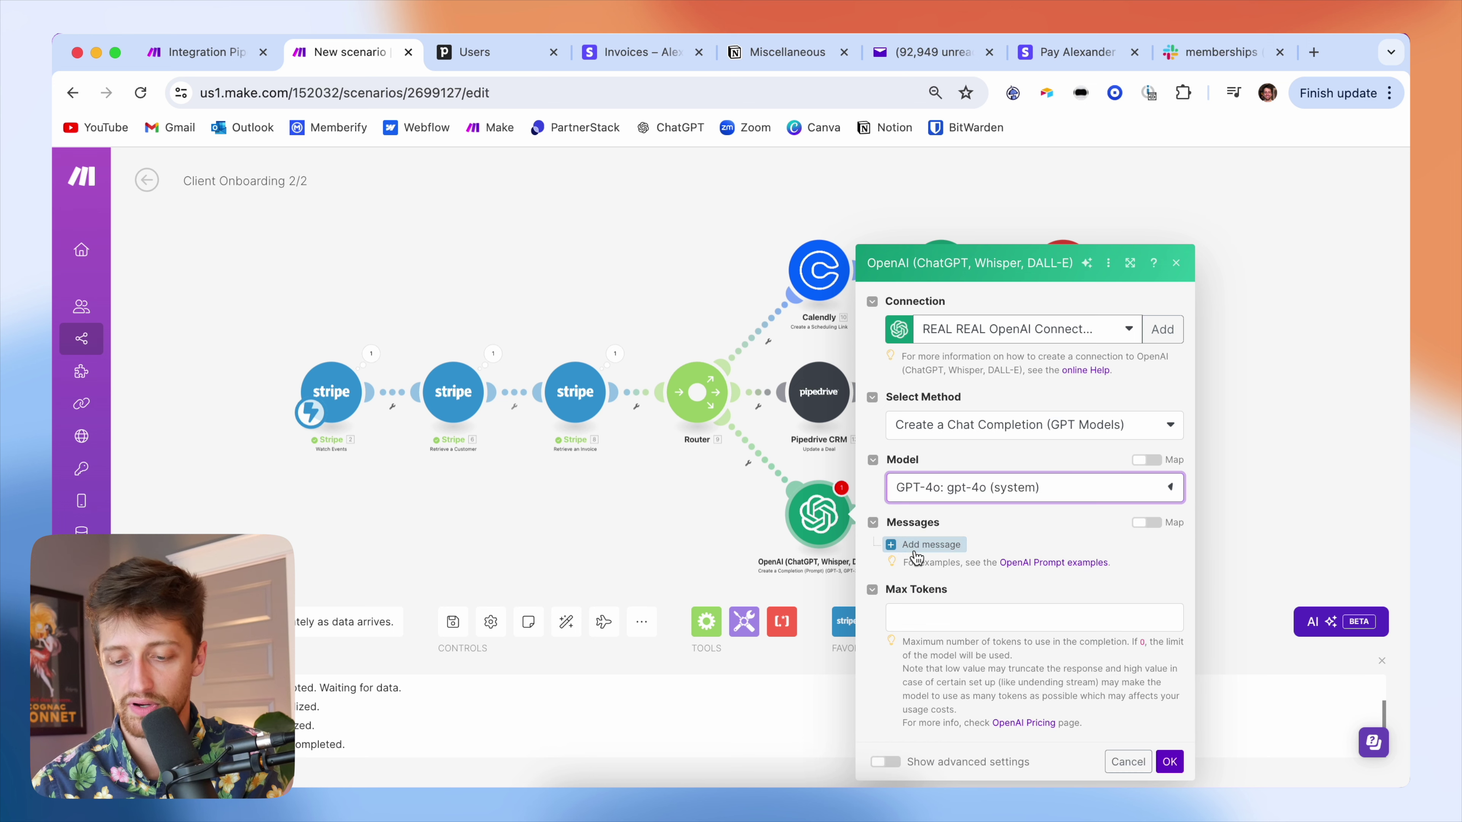
# - Add a User message asking for a Slack channel name based on the invoice's Customer Name
pyautogui.click(930, 544)
pyautogui.click(963, 515)
pyautogui.click(972, 558)
pyautogui.click(972, 564)
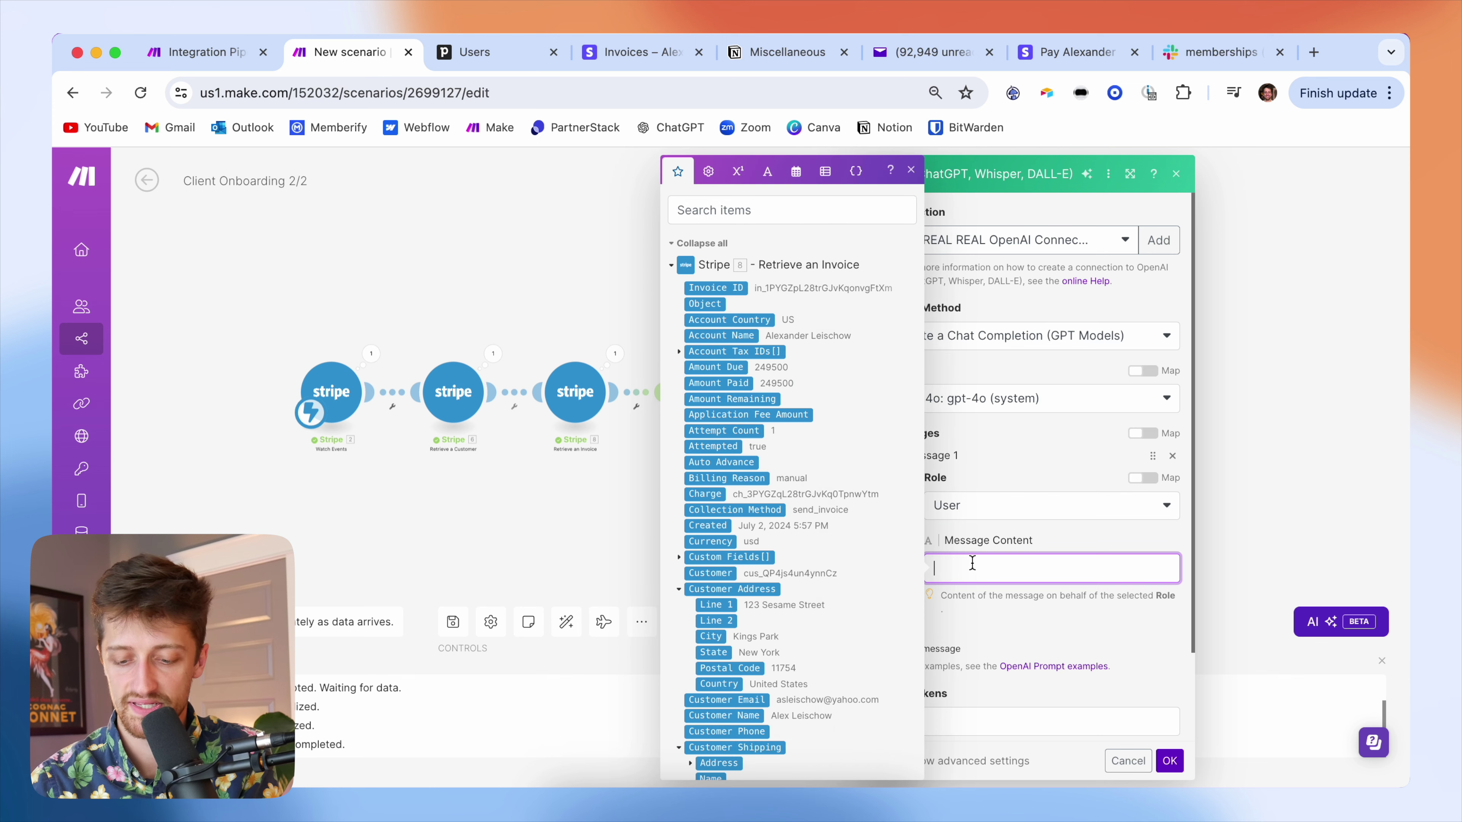
pyautogui.write('Creat4')
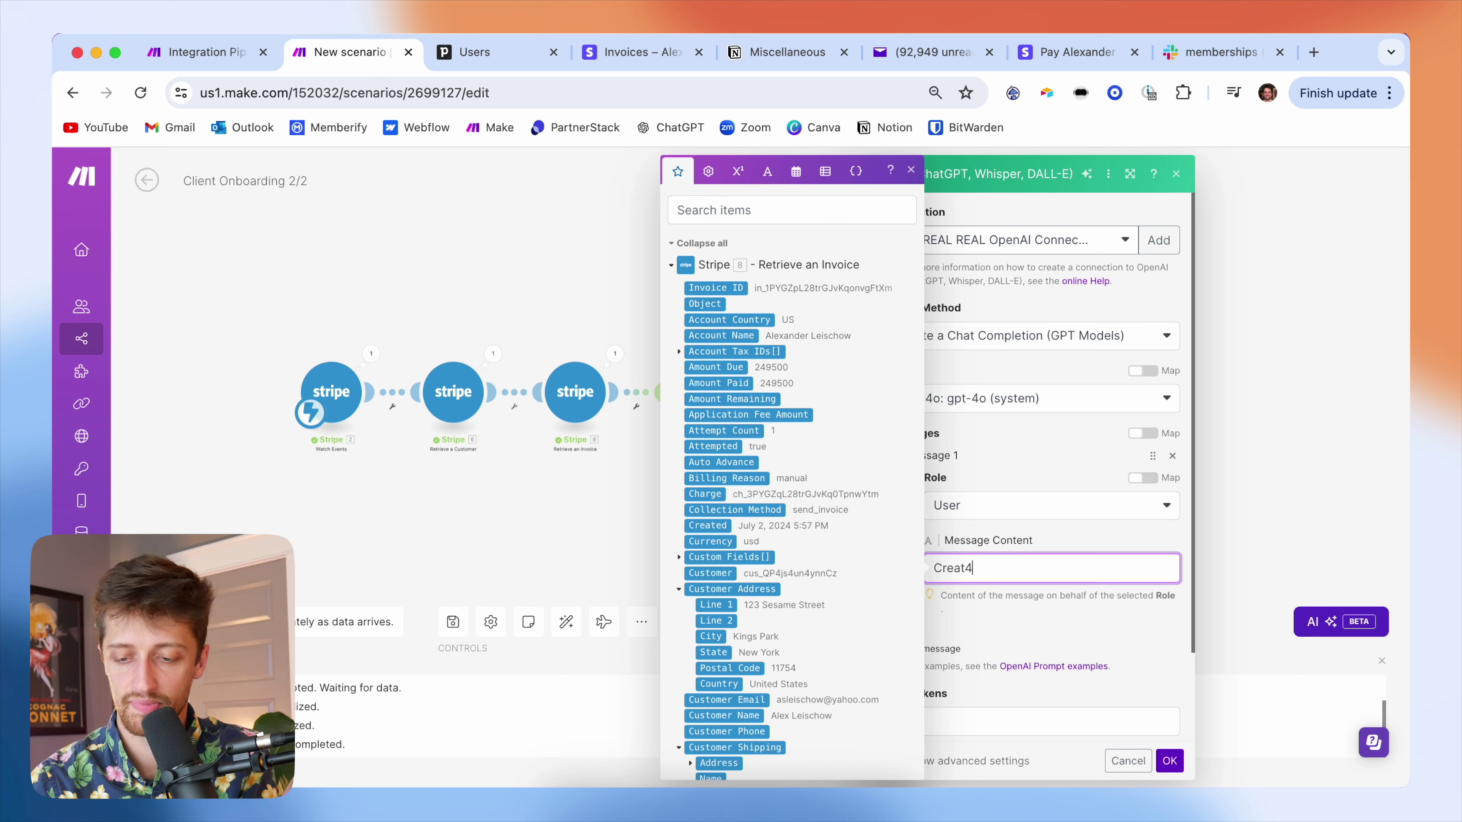
pyautogui.write('e a slack nhannel name for me based off this ')
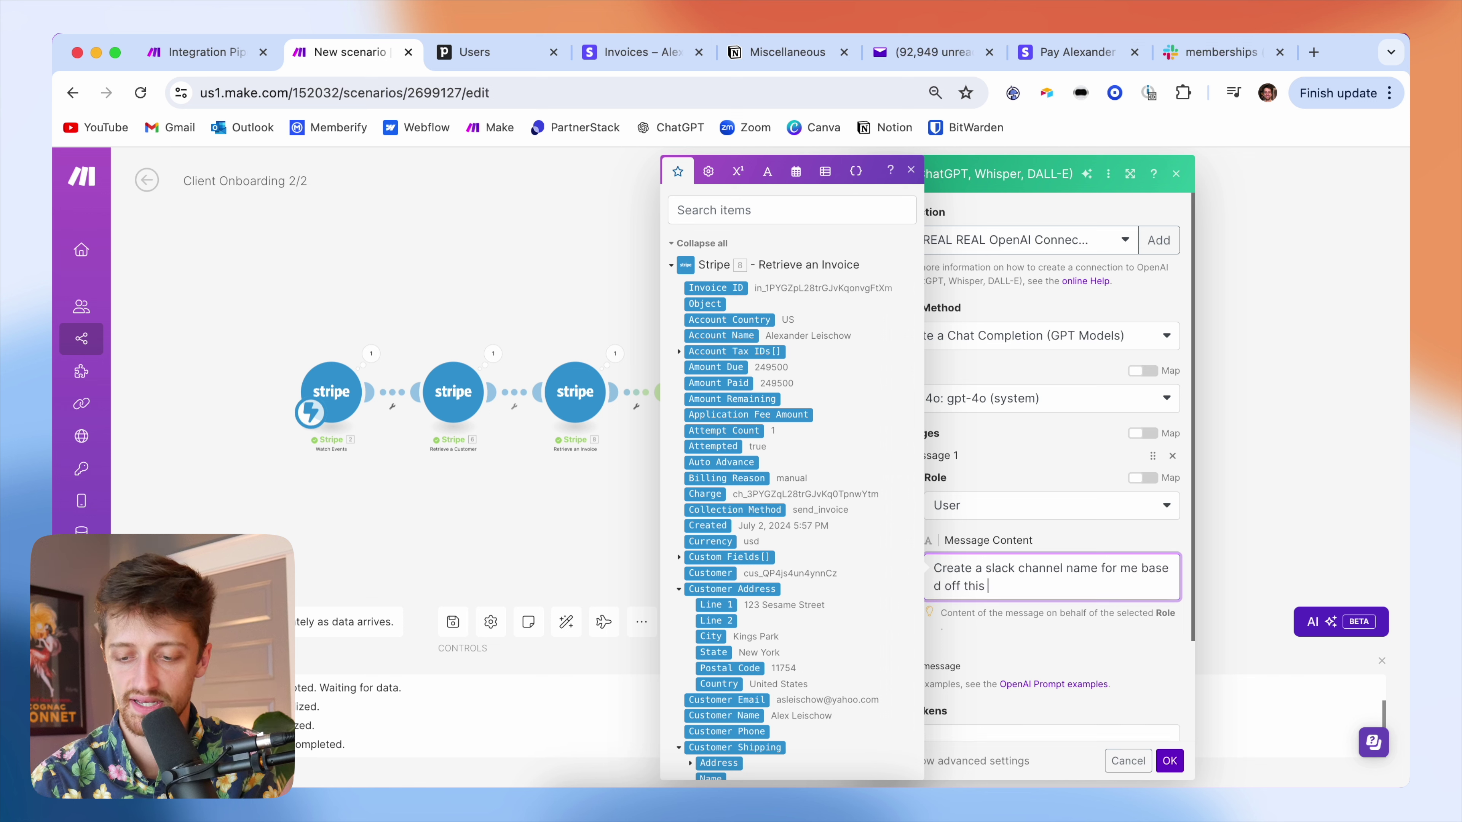
pyautogui.write('clients name:')
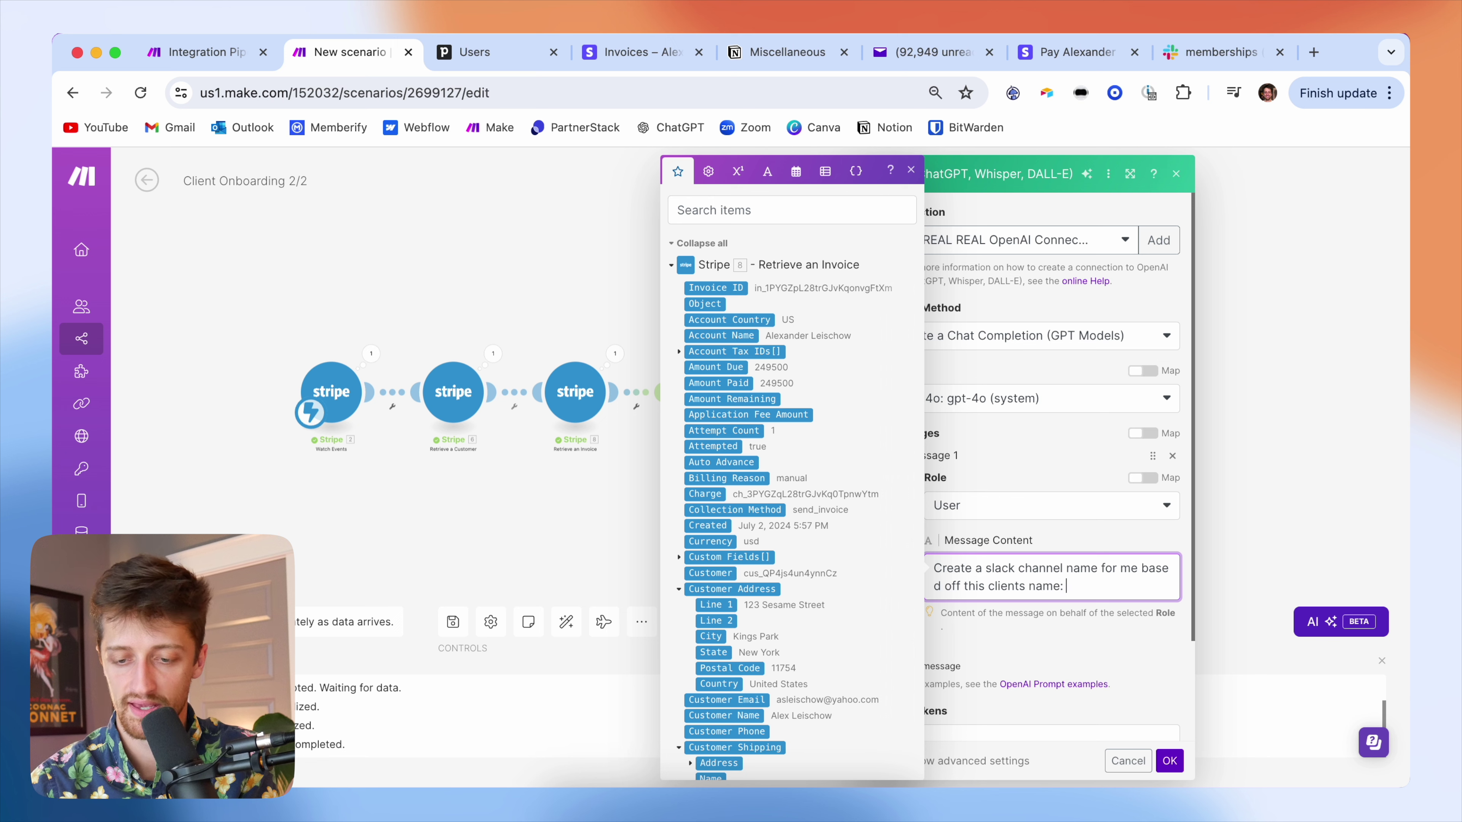
pyautogui.scroll(-3, 748, 553)
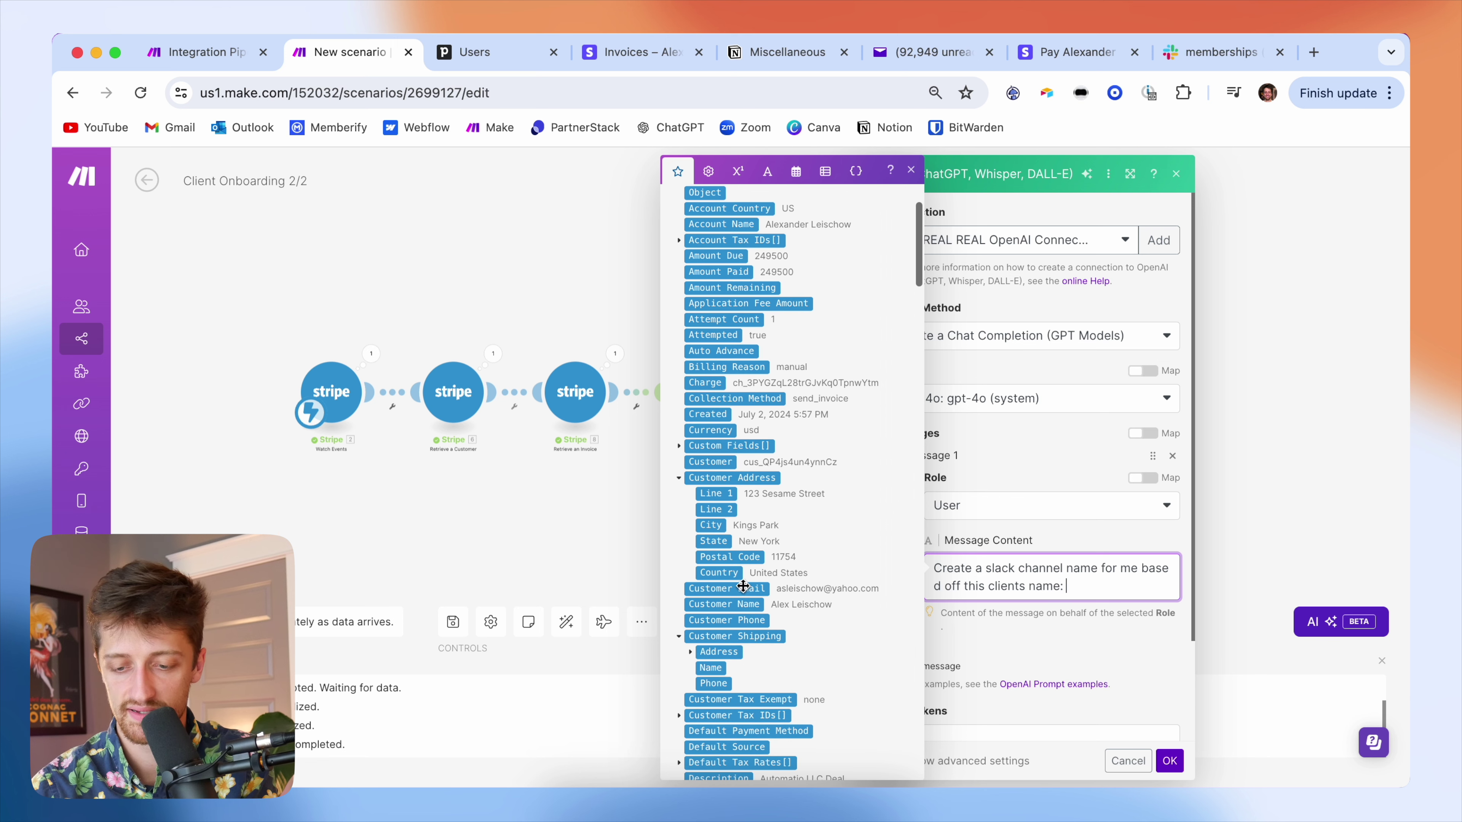
pyautogui.click(741, 601)
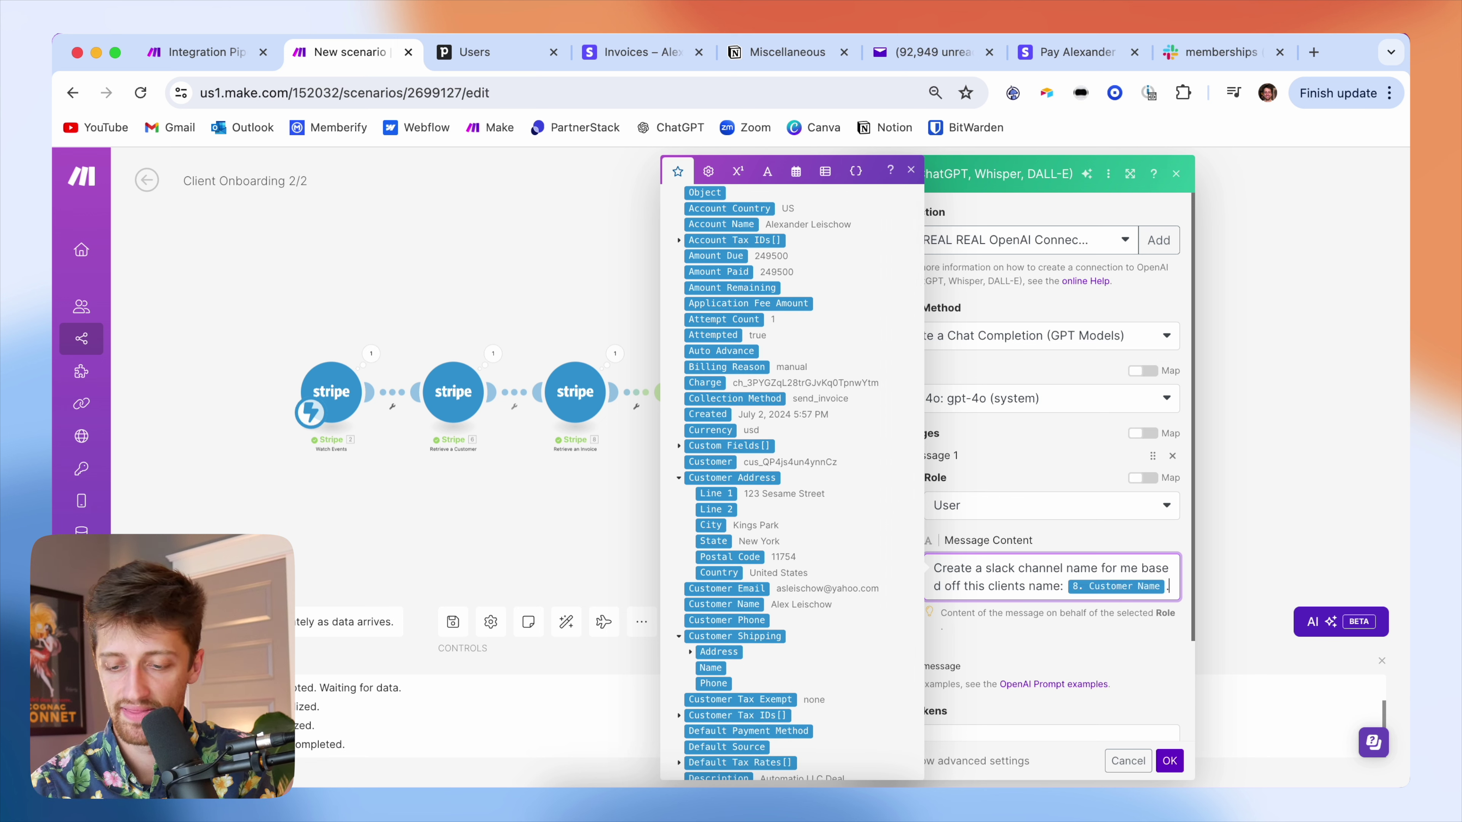
pyautogui.press('Return')
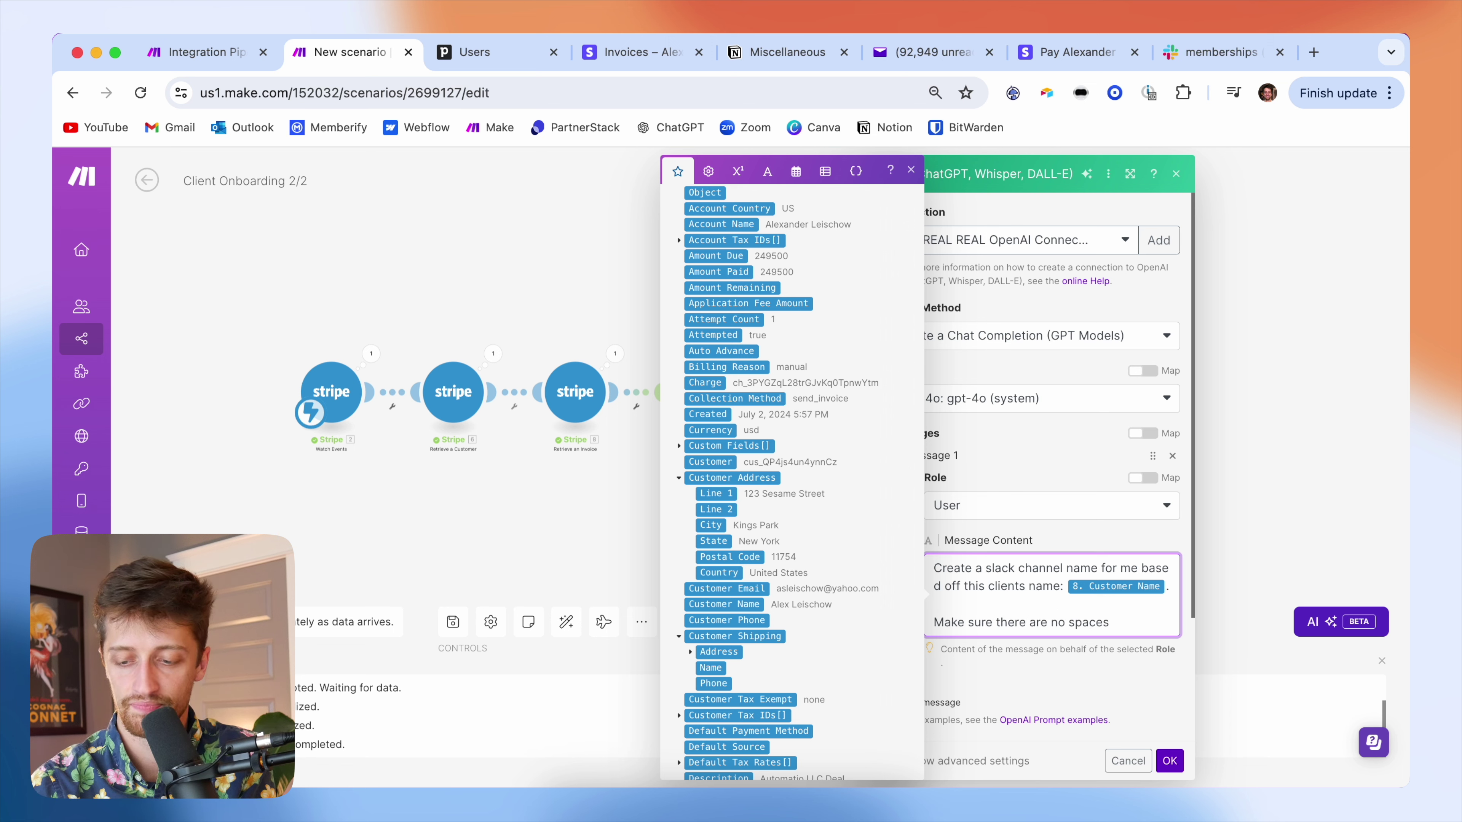
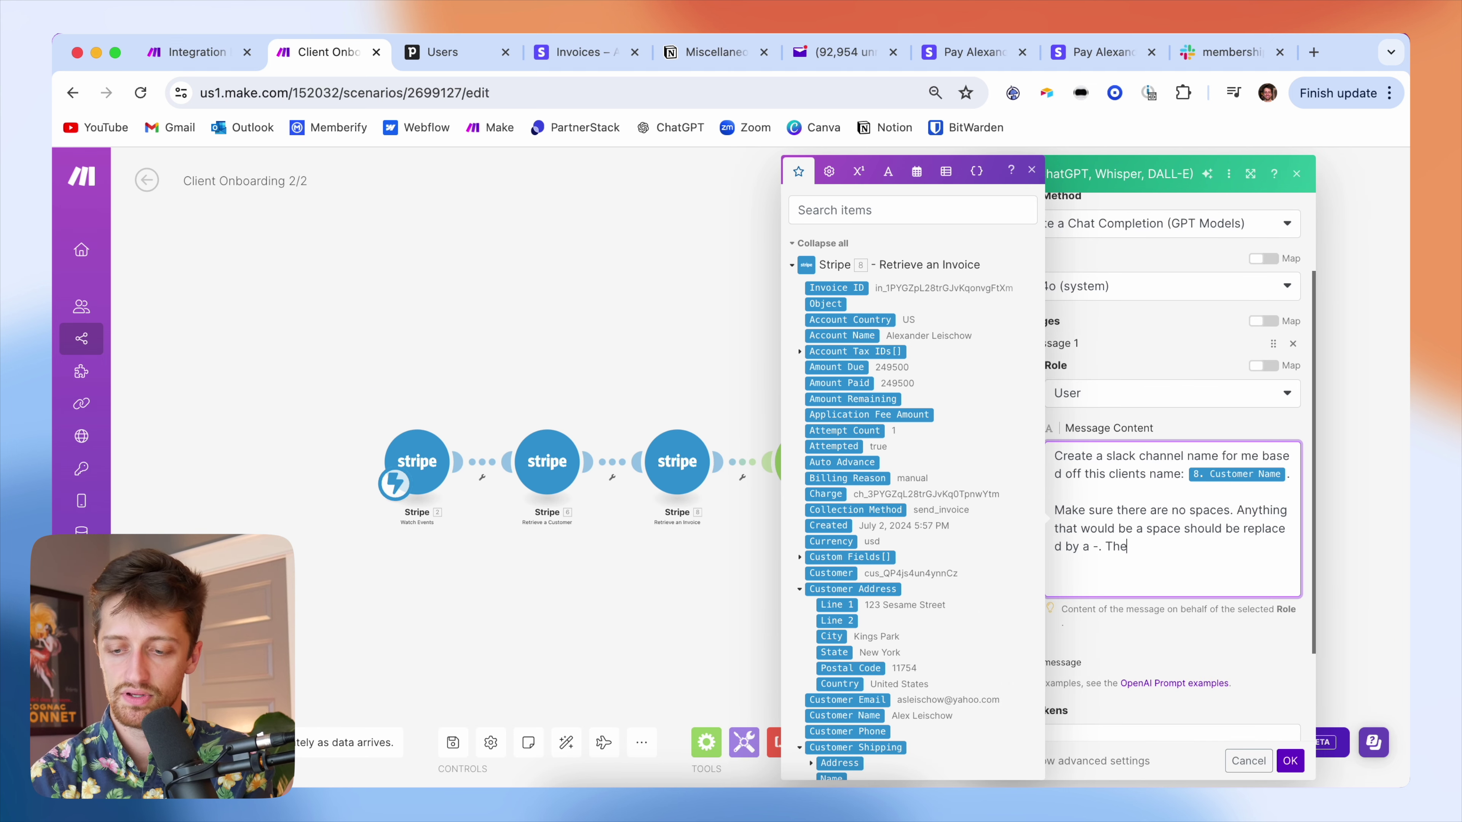
# - Add prompt rules: spaces replaced by hyphens, under 80 characters, plus an example; save the module
pyautogui.press('BackSpace')
pyautogui.press('BackSpace')
pyautogui.press('BackSpace')
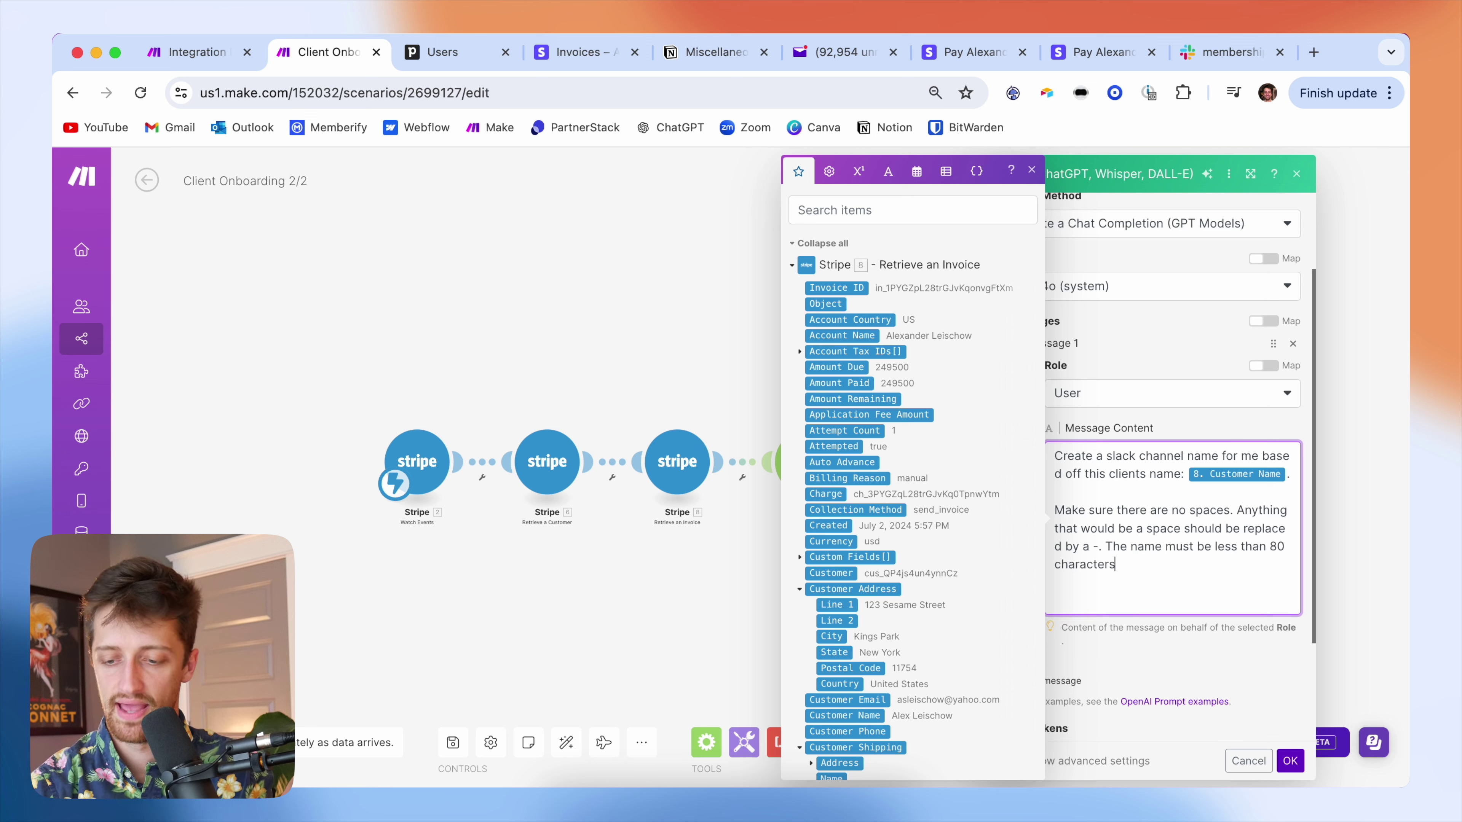
pyautogui.press('Return')
pyautogui.press('Return')
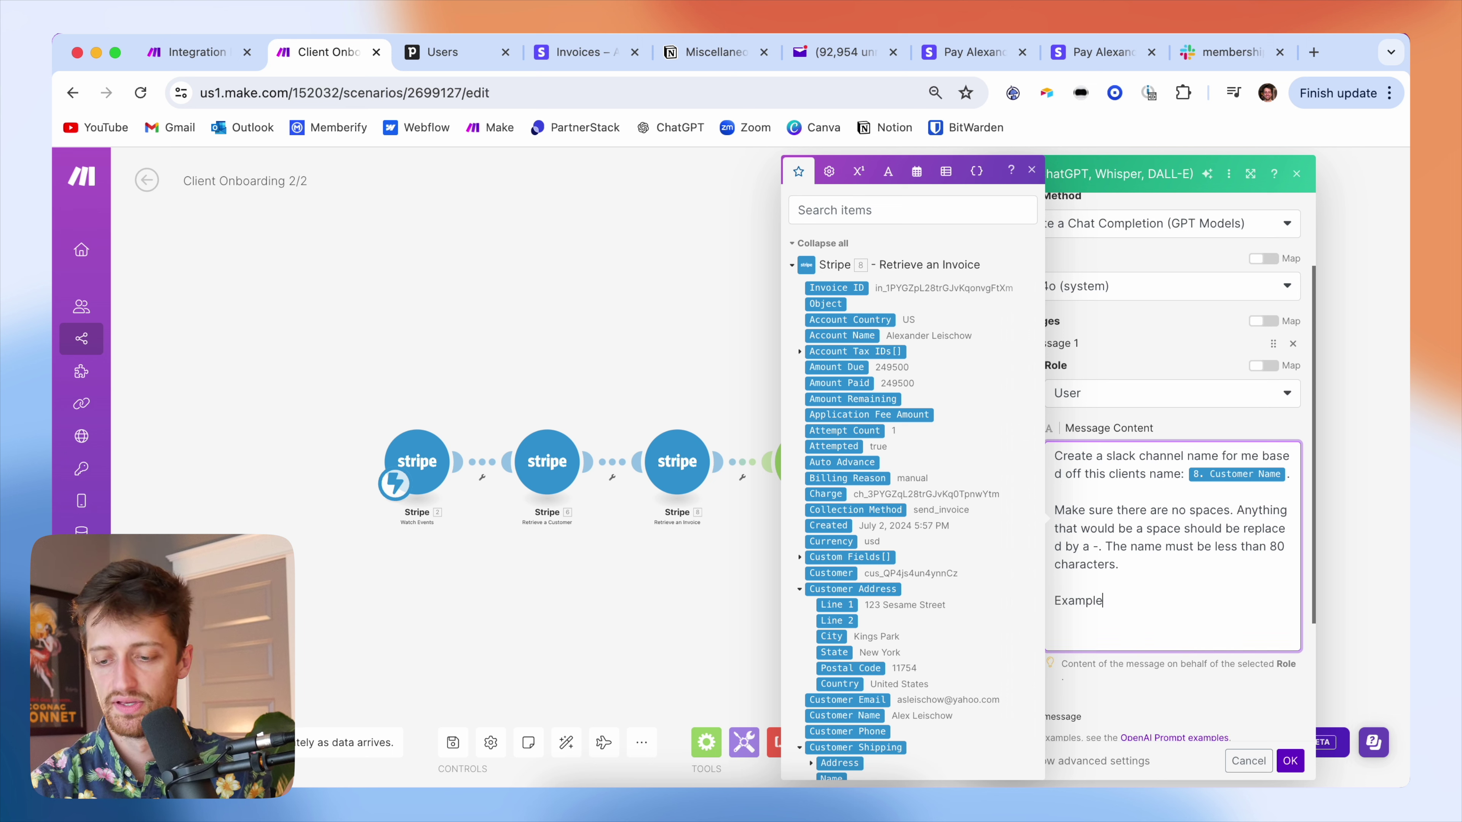
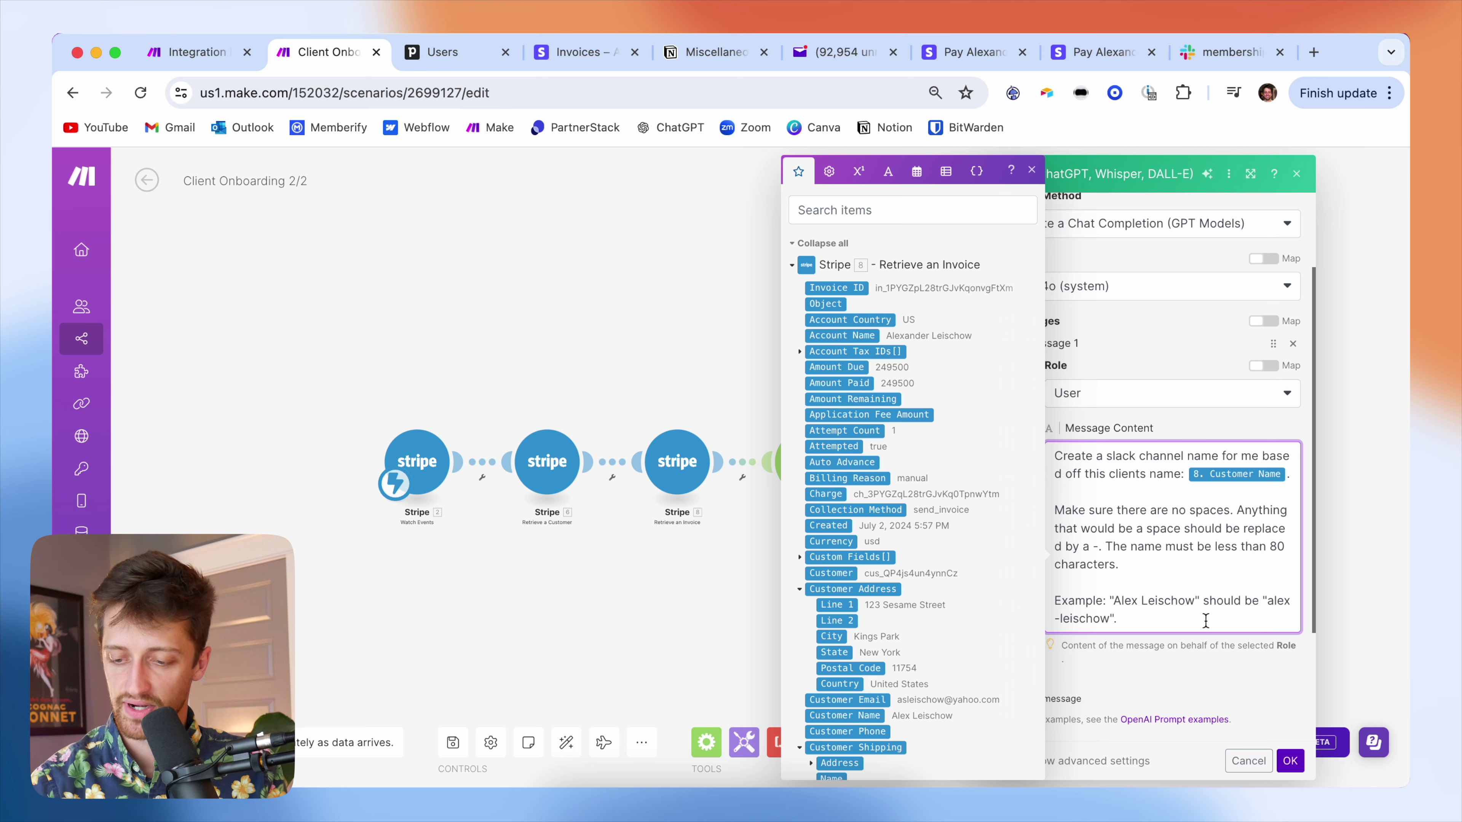
pyautogui.click(1289, 761)
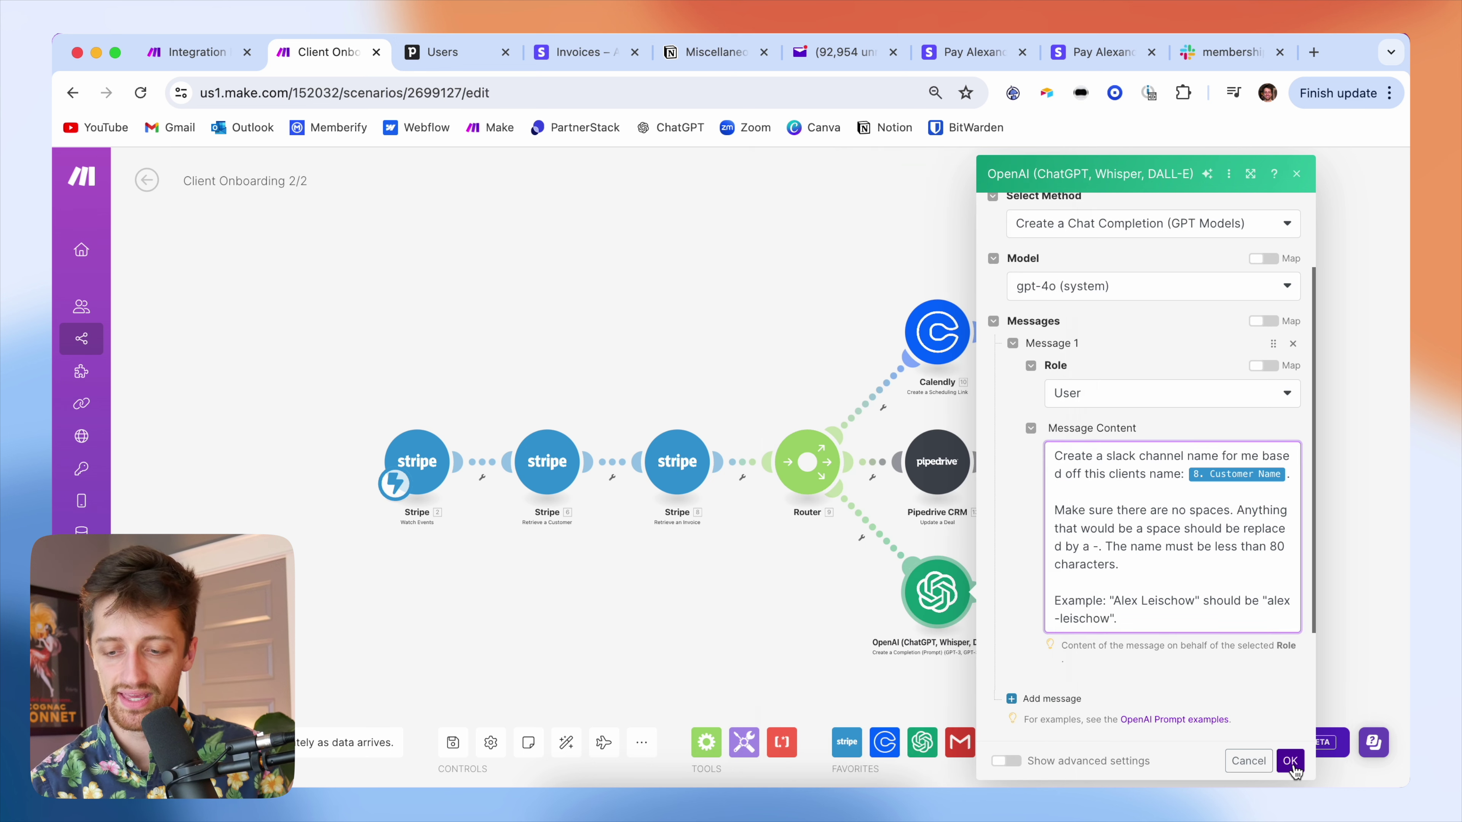
# - Map the OpenAI reply's Choices Message content into the Slack channel Name
pyautogui.click(1071, 582)
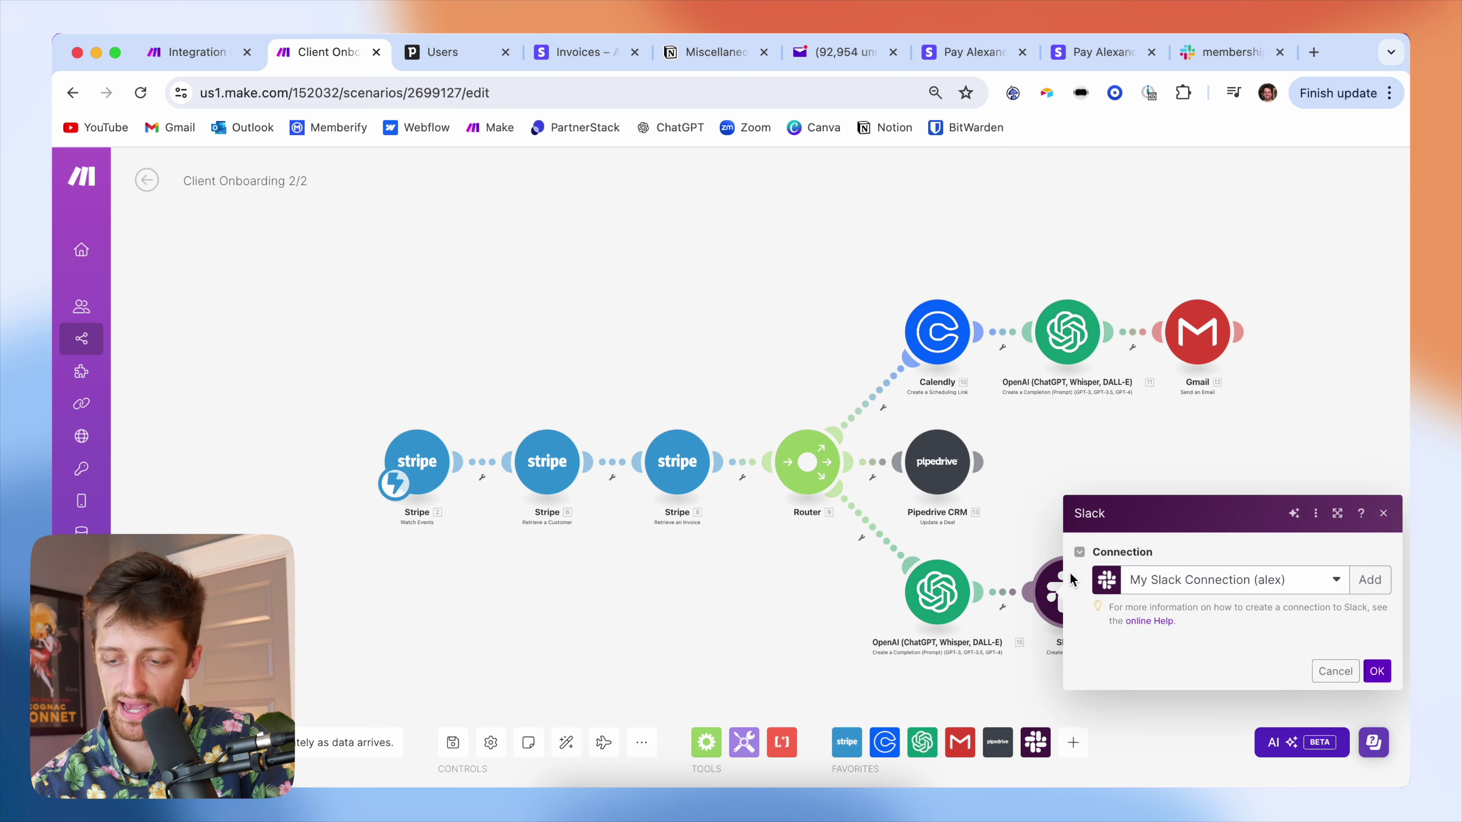
pyautogui.click(1268, 619)
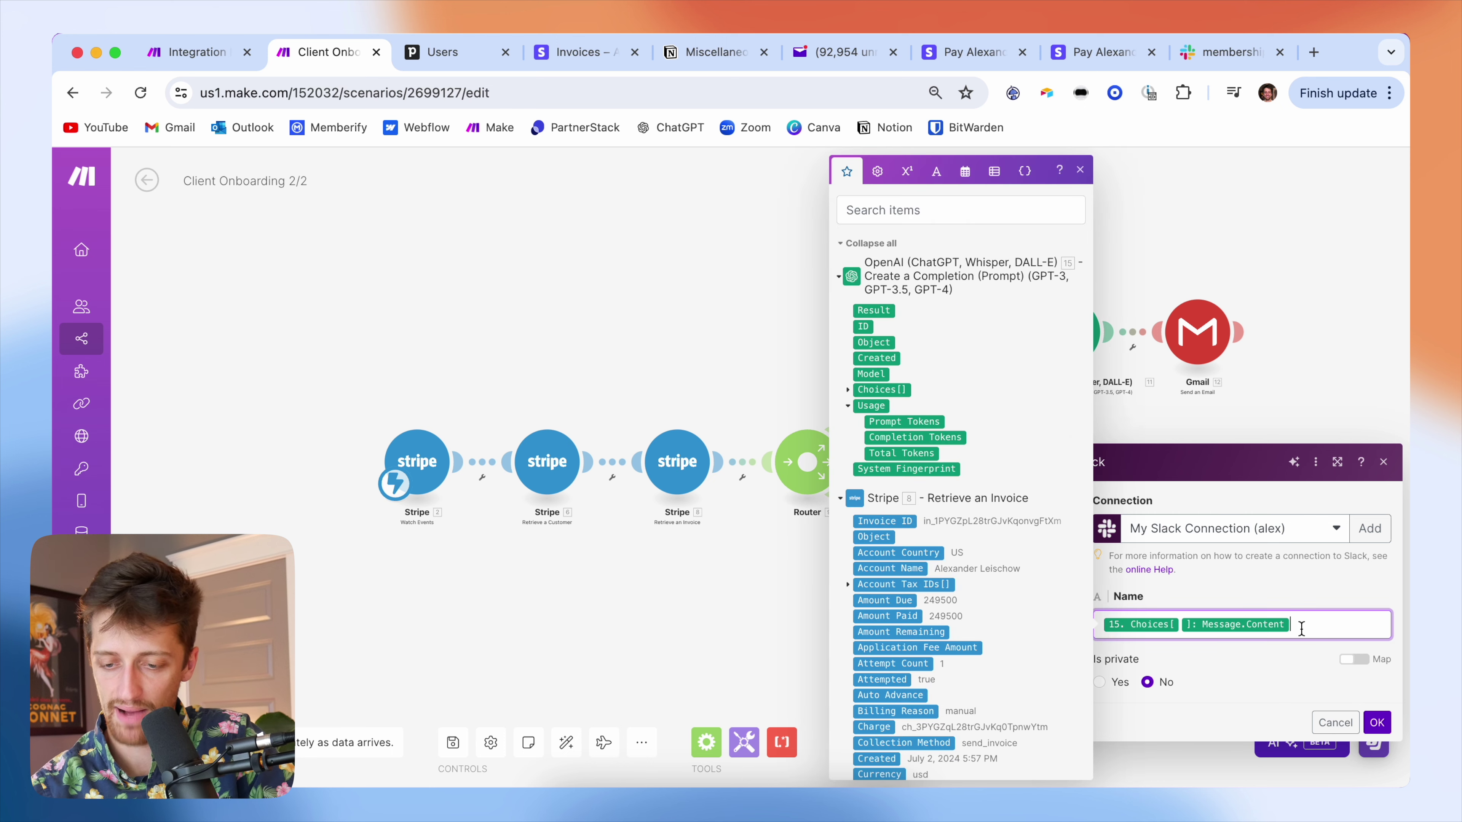
pyautogui.press('BackSpace')
pyautogui.press('BackSpace')
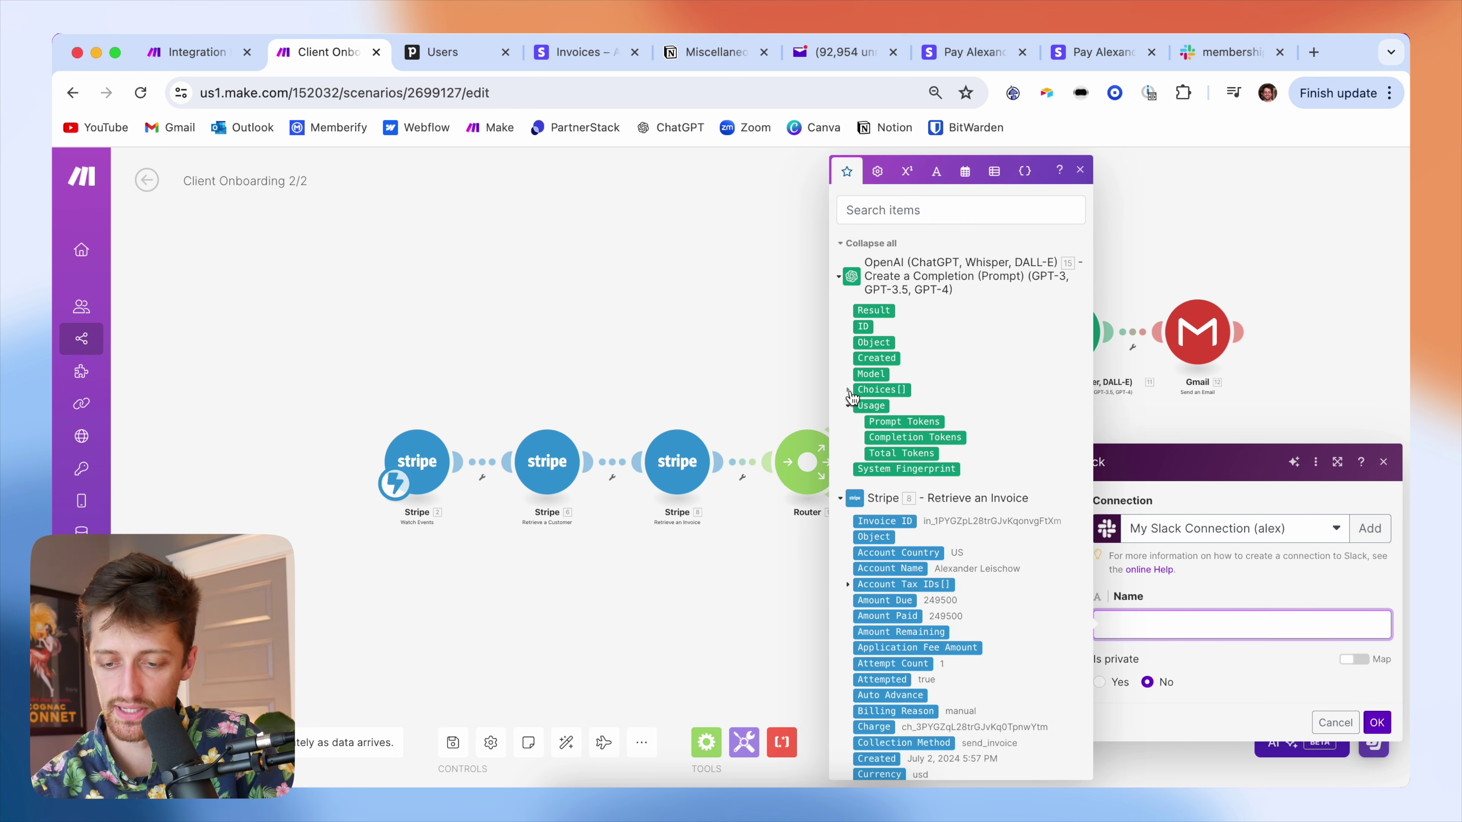
pyautogui.click(850, 390)
pyautogui.click(860, 471)
pyautogui.click(899, 500)
pyautogui.click(1226, 587)
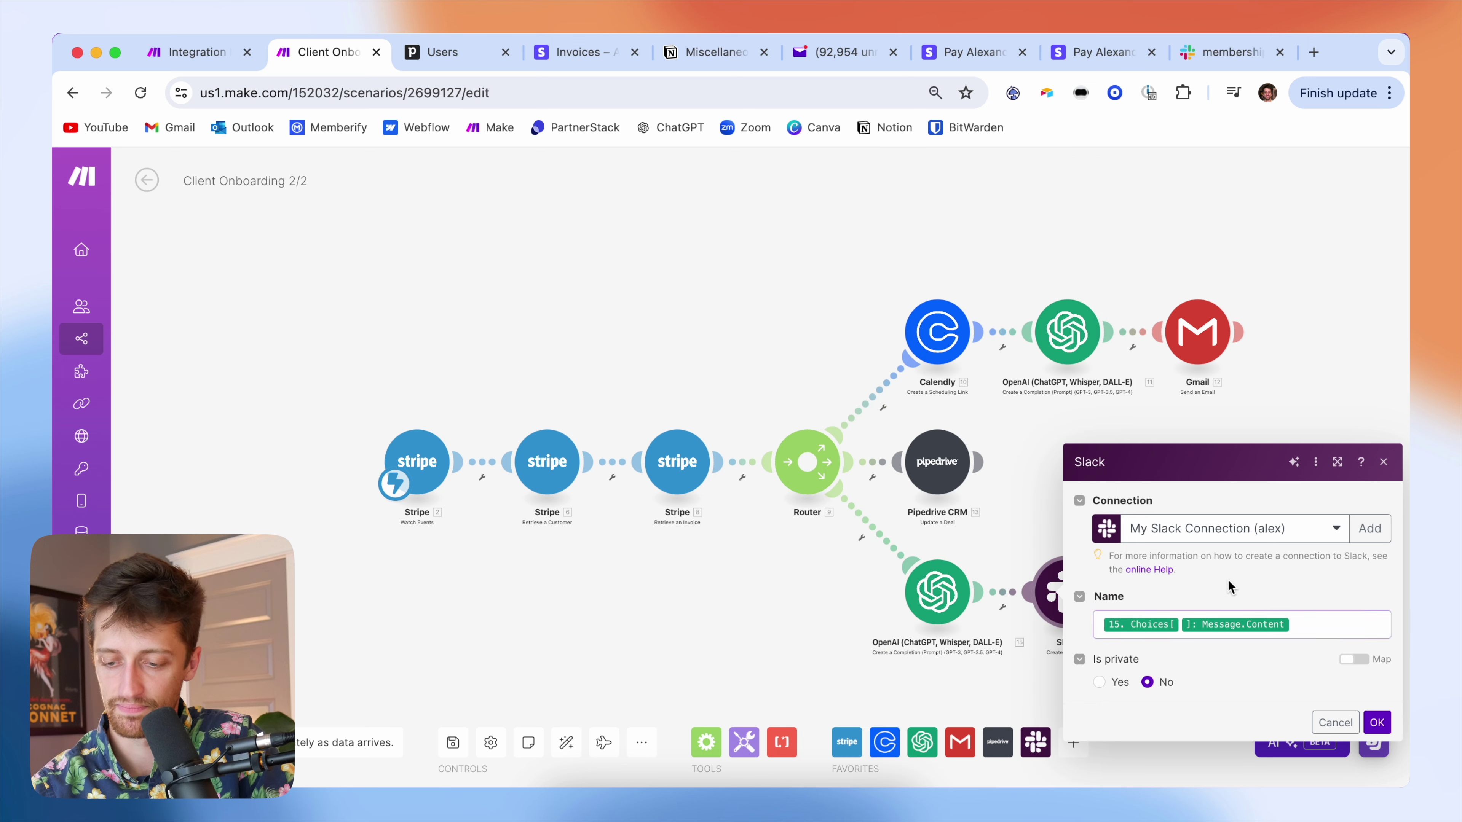
# - Set the Slack channel to private and save the Client Onboarding scenario
pyautogui.click(1099, 682)
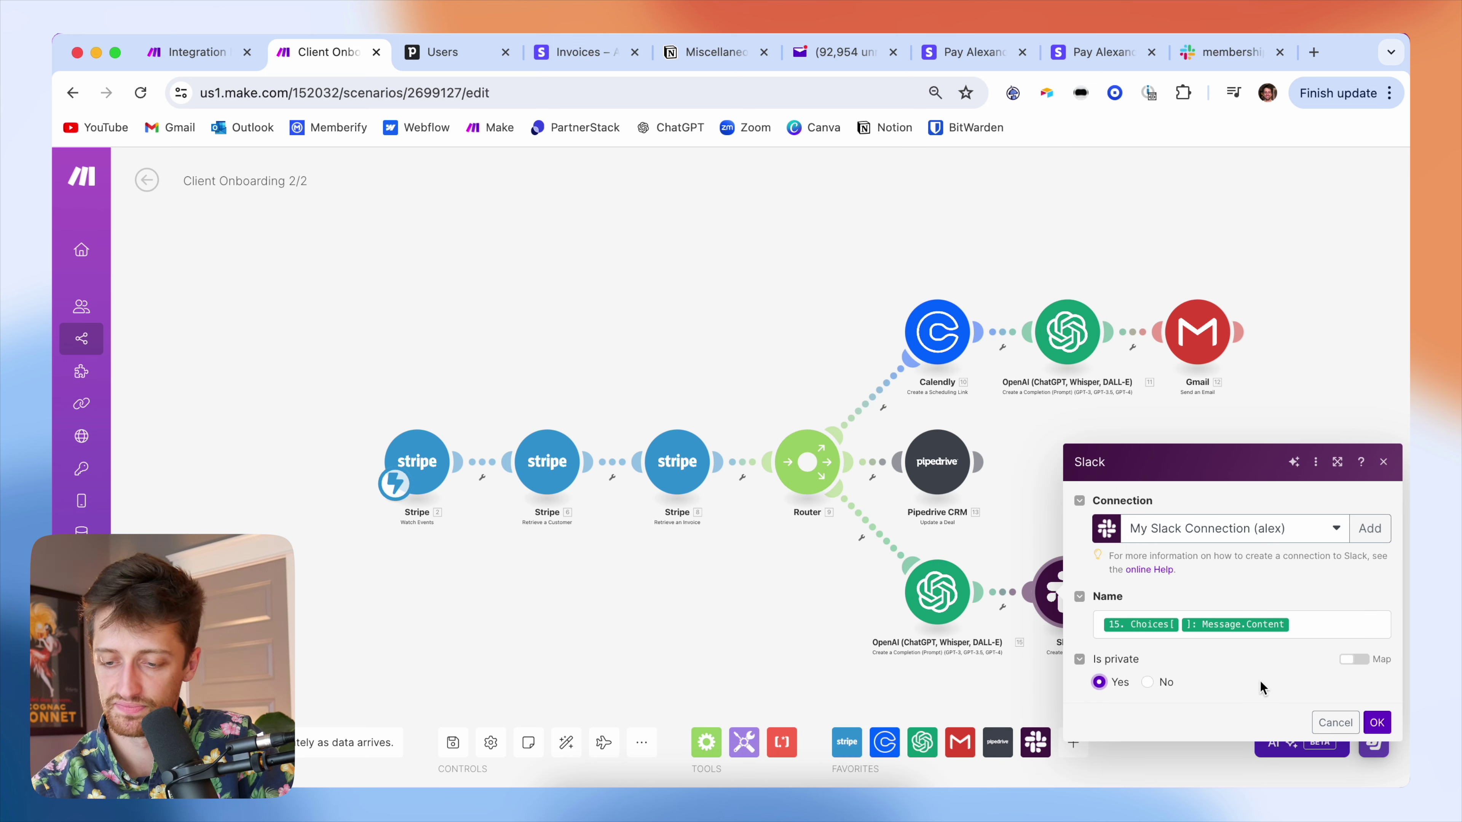
pyautogui.click(1377, 722)
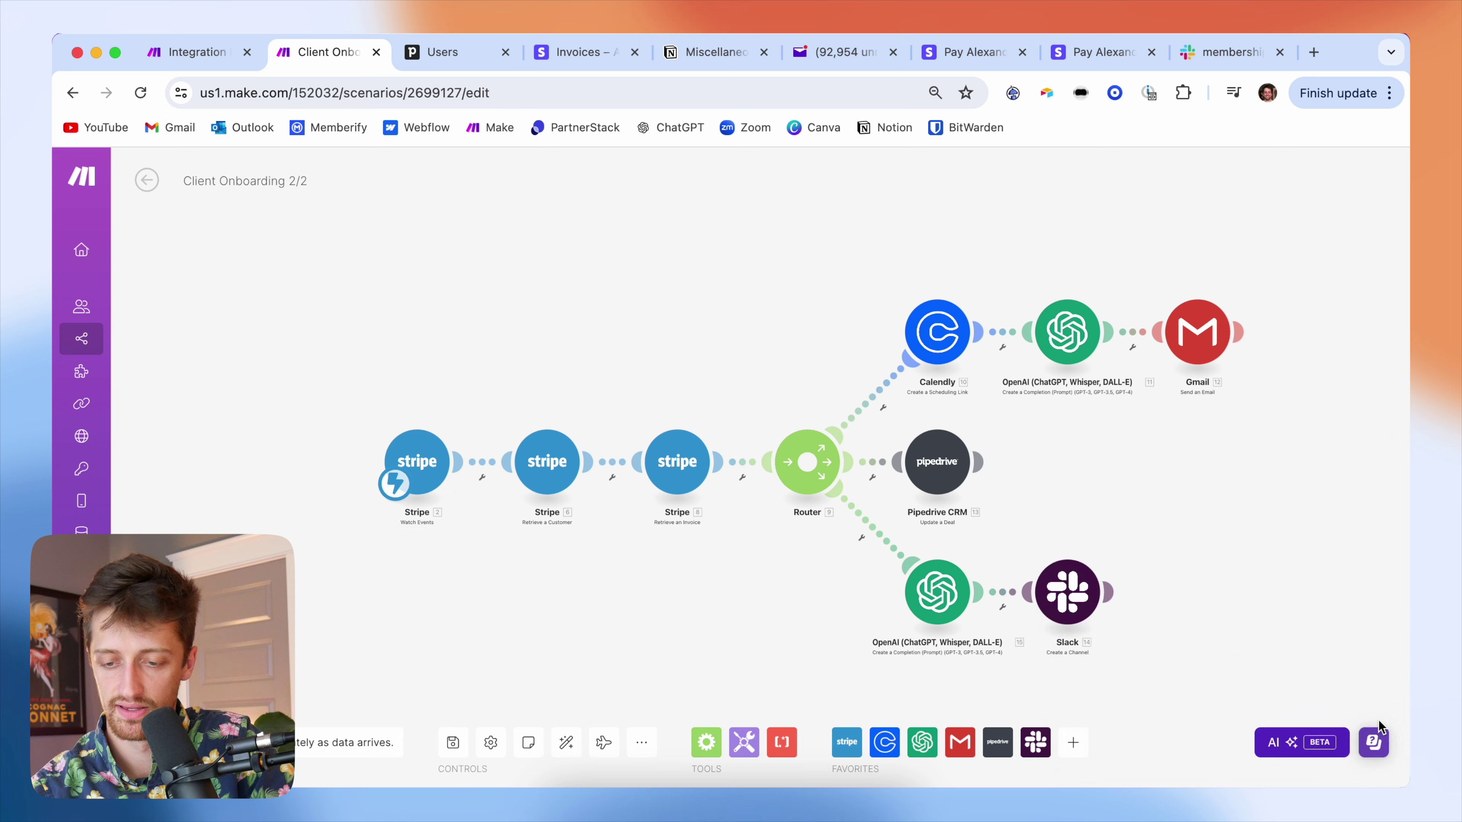
pyautogui.moveTo(1159, 532); pyautogui.dragTo(1083, 470)
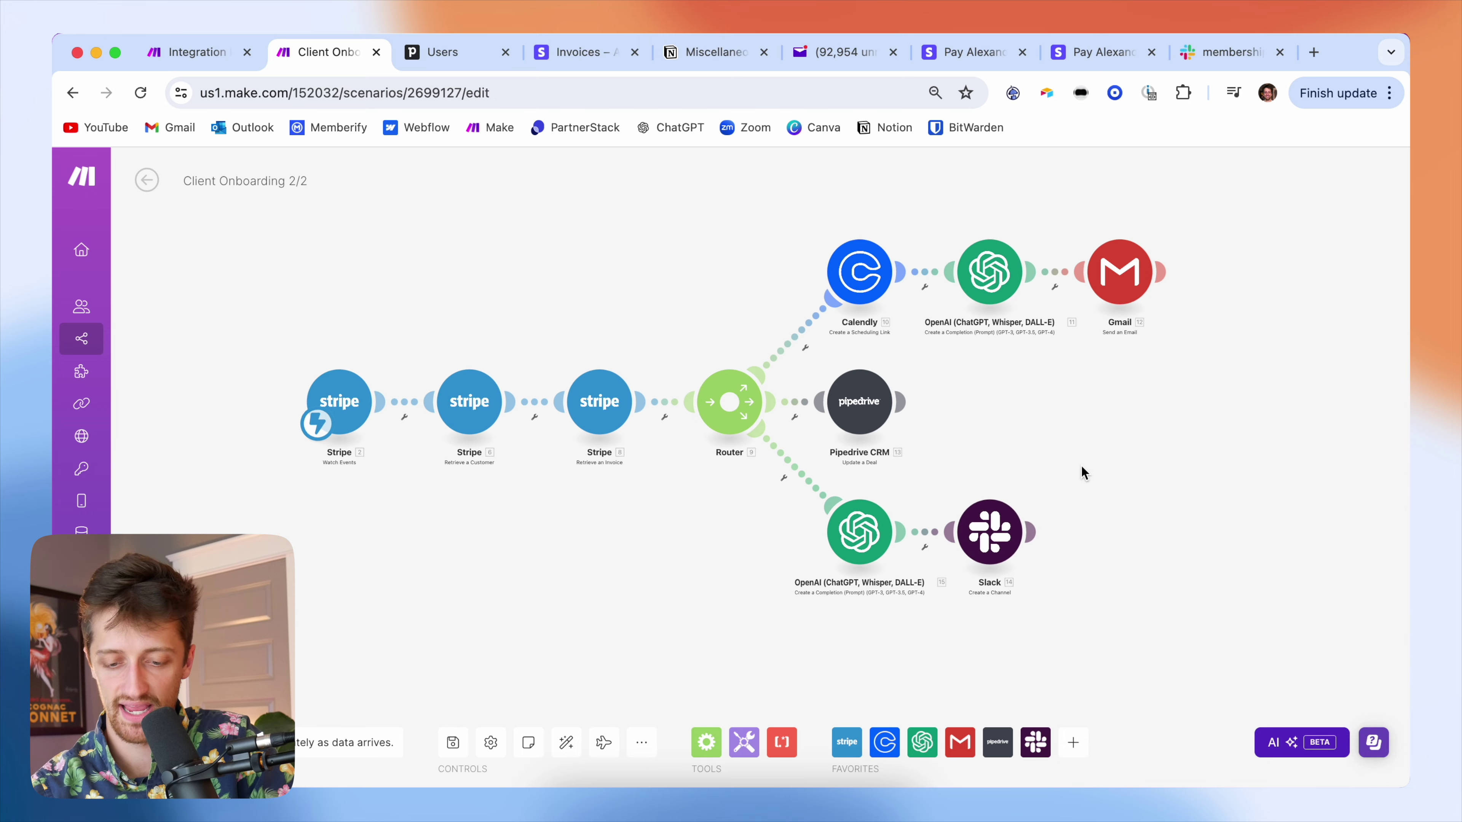
pyautogui.click(453, 742)
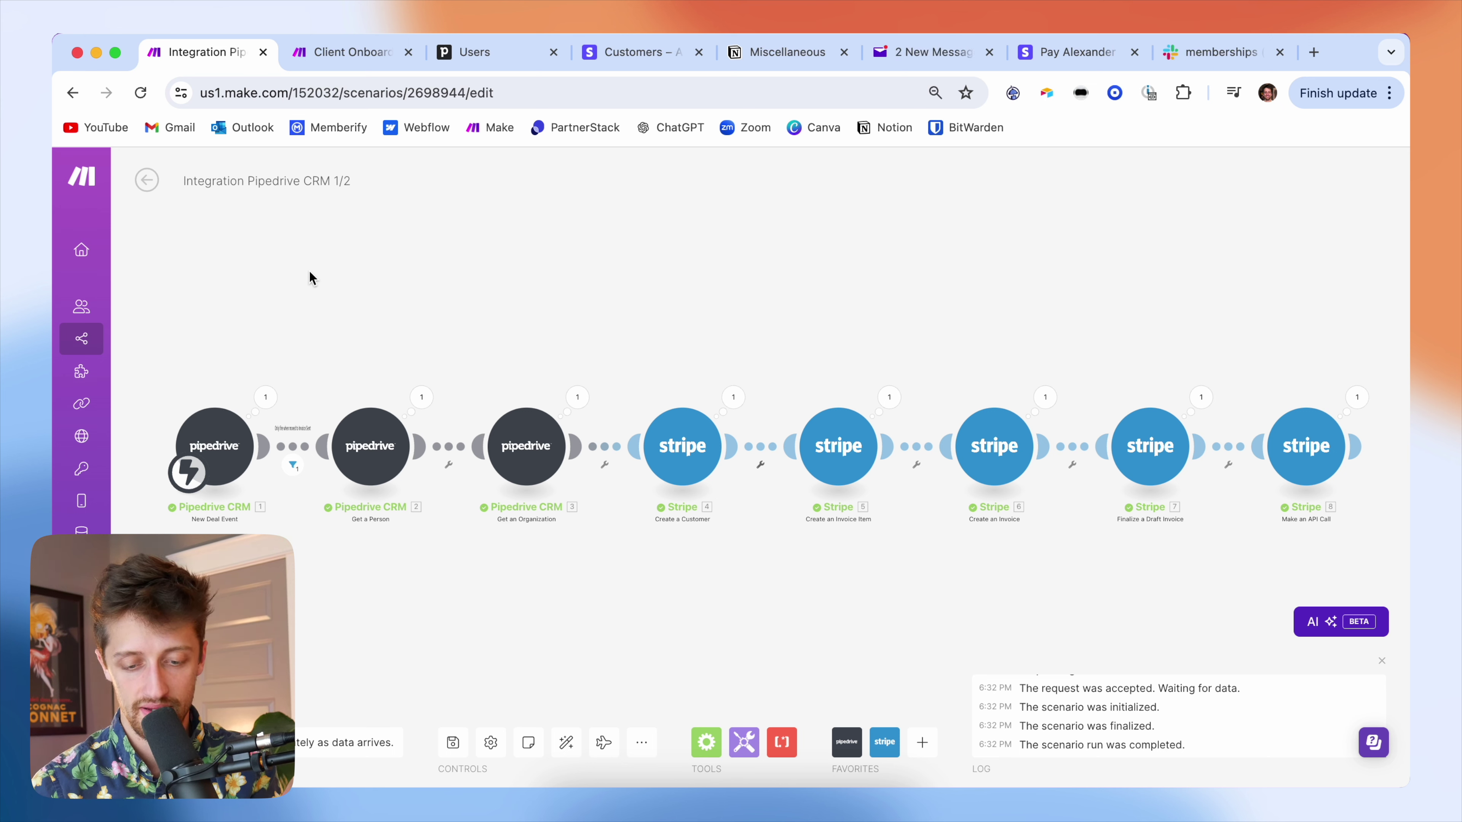
# - Run the Integration Pipedrive CRM scenario once, waiting for new data, then view the Pipedrive deal
pyautogui.click(167, 743)
pyautogui.click(397, 755)
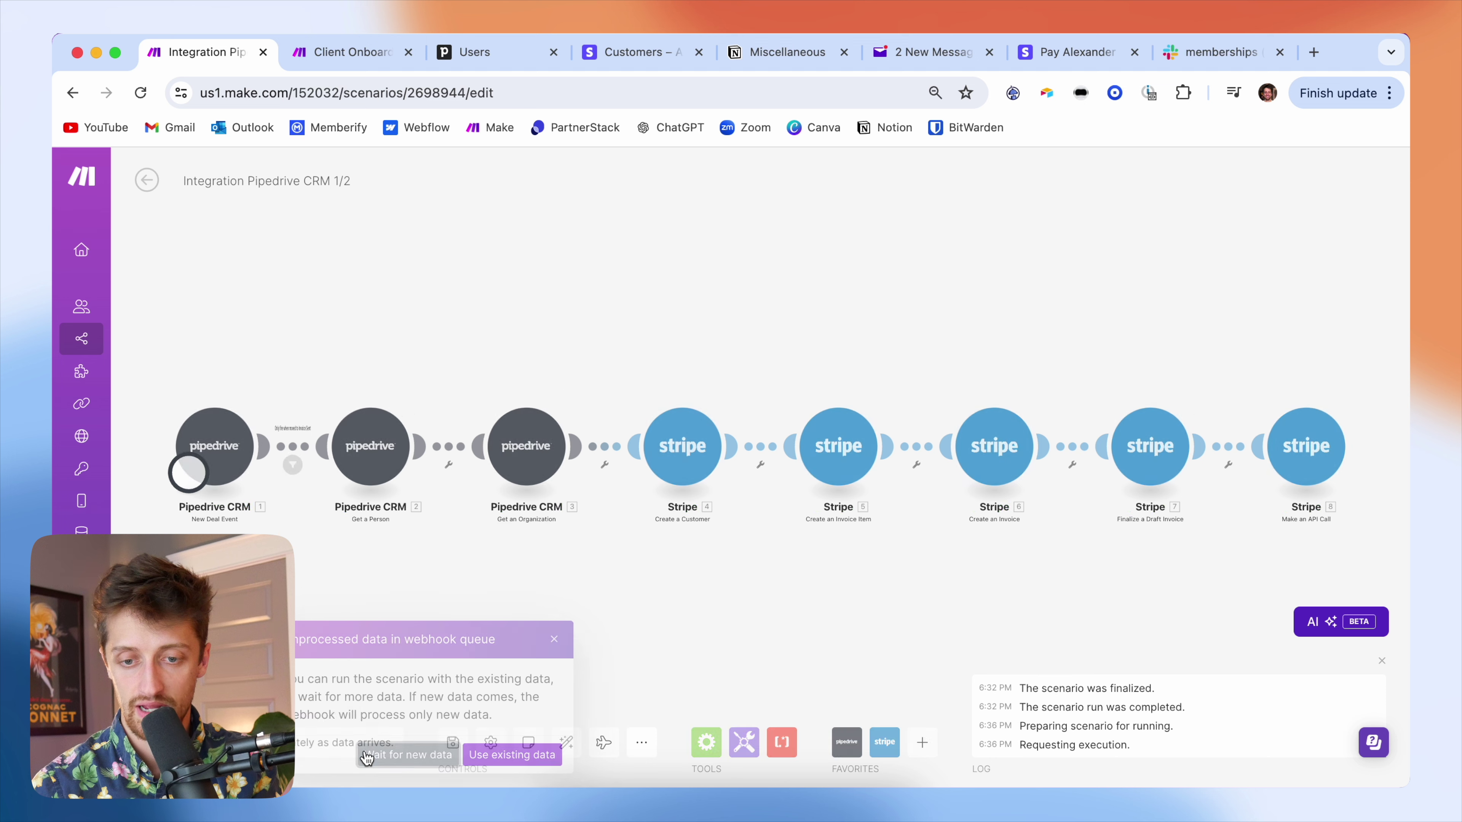
pyautogui.click(508, 65)
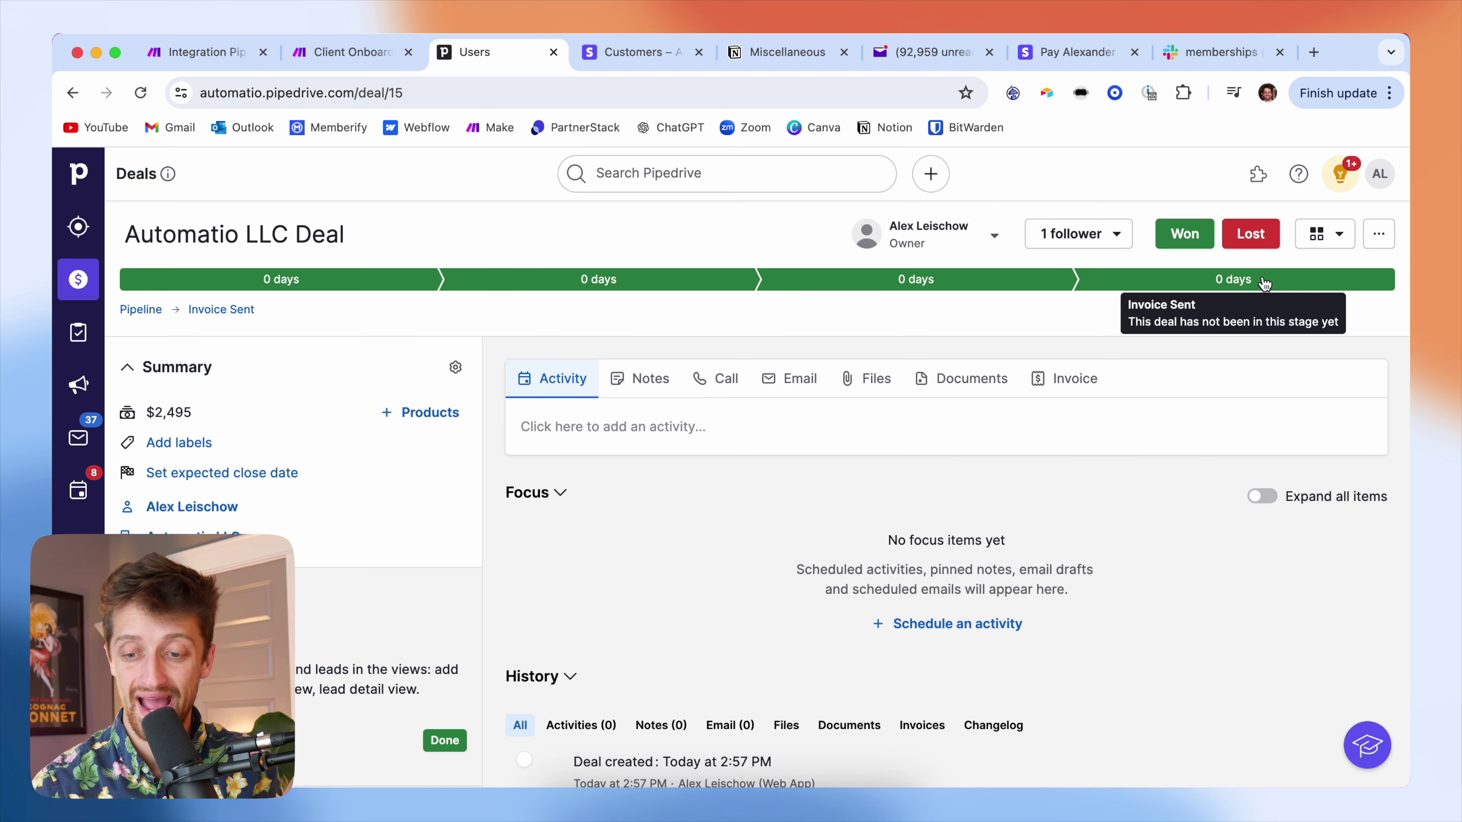
# - Move the Automatio LLC Deal back to Demo Scheduled and return to the Make scenario
pyautogui.click(993, 282)
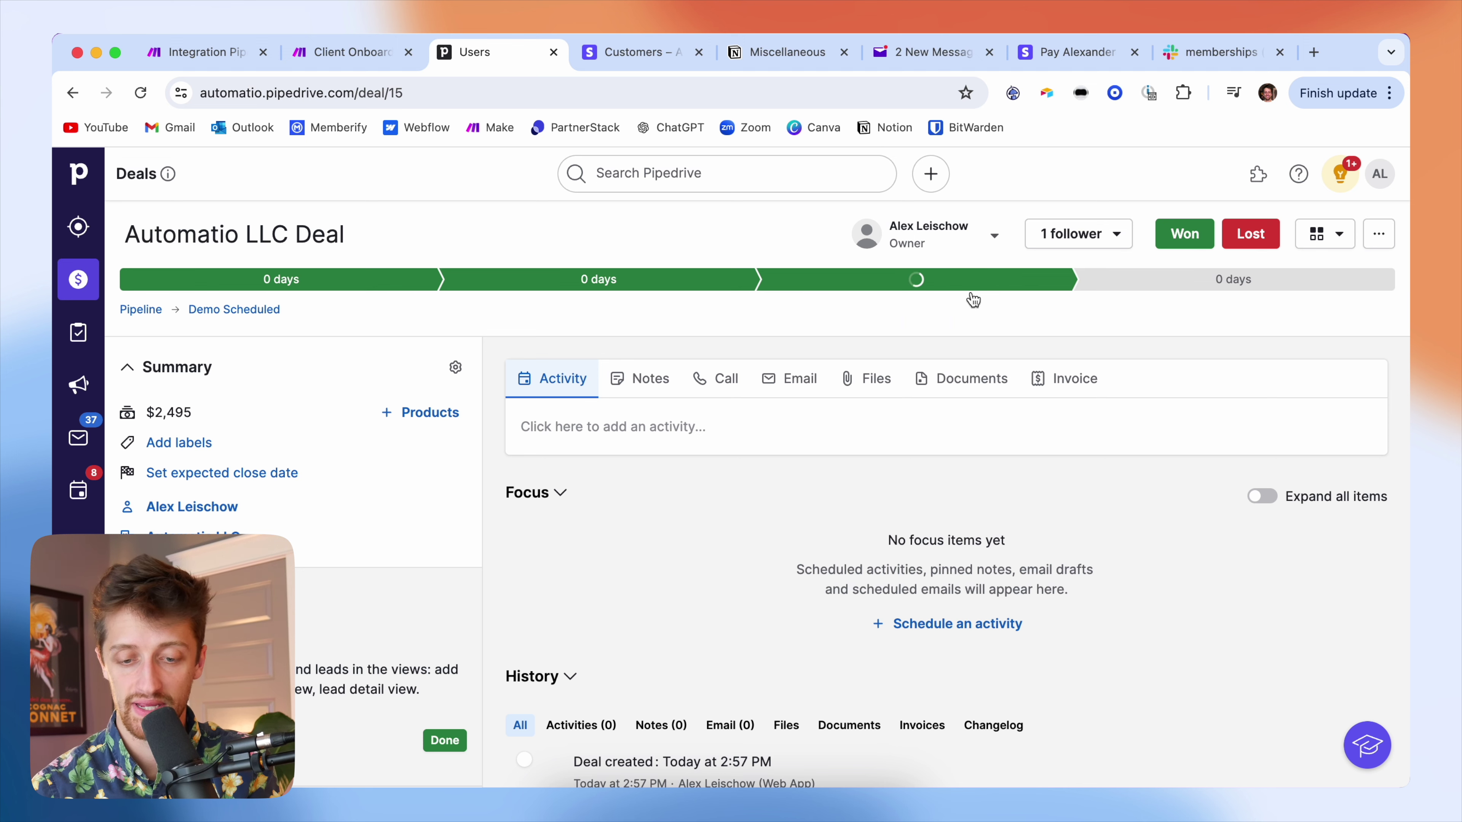
pyautogui.click(195, 56)
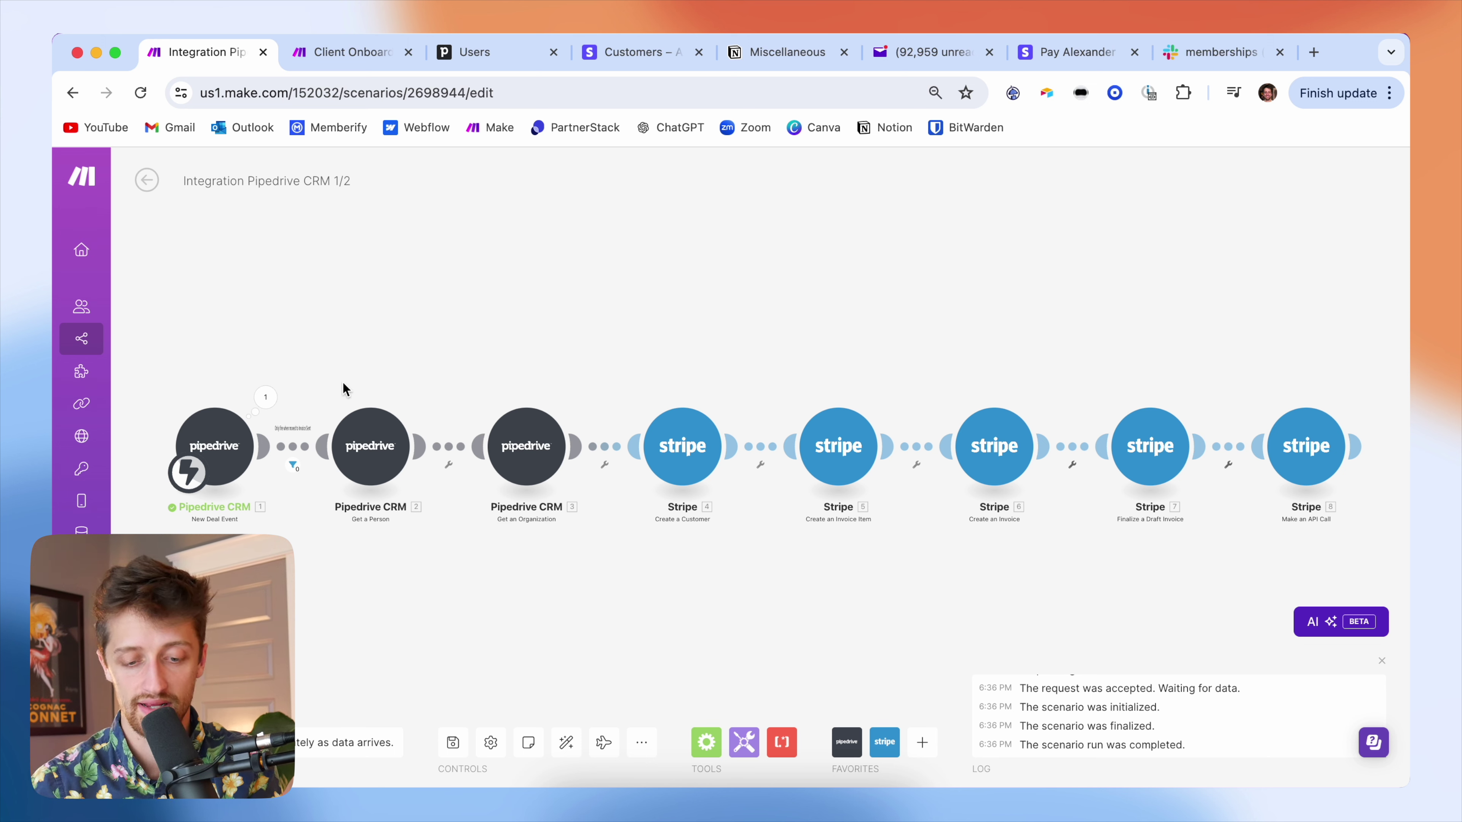
# - Rerun the Integration Pipedrive CRM scenario waiting for new data, then return to the Pipedrive deal
pyautogui.click(158, 742)
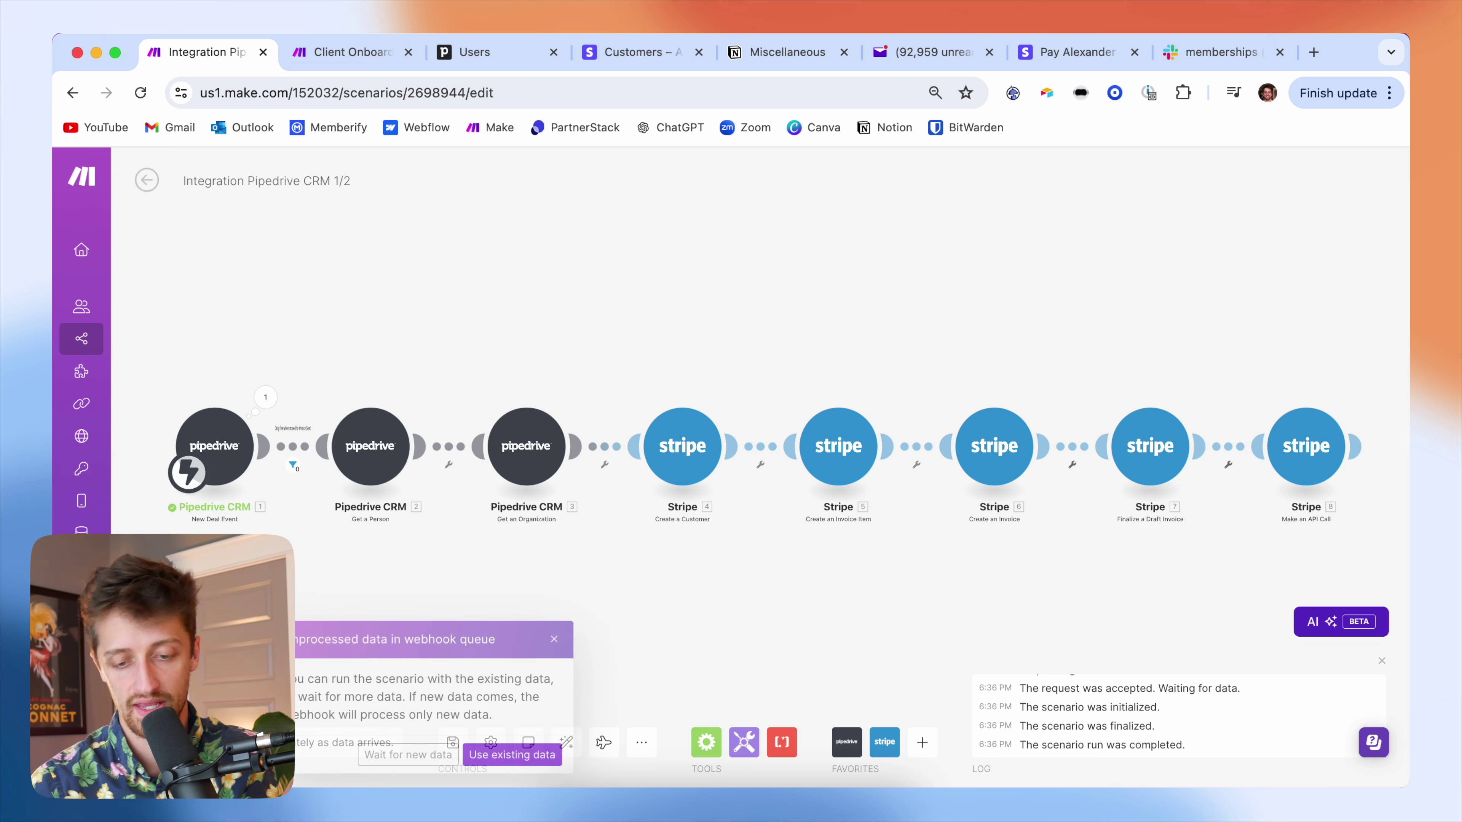
pyautogui.click(422, 756)
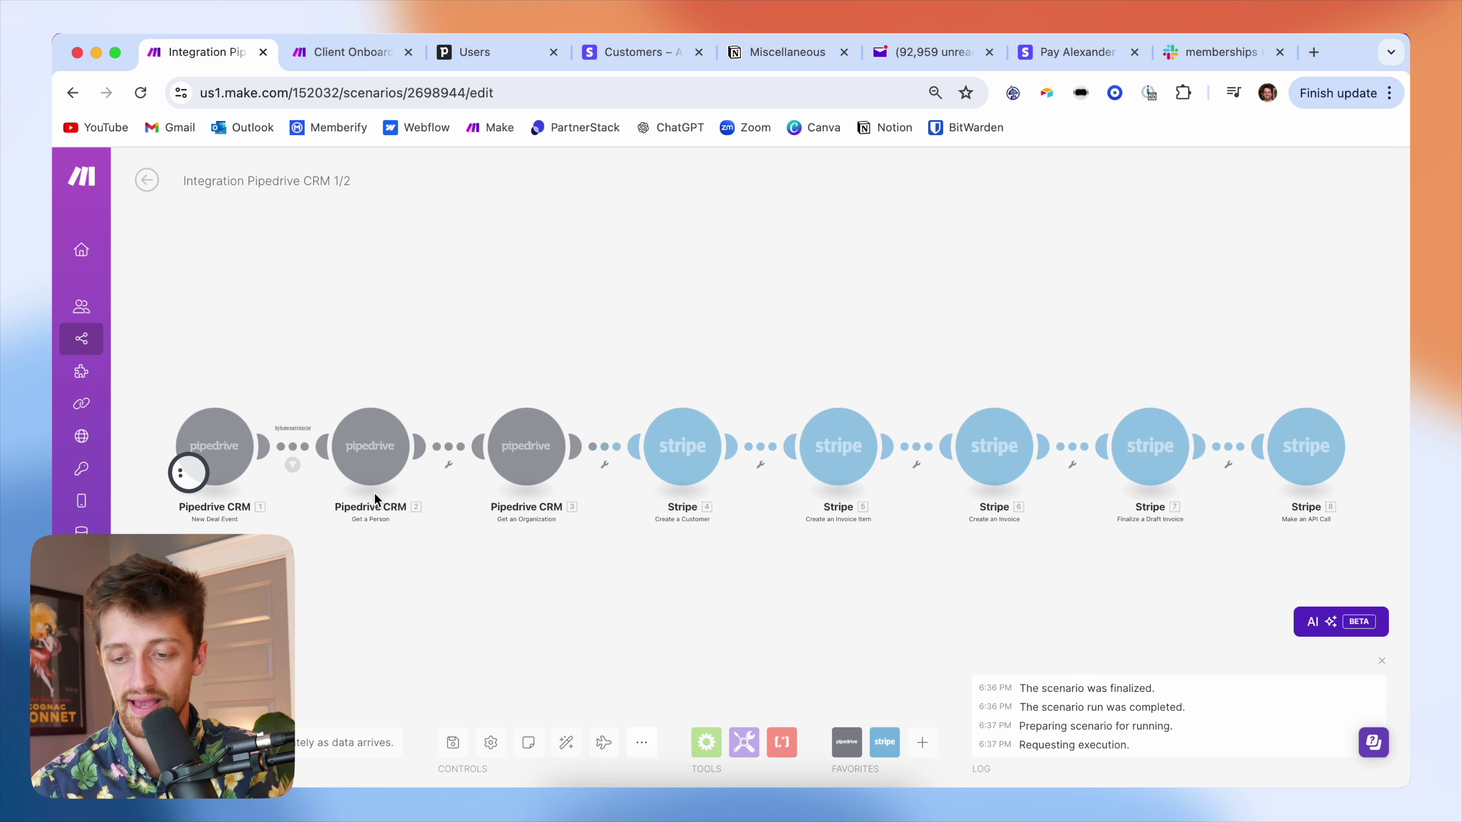
pyautogui.click(500, 56)
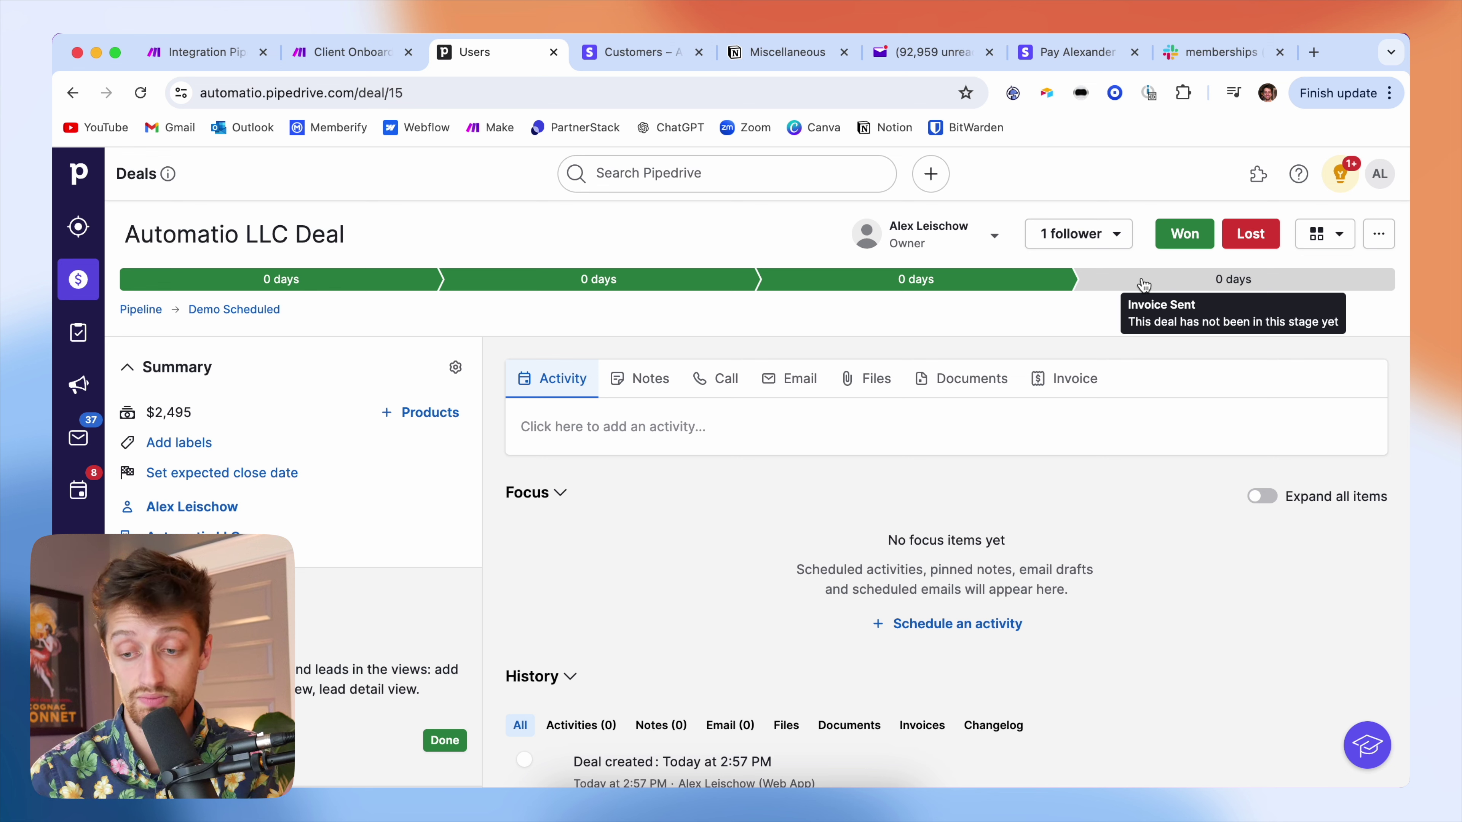
# - Move the deal to Invoice Sent, watch Make's eight-module run finish, then check Stripe's Customers
pyautogui.click(1144, 285)
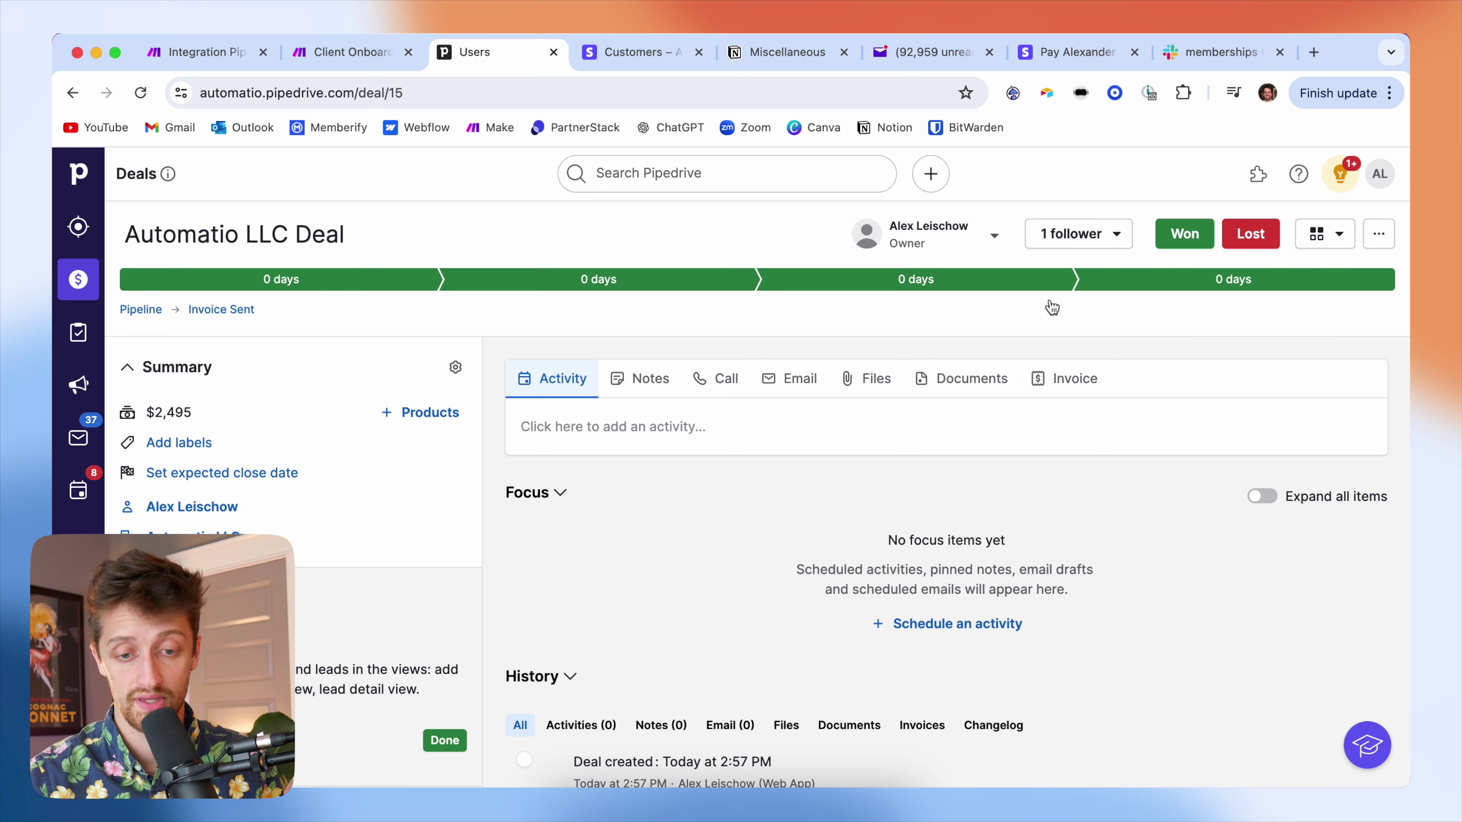
pyautogui.click(218, 64)
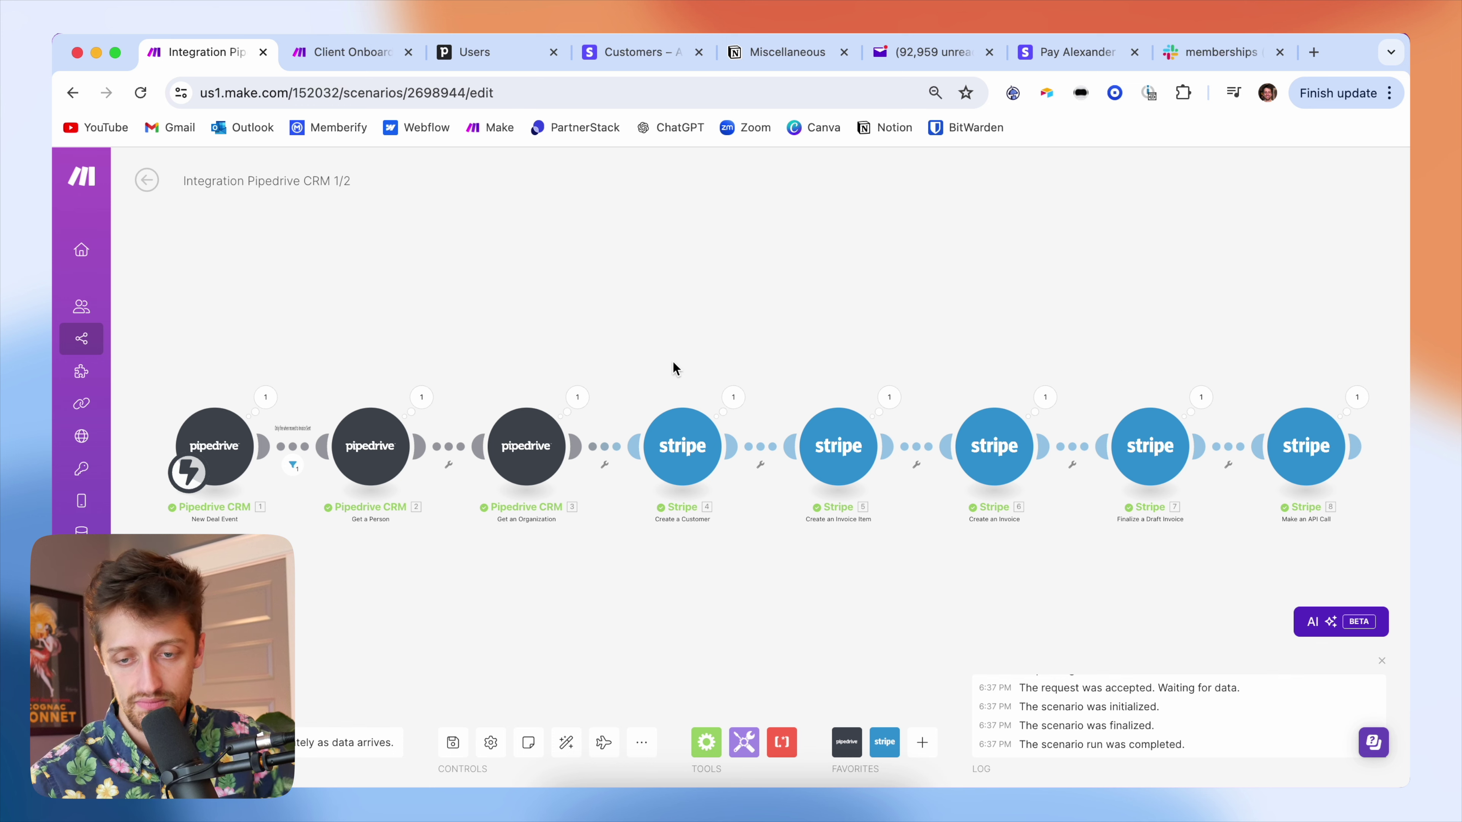
pyautogui.click(637, 57)
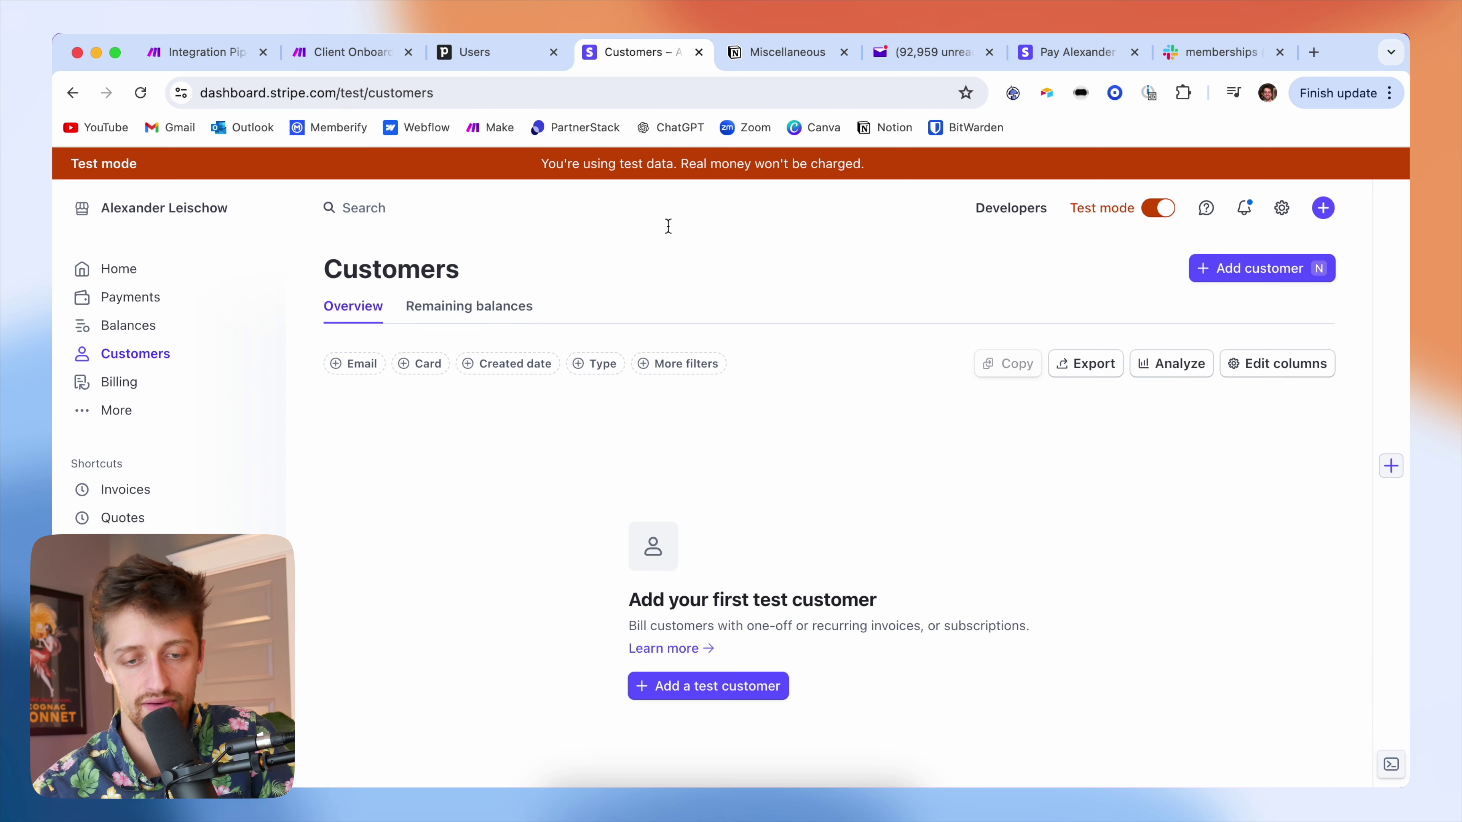
# - Reload Stripe Customers and open the new customer's $2,495.00 invoice
pyautogui.click(138, 94)
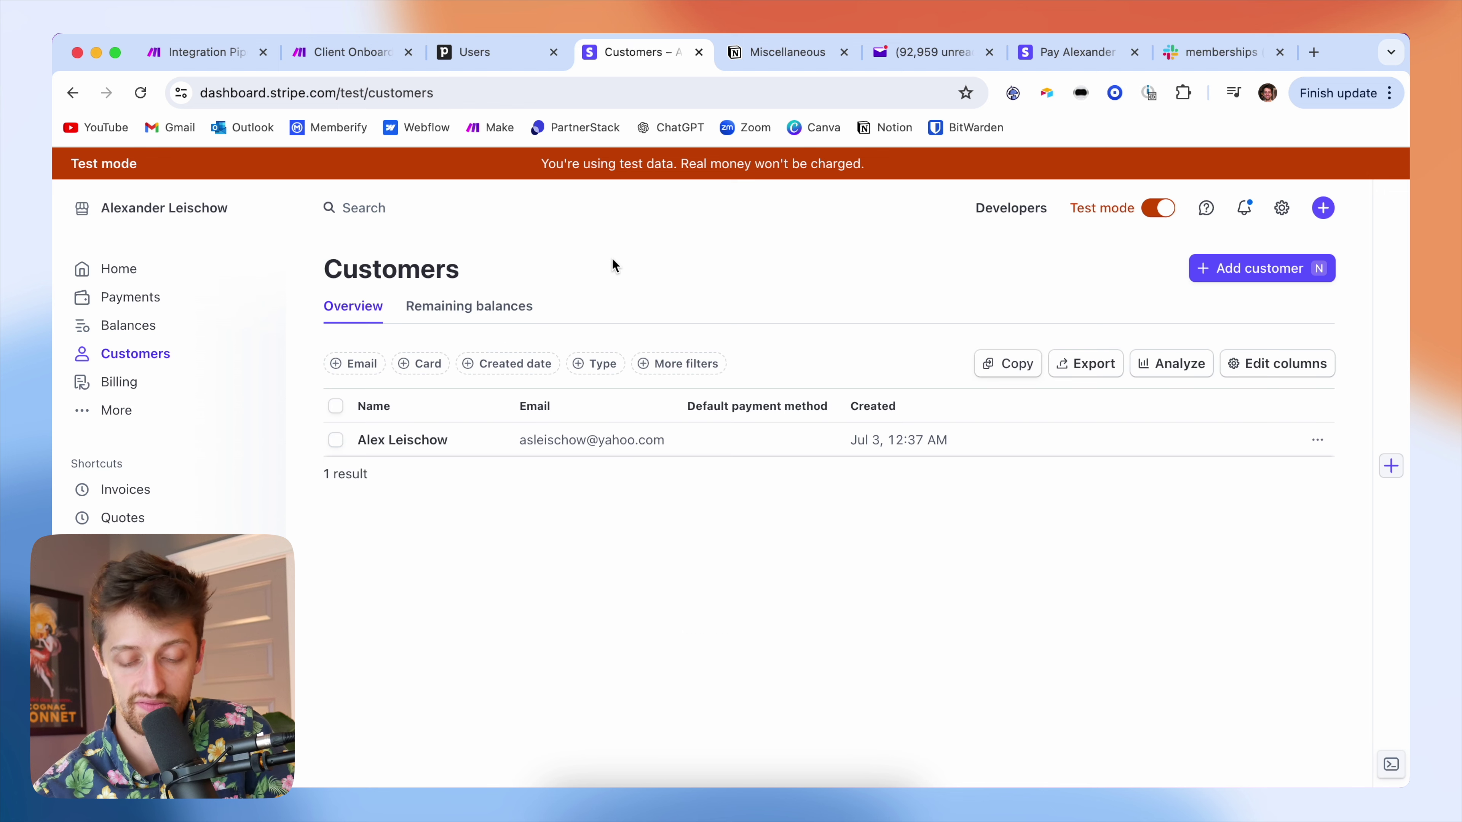
pyautogui.click(485, 447)
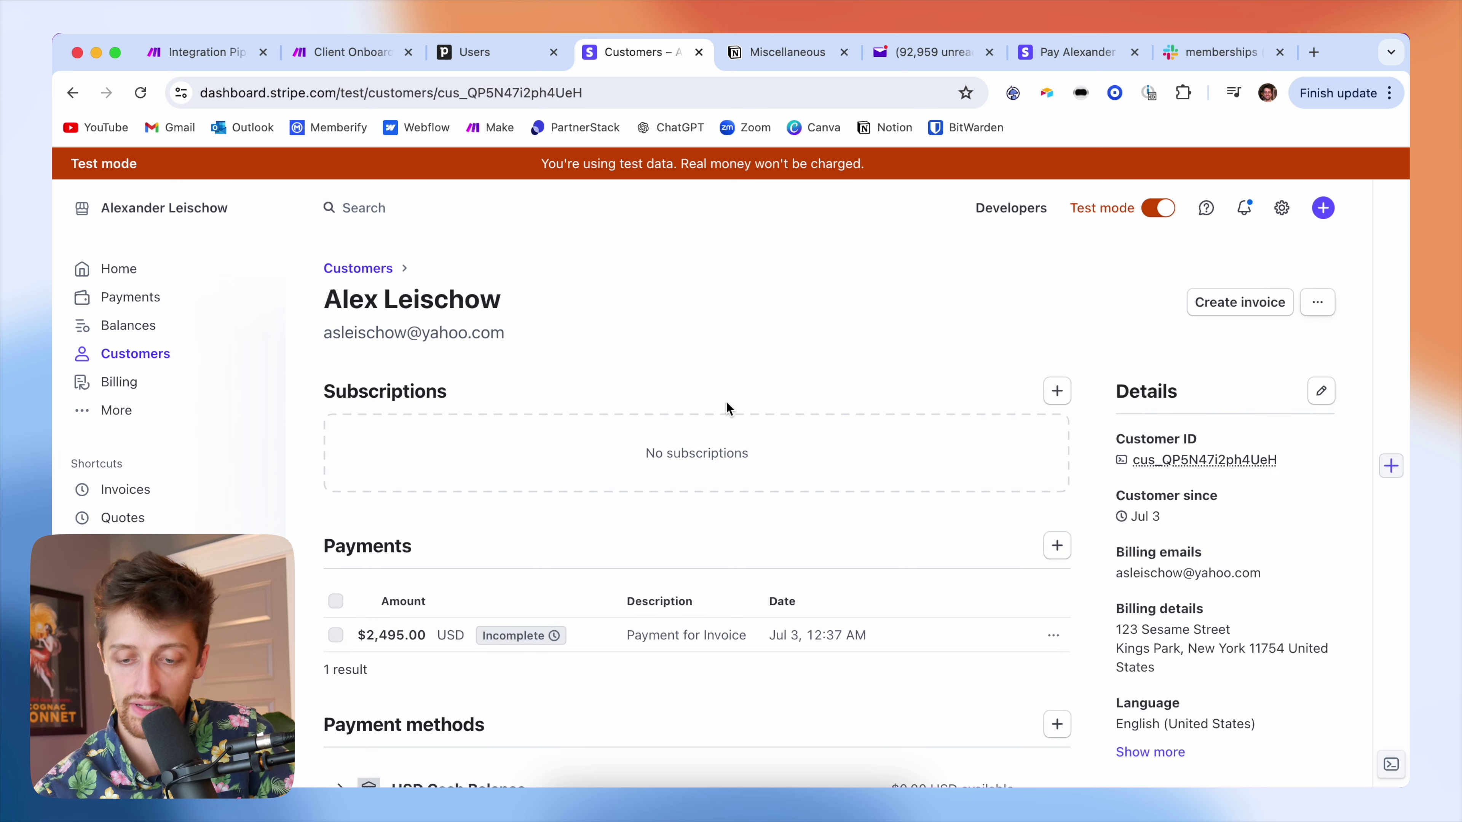
pyautogui.scroll(-5, 792, 397)
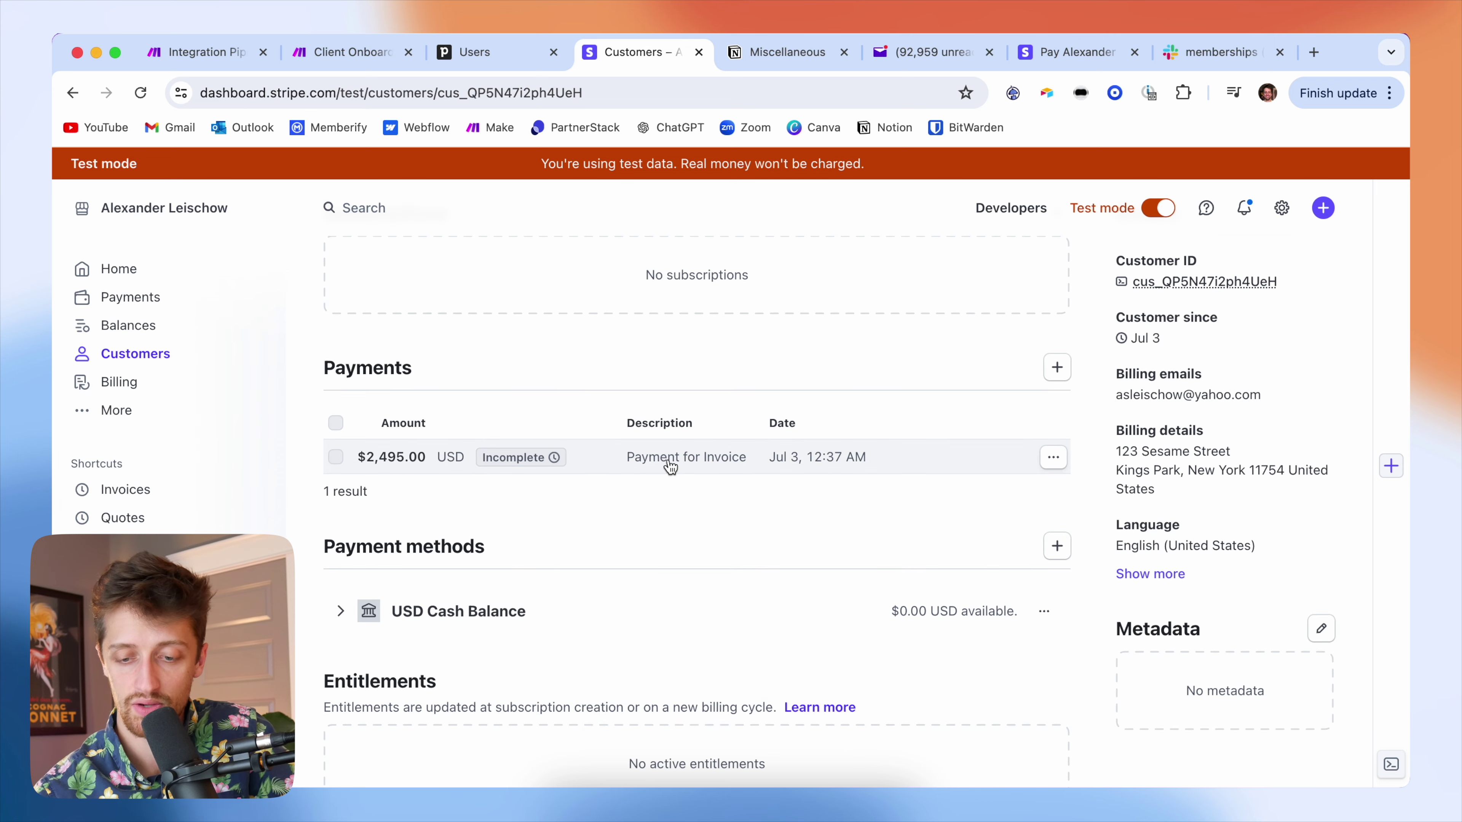
pyautogui.scroll(-6, 668, 460)
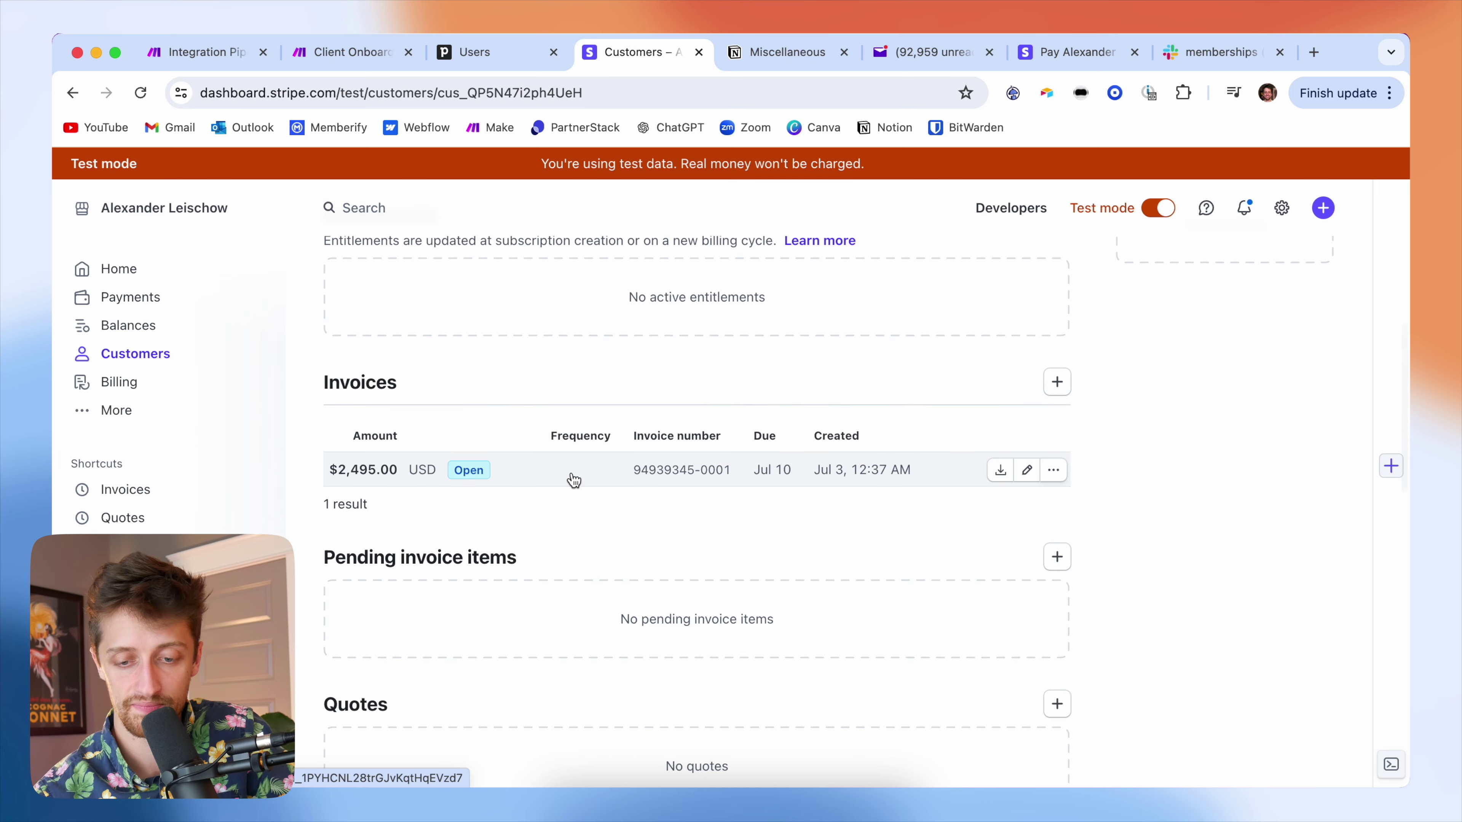
pyautogui.click(571, 471)
pyautogui.scroll(-3, 715, 488)
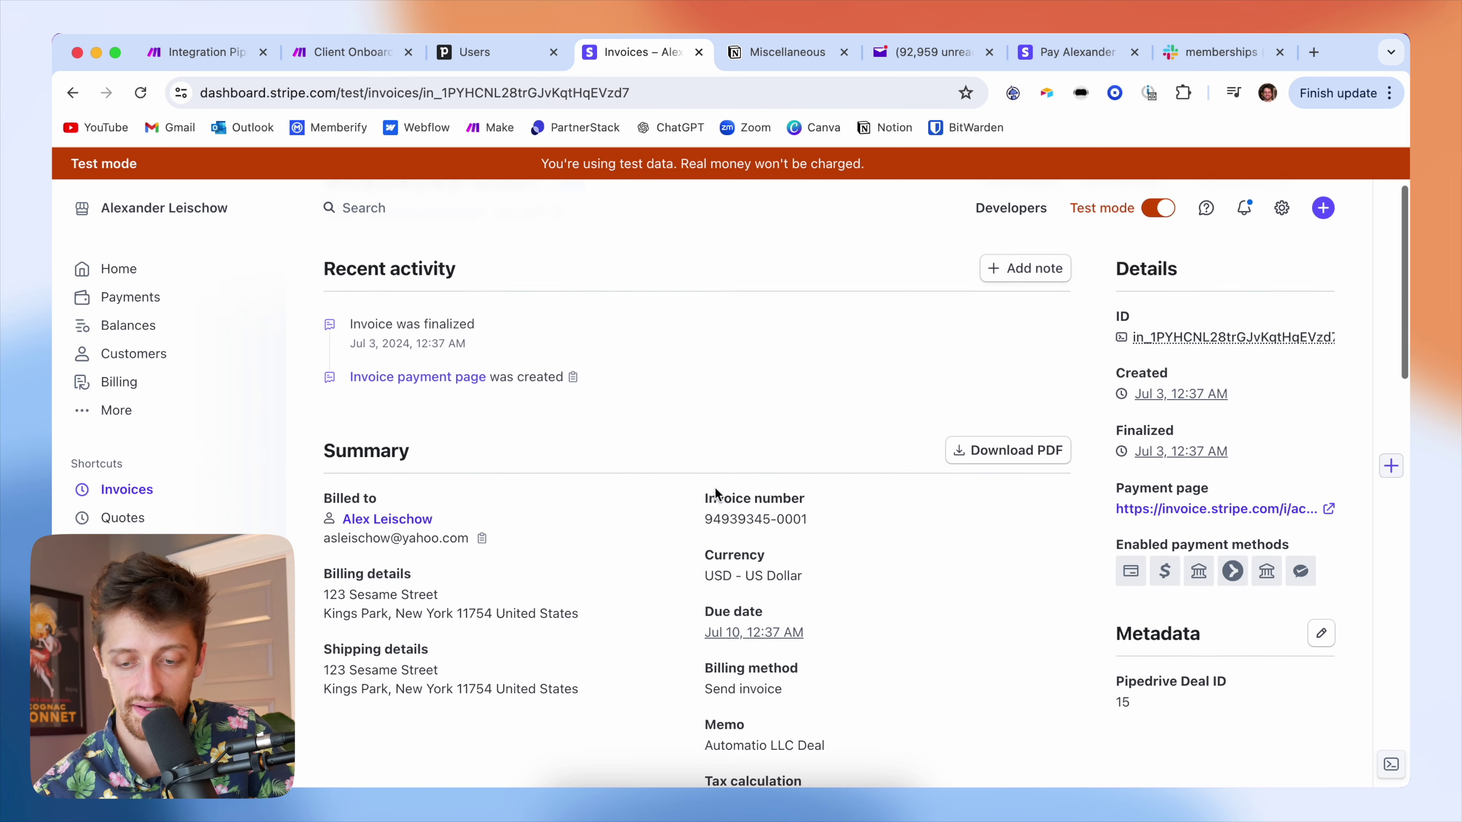
pyautogui.scroll(-10, 641, 526)
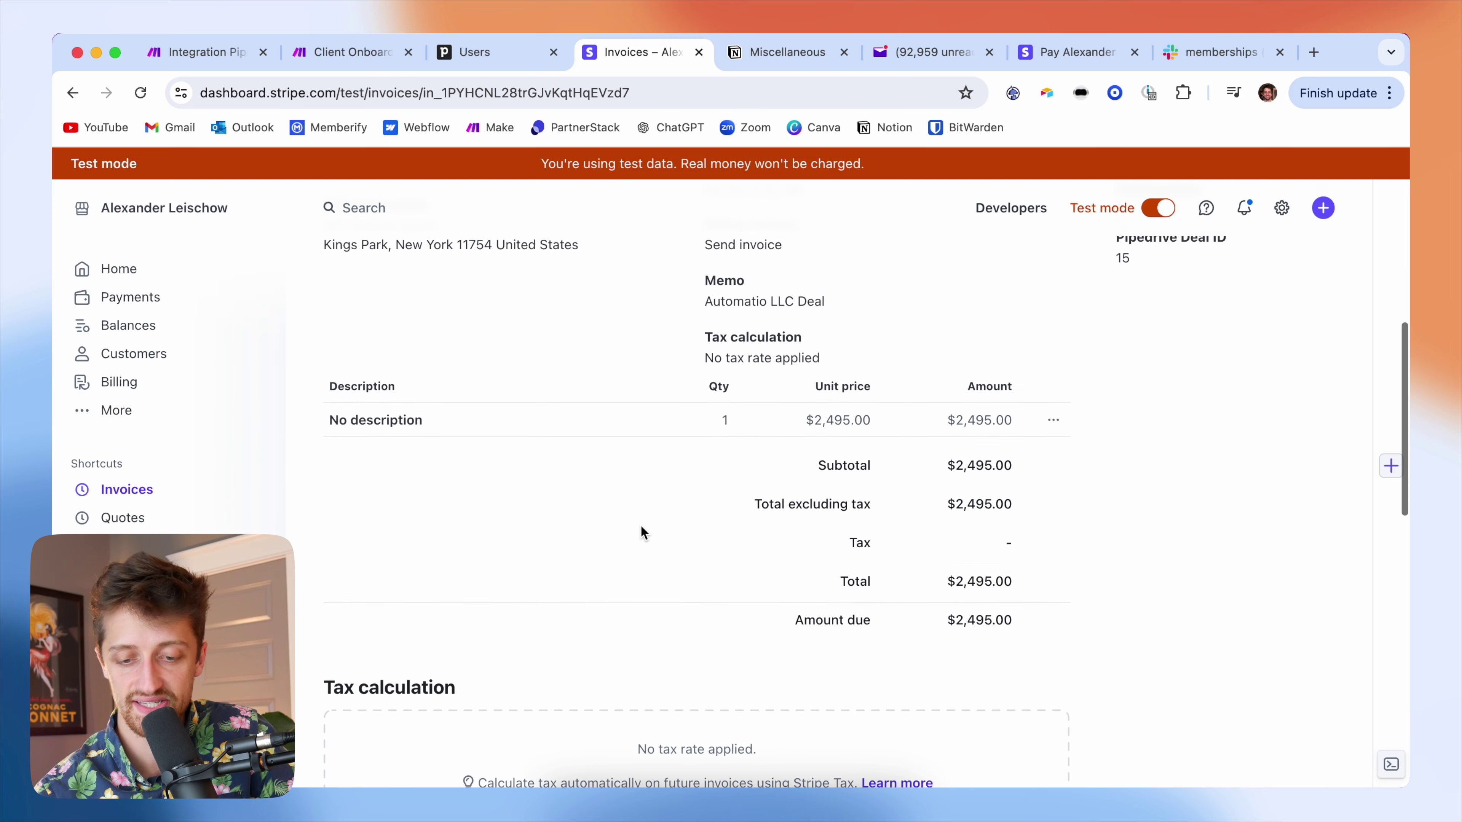
pyautogui.scroll(-8, 641, 526)
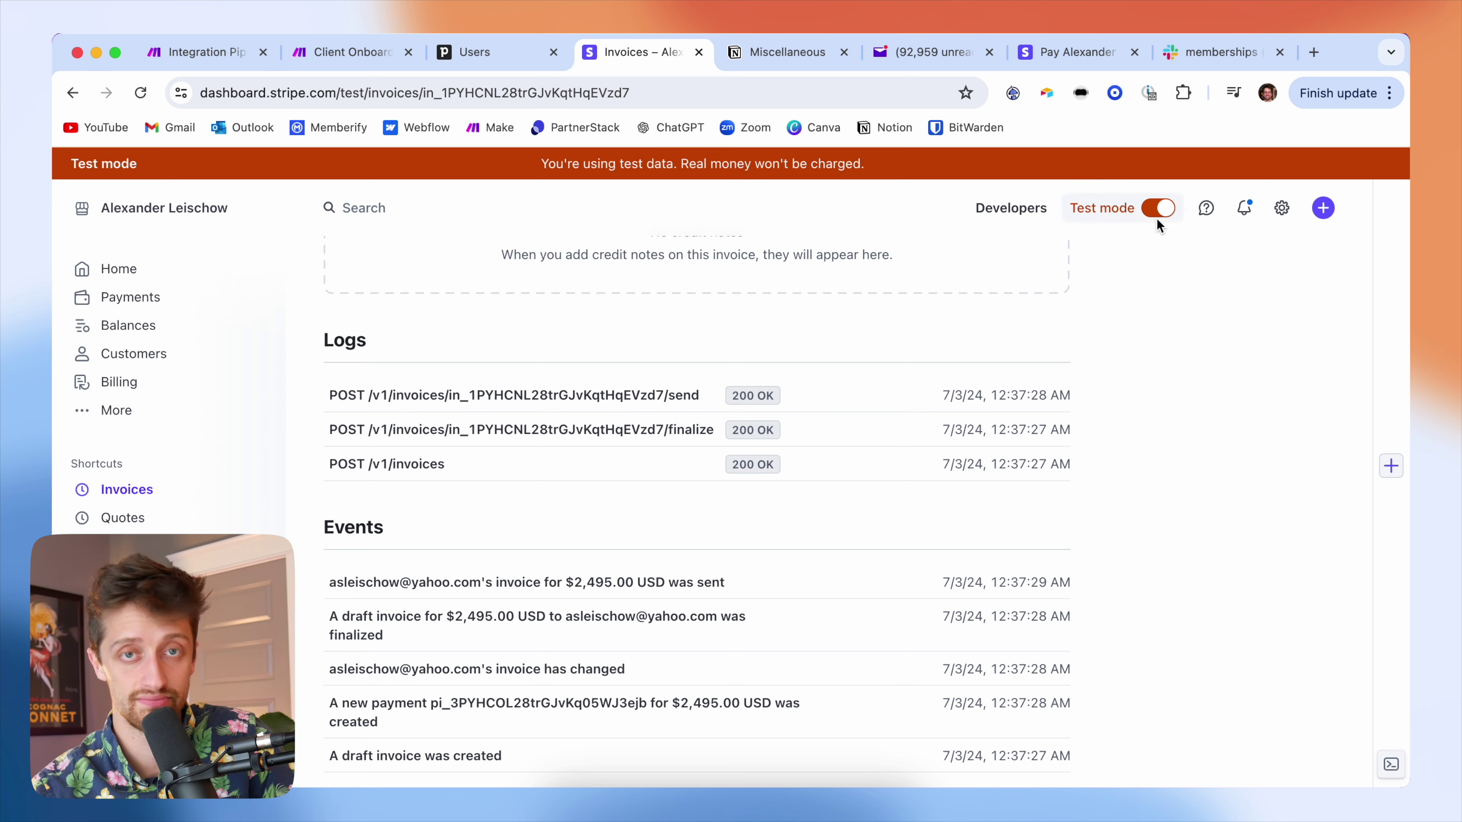
pyautogui.scroll(20, 1169, 280)
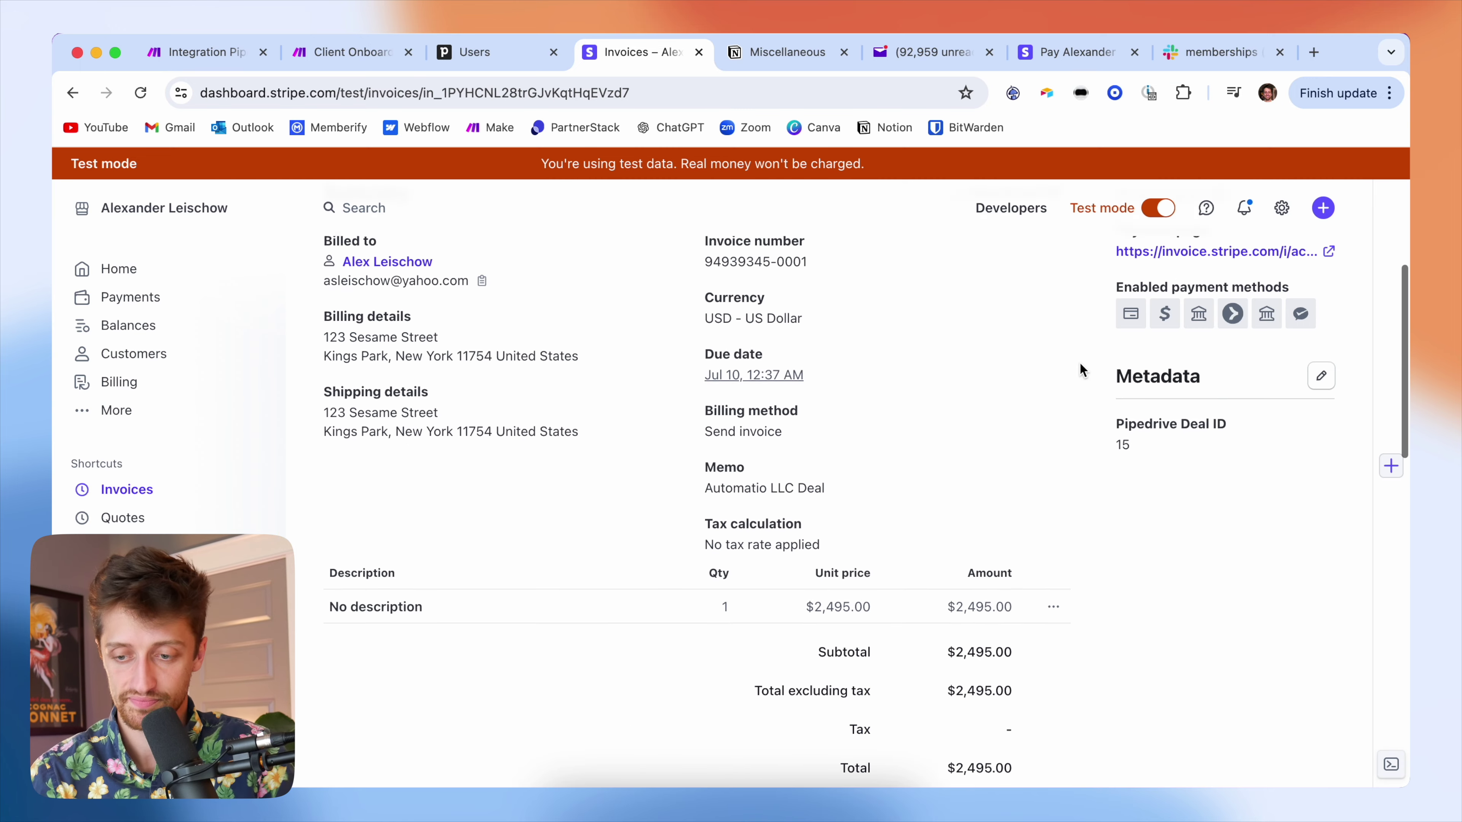
pyautogui.scroll(8, 1080, 363)
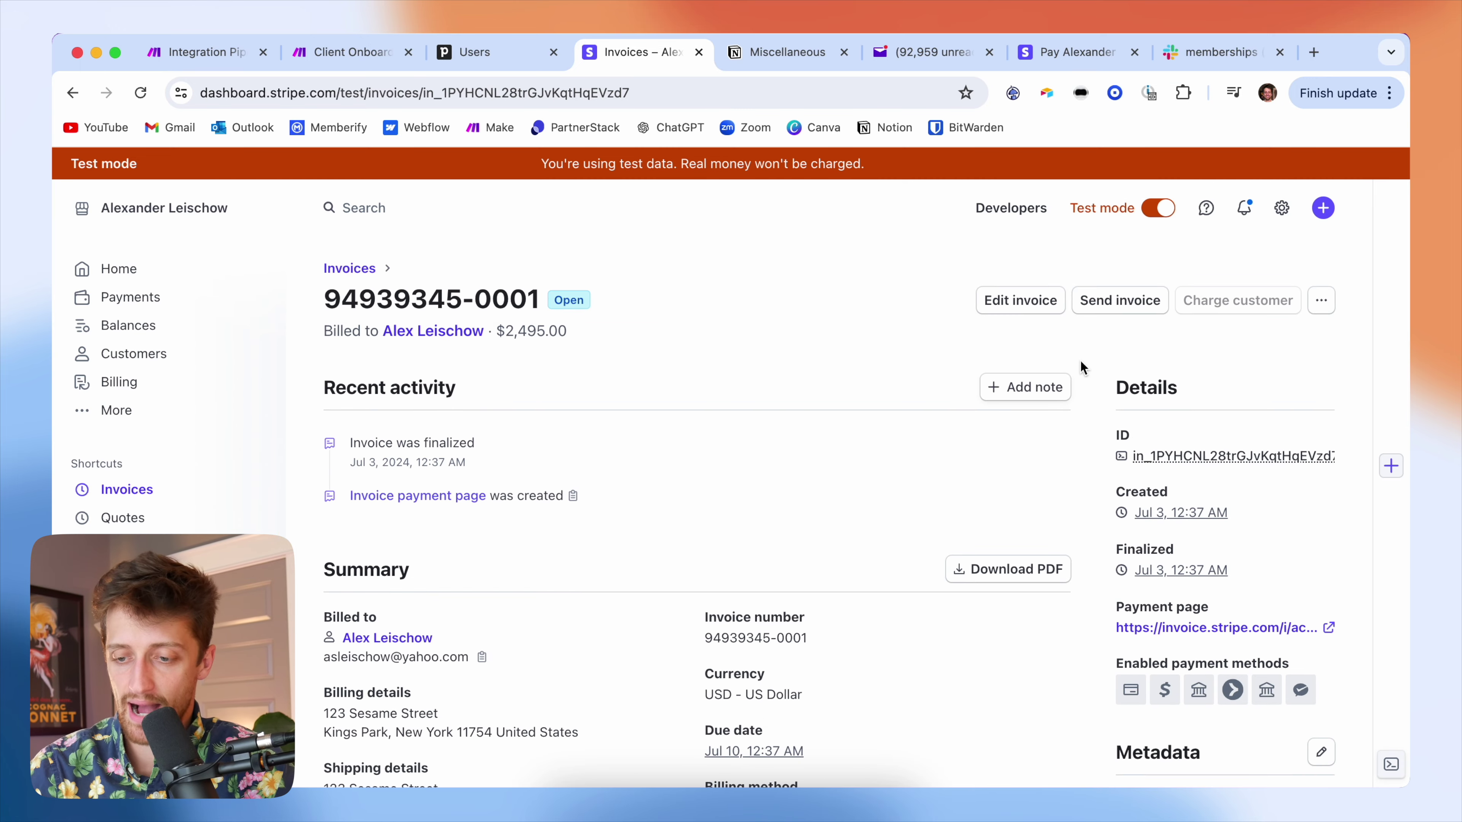
# - Send the invoice as a test email and open its payment page from the mailbox
pyautogui.click(1118, 309)
pyautogui.click(947, 725)
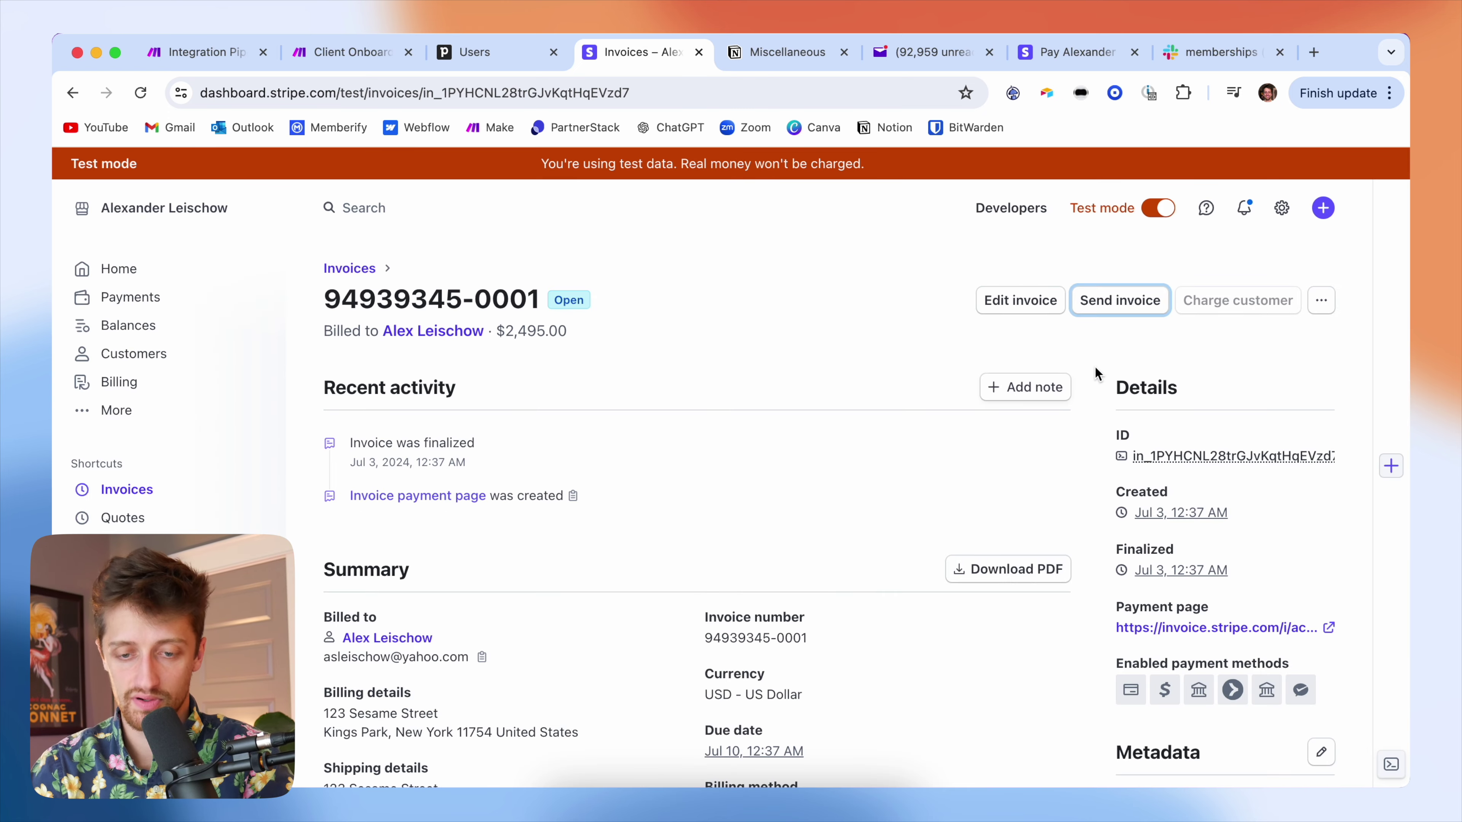
pyautogui.click(932, 51)
pyautogui.click(590, 601)
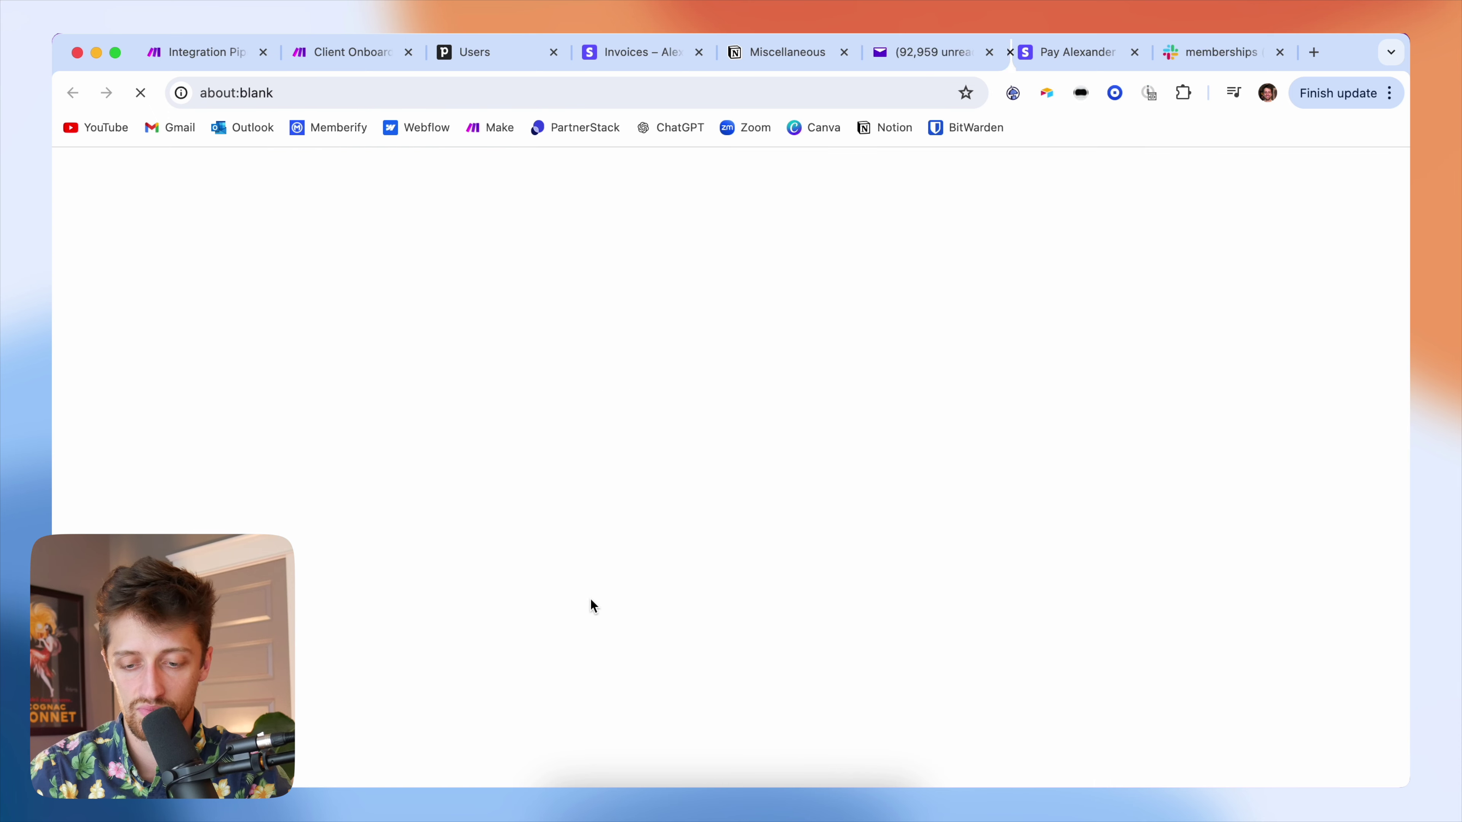
# - Run the Client Onboarding scenario once to await payment, then view the Stripe payment page
pyautogui.click(344, 54)
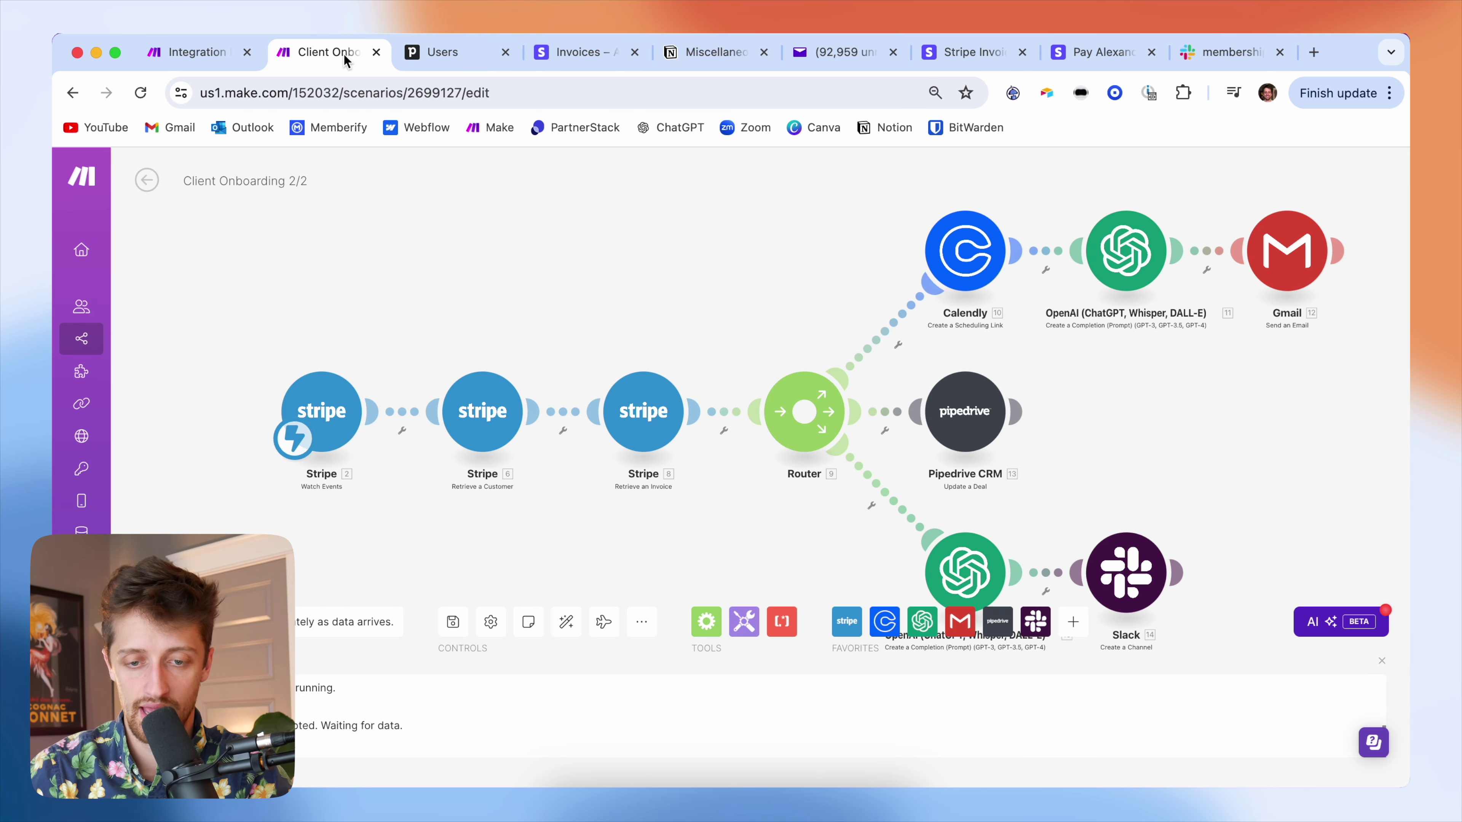
pyautogui.scroll(-1, 373, 314)
pyautogui.scroll(1, 420, 292)
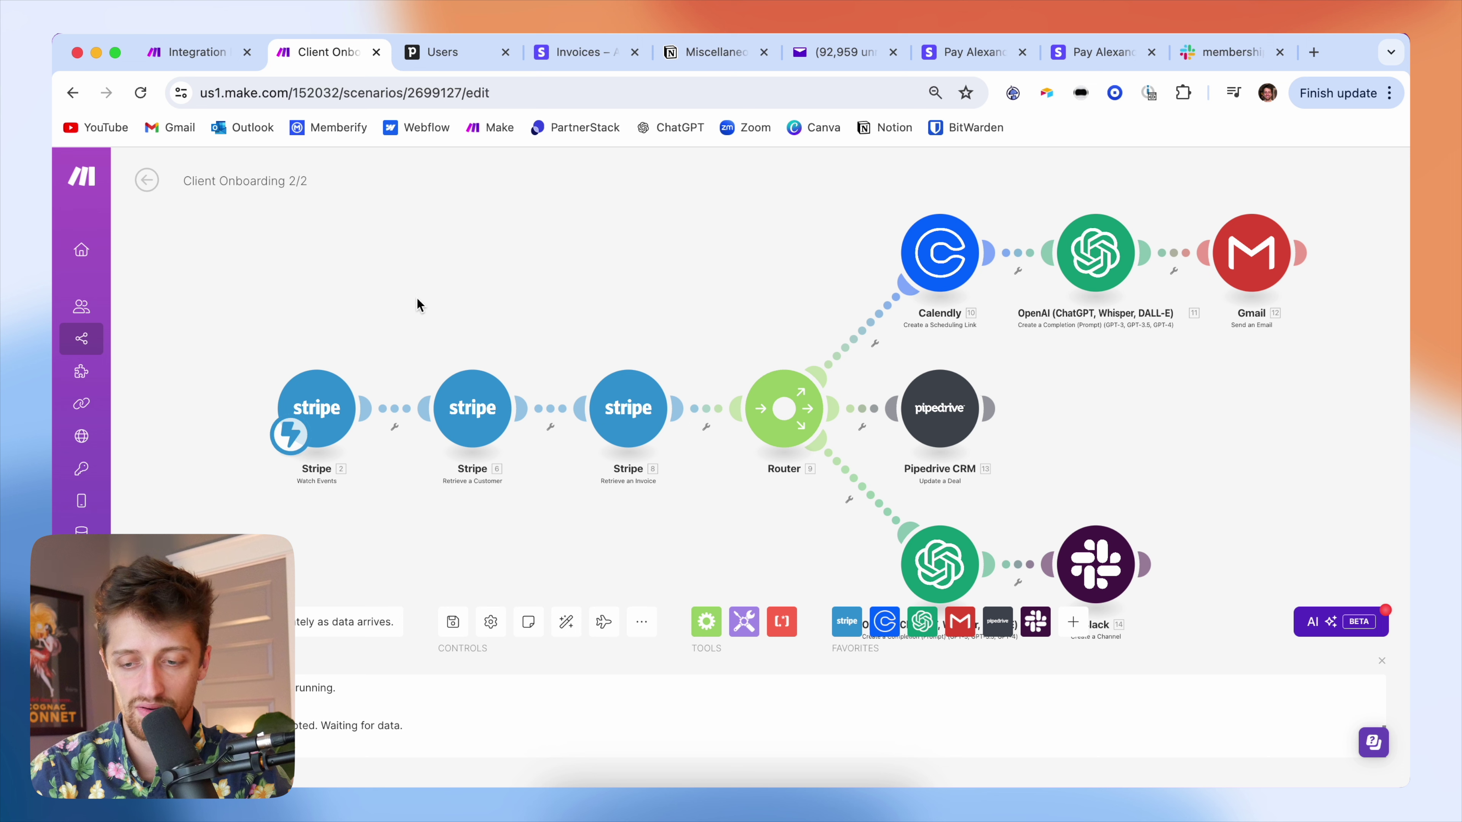
pyautogui.click(172, 622)
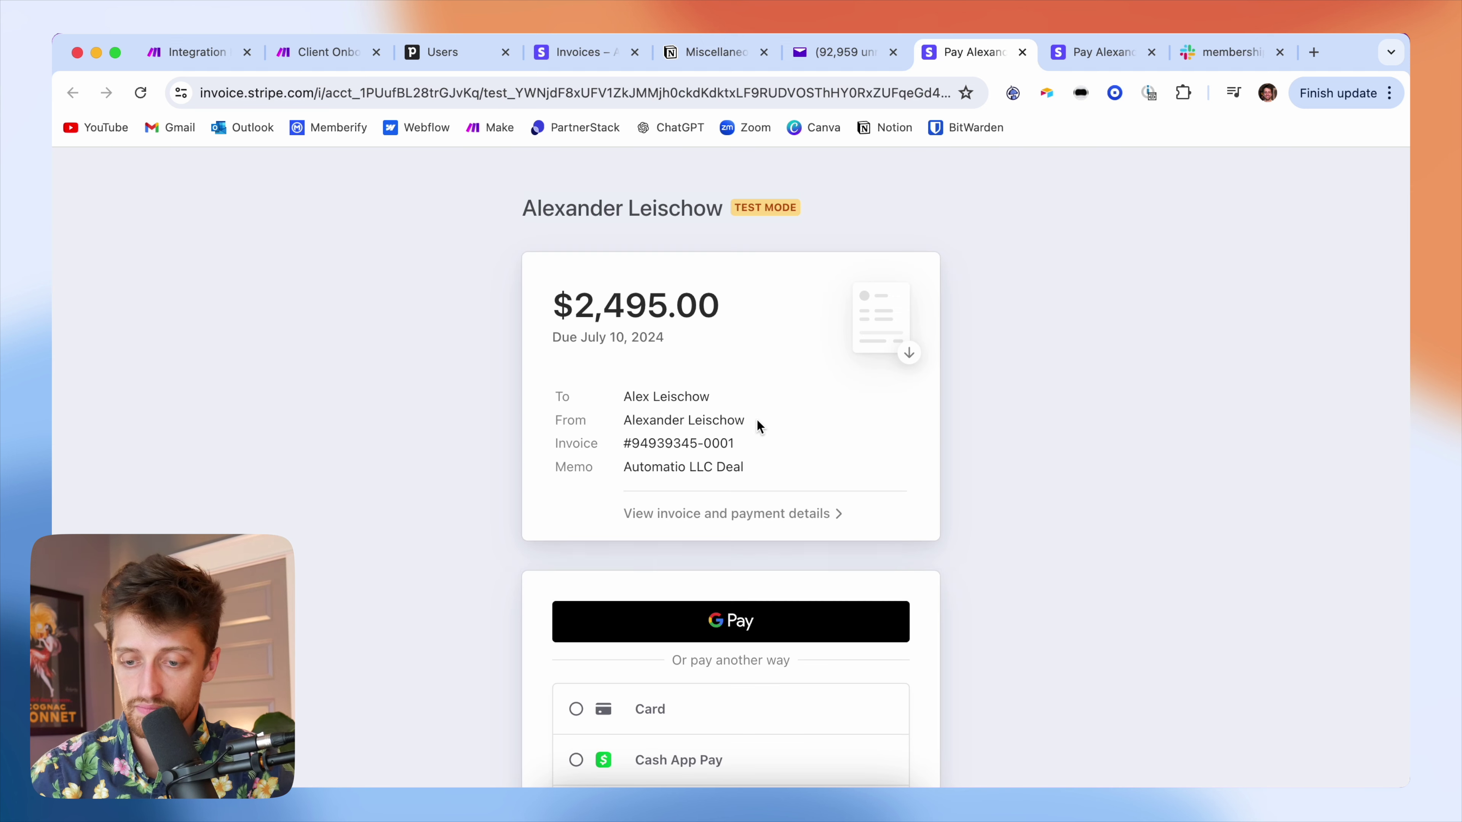
pyautogui.scroll(-5, 708, 438)
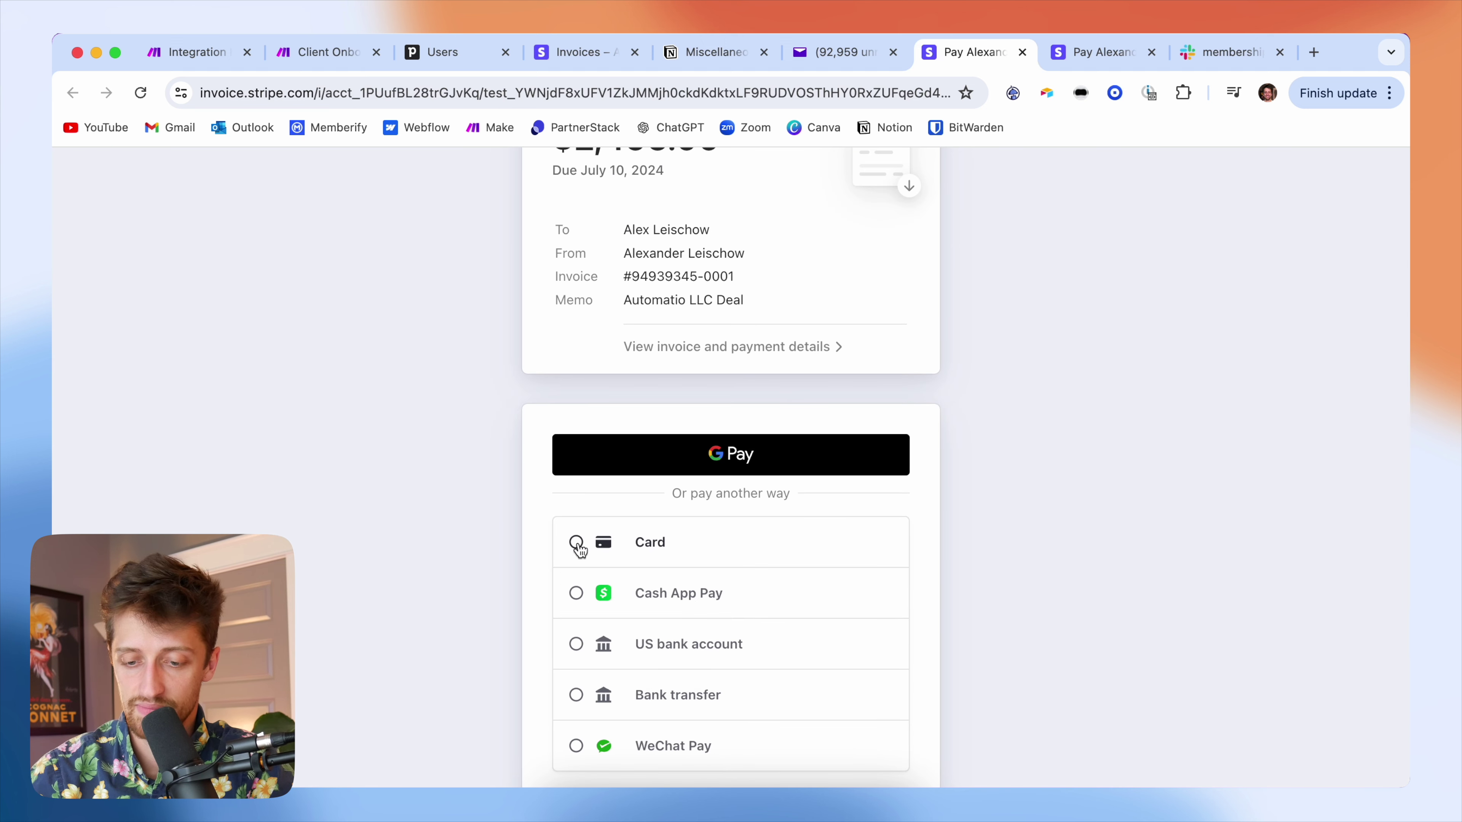
# - Enter the test card 4242 with expiry 12, CVC 12 and ZIP 12345
pyautogui.click(579, 550)
pyautogui.scroll(-3, 643, 506)
pyautogui.click(652, 473)
pyautogui.write('4242 4242 4242 4242')
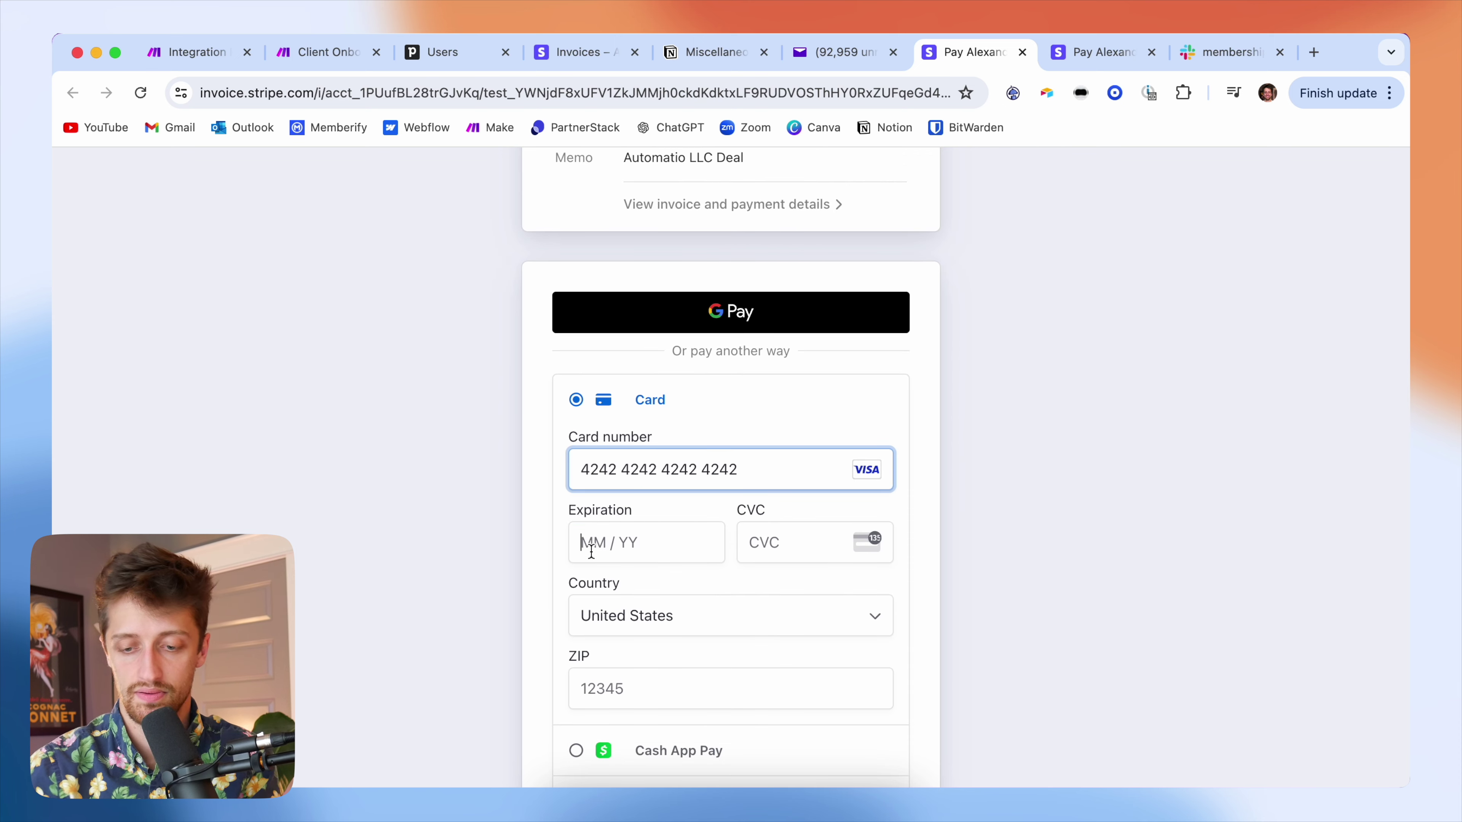
pyautogui.click(591, 551)
pyautogui.write('12 / 24')
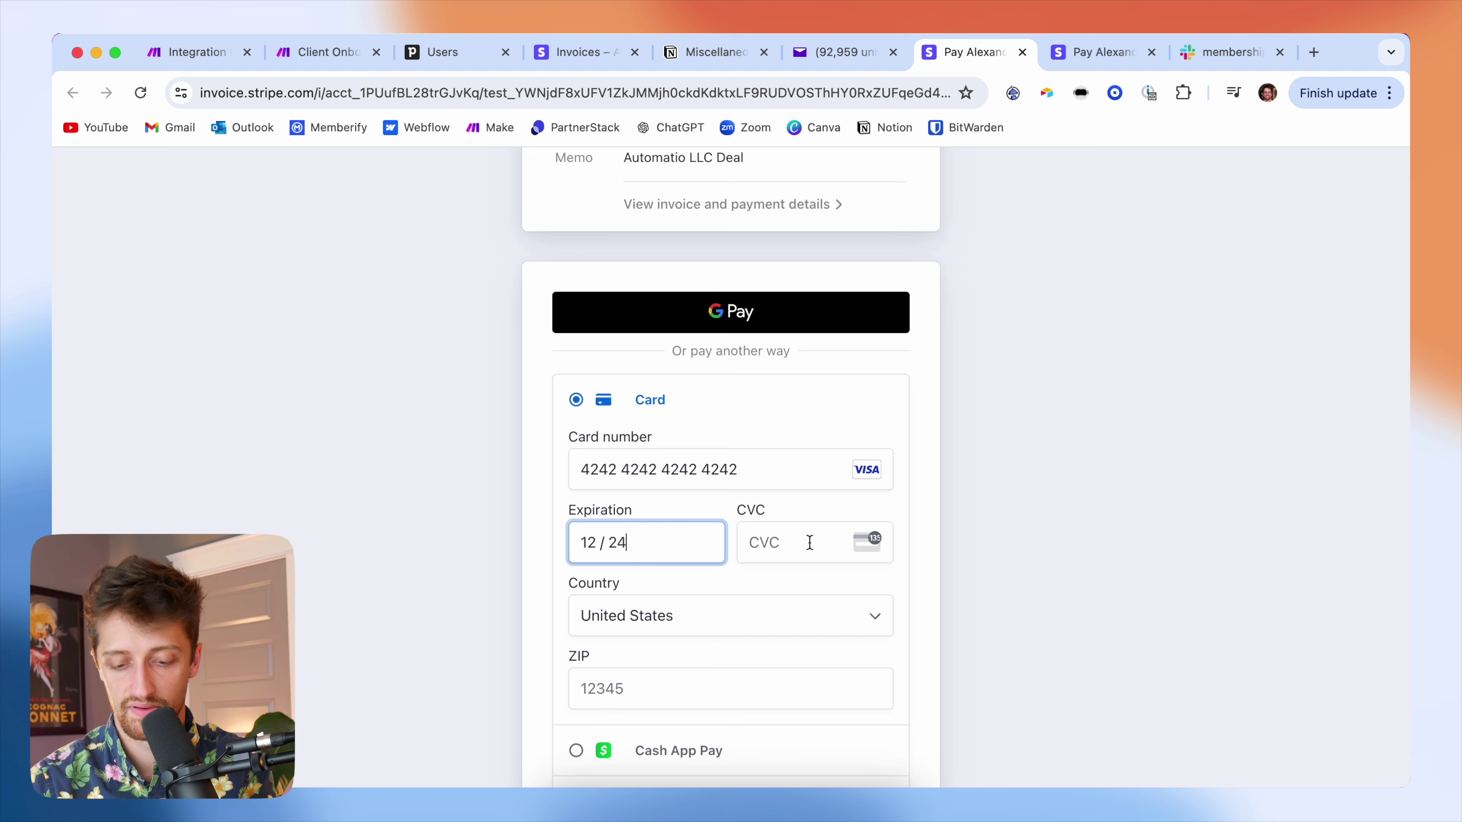
pyautogui.click(809, 543)
pyautogui.write('123')
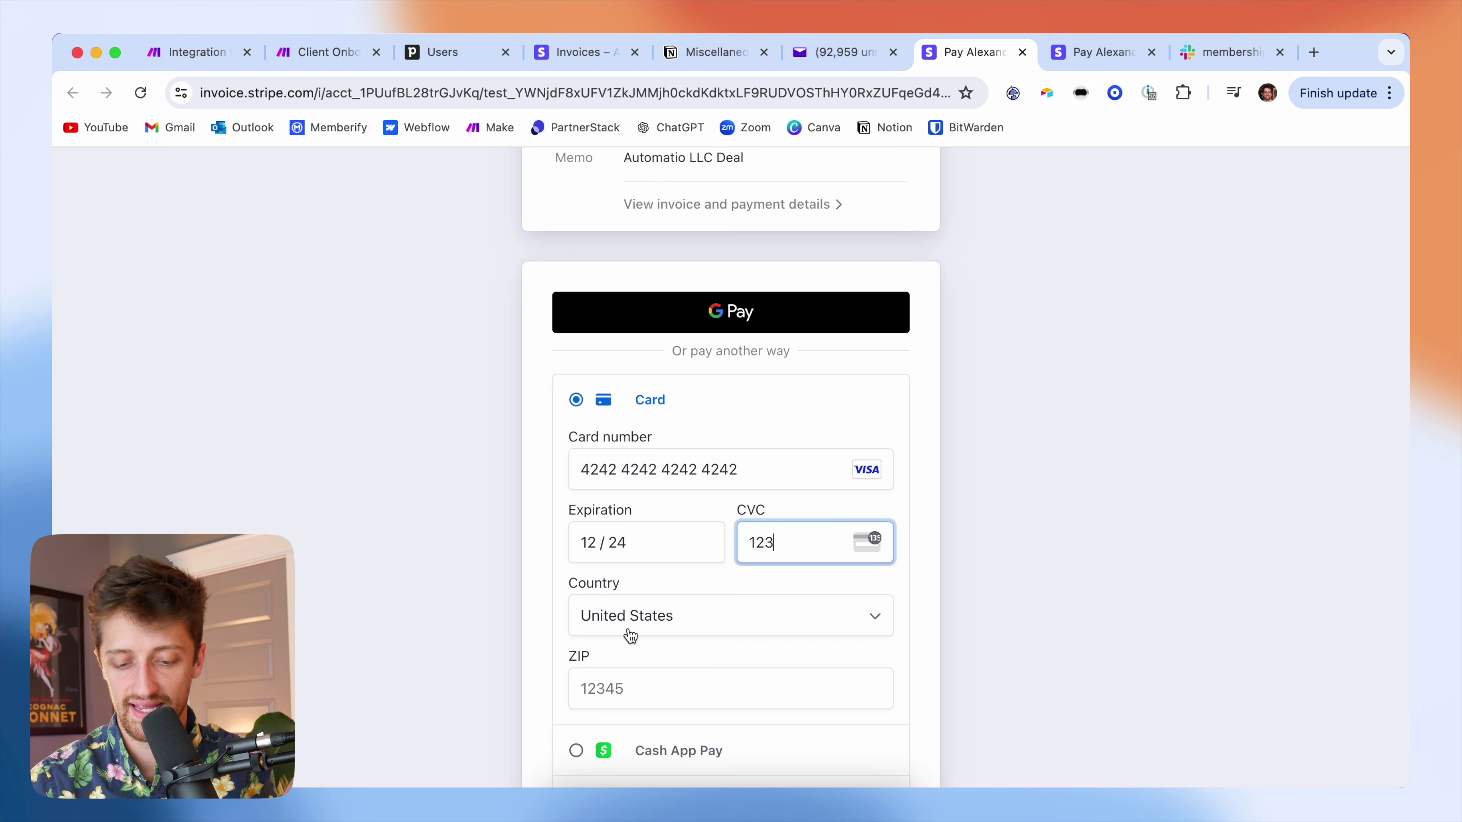
pyautogui.click(631, 687)
pyautogui.write('12345')
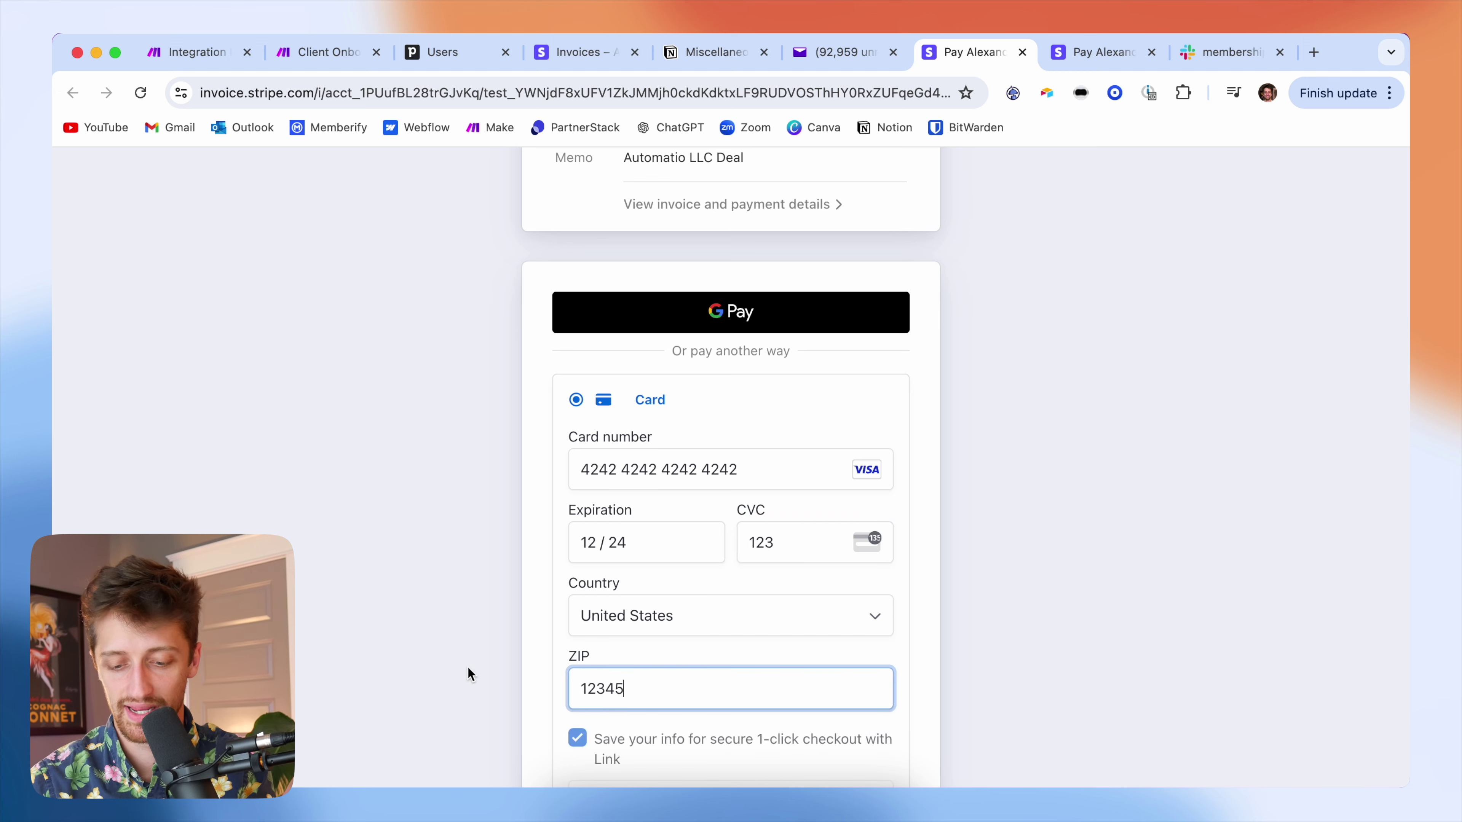
# - Turn off Link payment saving, pay the $2,495.00 invoice, and return to the Make scenario
pyautogui.scroll(-4, 468, 668)
pyautogui.click(577, 504)
pyautogui.scroll(-3, 613, 574)
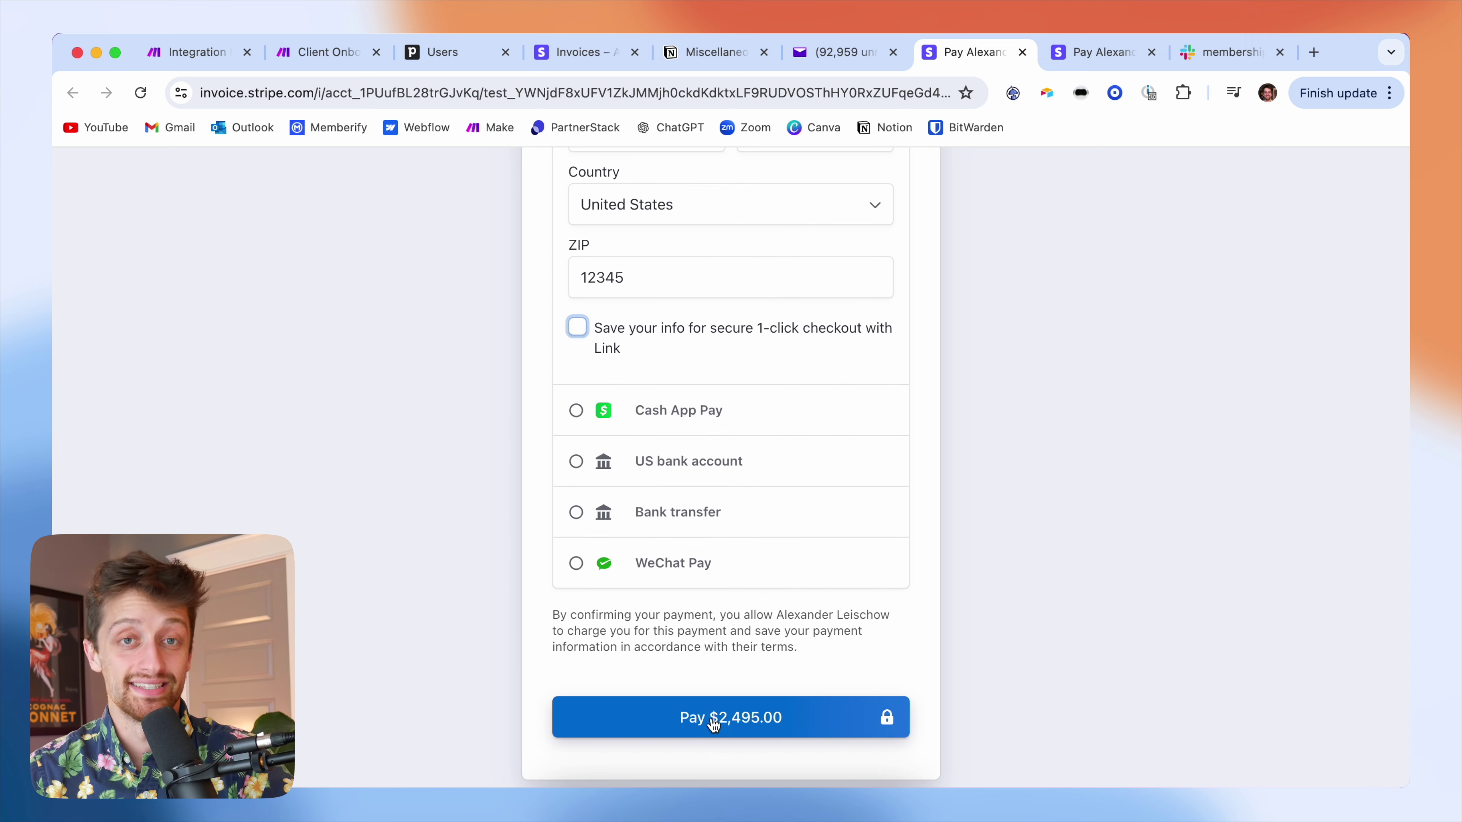
pyautogui.click(713, 720)
pyautogui.click(336, 64)
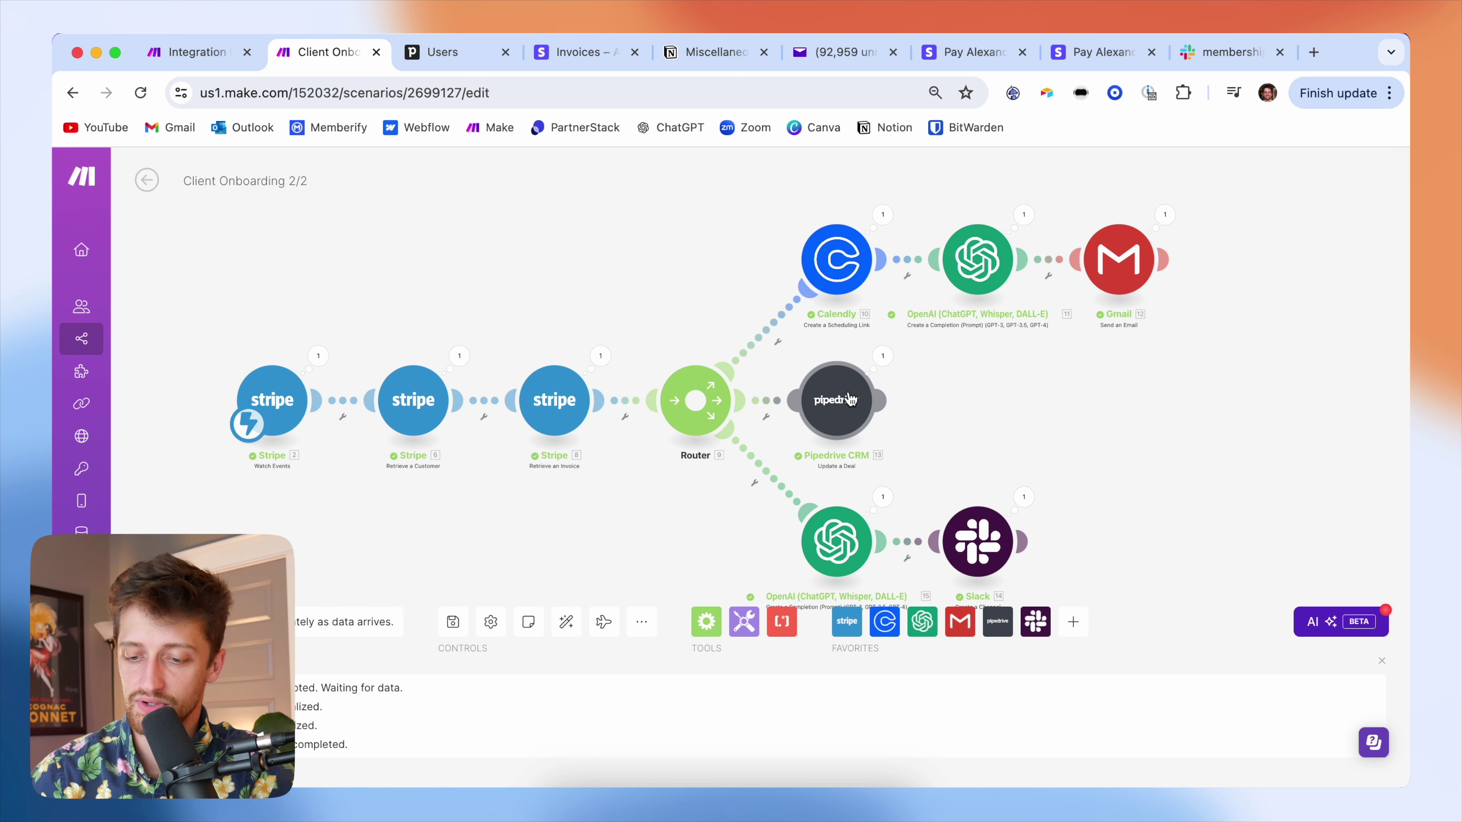
# - Check in Pipedrive that the Automatio LLC Deal is now marked Won, then go to Yahoo Mail
pyautogui.scroll(-2, 898, 414)
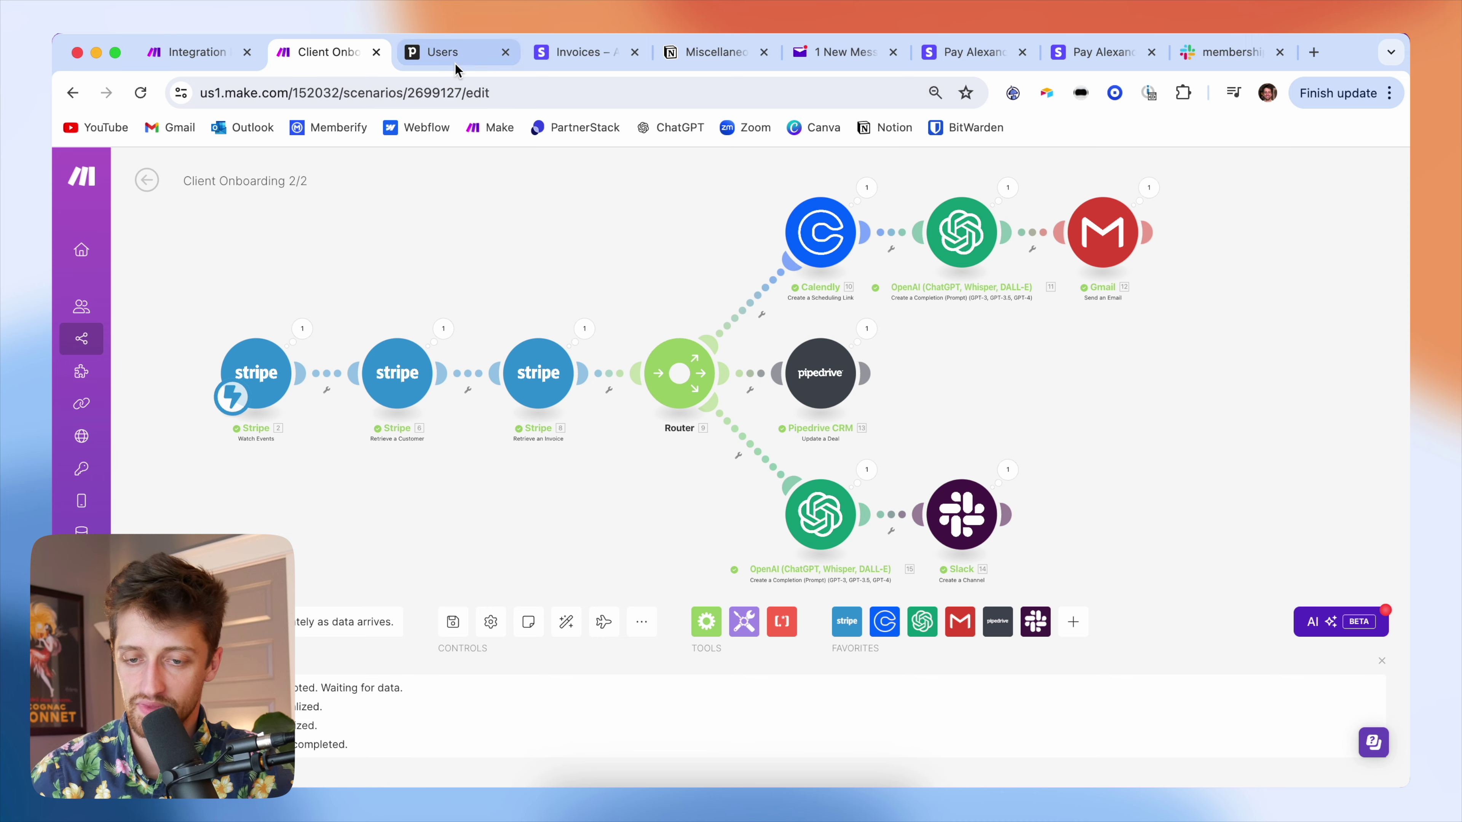
pyautogui.click(446, 53)
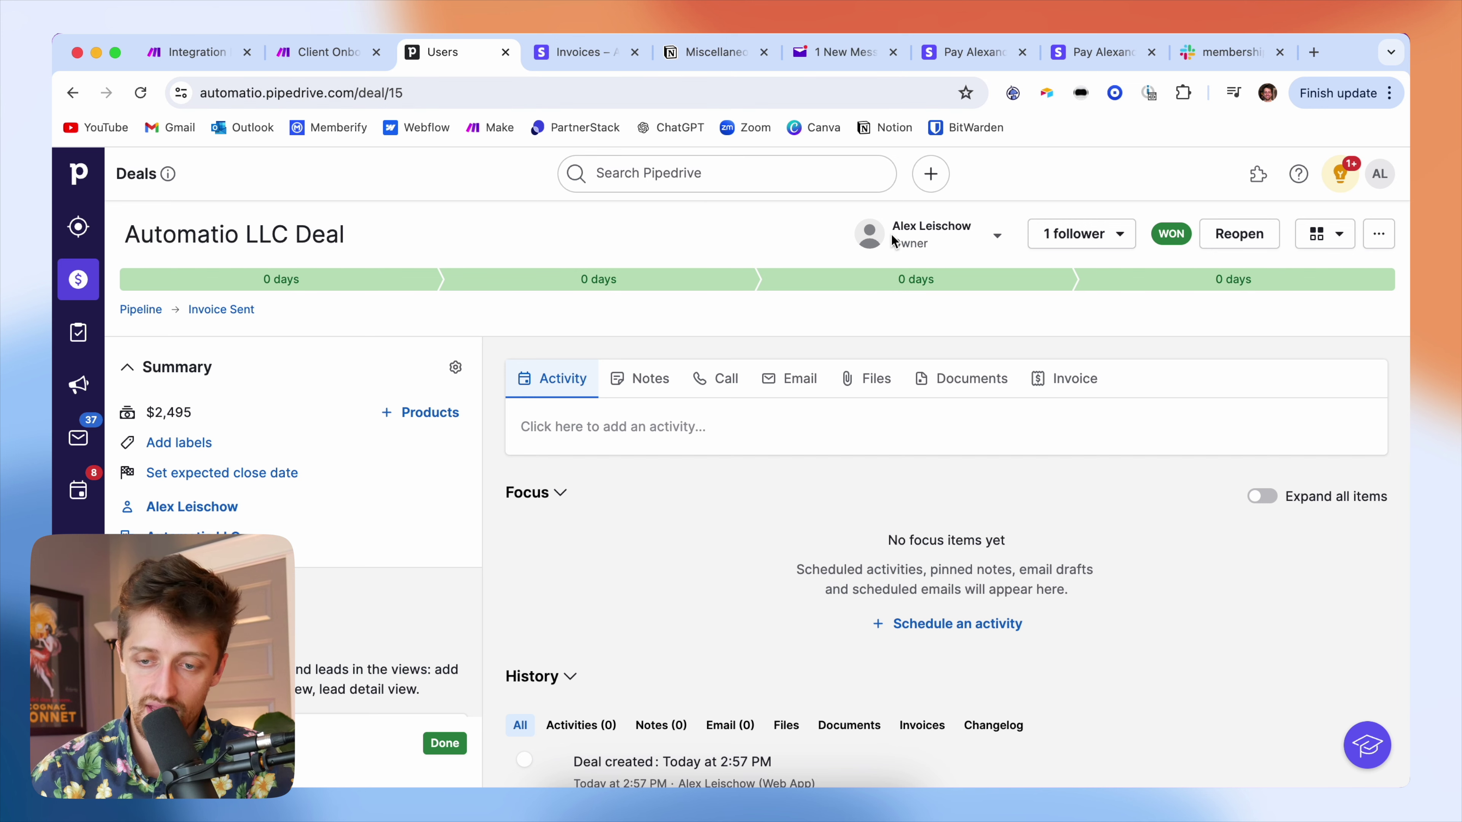
pyautogui.click(850, 57)
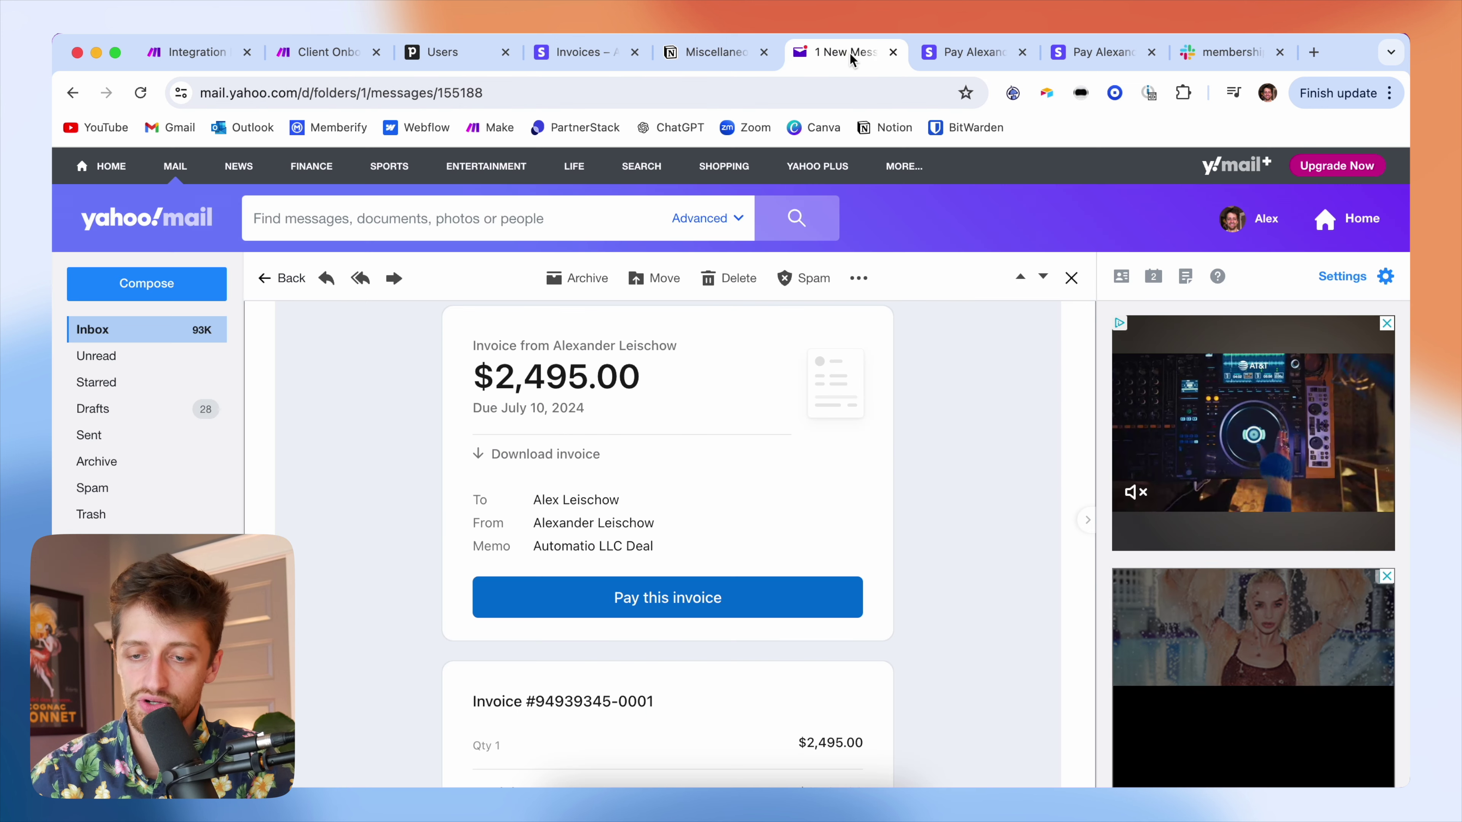
# - Open the Welcome to Memberify email from the inbox and read through it
pyautogui.click(276, 278)
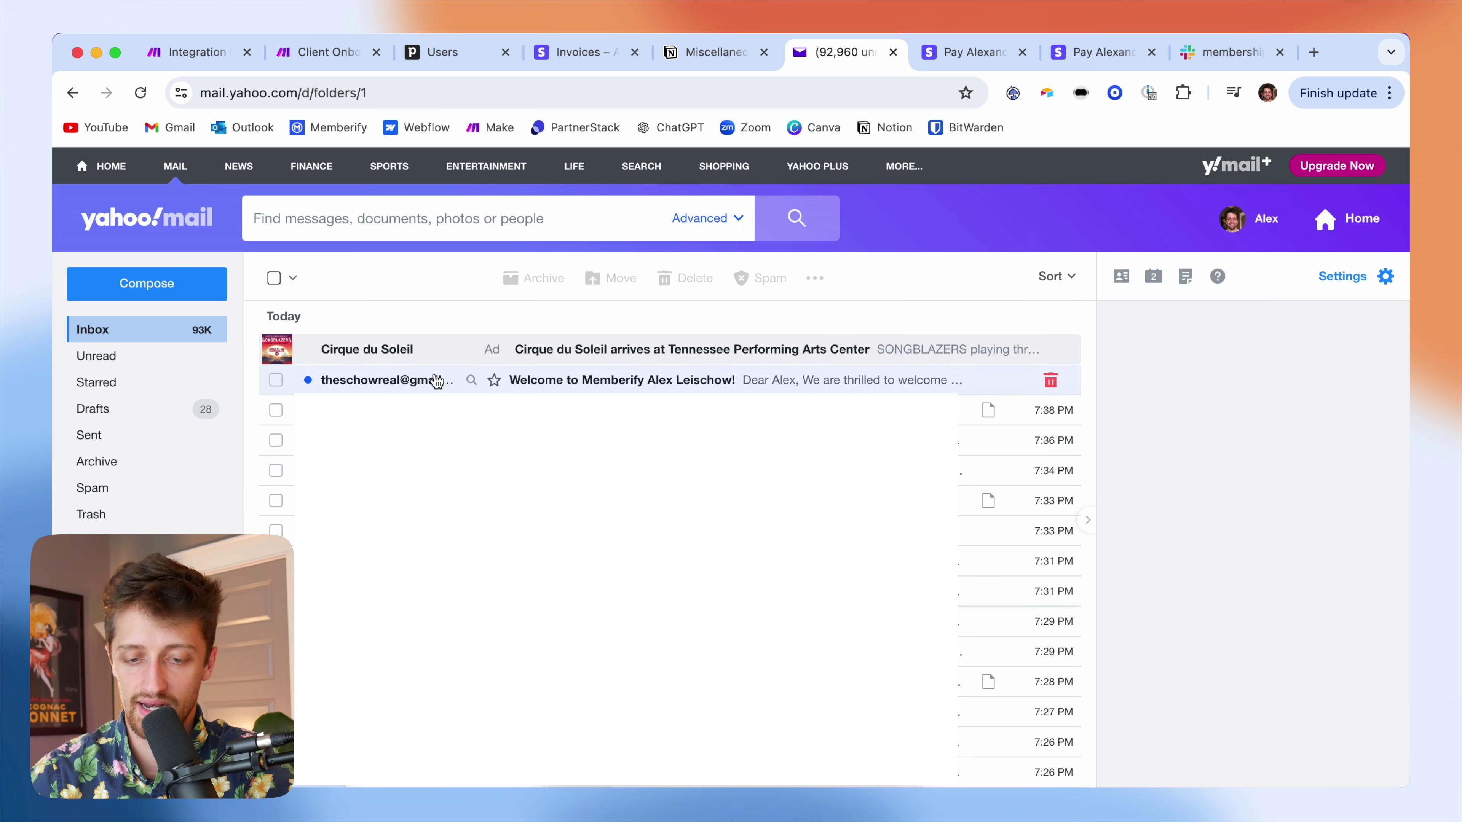
pyautogui.click(404, 388)
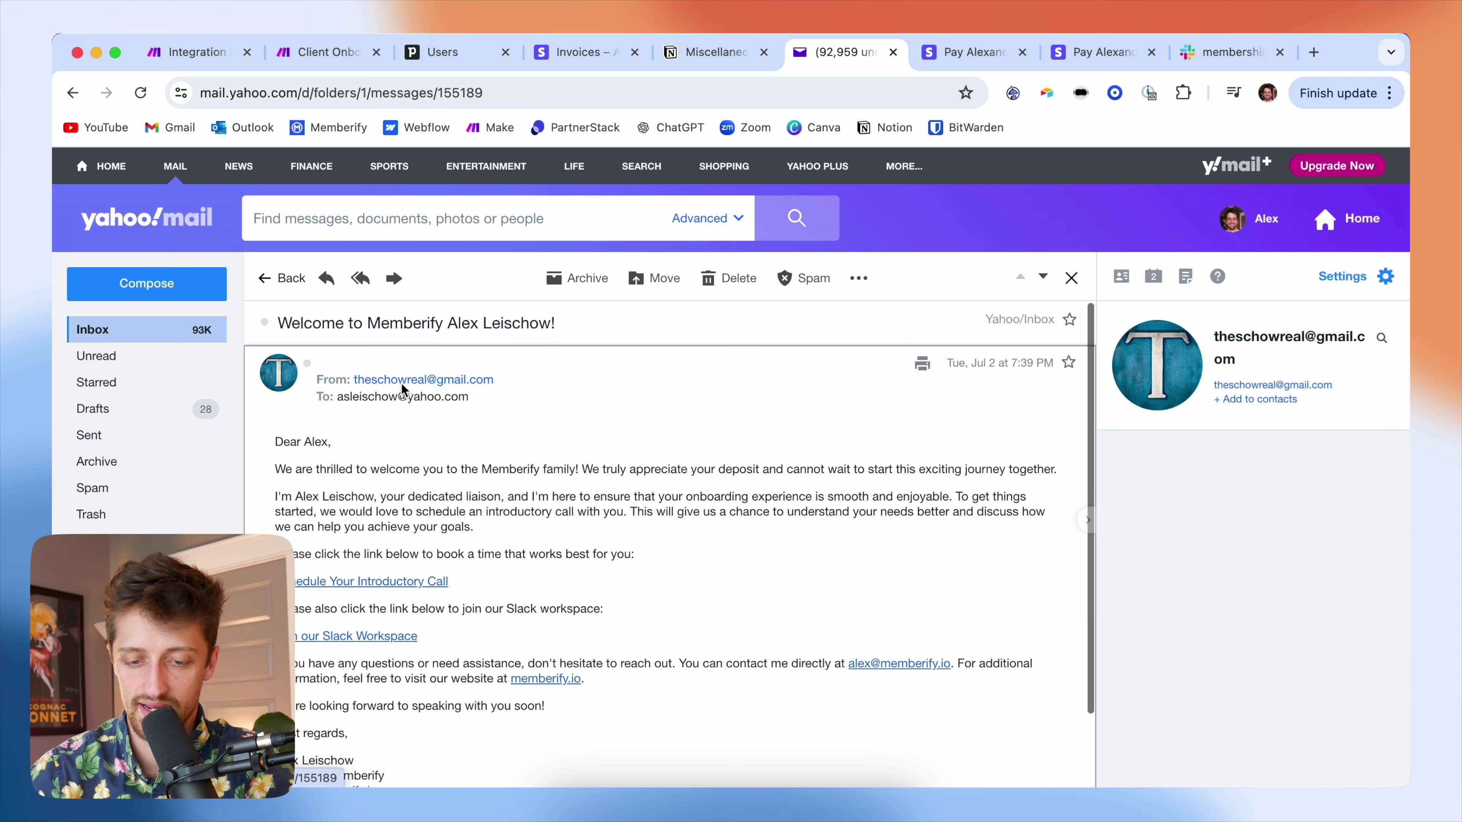
pyautogui.scroll(-2, 712, 490)
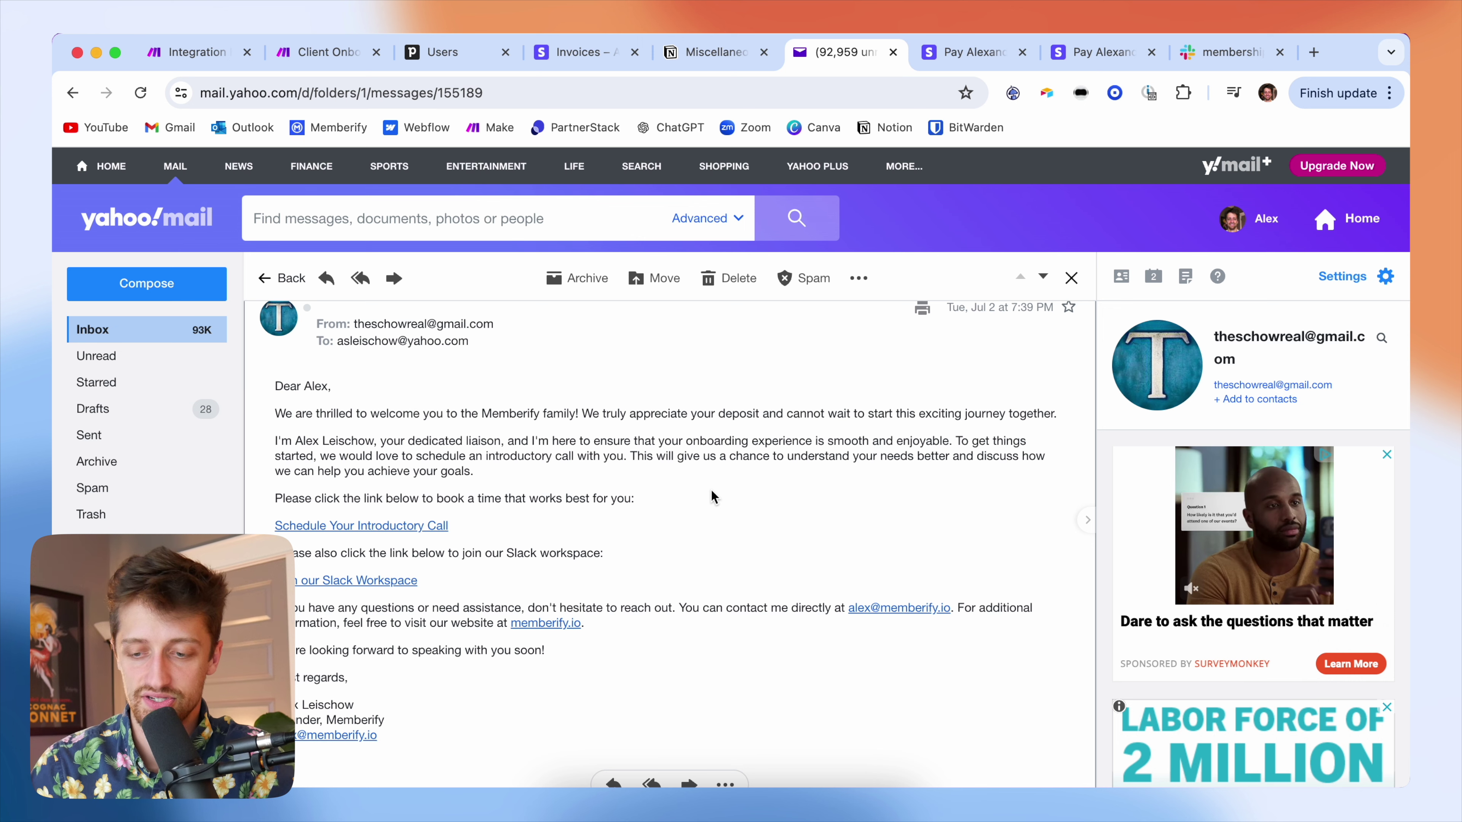
pyautogui.scroll(-2, 712, 491)
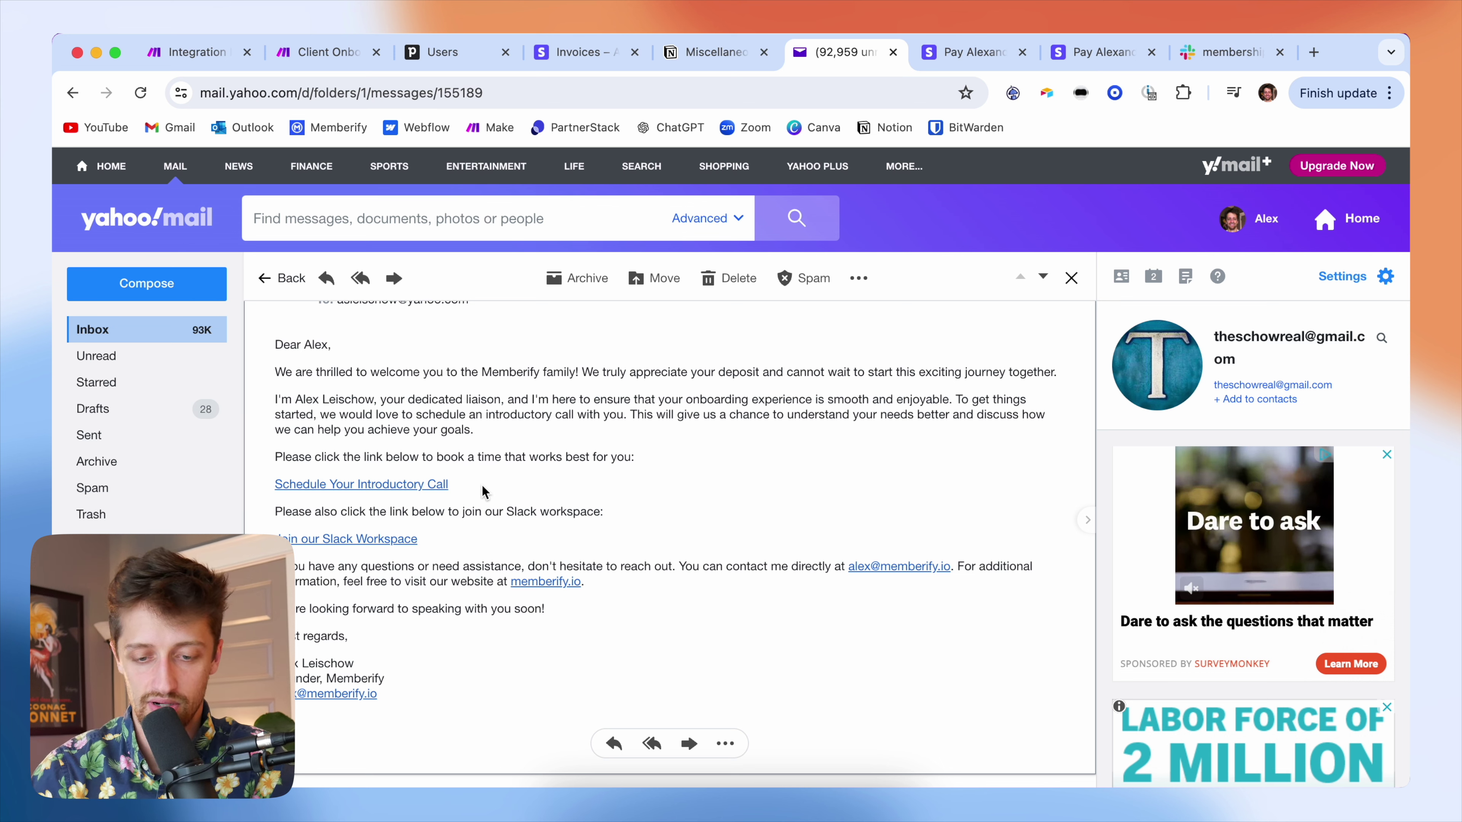
# - Test the intro-call booking link by picking July 3, then test the Slack workspace invite link
pyautogui.click(428, 486)
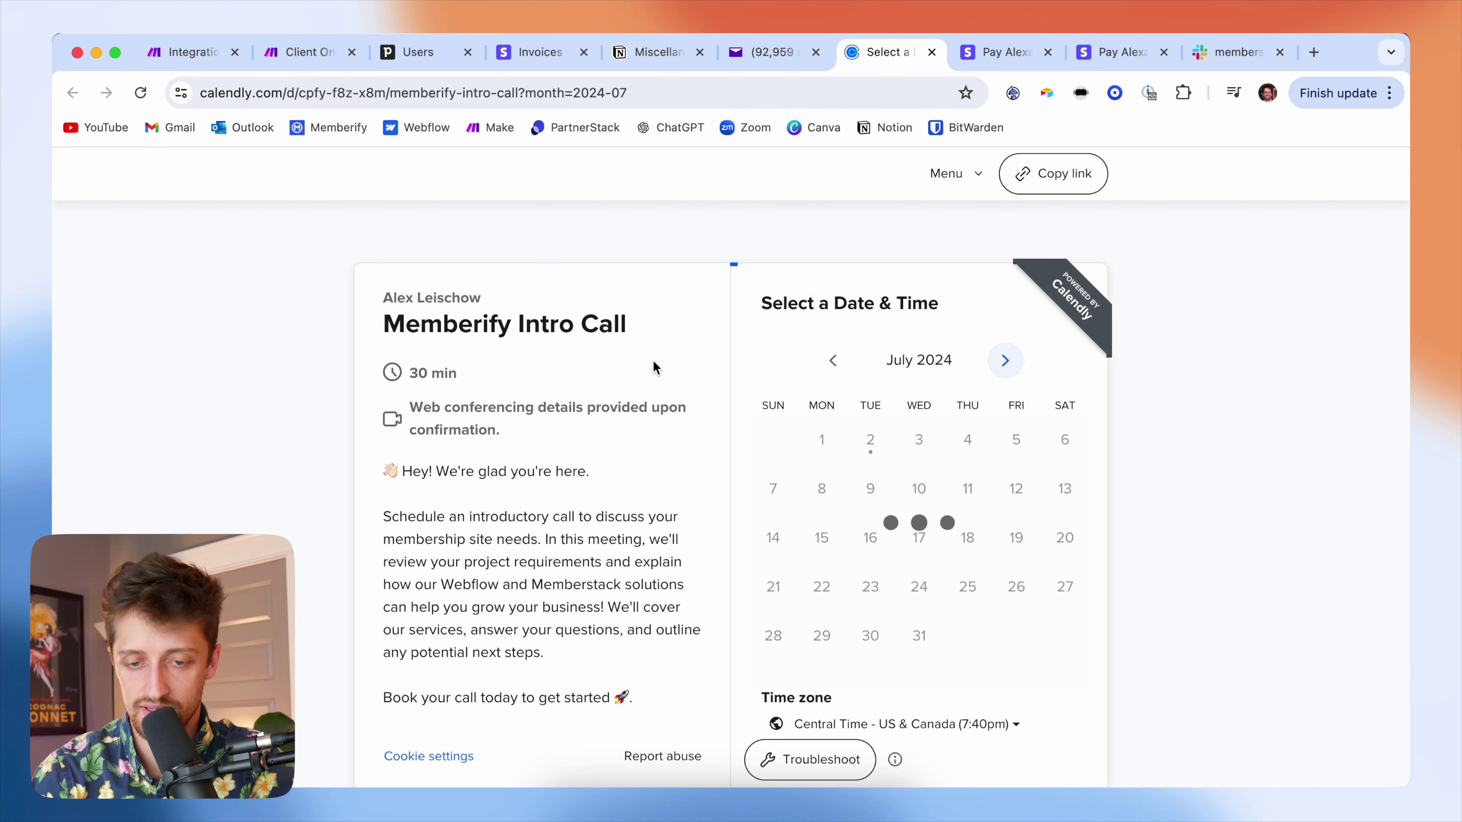
pyautogui.scroll(-1, 644, 372)
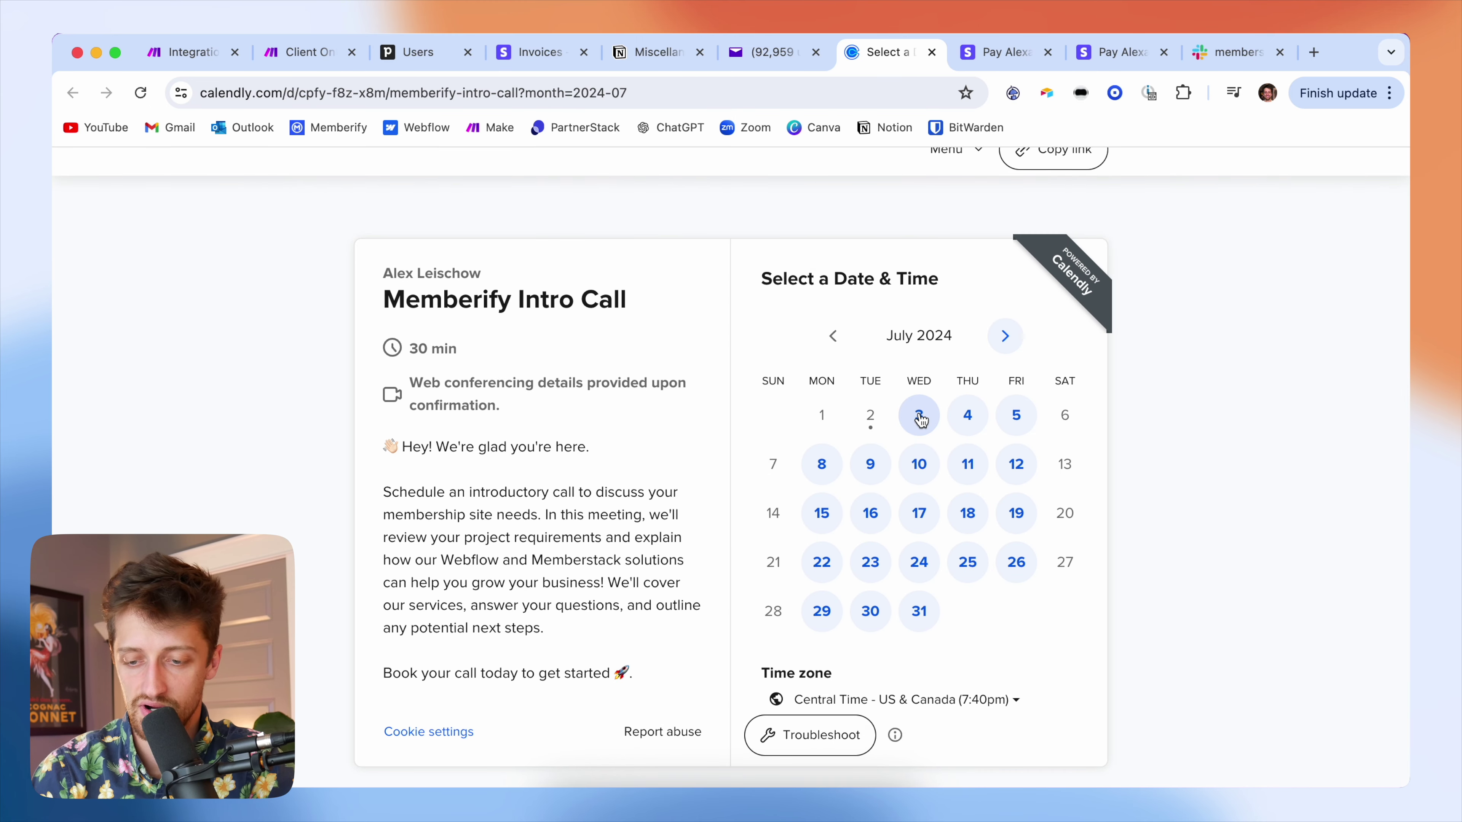
pyautogui.click(919, 416)
pyautogui.scroll(-3, 1035, 518)
pyautogui.scroll(3, 1038, 484)
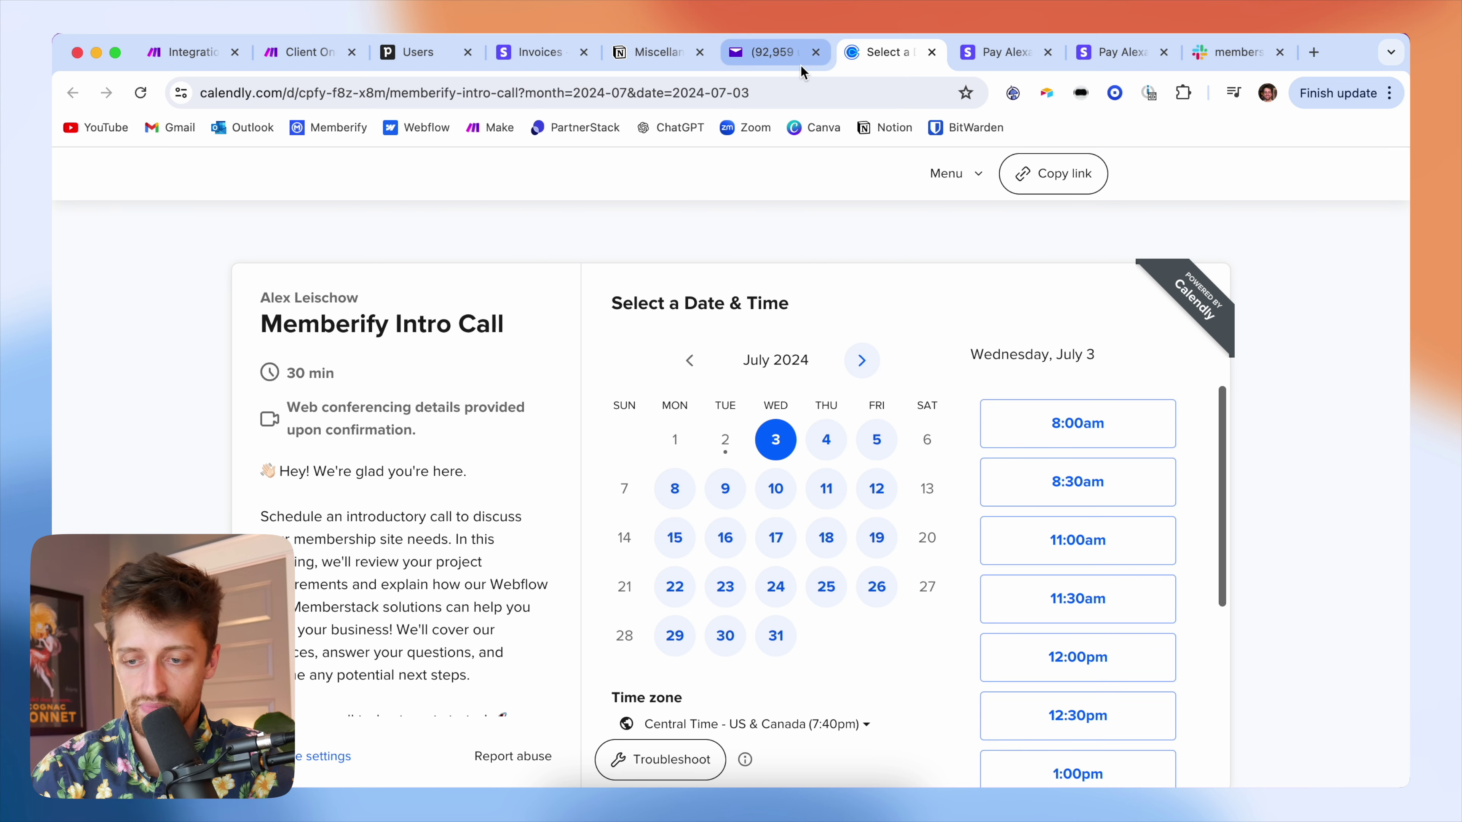
pyautogui.click(787, 60)
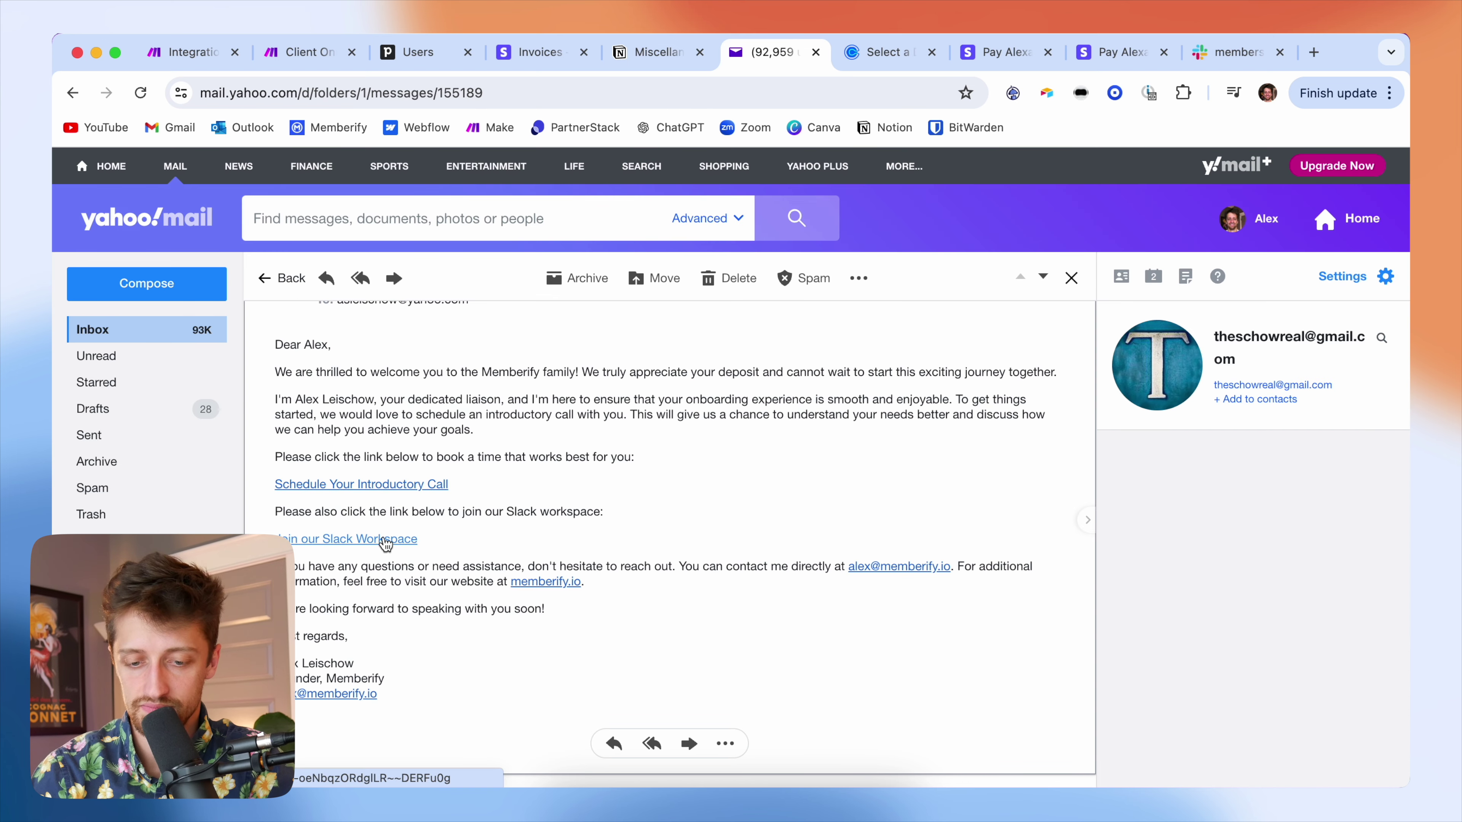
pyautogui.click(385, 541)
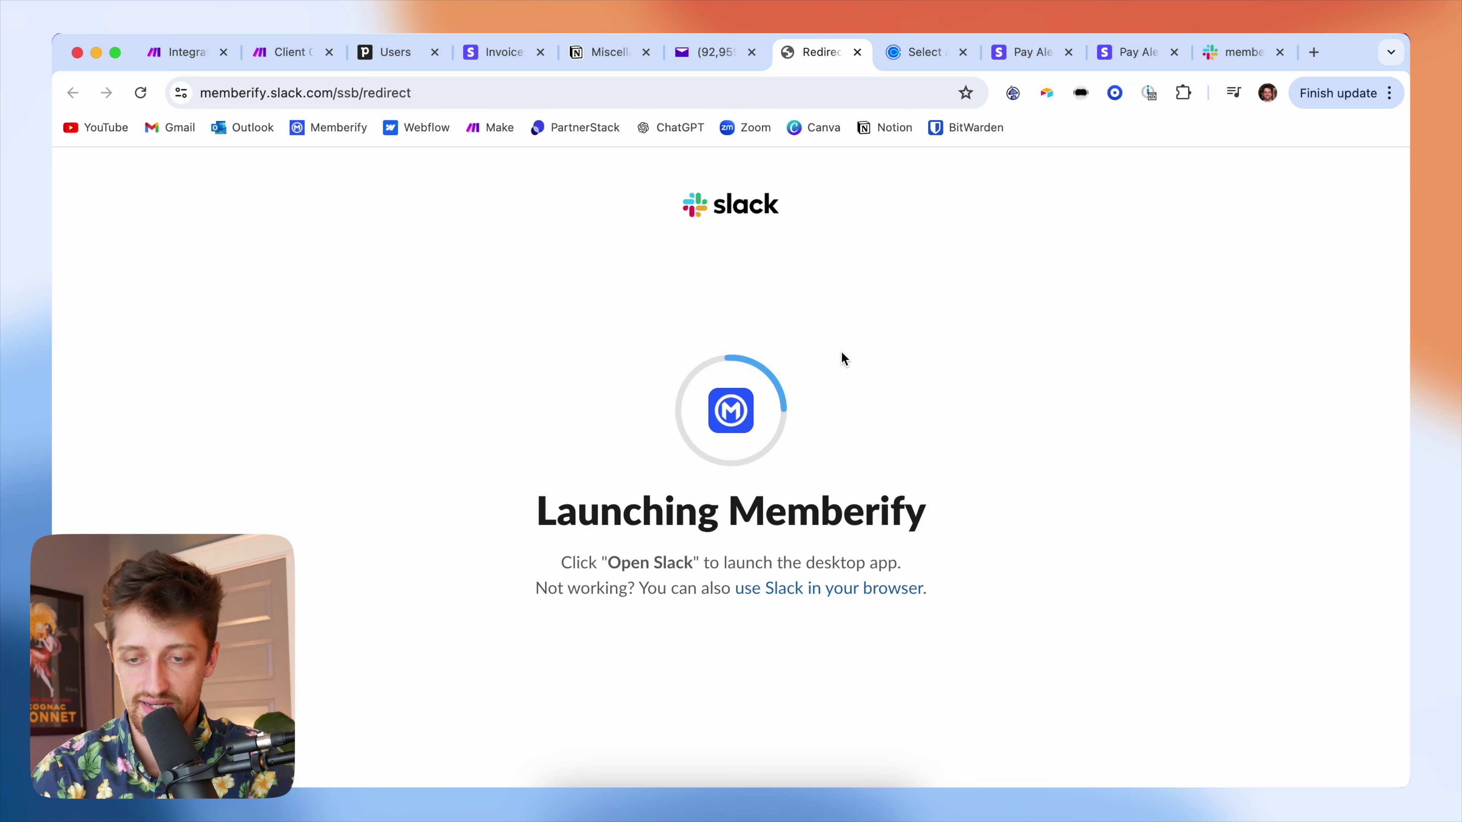
pyautogui.click(718, 52)
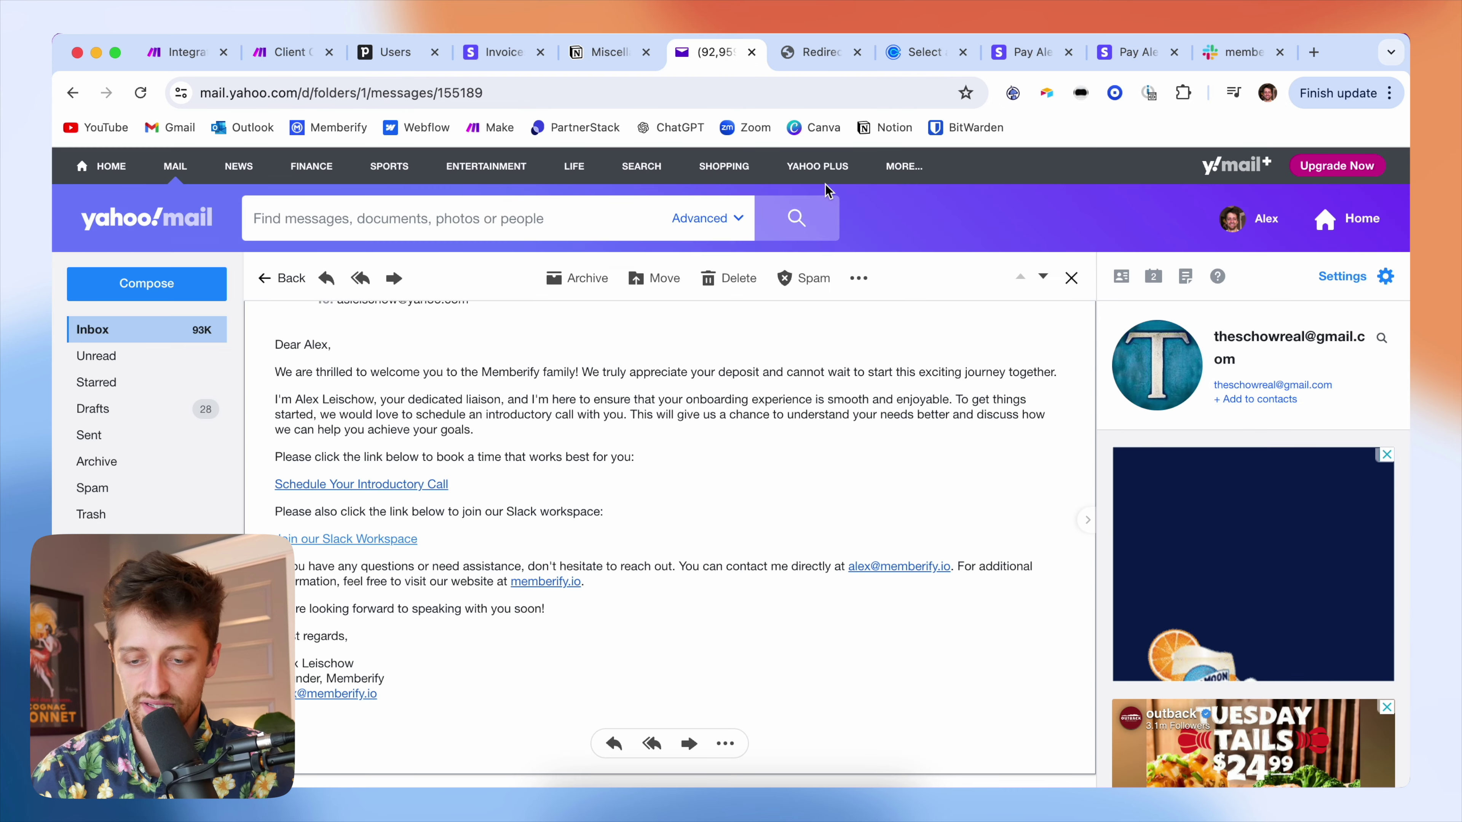
# - Highlight the email's greeting, body and contact details to review the AI-written text
pyautogui.scroll(-1, 494, 505)
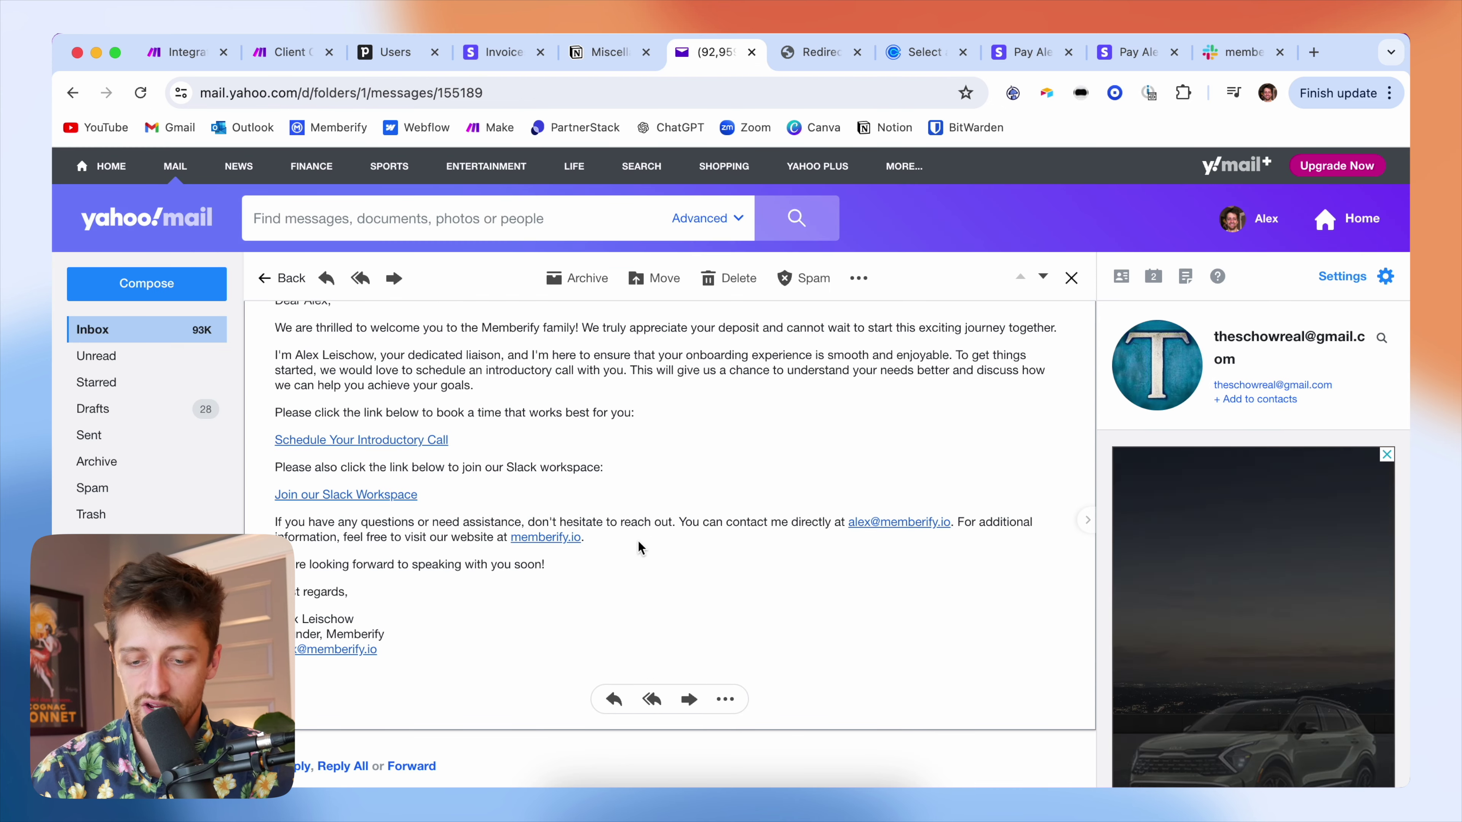
pyautogui.moveTo(640, 545); pyautogui.dragTo(770, 516)
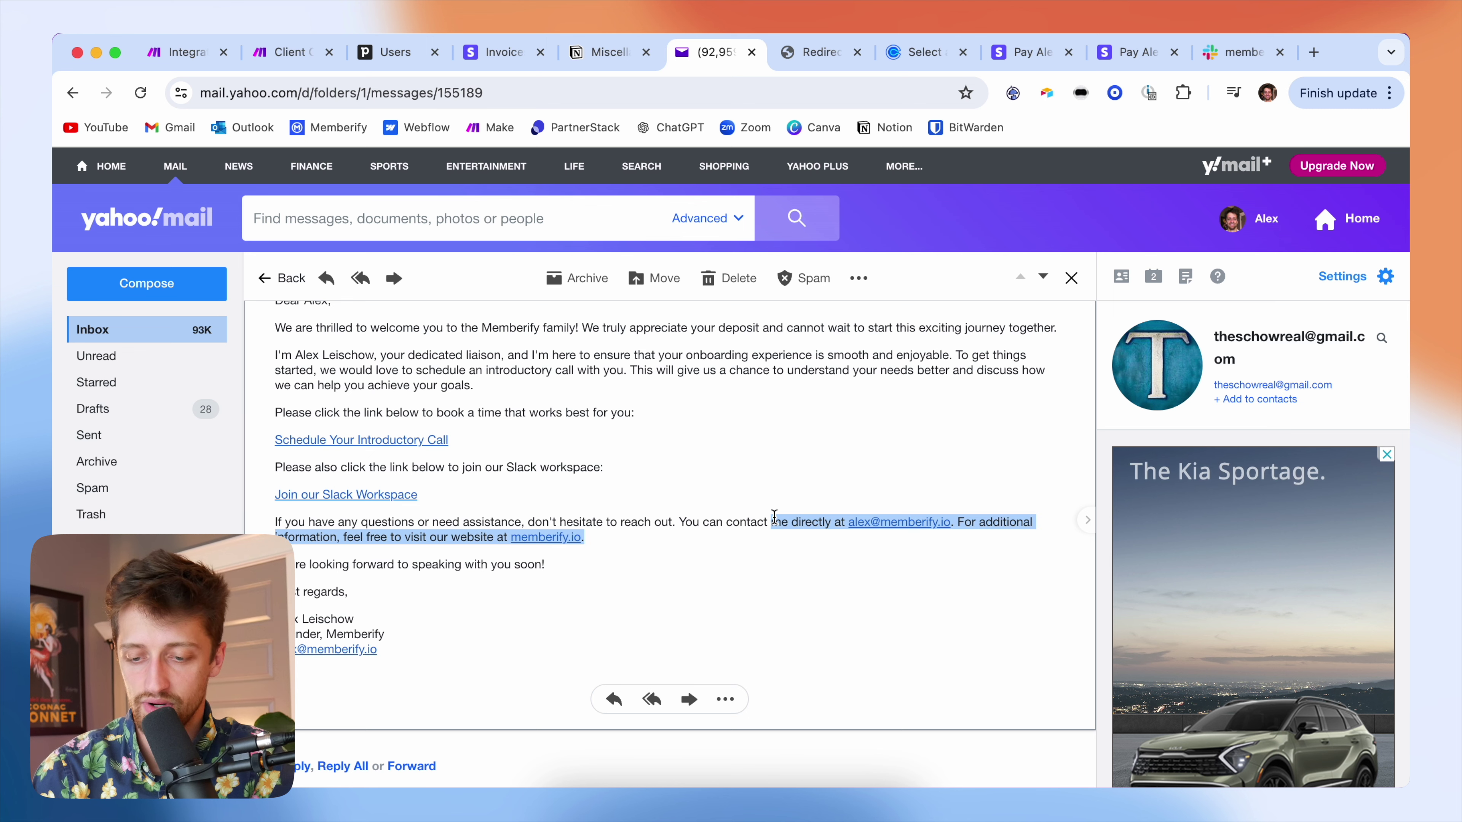
pyautogui.click(676, 539)
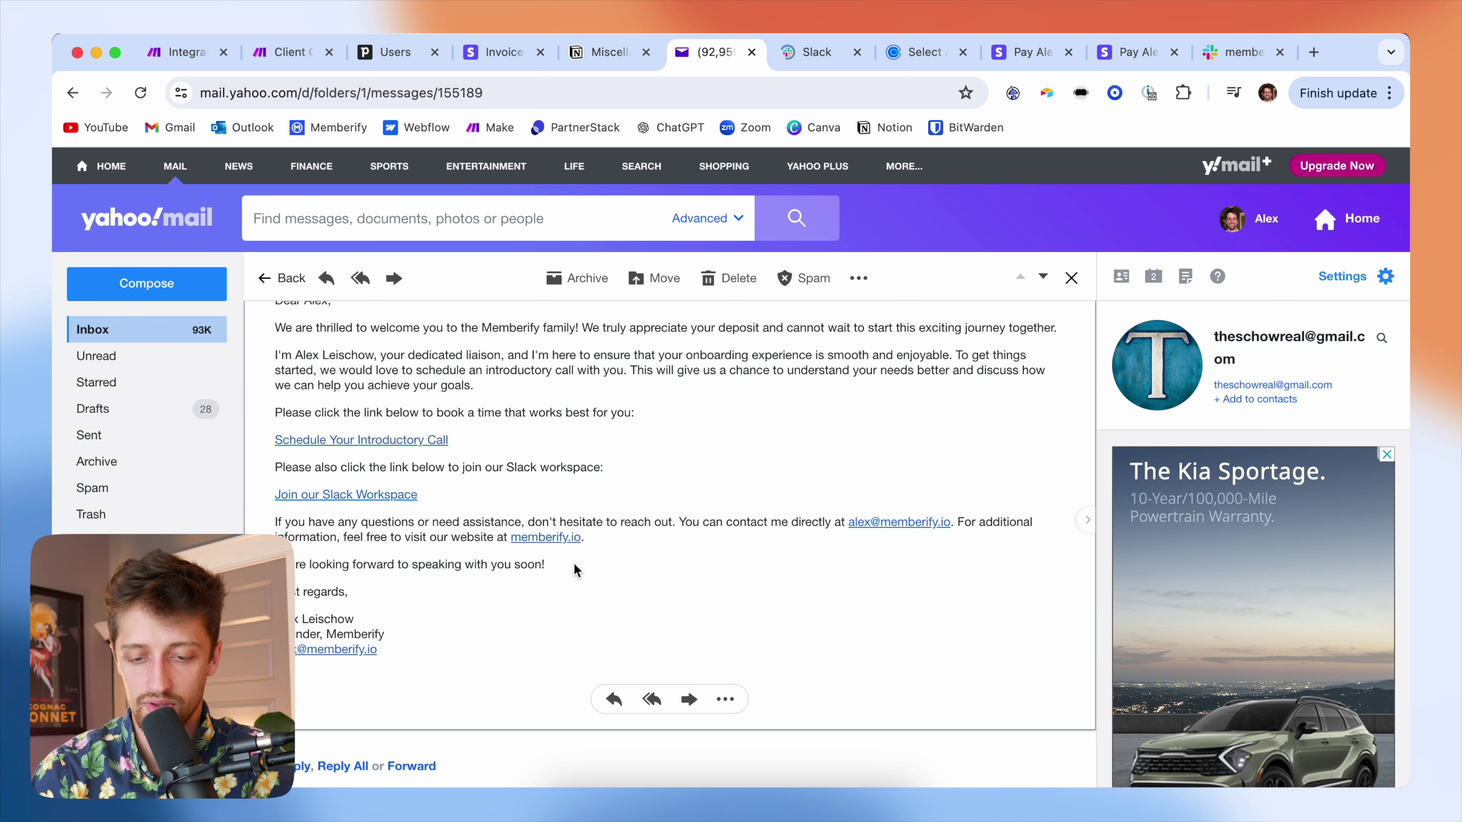
pyautogui.scroll(3, 465, 618)
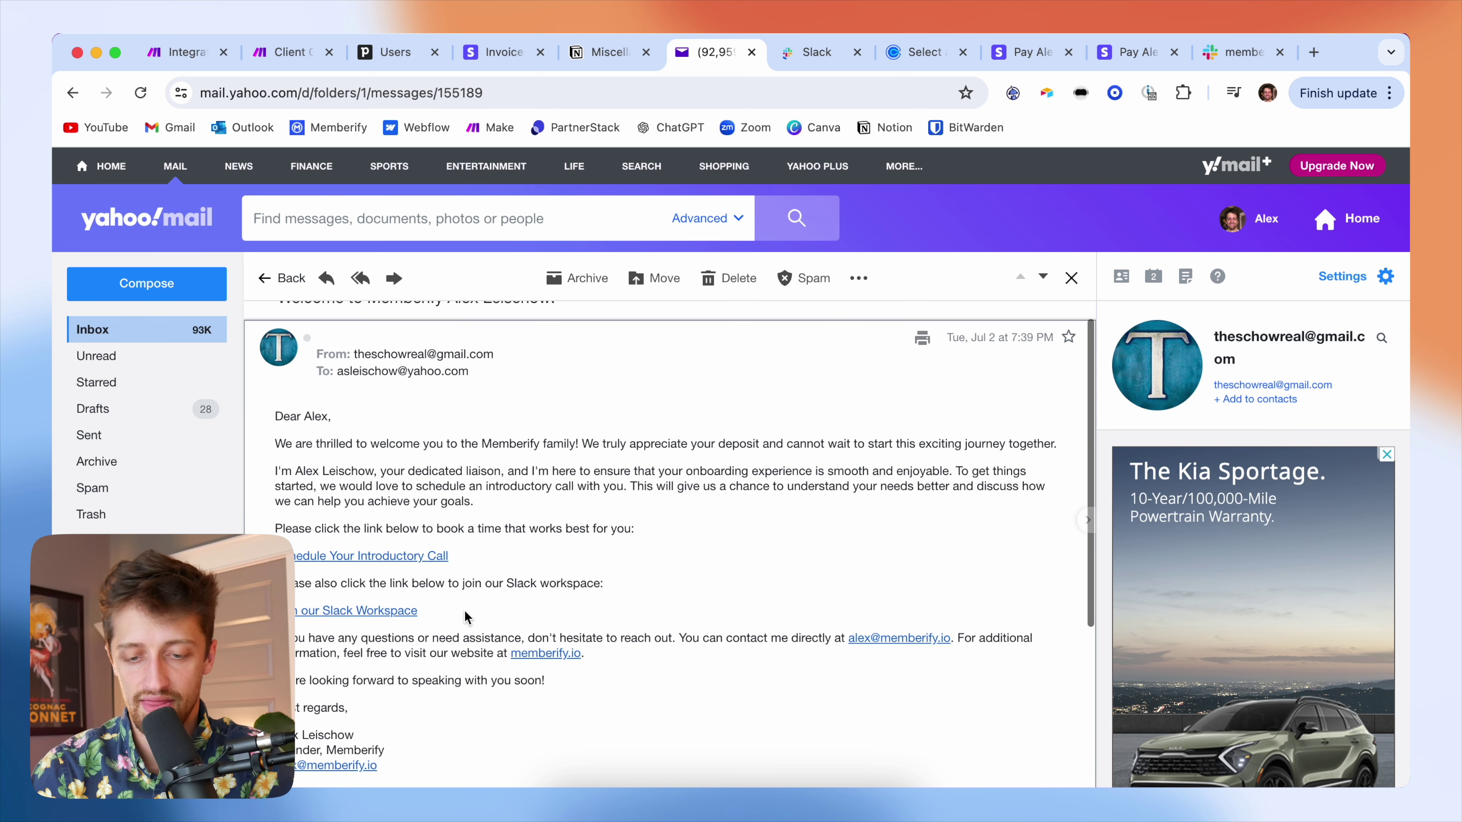
pyautogui.tripleClick(276, 416)
pyautogui.moveTo(295, 441)
pyautogui.mouseDown()
pyautogui.moveTo(420, 662)
pyautogui.moveTo(417, 754)
pyautogui.mouseUp()
pyautogui.click(640, 596)
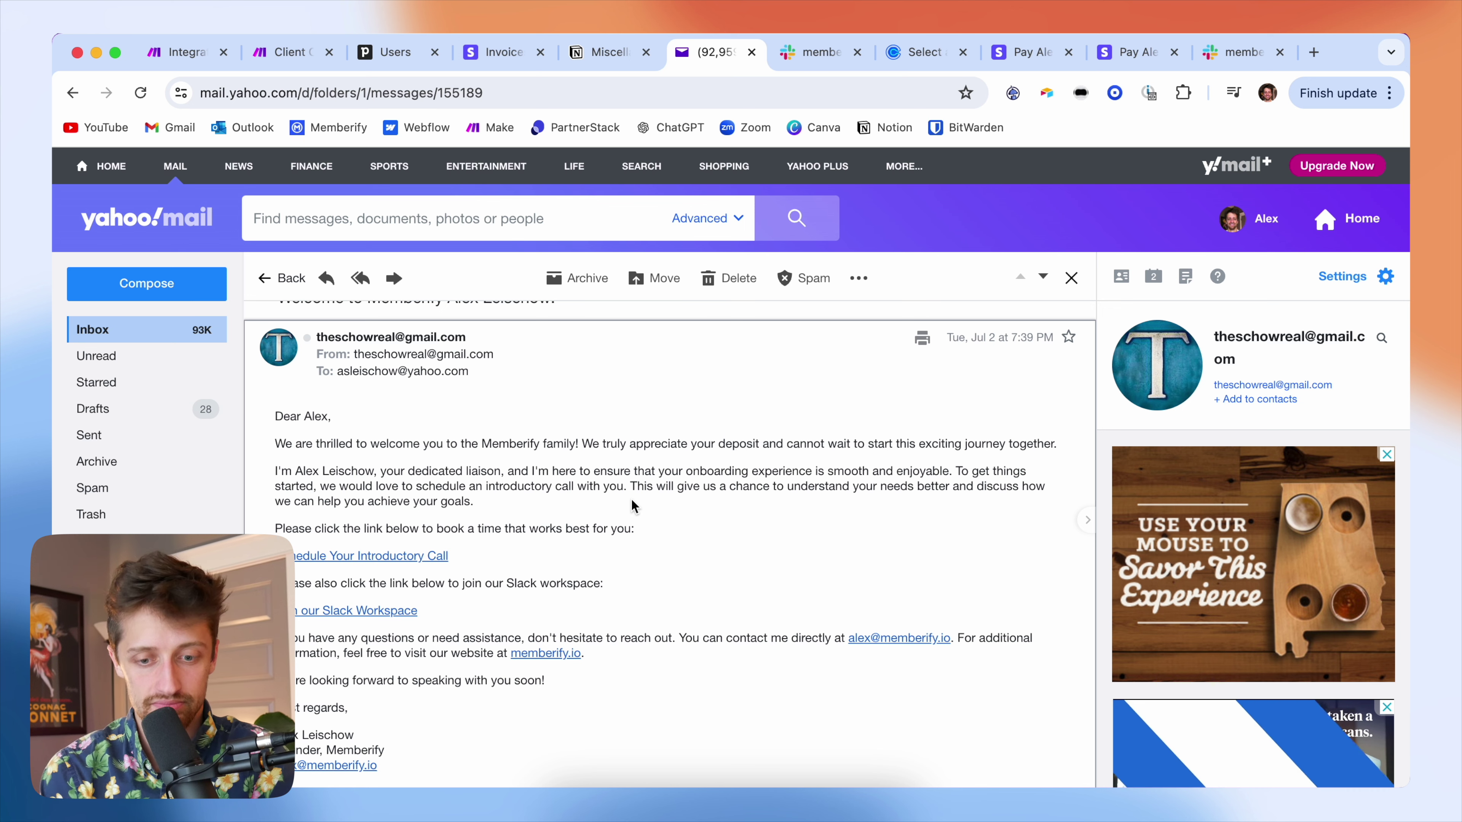
pyautogui.scroll(-1, 631, 499)
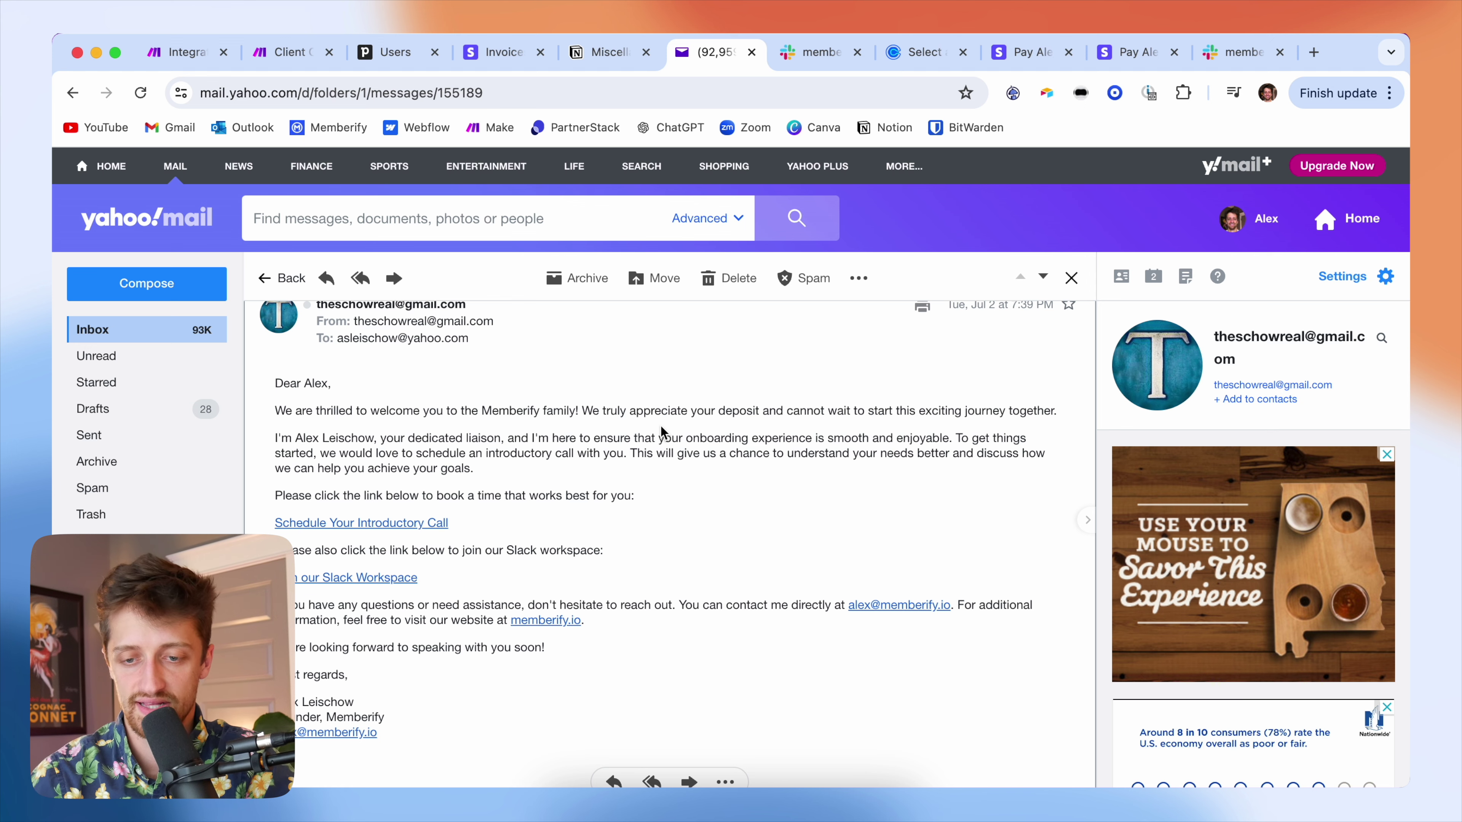
# - Confirm the new private client channel in Slack, then open Pipedrive's Deals pipeline board
pyautogui.click(1232, 57)
pyautogui.click(936, 366)
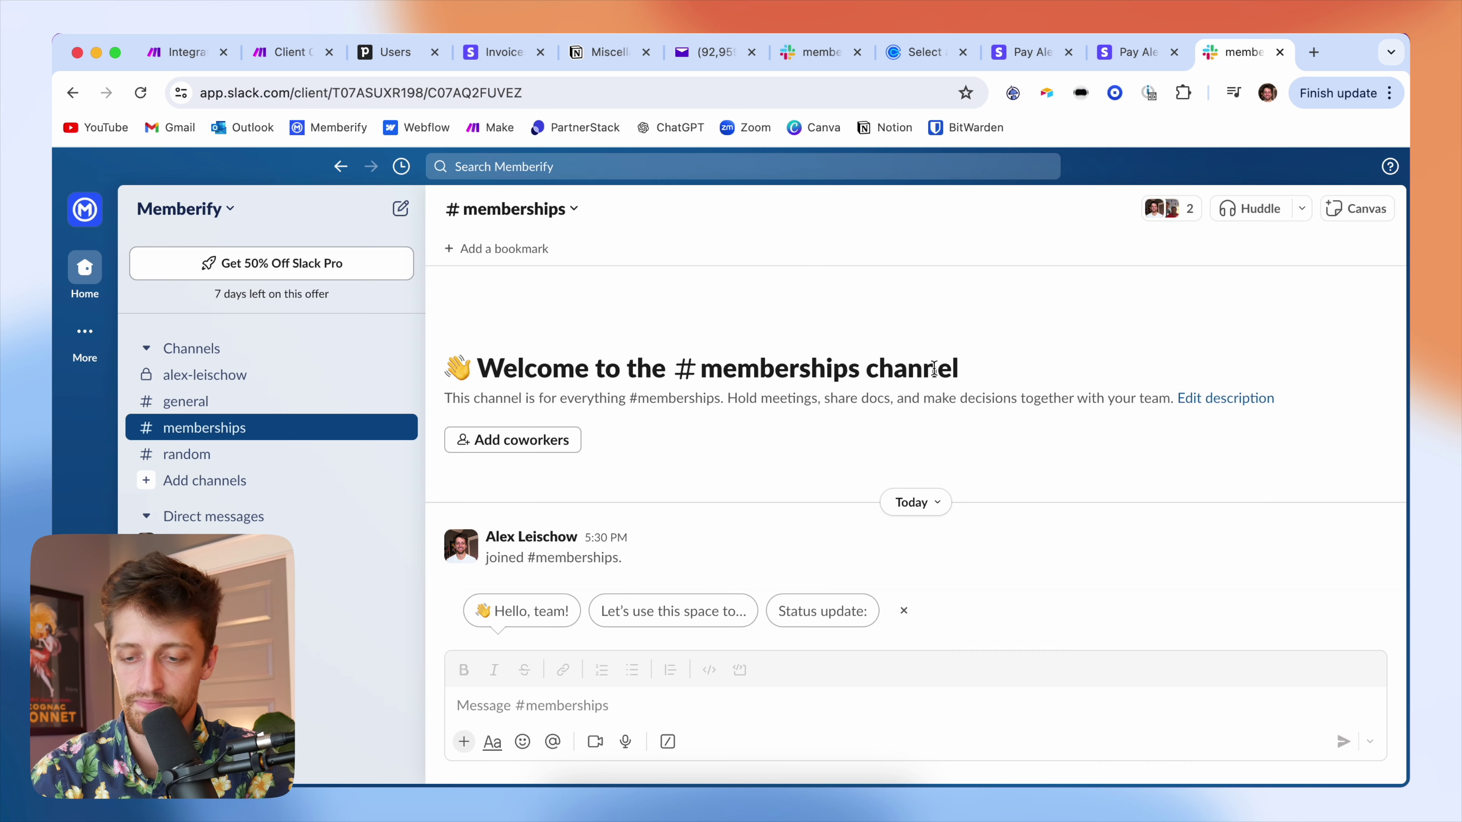
pyautogui.click(289, 387)
pyautogui.moveTo(648, 377); pyautogui.dragTo(480, 360)
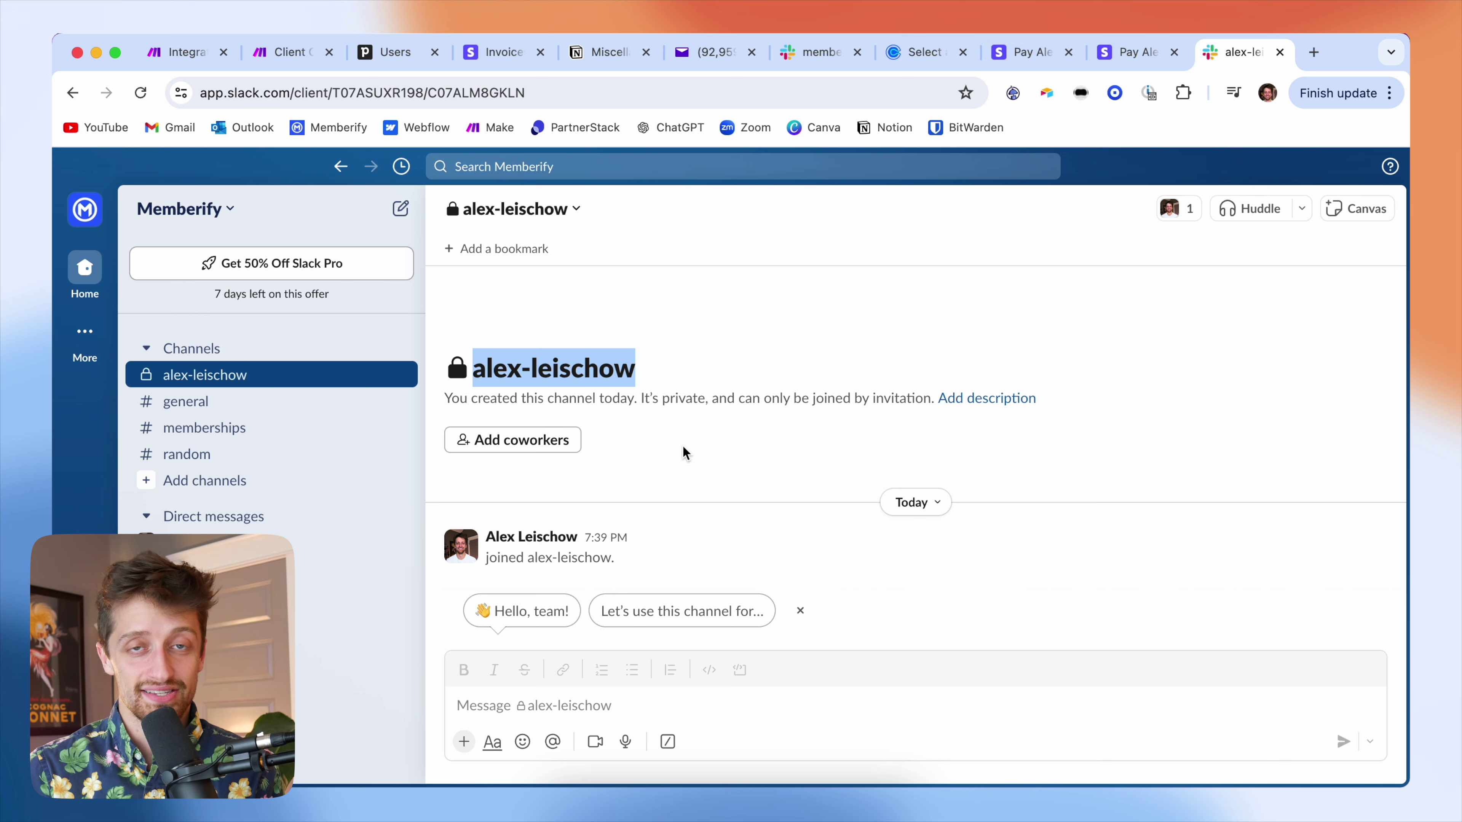
pyautogui.click(417, 53)
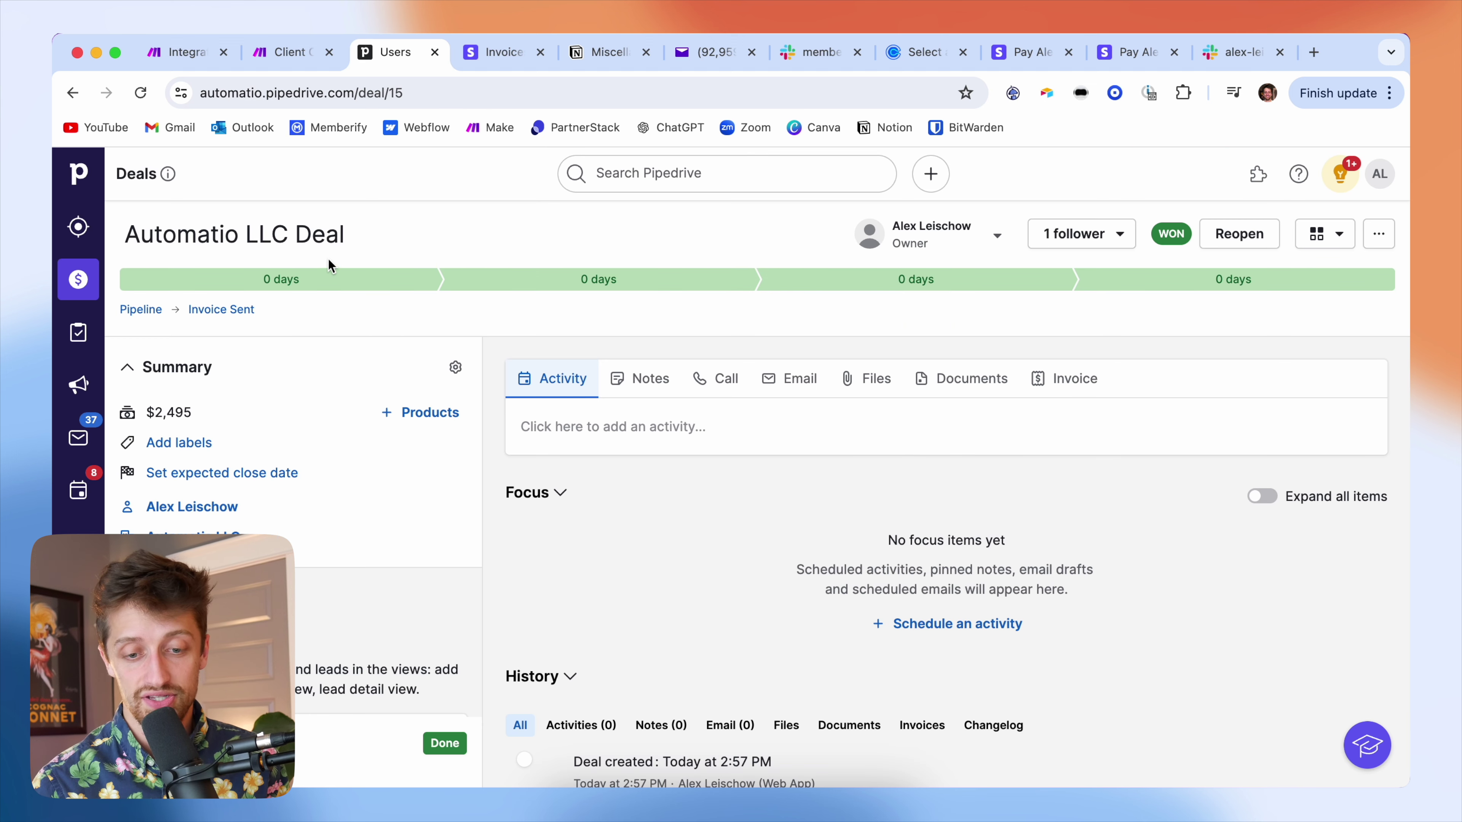
pyautogui.click(78, 280)
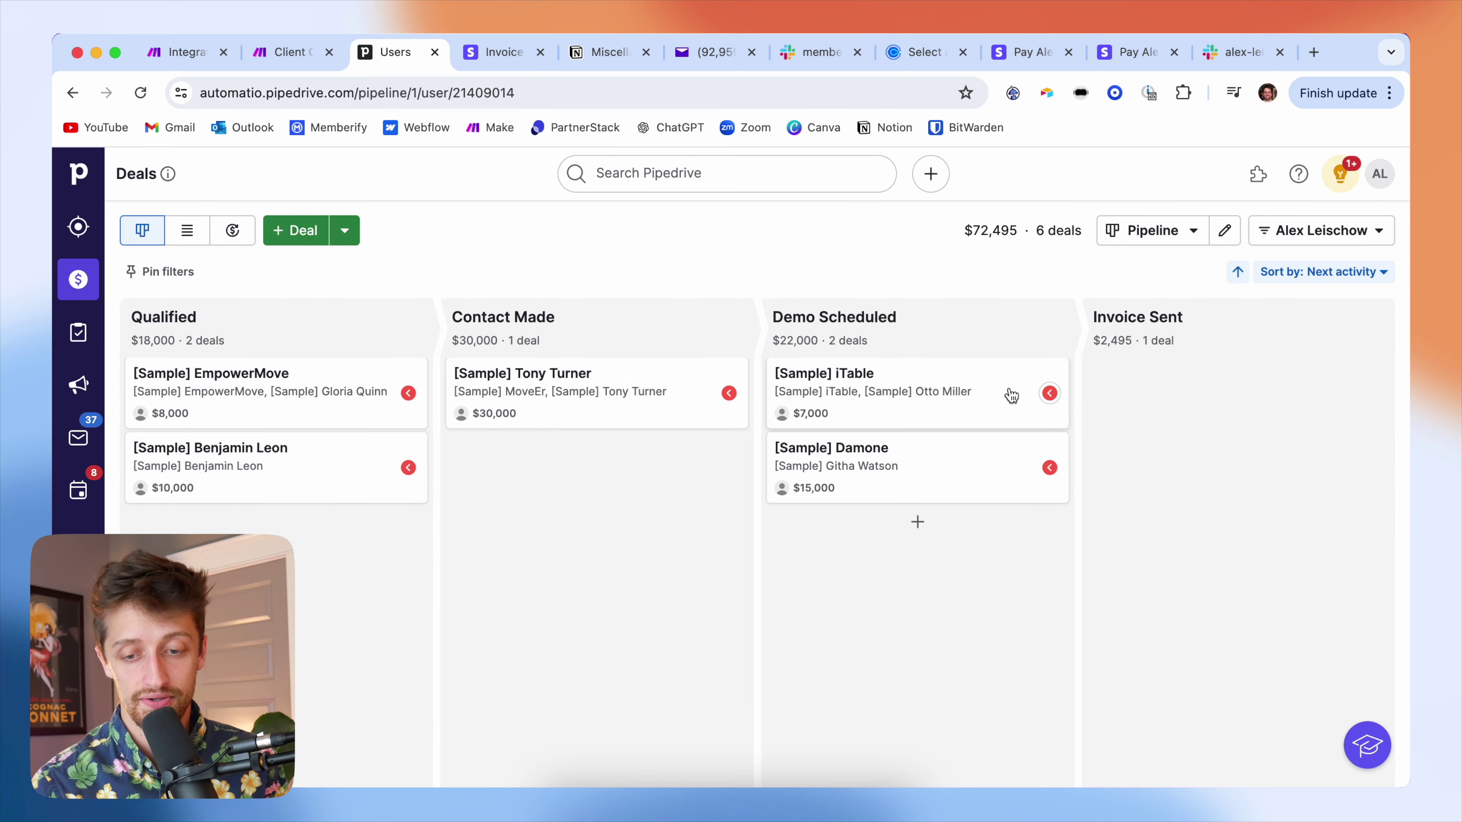